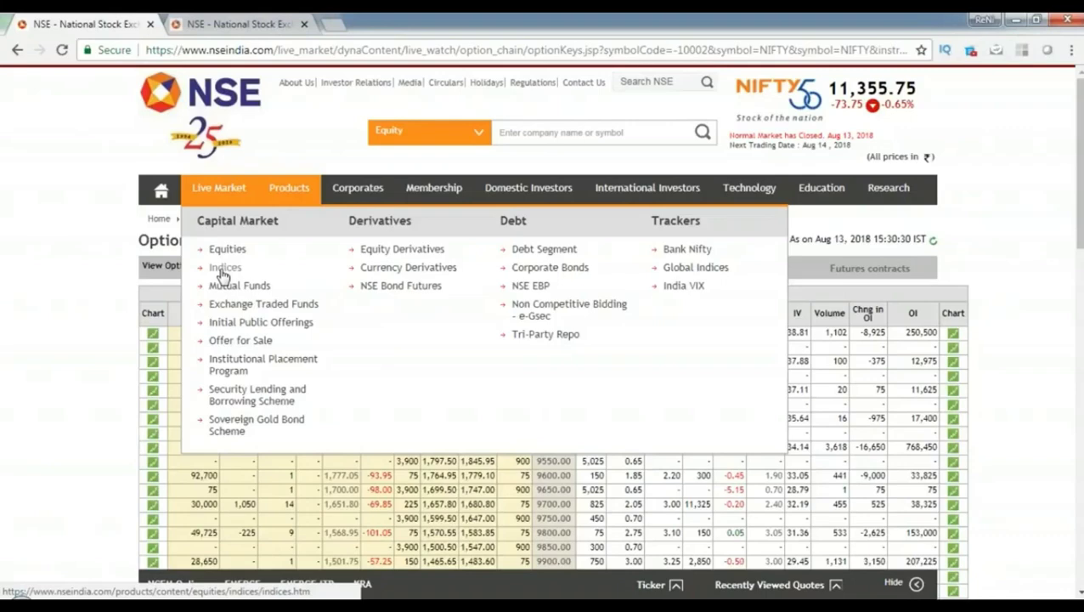
Step: Open the Equities product page and go to the Security-wise Price/Volume Archives search in its historical data section
left_click(226, 249)
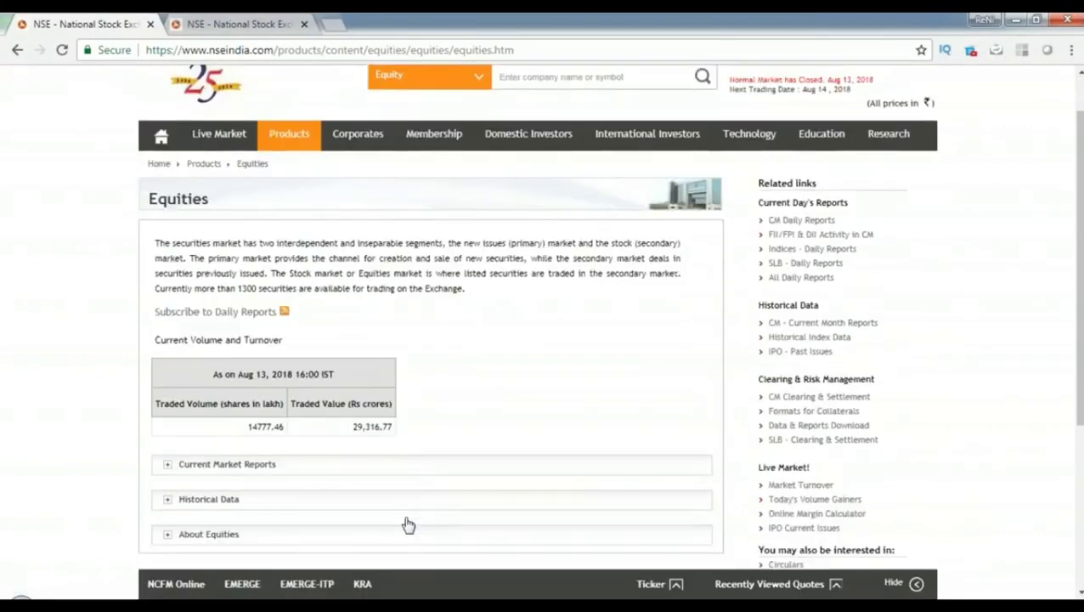
scroll(340, 510, "down", 1)
left_click(236, 483)
scroll(505, 449, "down", 1)
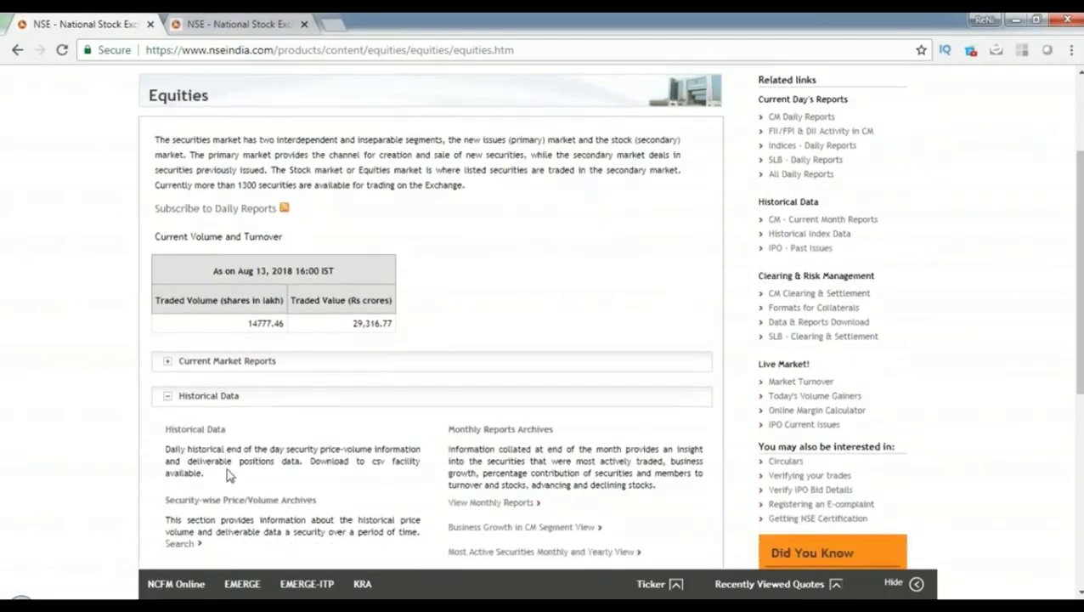
scroll(212, 518, "down", 2)
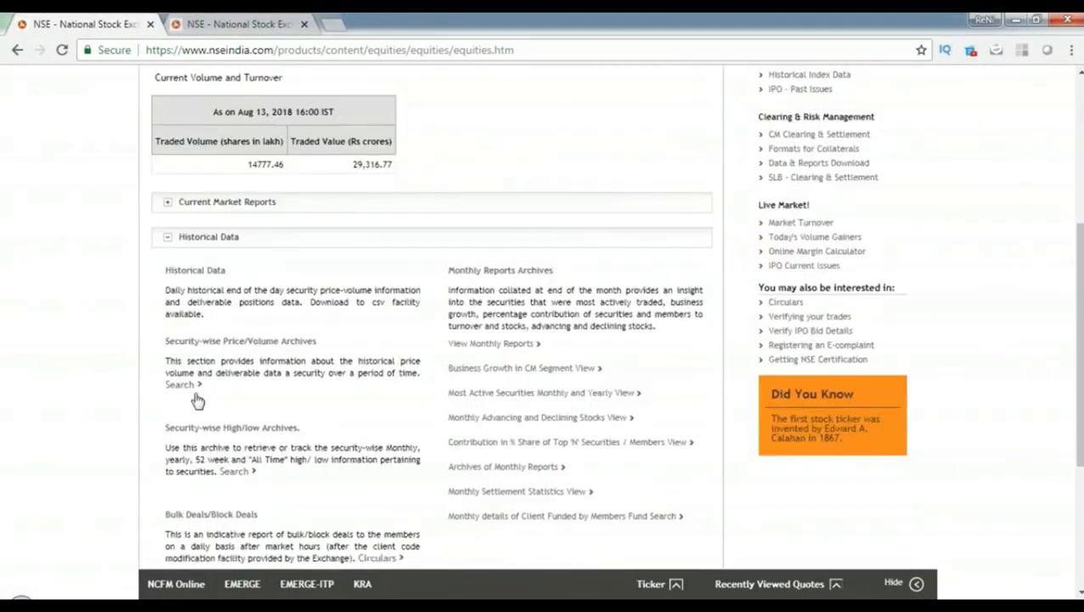
left_click(180, 385)
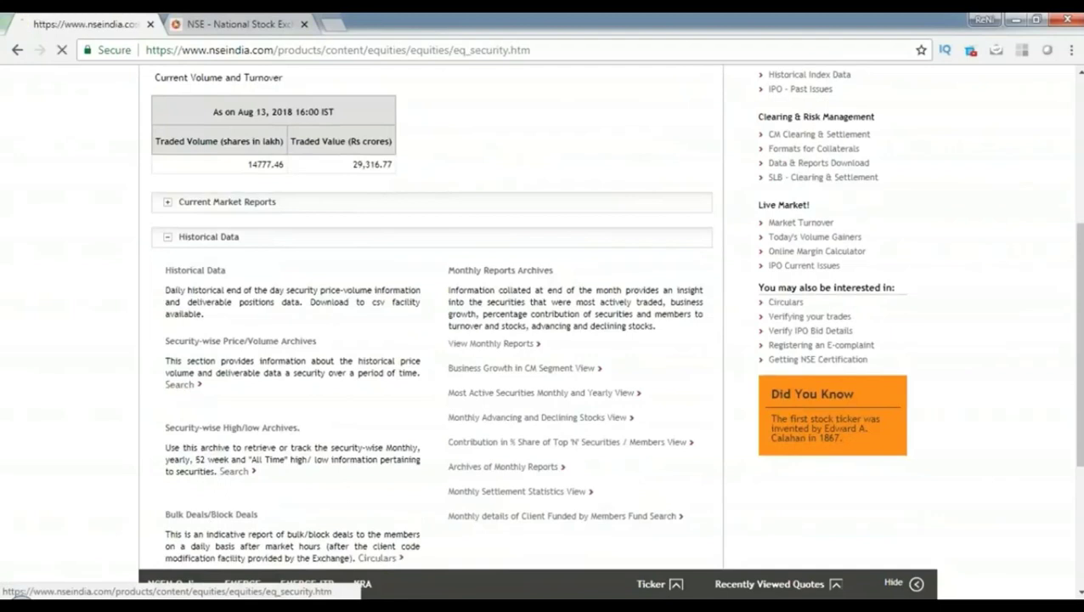
Step: Set the archive search symbol to M&M and the series to EQ
left_click(527, 290)
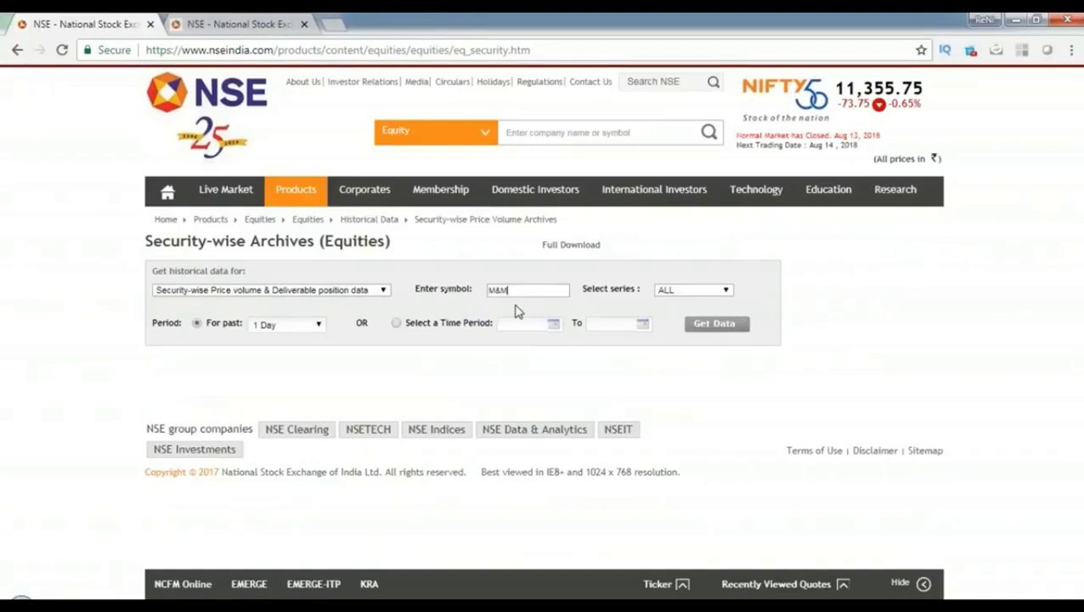
left_click(687, 291)
key("e")
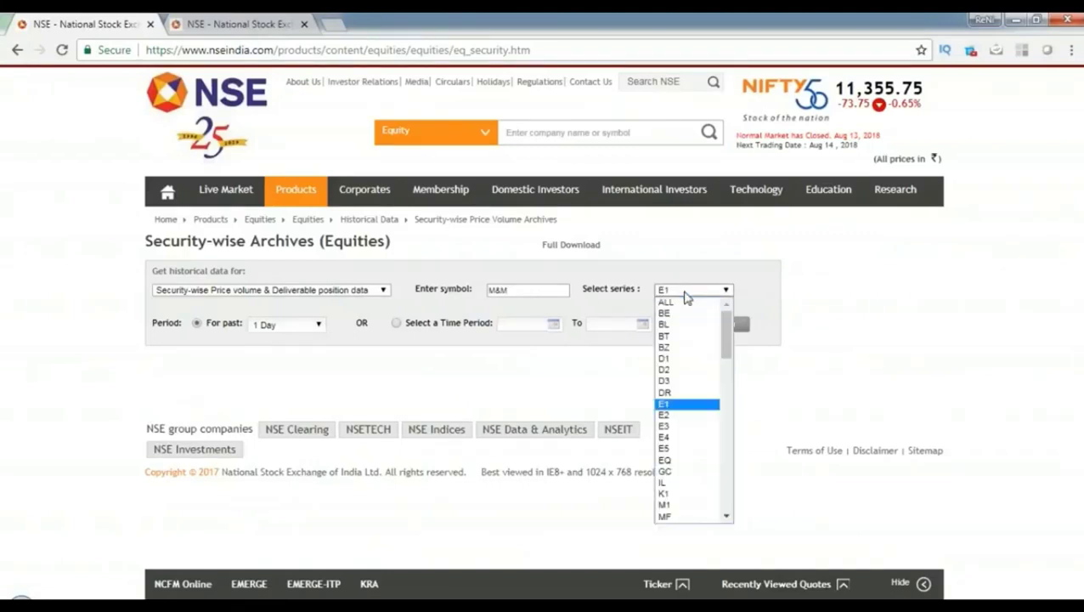
key("q")
key("Return")
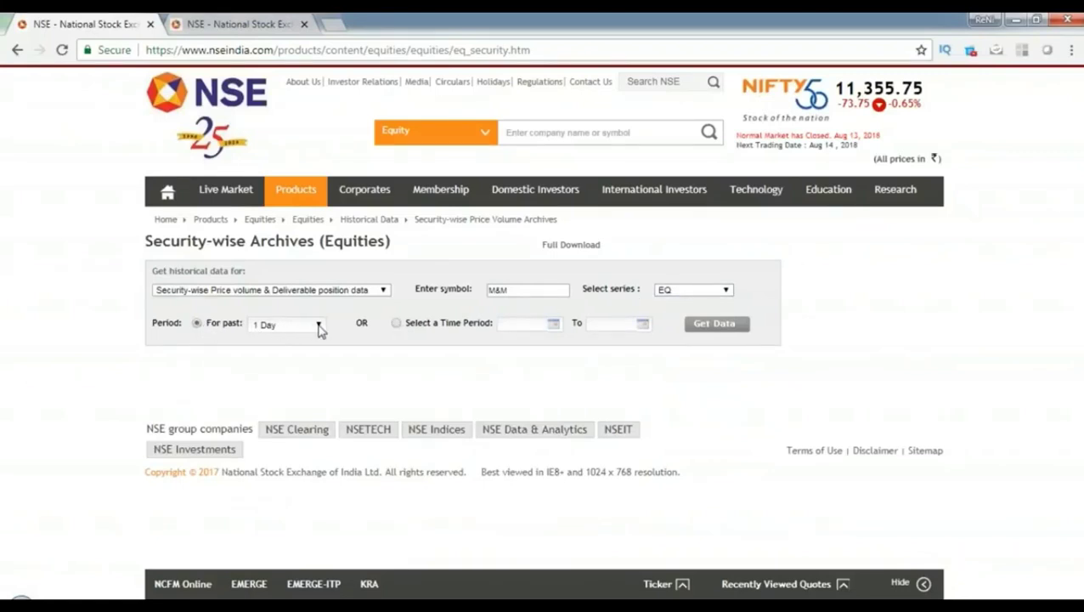
Step: Retrieve the M&M price and deliverable data for the time period 27-07-2018 to 13-08-2018
left_click(396, 324)
left_click(533, 324)
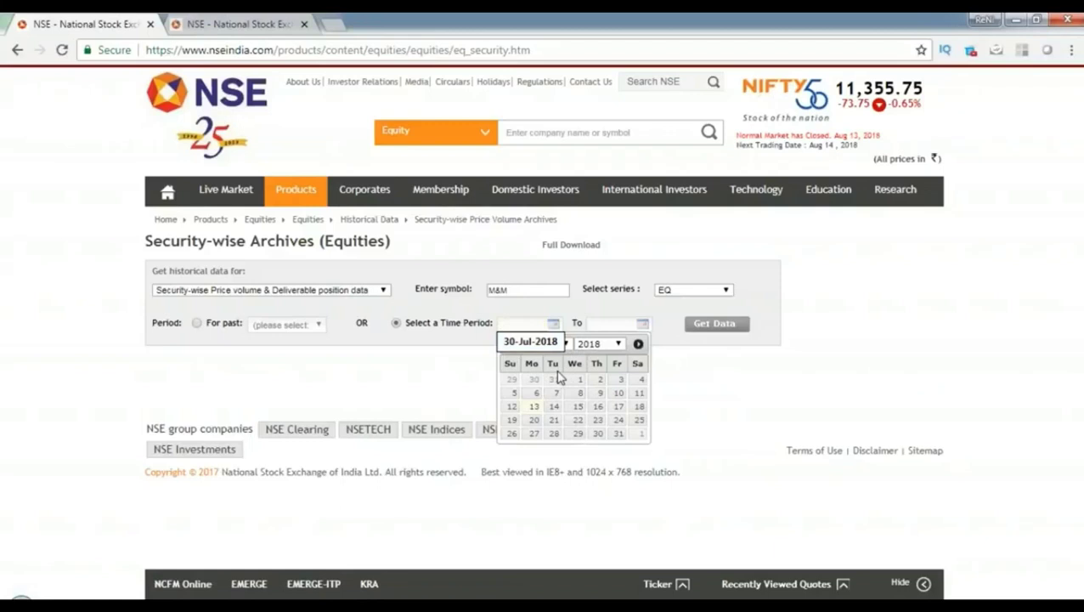
left_click(509, 344)
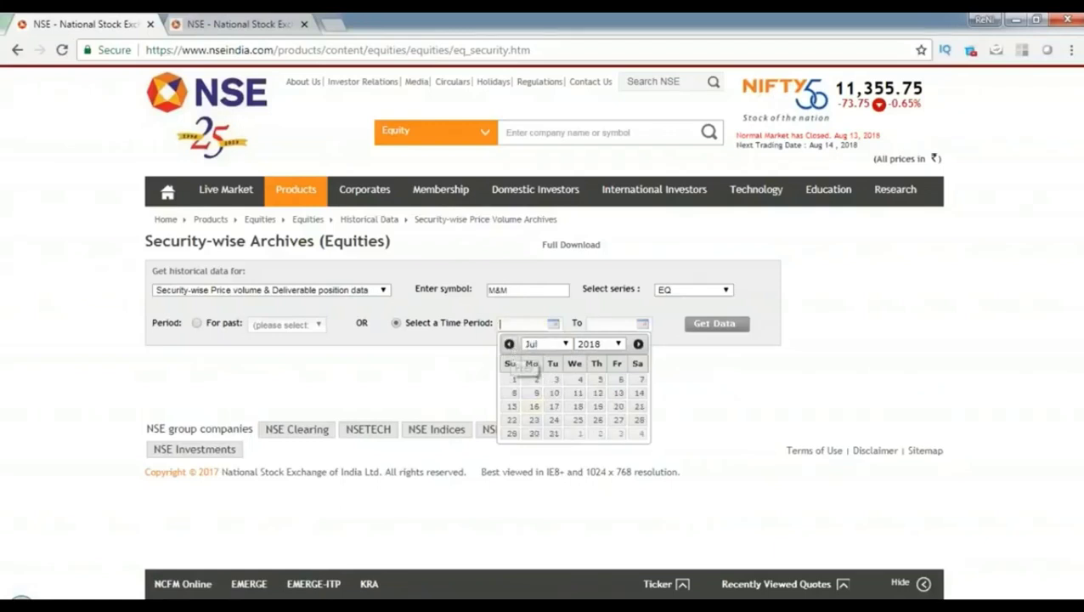
left_click(612, 422)
left_click(612, 323)
left_click(622, 407)
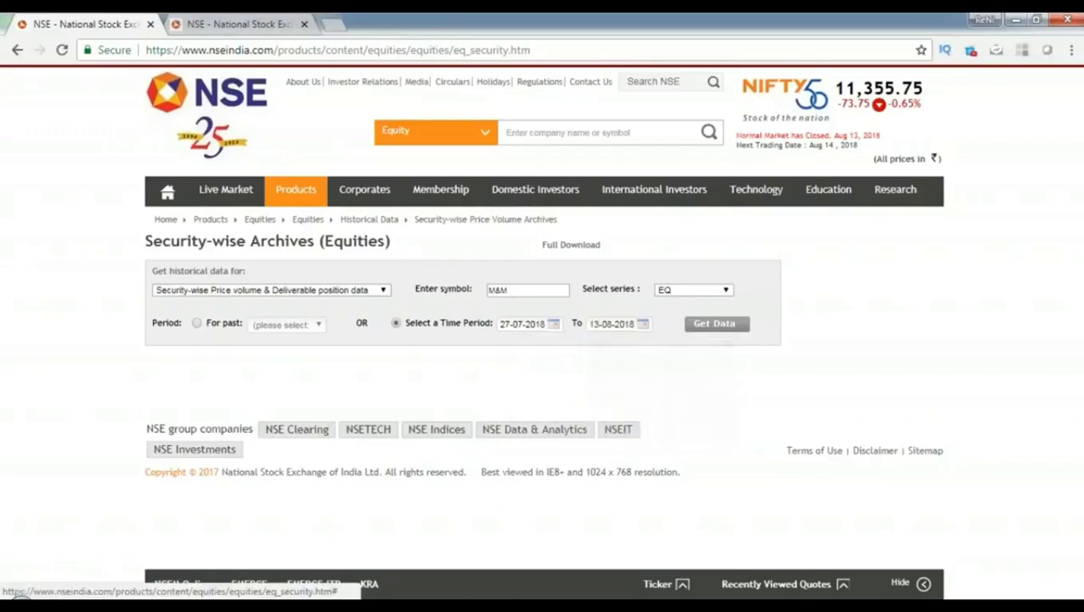
left_click(722, 325)
scroll(576, 376, "down", 3)
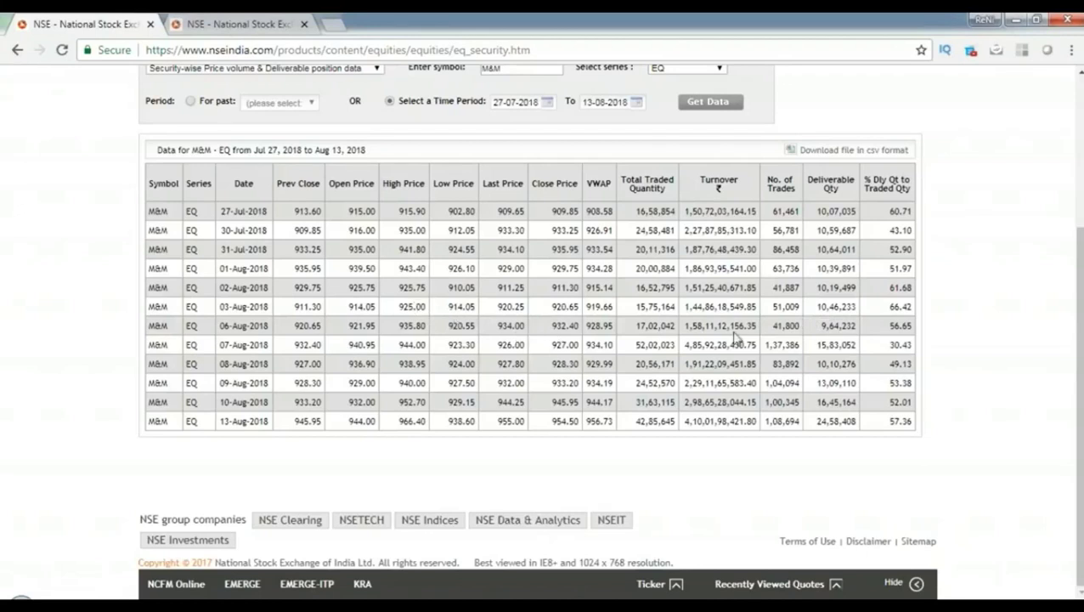
Step: Subtract the 02-Aug-2018 deliverable quantity 1019499 from the total traded quantity 1652795 in Calculator, then close it
double_click(401, 307)
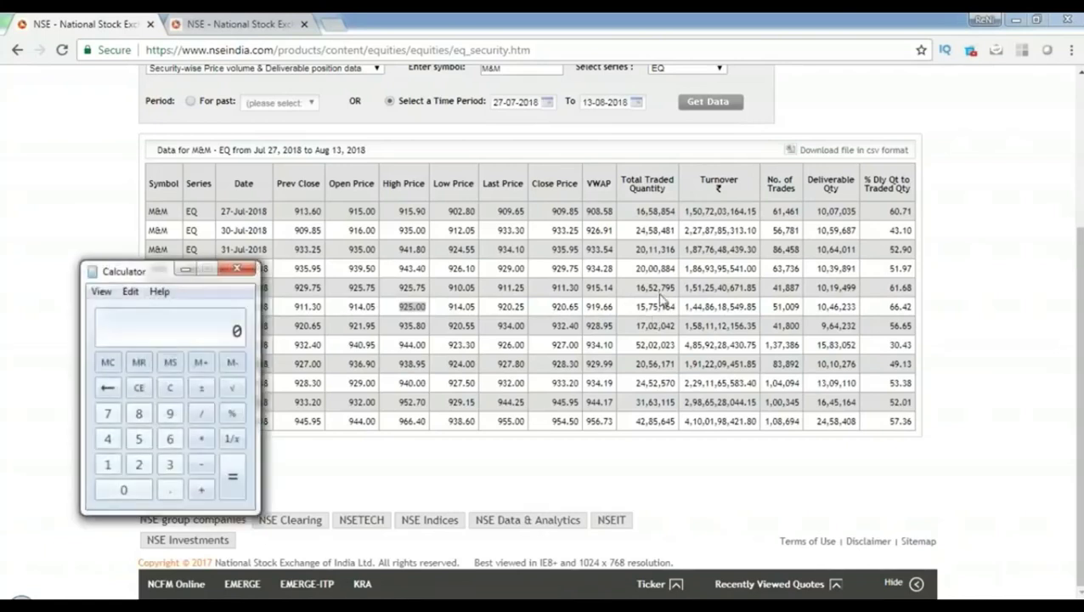
left_click_drag(212, 272, 713, 314)
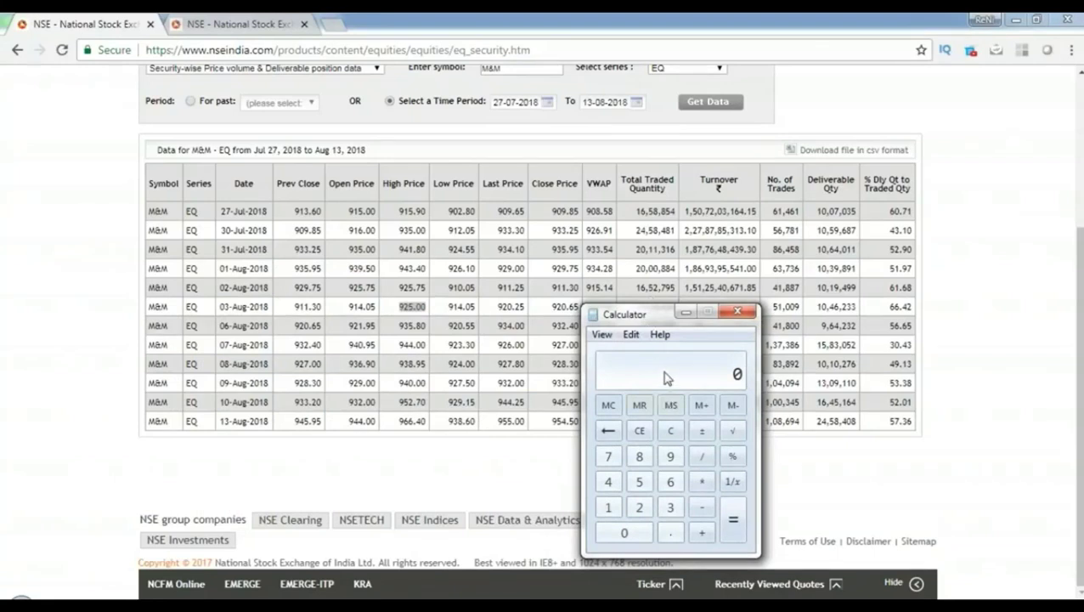
type("1652795")
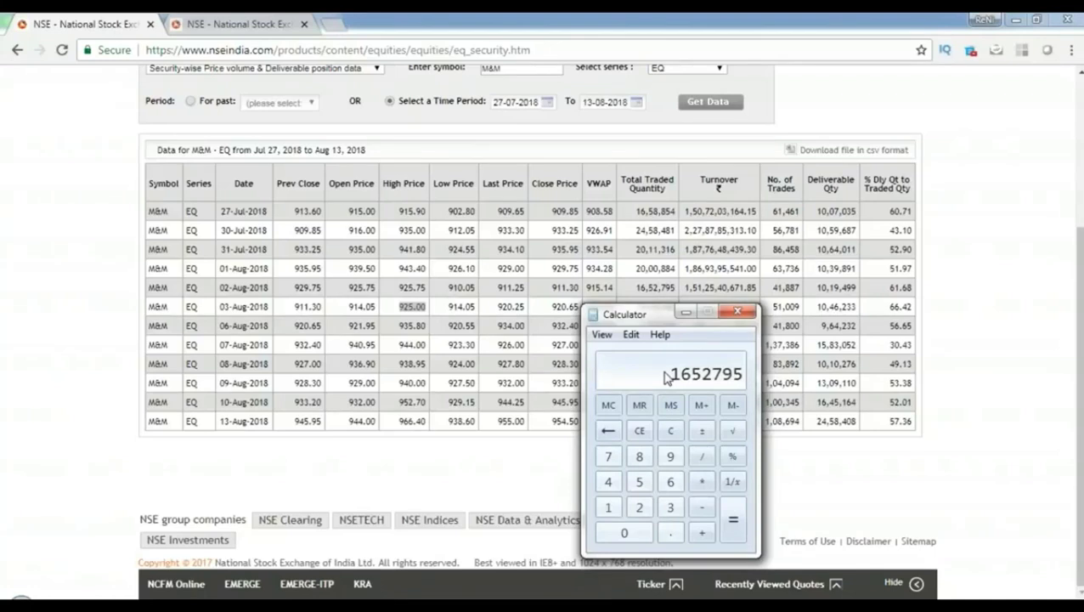
key("minus")
type("1")
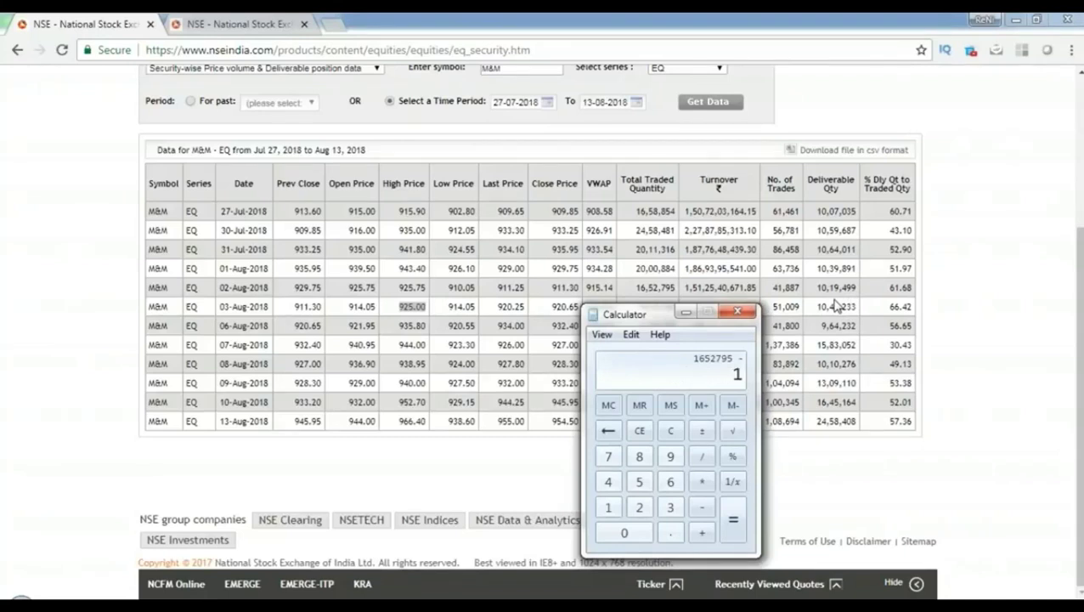
type("019499")
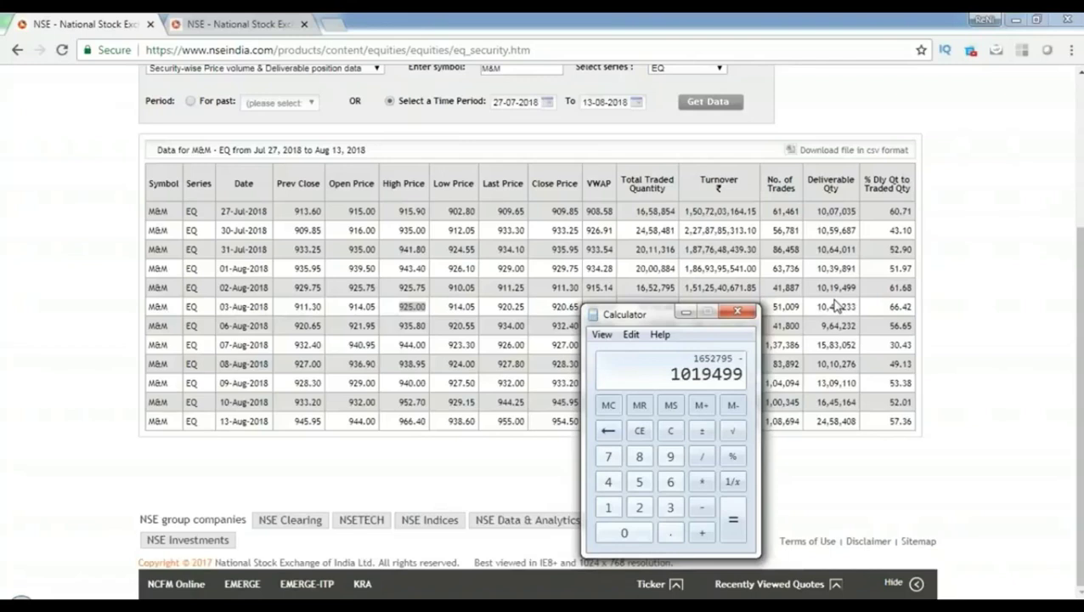
key("Return")
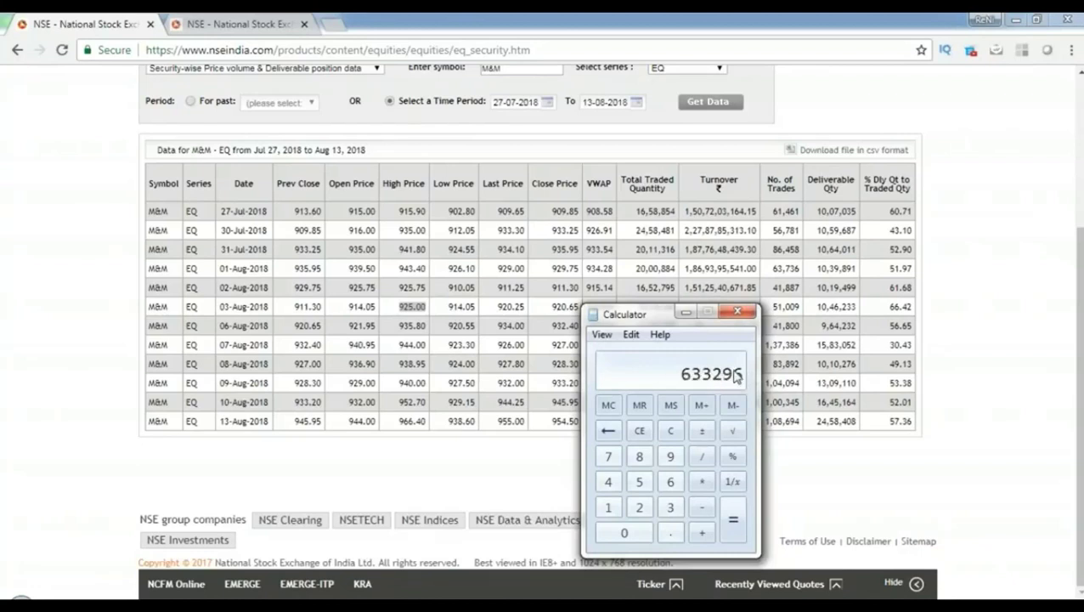
left_click(737, 312)
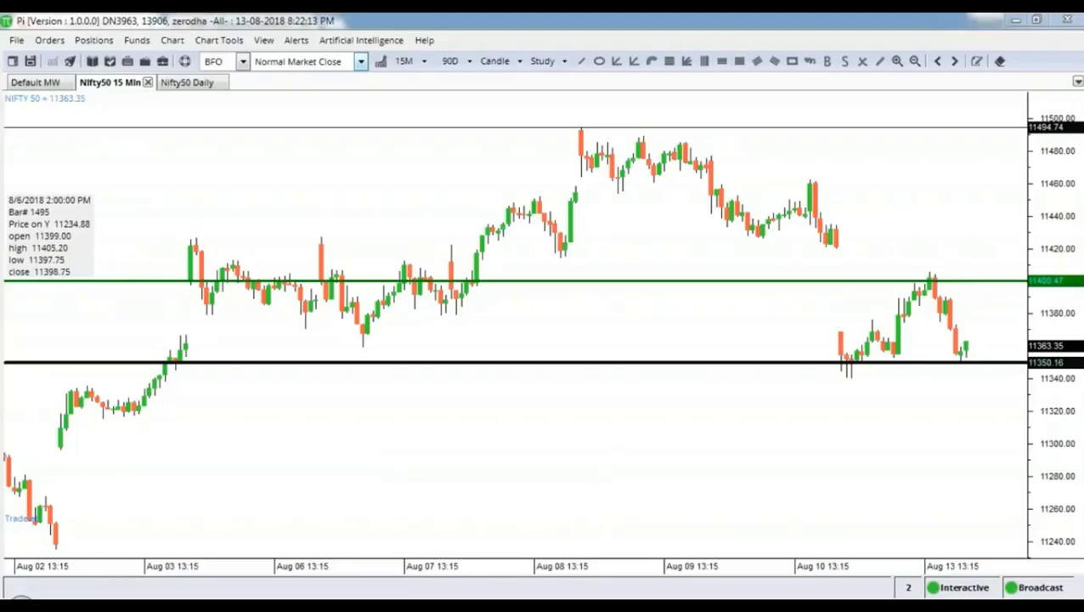
Step: Switch back to the NSE data in the browser and highlight the deliverable quantity for 02-Aug-2018
key("alt+Tab")
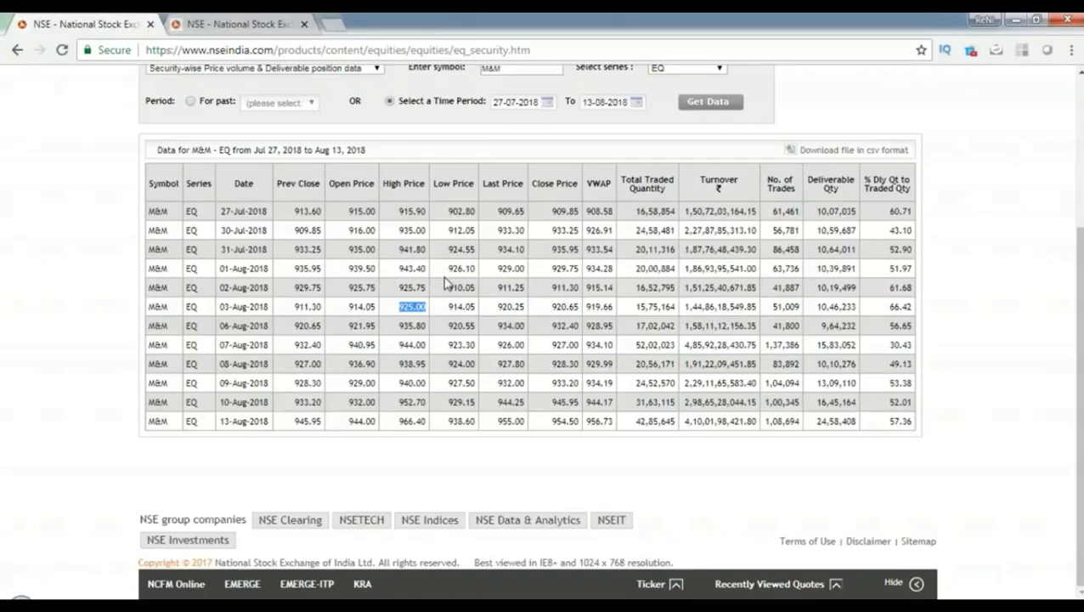
left_click(859, 293)
left_click_drag(859, 293, 815, 292)
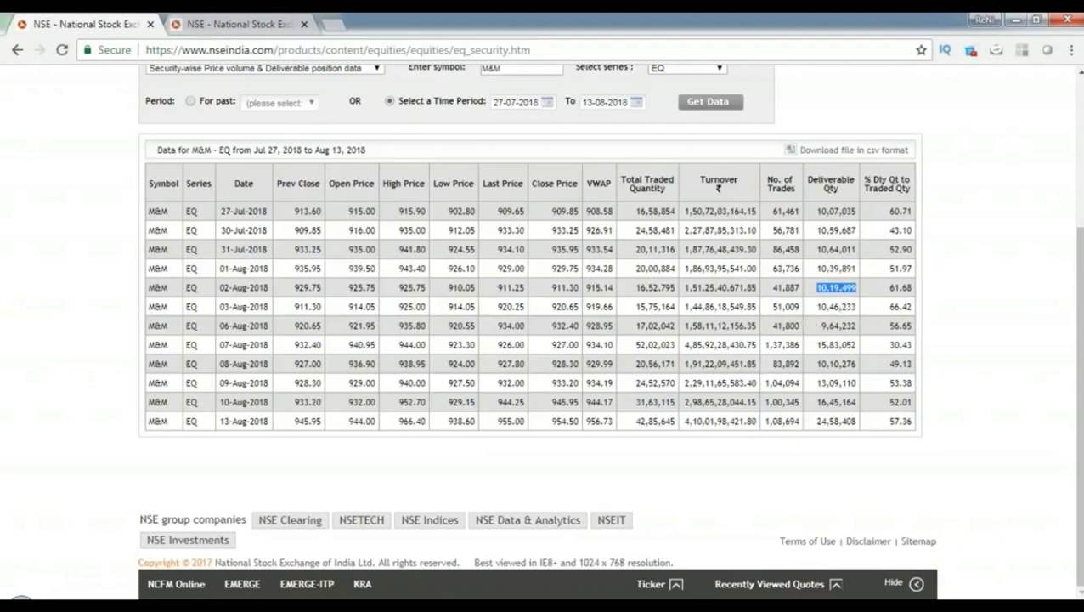
Step: Switch to the Pi trading terminal and add the NSE equity M&M-EQ to the default market watch
left_click(524, 578)
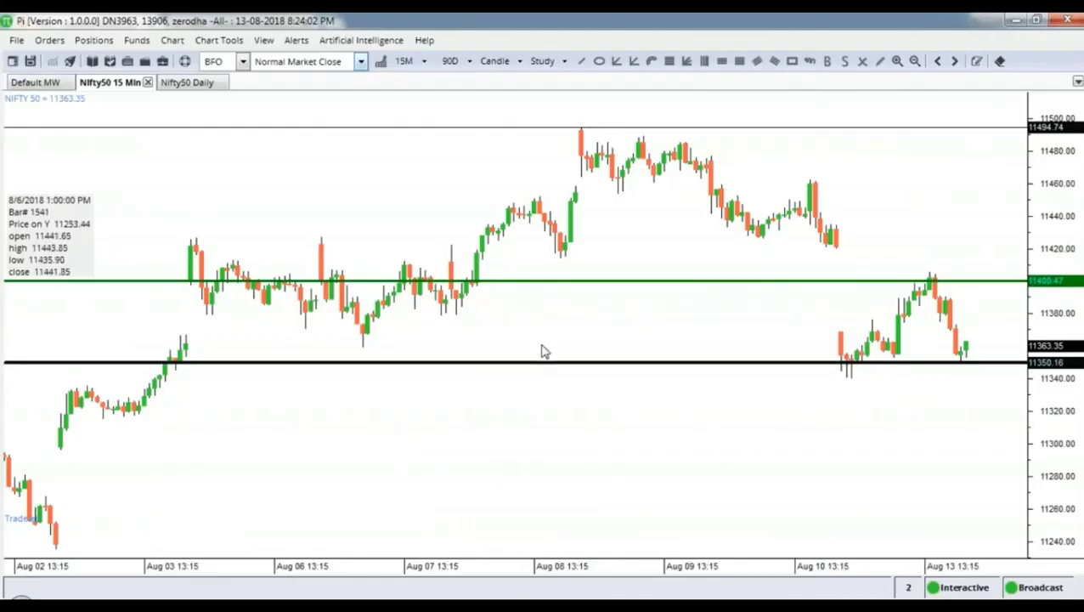
left_click(31, 86)
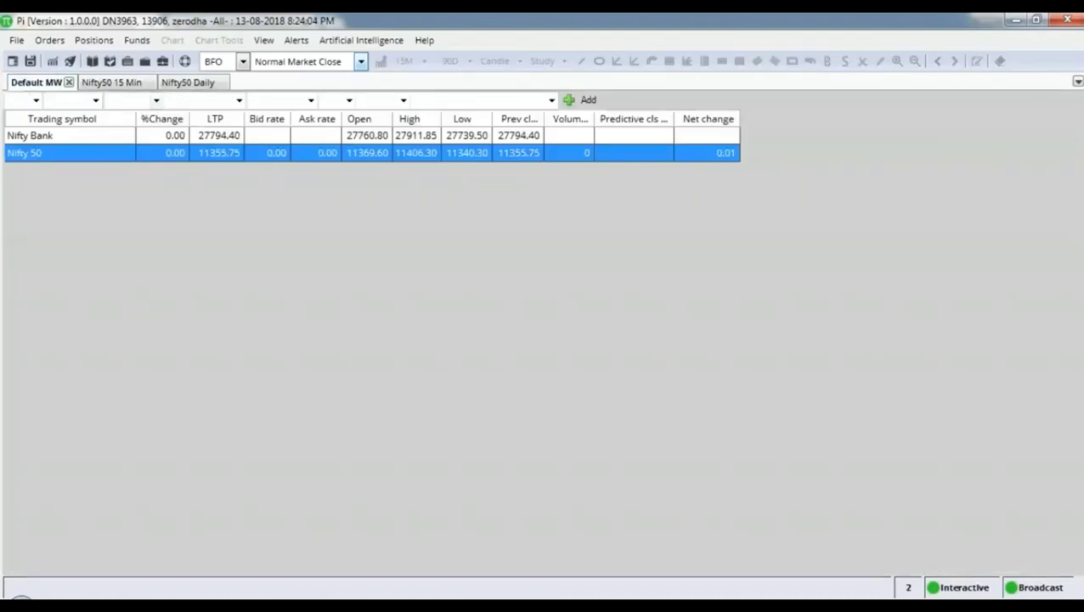
left_click(36, 100)
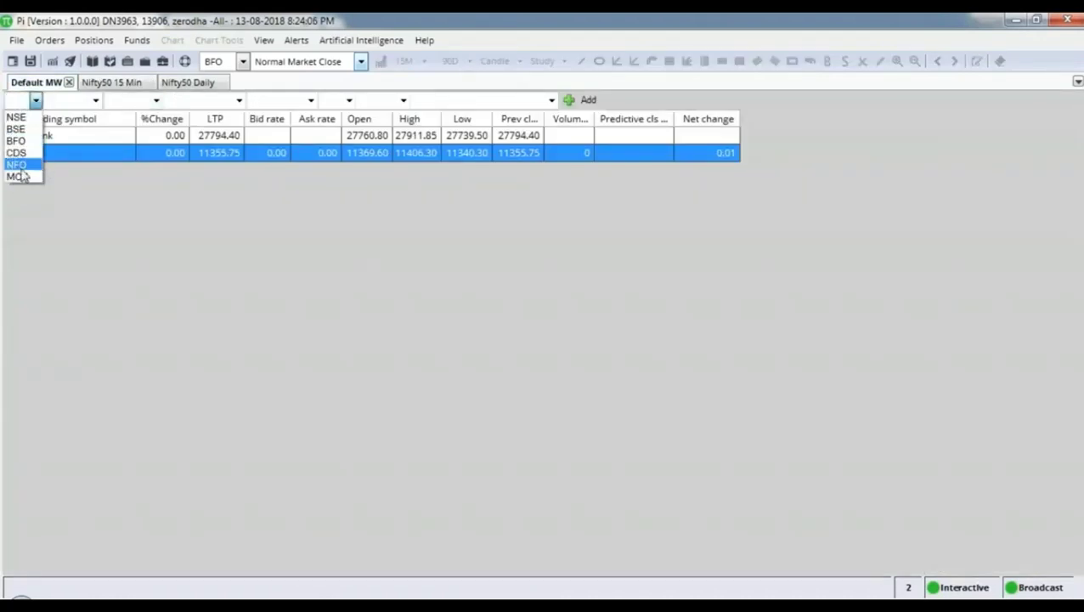
left_click(16, 116)
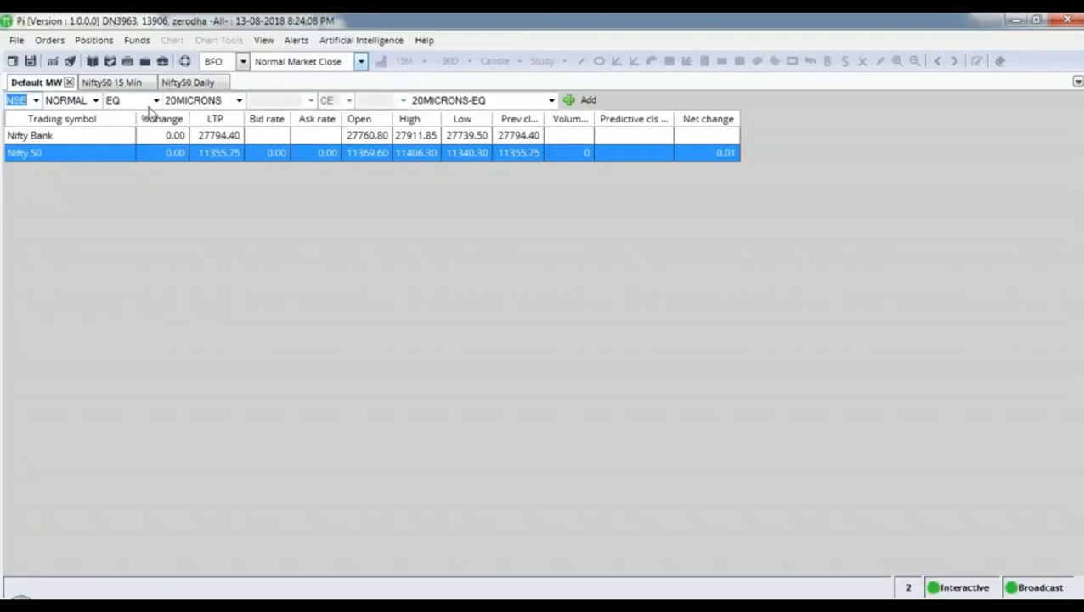
left_click(194, 101)
type("M&M")
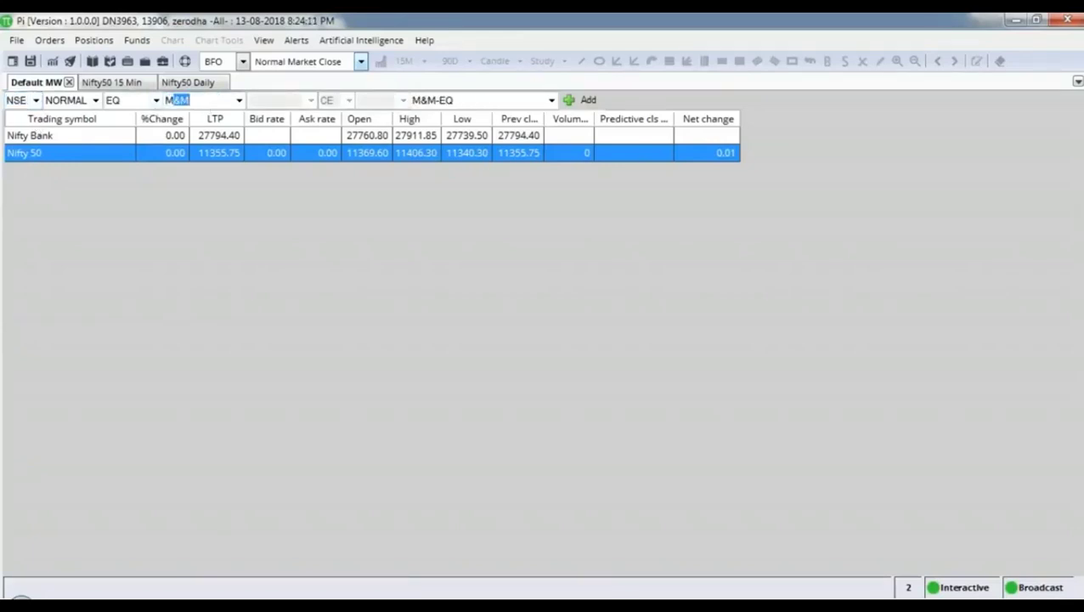
key("Return")
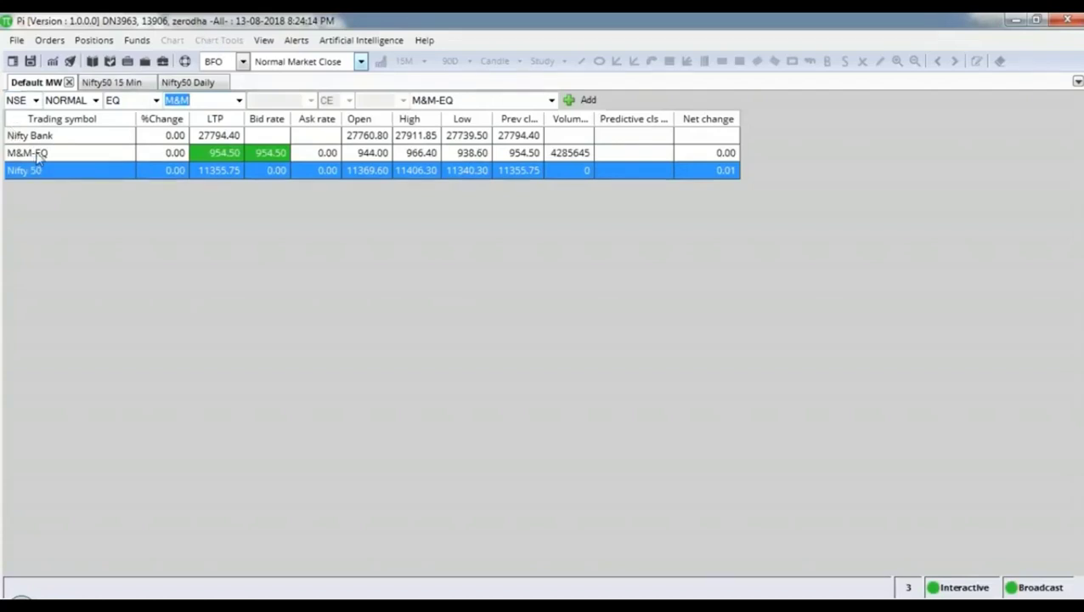
Step: Open a daily chart of M&M-EQ covering 120 months
left_click(37, 154)
left_click(52, 61)
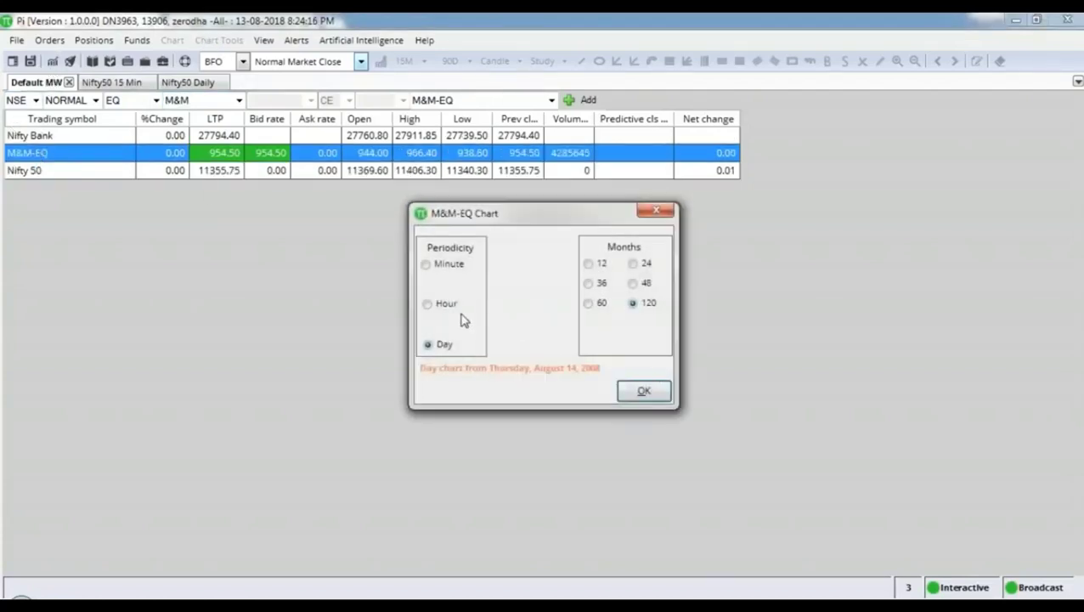
left_click(648, 393)
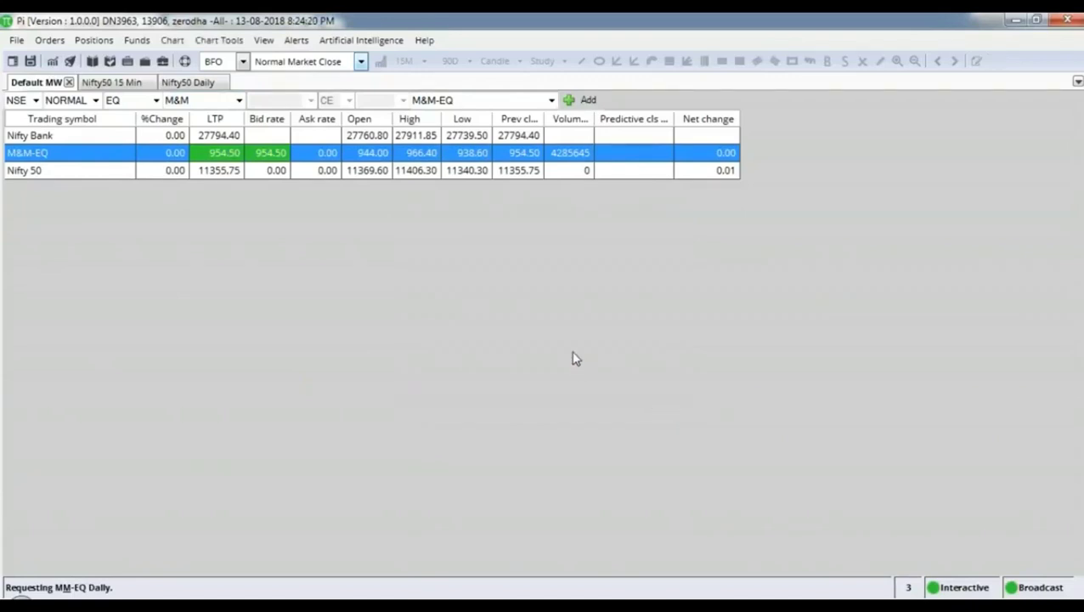
Step: Examine the M&M-EQ daily candles and volume over recent and earlier months
scroll(770, 338, "up", 3)
scroll(770, 336, "up", 3)
scroll(527, 353, "down", 4)
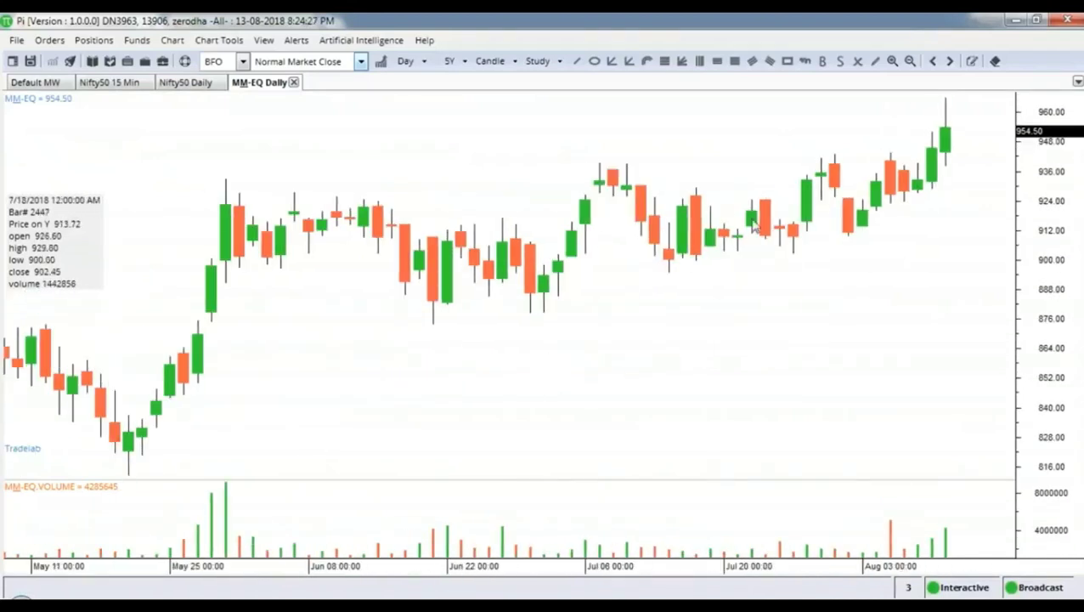
scroll(691, 234, "up", 1)
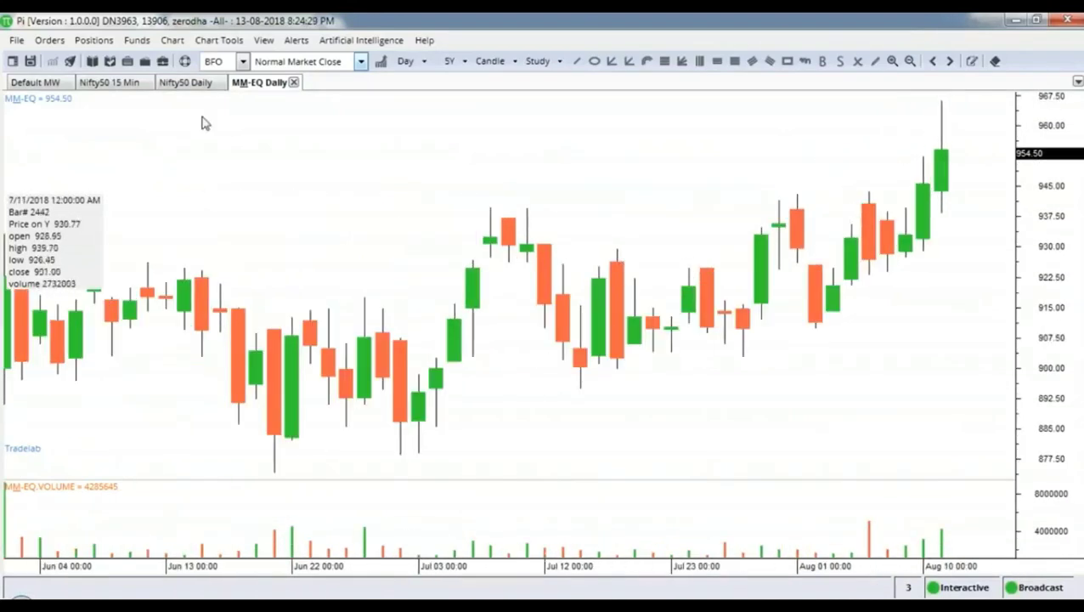
scroll(570, 391, "down", 2)
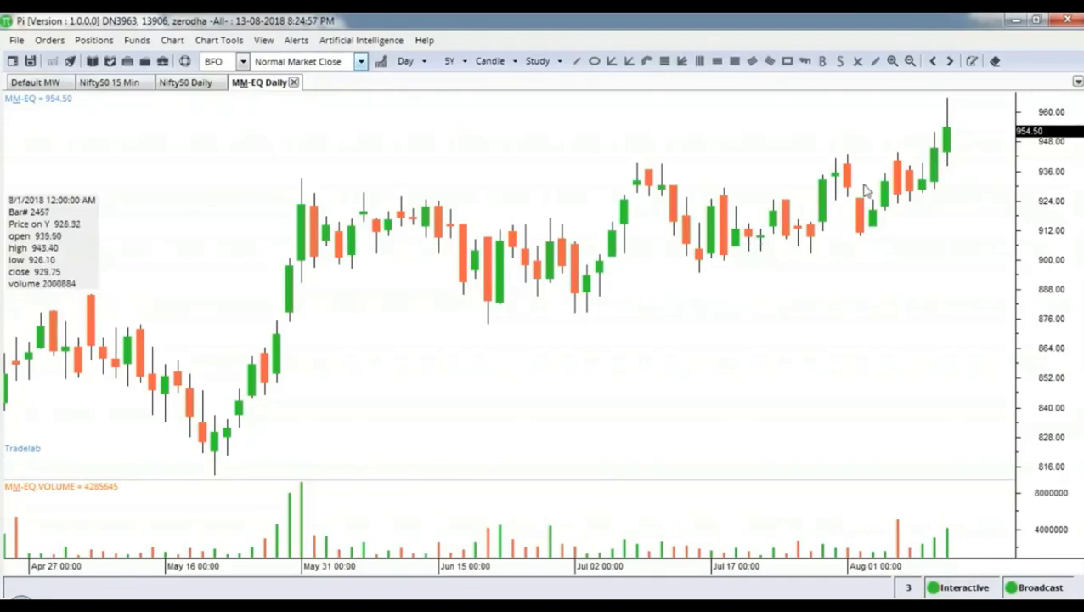
scroll(624, 316, "down", 2)
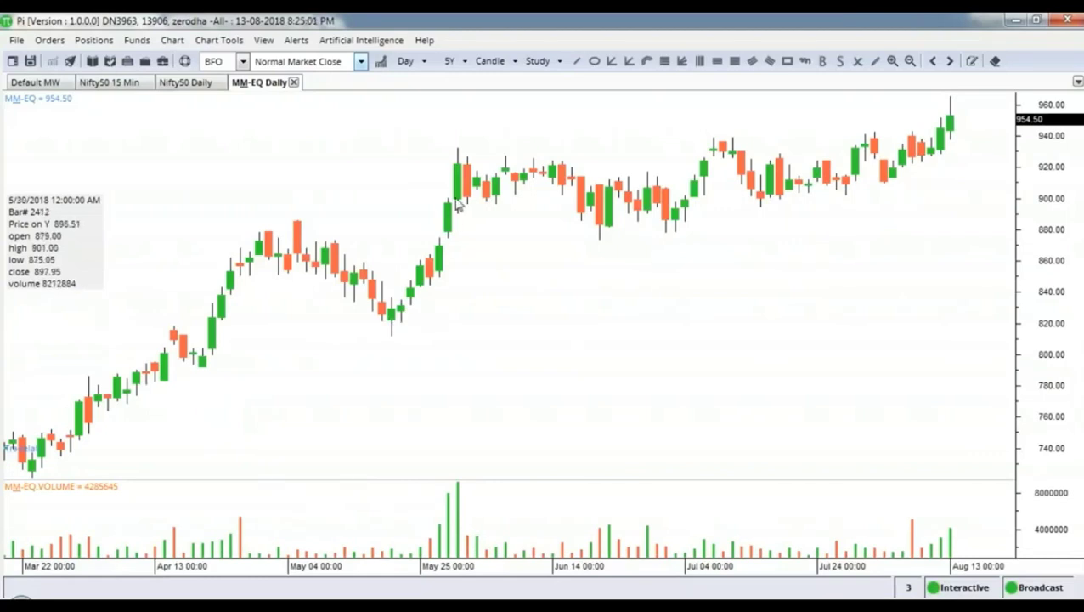
left_click_drag(477, 331, 592, 381)
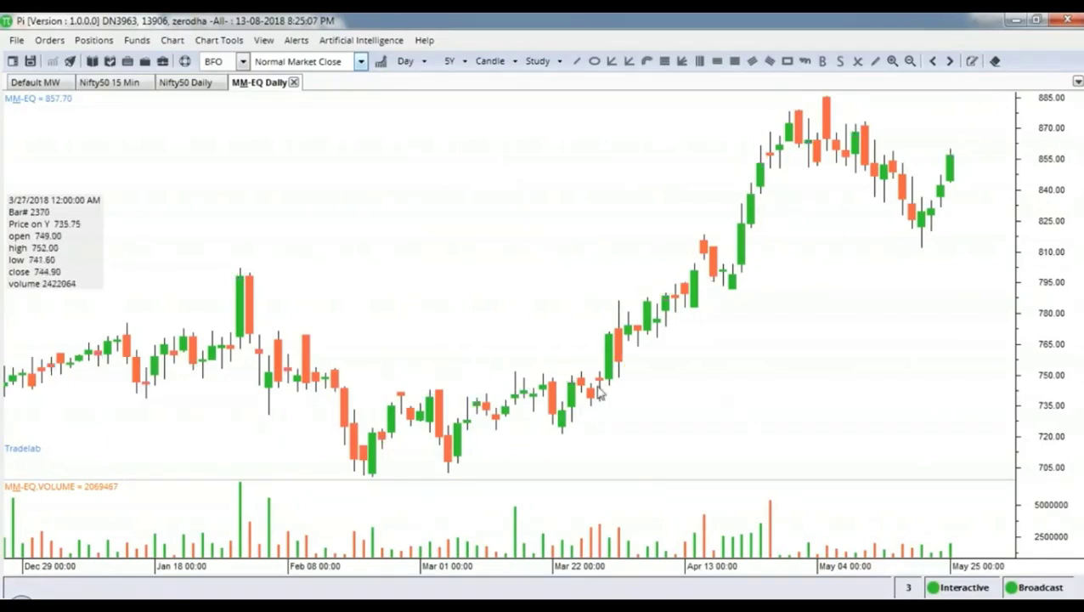
scroll(798, 408, "down", 2)
scroll(765, 398, "down", 1)
scroll(709, 411, "up", 5)
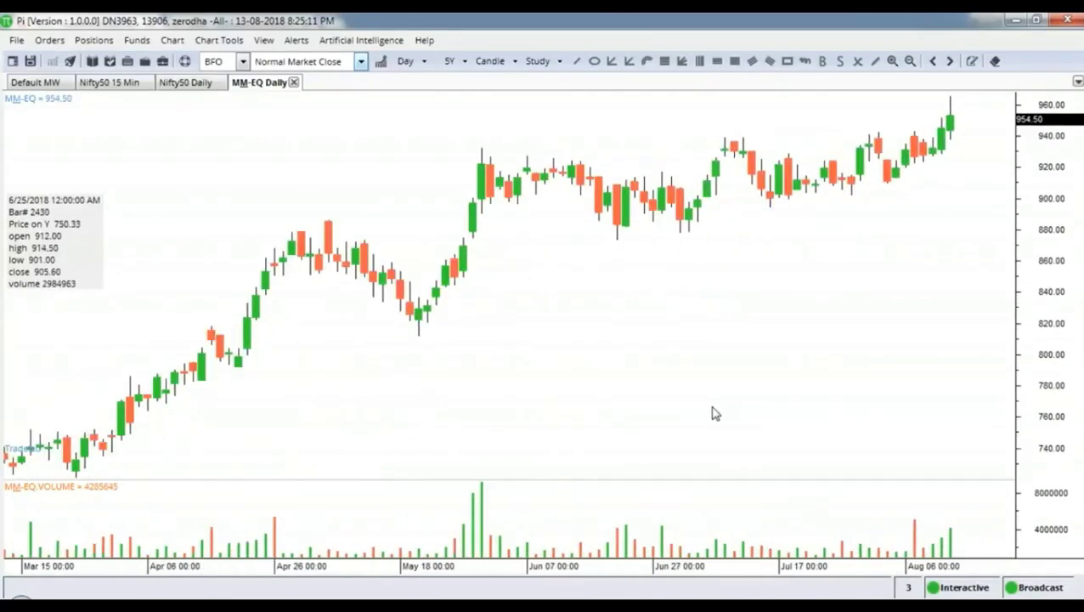
Step: Draw a rectangle around the July–August candles between about 900 and 939 on the M&M-EQ daily chart, and remove it
scroll(595, 356, "up", 3)
scroll(530, 358, "down", 2)
left_click(786, 61)
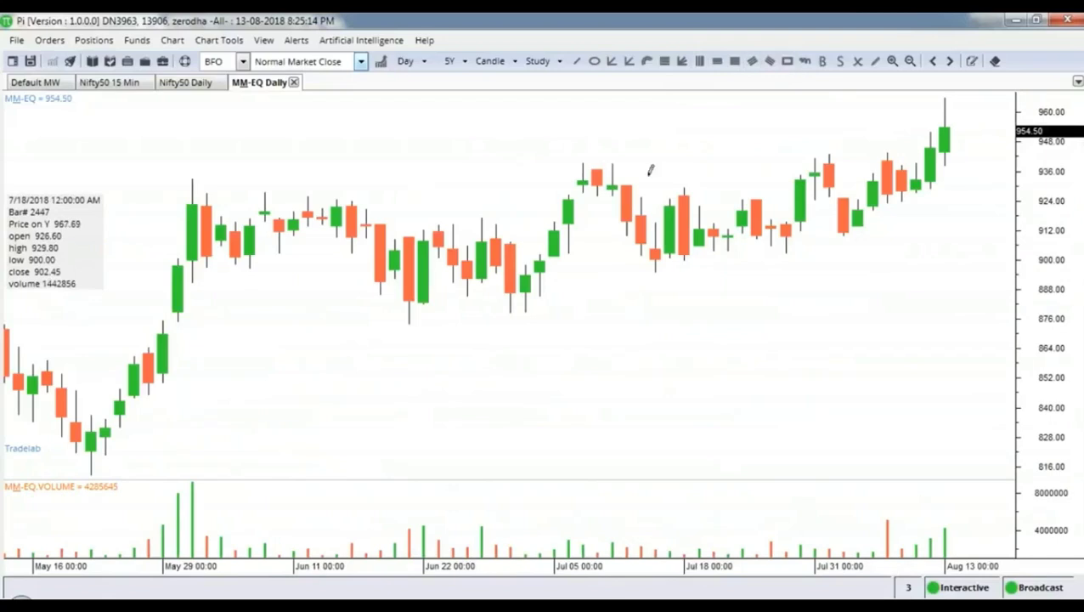
left_click_drag(598, 163, 930, 259)
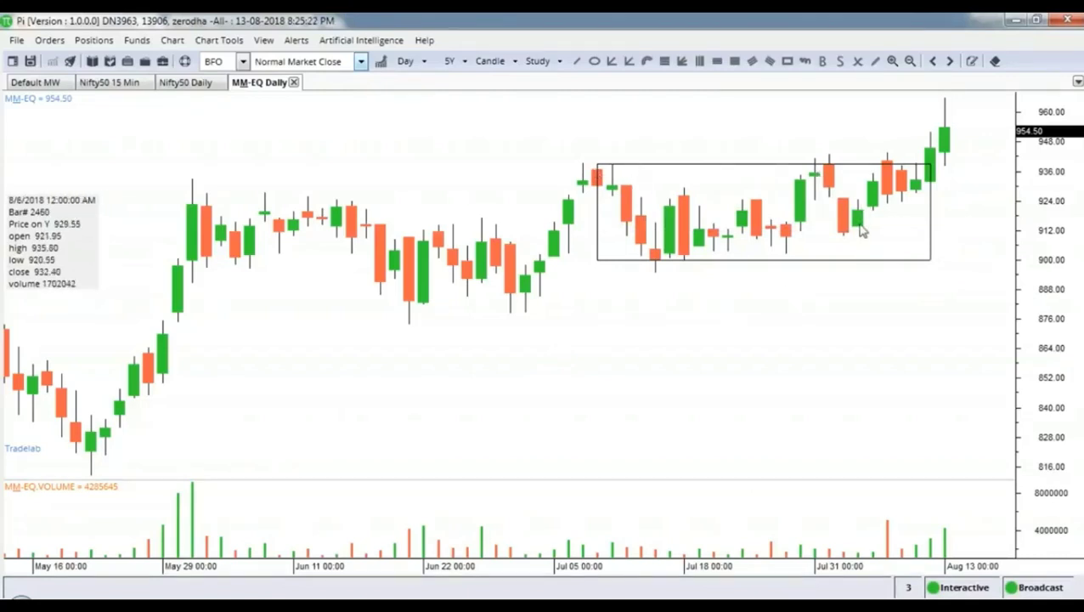
key("f")
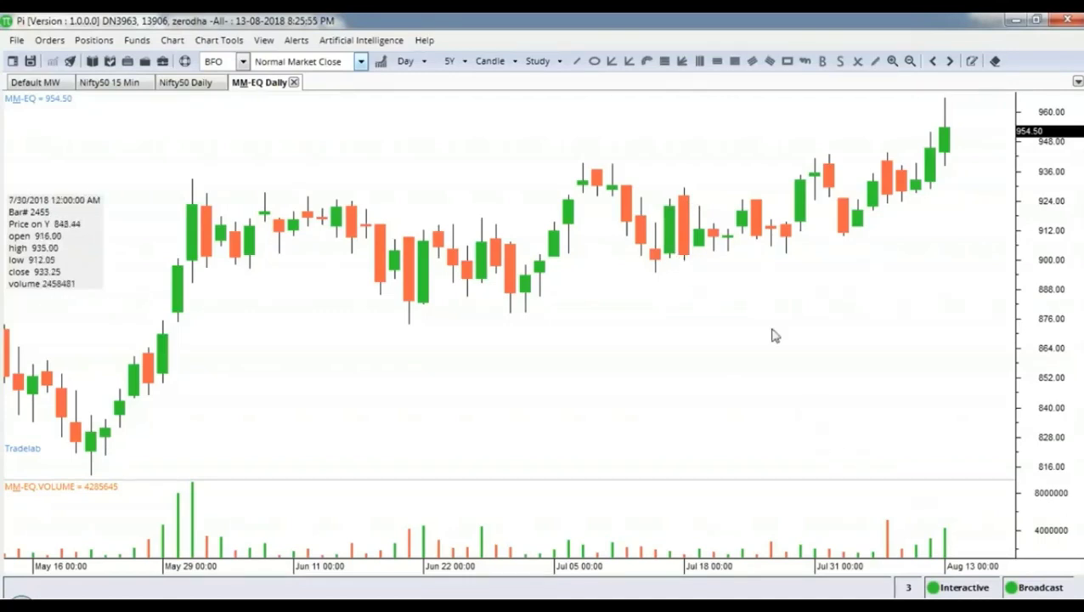
Step: Insert a horizontal line at about 930 on the M&M-EQ daily chart
right_click(690, 192)
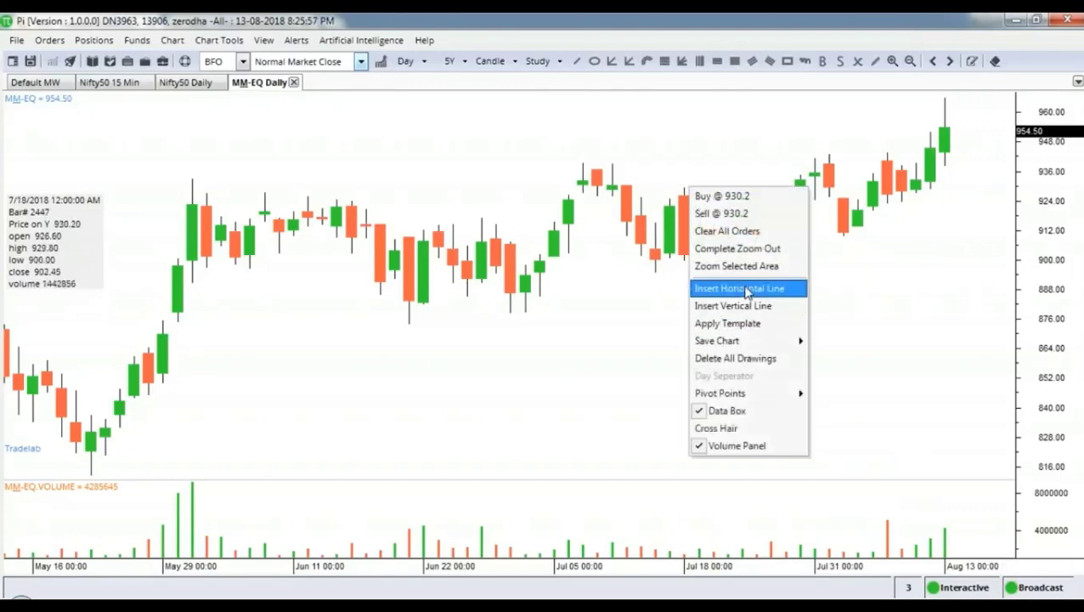
left_click(748, 286)
left_click(696, 187)
double_click(699, 186)
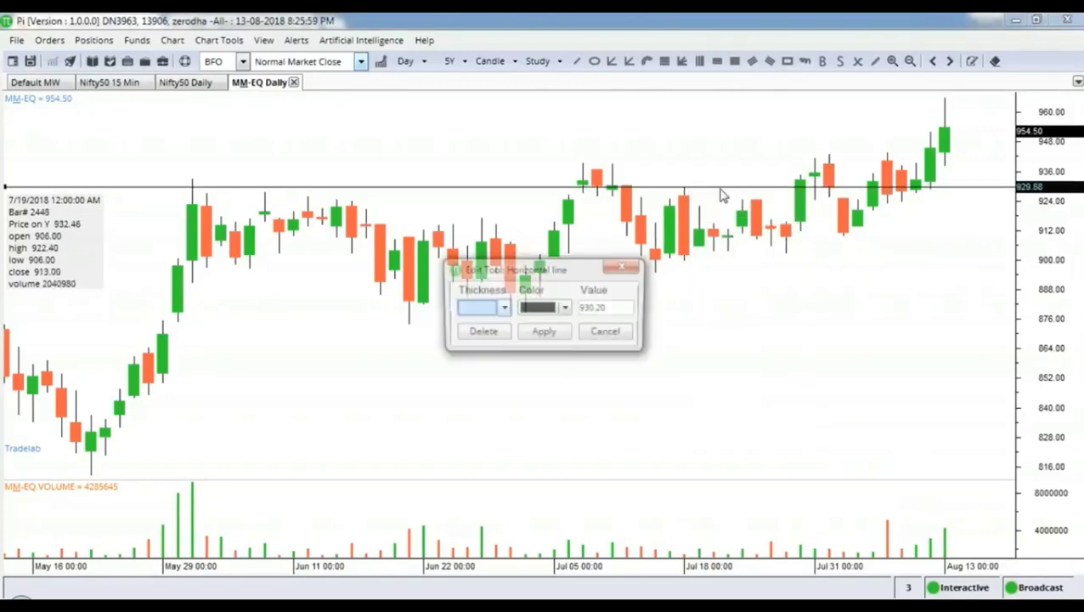
left_click(624, 267)
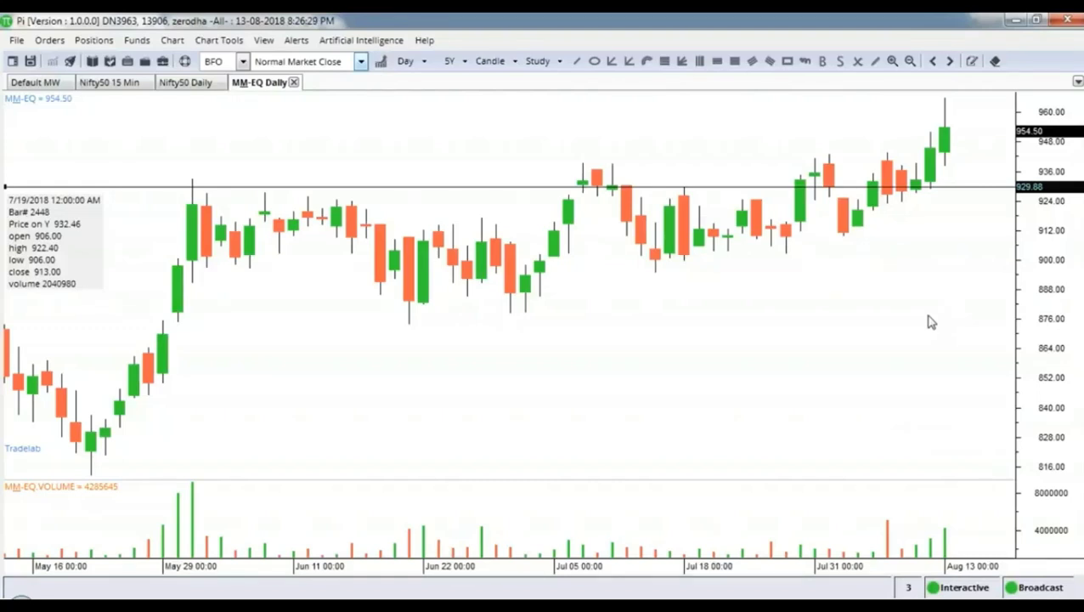
Step: Examine how the Nifty50 15-minute candles behave around the marked horizontal levels from late July to 13 August
left_click(109, 83)
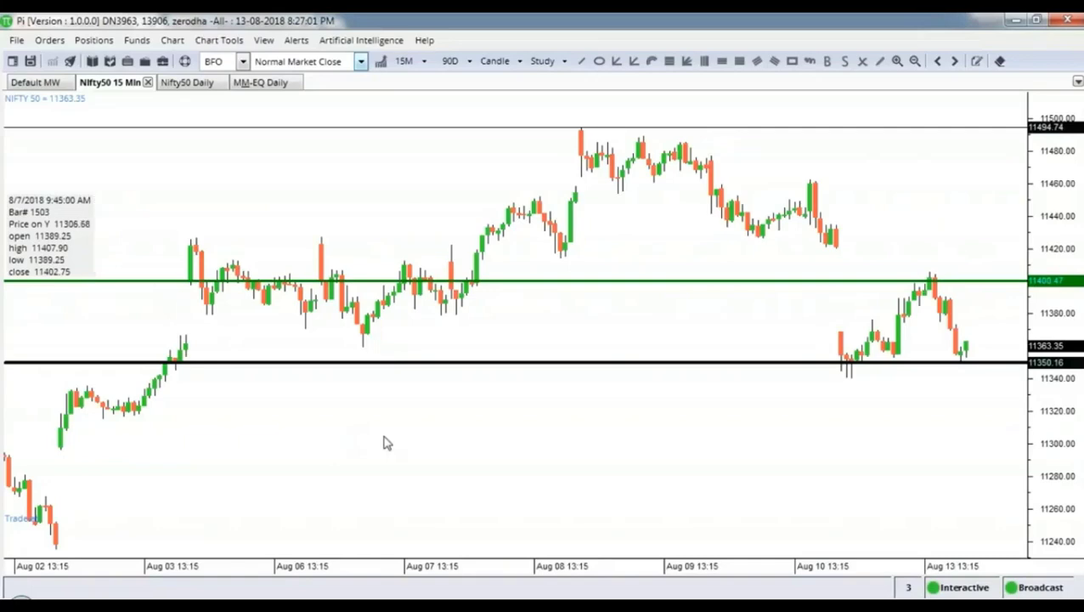
scroll(382, 443, "down", 2)
scroll(670, 431, "up", 2)
scroll(670, 431, "up", 1)
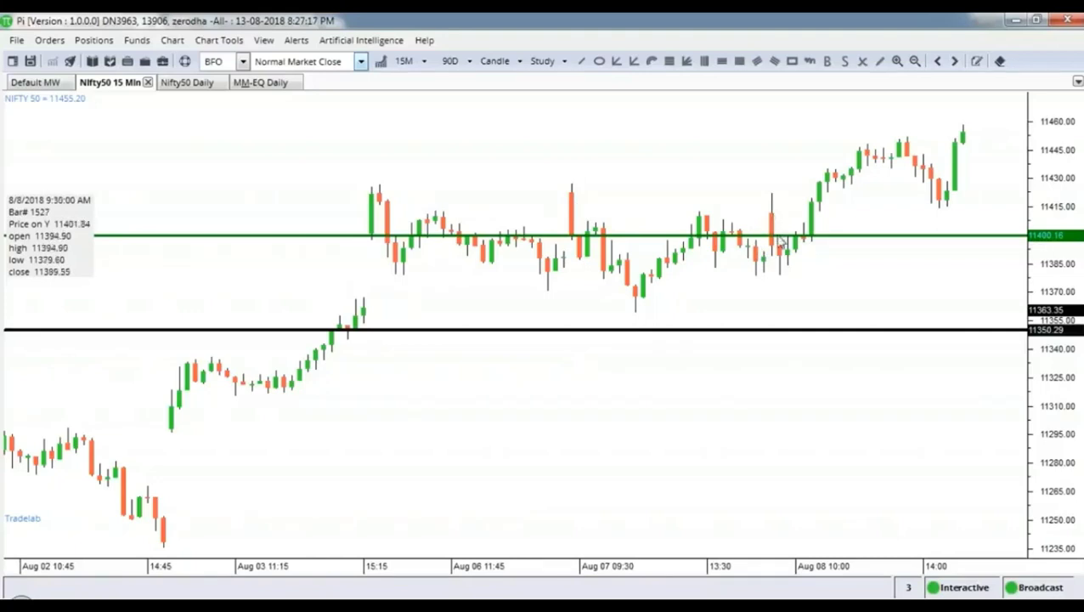
scroll(955, 153, "down", 3)
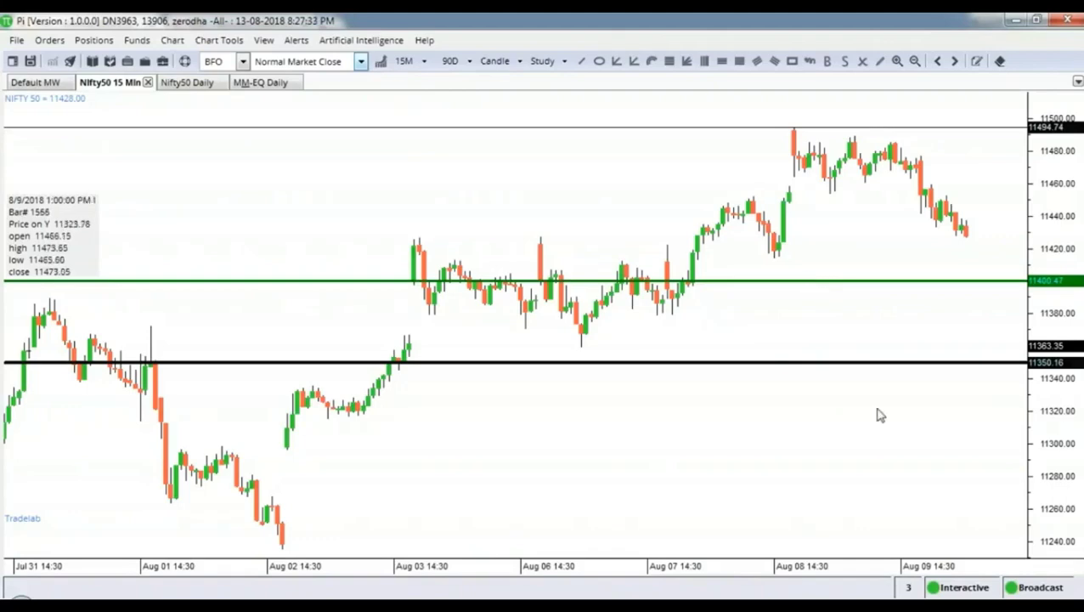
scroll(875, 420, "down", 2)
scroll(792, 436, "up", 4)
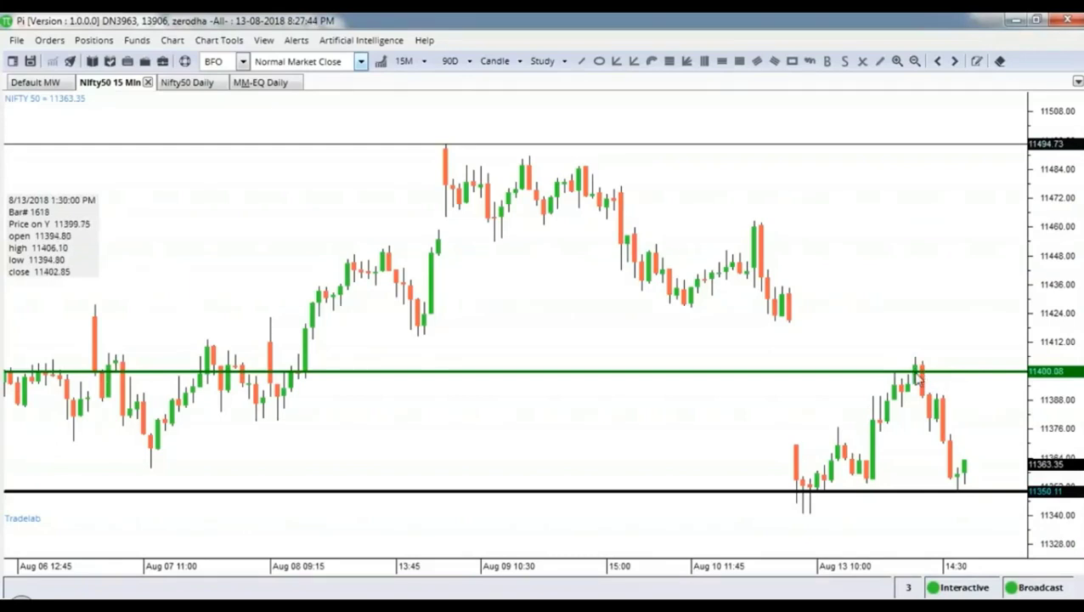
Step: Revisit the M&M-EQ daily chart, and switch to the browser to highlight the 02-Aug-2018 deliverable quantity in the NSE data
left_click(270, 83)
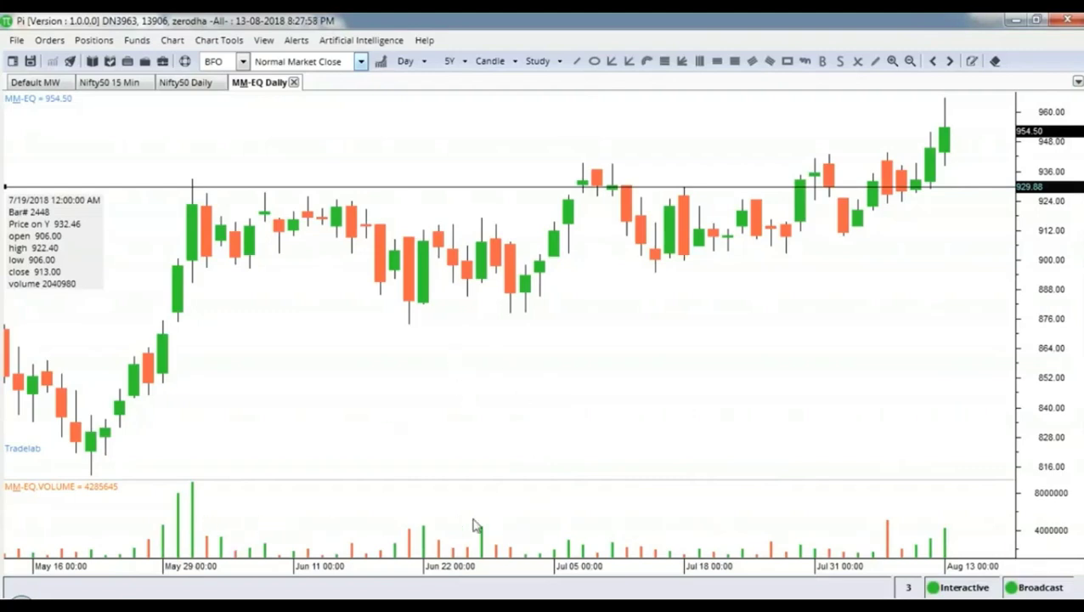
mouse_move(103, 605)
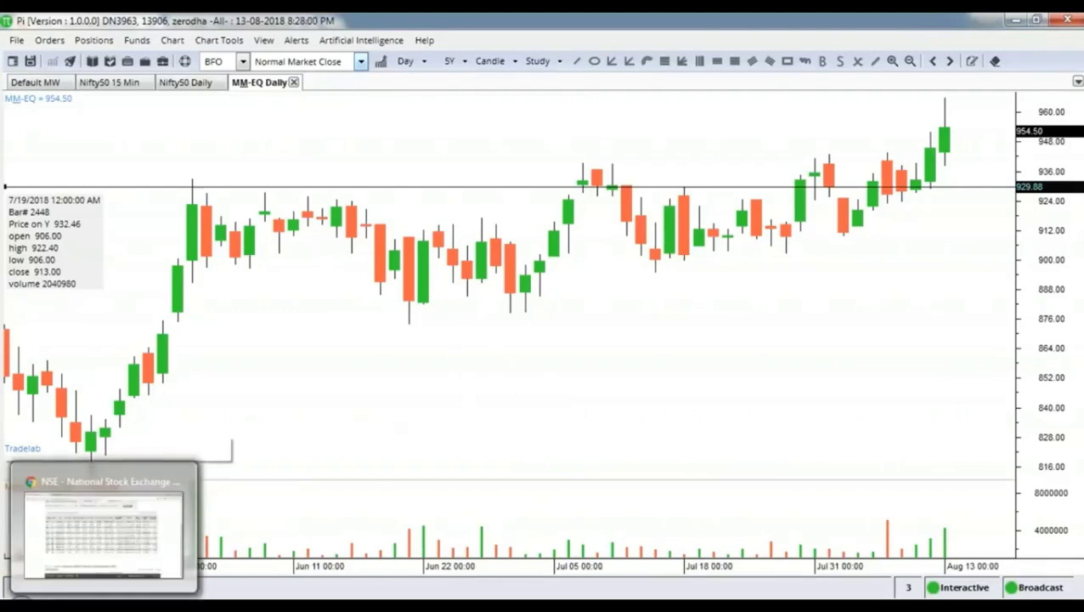
left_click(102, 522)
double_click(836, 287)
left_click(849, 290)
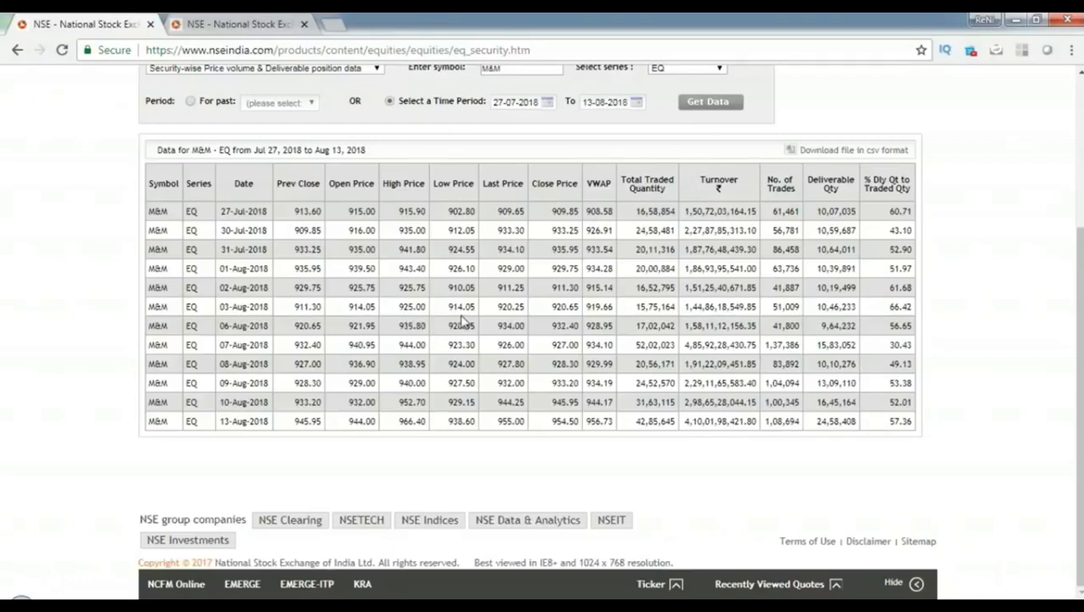
Step: Highlight the 06-Aug-2018 row up to its deliverable quantity, and the deliverable quantity of 03-Aug-2018
left_click_drag(857, 323, 826, 325)
left_click(826, 336)
left_click_drag(849, 327, 158, 326)
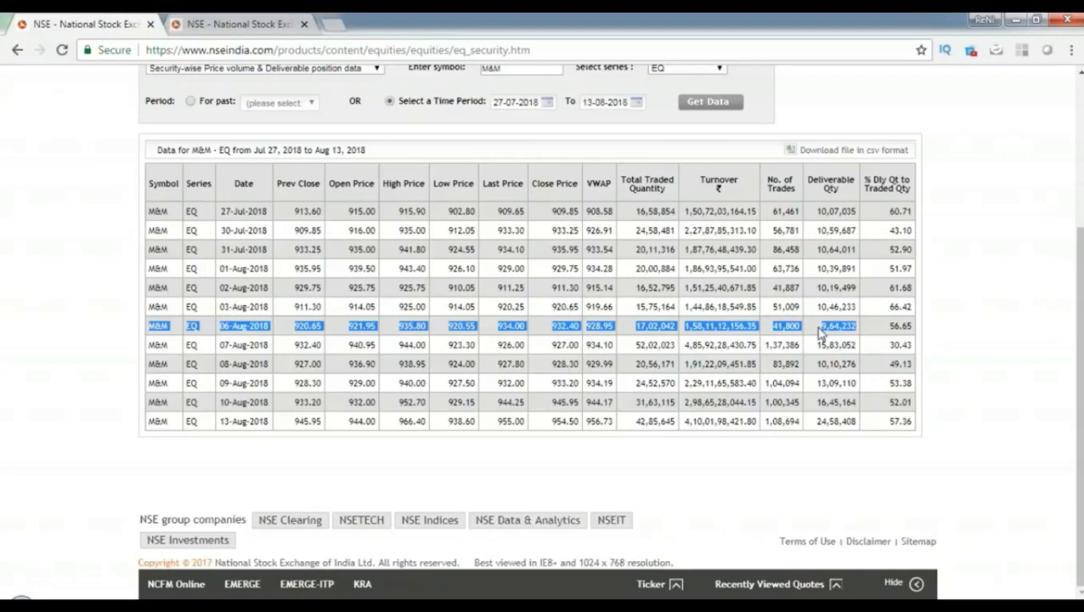
left_click(852, 320)
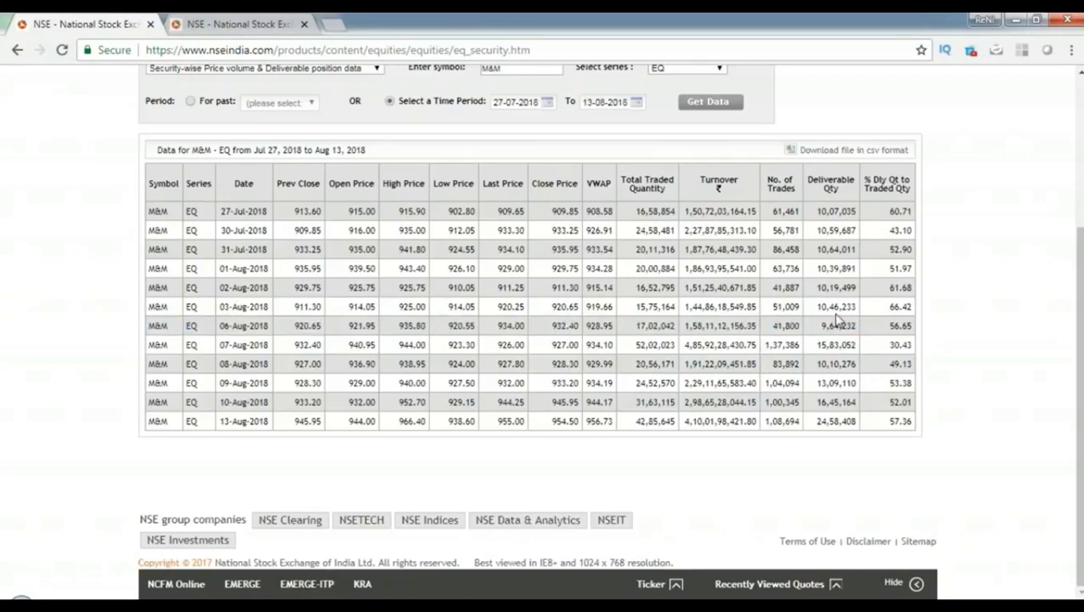
left_click_drag(819, 308, 859, 312)
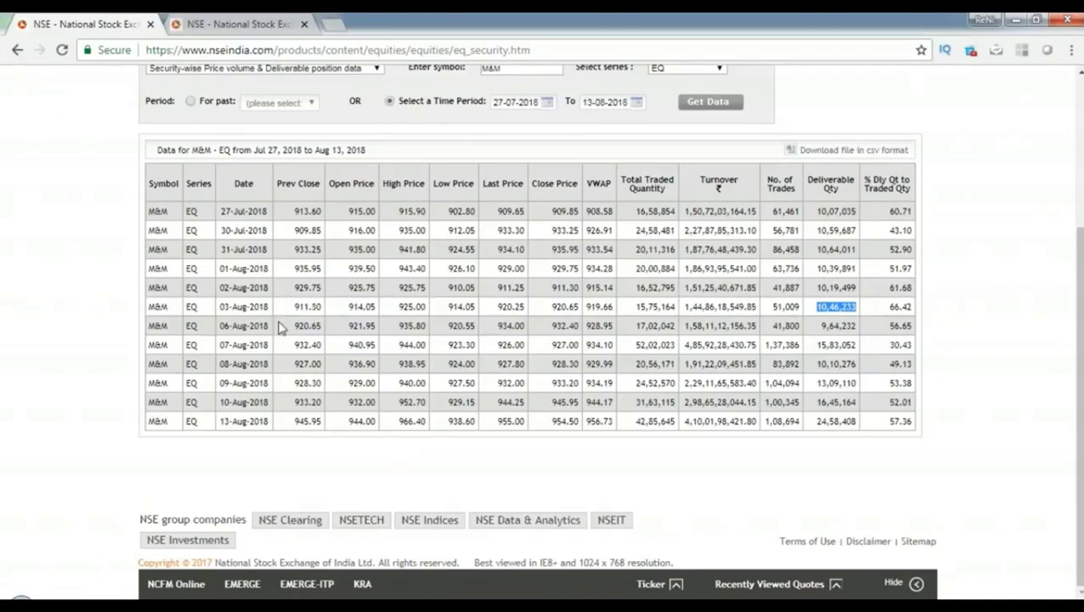
Step: Look up M&M in the NSE equity search on the index data page and open Mahindra & Mahindra Limited's option chain
left_click(800, 36)
left_click(257, 22)
left_click(525, 137)
type("m&M")
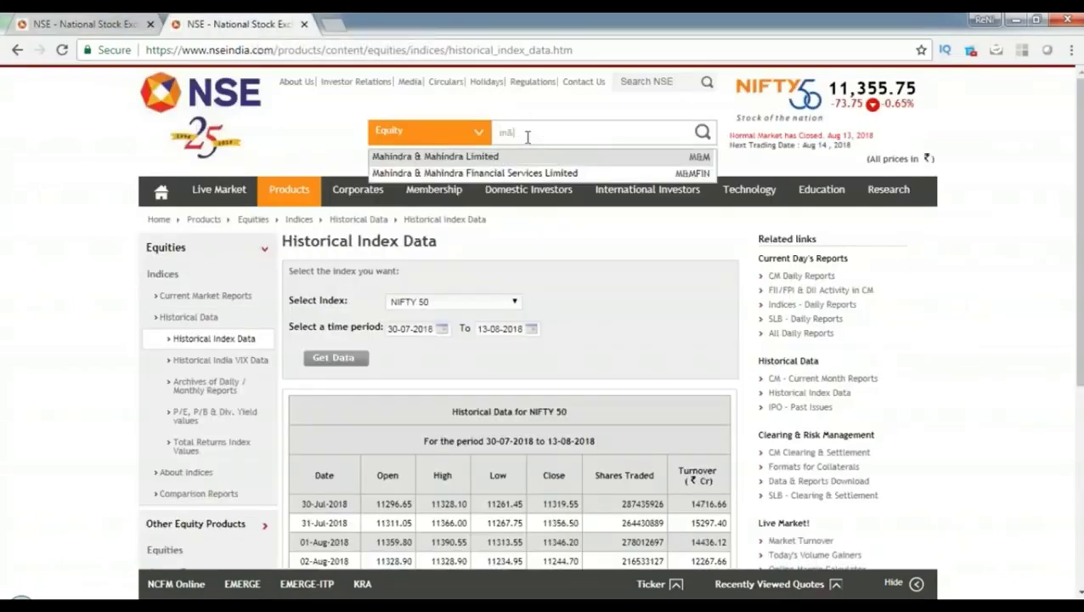
left_click(467, 157)
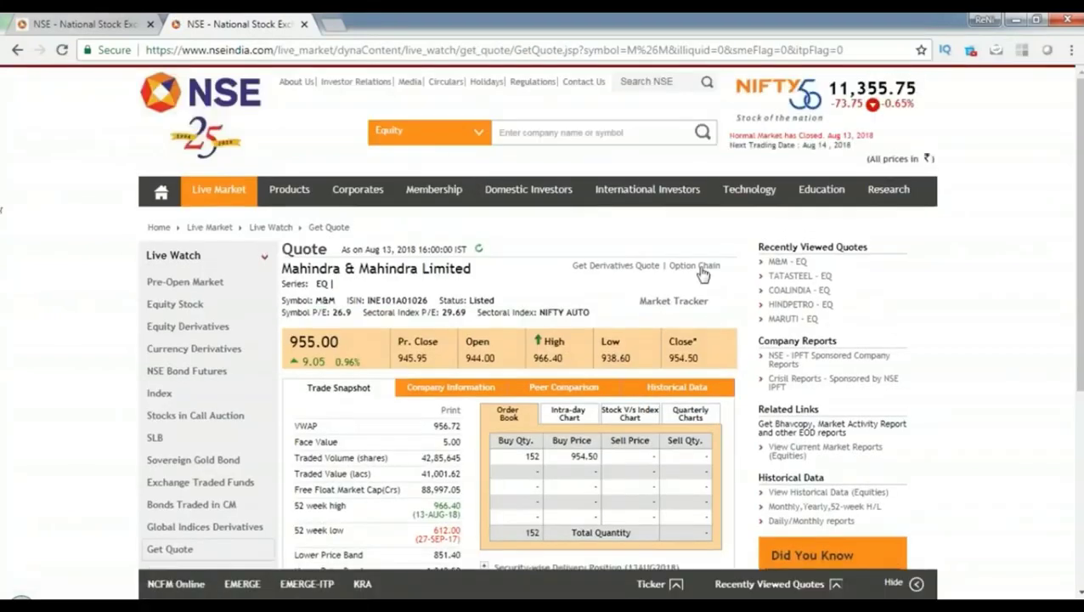
left_click(700, 266)
scroll(479, 297, "down", 2)
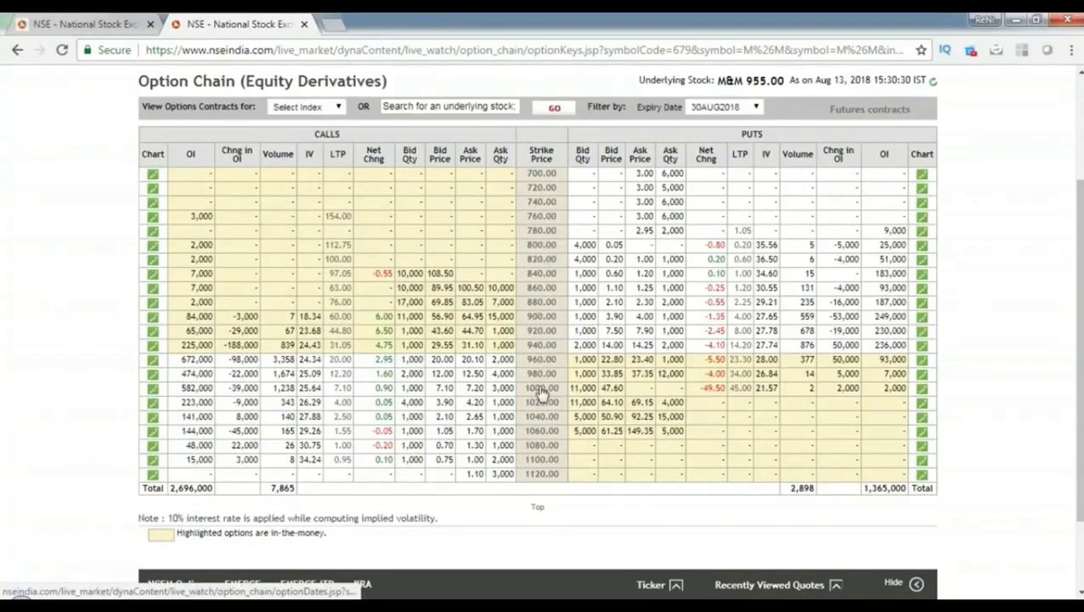
Step: Return to the M&M deliverable data and switch to the M&M-EQ daily chart in the Pi terminal
left_click(85, 24)
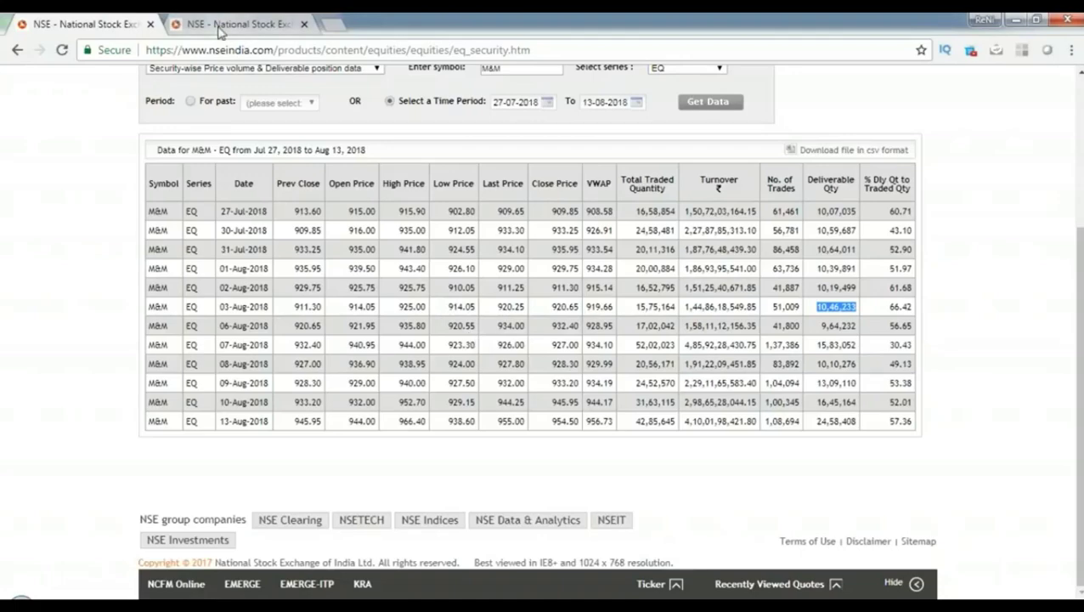
key("alt+Tab")
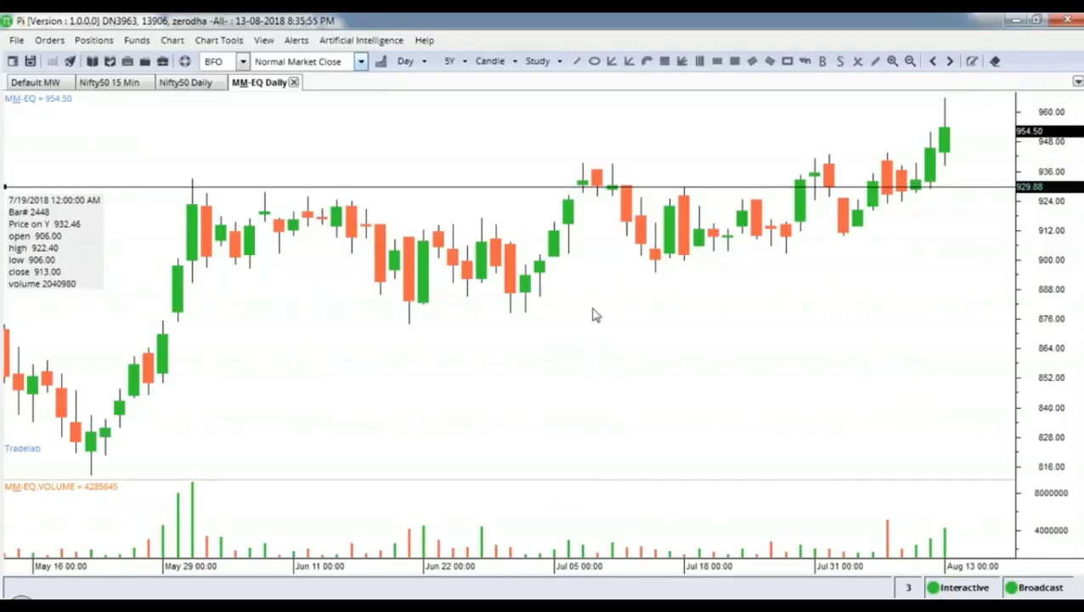
left_click(36, 83)
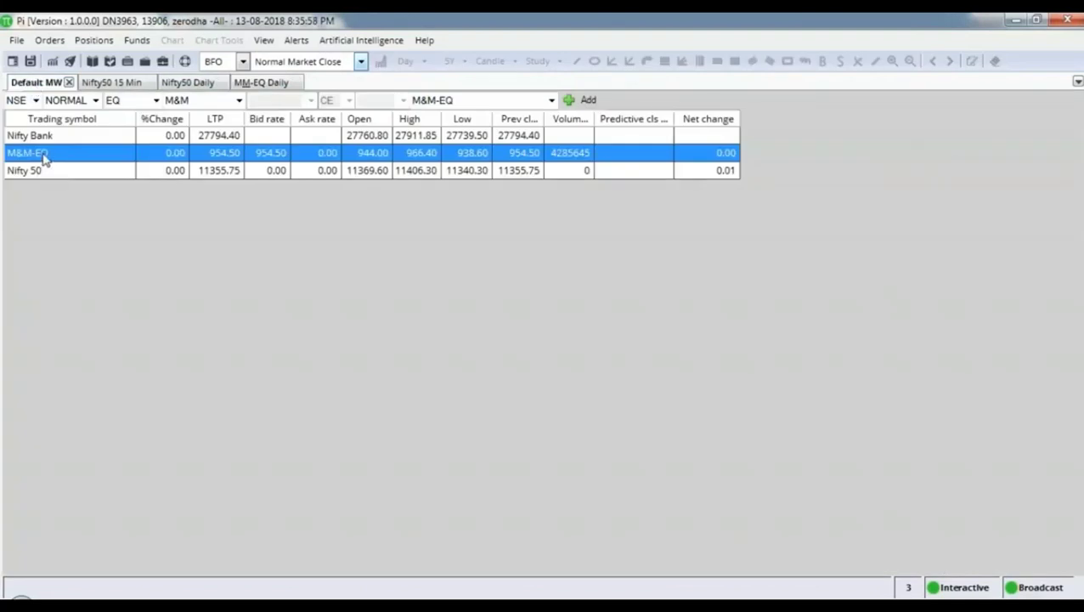
left_click(53, 61)
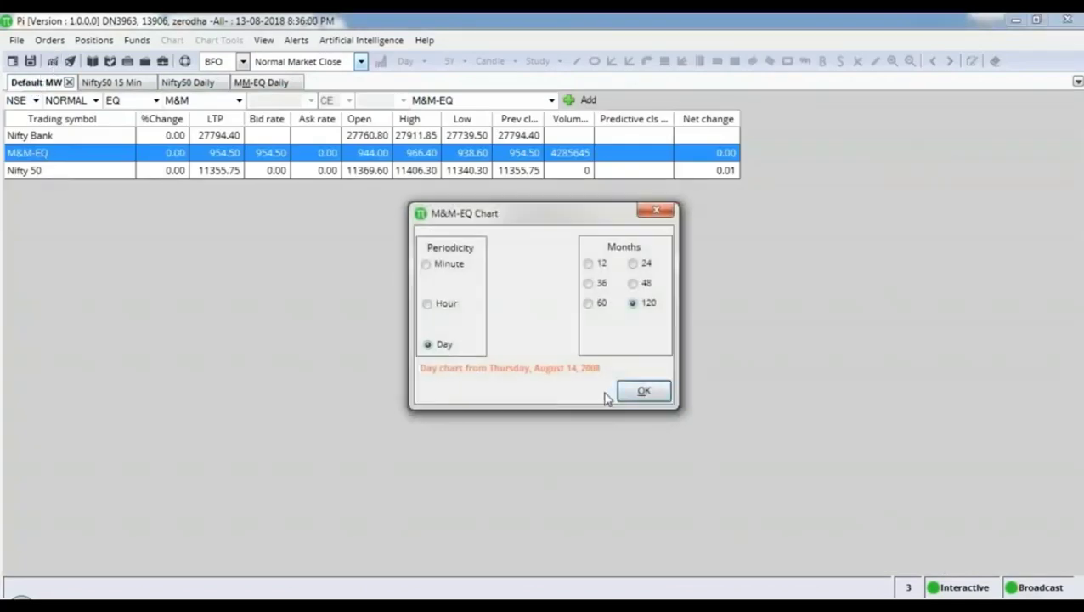
left_click(655, 209)
left_click(270, 86)
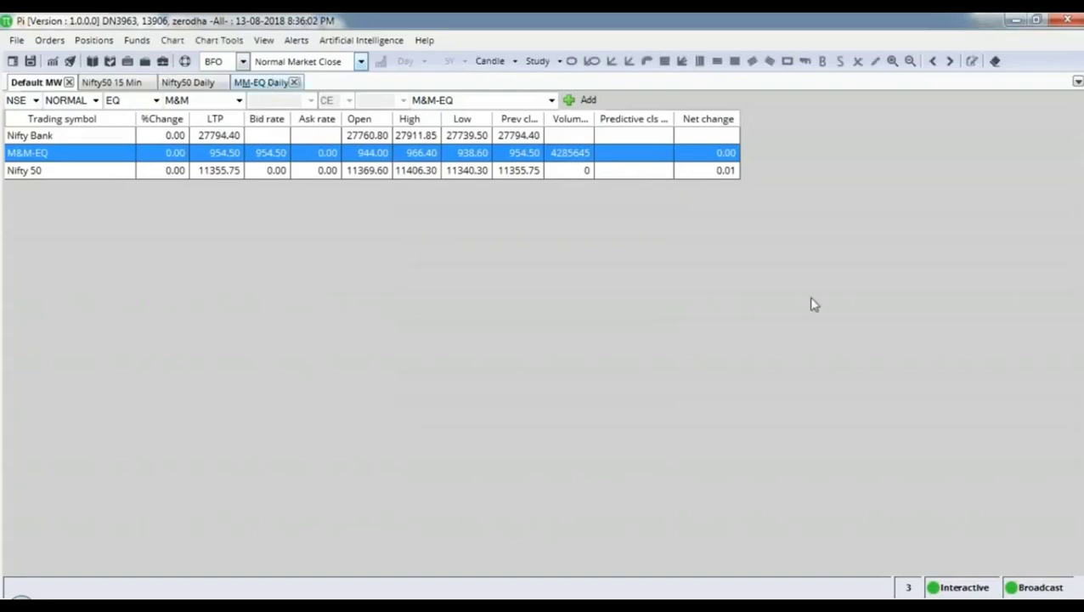
Step: Check the NSE deliverable data in the browser, and examine the early-August candles around the horizontal line in Pi
key("alt+Tab")
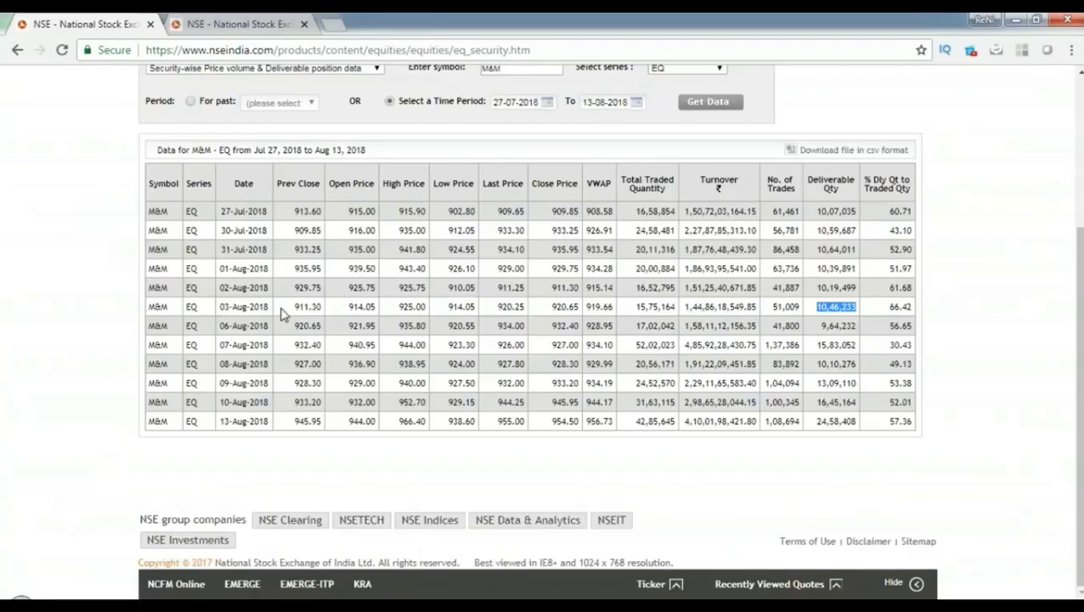
key("alt+Tab")
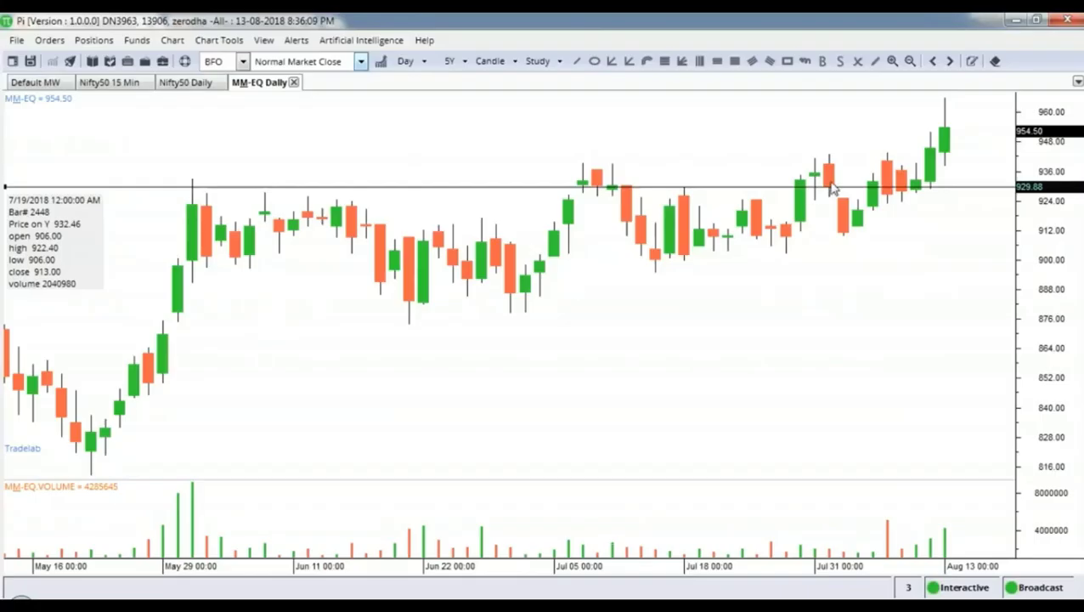
scroll(875, 197, "up", 4)
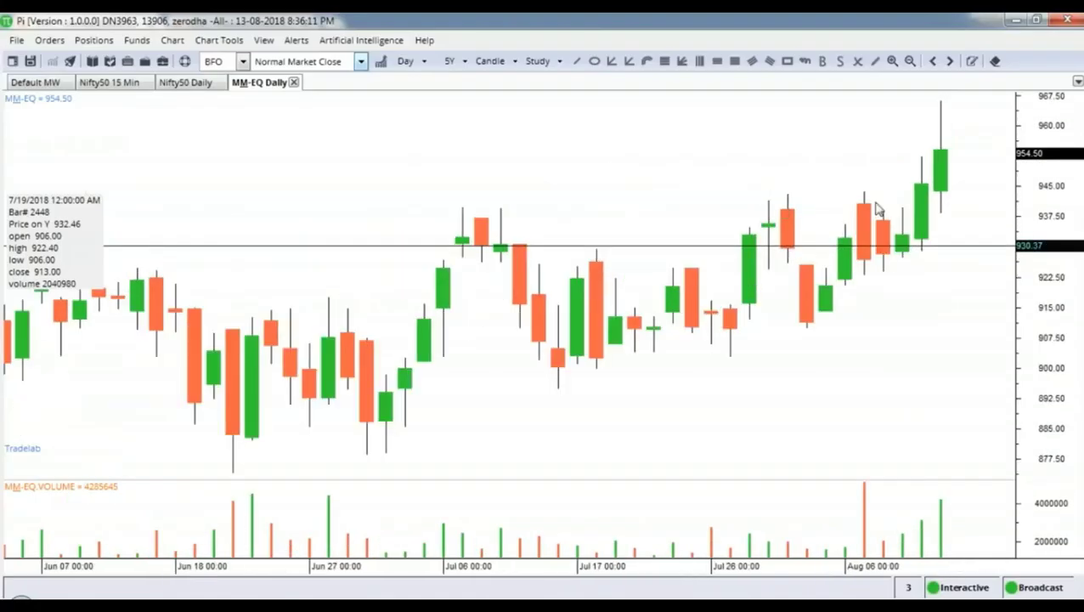
scroll(883, 220, "down", 3)
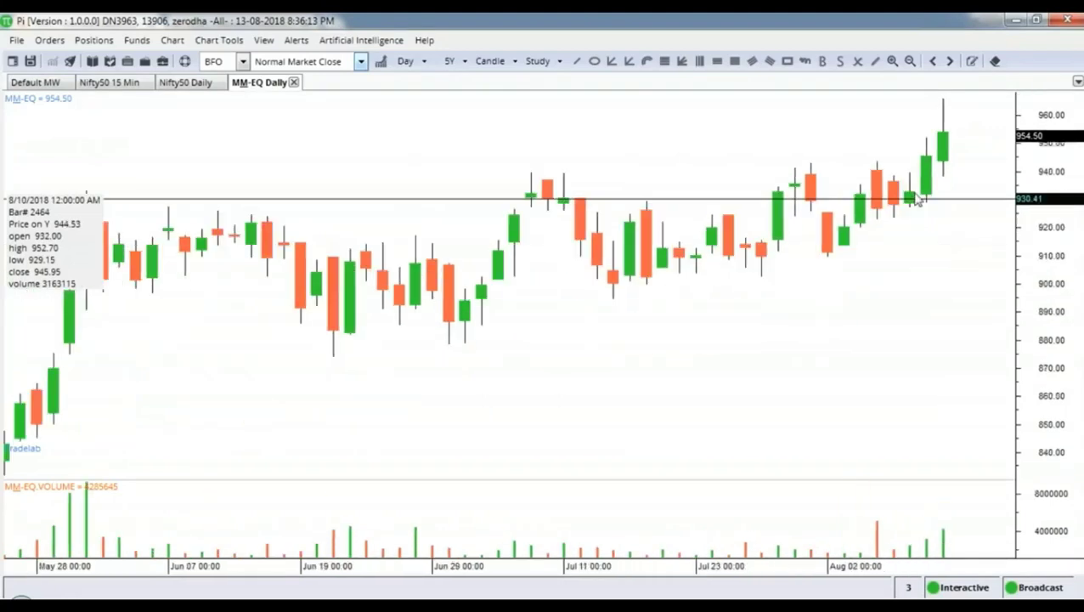
Step: Set the horizontal line's value to 920 and make the line thicker
double_click(971, 201)
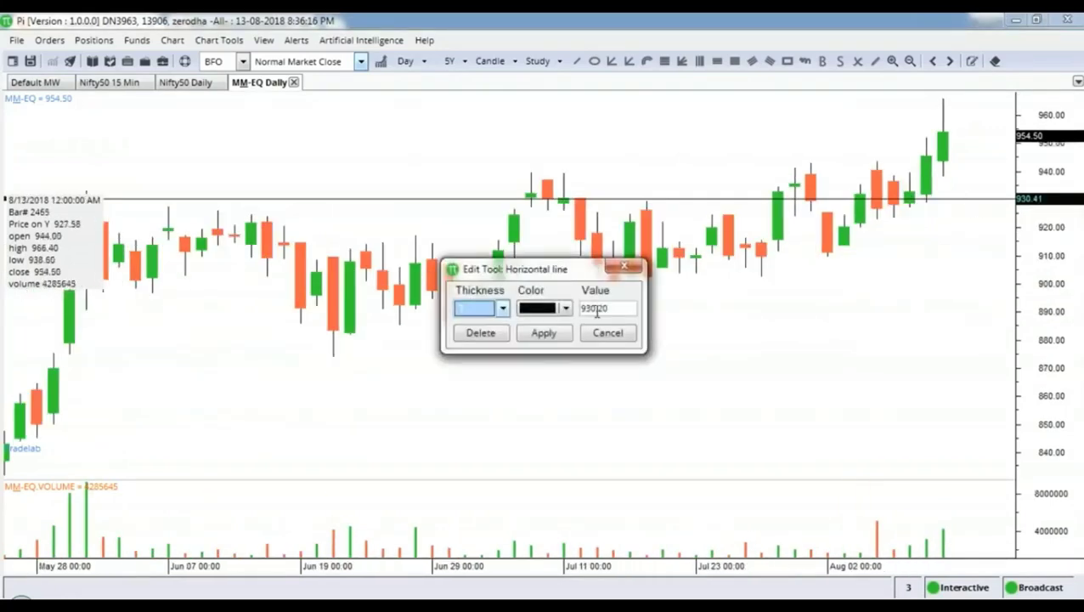
left_click_drag(586, 311, 610, 309)
type("20")
left_click(489, 310)
left_click(502, 308)
left_click(480, 363)
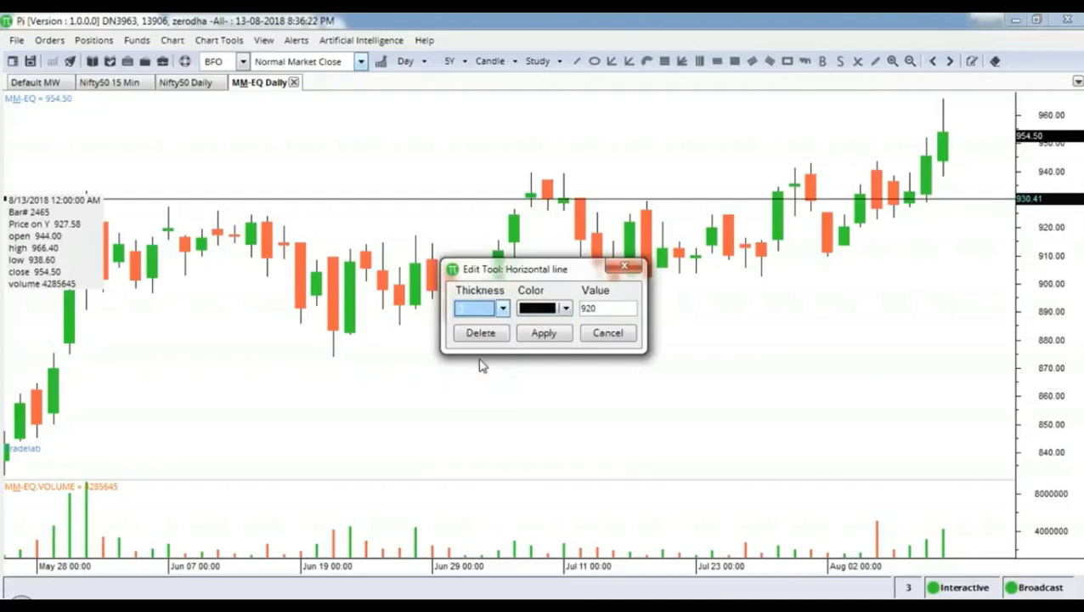
left_click(554, 338)
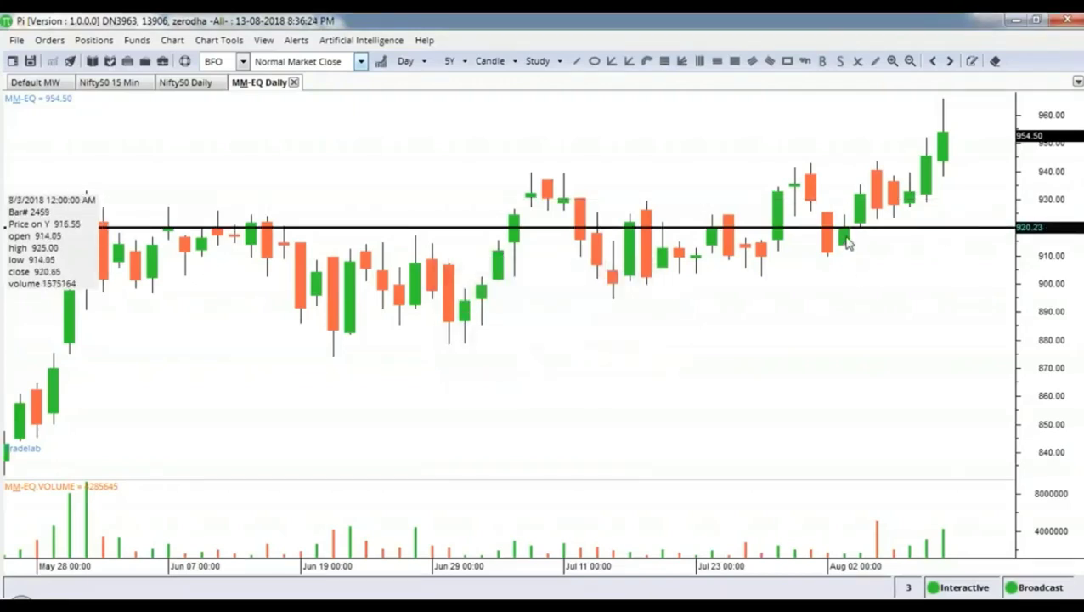
Step: Insert a horizontal line above the 920 line on the M&M-EQ daily chart, with value 940 and thickness 3
scroll(859, 247, "up", 2)
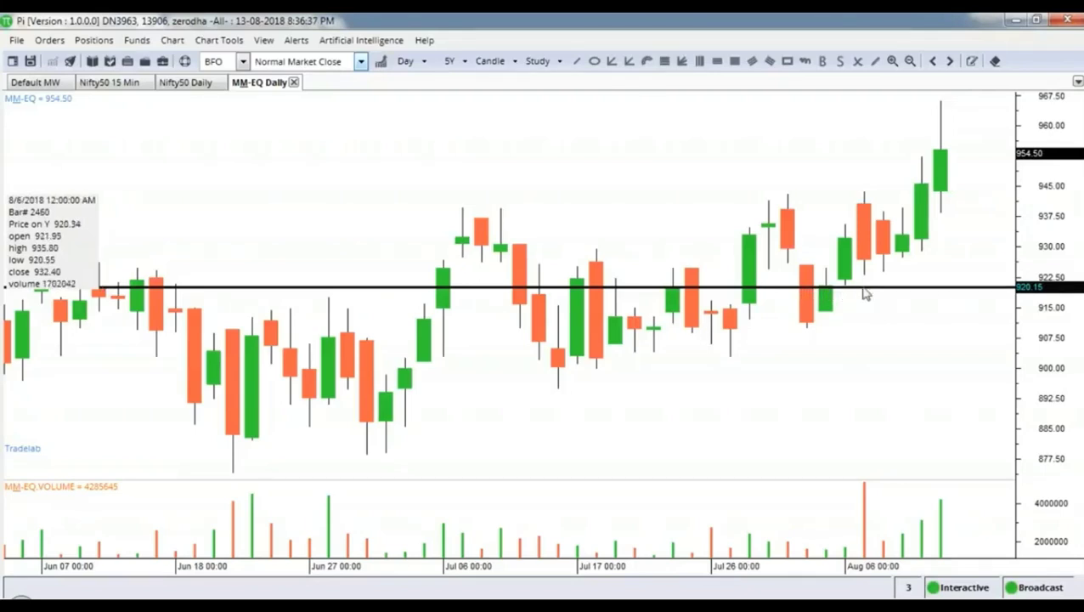
right_click(787, 153)
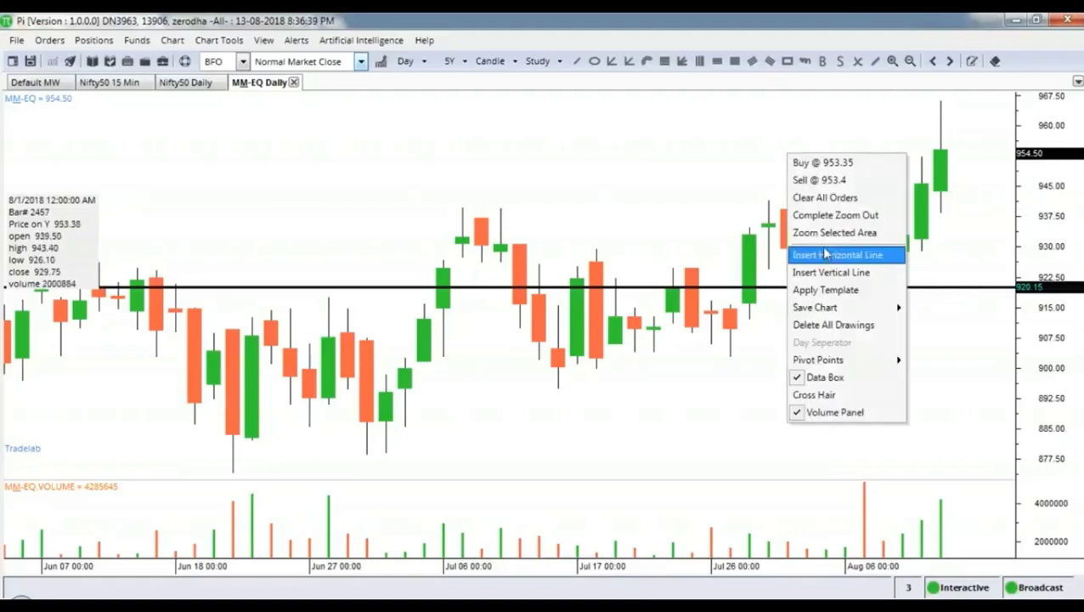
left_click(834, 186)
double_click(848, 154)
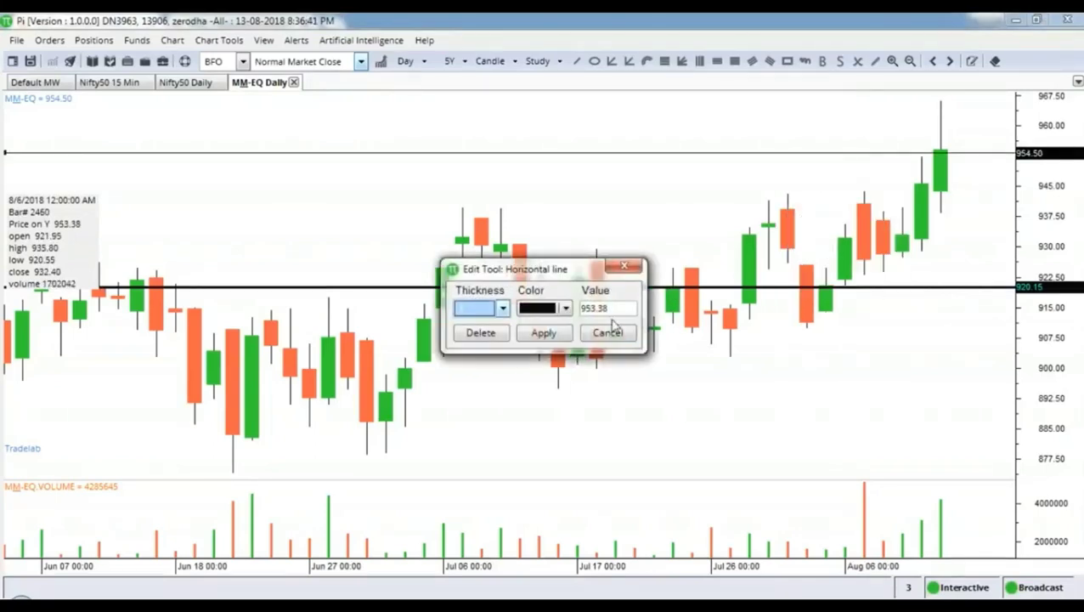
left_click_drag(587, 309, 625, 308)
type("40")
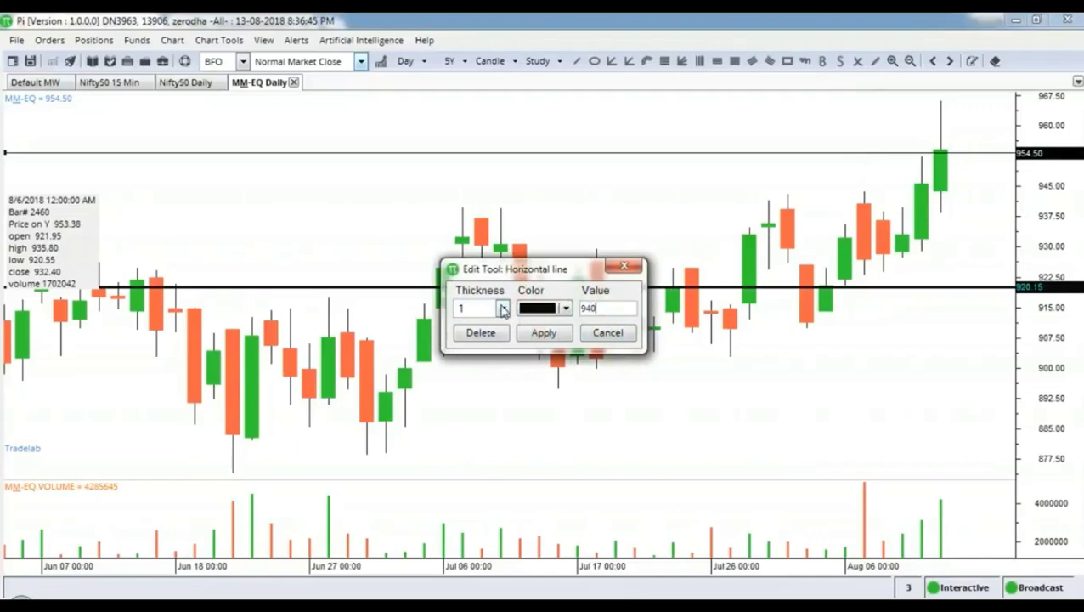
left_click(502, 308)
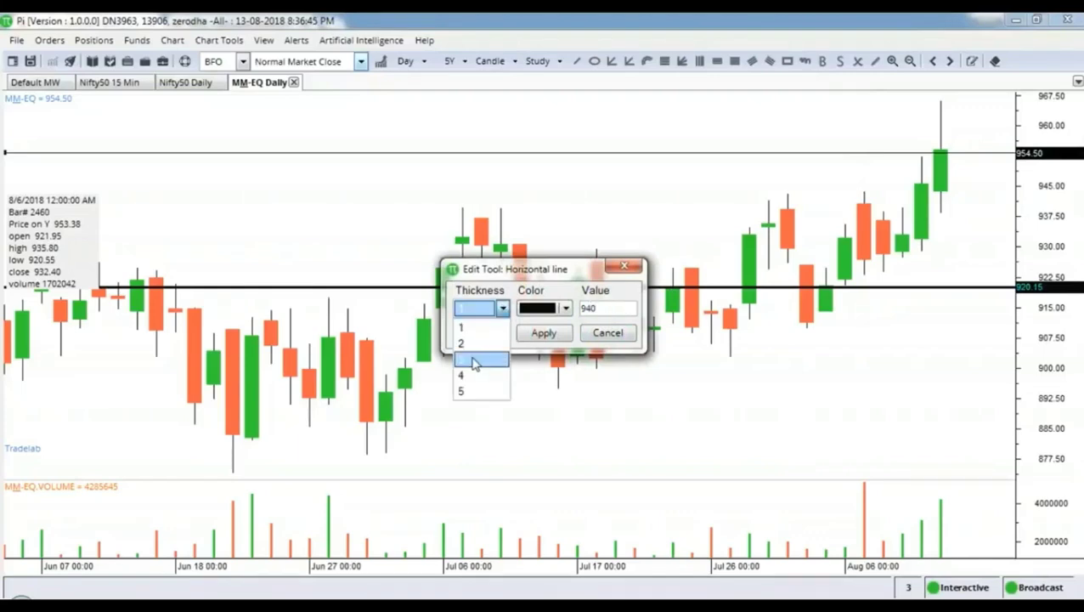
left_click(476, 363)
left_click(542, 333)
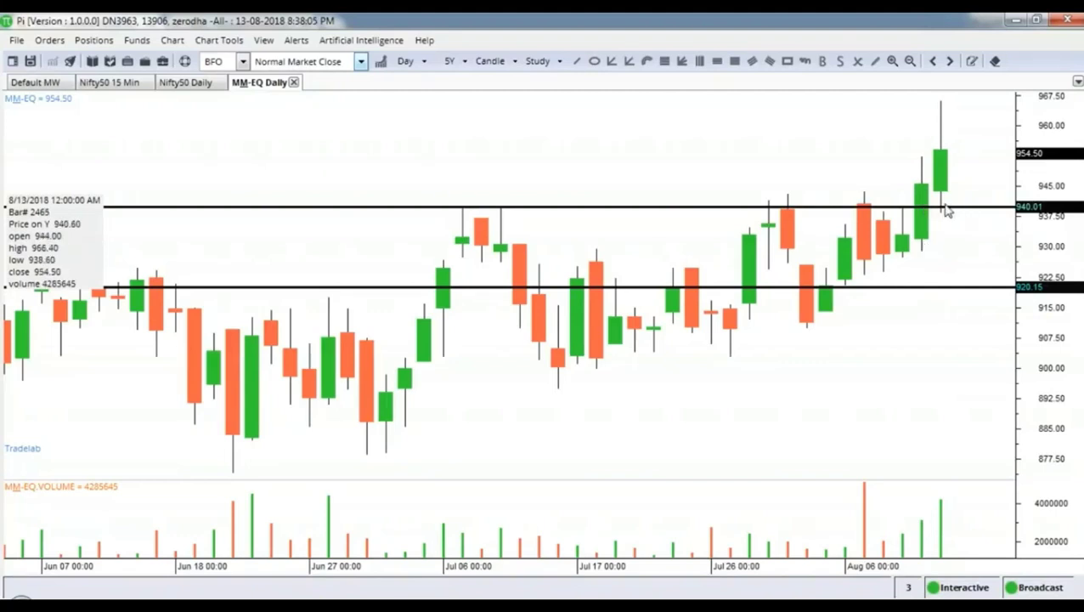
Step: Insert a horizontal line across the latest candle's upper wick at about 959.9, coloured dark green with thickness 4
right_click(934, 130)
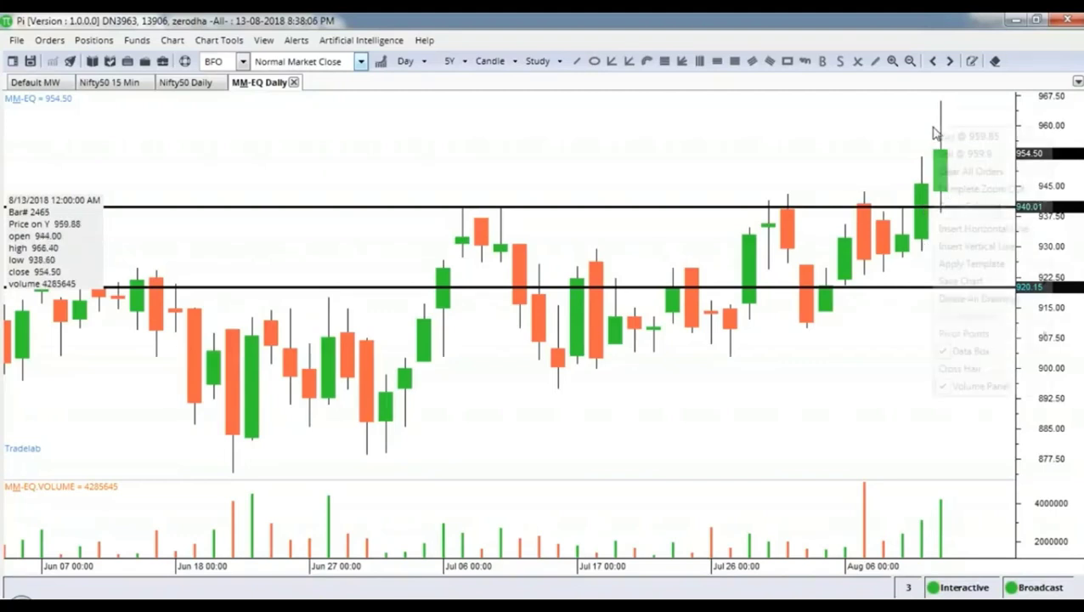
left_click(977, 228)
double_click(992, 129)
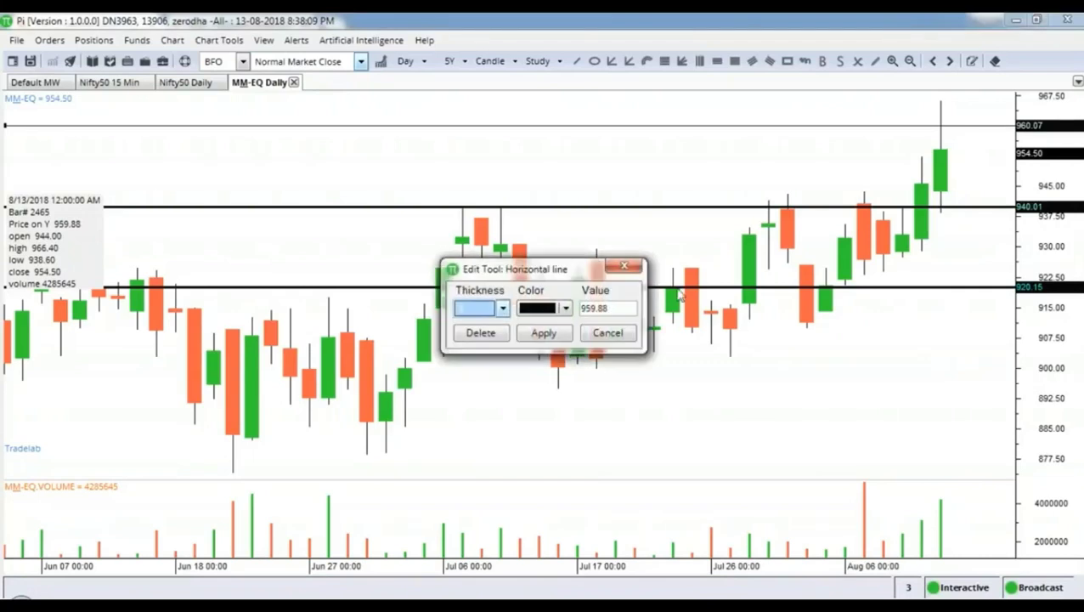
left_click(565, 309)
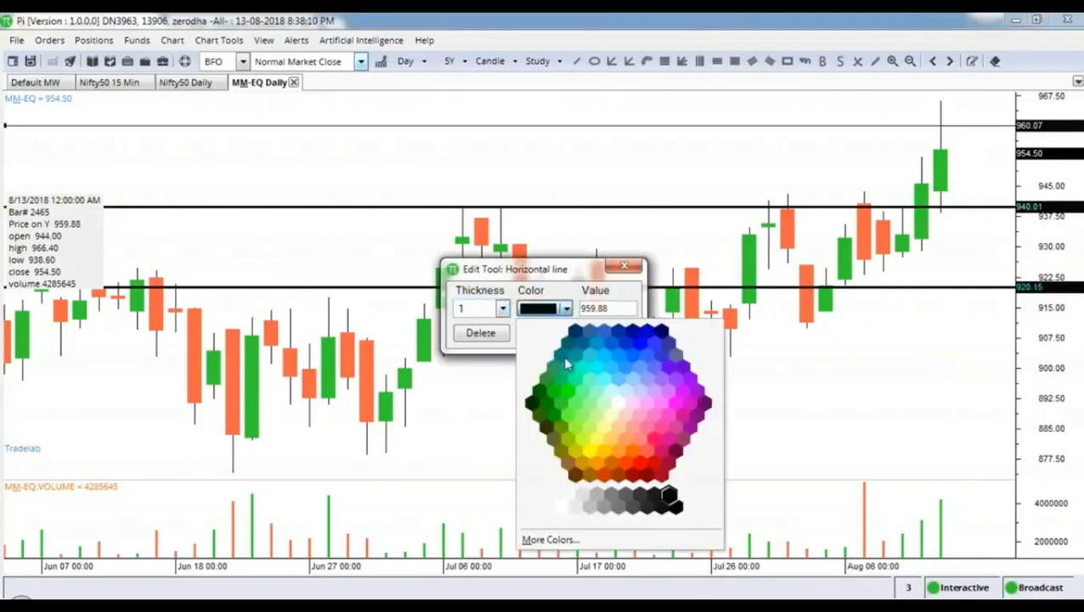
left_click(546, 399)
left_click(501, 309)
left_click(477, 361)
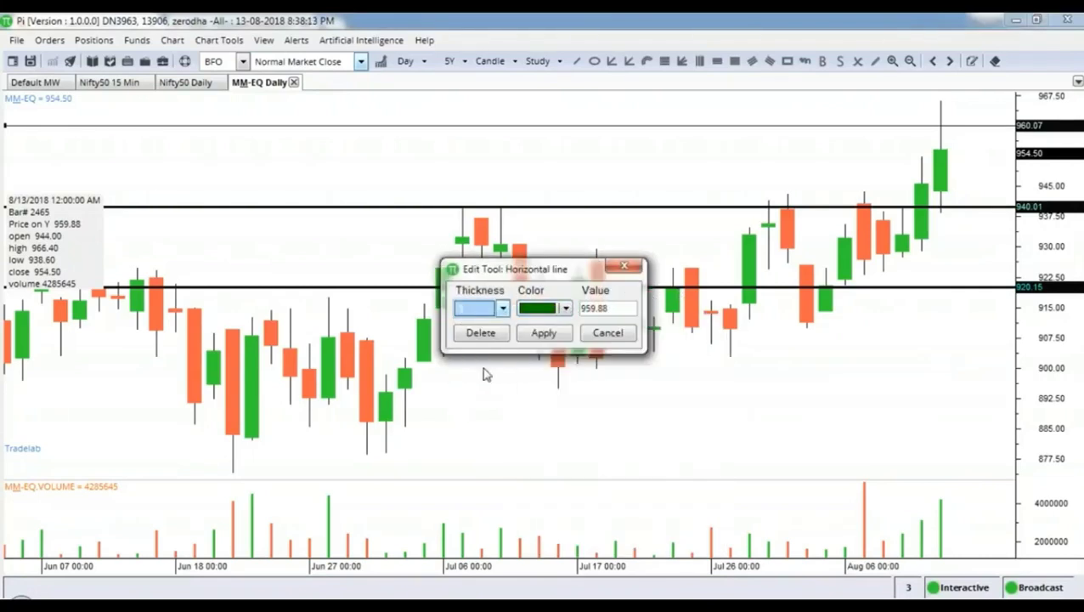
left_click(542, 333)
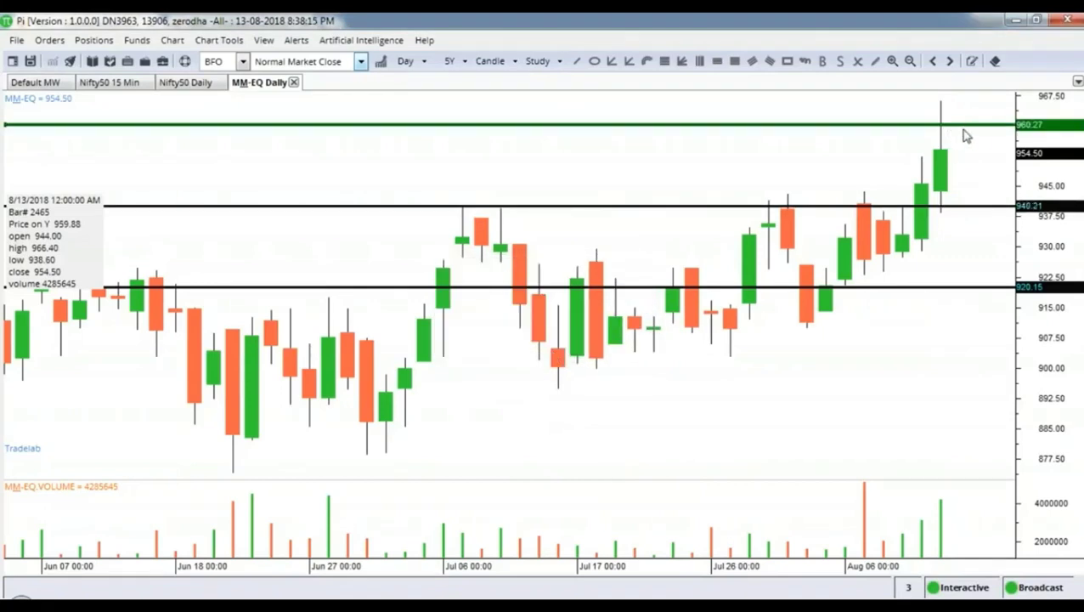
Step: Set the green horizontal line's value to 960
double_click(960, 126)
left_click_drag(587, 309, 639, 310)
type("960")
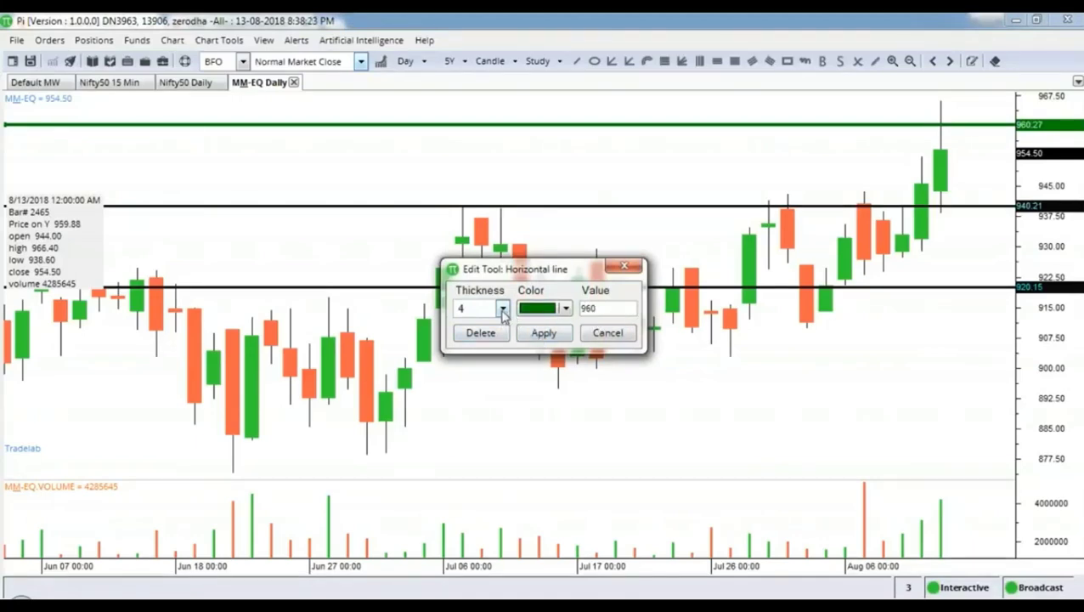
left_click(540, 335)
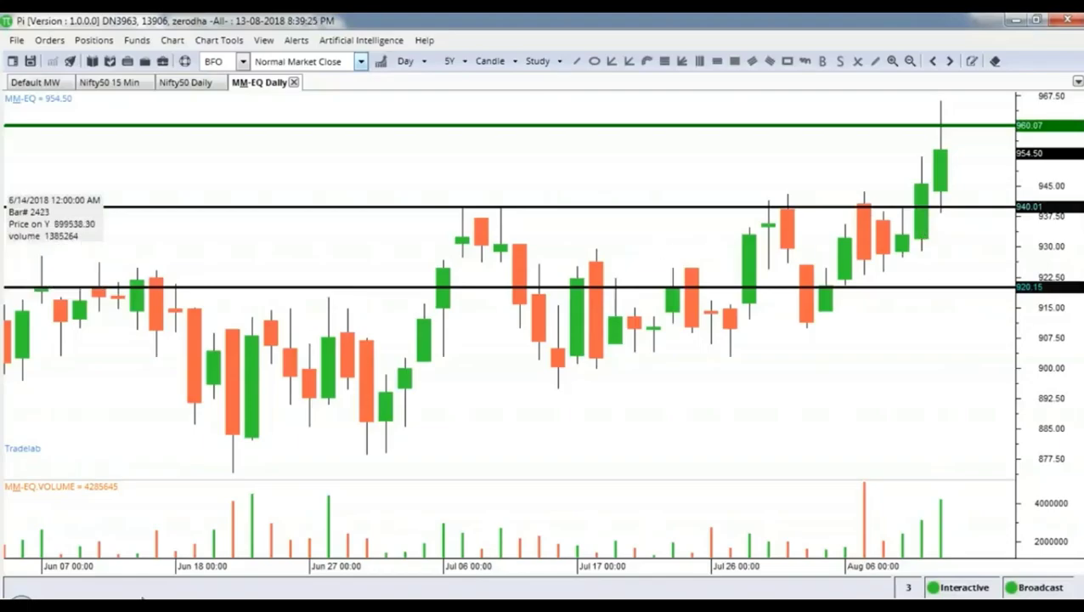
Step: Check M&M's NSE deliverable data in the browser, and examine the Pi daily chart's price history around the marked levels
key("alt+Tab")
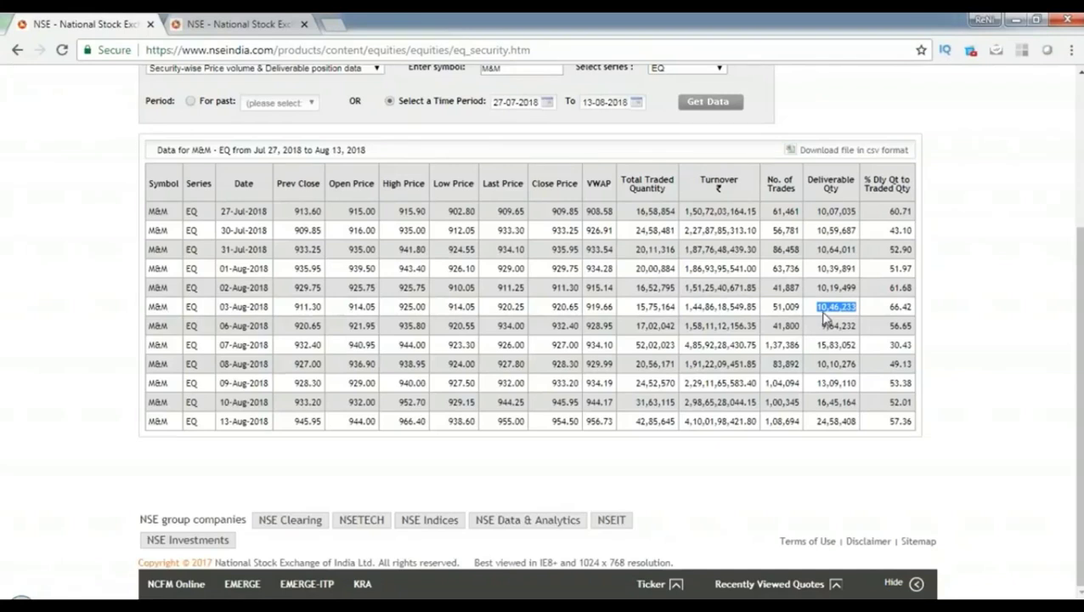
scroll(823, 310, "up", 2)
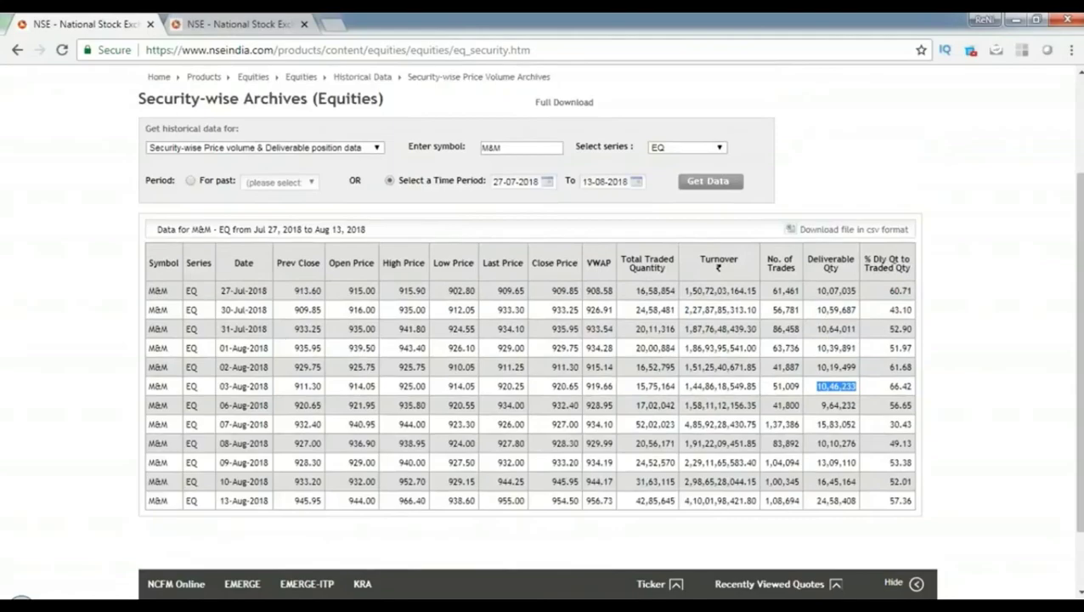
key("alt+Tab")
scroll(784, 428, "down", 4)
scroll(784, 428, "down", 5)
scroll(784, 428, "down", 3)
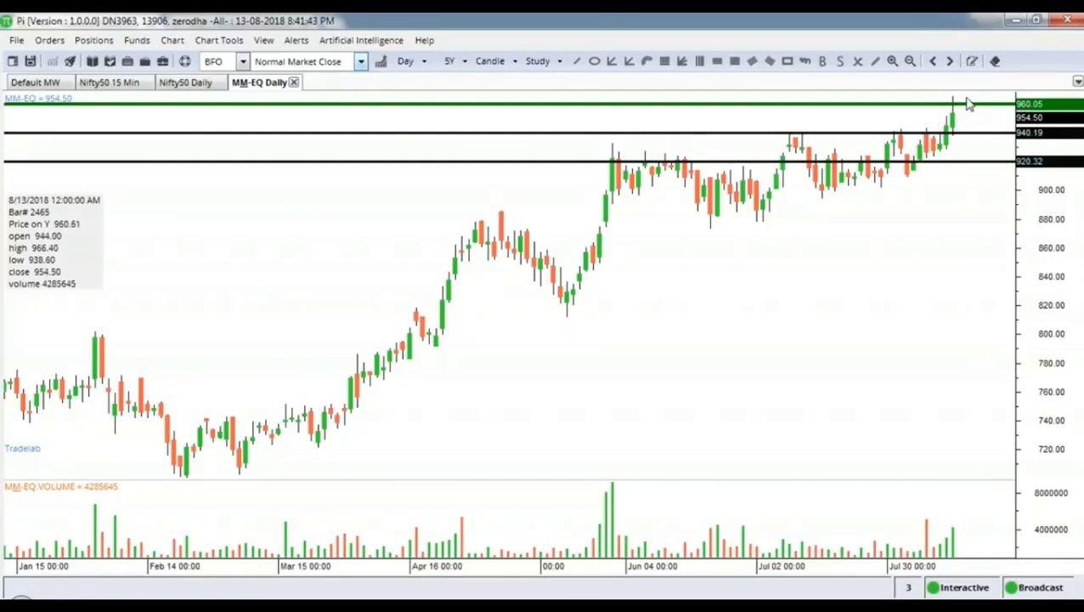
scroll(933, 299, "up", 5)
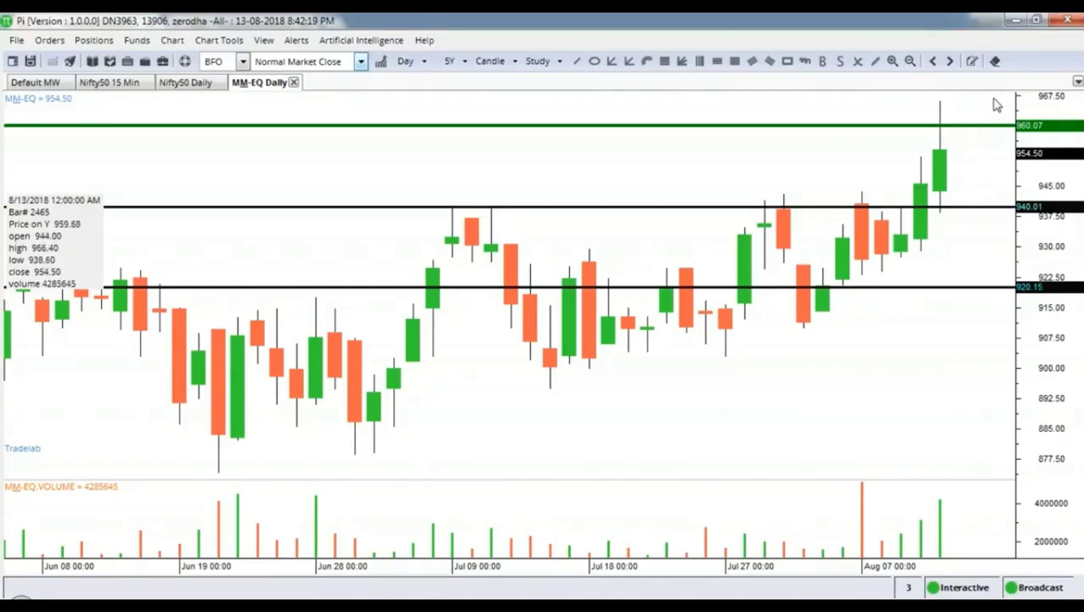
scroll(972, 165, "down", 1)
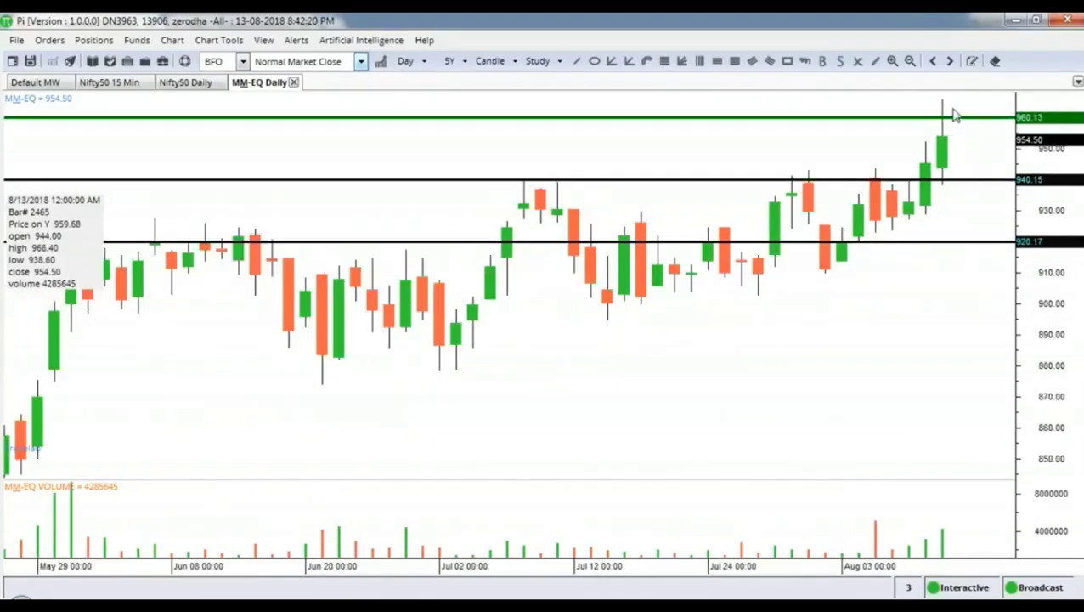
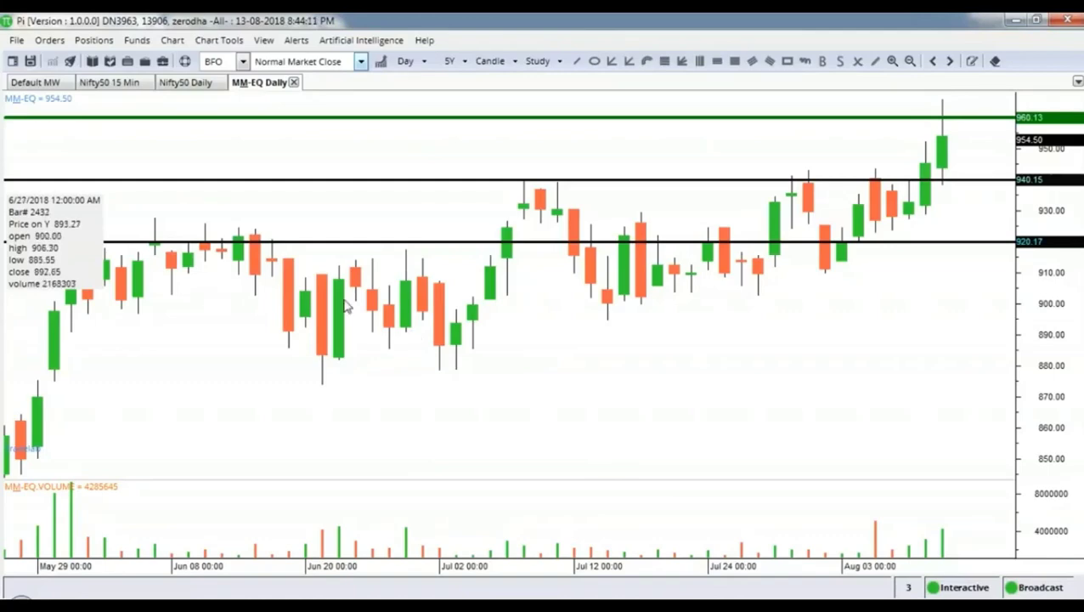
Step: Add the NSE equity SBIN-EQ to the default market watch
left_click(34, 82)
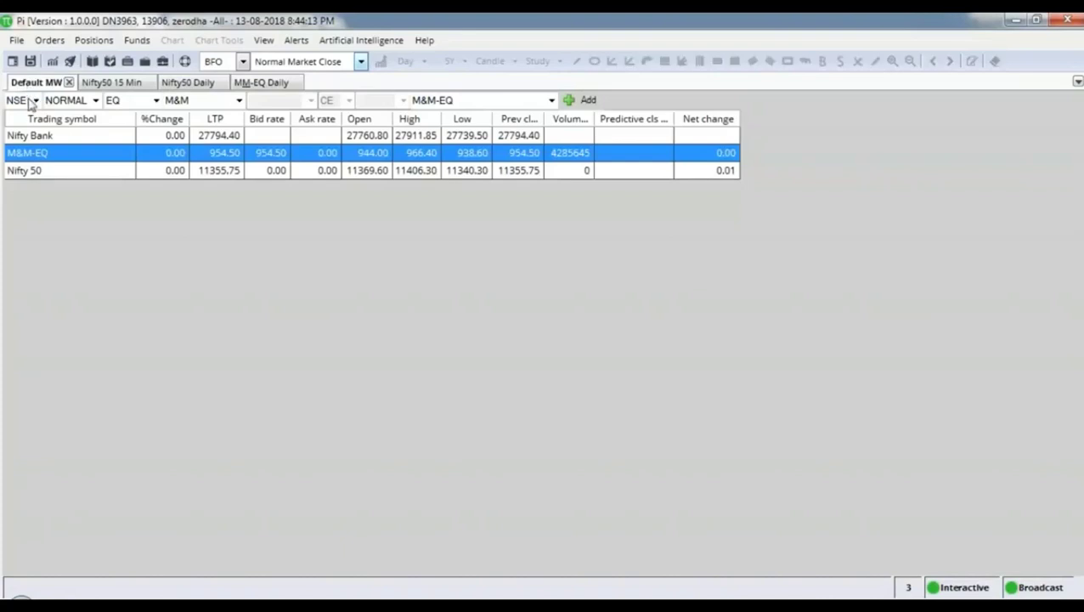
left_click(197, 99)
type("SBIN")
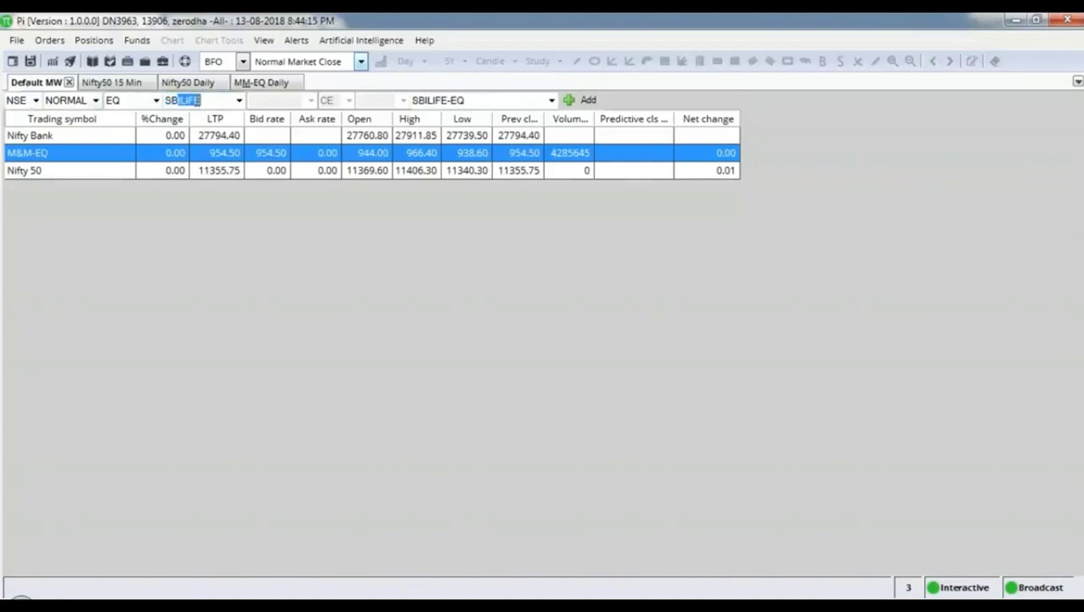
key("Return")
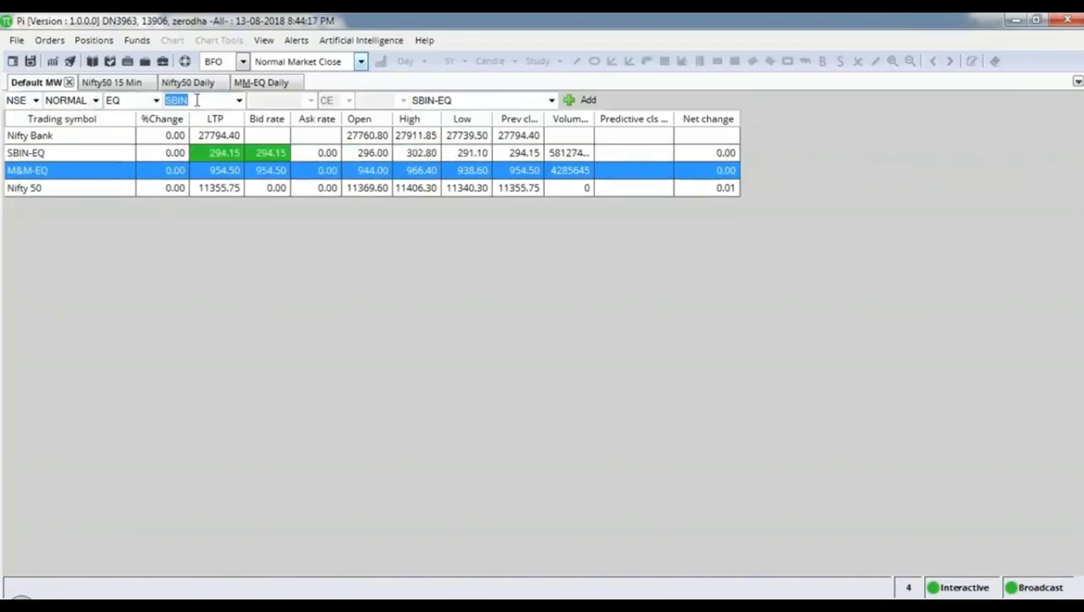
Step: Open SBIN-EQ's chart with day periodicity covering 120 months
left_click(47, 158)
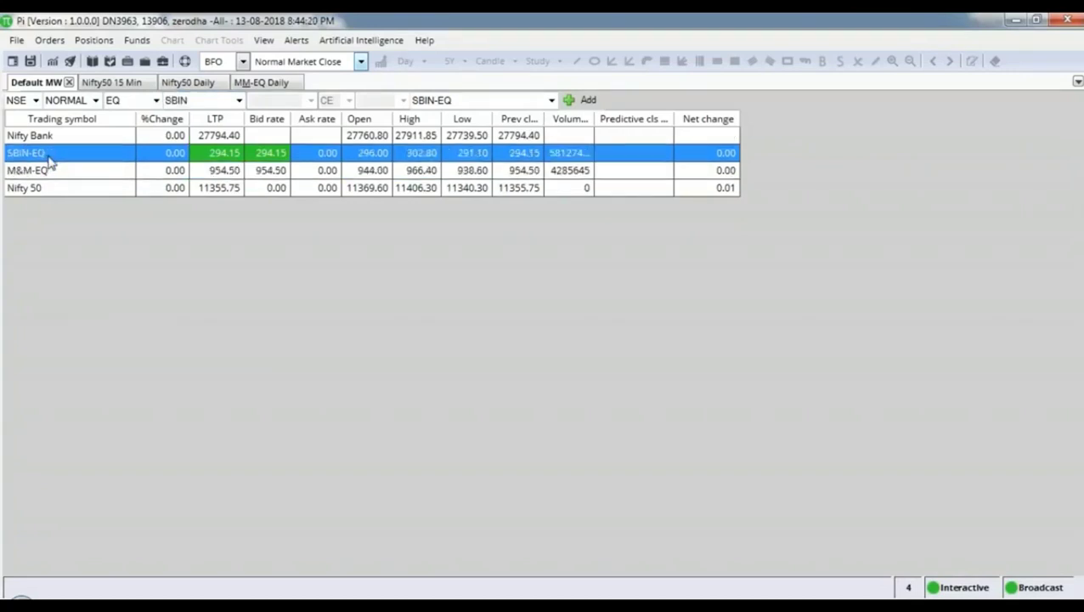
left_click(52, 63)
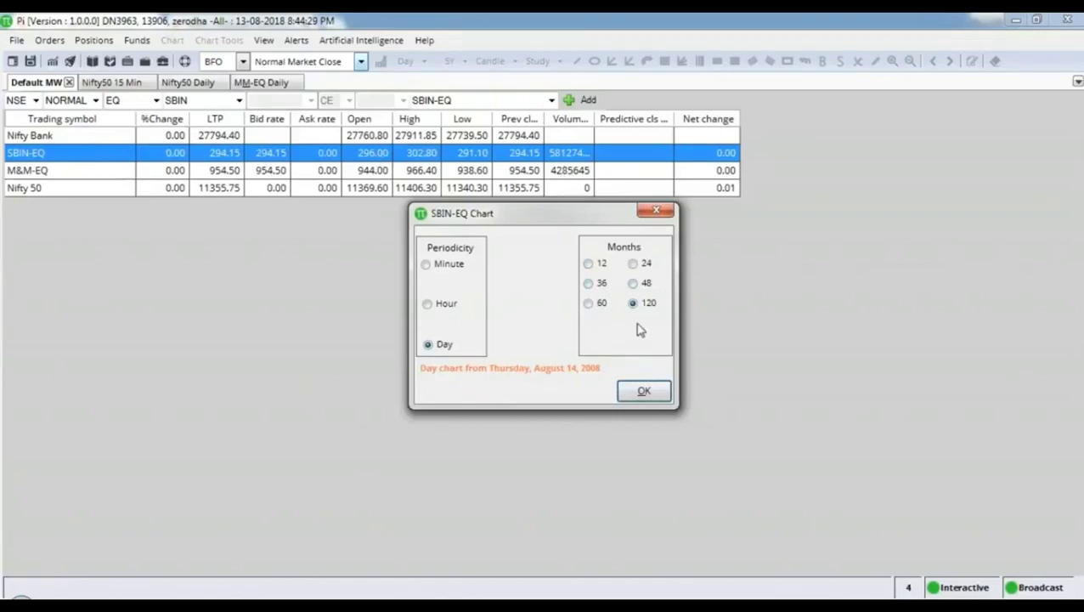
left_click(643, 391)
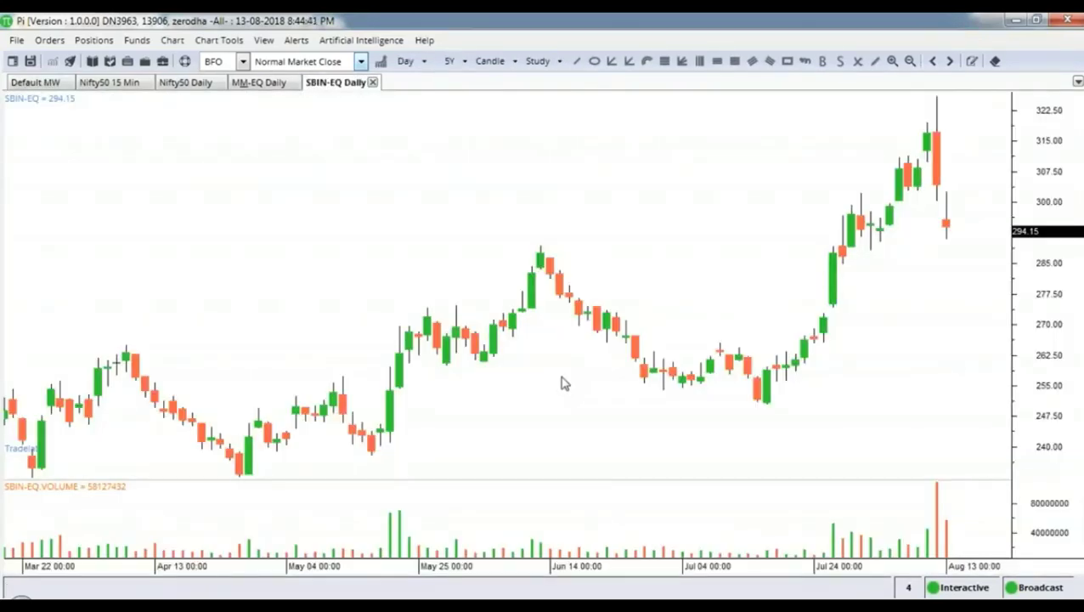
Step: Examine SBIN-EQ's daily candles from late July to mid-August and compare them with the longer price history
scroll(764, 353, "up", 3)
scroll(797, 354, "up", 2)
scroll(867, 302, "up", 1)
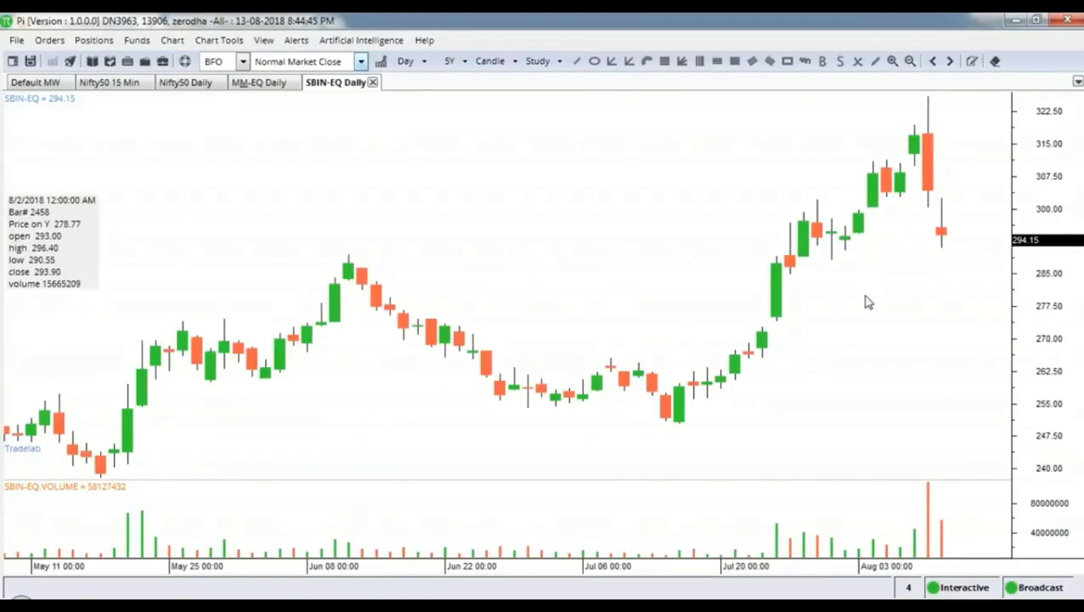
scroll(783, 279, "up", 2)
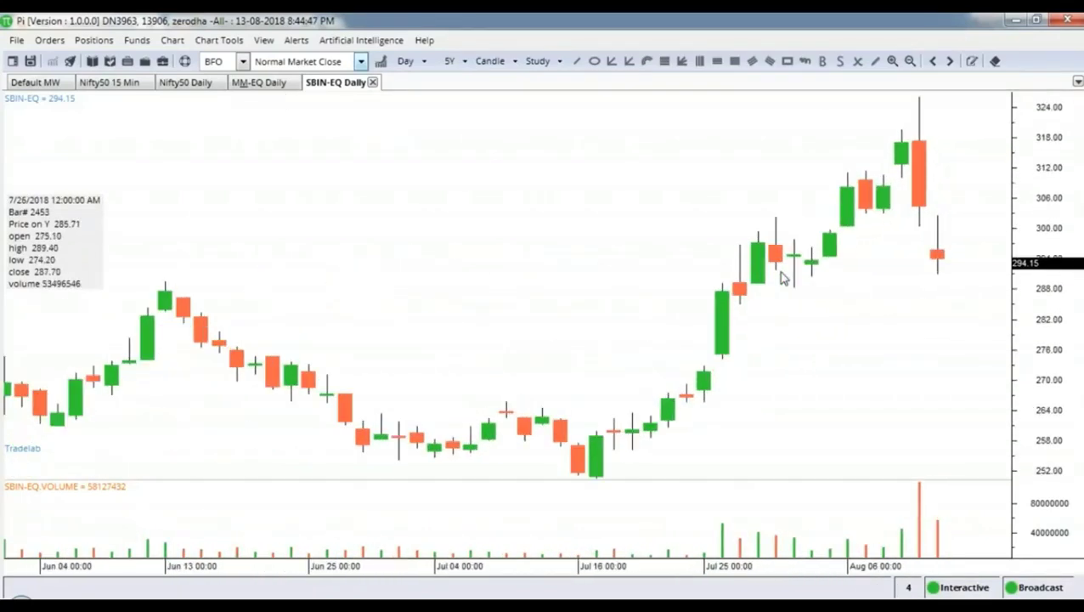
scroll(784, 279, "up", 1)
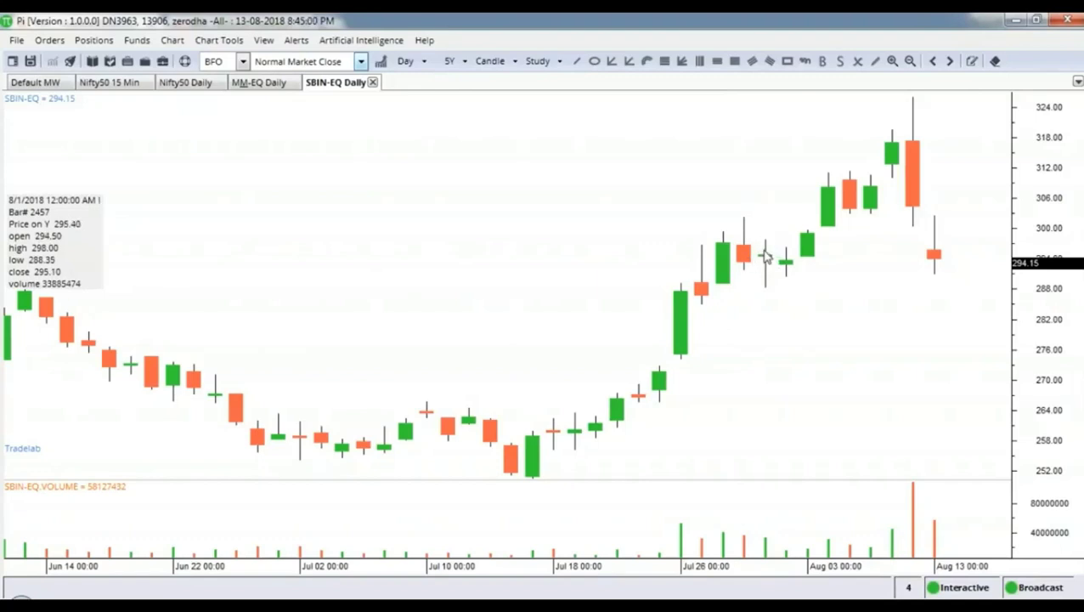
scroll(765, 259, "up", 3)
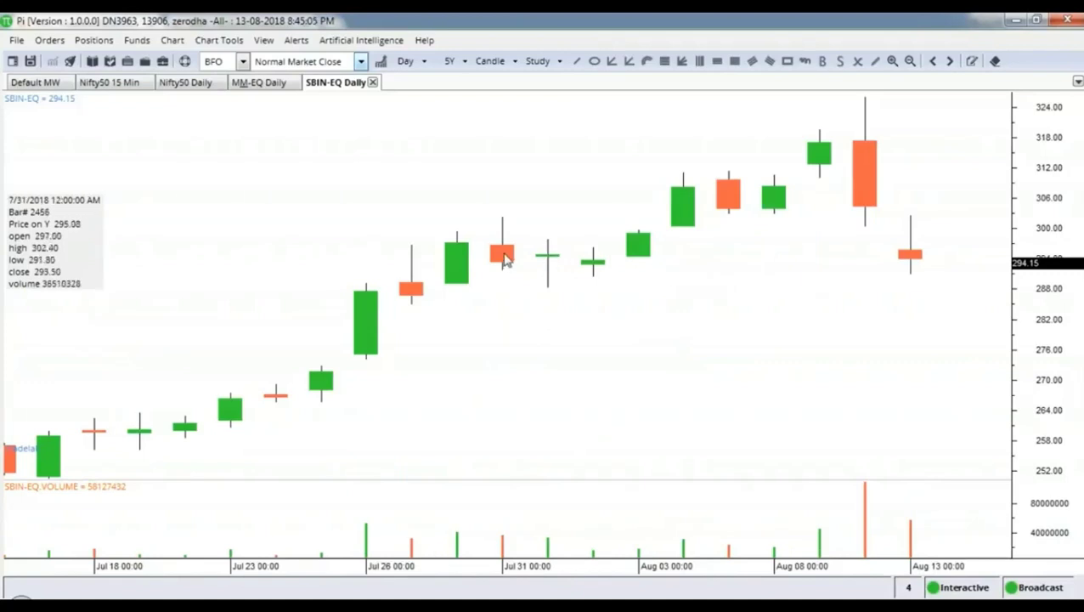
scroll(499, 296, "down", 3)
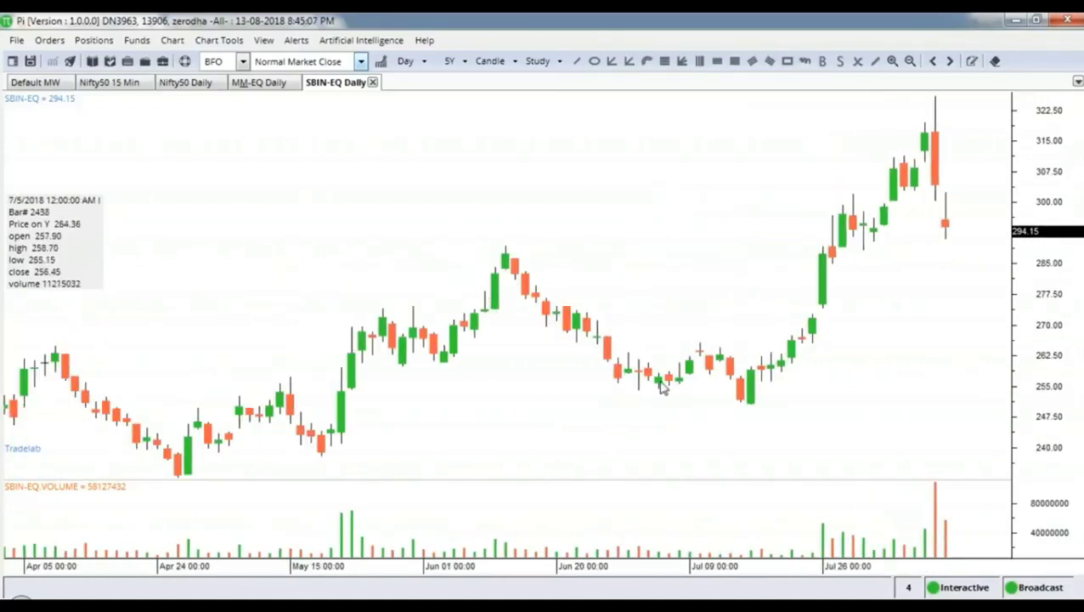
scroll(550, 384, "down", 4)
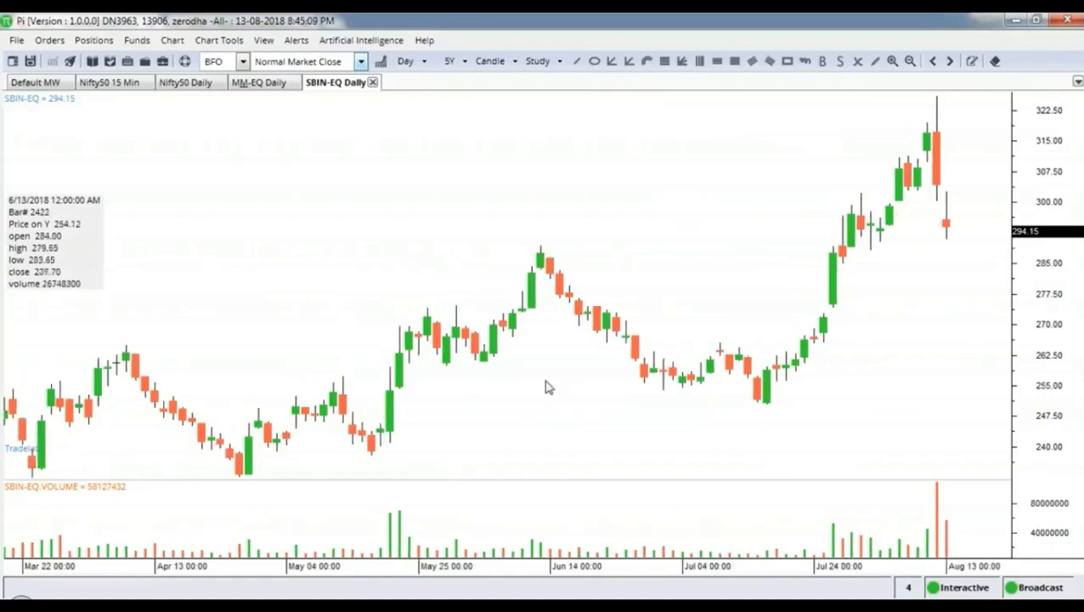
scroll(553, 381, "down", 4)
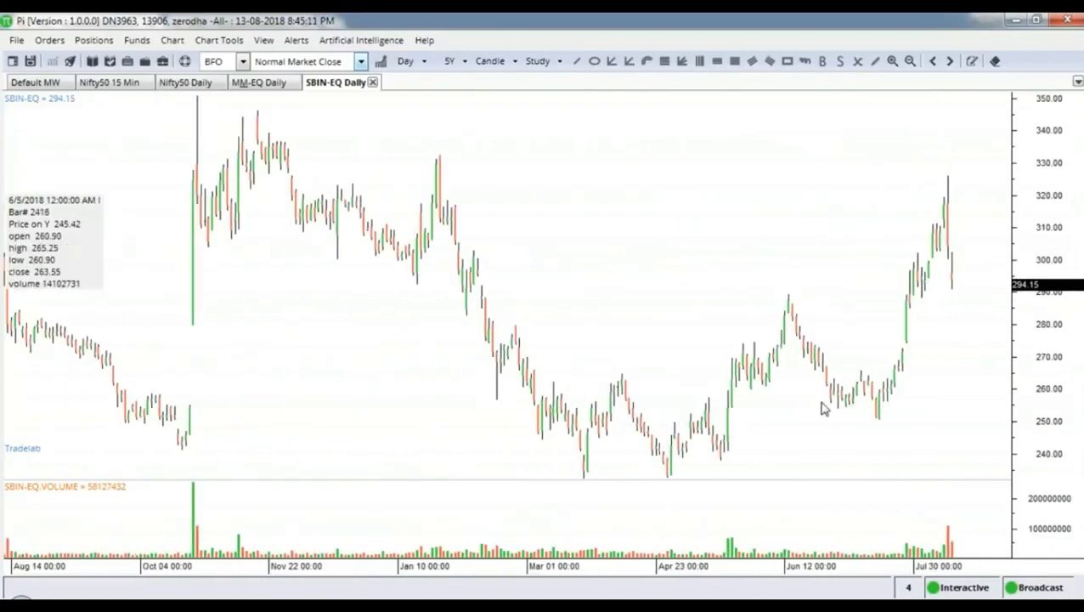
scroll(915, 417, "up", 5)
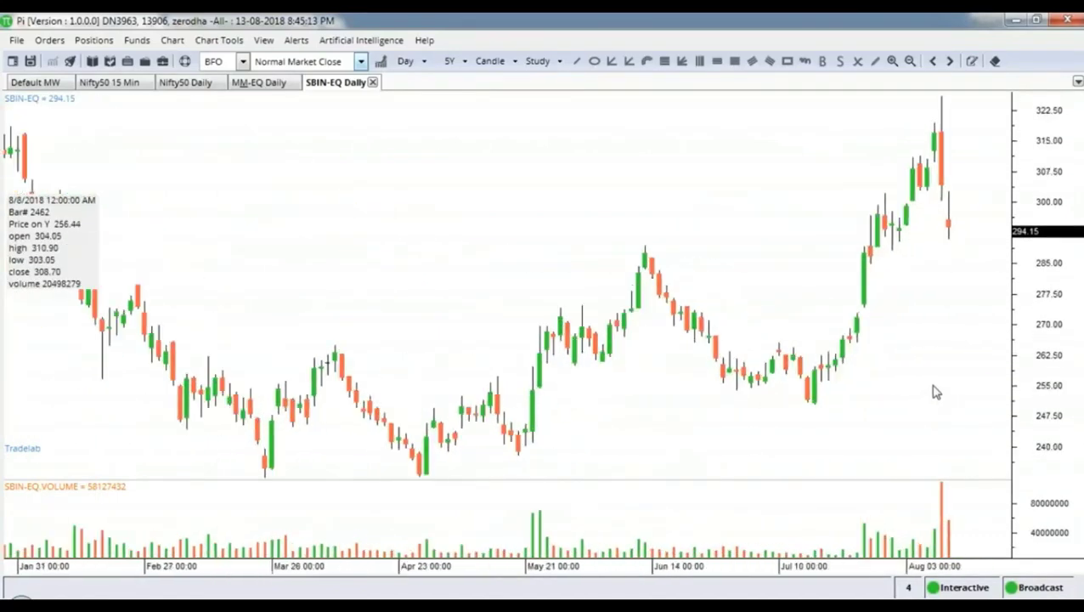
scroll(939, 386, "up", 5)
scroll(939, 387, "down", 3)
scroll(852, 388, "up", 2)
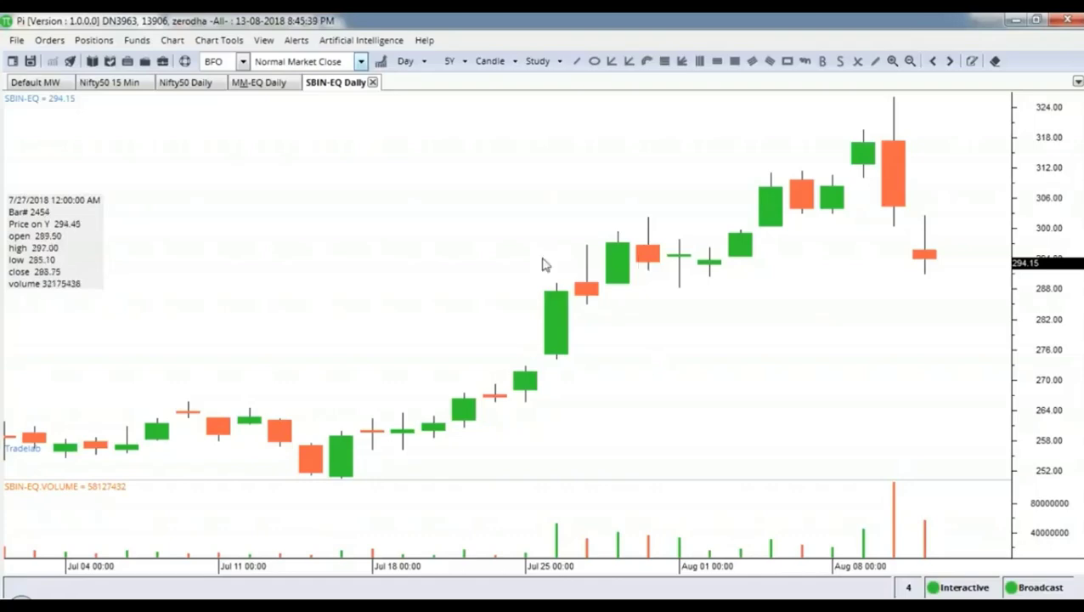
scroll(470, 273, "down", 5)
scroll(469, 279, "down", 4)
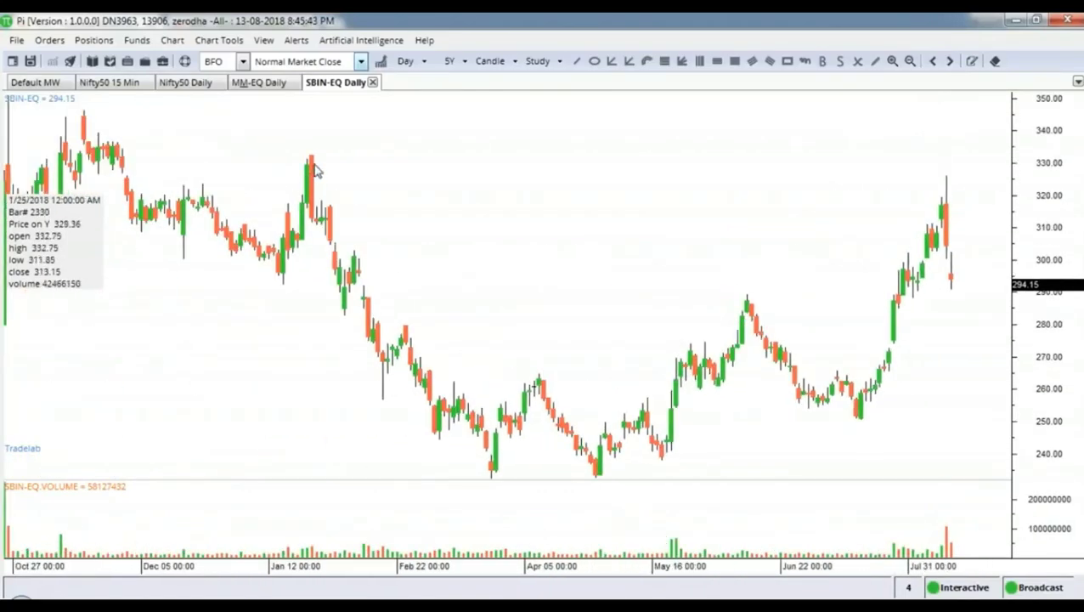
Step: Insert a horizontal line on SBIN-EQ's daily chart, with its value set to 290 and its thickness to 4
scroll(480, 206, "down", 3)
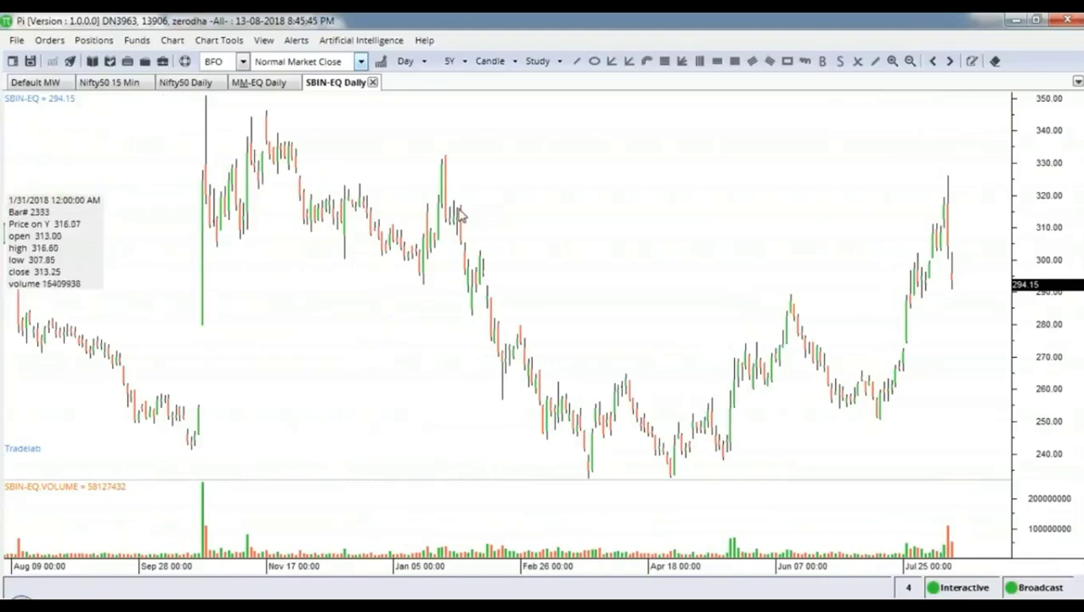
scroll(459, 214, "up", 6)
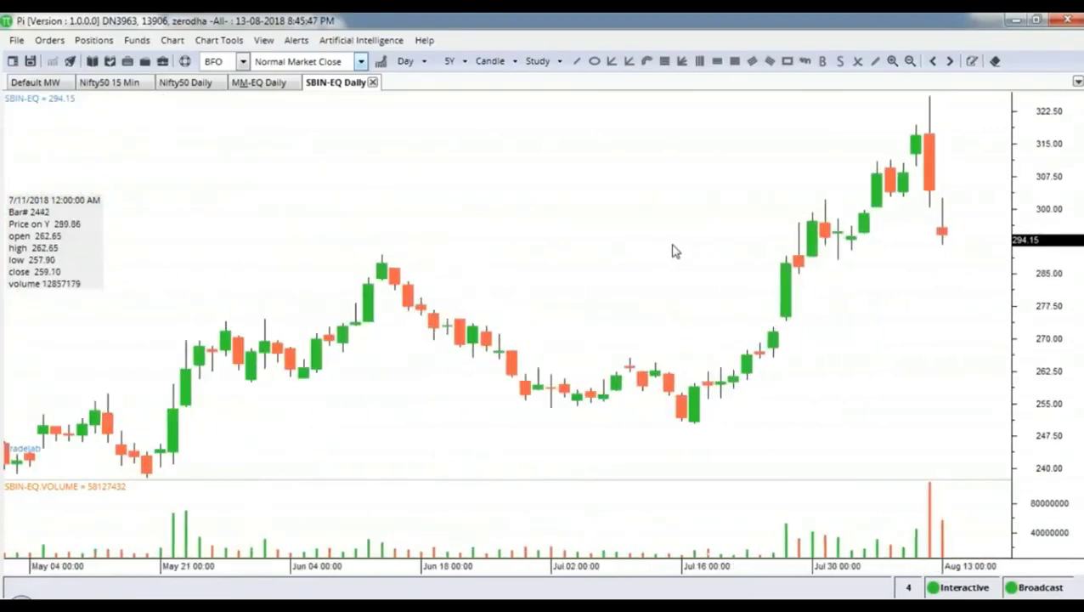
scroll(673, 251, "up", 2)
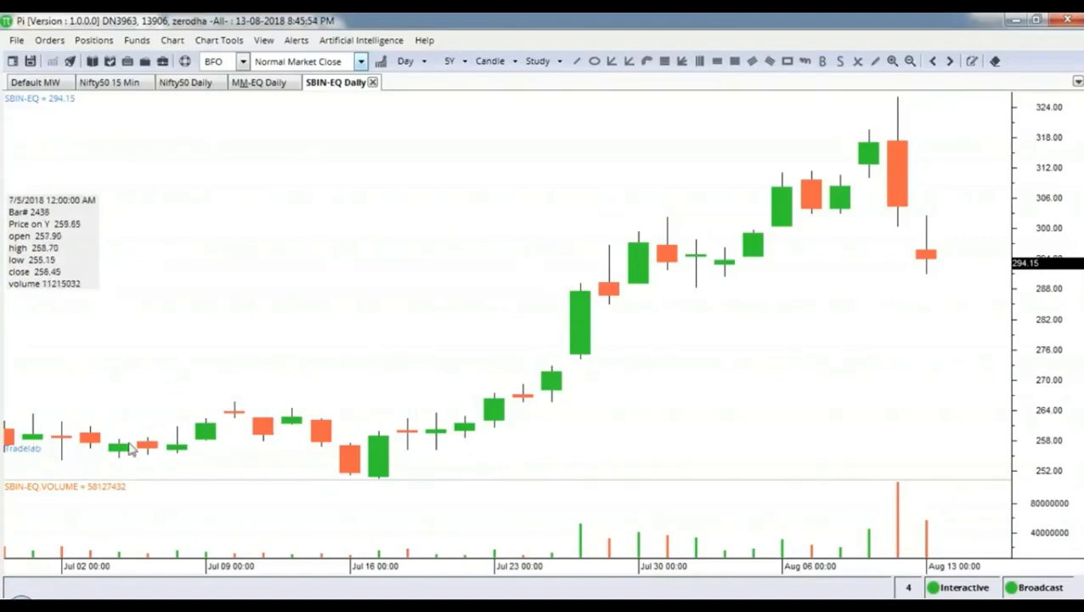
scroll(880, 363, "down", 2)
scroll(881, 351, "up", 2)
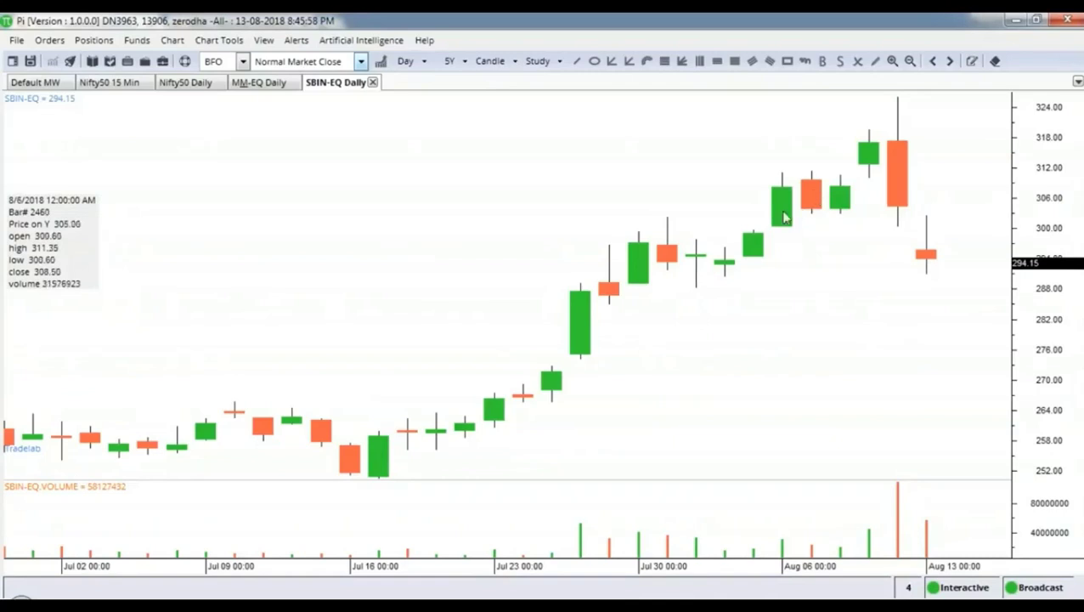
right_click(658, 287)
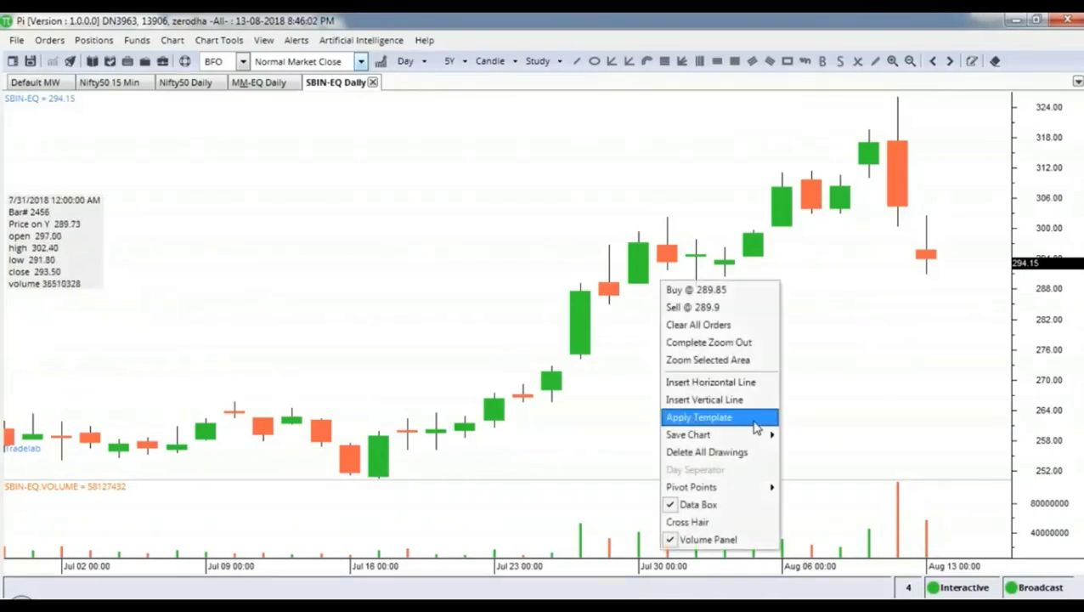
left_click(702, 380)
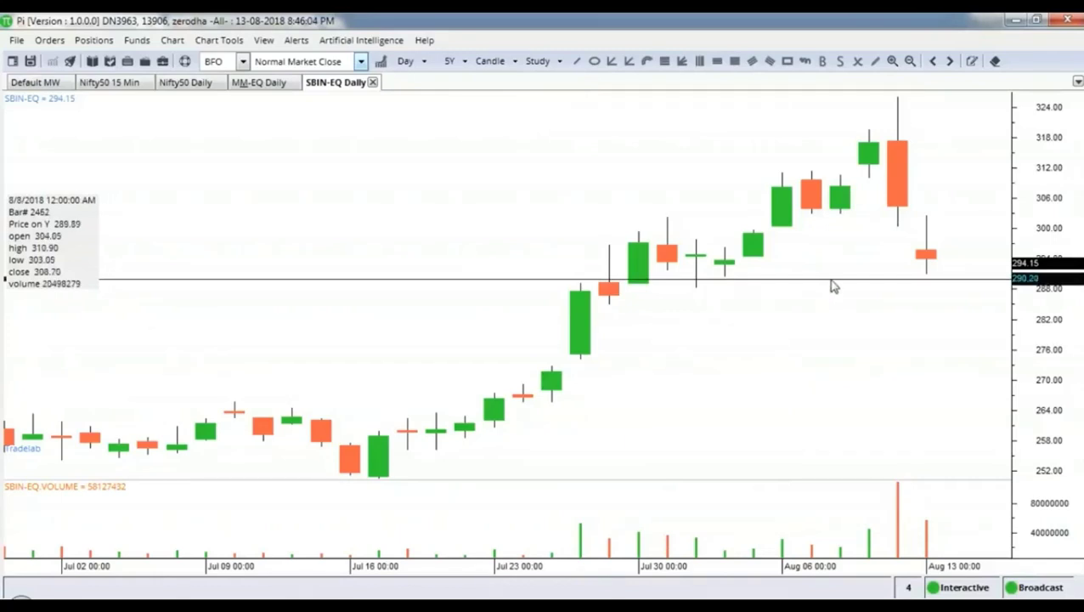
double_click(833, 280)
left_click_drag(584, 308, 628, 304)
type("90")
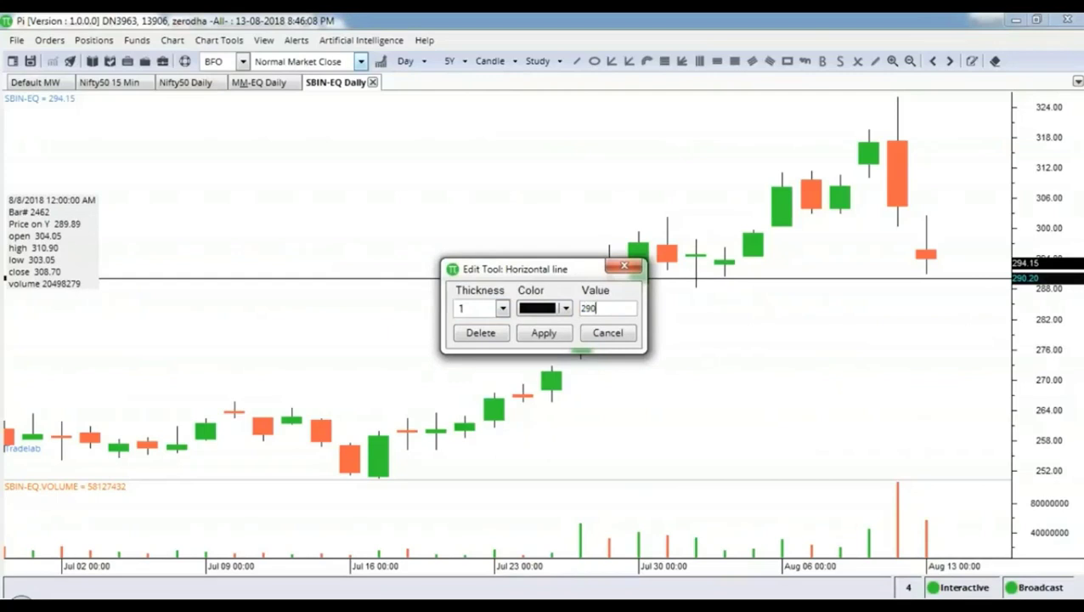
left_click(502, 309)
left_click(484, 374)
left_click(548, 333)
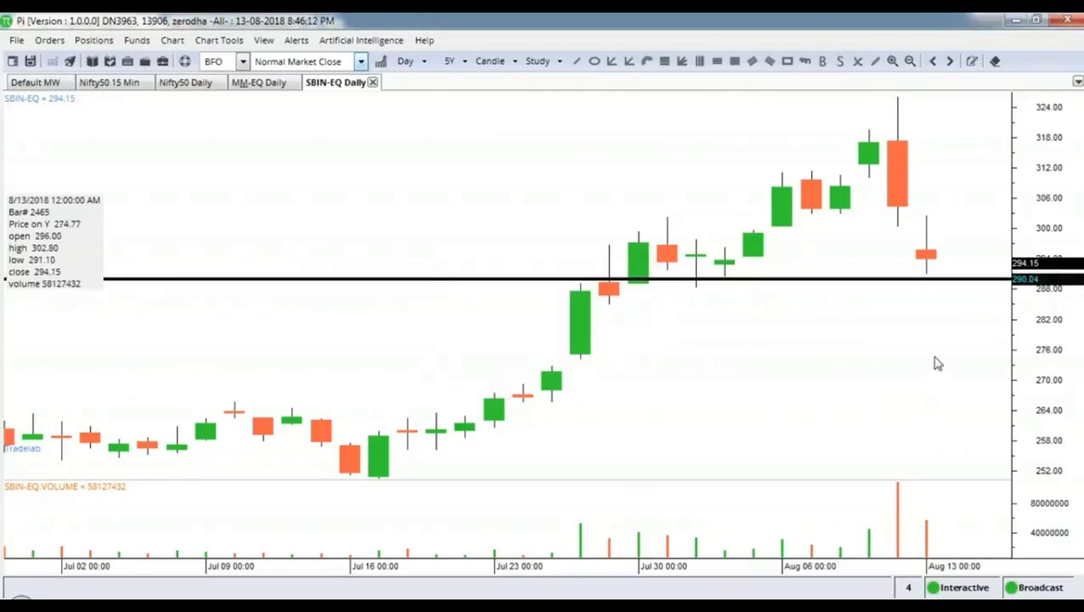
Step: Add a second horizontal line to the SBIN-EQ chart at 300 with thickness 4
scroll(937, 364, "up", 1)
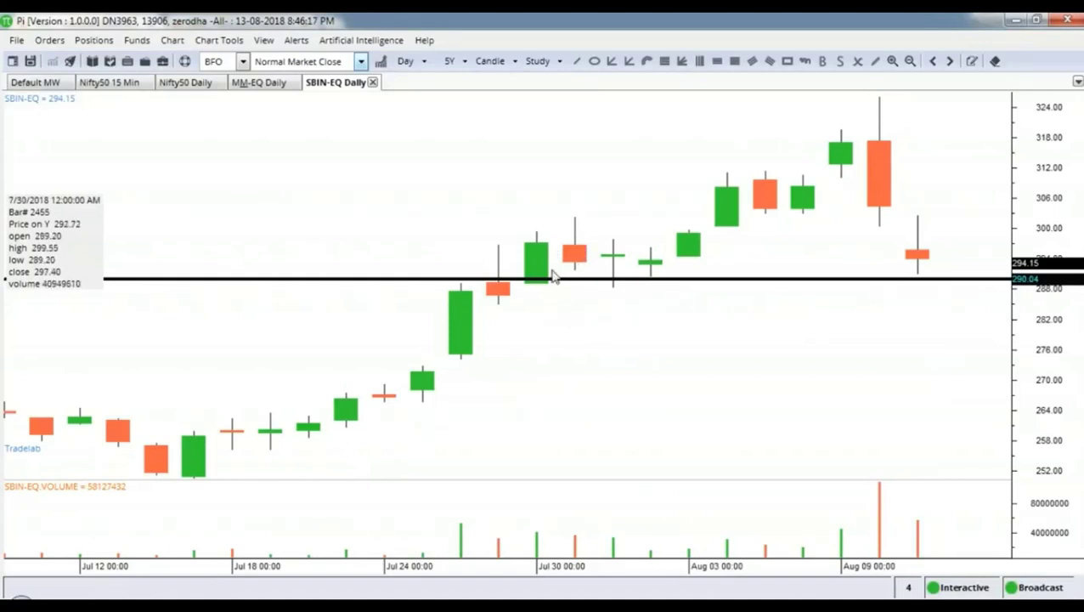
right_click(655, 194)
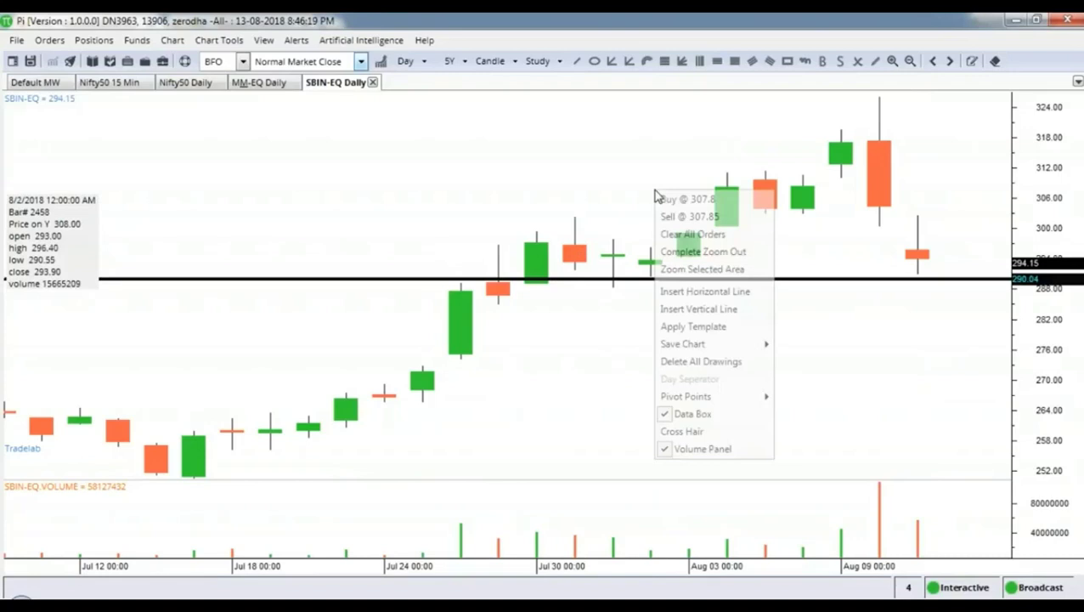
left_click(702, 291)
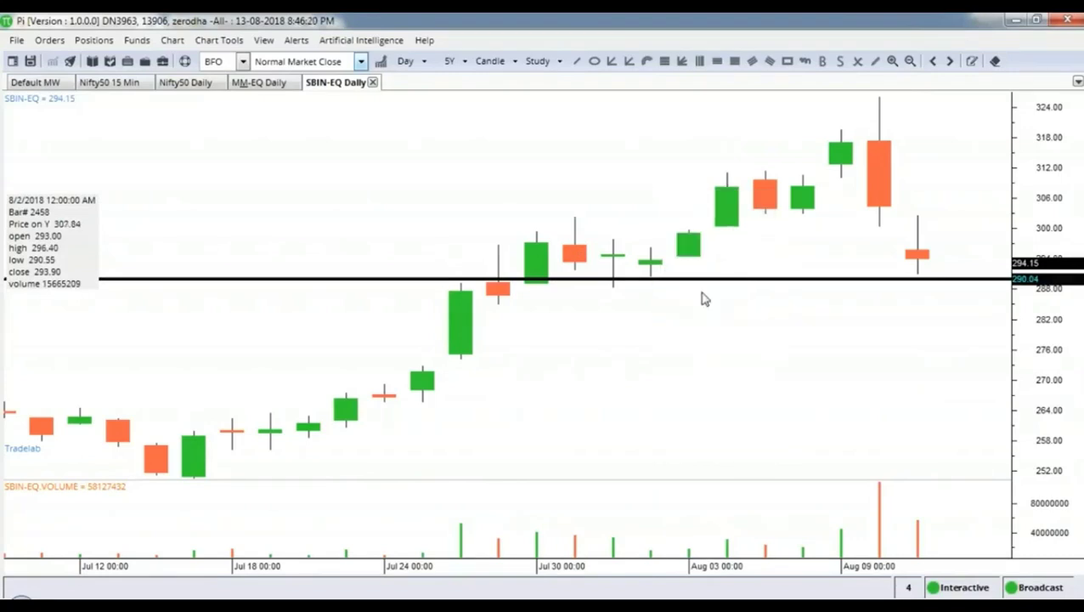
double_click(974, 192)
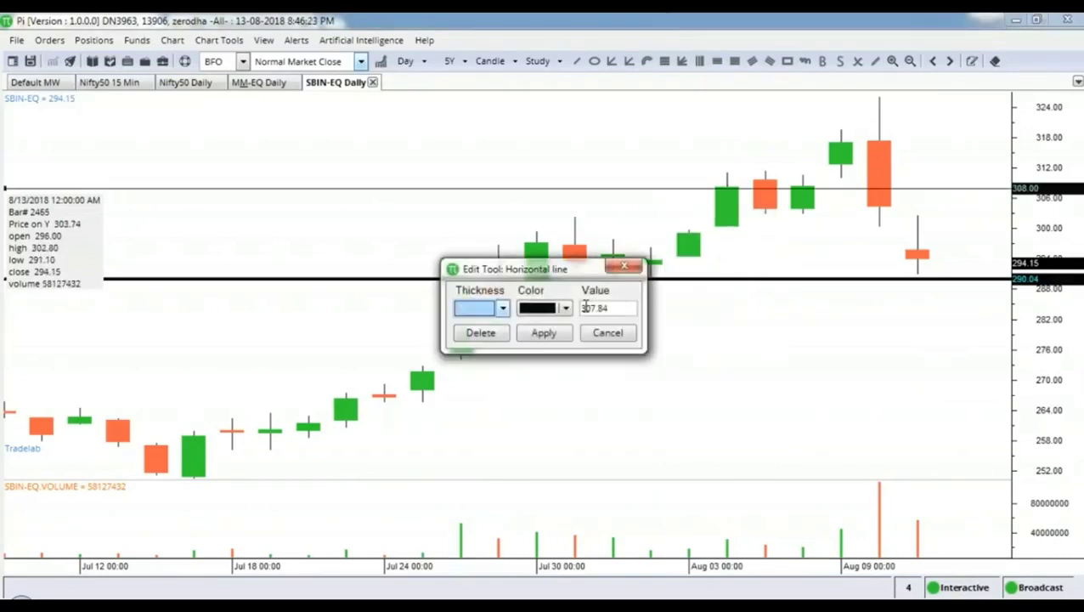
left_click_drag(584, 305, 621, 307)
type("00")
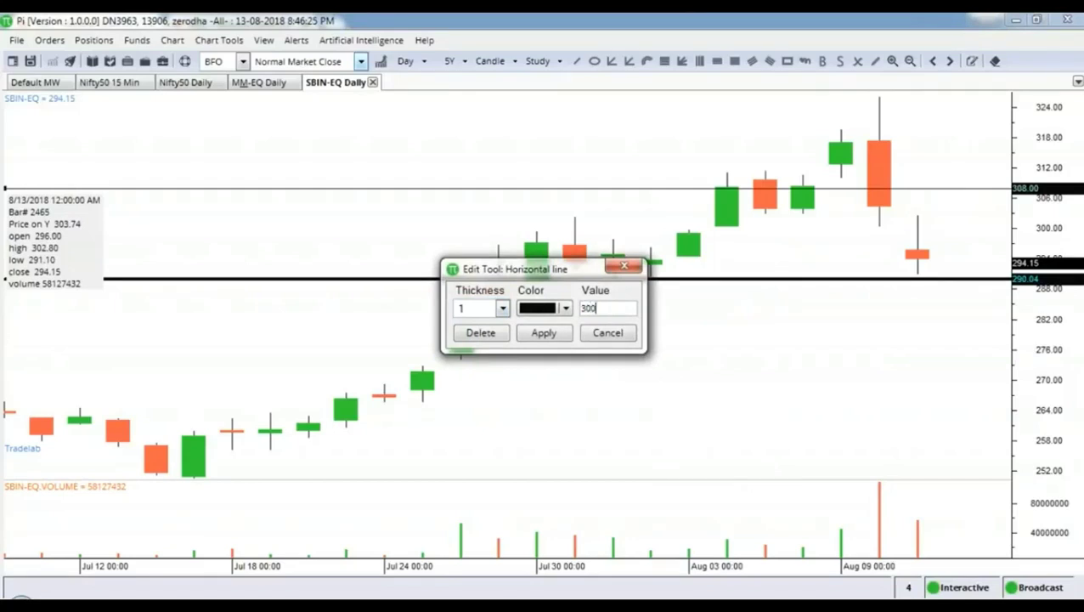
left_click(503, 308)
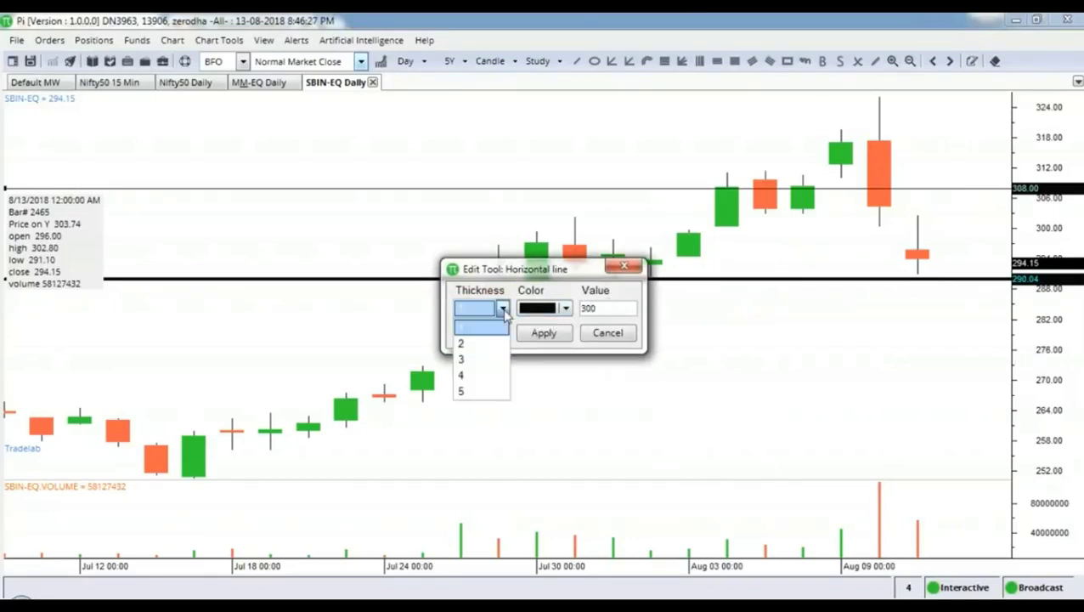
left_click(480, 376)
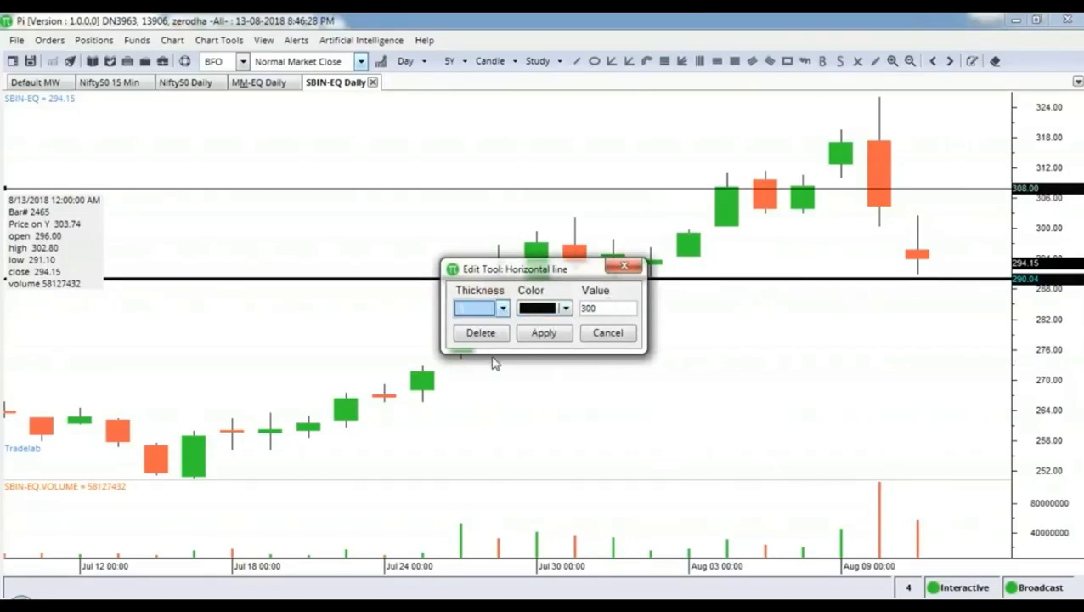
left_click(543, 333)
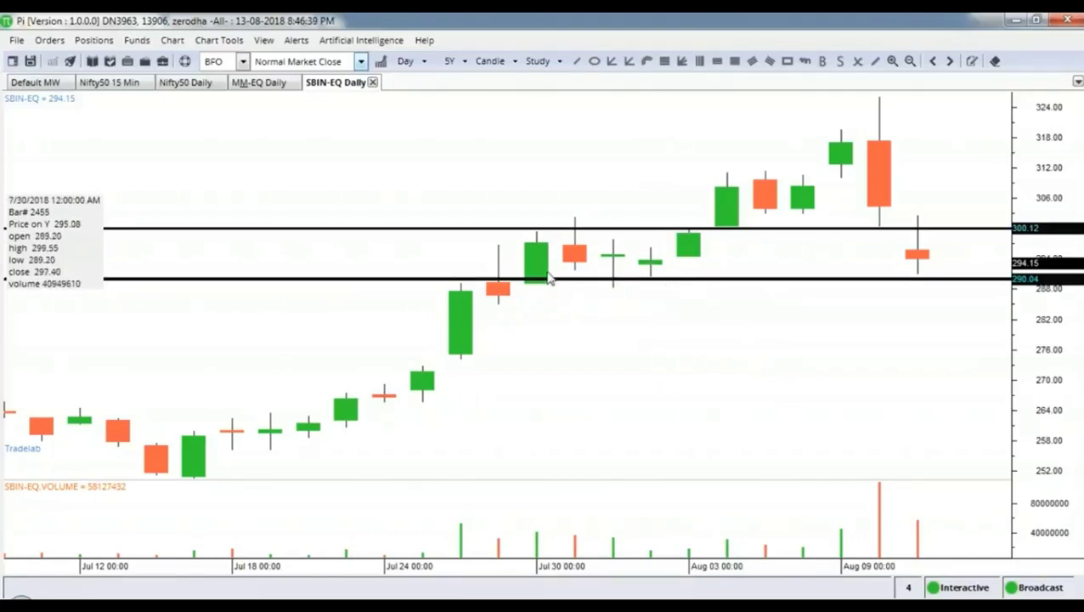
Step: Change the horizontal line at 290 to thickness 5 and dark green
double_click(751, 284)
left_click(503, 309)
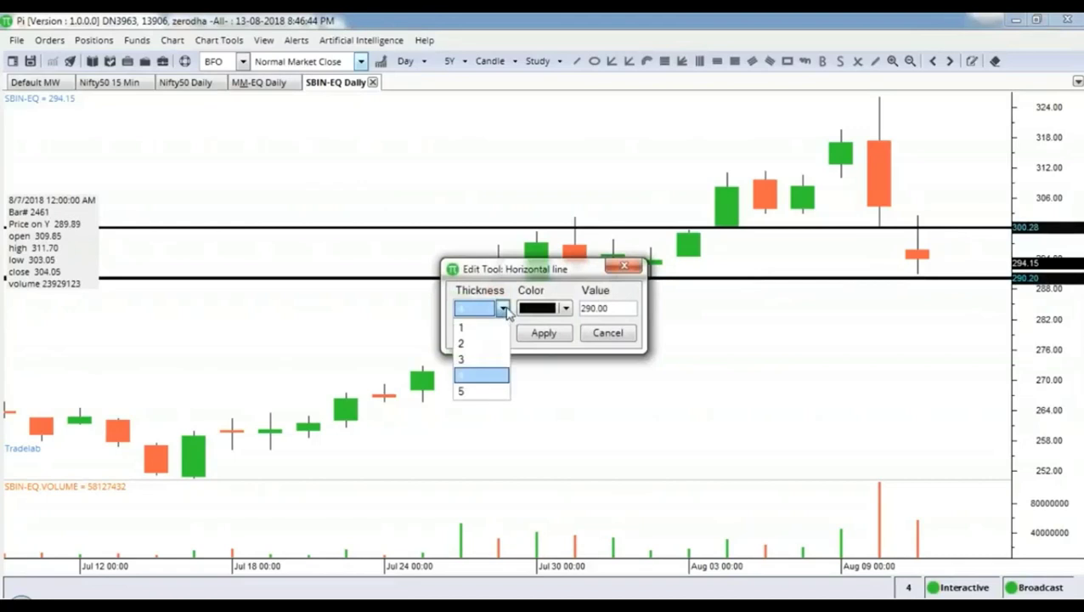
left_click(493, 390)
left_click(565, 309)
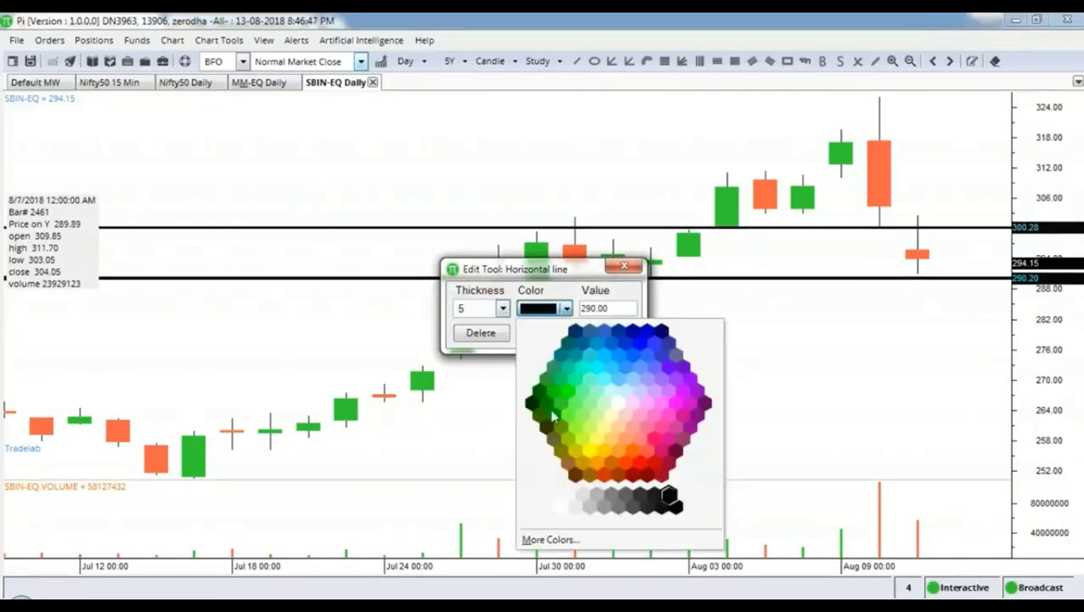
left_click(552, 413)
left_click(551, 334)
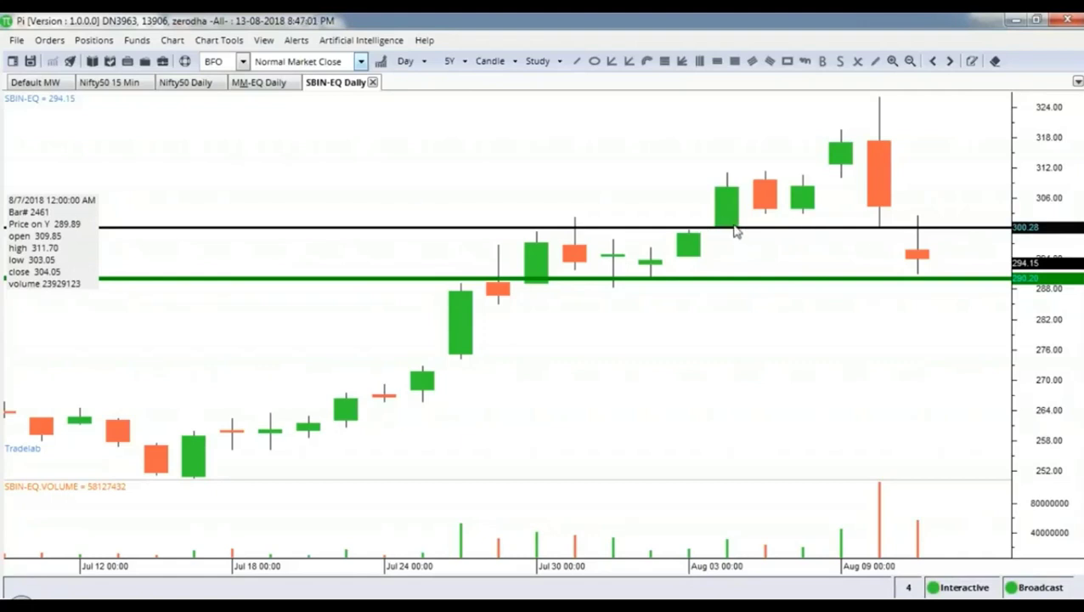
Step: Add another horizontal line to the SBIN-EQ chart at 310 with thickness 4
right_click(649, 178)
left_click(572, 152)
right_click(573, 140)
left_click(625, 239)
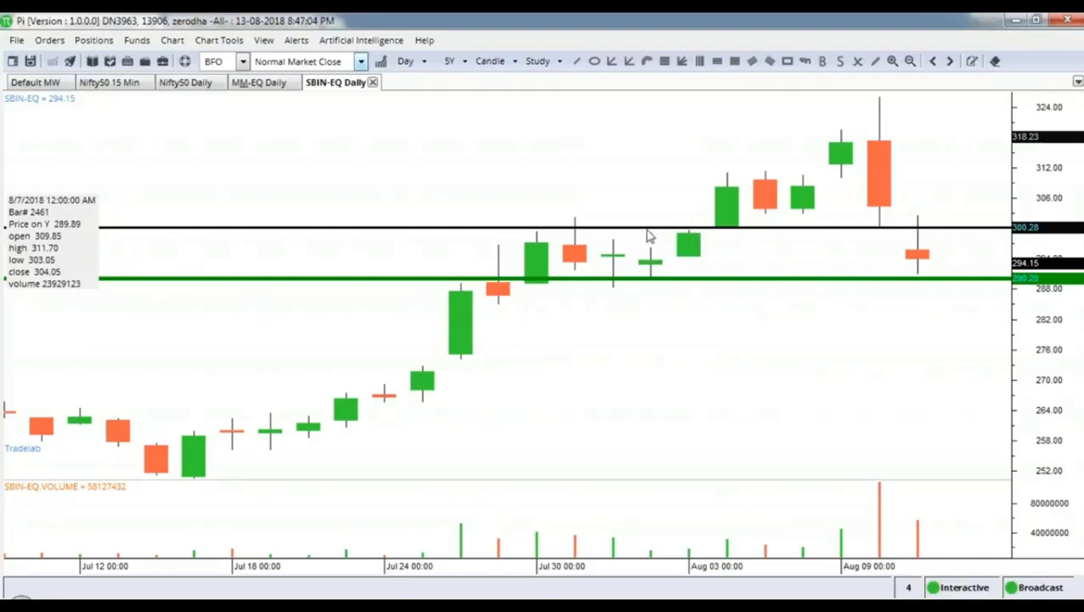
double_click(692, 137)
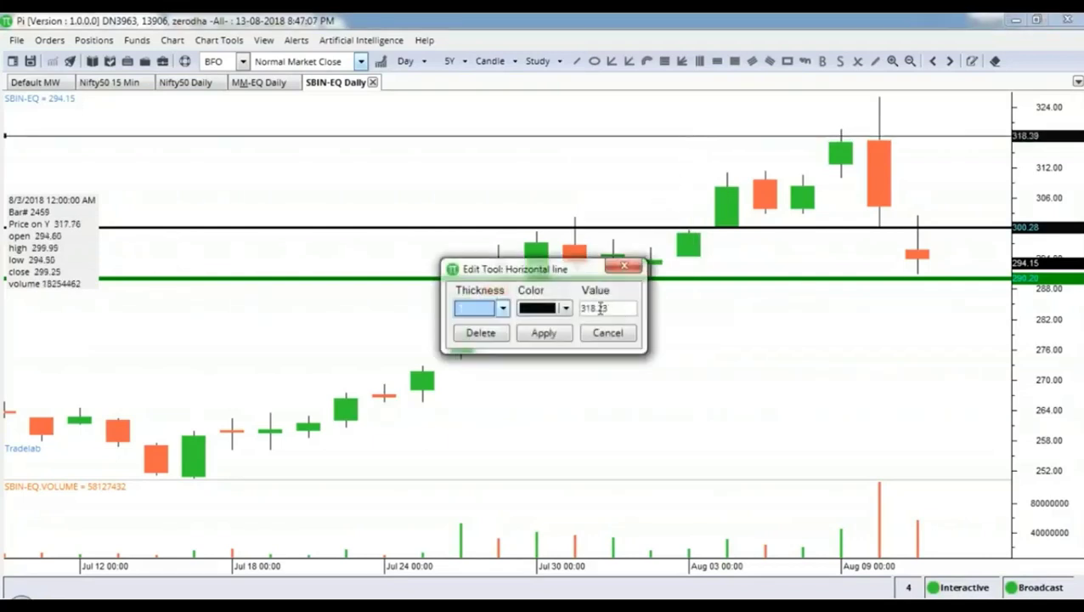
left_click_drag(592, 309, 630, 308)
type("0")
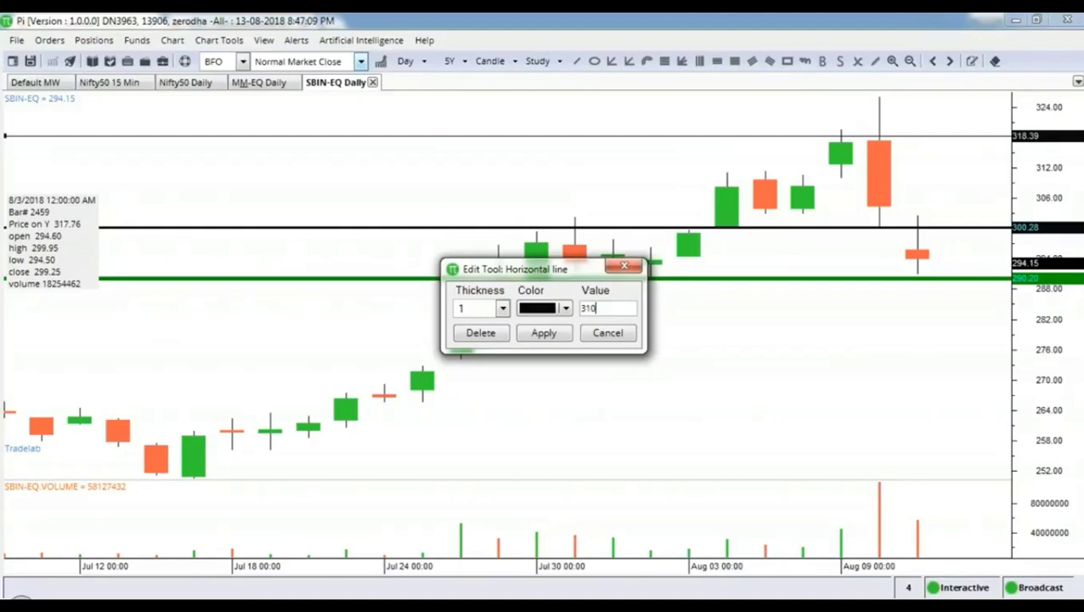
left_click(500, 310)
left_click(482, 376)
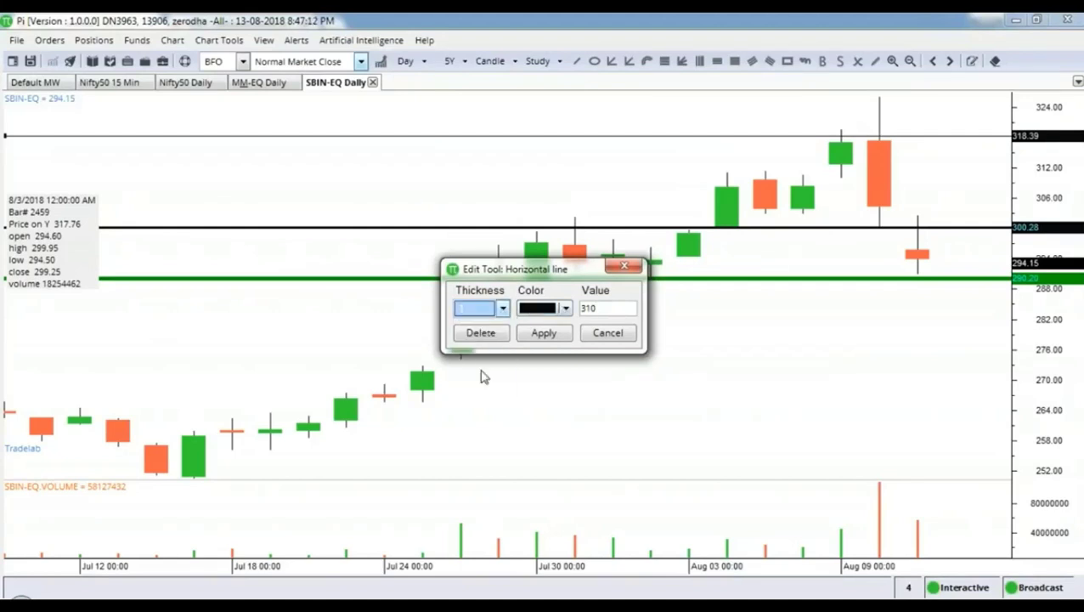
left_click(544, 333)
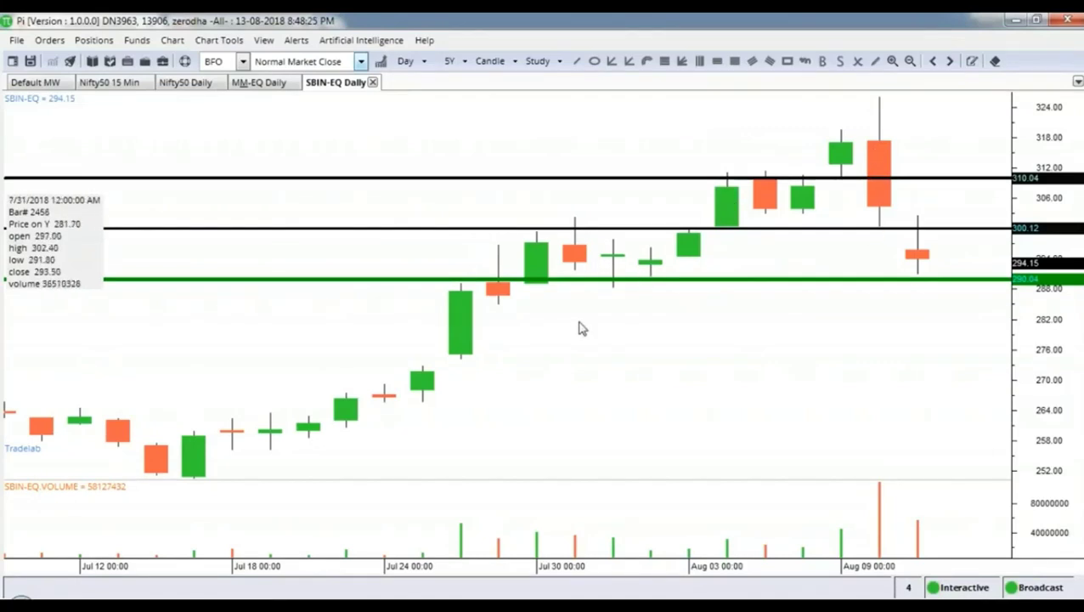
Step: Compare the marked 290, 300 and 310 levels with SBIN-EQ's daily candles from late April to mid-August
scroll(581, 326, "down", 3)
scroll(577, 328, "down", 1)
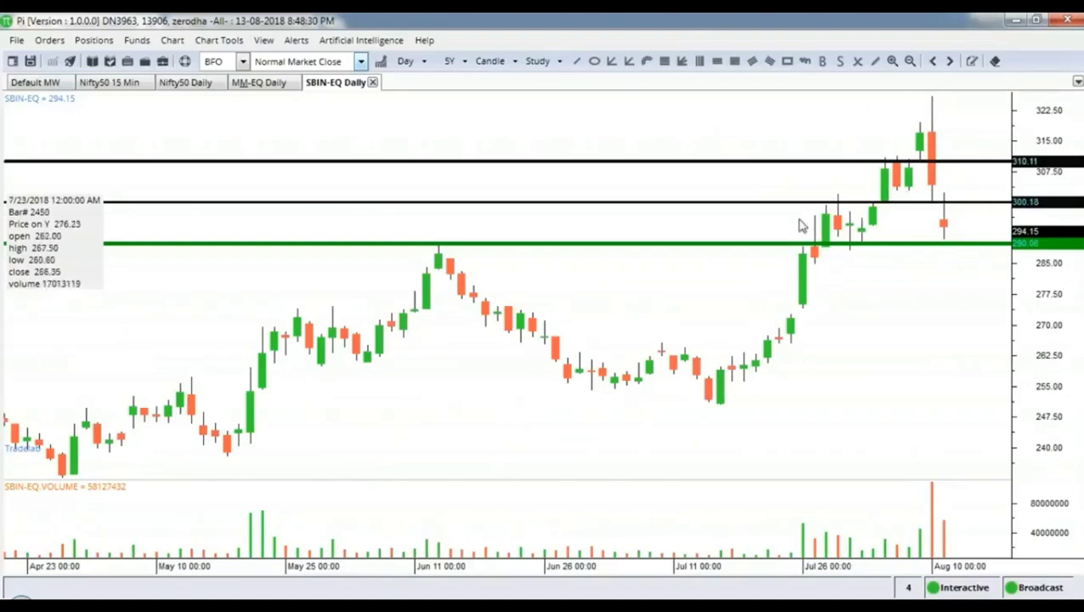
scroll(893, 327, "up", 3)
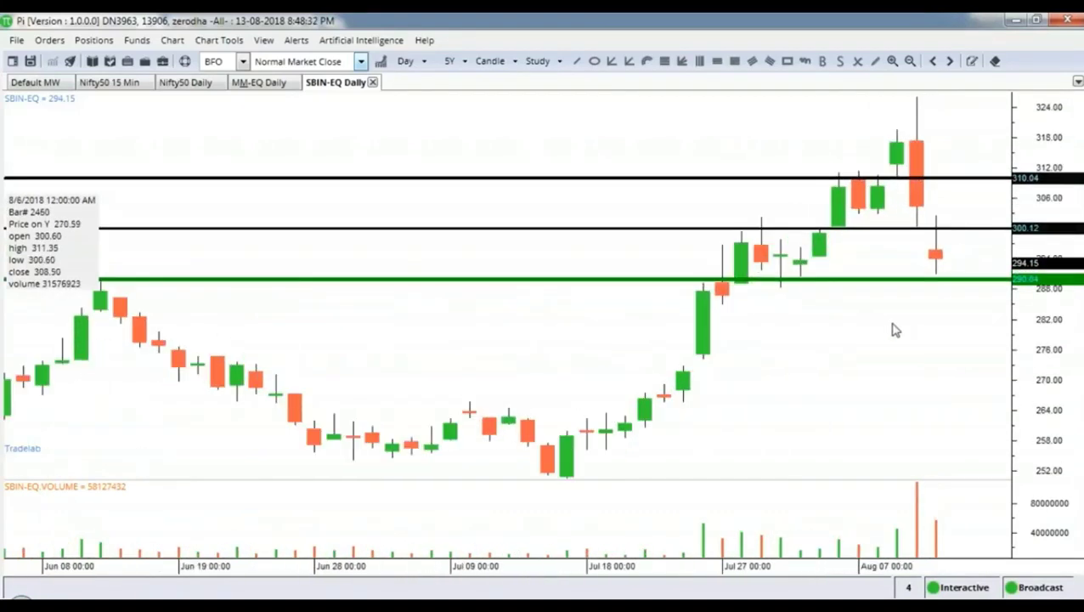
scroll(816, 308, "up", 1)
scroll(814, 309, "down", 1)
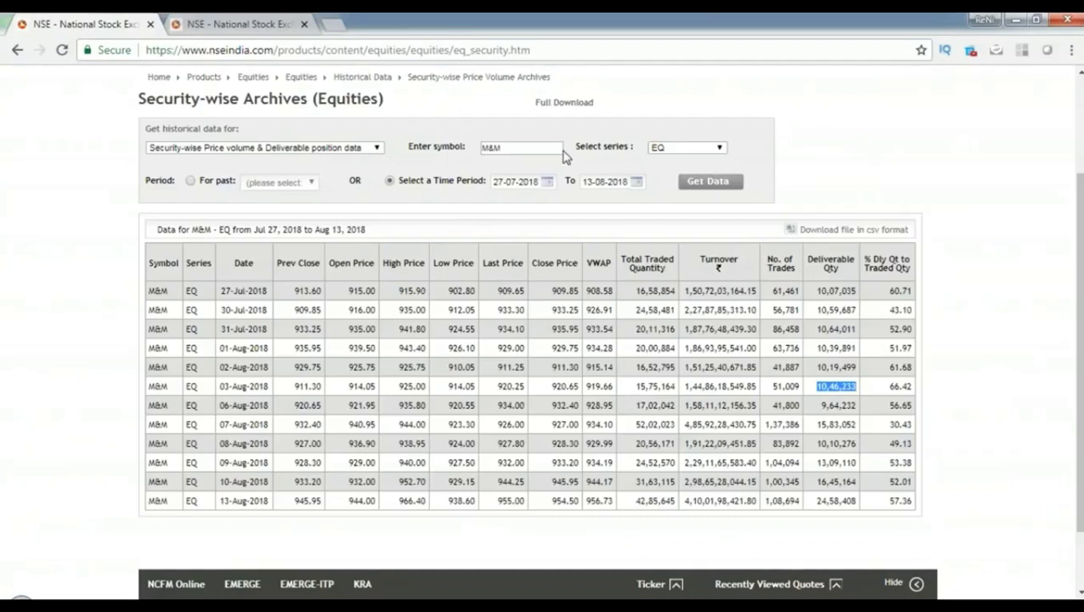
Step: In the browser, retrieve NSE price volume and deliverable position data for the symbol SBIN
double_click(516, 149)
type("SB")
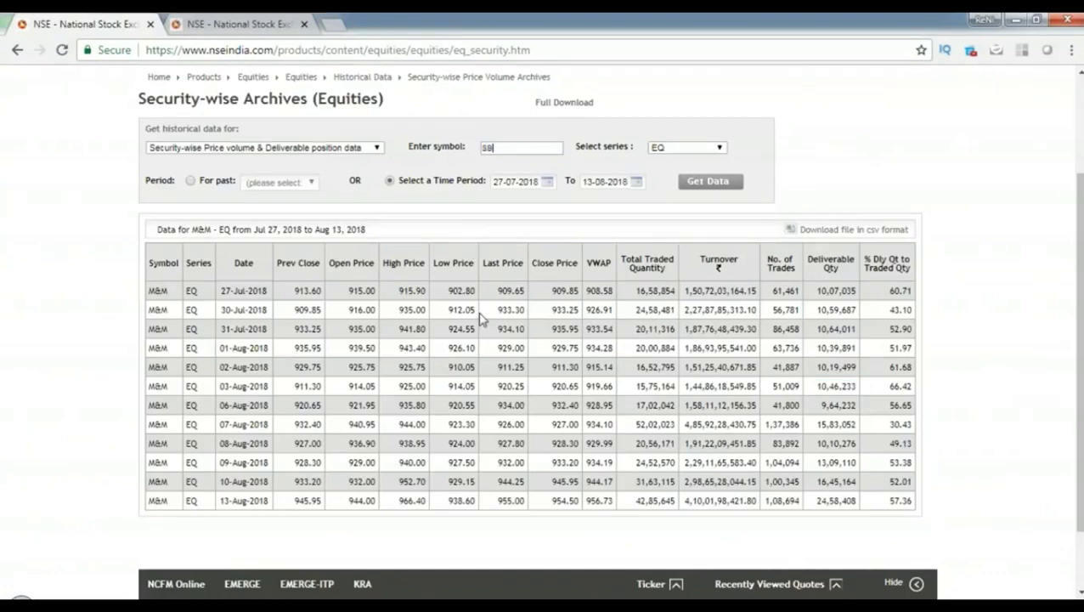
type("IN")
left_click(708, 182)
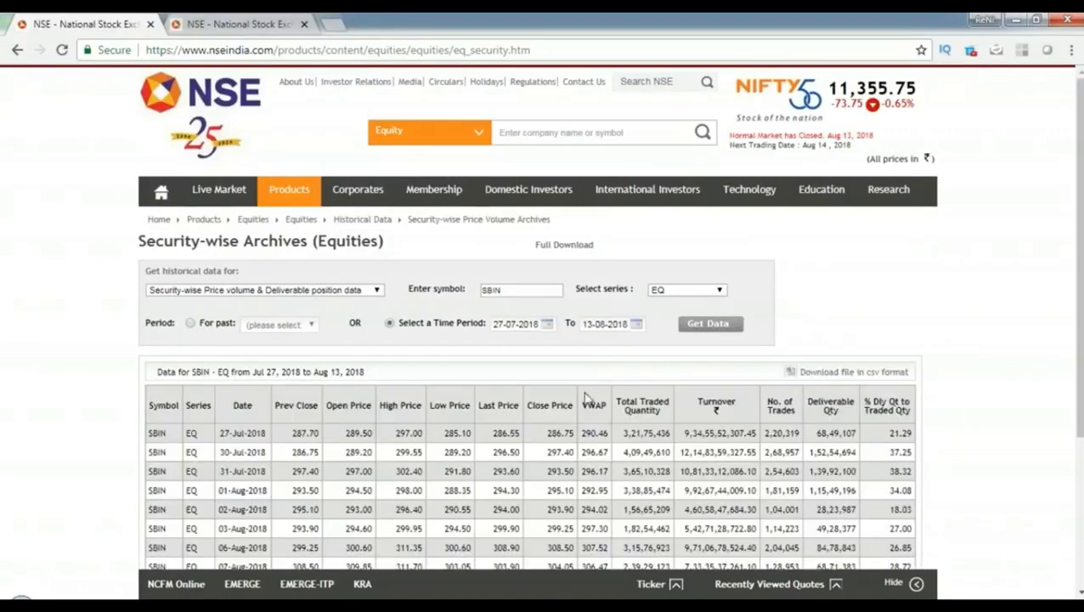
scroll(584, 398, "down", 2)
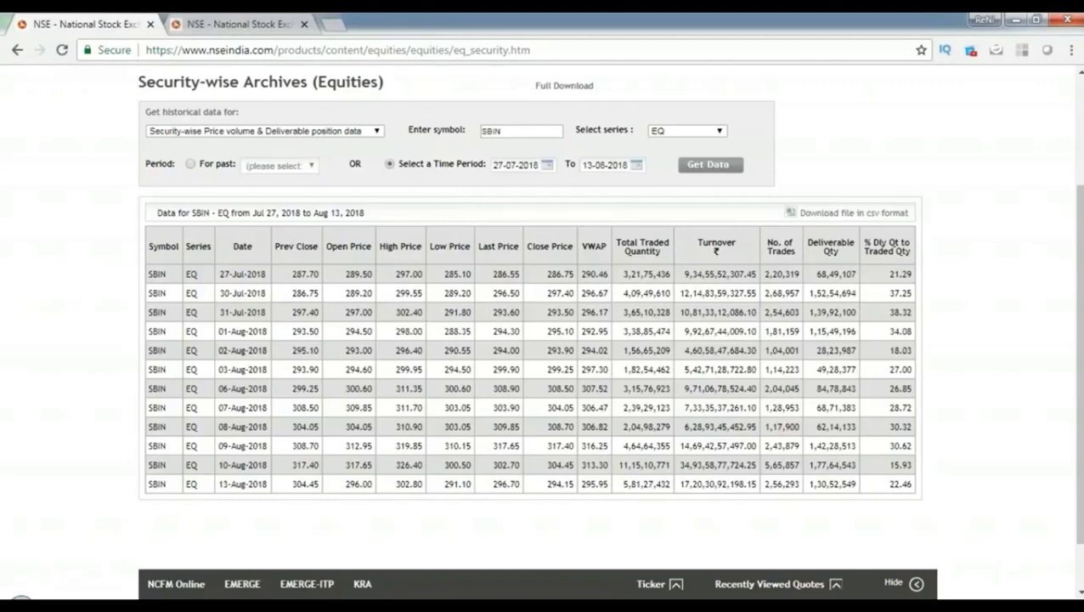
Step: Compare SBIN's NSE prices and deliverable quantities, especially the 10-Aug-2018 row, with the marked levels on the Pi daily chart
key("alt+Tab")
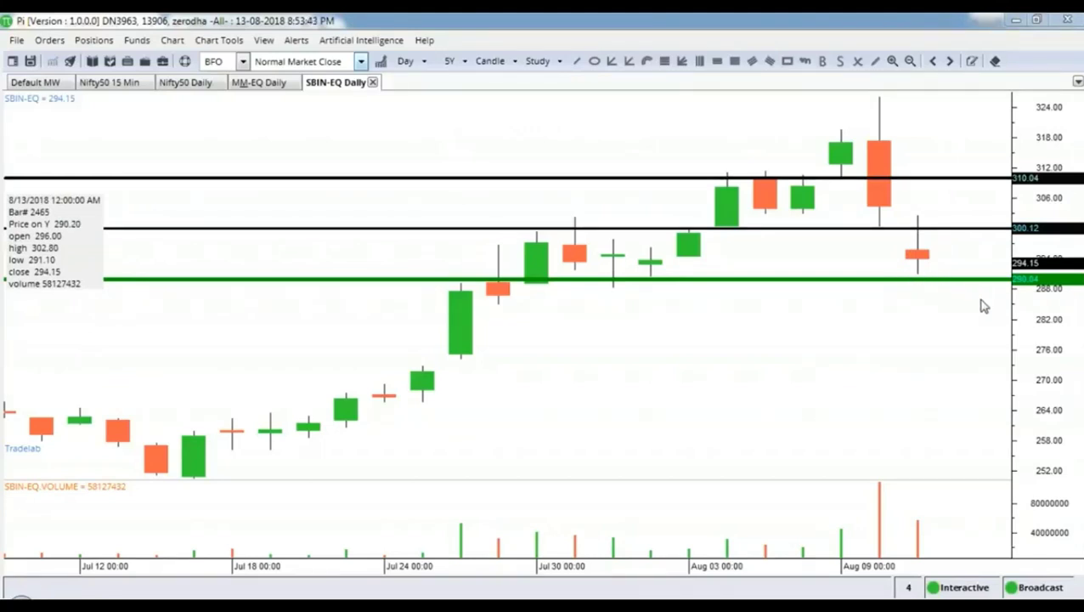
mouse_move(85, 605)
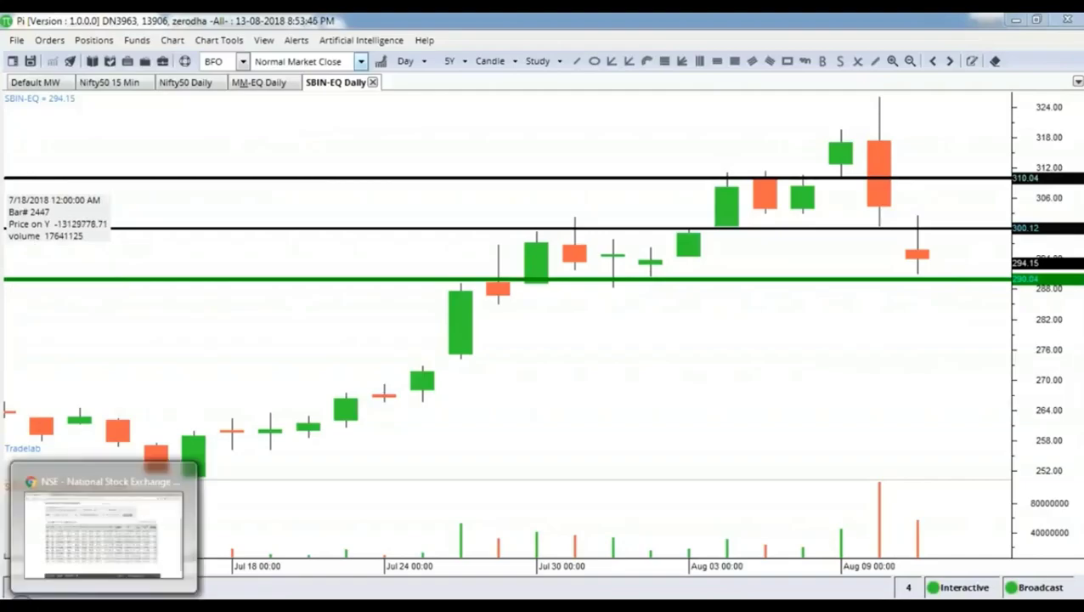
left_click(102, 531)
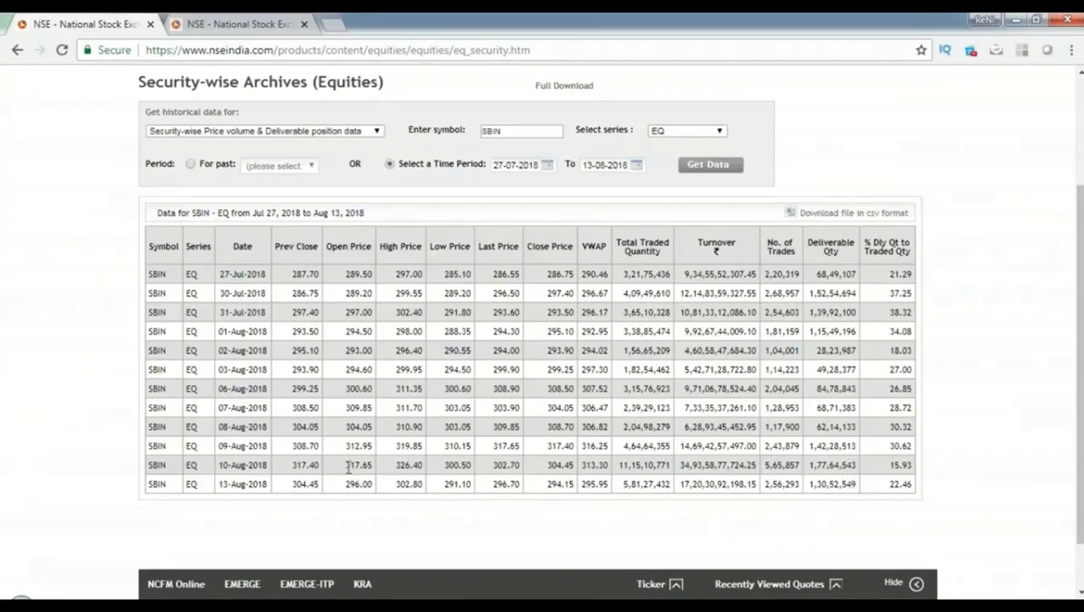
left_click_drag(344, 464, 844, 470)
left_click(841, 471)
key("alt+Tab")
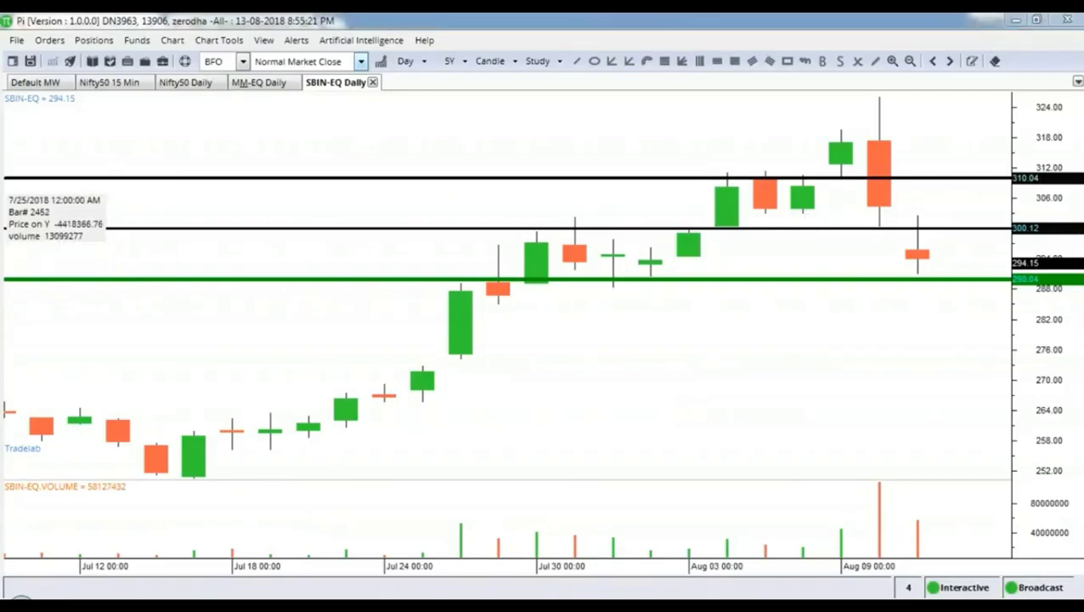
key("alt+Tab")
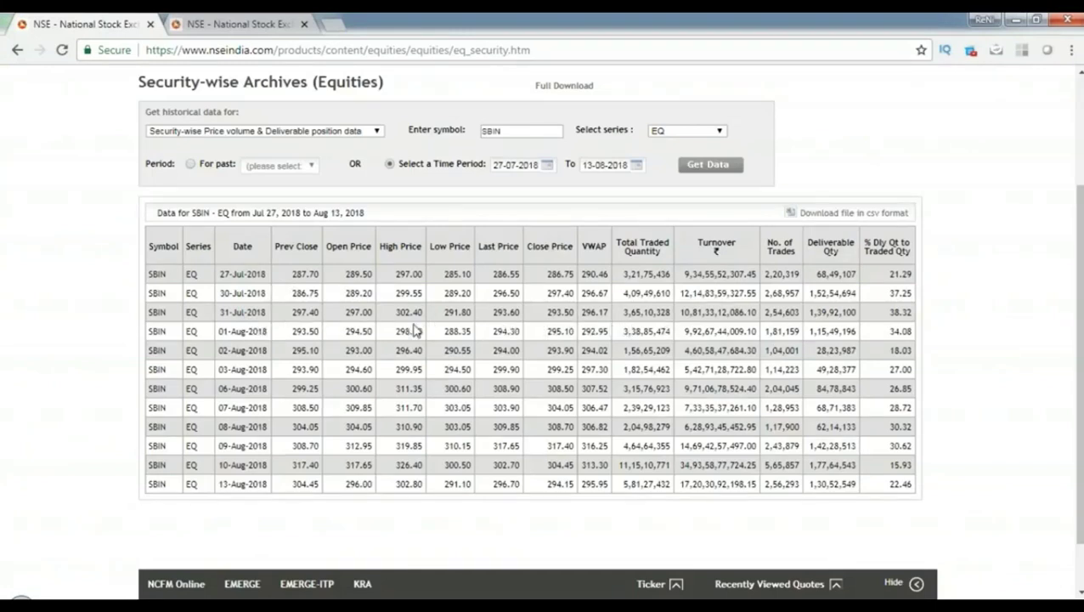
Step: In a new browser tab, open NSE's Security-wise High/Low Value page from the saved equity reports bookmarks
left_click(331, 28)
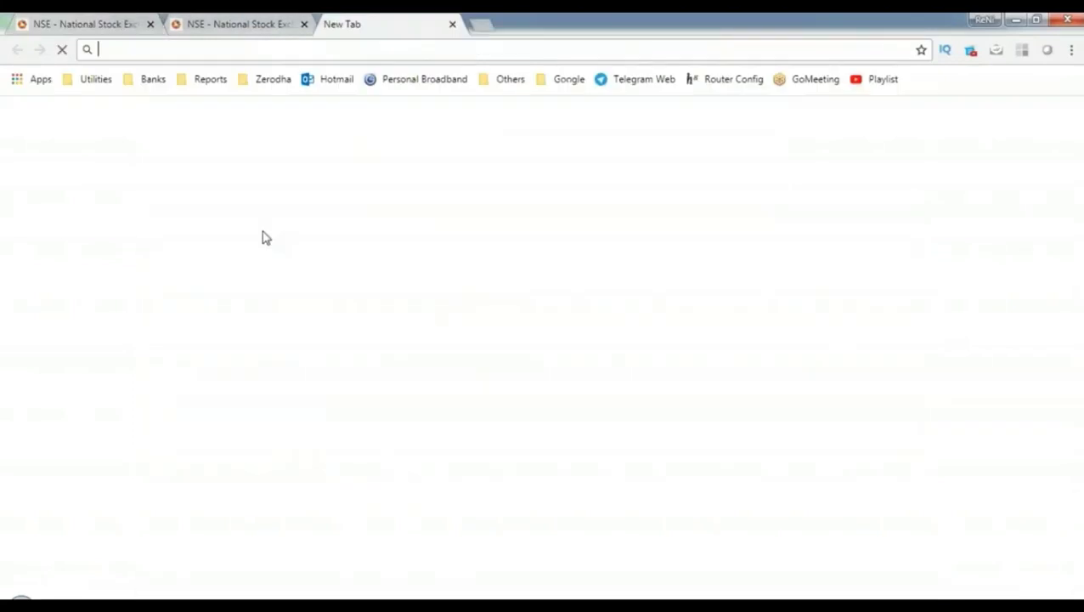
left_click(212, 83)
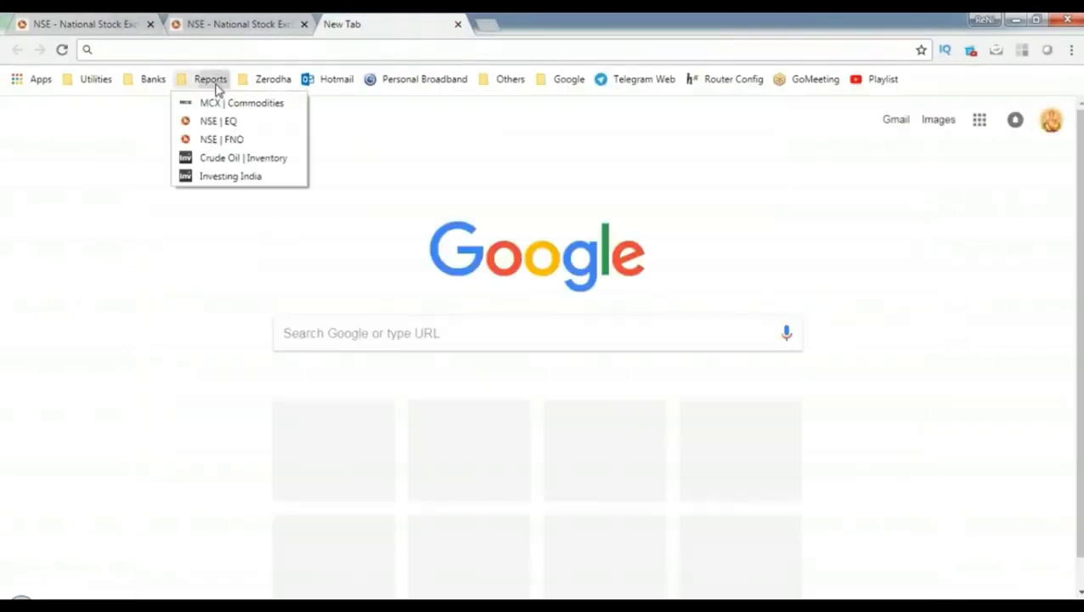
left_click(220, 139)
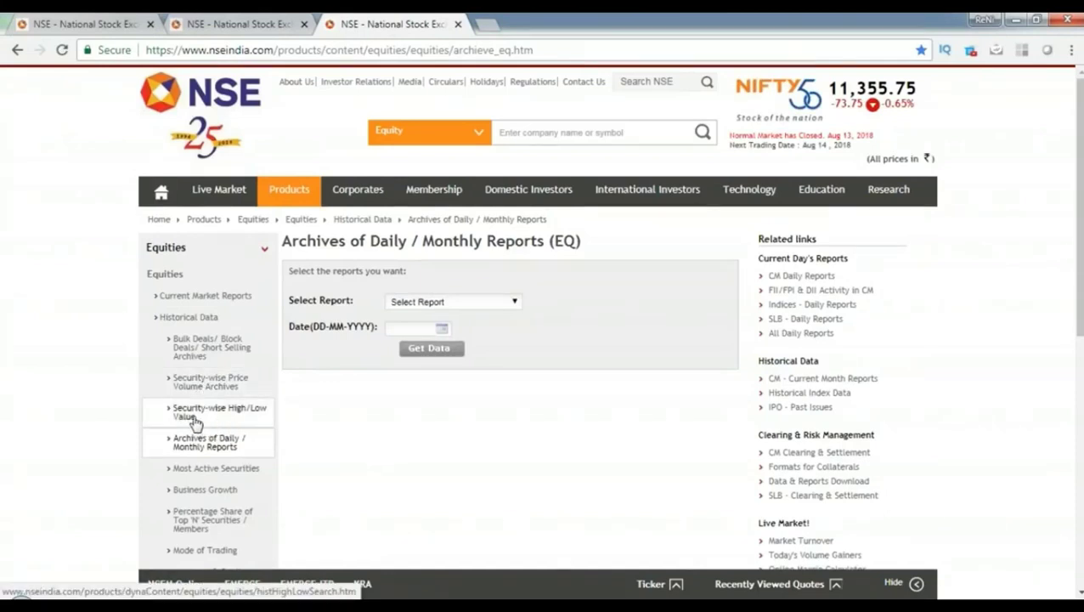
left_click(237, 421)
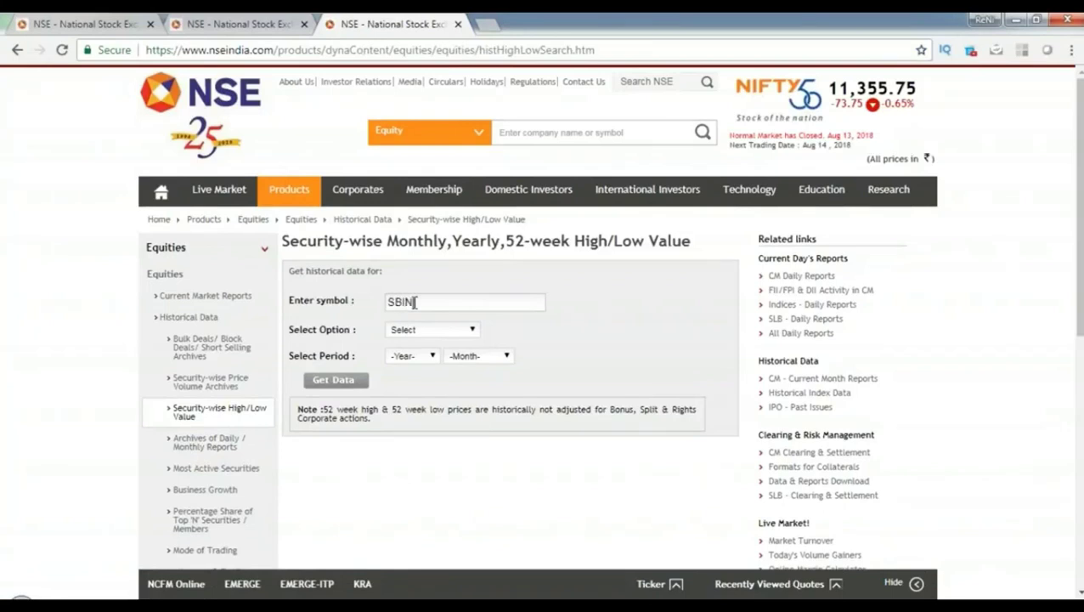
Step: Retrieve the Monthly High/Low prices for the symbol SBIN for July 2018 and view the results table
left_click(416, 332)
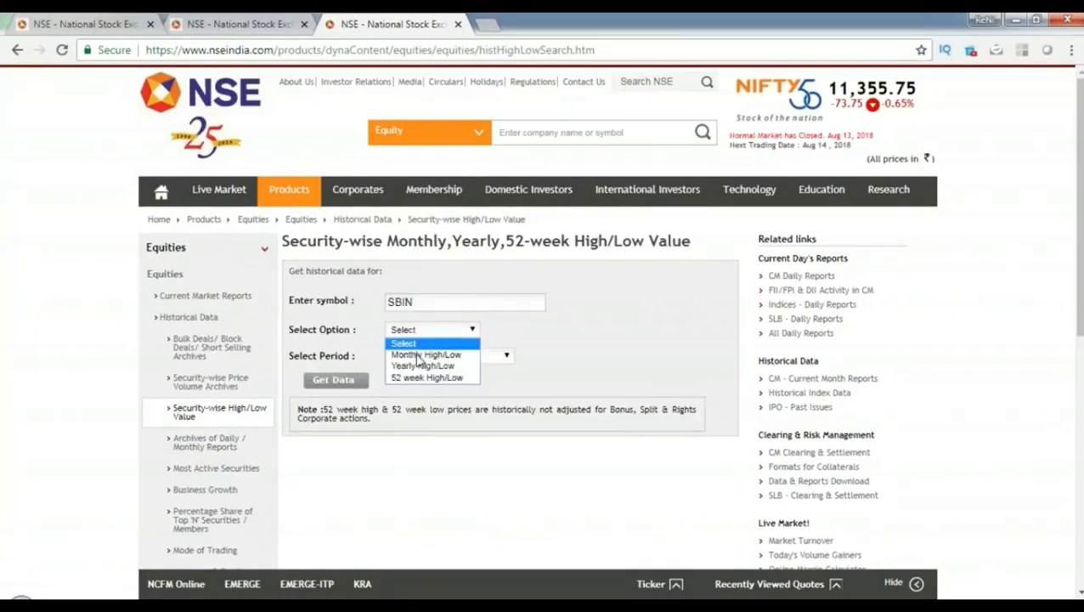
left_click(428, 354)
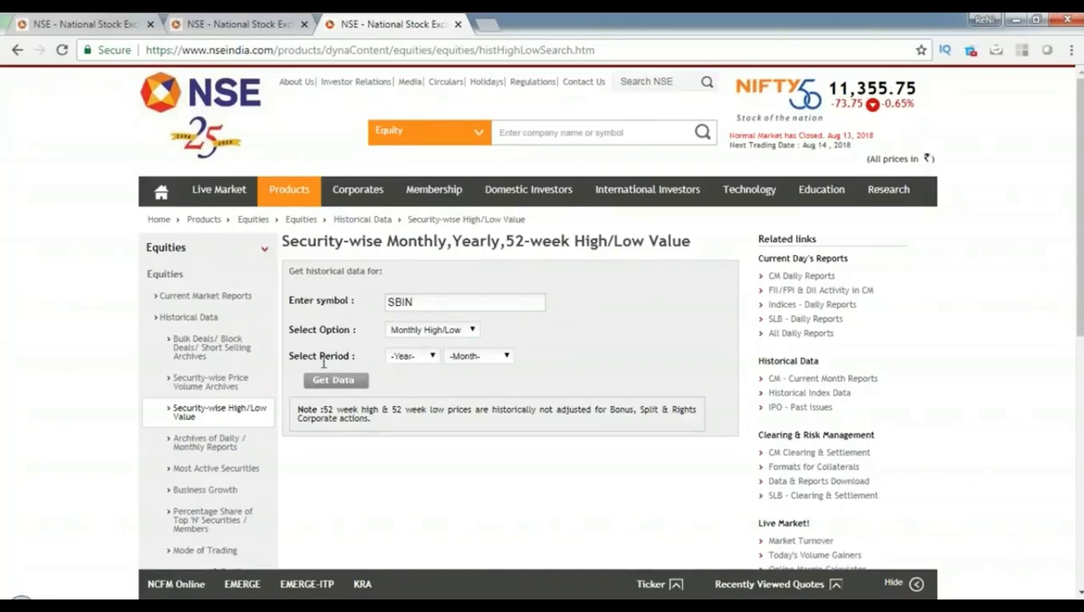
left_click(421, 358)
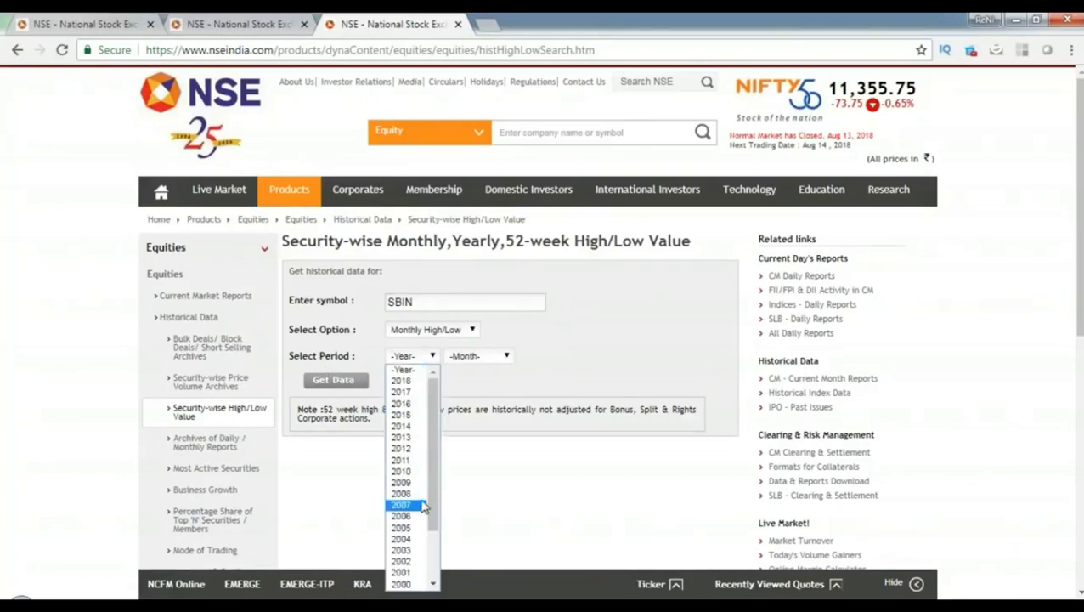
left_click(403, 380)
left_click(484, 357)
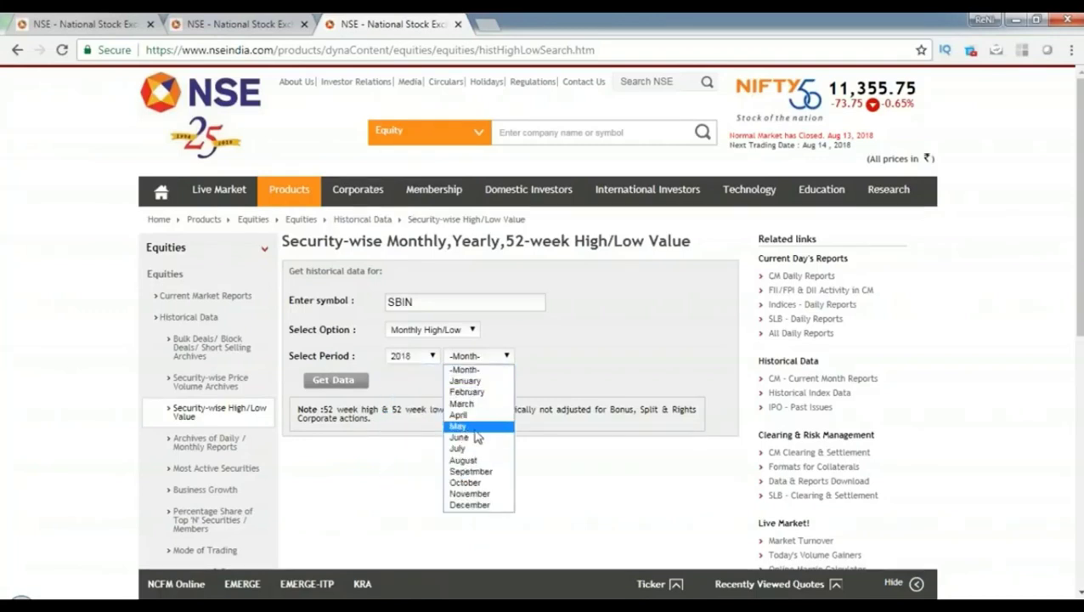
left_click(468, 448)
left_click(352, 382)
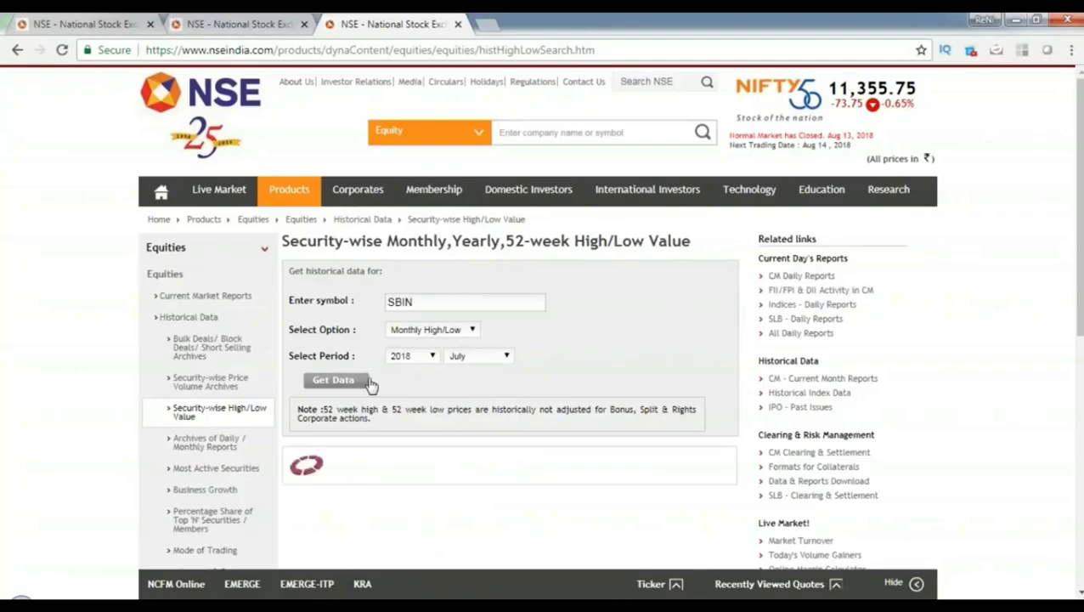
scroll(577, 431, "down", 3)
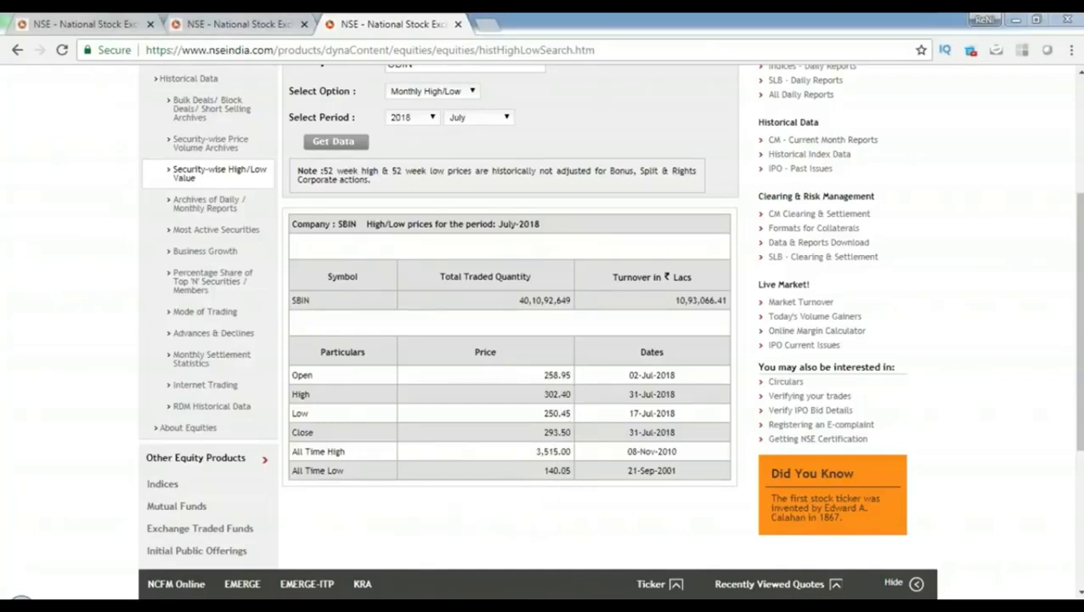
Step: Open the recent presentation Rough Page in PowerPoint
right_click(395, 605)
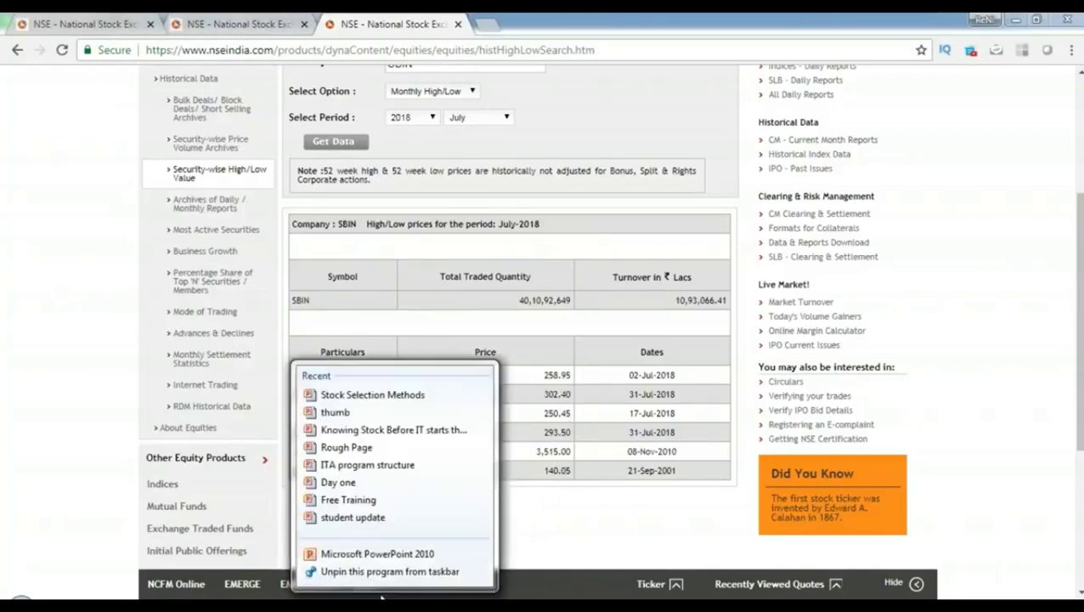
left_click(346, 447)
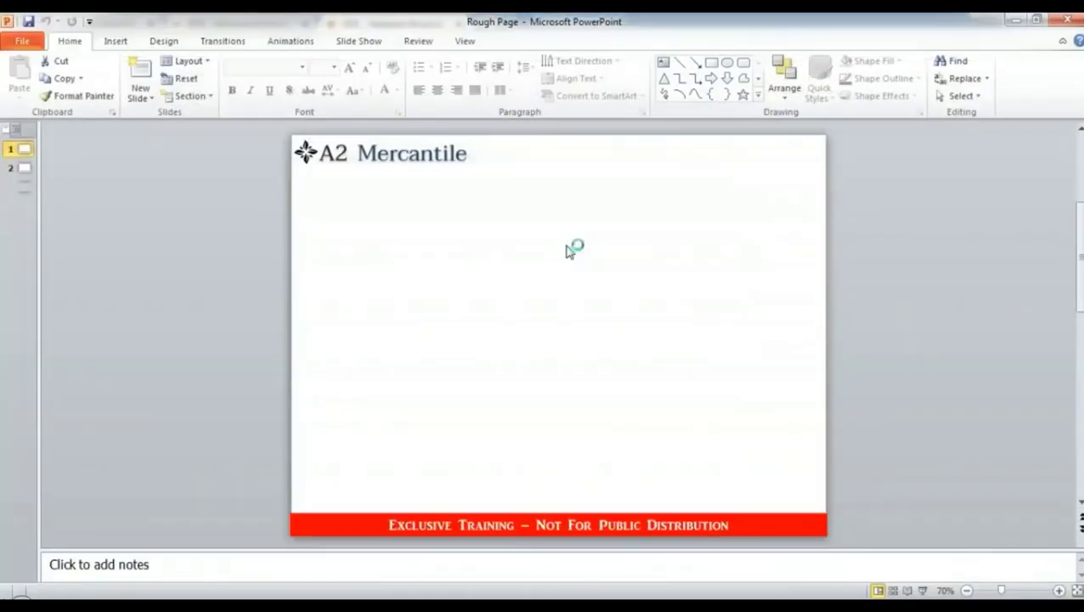
left_click(1035, 18)
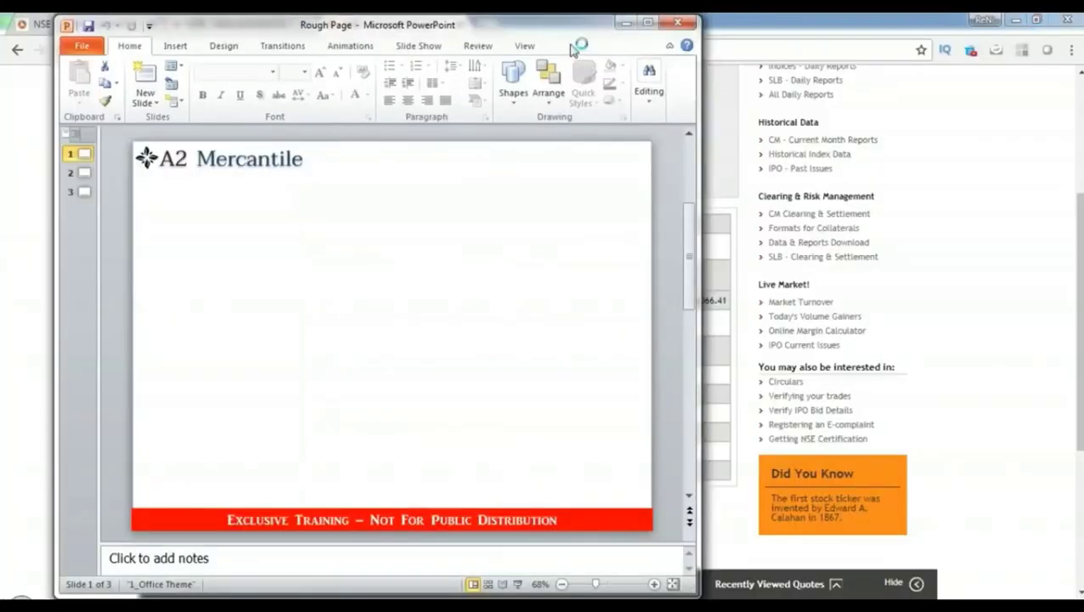
left_click_drag(480, 30, 941, 56)
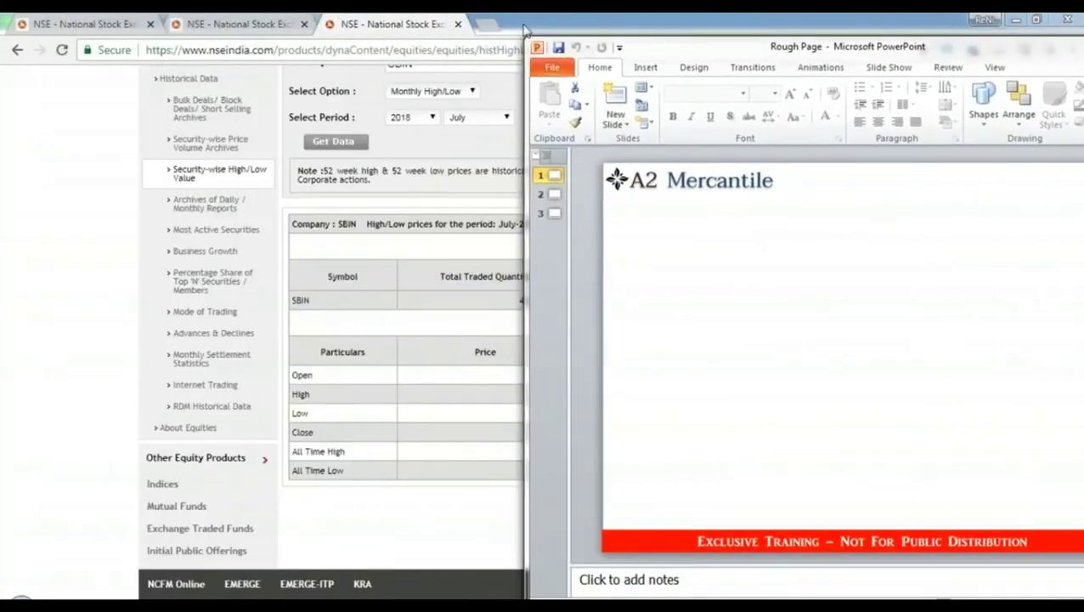
left_click_drag(957, 49, 1083, 49)
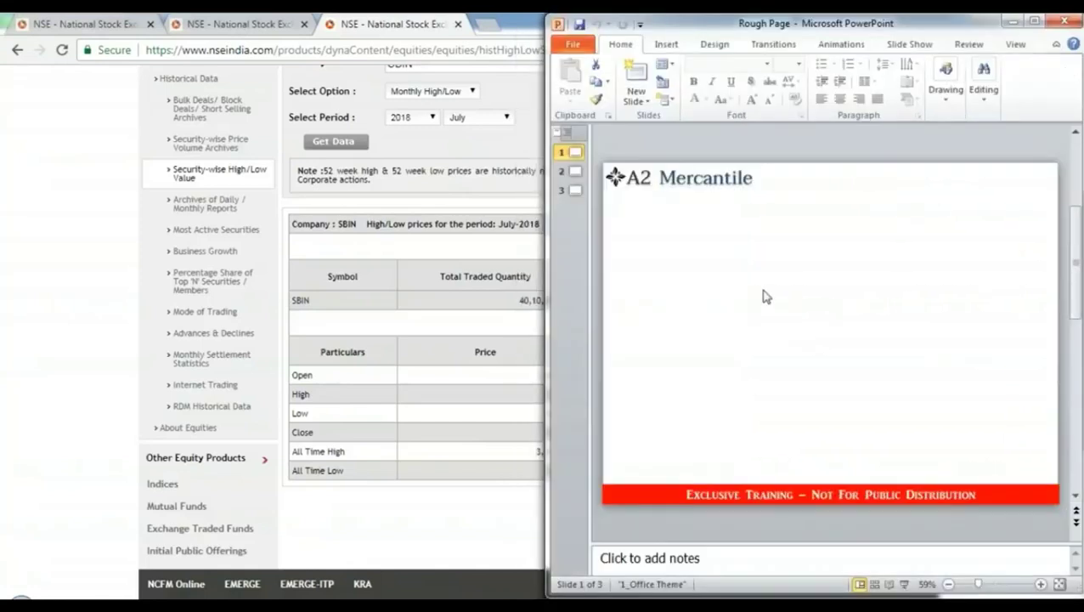
left_click_drag(849, 23, 664, 70)
right_click(510, 319)
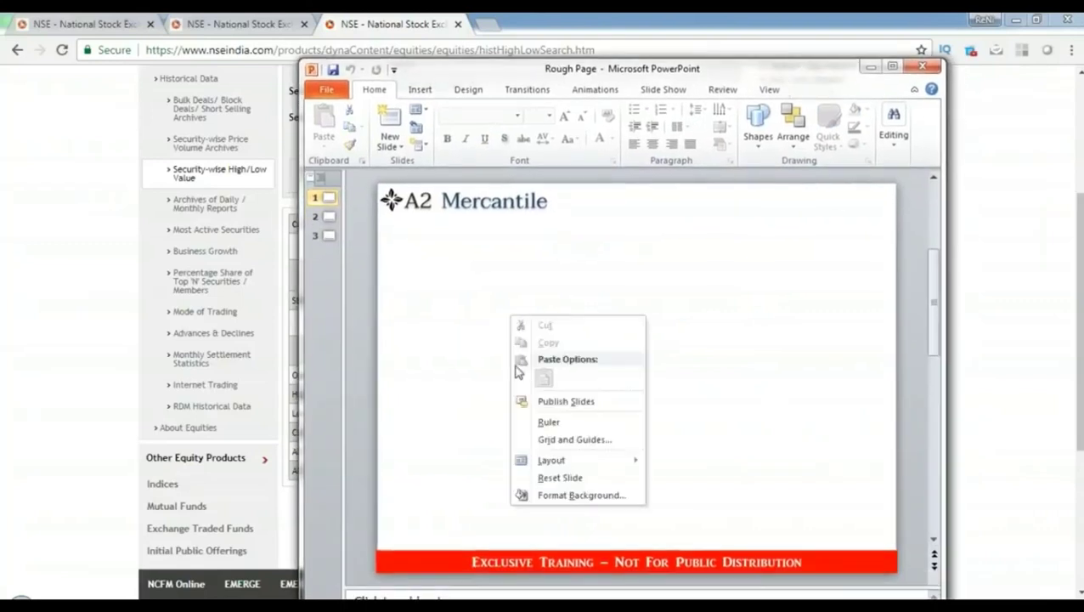
right_click(508, 278)
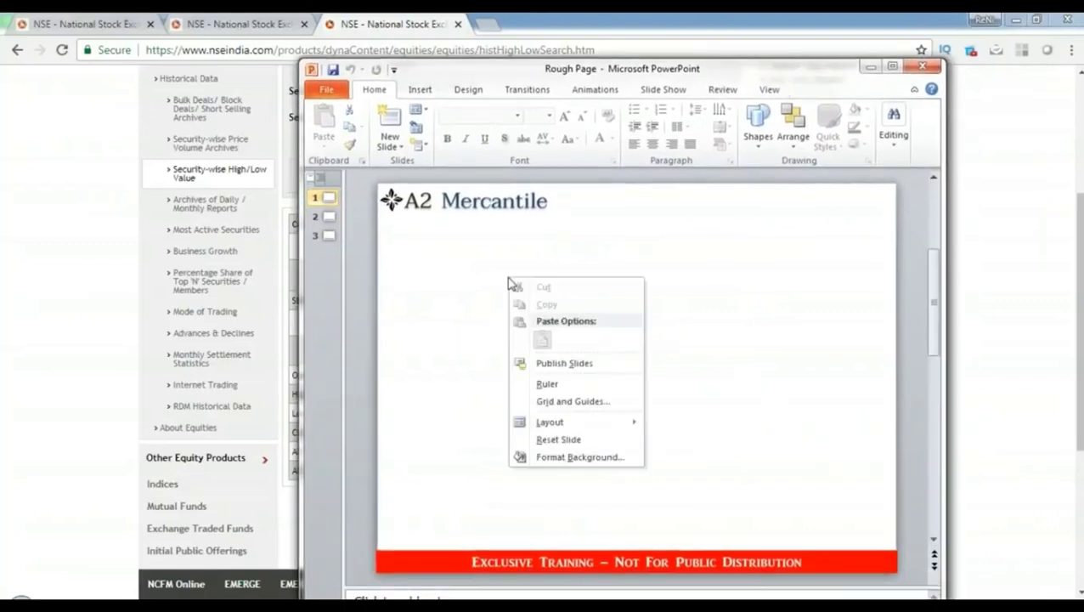
left_click(768, 323)
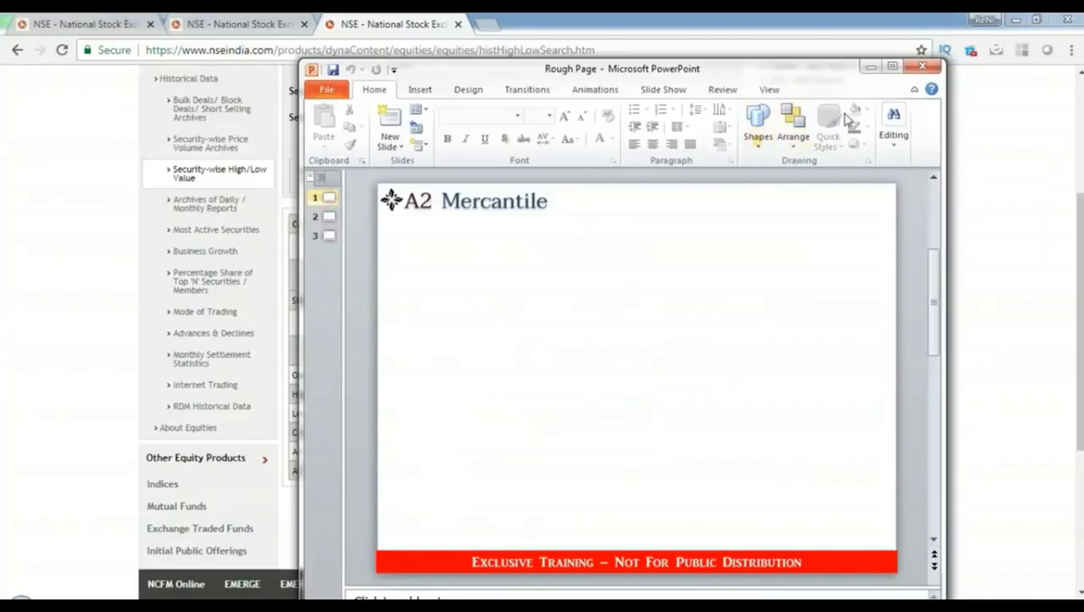
left_click(891, 66)
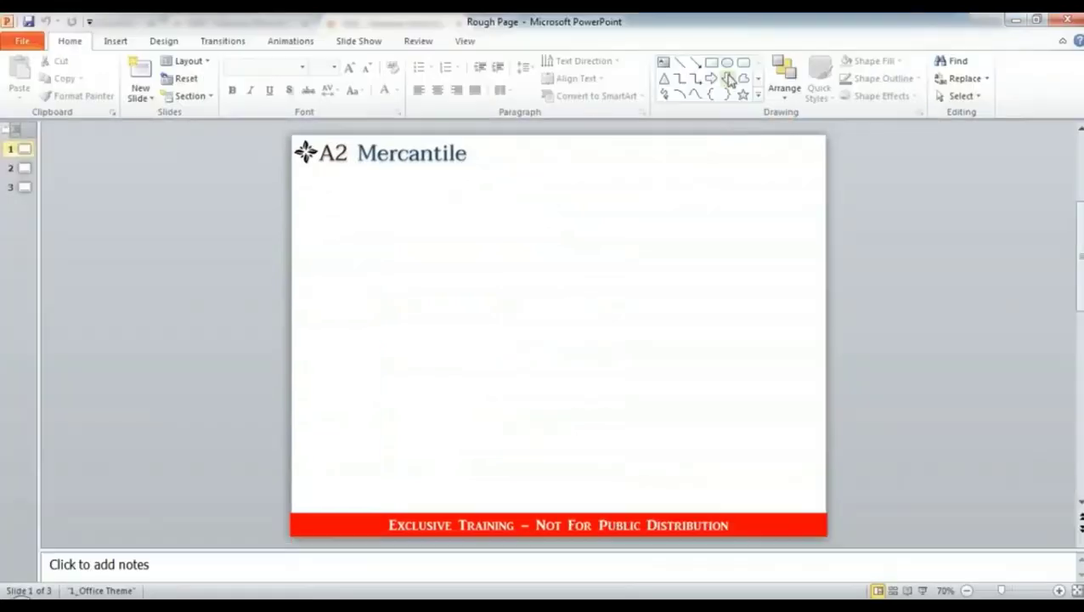
Step: Draw a horizontal line about 6.62" long below the A2 Mercantile heading and outline it in red at 4½ pt
left_click(679, 63)
left_click_drag(368, 221, 723, 221)
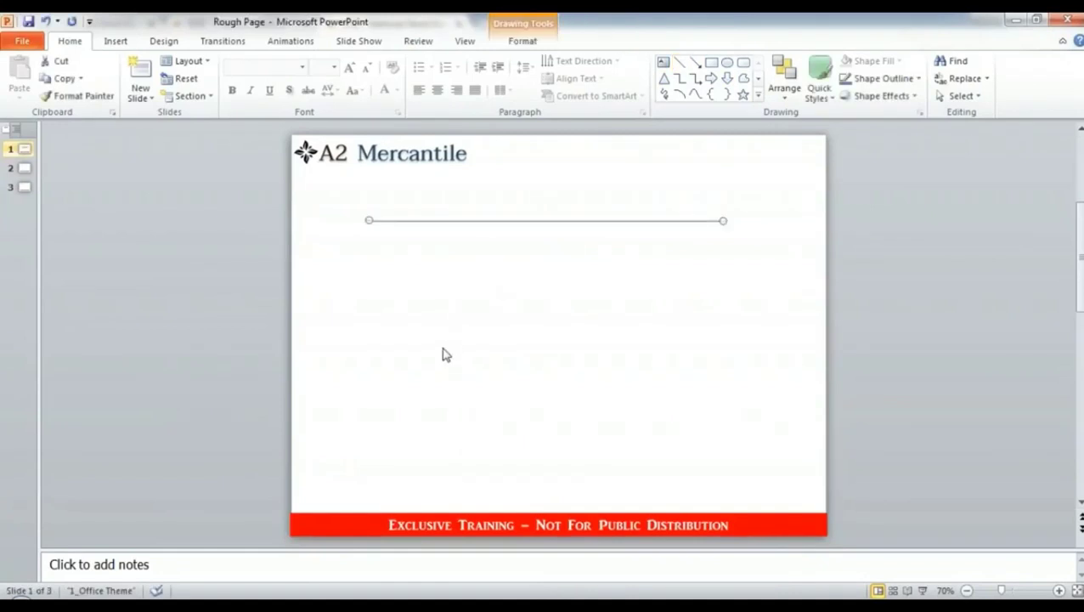
double_click(705, 220)
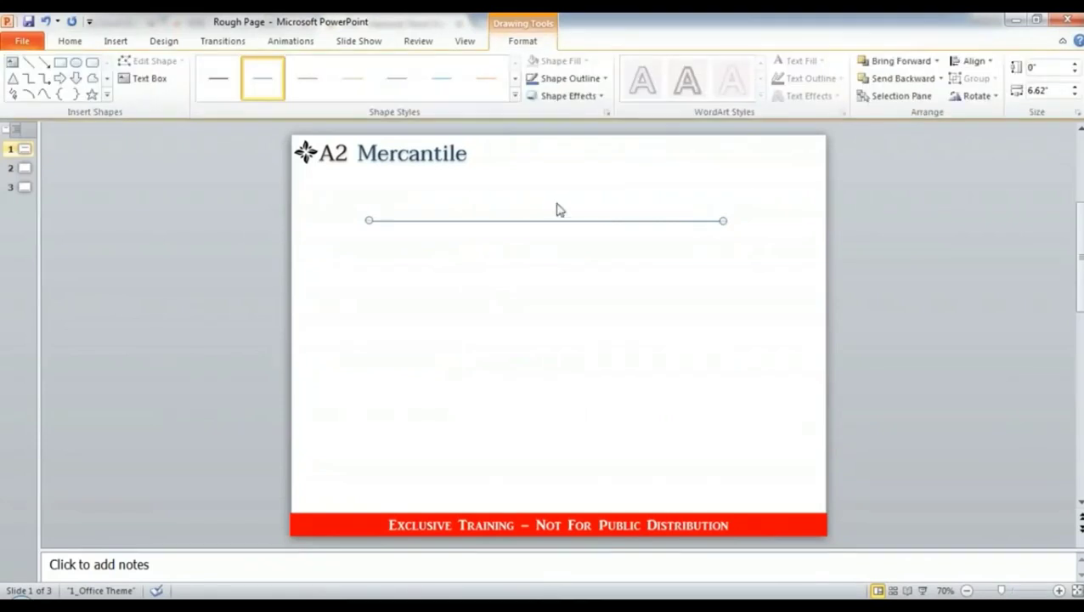
left_click(601, 79)
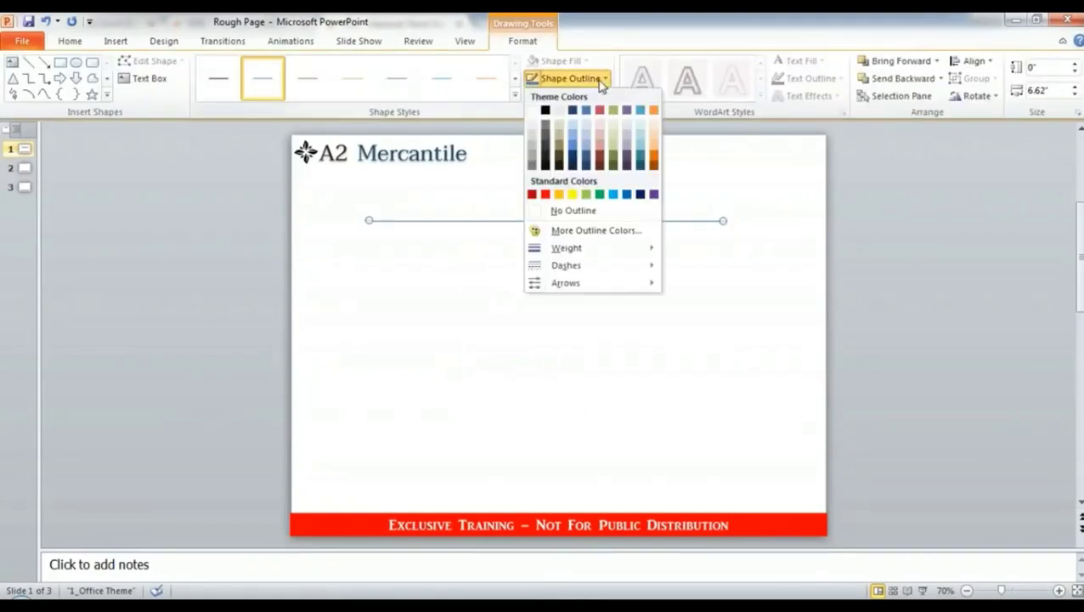
left_click(545, 194)
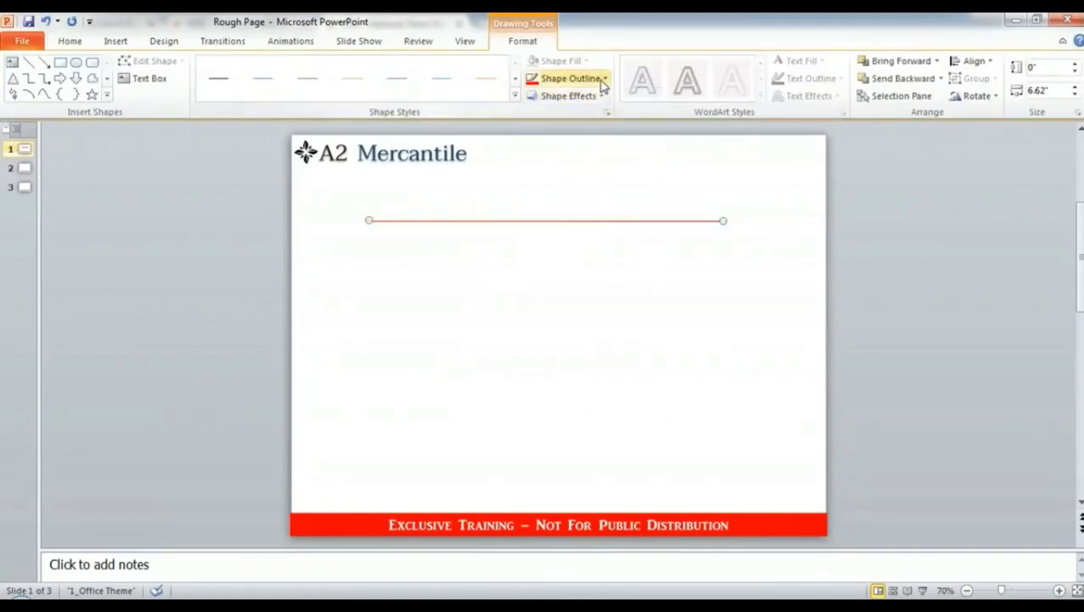
left_click(603, 78)
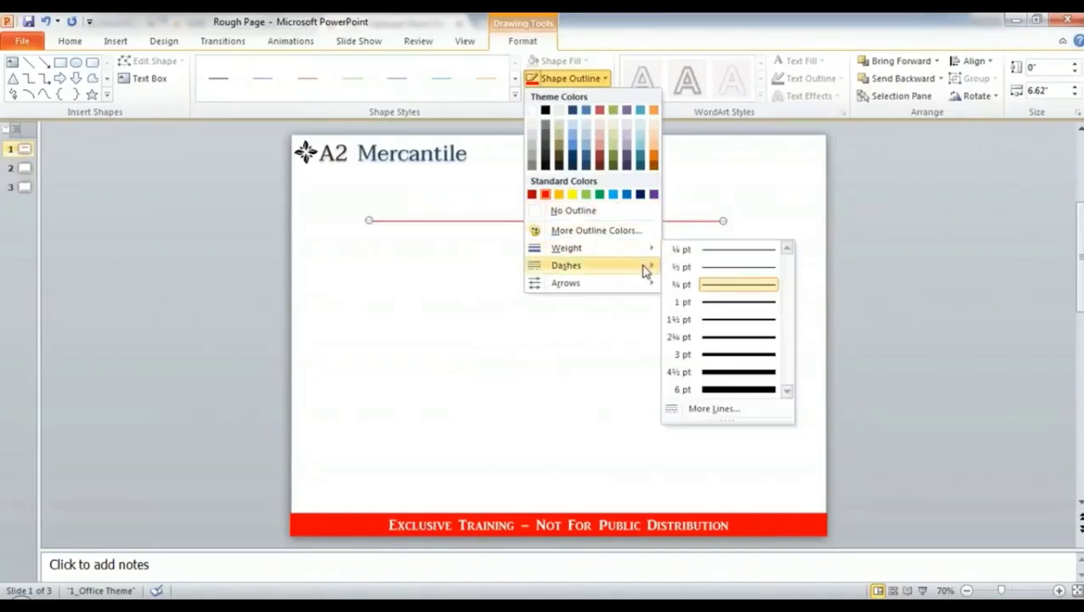
mouse_move(649, 269)
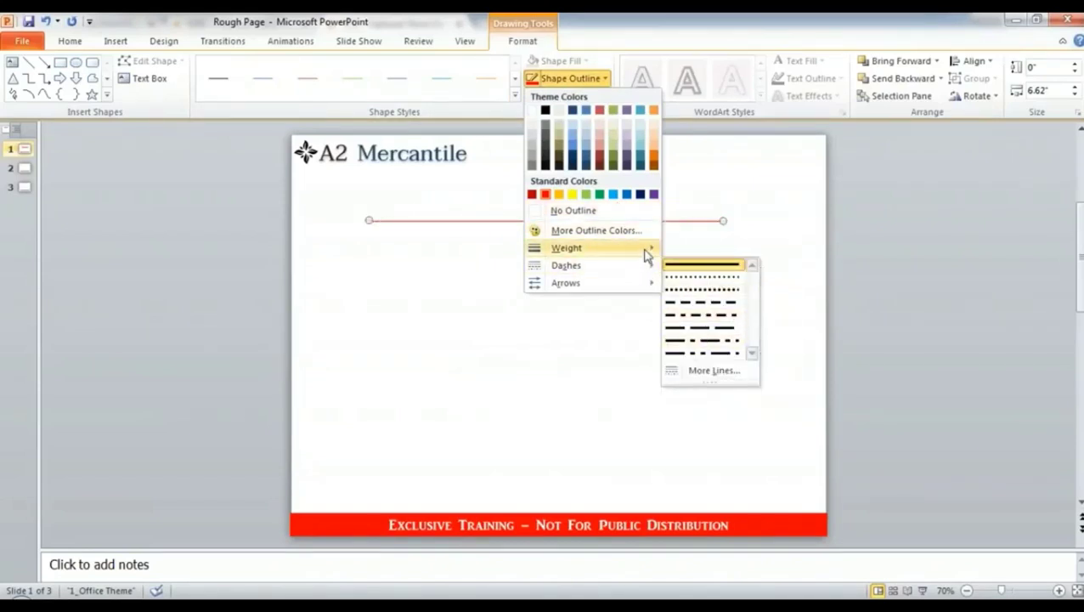
mouse_move(648, 249)
left_click(735, 372)
left_click(630, 360)
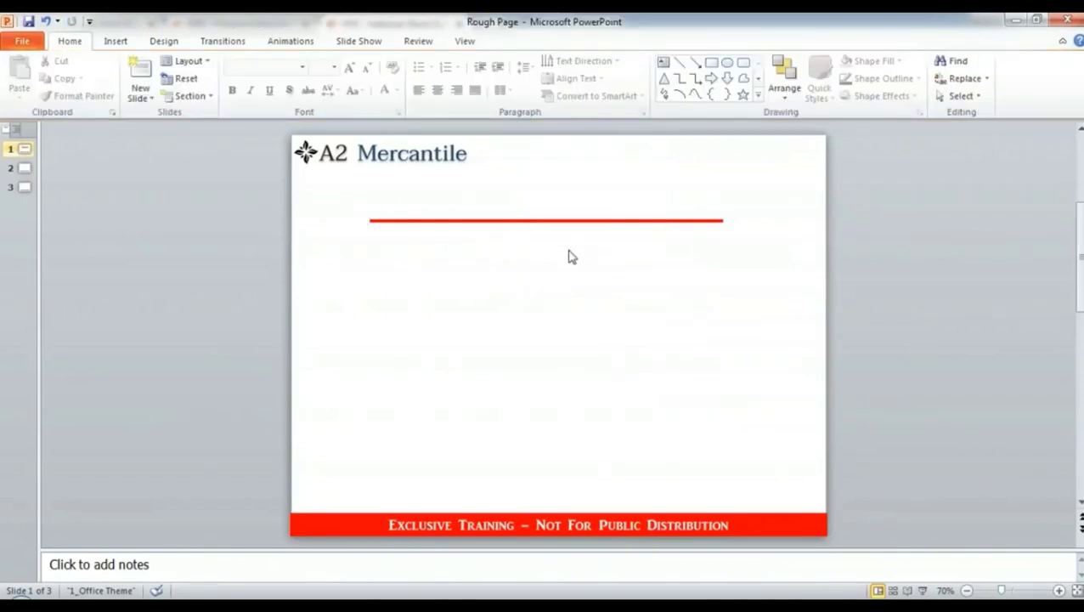
Step: Check SBIN's July 2018 prices in the browser and label the slide's red line with a text box reading 300 above it
key("alt+Tab")
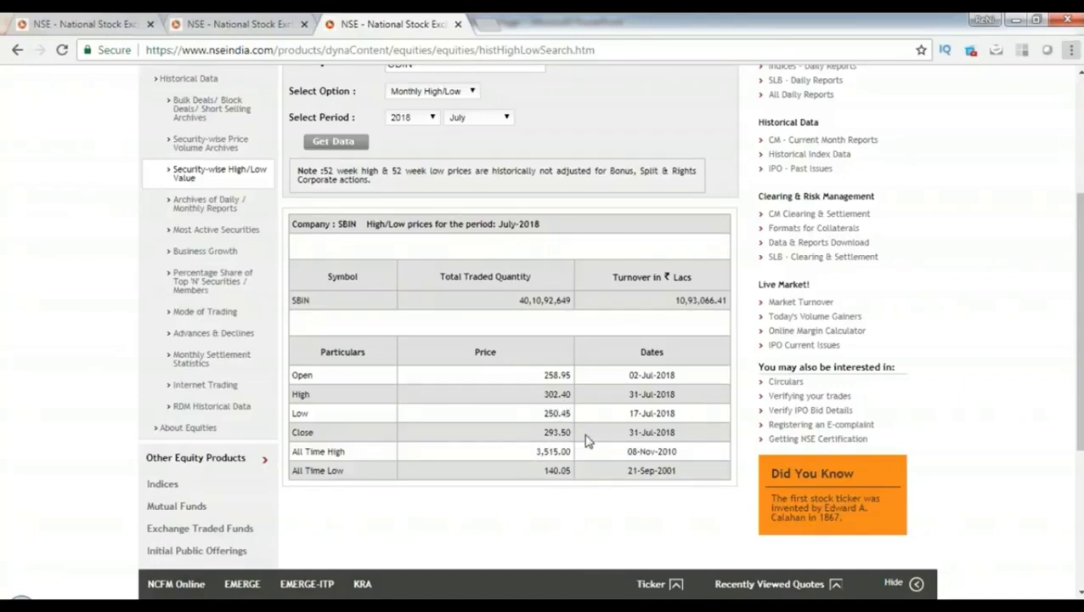
key("alt+Tab")
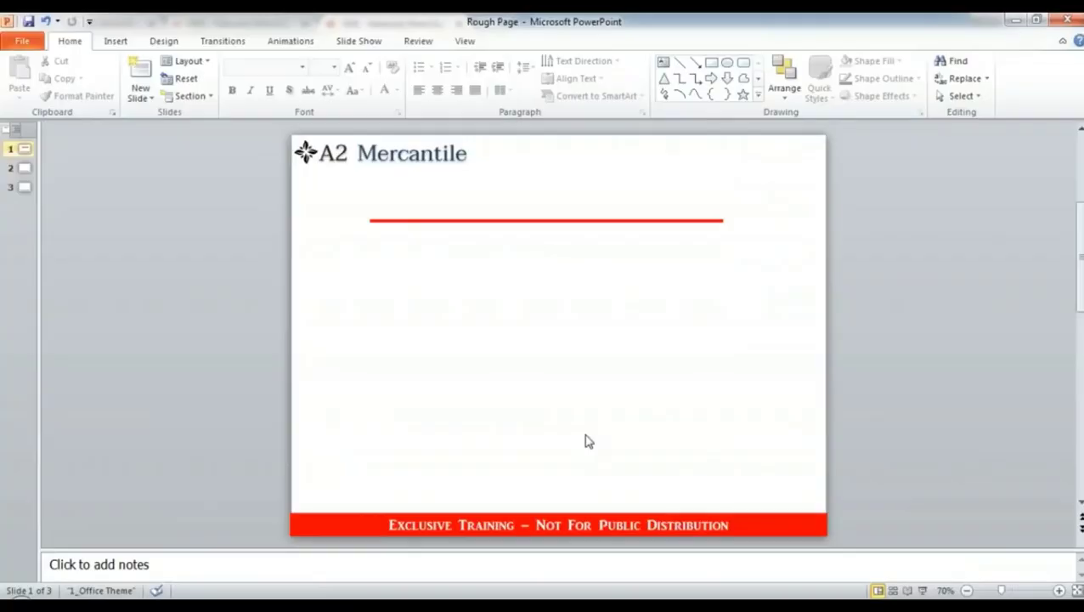
left_click(663, 62)
left_click_drag(533, 202, 656, 212)
type("300")
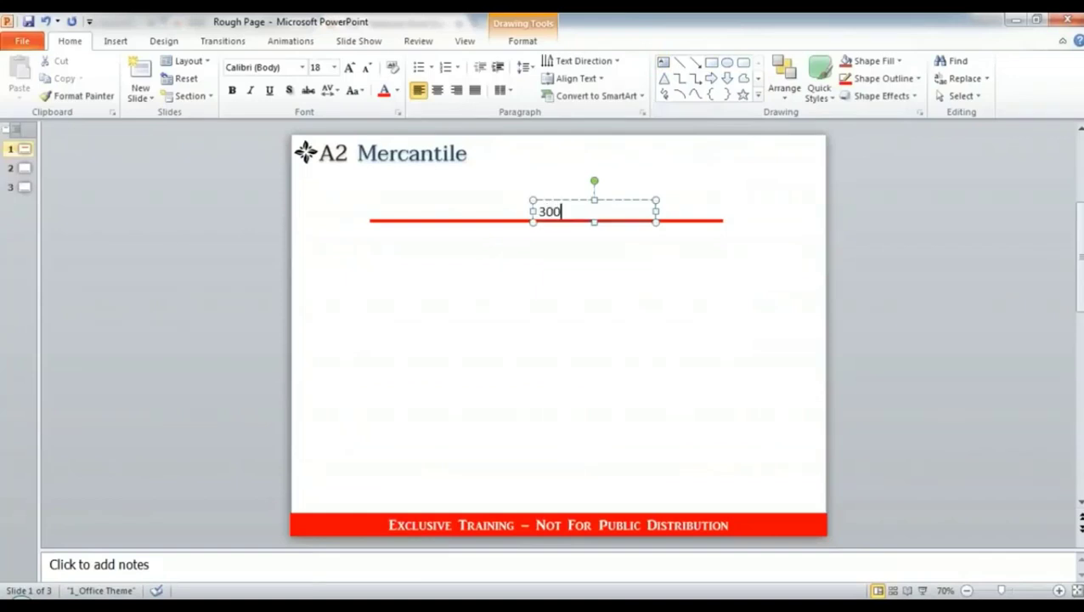
left_click(647, 312)
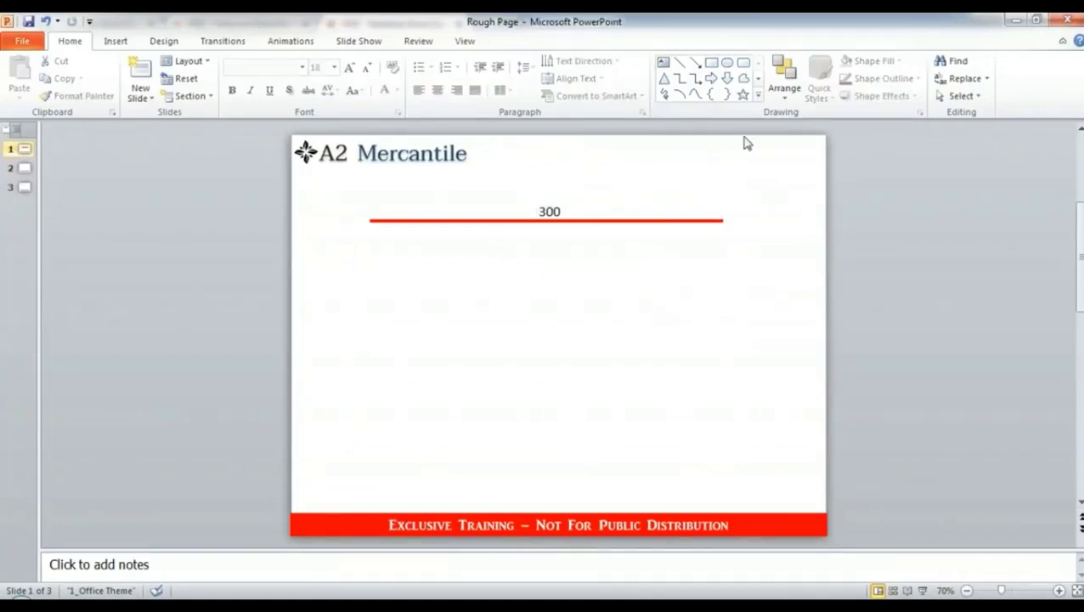
Step: Duplicate the red line, align the copy a short distance below the original and change its outline colour to green
left_click(662, 221)
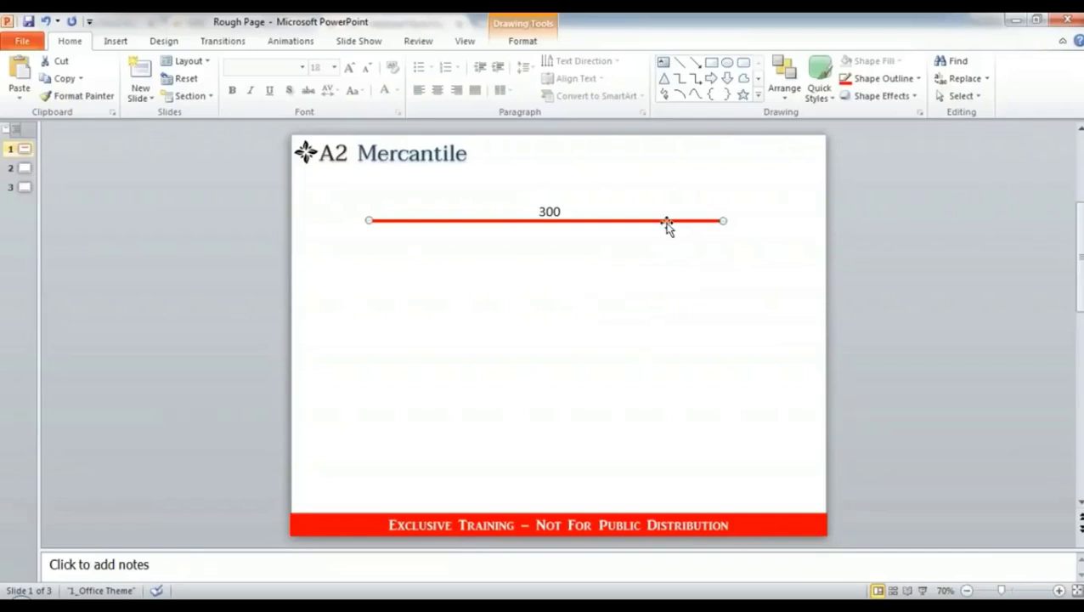
key("ctrl+d")
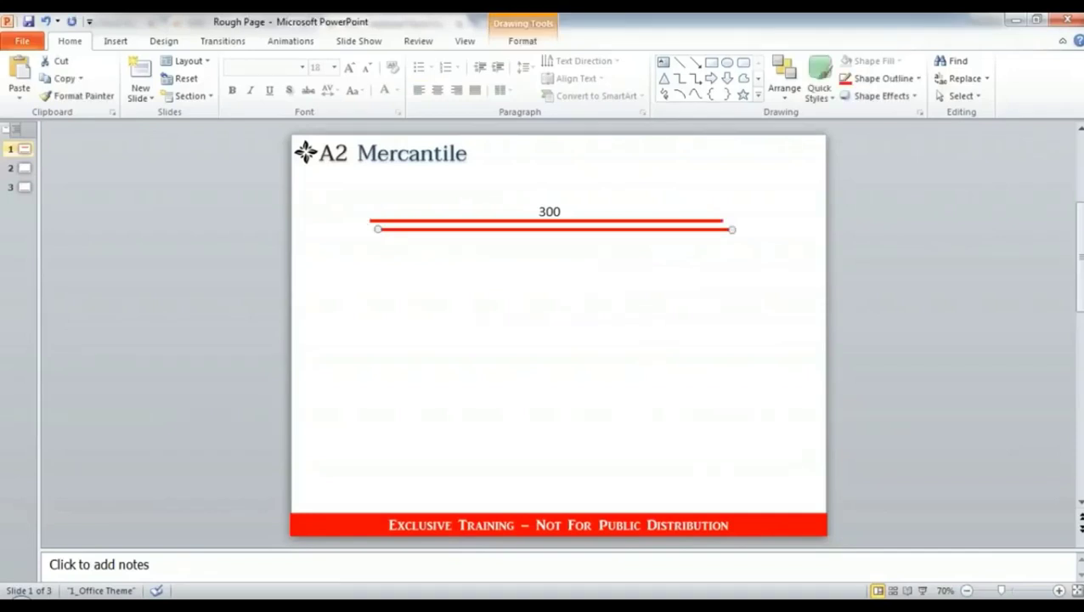
left_click_drag(597, 230, 588, 274)
double_click(634, 272)
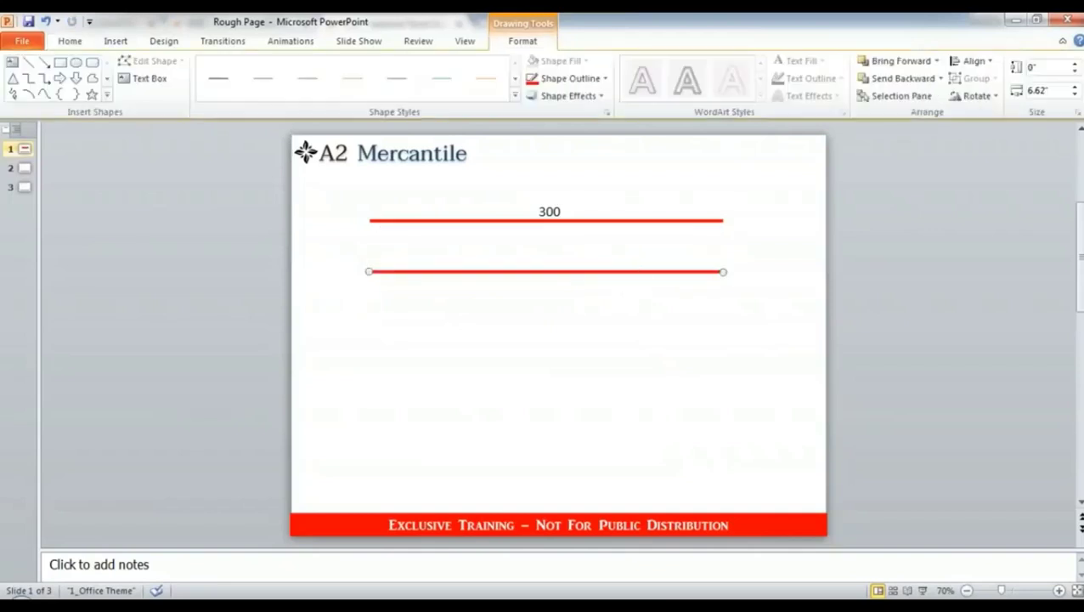
left_click(604, 78)
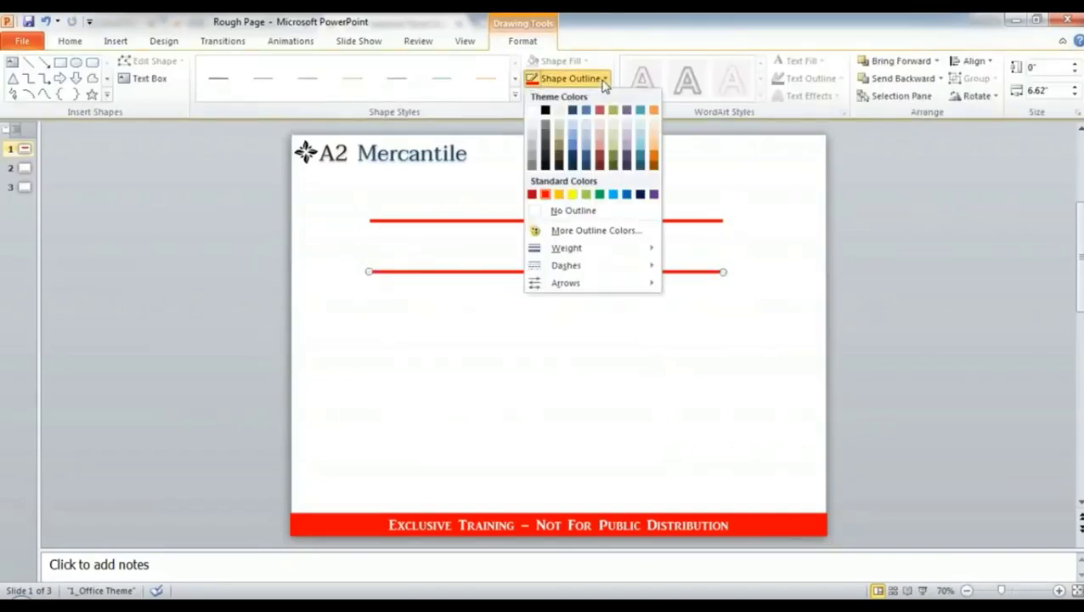
left_click(600, 194)
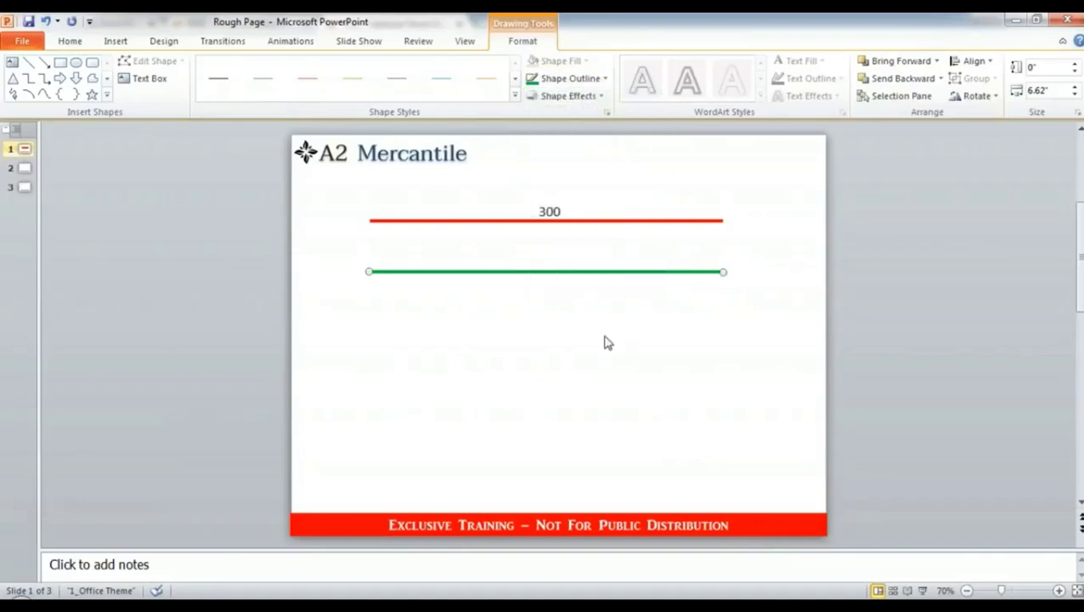
Step: Label the slide's green line with a text box reading 290 placed just above it
left_click(608, 334)
left_click(662, 62)
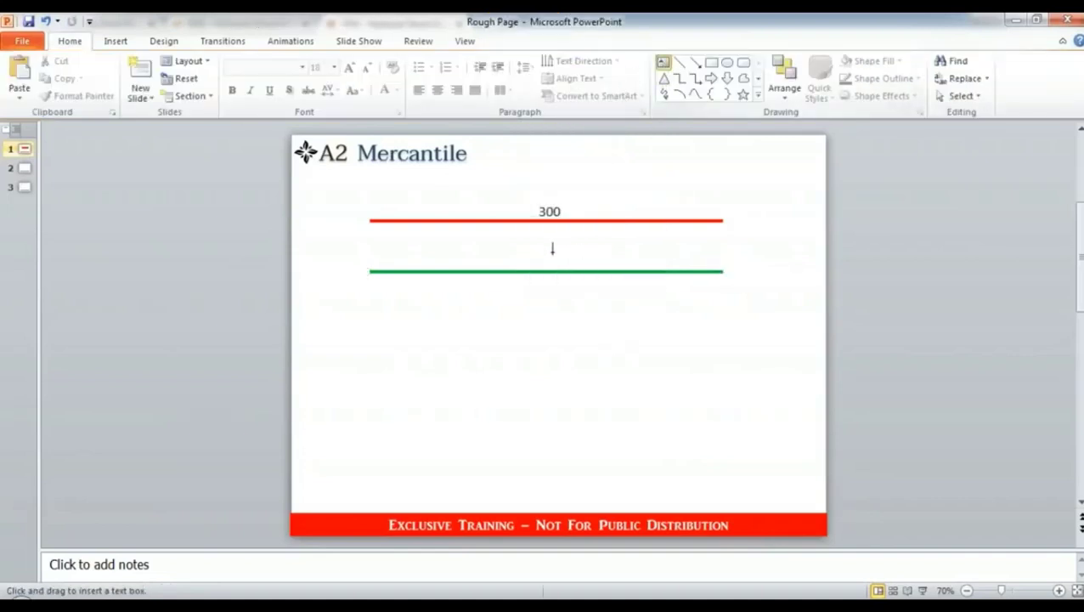
left_click_drag(532, 251, 605, 272)
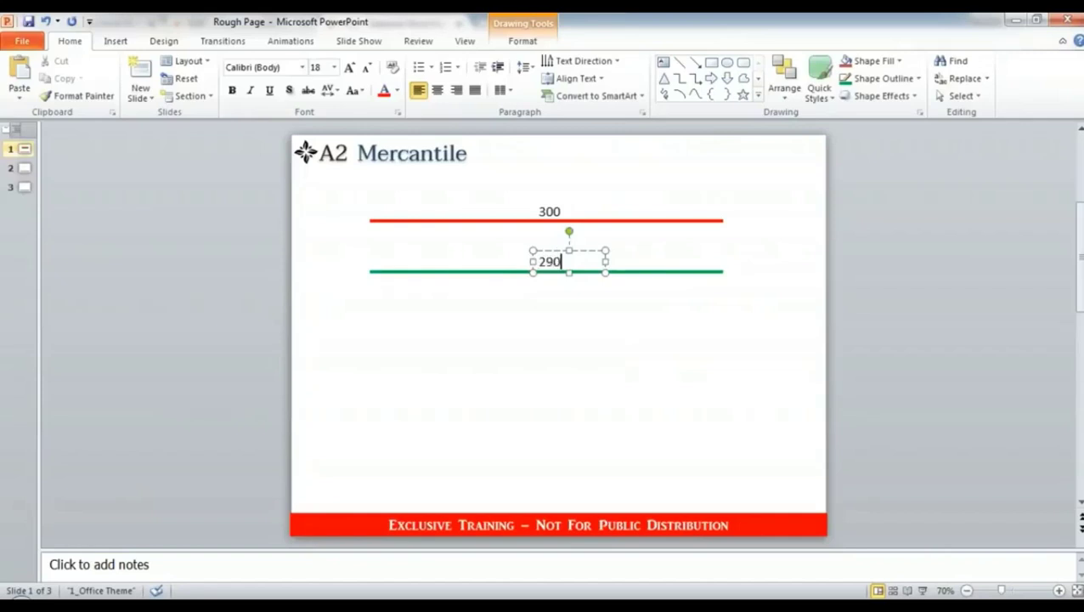
left_click(590, 312)
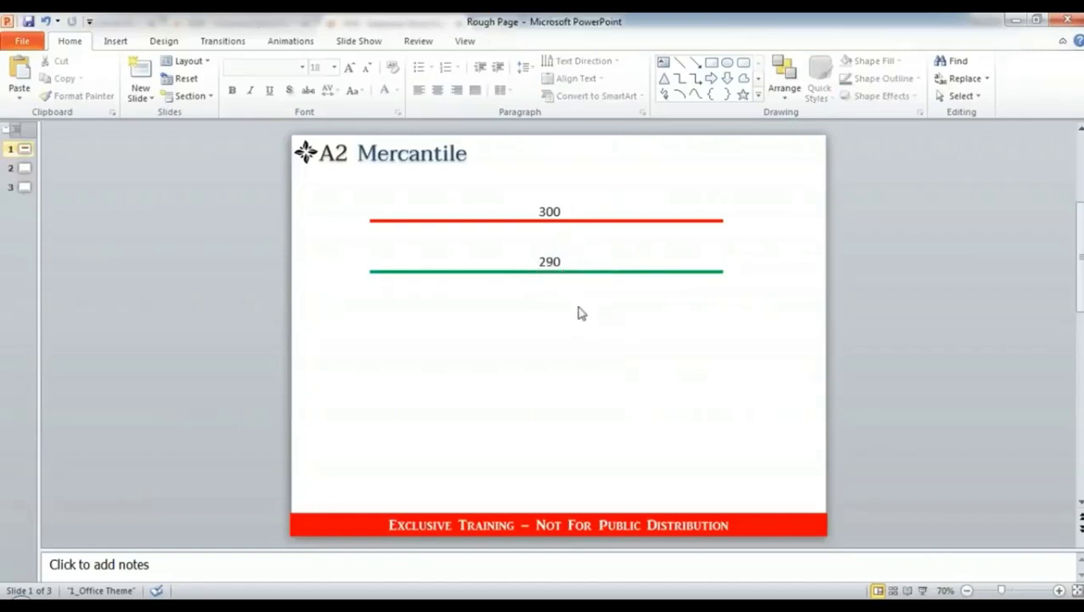
key("alt+Tab")
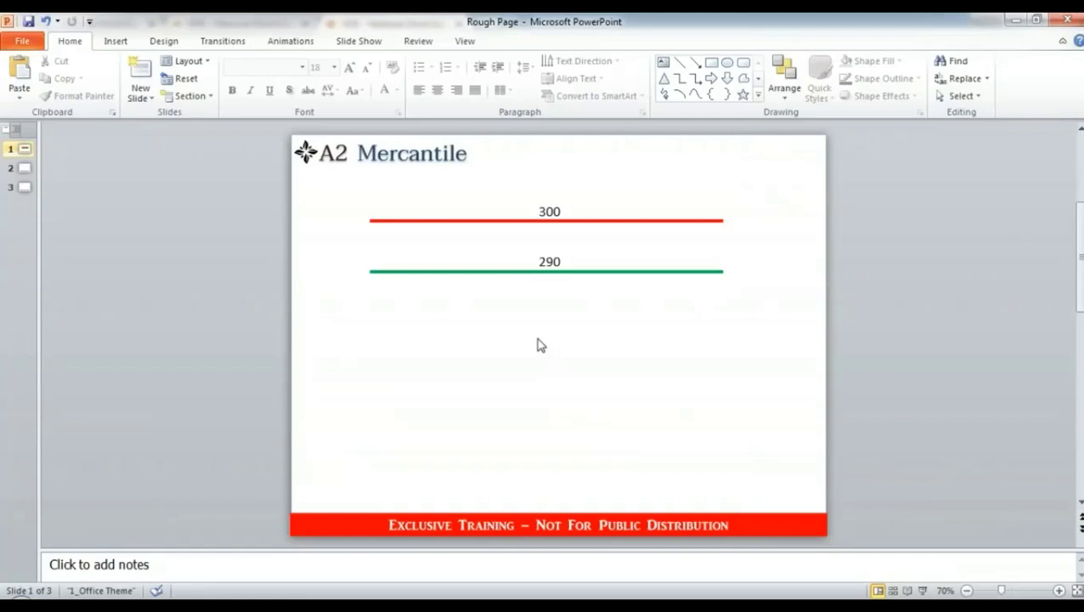
Step: Duplicate the green line and align the copy a short distance below the line labelled 290
left_click(579, 268)
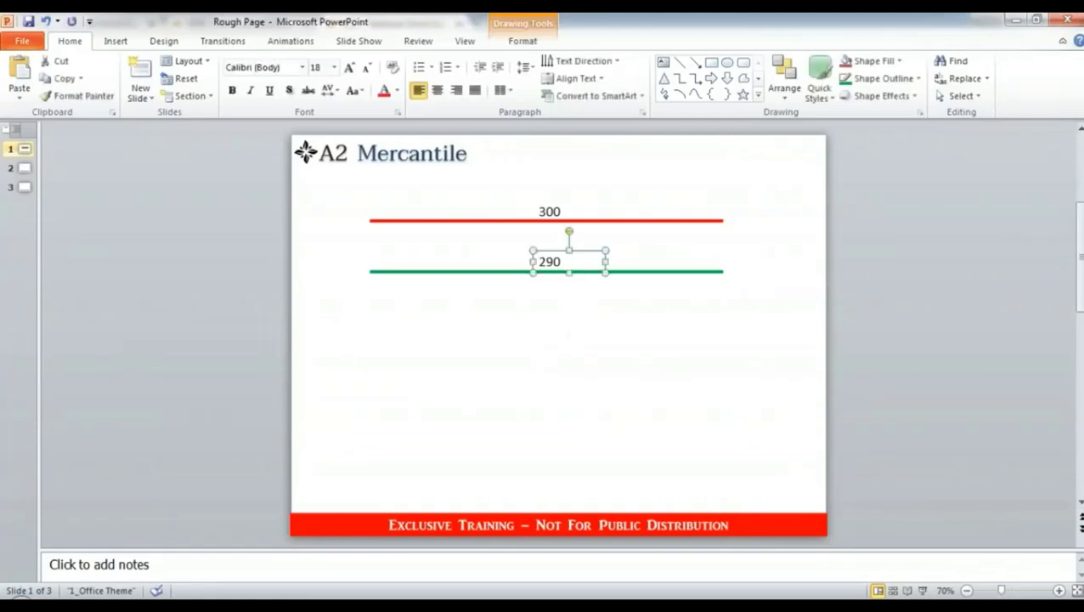
left_click(667, 272)
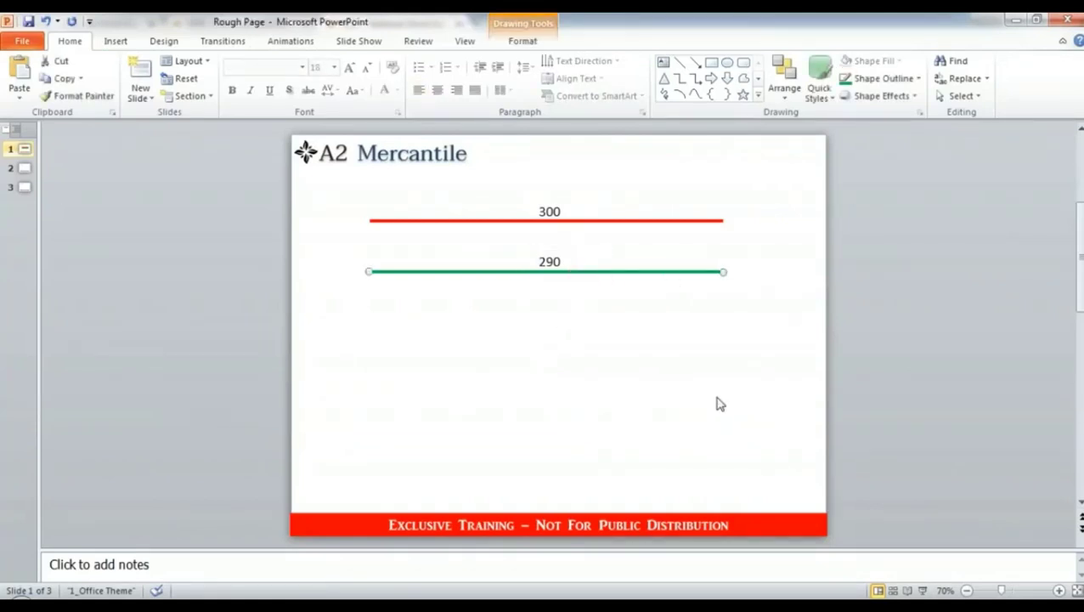
key("ctrl+d")
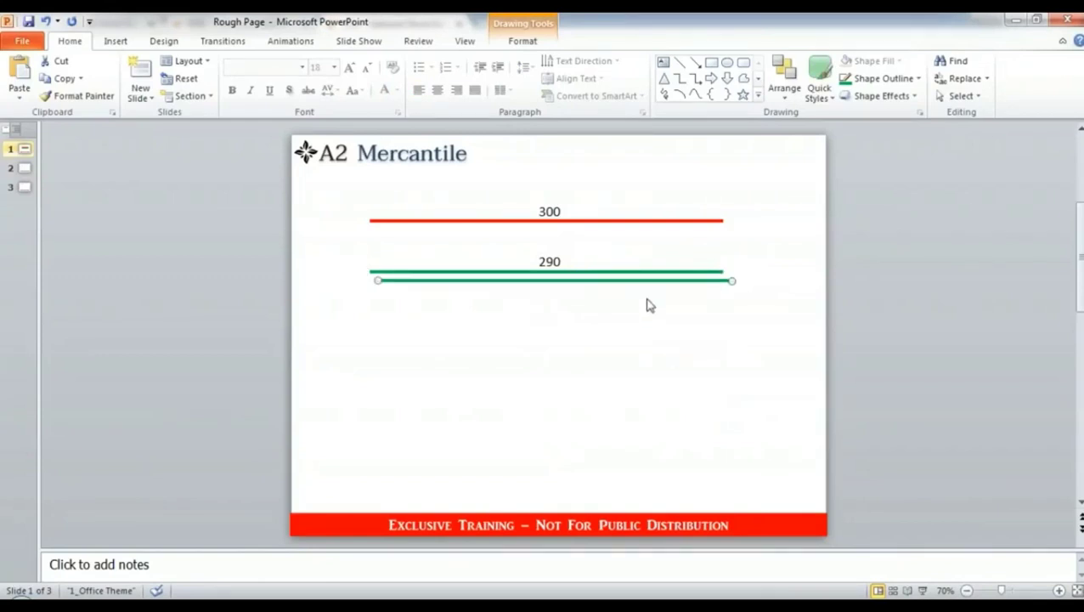
left_click_drag(648, 281, 634, 343)
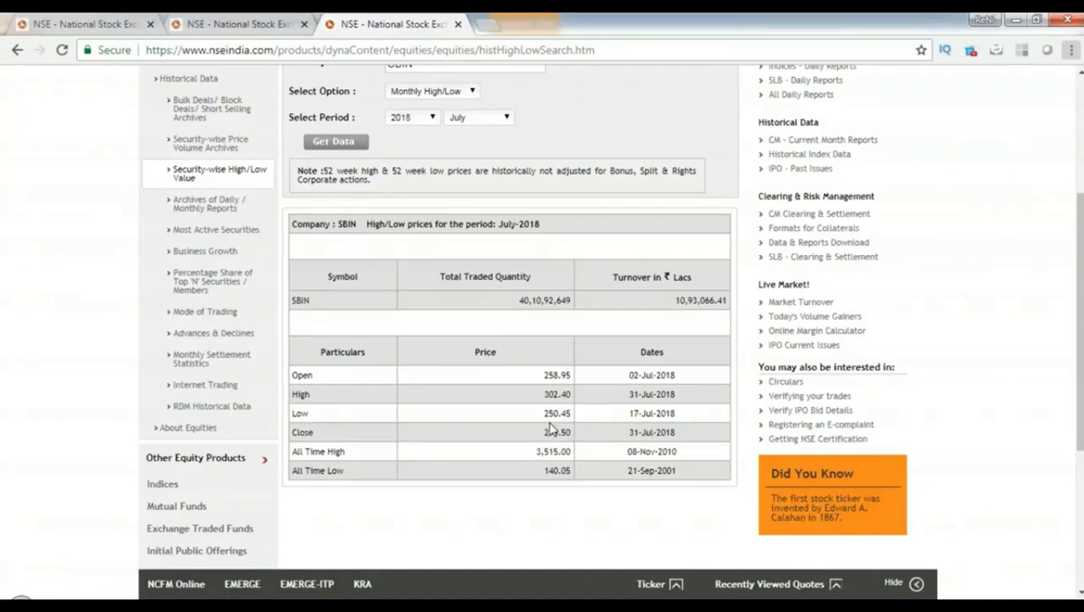
Step: Return from the browser to the PowerPoint slide and label the lower green line with a text box reading 260 above it
key("alt+Tab")
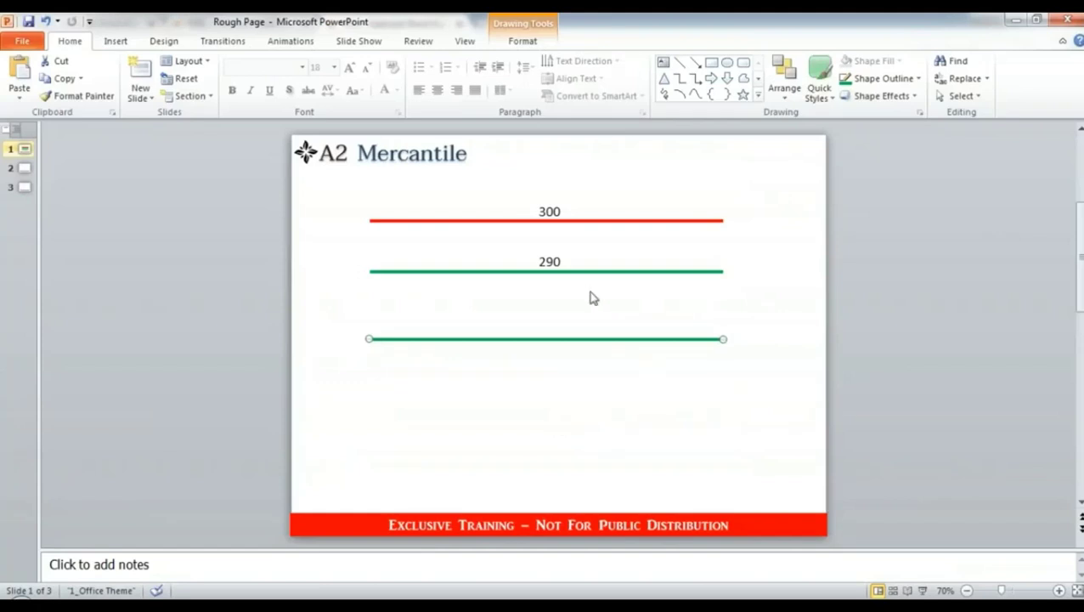
left_click(663, 62)
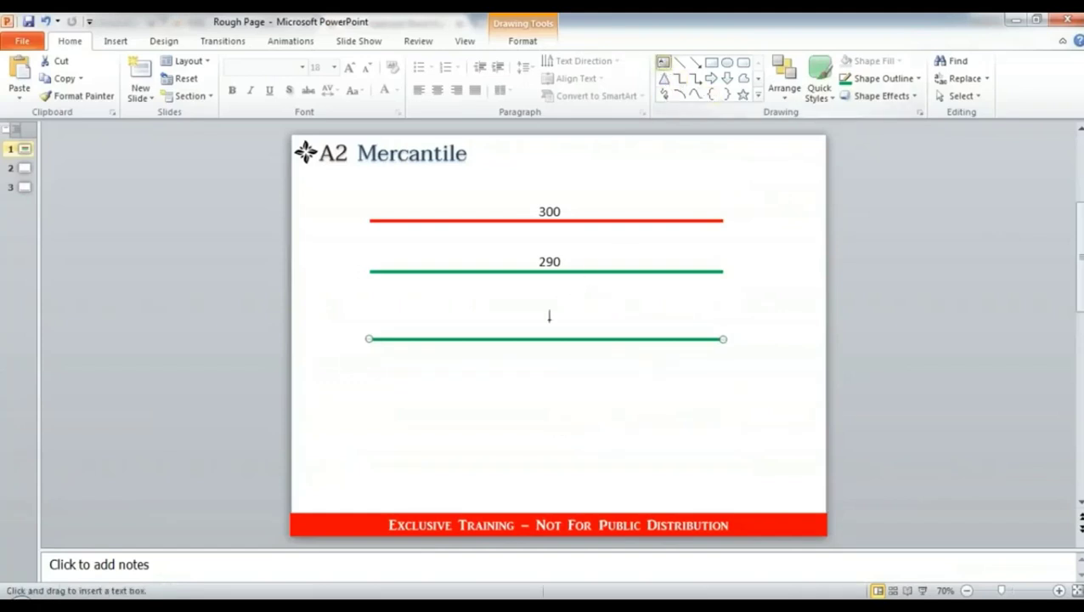
left_click_drag(532, 312, 581, 336)
type("2")
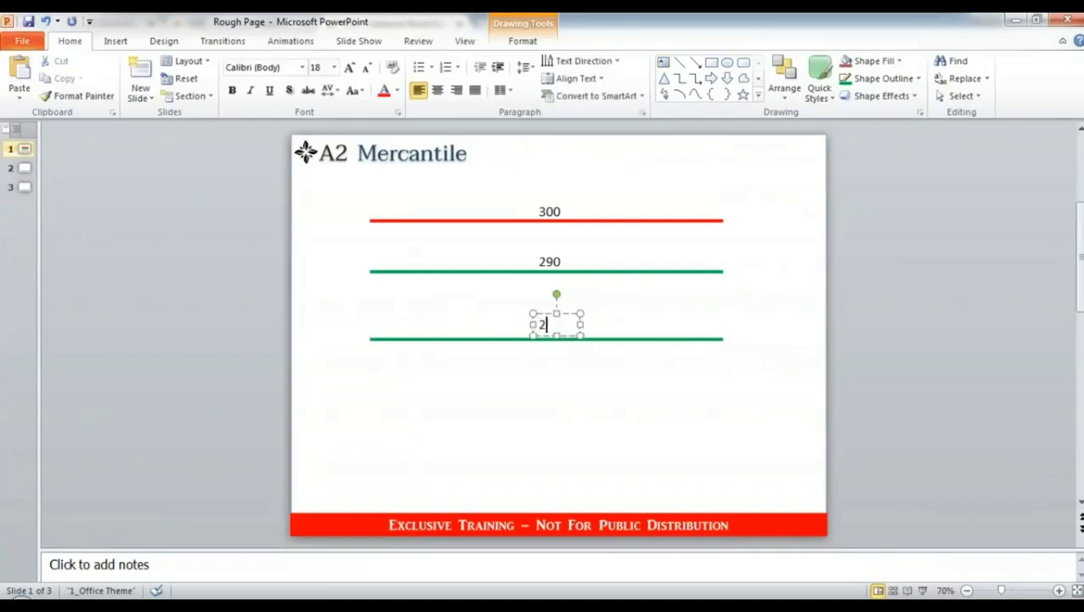
type("60")
left_click(645, 417)
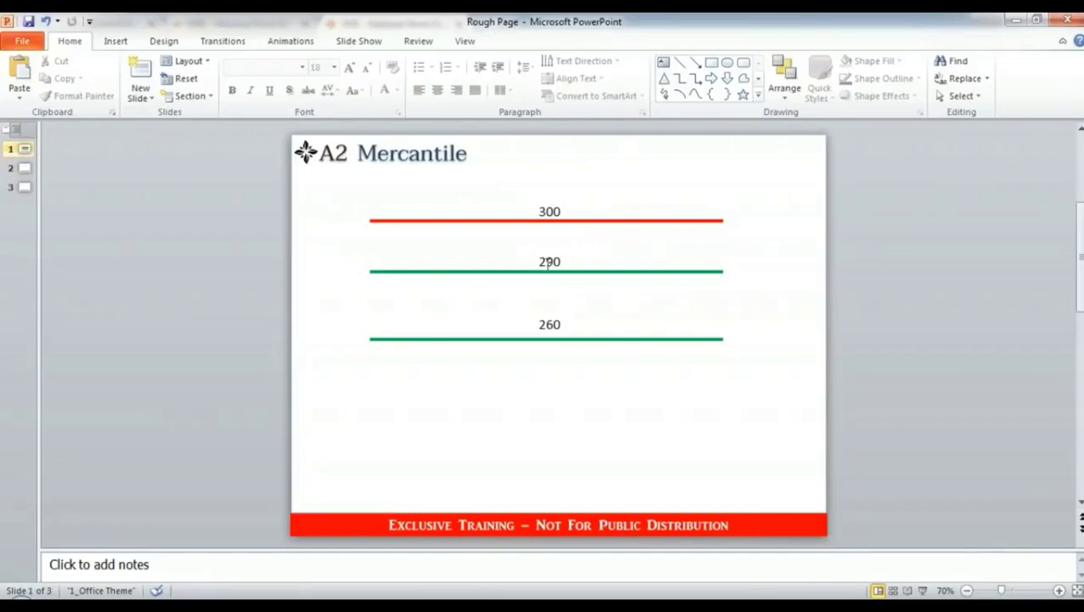
Step: Switch to Pi's SBIN-EQ daily chart and set the horizontal line at 300 to thickness 4 and red
key("alt+Tab")
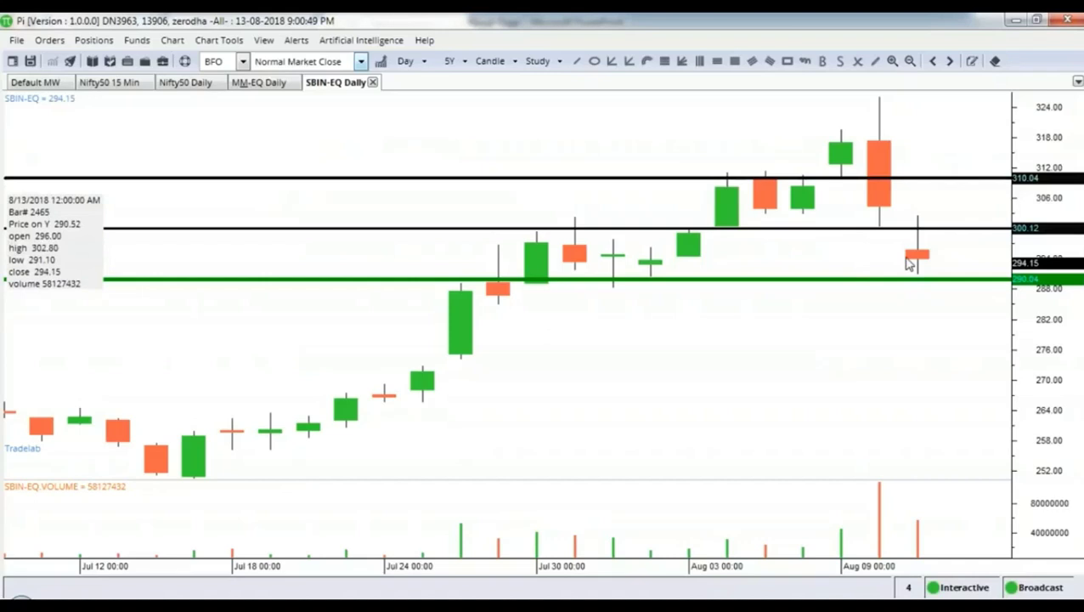
left_click(892, 231)
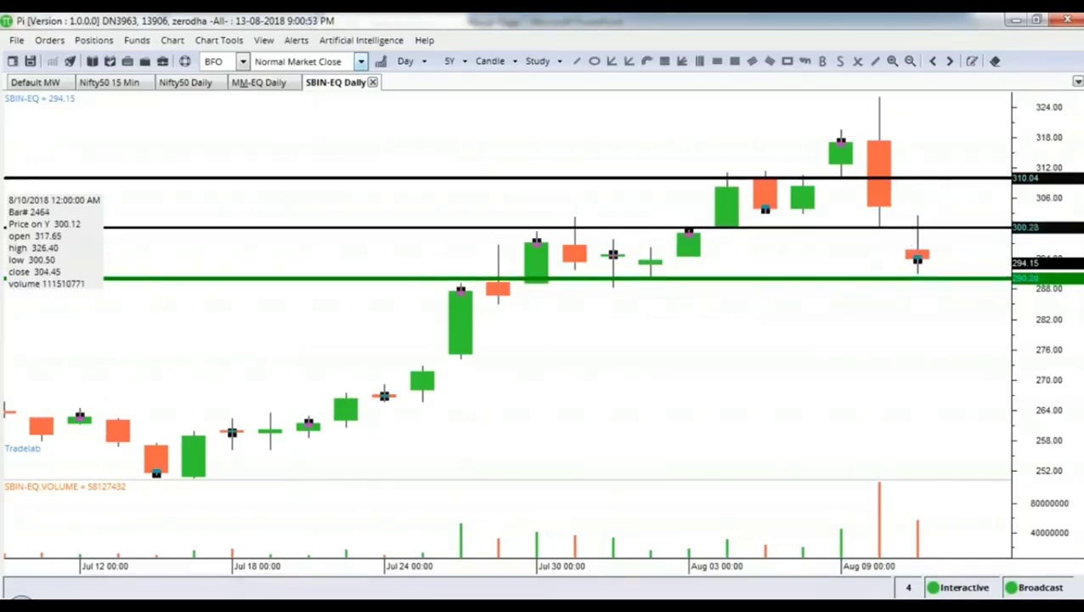
left_click(785, 261)
double_click(800, 229)
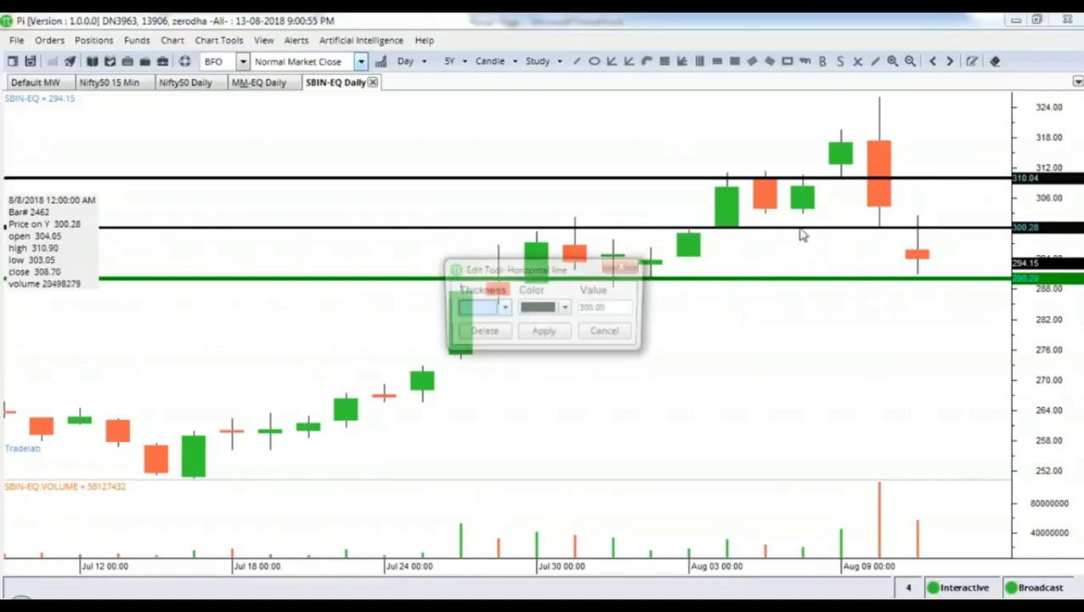
left_click(503, 311)
left_click(479, 379)
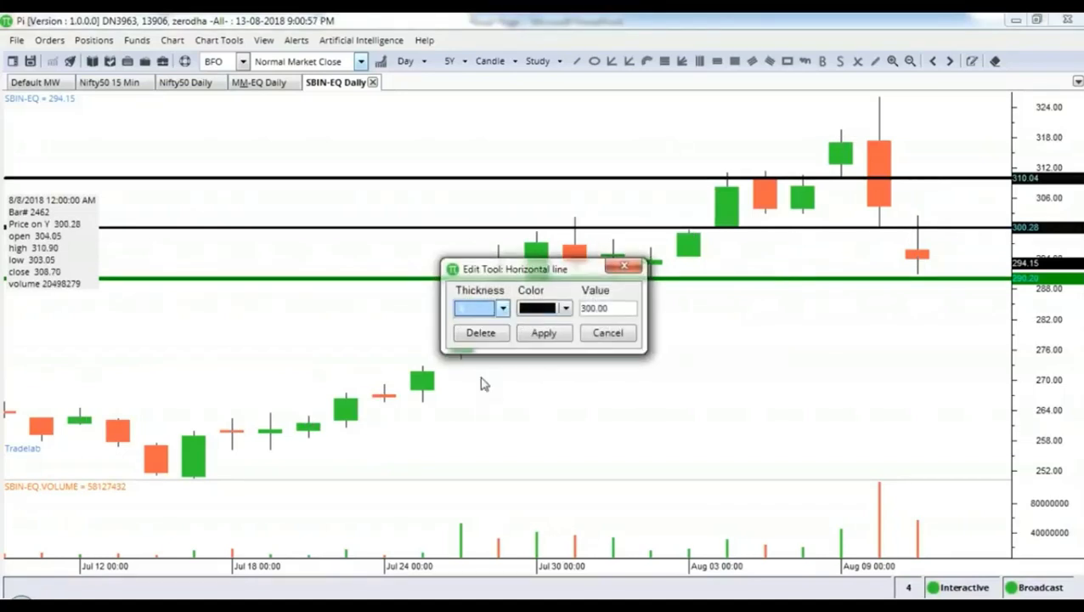
left_click(564, 308)
left_click(637, 463)
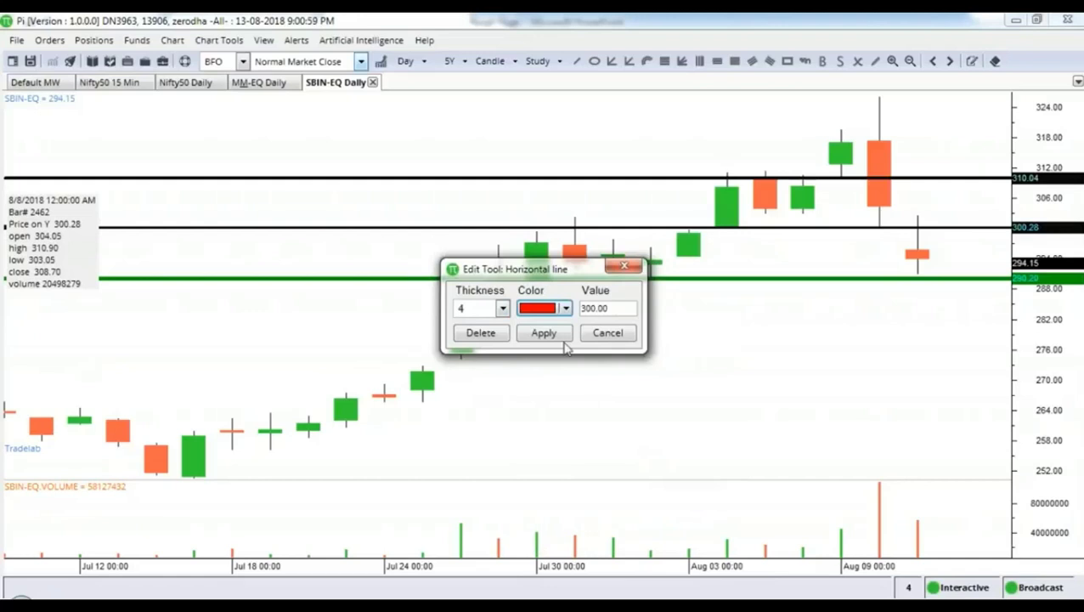
left_click(544, 332)
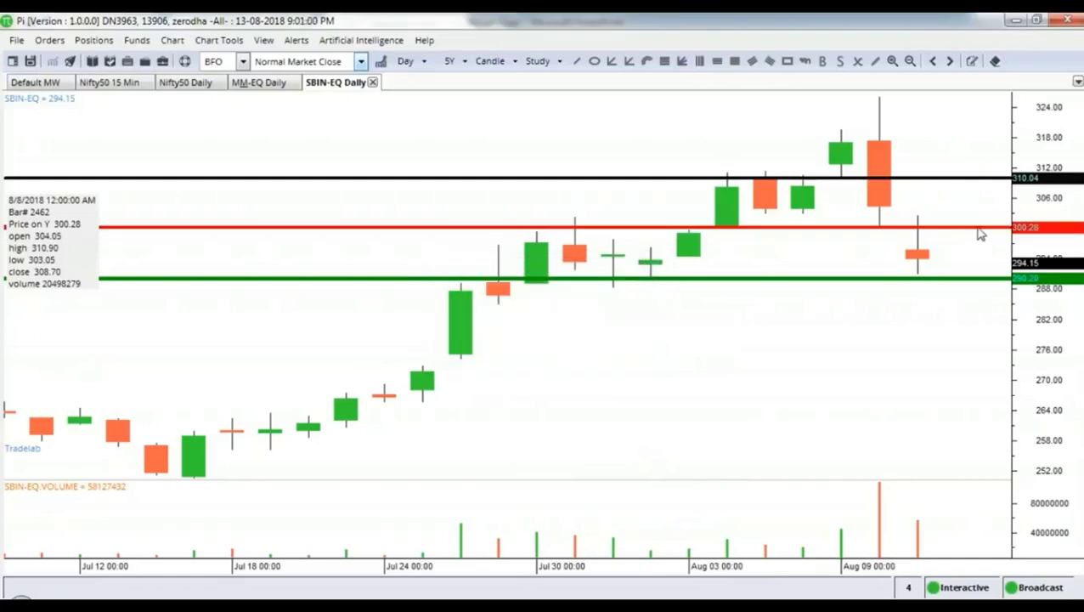
Step: Change the black 310 line on the SBIN chart to a value of 260 and colour it dark green
double_click(962, 180)
left_click_drag(586, 308, 655, 310)
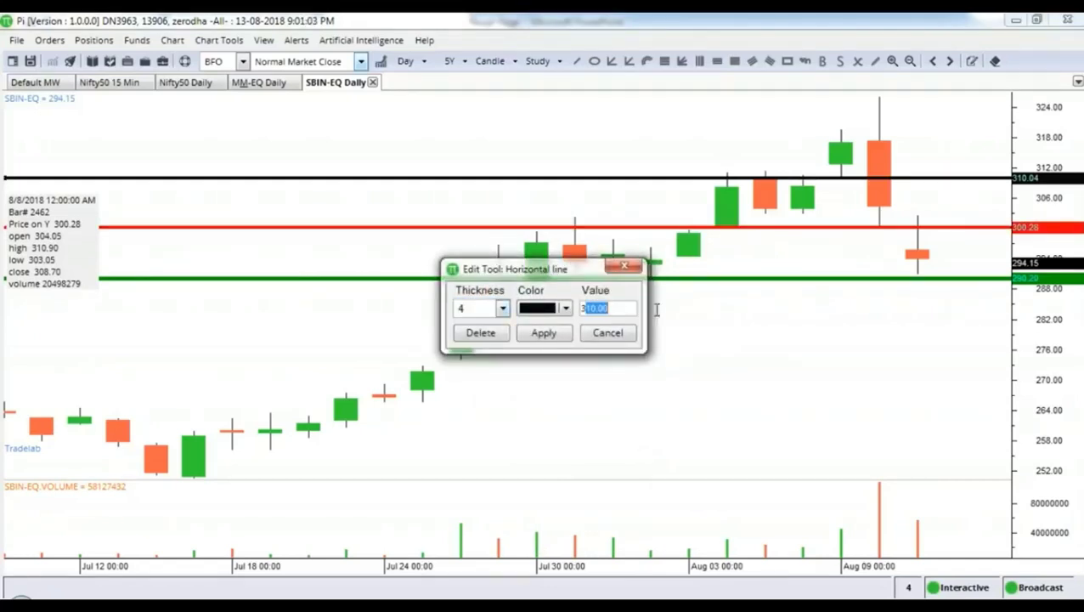
key("BackSpace")
key("BackSpace")
type("260")
left_click(566, 309)
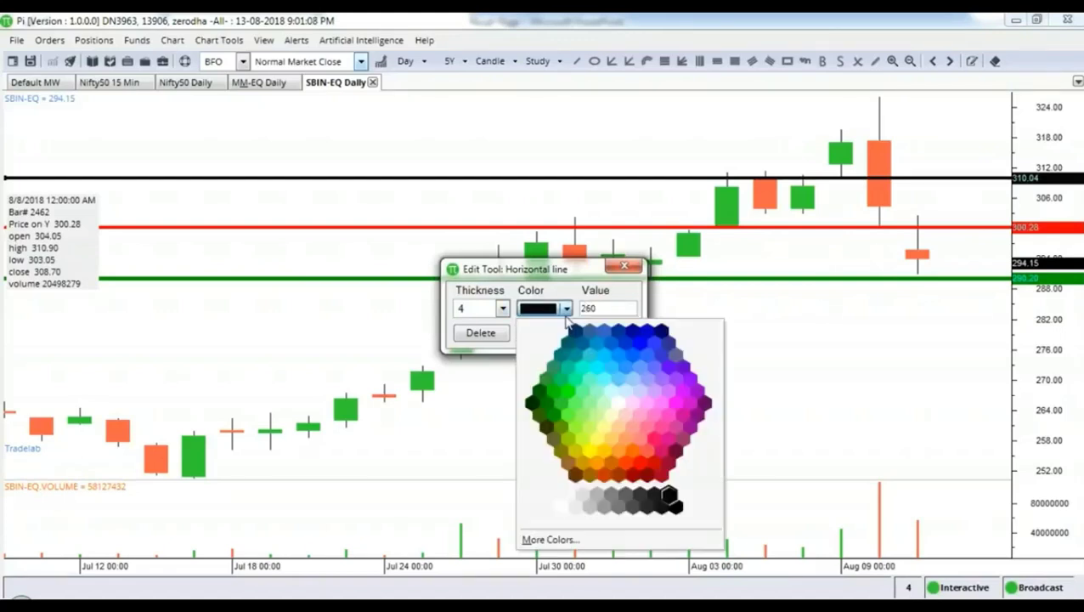
left_click(550, 414)
left_click(553, 337)
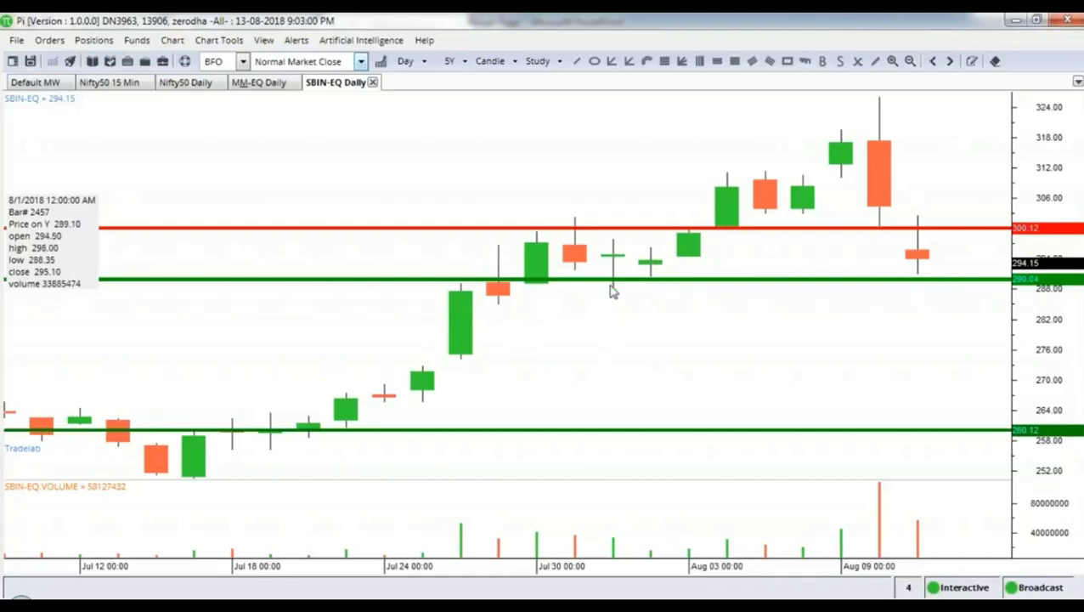
Step: Shift the upper green line slightly lower on the SBIN chart, and set its thickness to 5 and its value to 291
left_click_drag(606, 280, 625, 284)
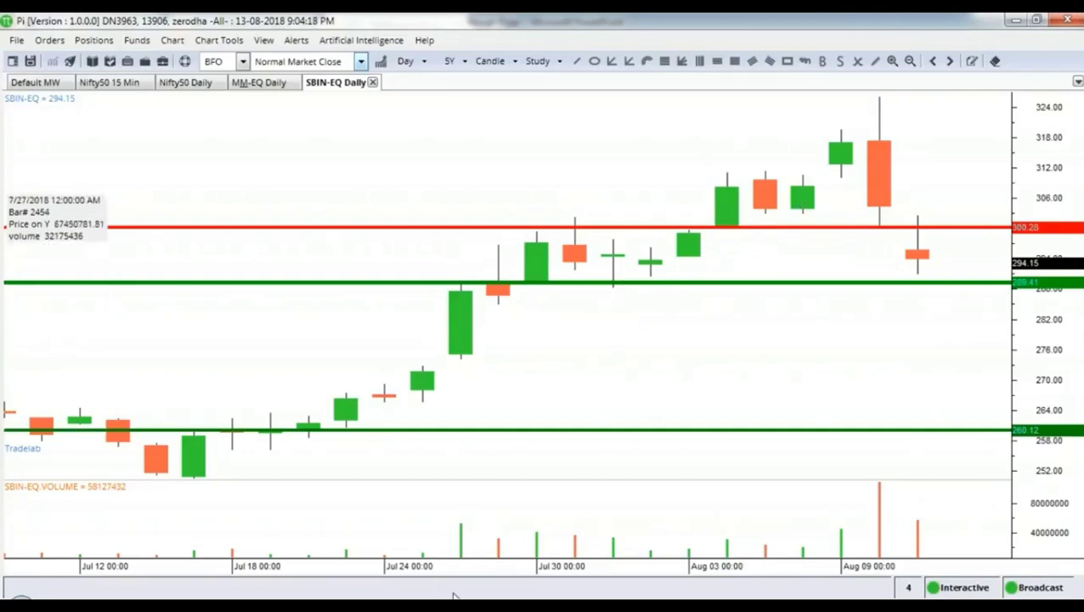
double_click(773, 284)
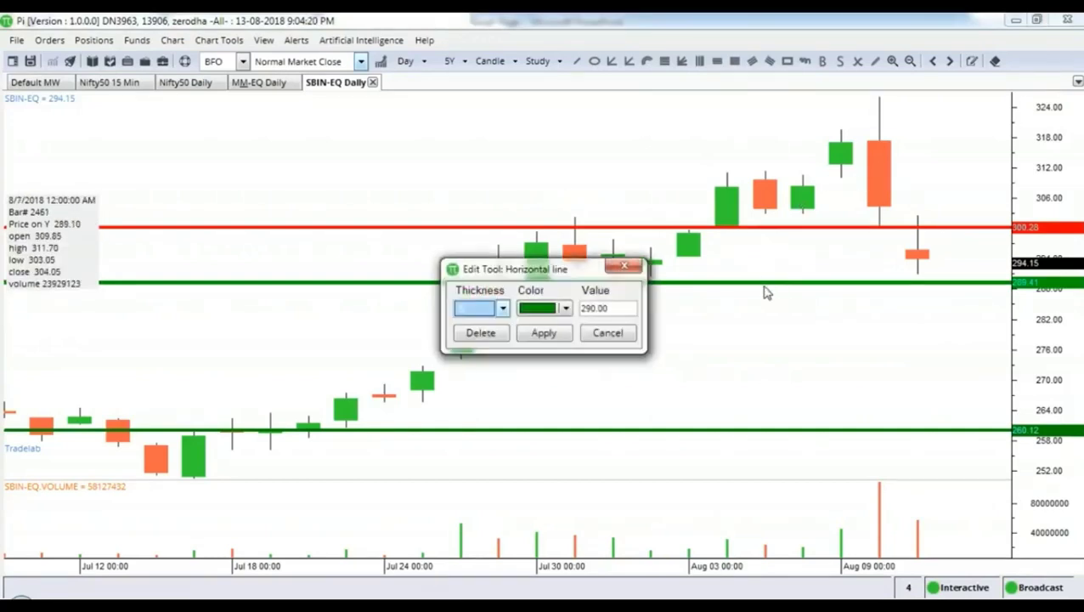
left_click(624, 266)
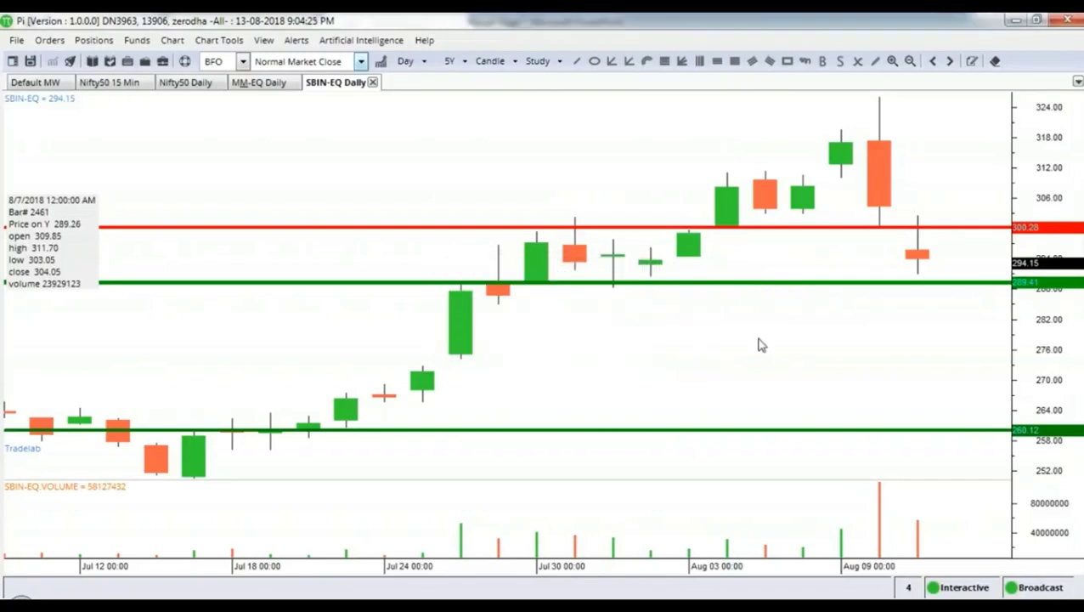
double_click(741, 284)
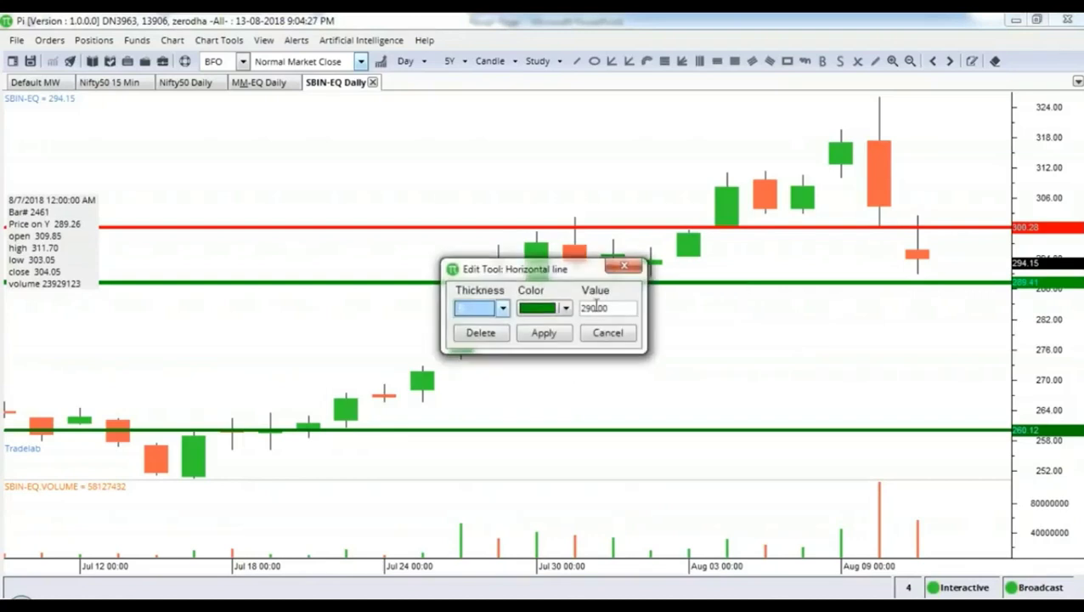
type("5")
left_click_drag(593, 308, 643, 315)
type("1")
key("Return")
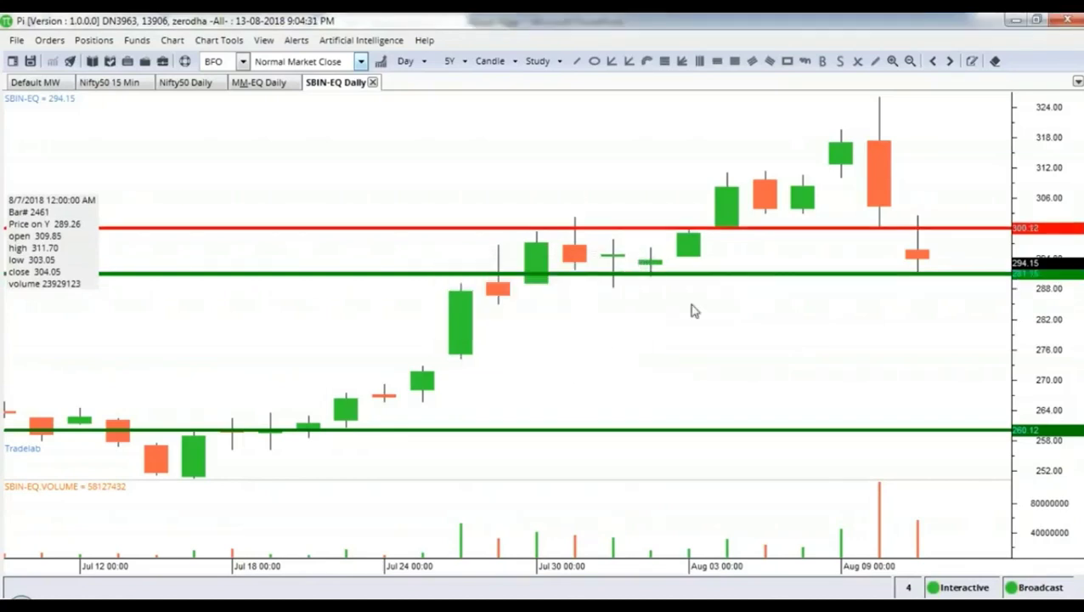
Step: Set the upper green line's value to 290 and apply it to the SBIN chart
double_click(848, 274)
left_click_drag(593, 309, 622, 308)
type("0")
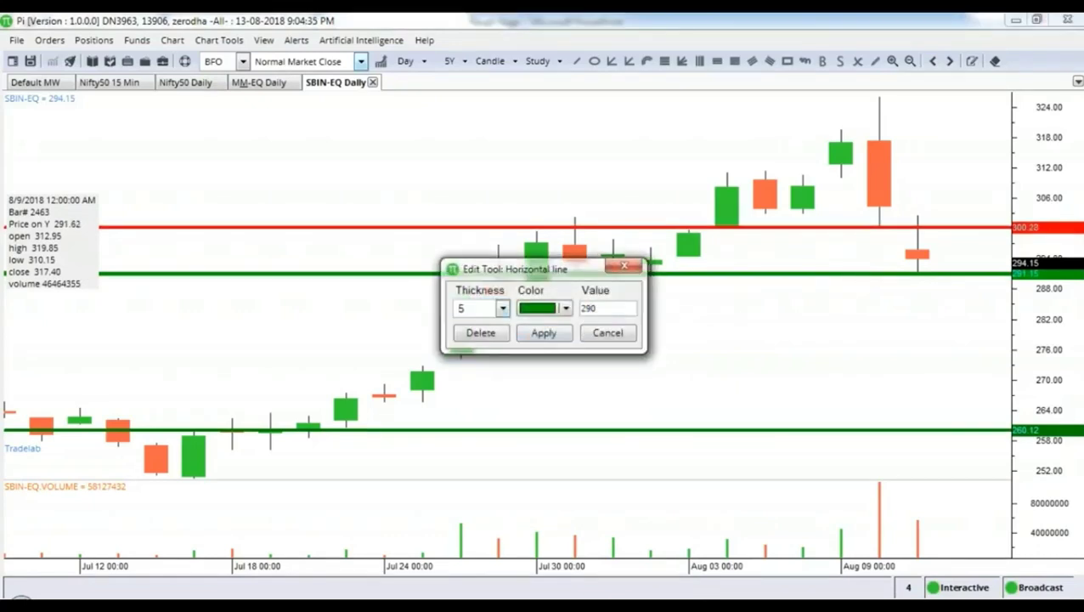
left_click(545, 333)
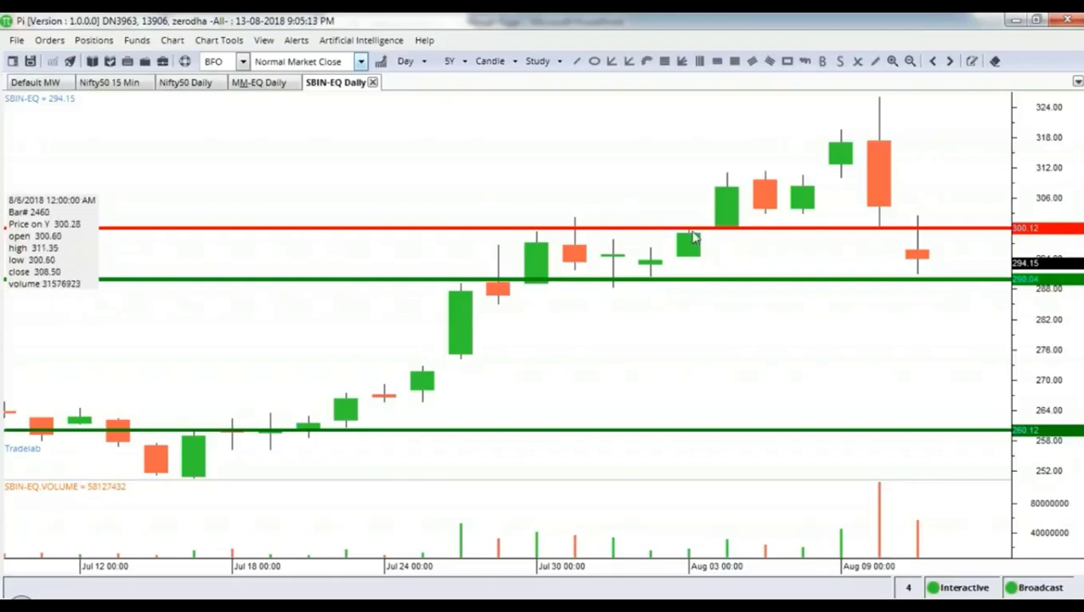
Step: Insert a horizontal line on the SBIN chart at 310 with thickness 4 and red colour
right_click(925, 160)
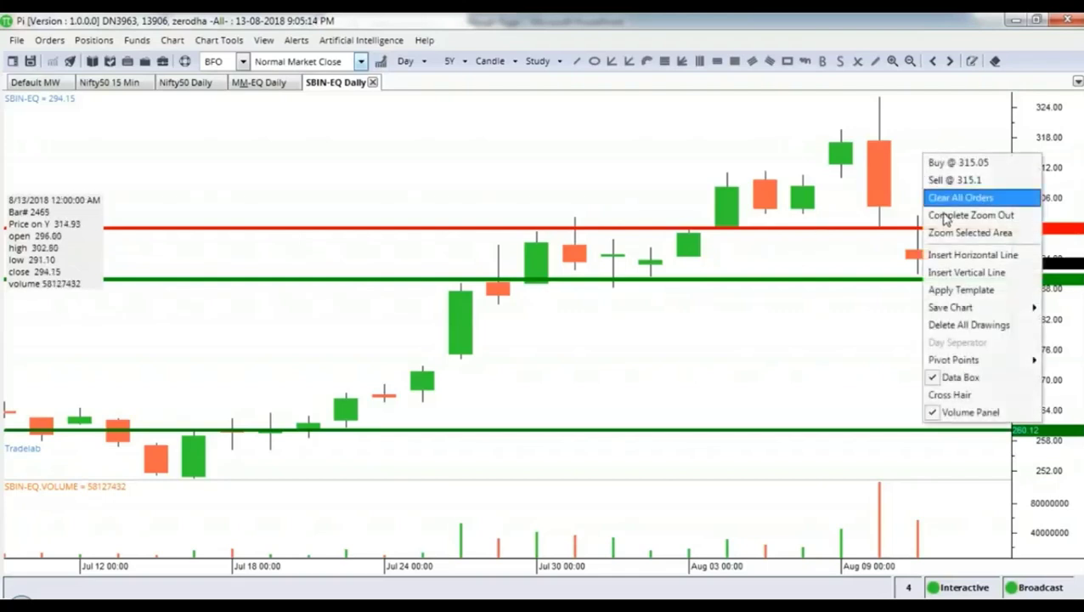
left_click(968, 252)
double_click(947, 159)
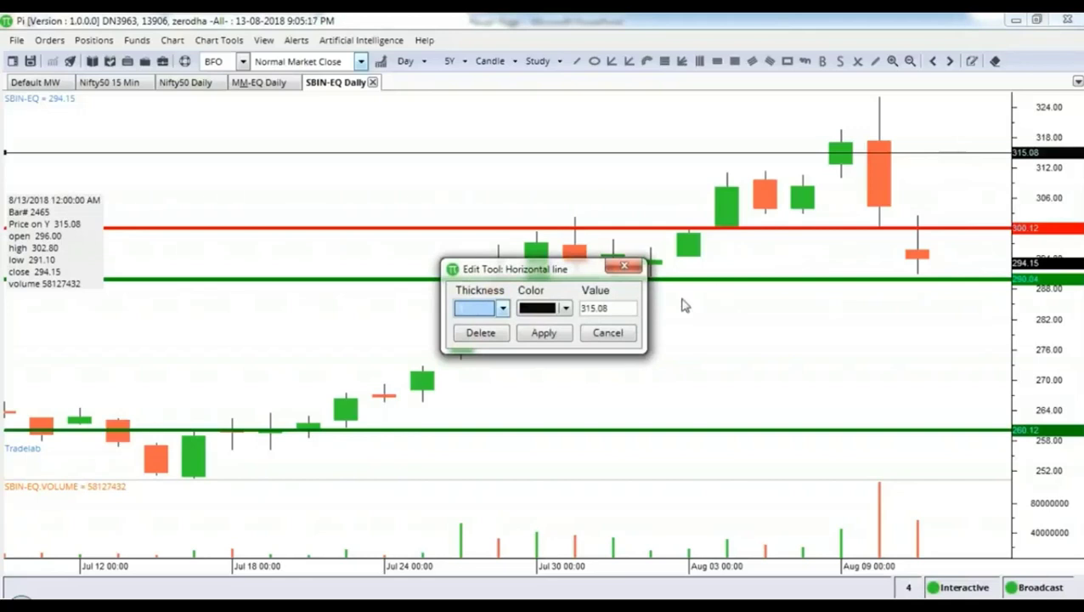
double_click(589, 310)
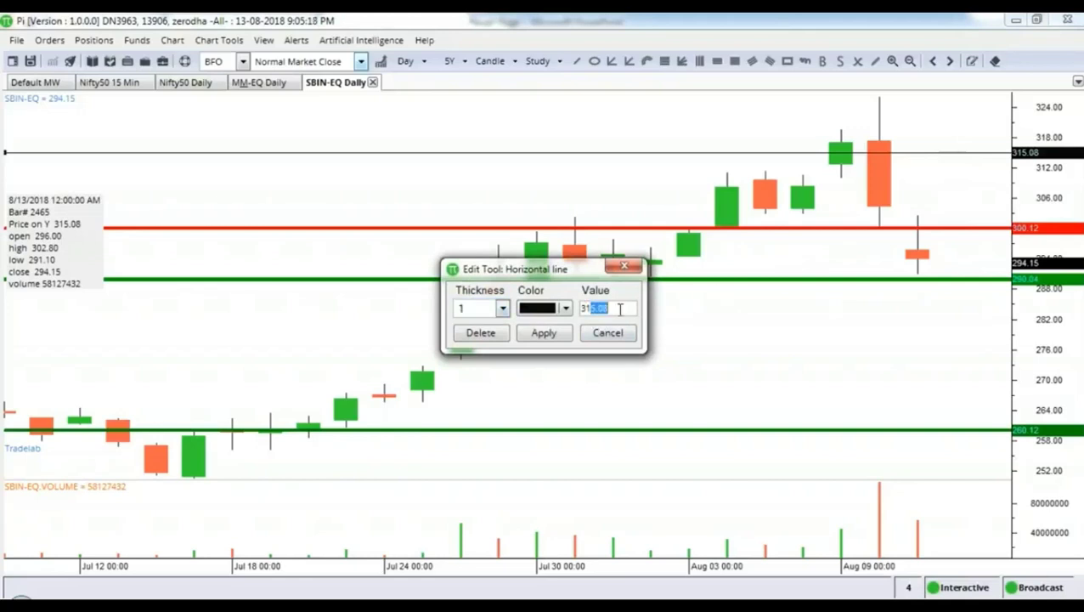
type("310")
left_click(502, 308)
left_click(467, 378)
left_click(565, 308)
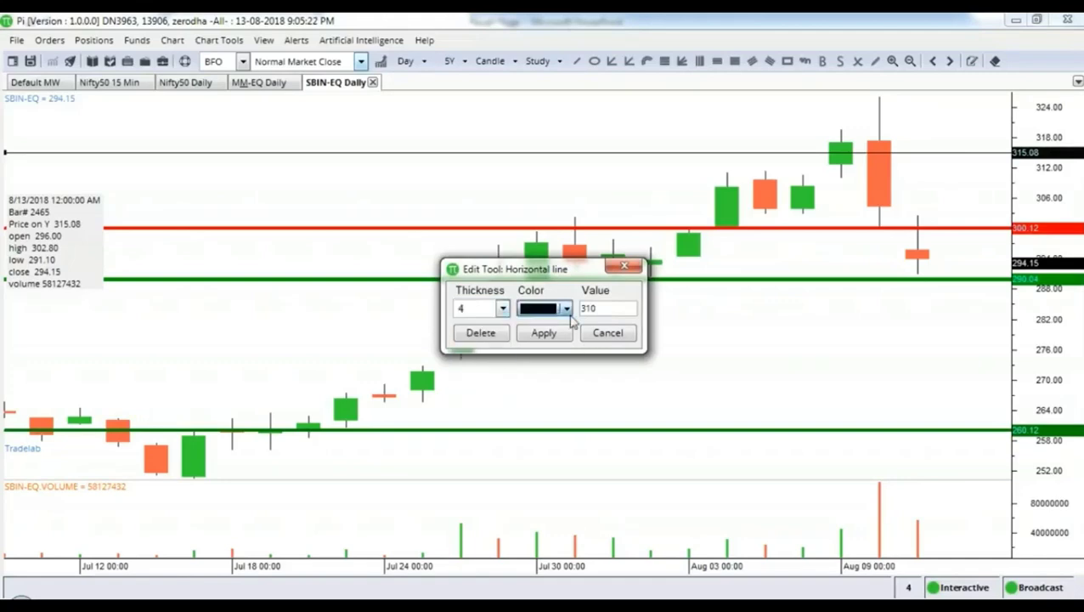
left_click(586, 381)
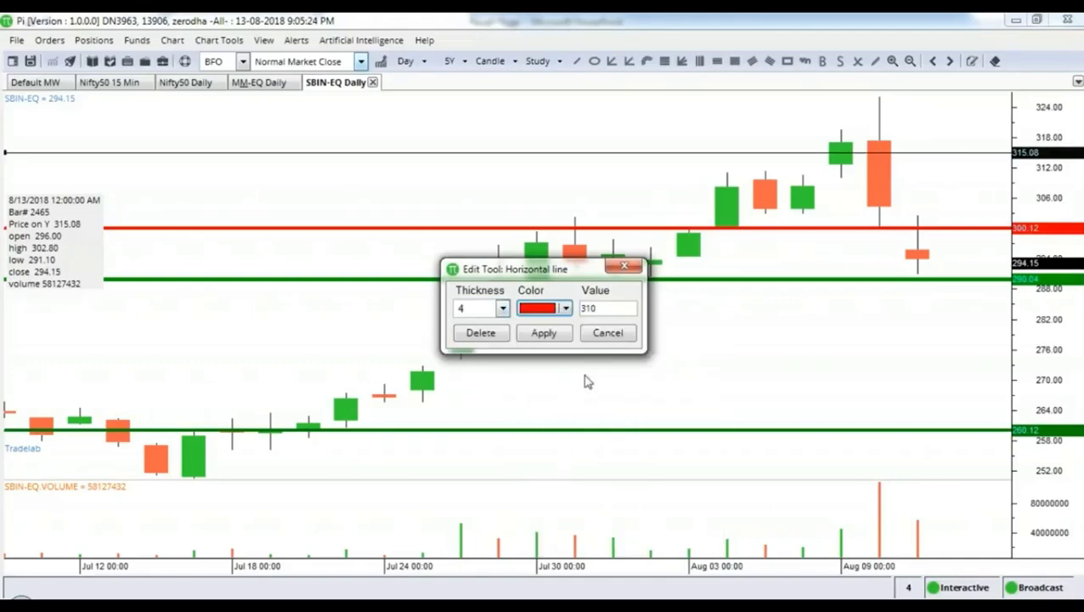
left_click(544, 332)
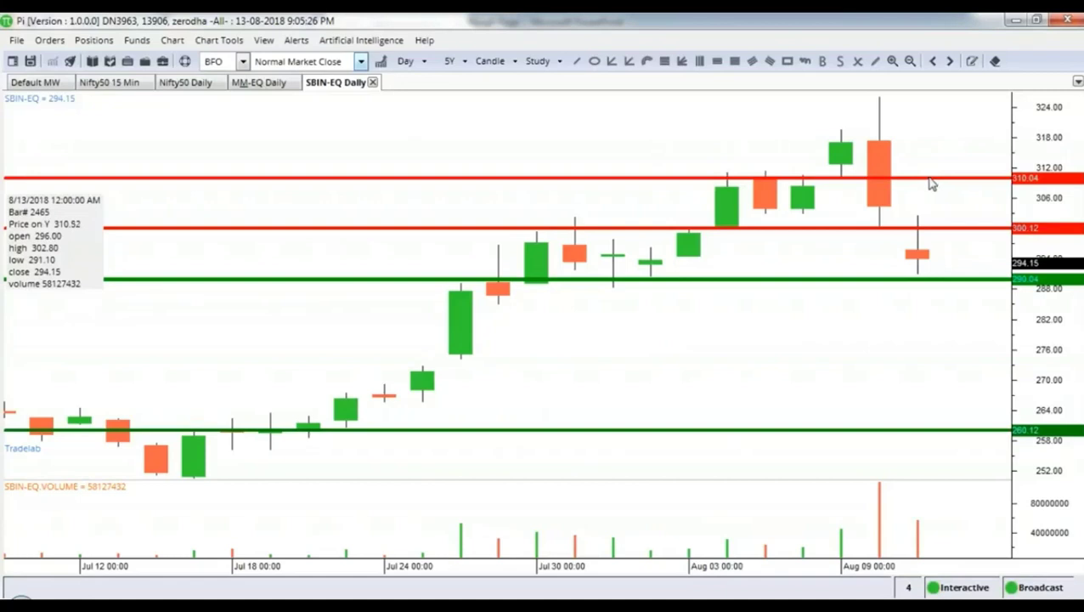
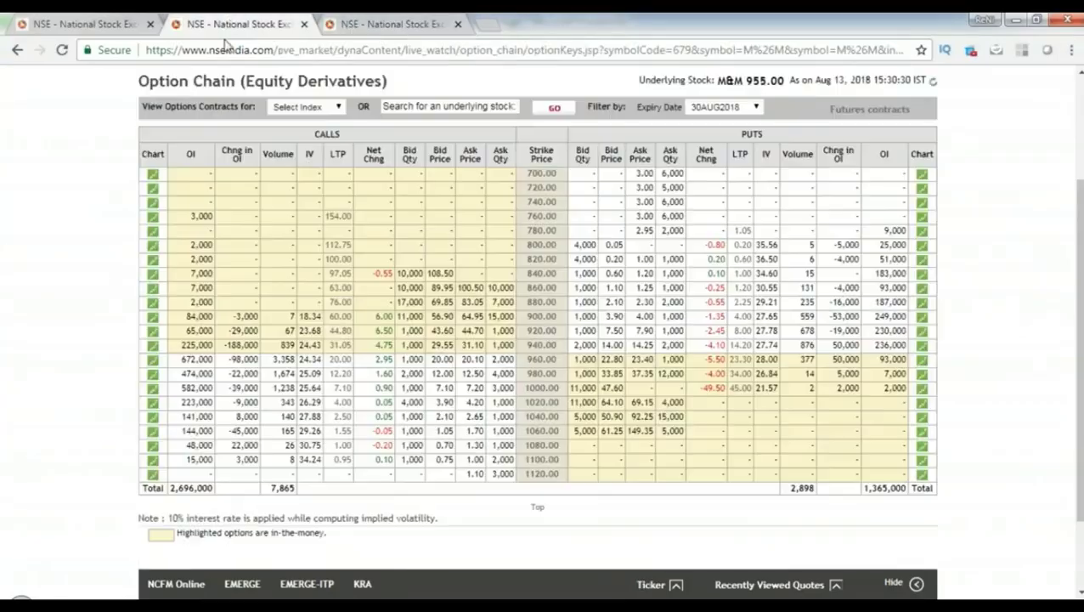
Step: Switch to the SBIN price-history table on the NSE site and compare it with the SBIN daily chart in Pi
left_click(232, 27)
left_click(102, 22)
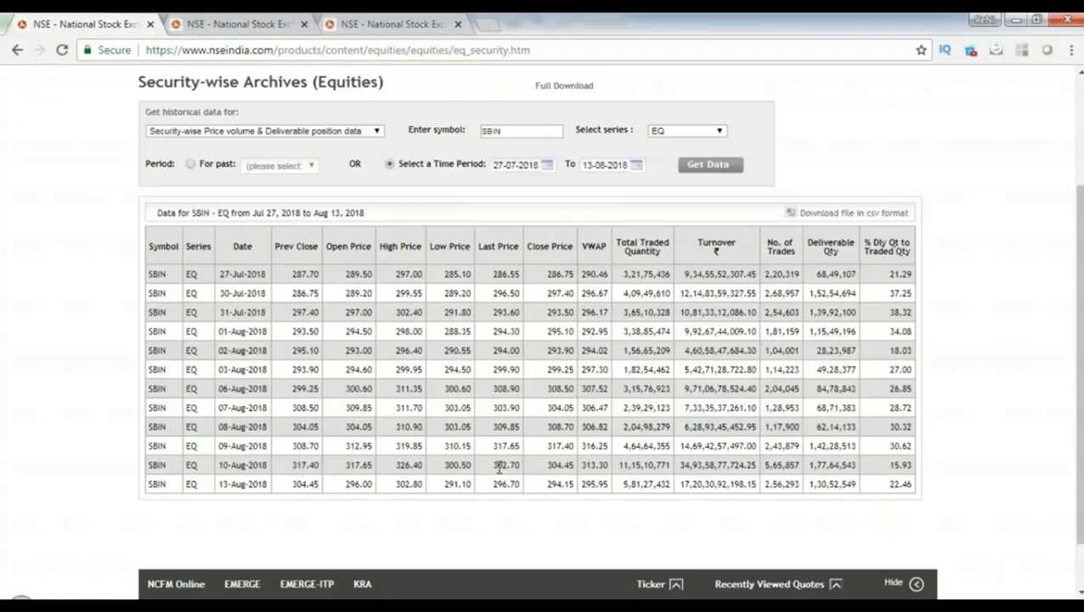
key("alt+Tab")
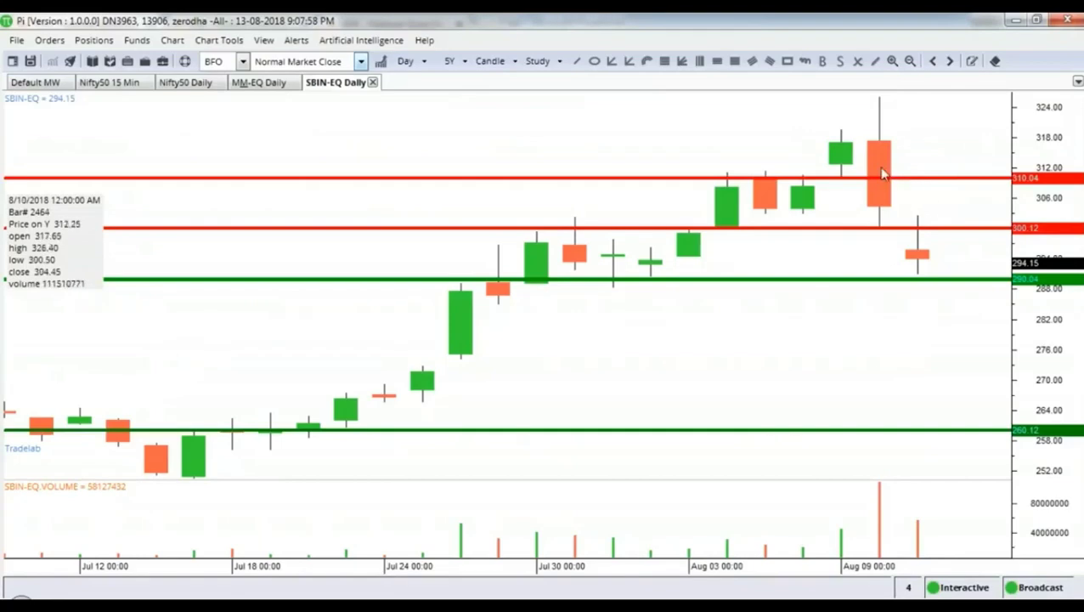
mouse_move(102, 604)
left_click(102, 531)
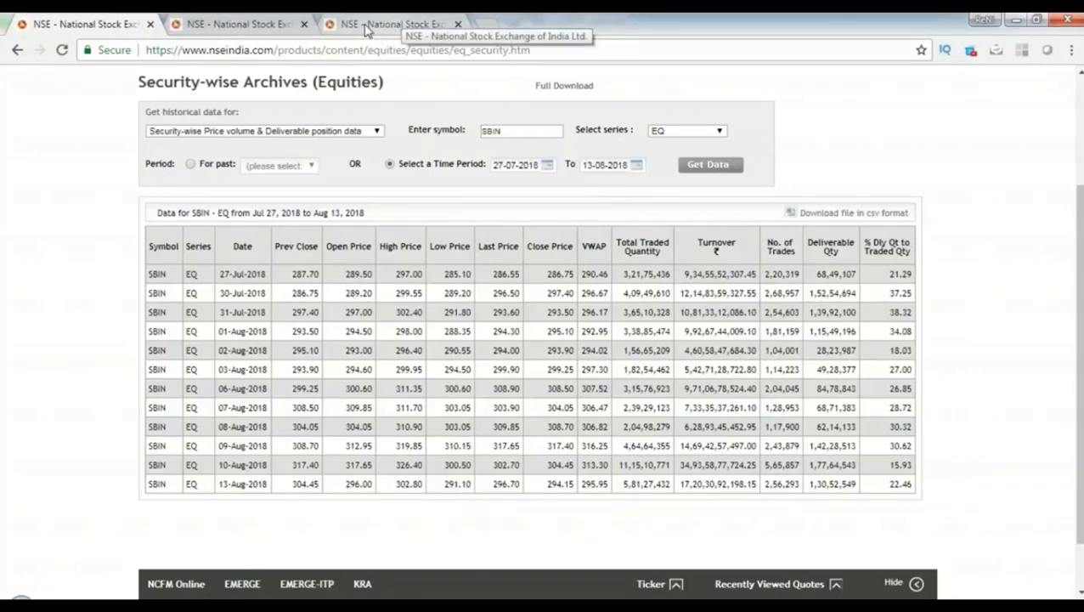
Step: Switch back to Pi and delete the red 300 horizontal line from the SBIN daily chart
mouse_move(504, 604)
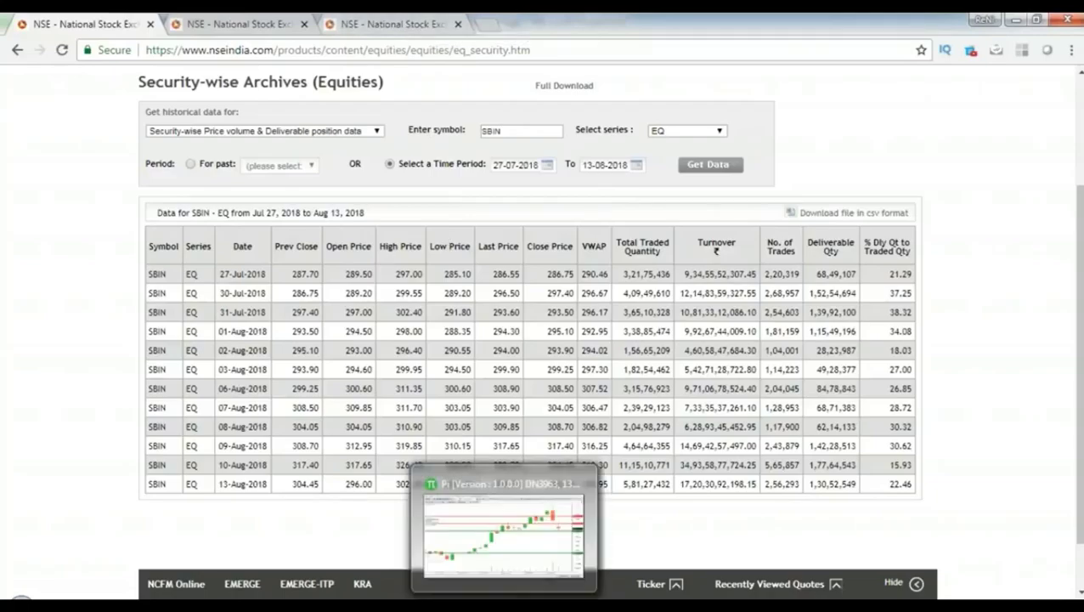
left_click(504, 531)
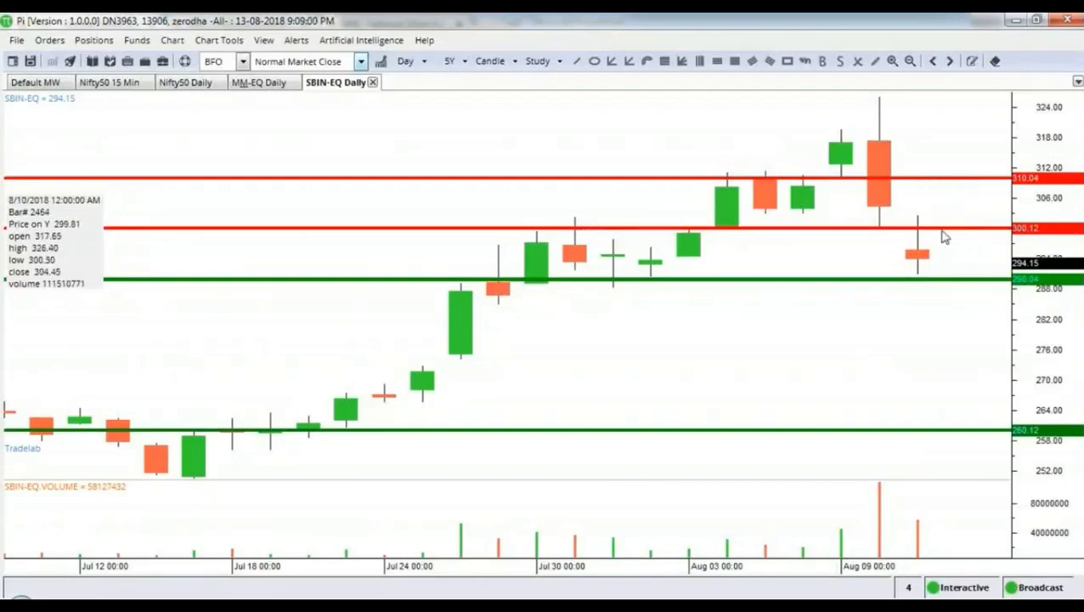
double_click(973, 229)
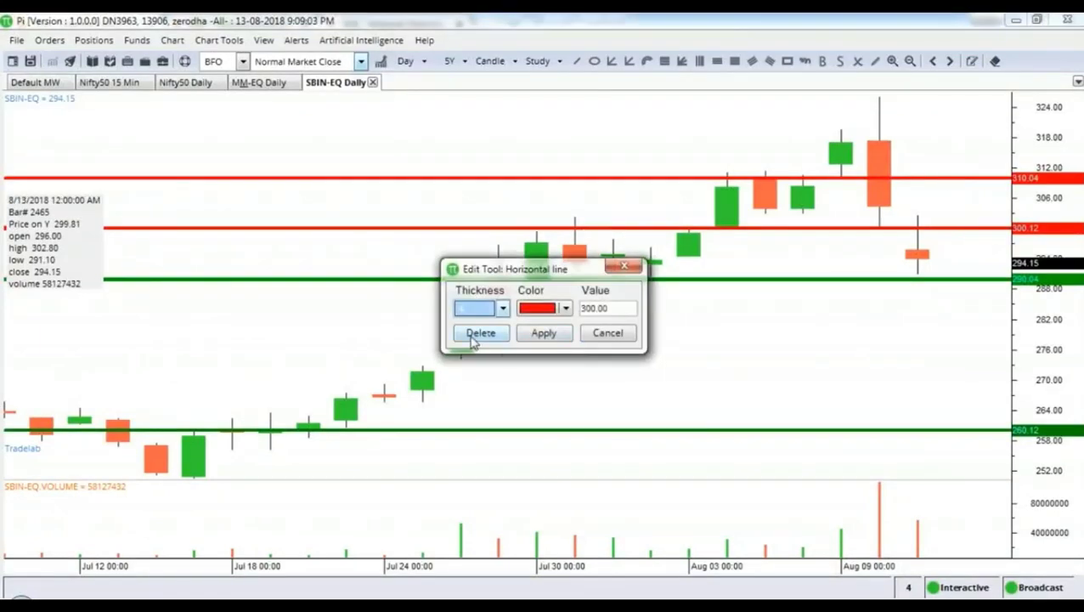
left_click(475, 335)
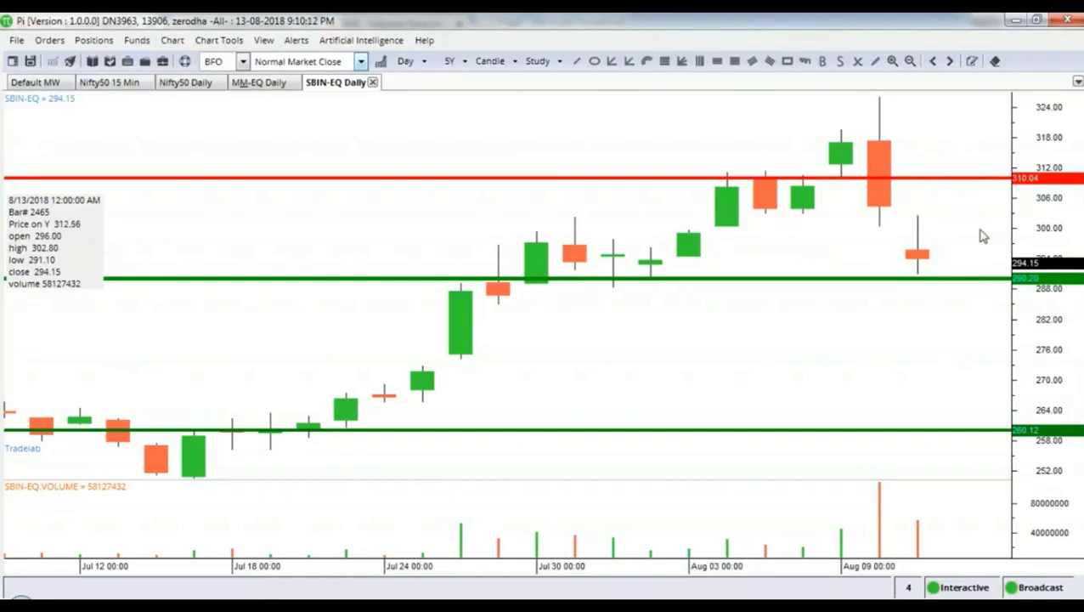
Step: Insert a horizontal line on the SBIN daily chart at 320 with thickness 4 and red colour
right_click(908, 124)
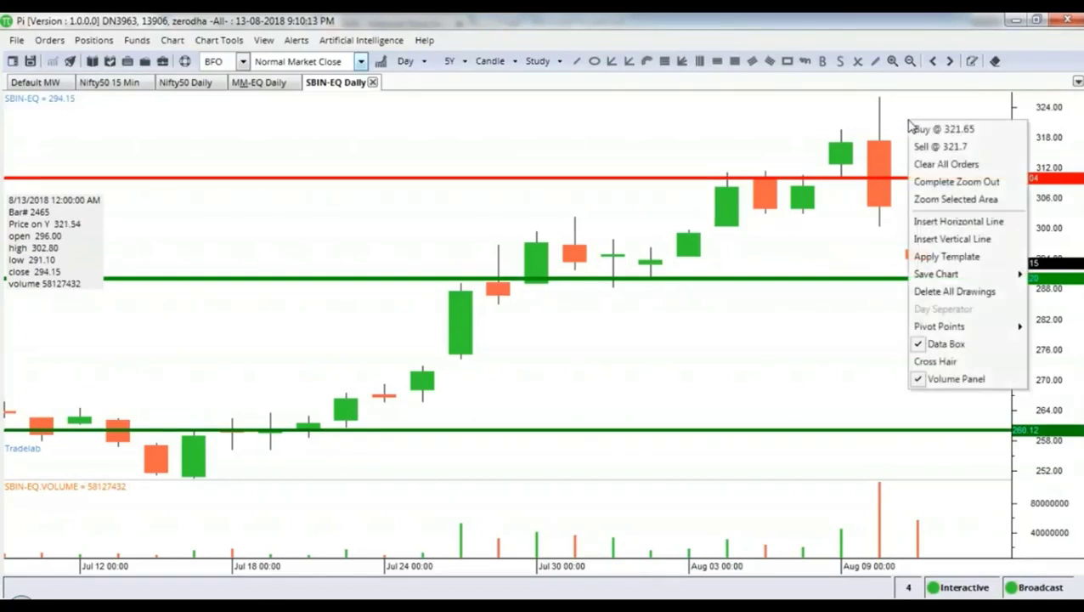
left_click(962, 223)
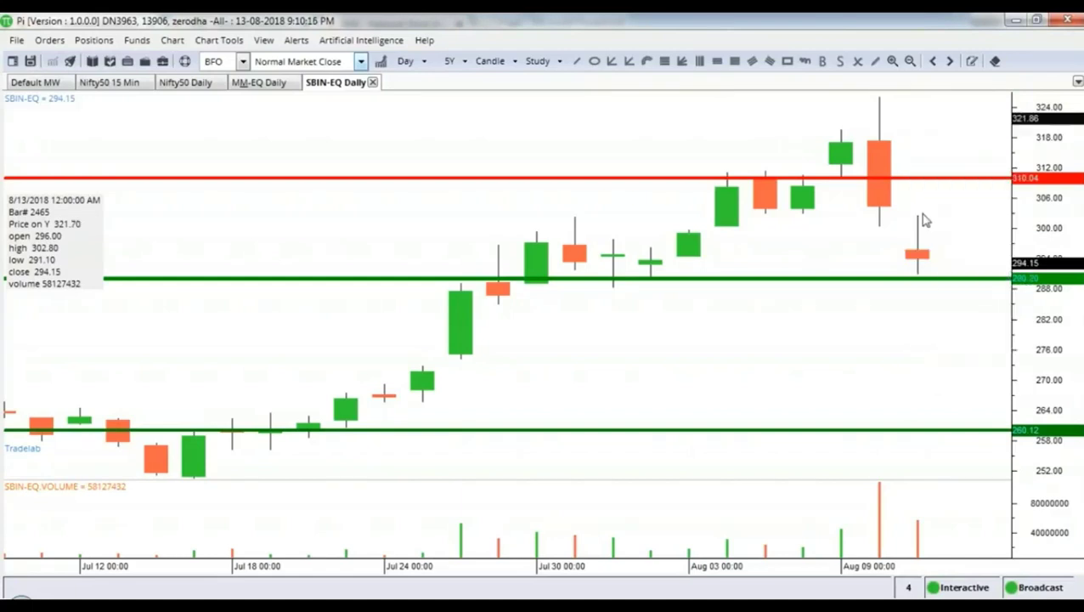
double_click(943, 121)
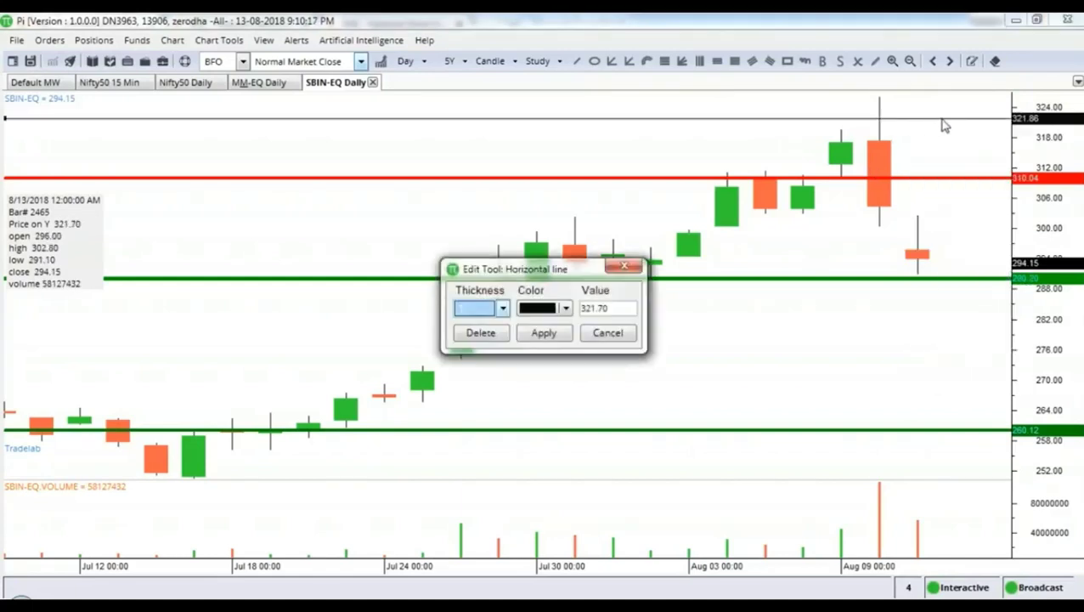
left_click(503, 308)
left_click(480, 376)
left_click(566, 308)
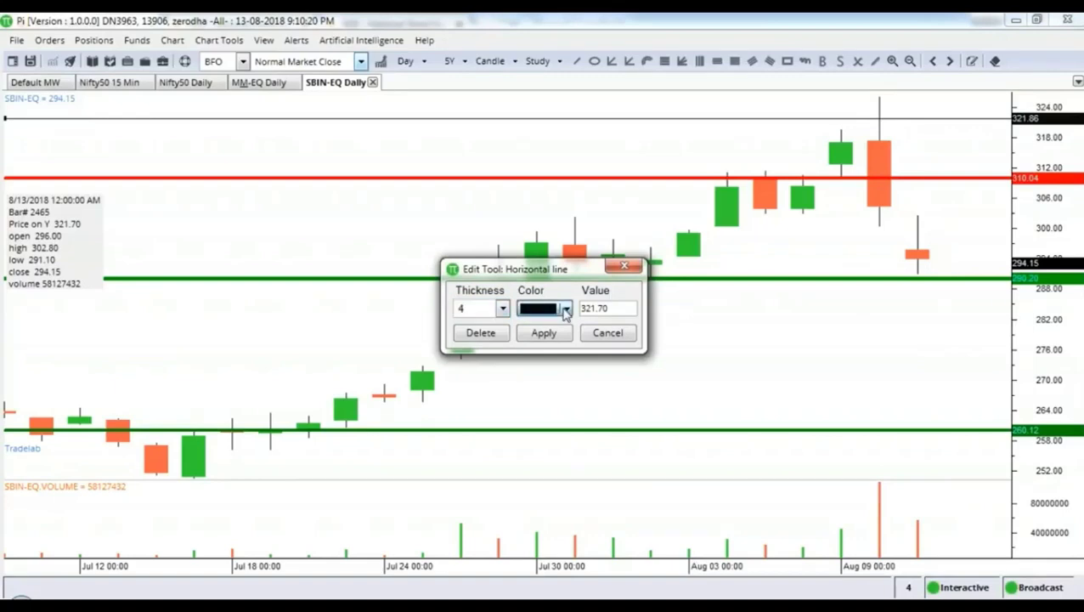
left_click(632, 470)
left_click_drag(591, 309, 653, 314)
type("0.12")
key("Return")
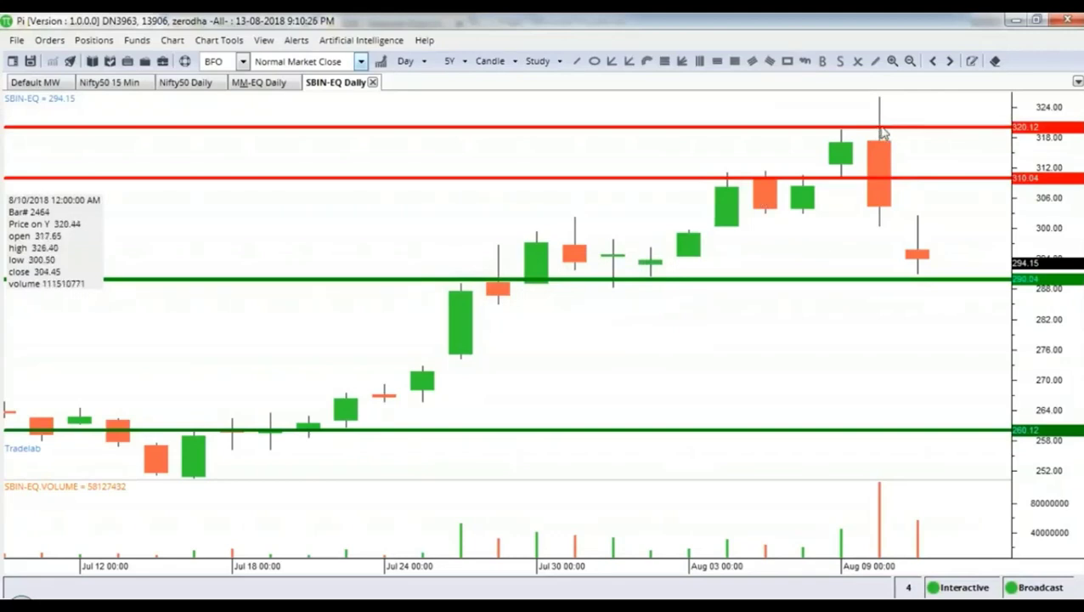
Step: Change the colour of the 320 line on the SBIN daily chart to dark green
double_click(924, 129)
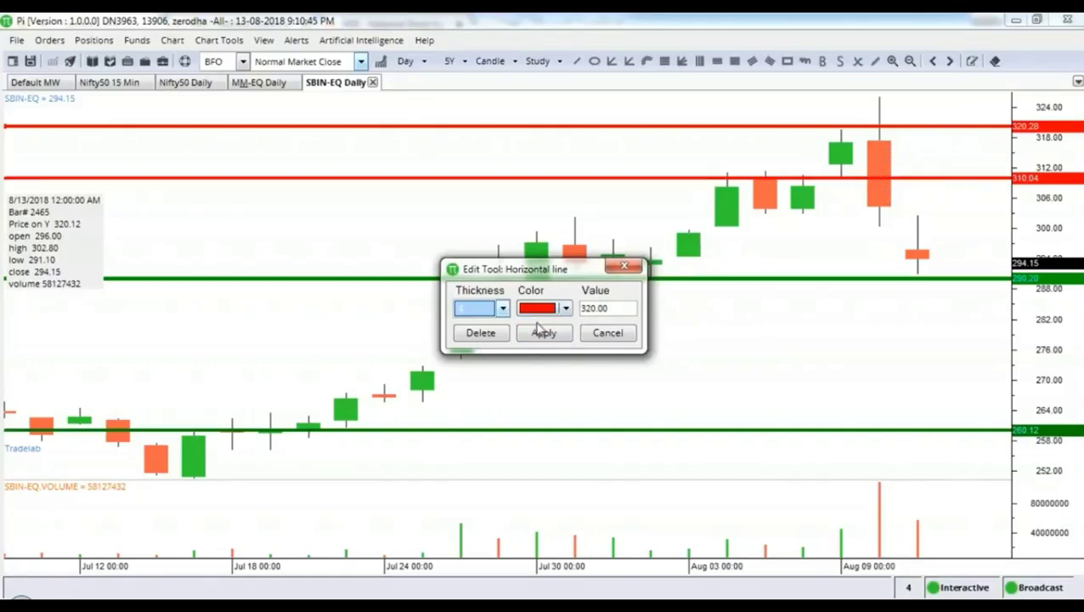
left_click(566, 315)
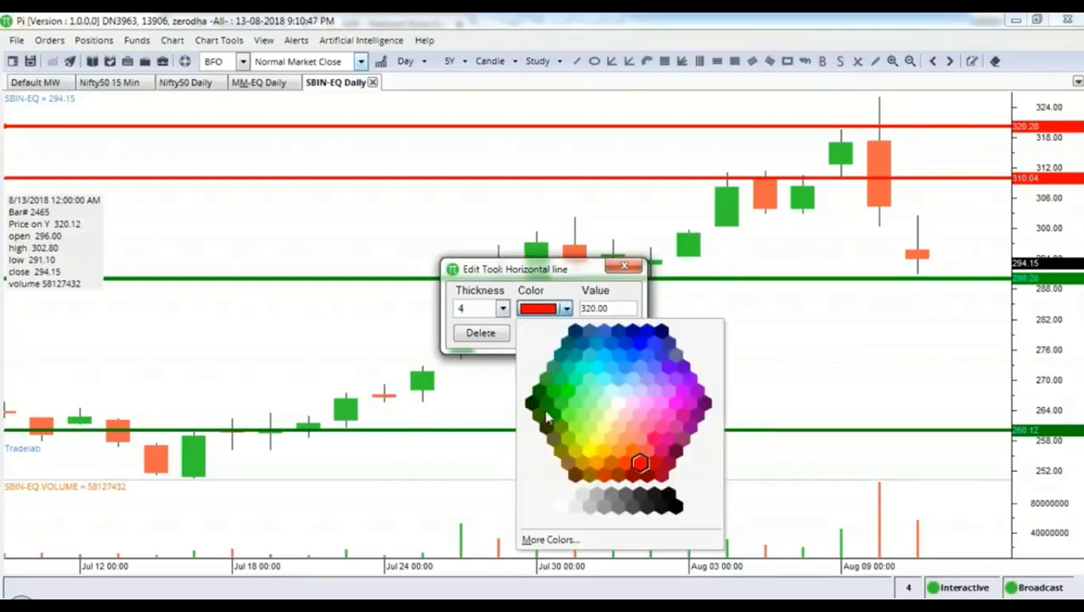
left_click(544, 412)
left_click(543, 336)
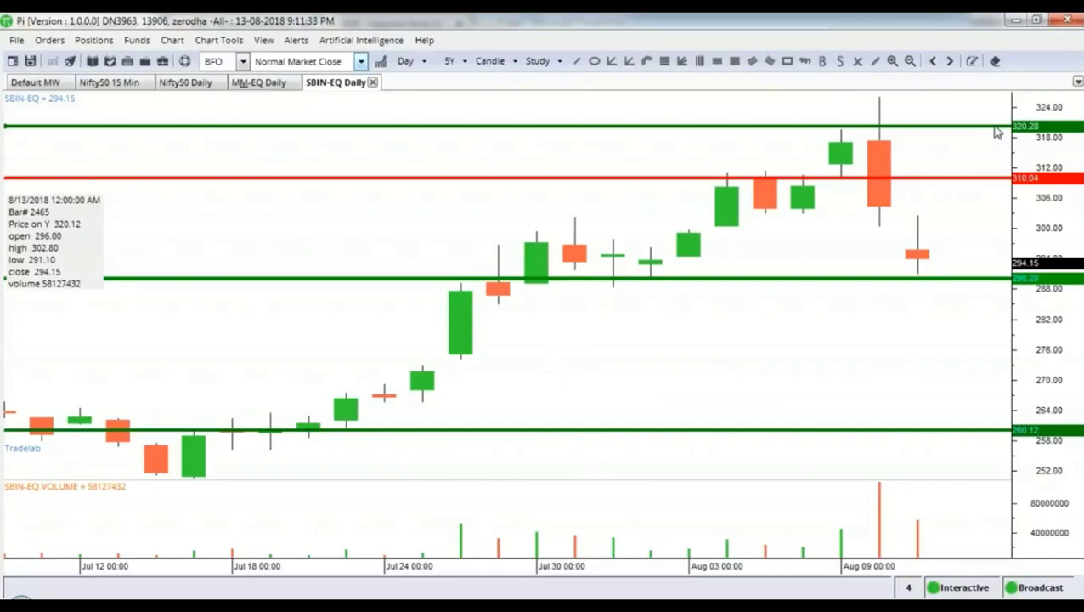
Step: Draw a freehand price path bouncing twice off the 290 line and ending in an upward arrow above 320
left_click(806, 63)
left_click_drag(605, 261, 614, 270)
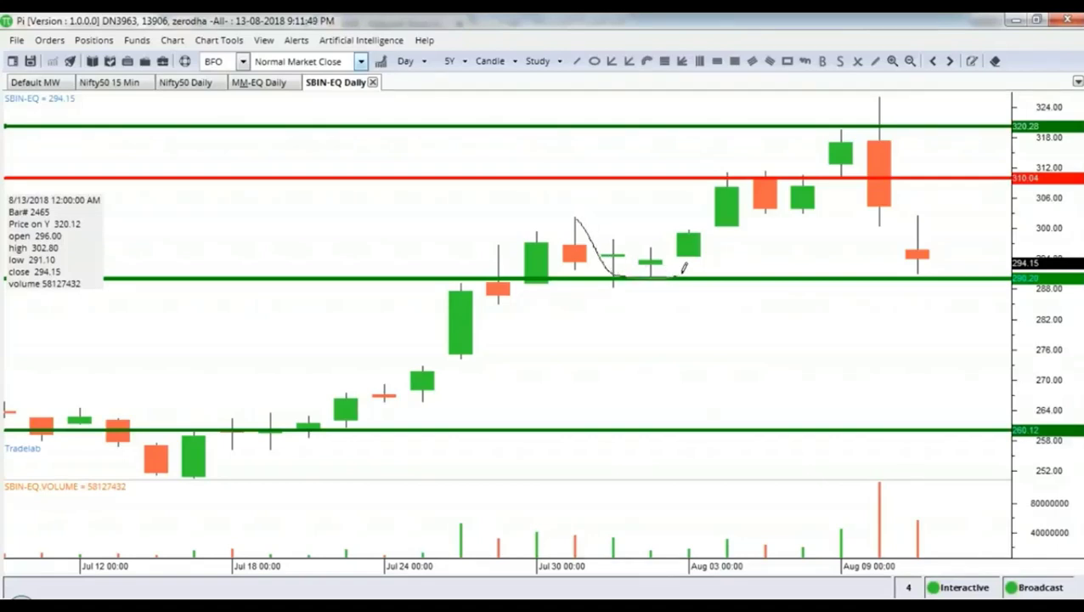
mouse_move(683, 268)
left_mouse_down()
mouse_move(797, 219)
mouse_move(868, 164)
left_mouse_up()
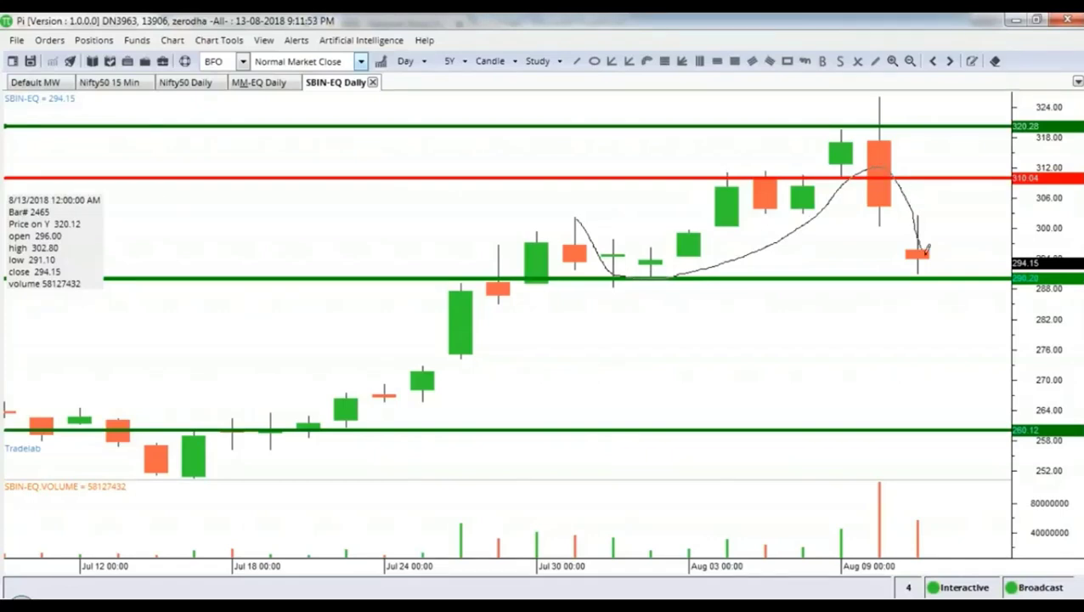
left_click_drag(950, 274, 1011, 102)
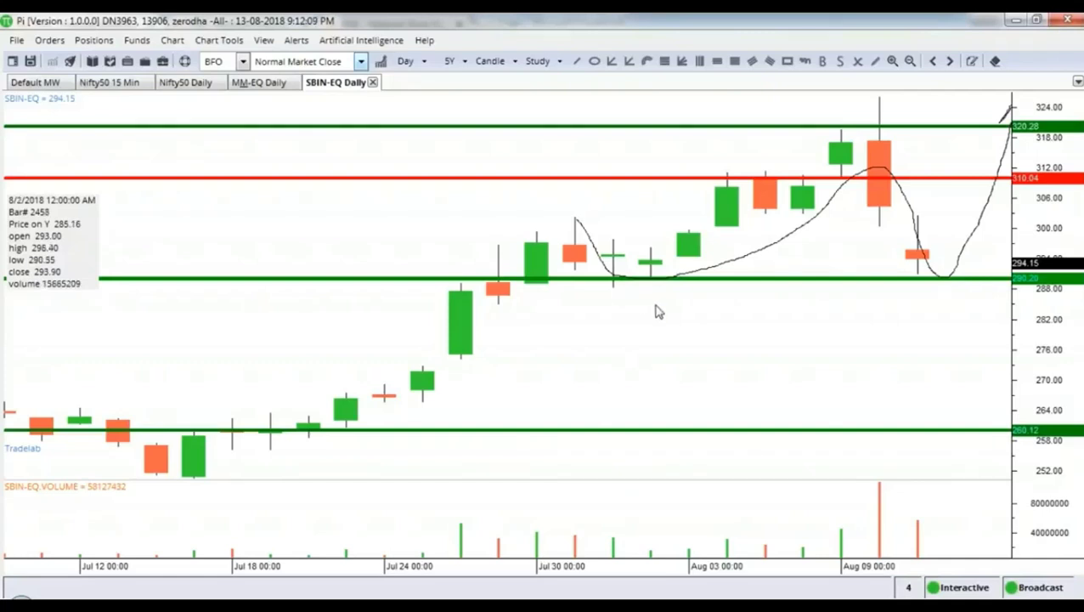
Step: Insert a horizontal line on the SBIN daily chart at the August 1 candle's low, about 288.4
scroll(654, 309, "up", 2)
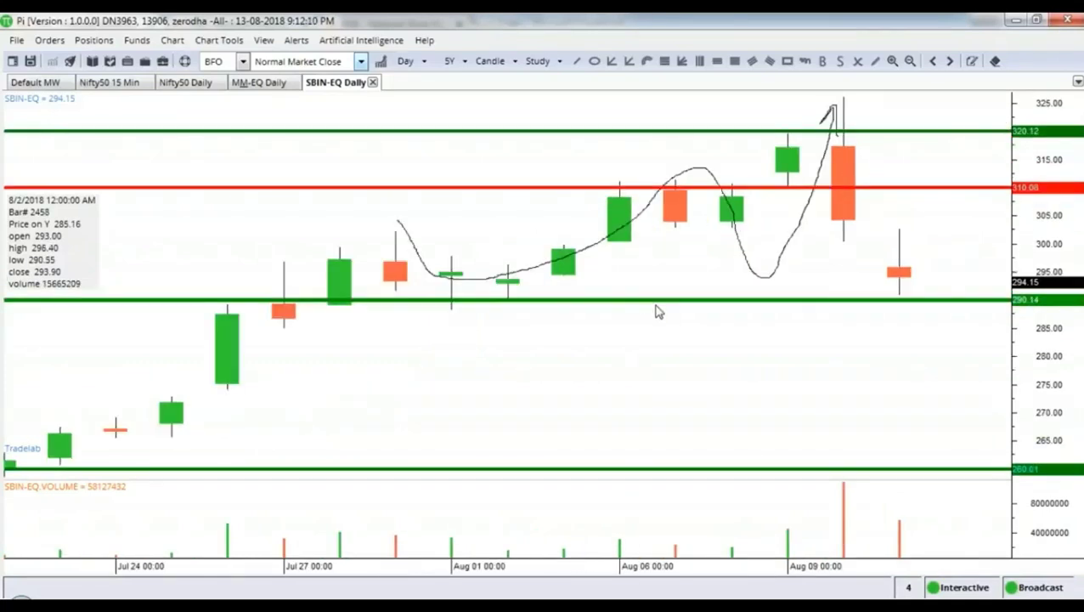
right_click(453, 316)
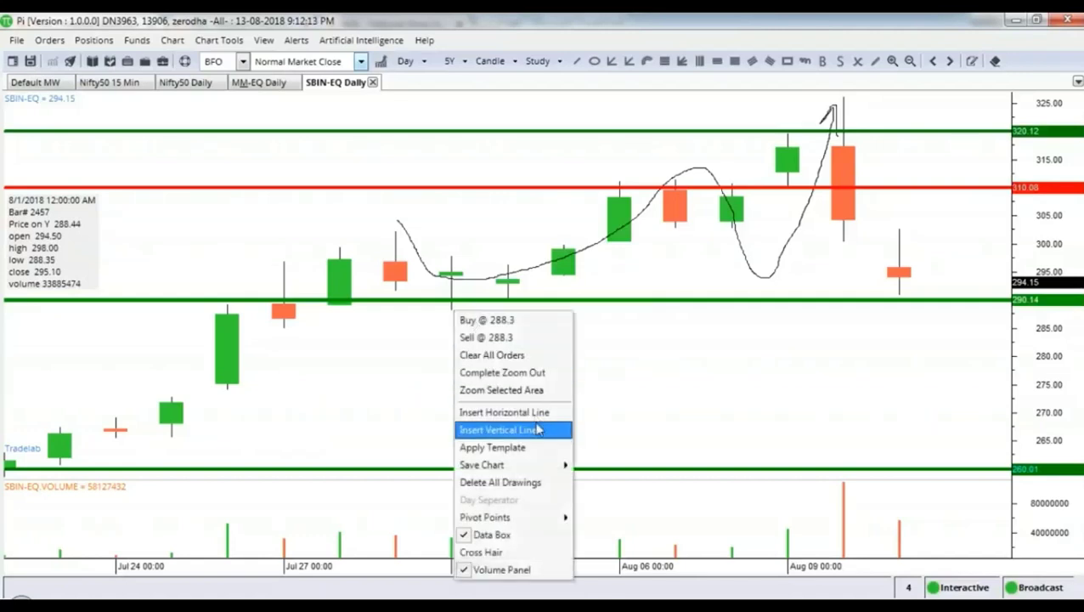
left_click(534, 419)
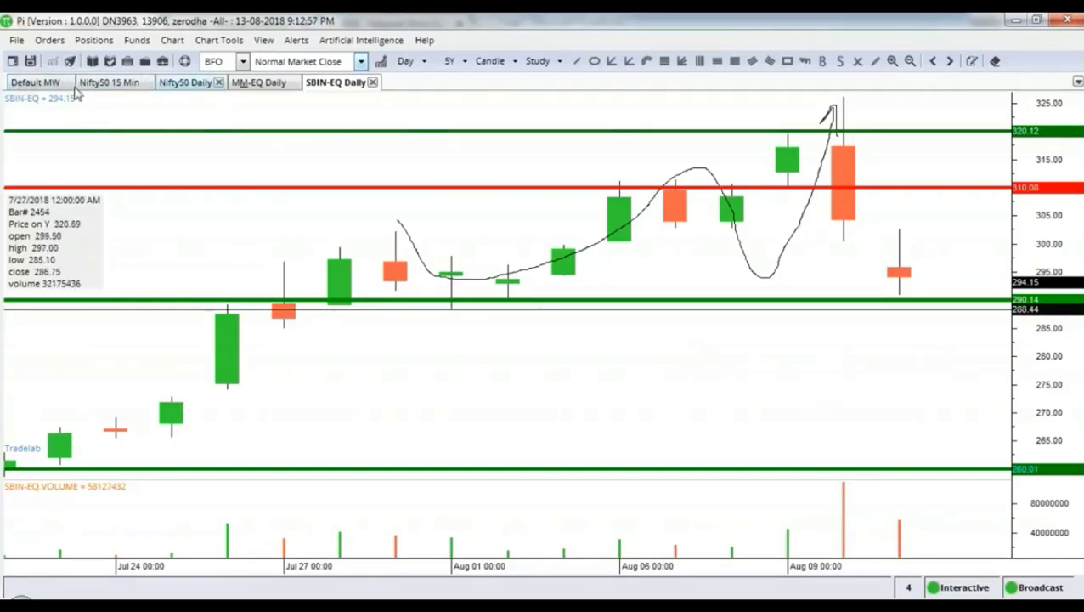
Step: Open a 5-minute chart of SBIN-EQ covering 60 days from the market watch
left_click(18, 84)
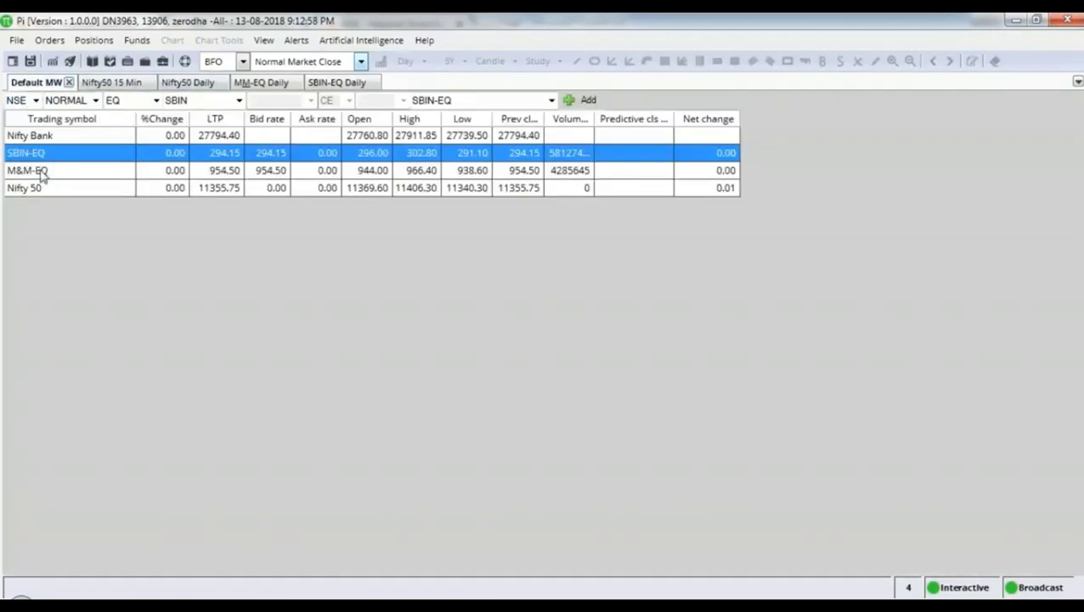
left_click(52, 61)
left_click(425, 264)
left_click(501, 303)
left_click(633, 323)
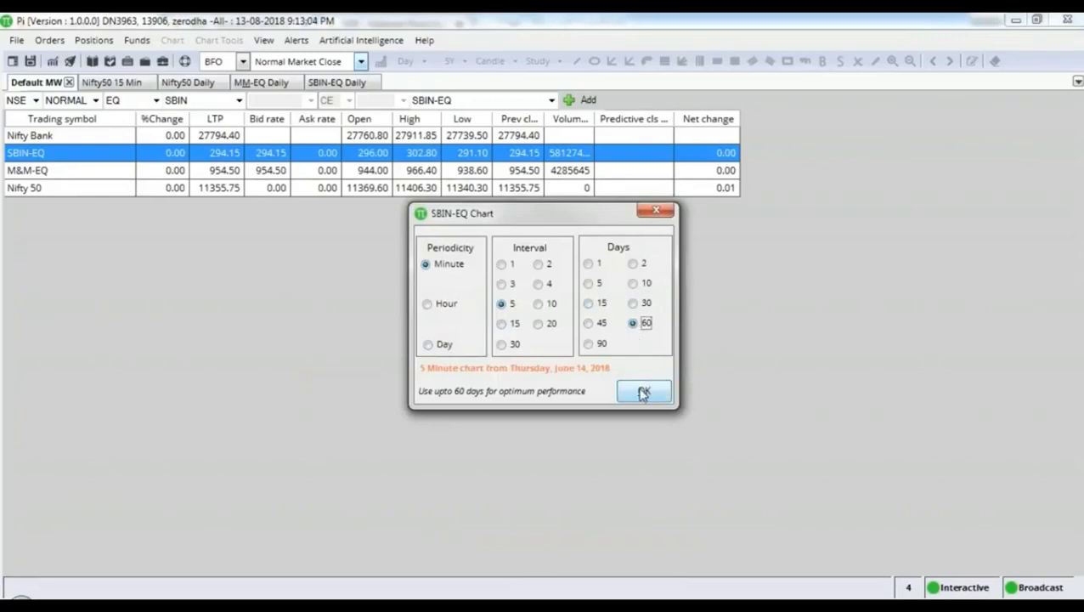
left_click(643, 392)
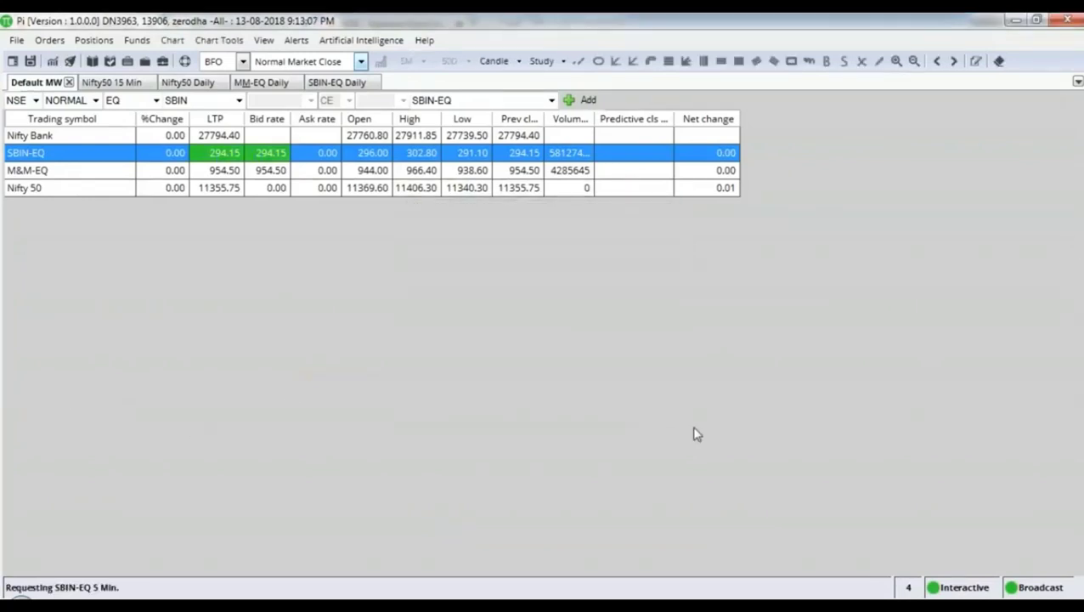
Step: Insert a horizontal line on the SBIN 5-minute chart at the August 1 14:30 candle's low, about 288.5
scroll(709, 363, "up", 10)
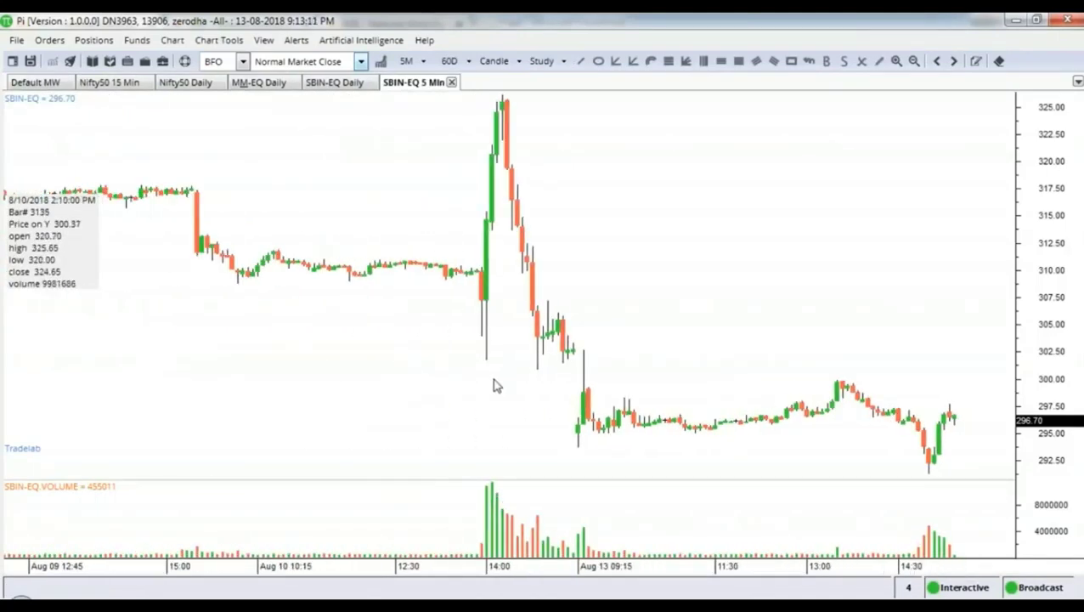
scroll(374, 297, "up", 15)
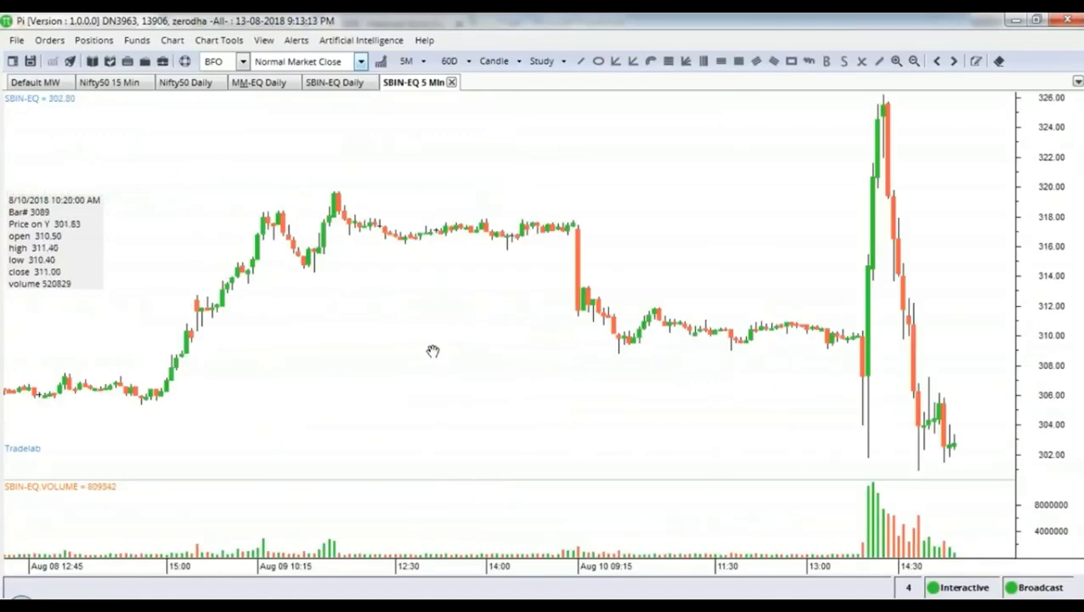
scroll(648, 360, "up", 5)
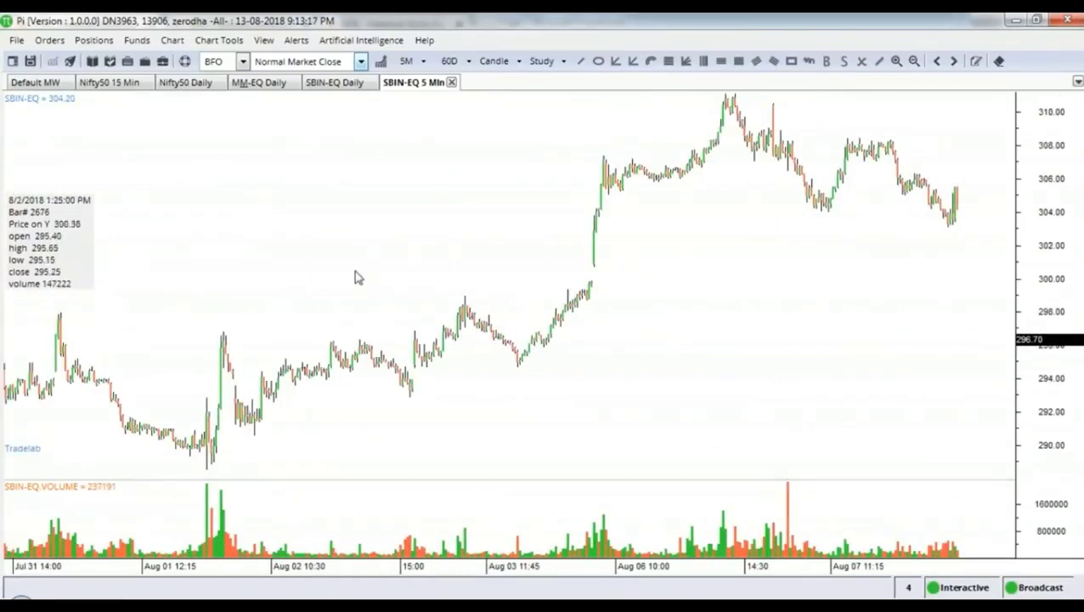
scroll(520, 263, "up", 10)
key("Up")
key("Up")
key("Up")
key("Up")
key("Up")
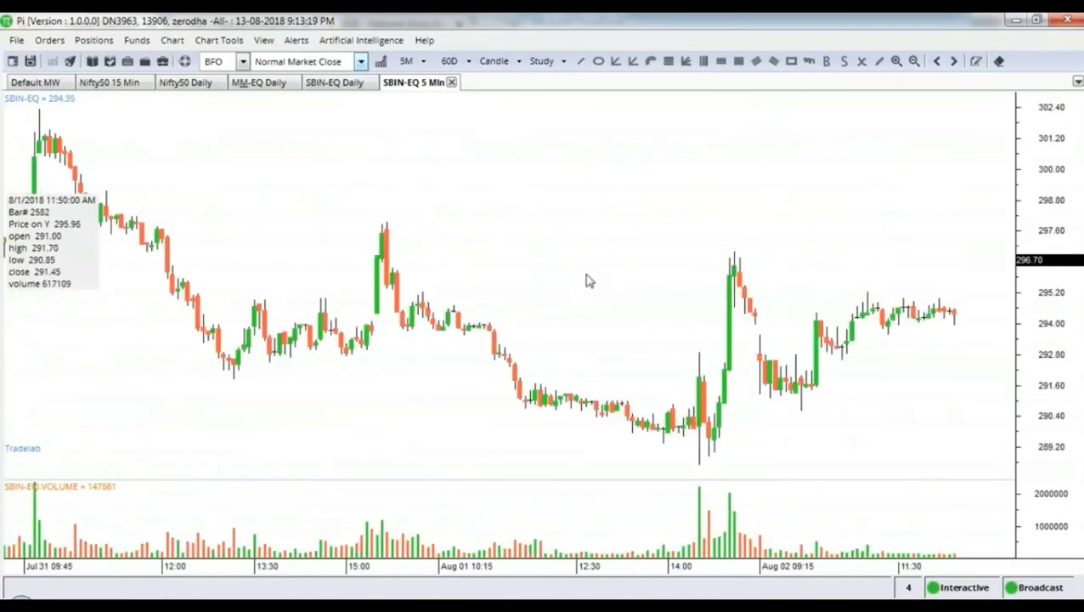
key("Up")
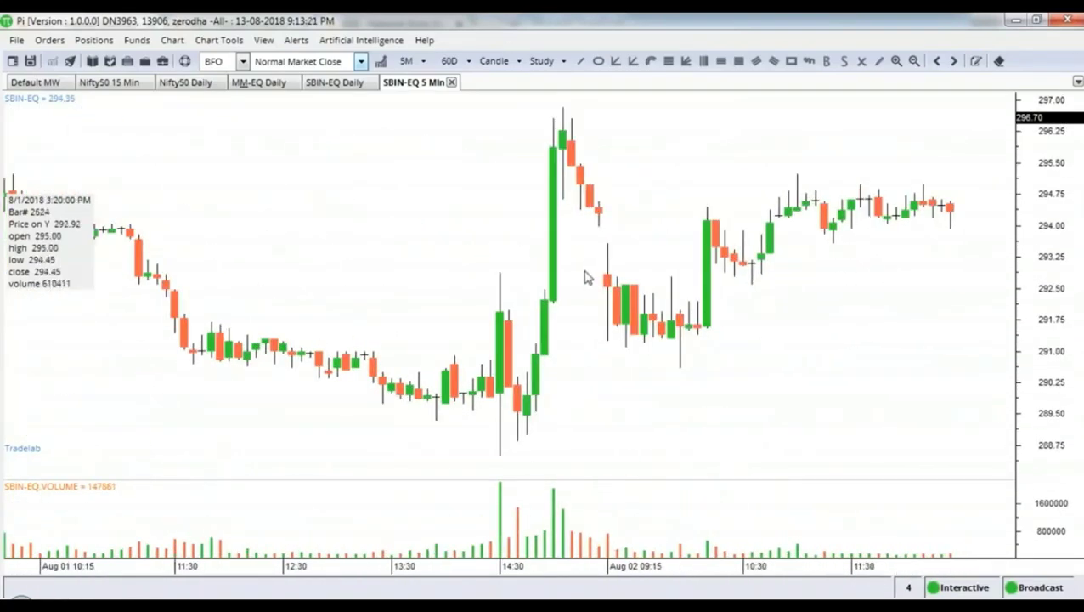
right_click(502, 461)
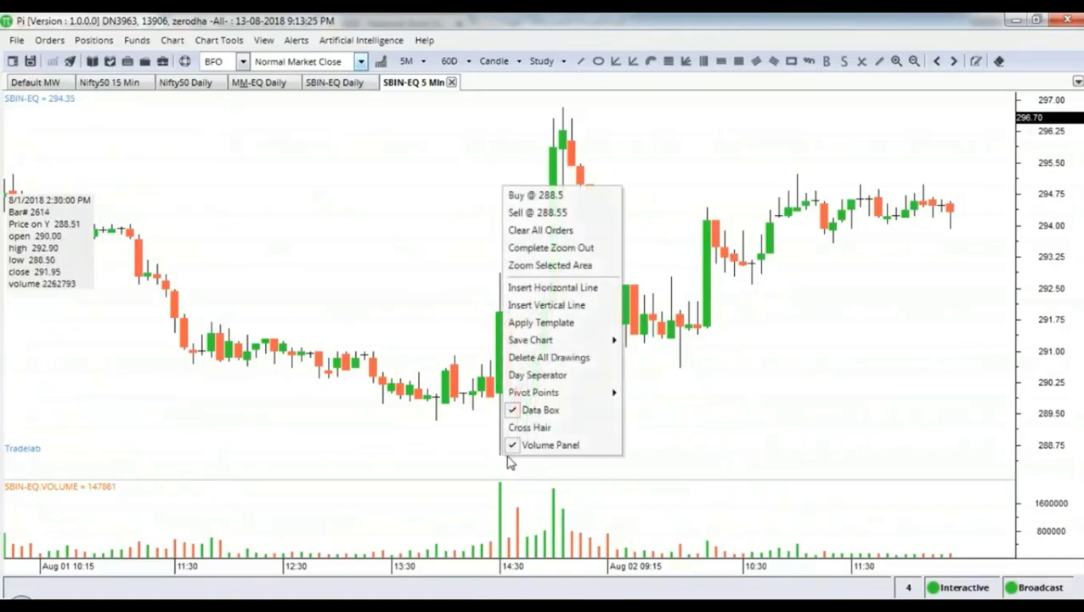
left_click(573, 295)
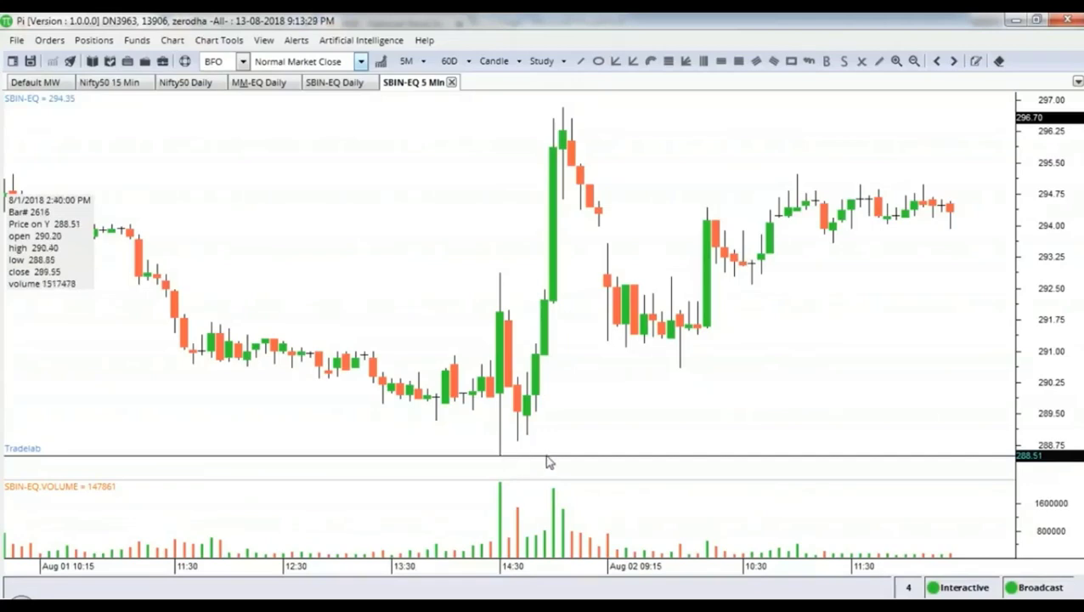
Step: Examine SBIN's 5-minute price action from the August 1 low through August 13, and return to the daily chart
scroll(921, 403, "down", 5)
scroll(964, 264, "down", 10)
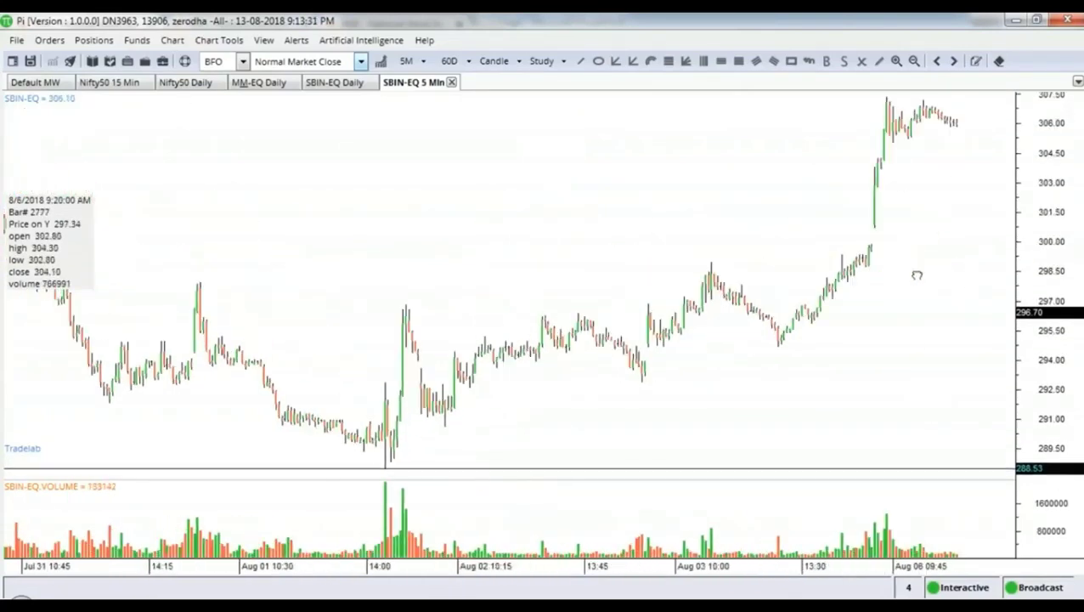
scroll(782, 283, "down", 5)
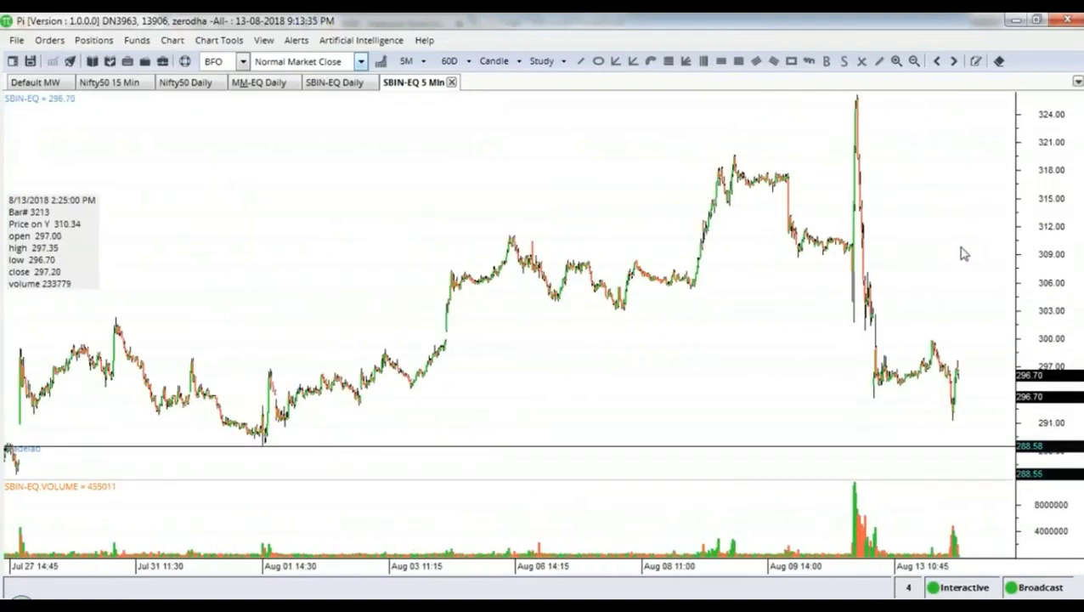
scroll(964, 253, "up", 2)
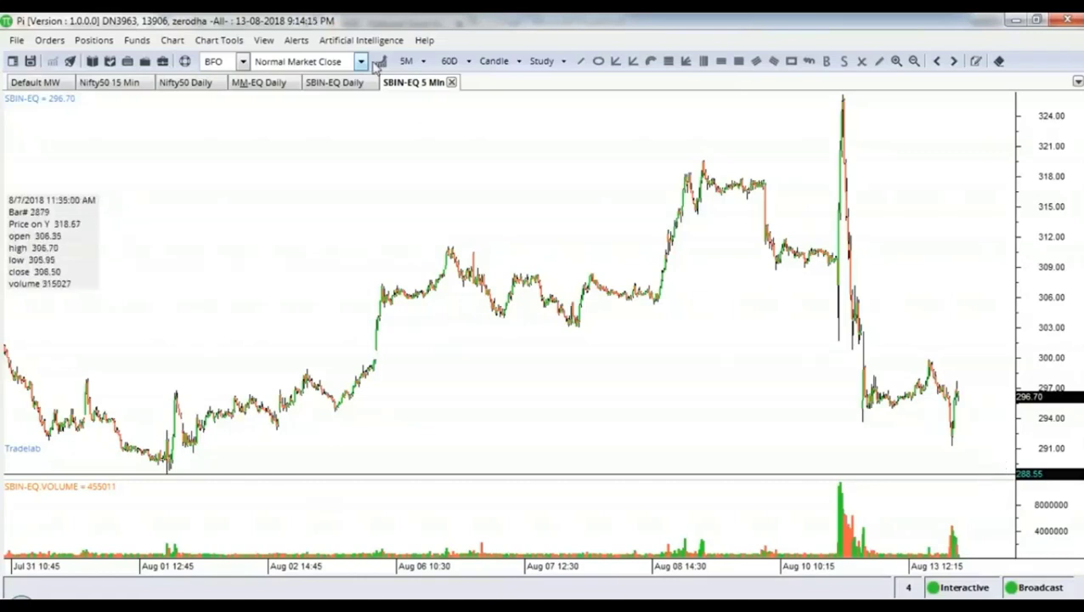
left_click(337, 85)
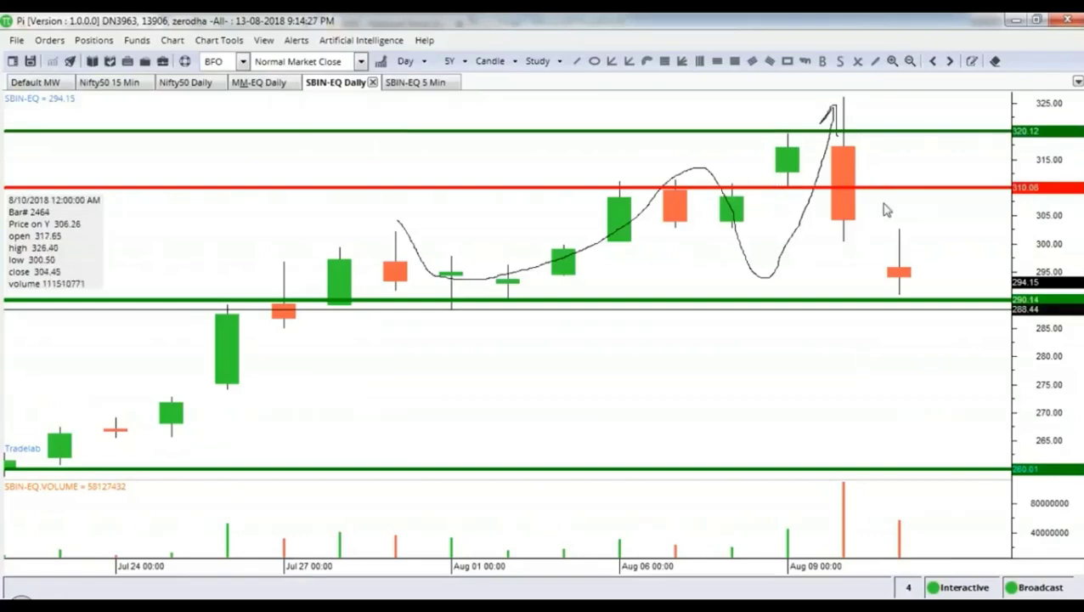
Step: Examine SBIN's 5-minute price action around the August 10 spike and back to late July, and return to its daily chart
left_click(406, 82)
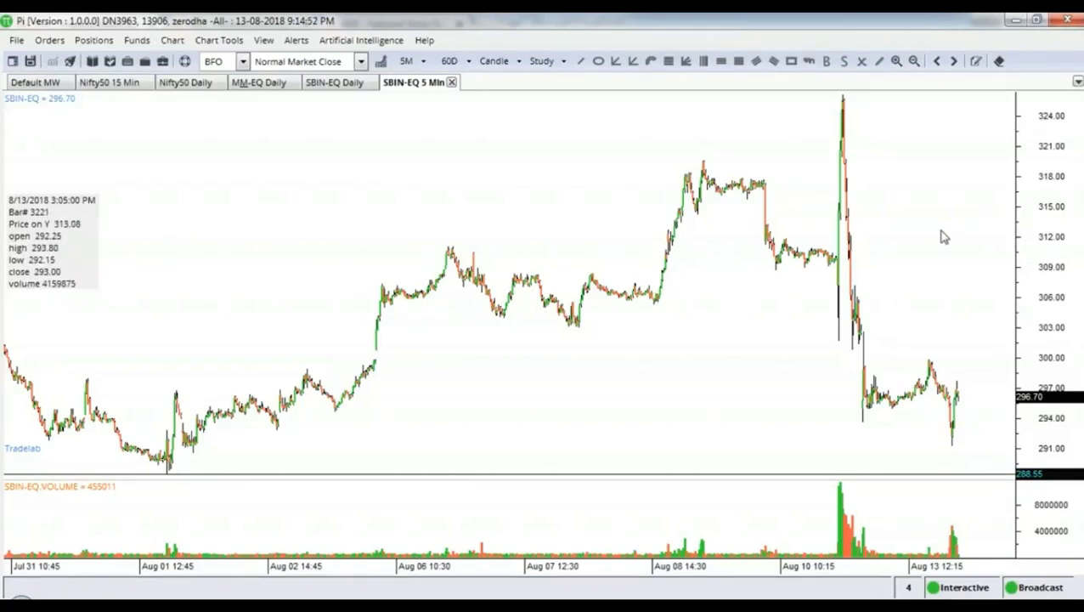
scroll(941, 236, "up", 8)
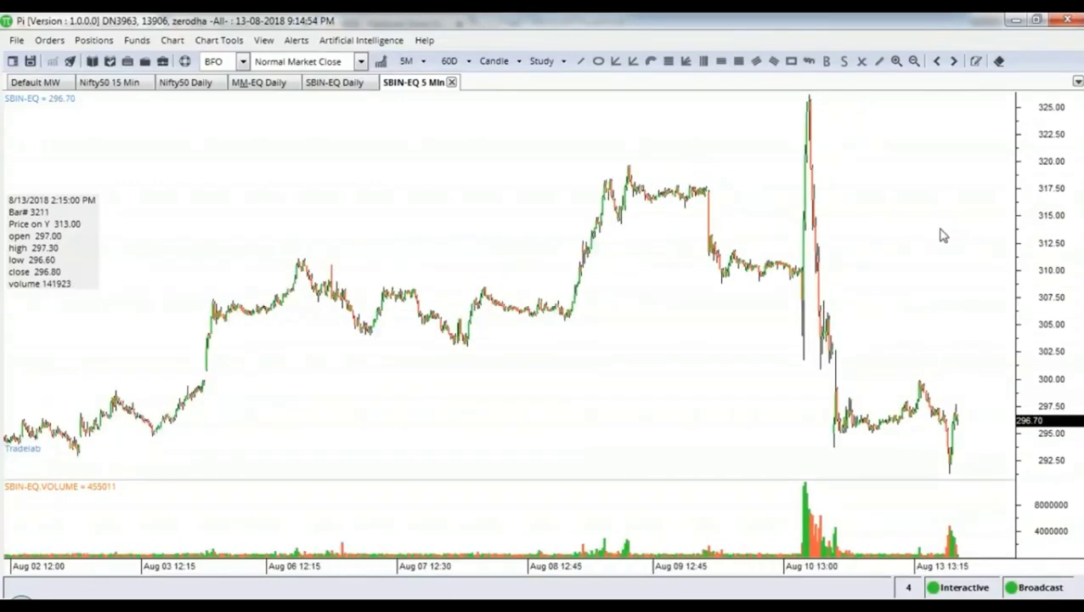
scroll(943, 230, "up", 4)
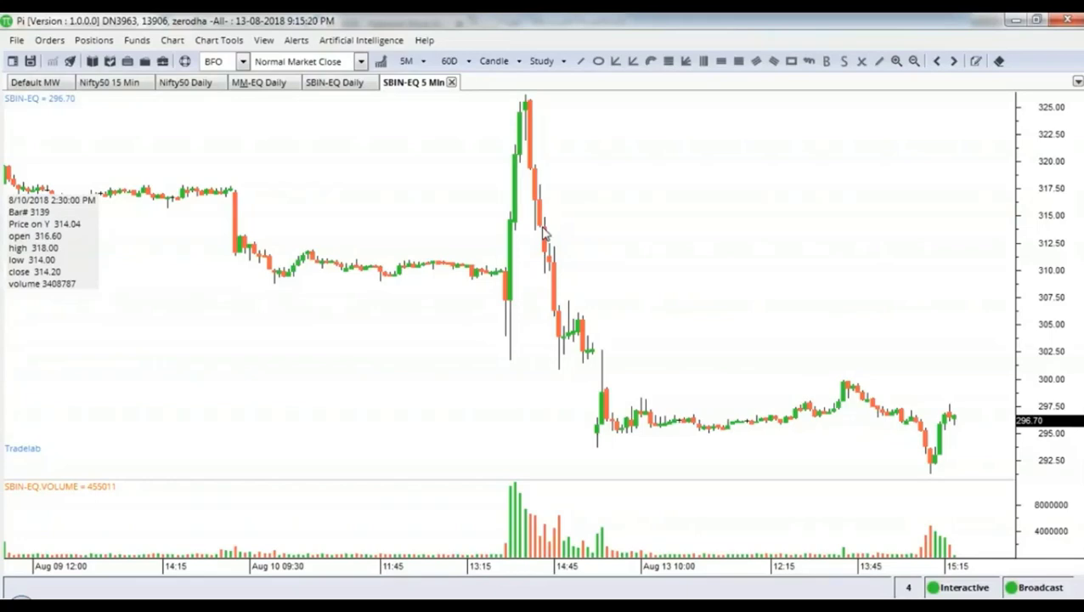
left_click_drag(544, 231, 706, 305)
scroll(707, 307, "down", 8)
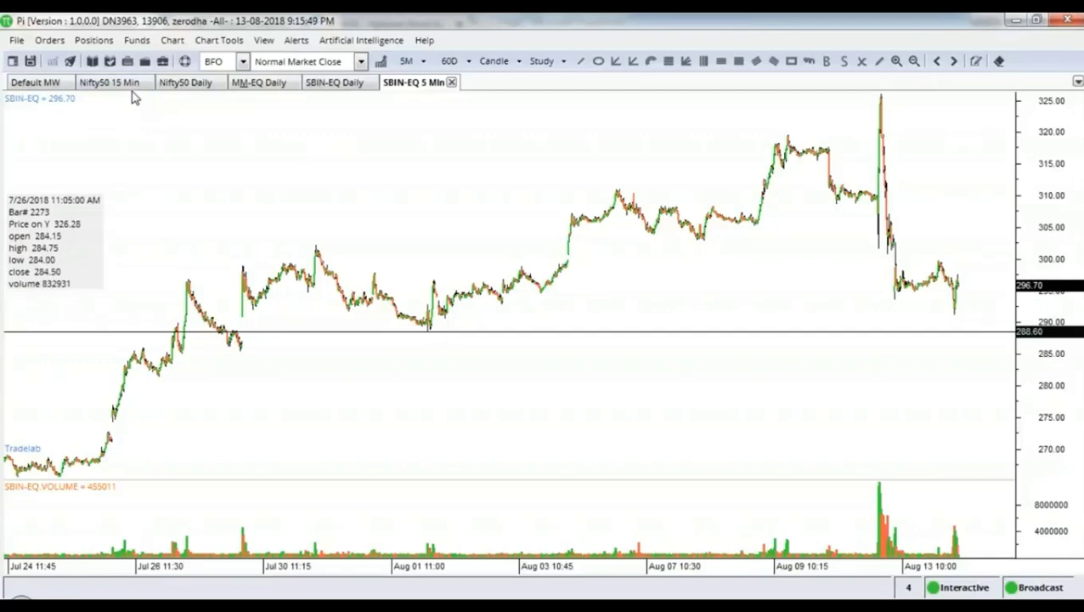
left_click(321, 85)
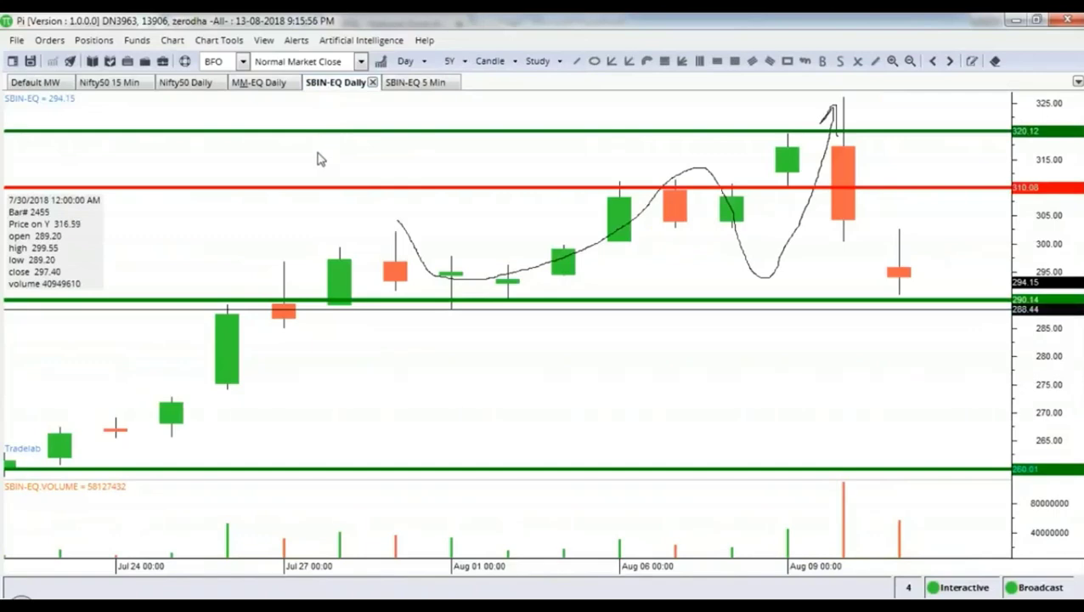
Step: Add the NSE equity symbol YESBANK to the default market watch
left_click(32, 82)
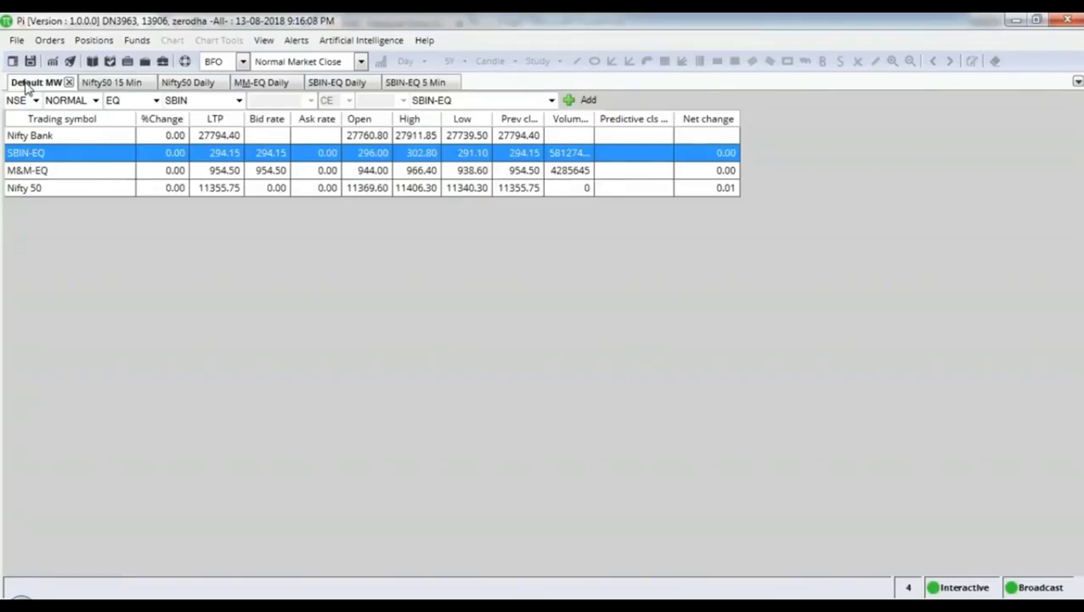
left_click(194, 100)
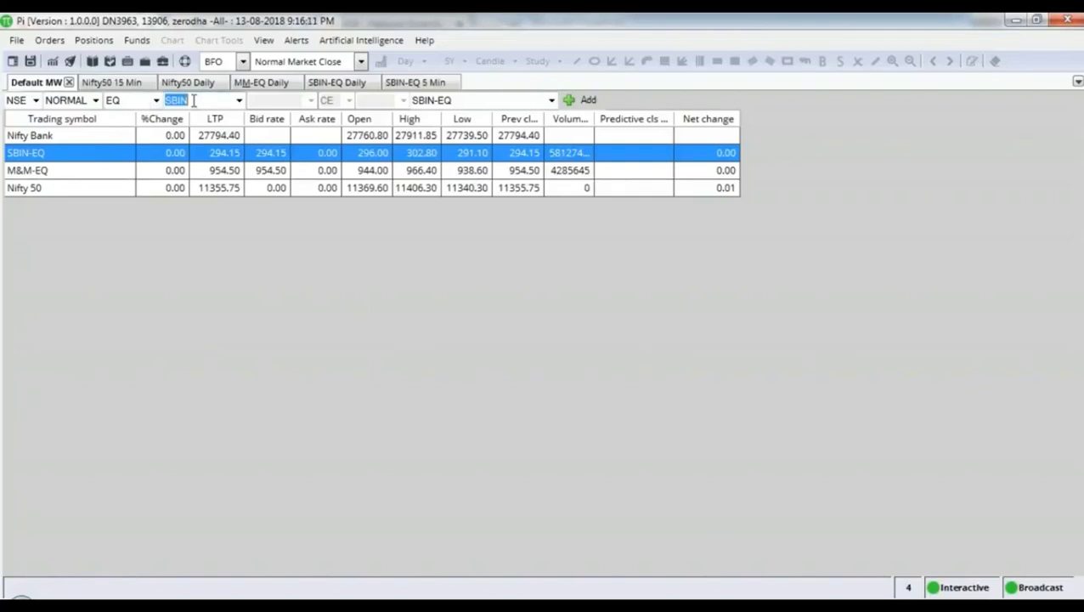
type("YESBANK")
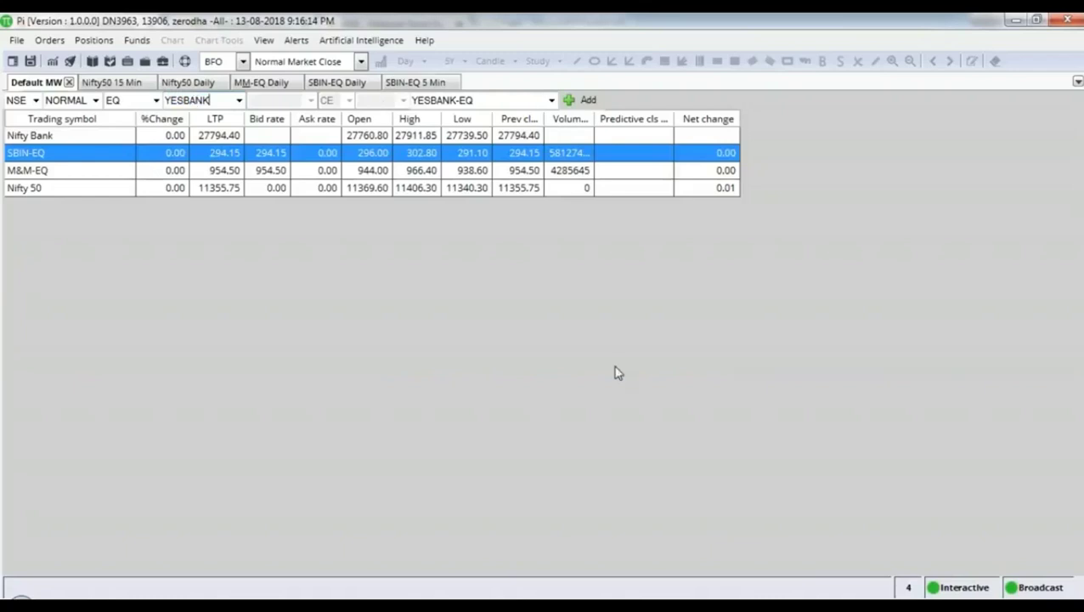
key("Return")
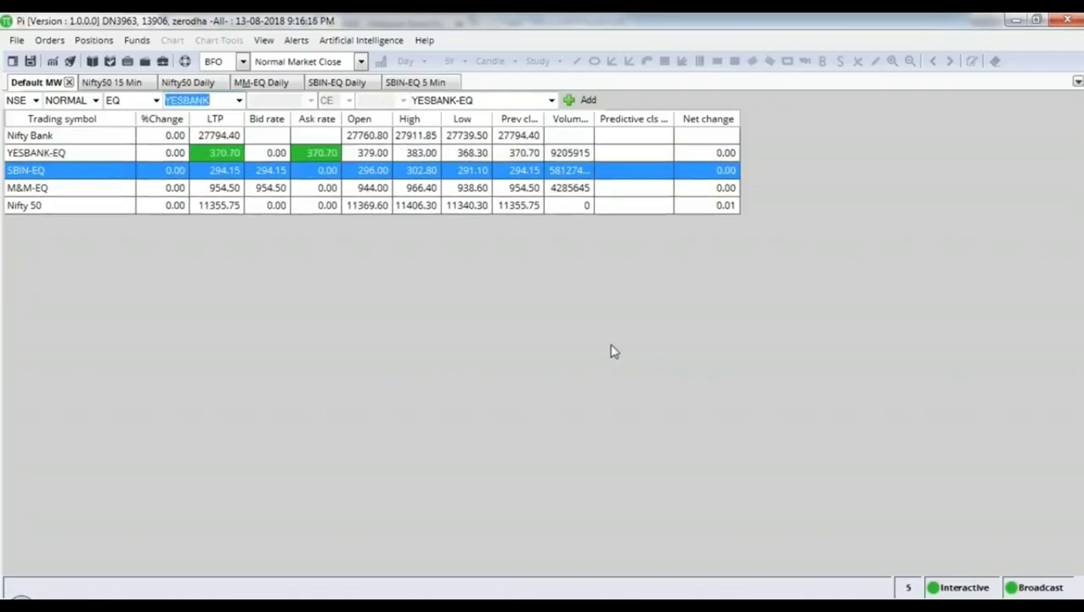
Step: Open a daily chart of YESBANK-EQ covering 120 months from the market watch
left_click(82, 155)
left_click(51, 61)
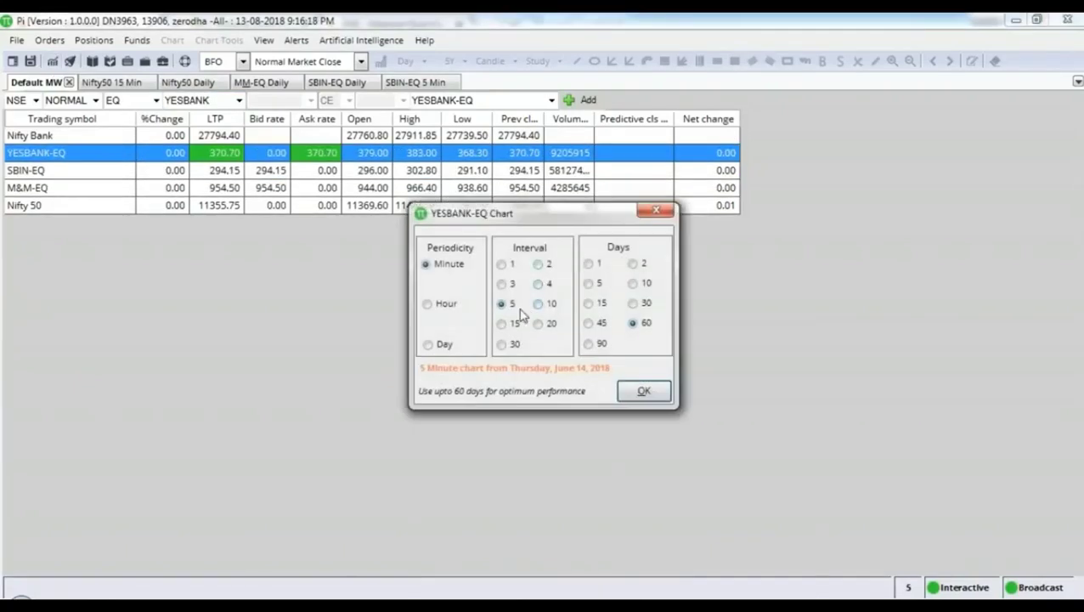
left_click(447, 348)
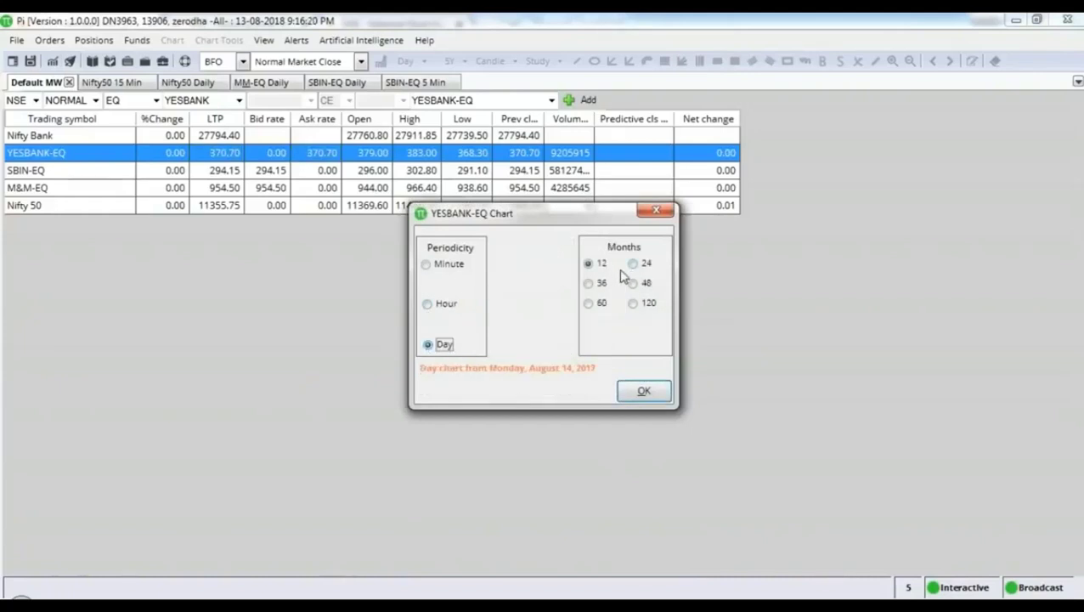
left_click(643, 304)
left_click(644, 393)
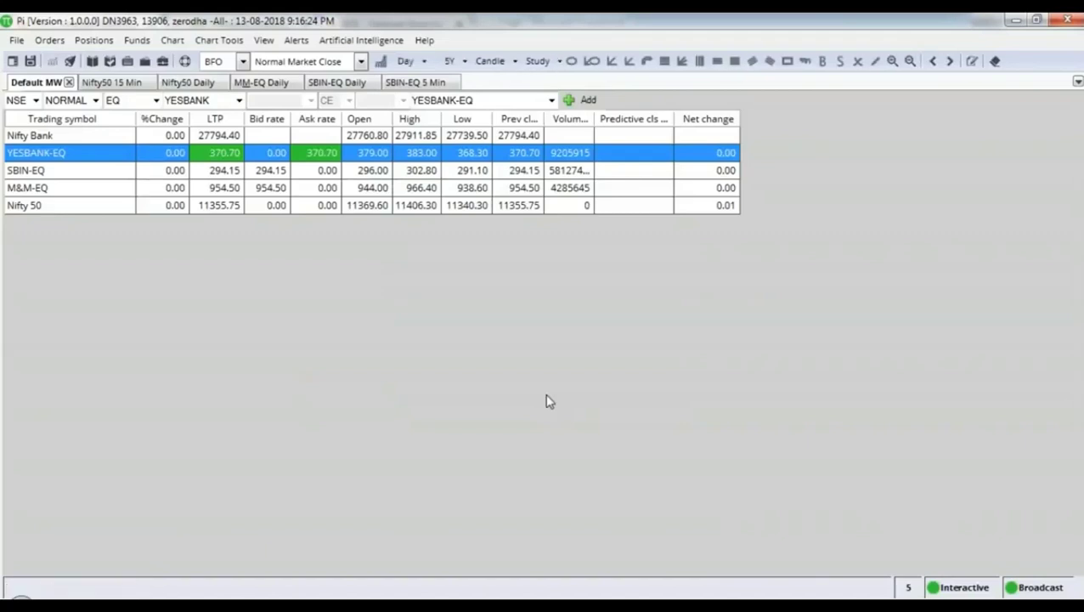
Step: Bracket June 2018 on the YESBANK daily chart with vertical lines at the June 1 and June 29 candles
scroll(790, 340, "up", 2)
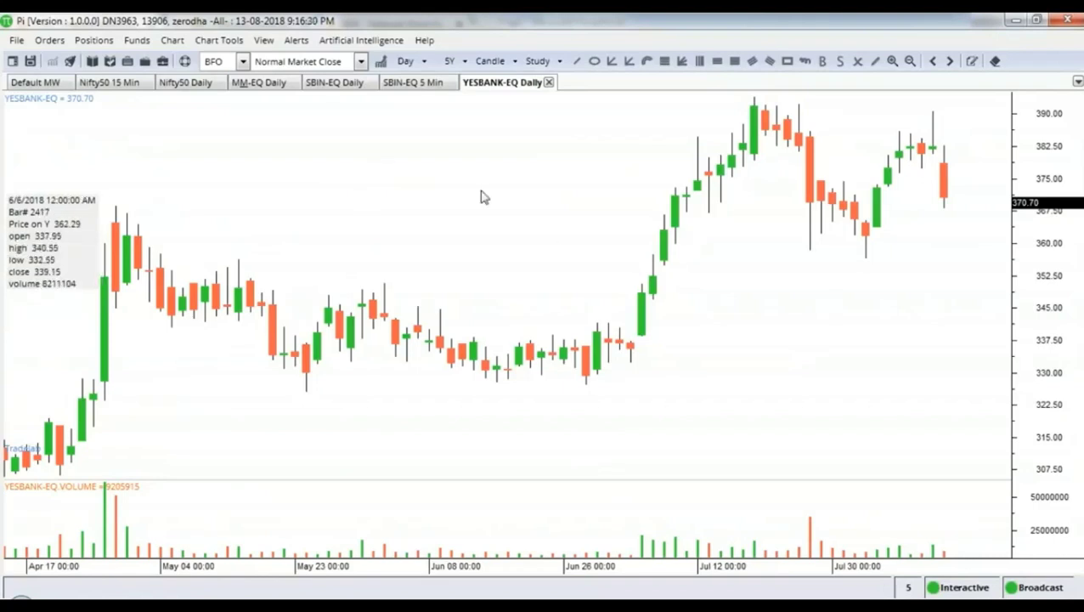
left_click_drag(331, 212, 438, 225)
scroll(442, 286, "down", 3)
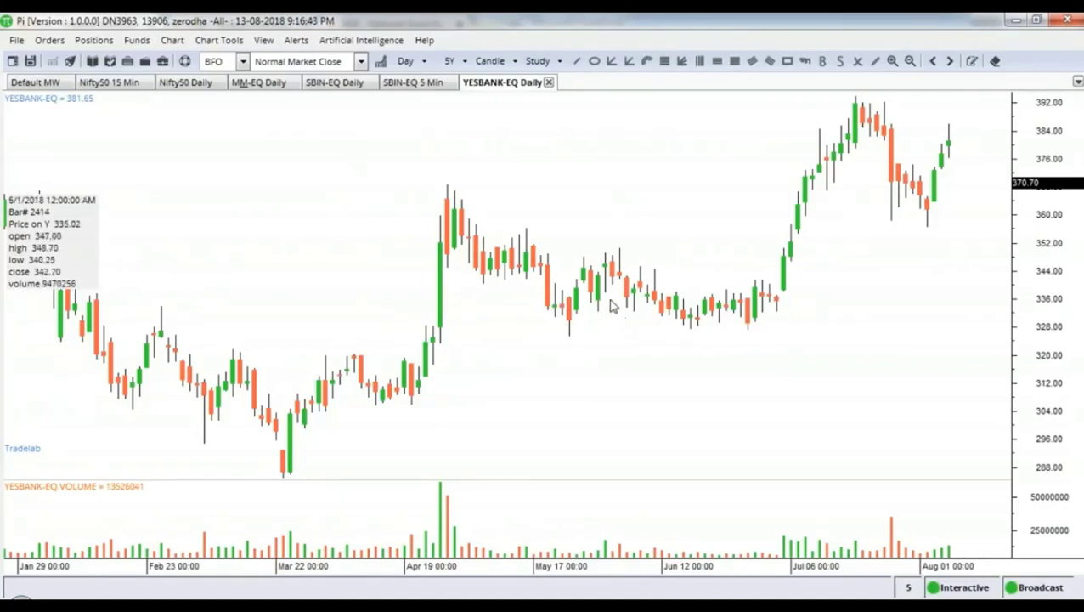
scroll(608, 267, "up", 3)
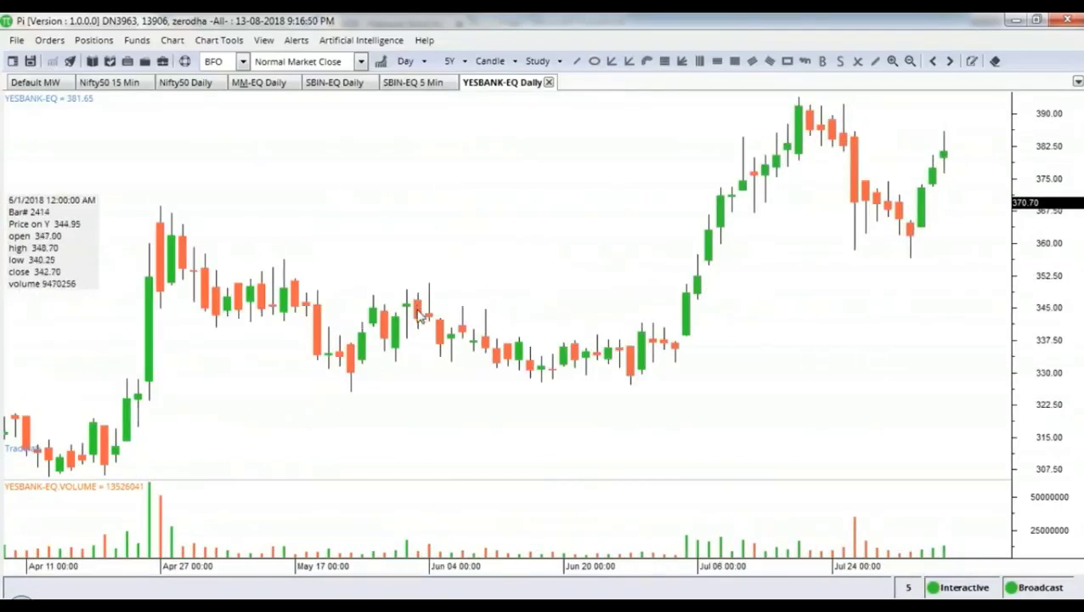
right_click(418, 312)
left_click(463, 387)
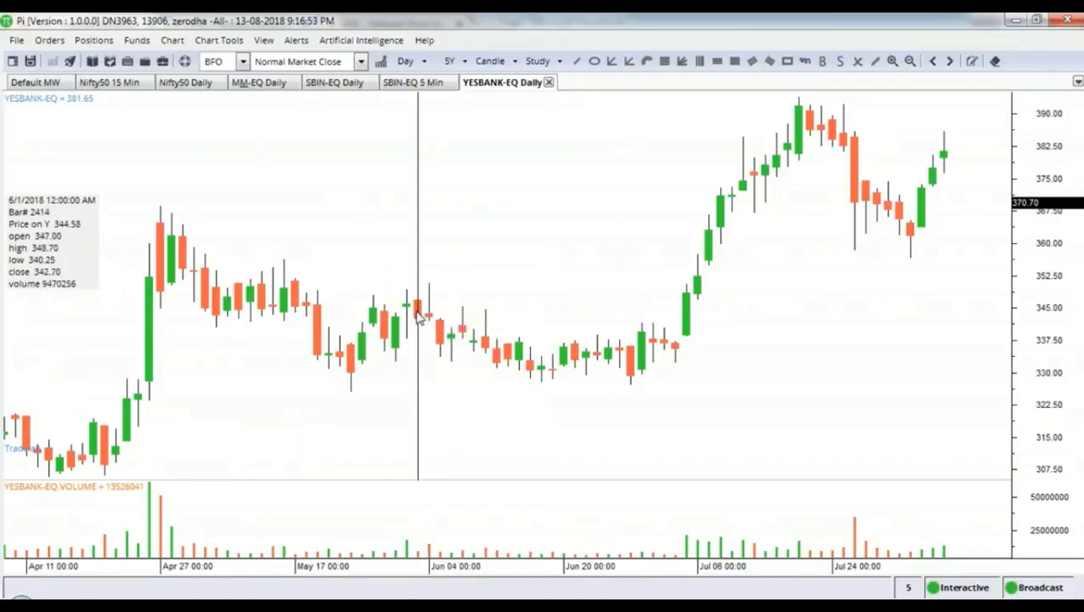
right_click(646, 356)
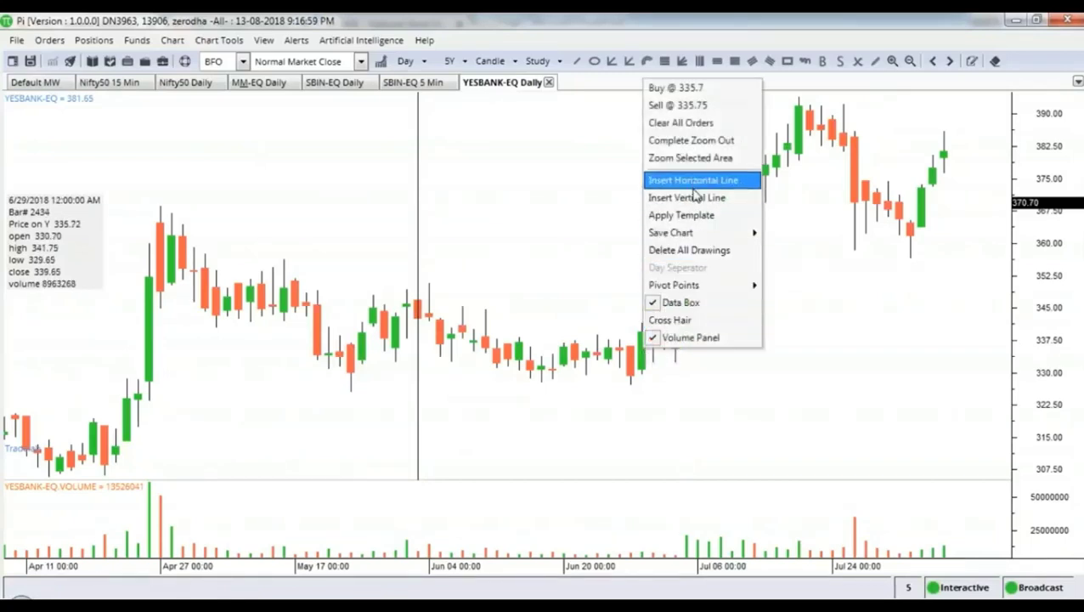
left_click(689, 201)
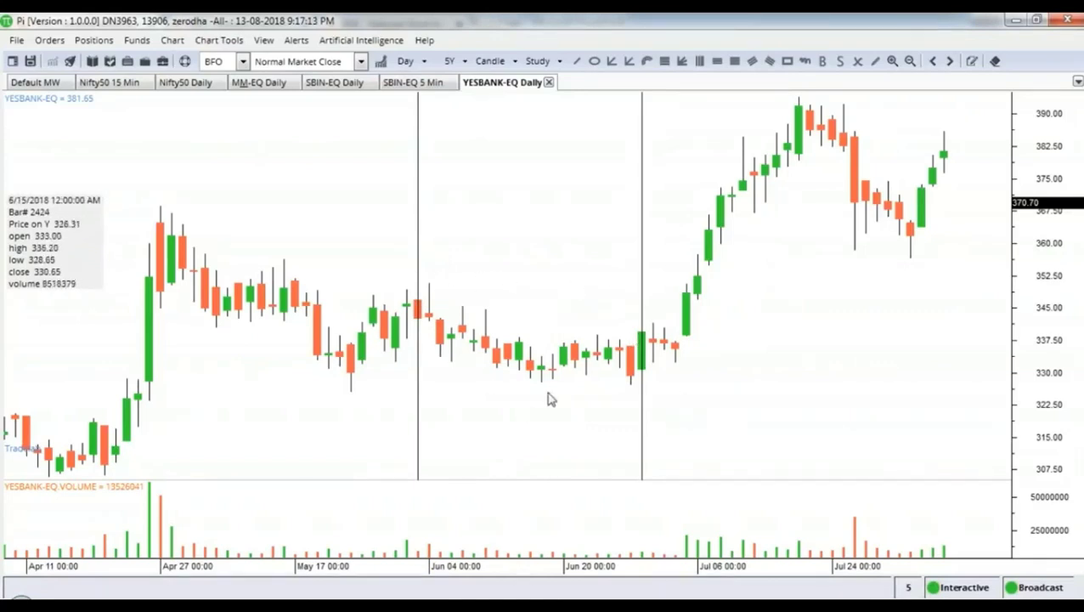
Step: Insert horizontal lines at June's high and low on the YESBANK daily chart, at about 350.85 and 327.6
right_click(430, 289)
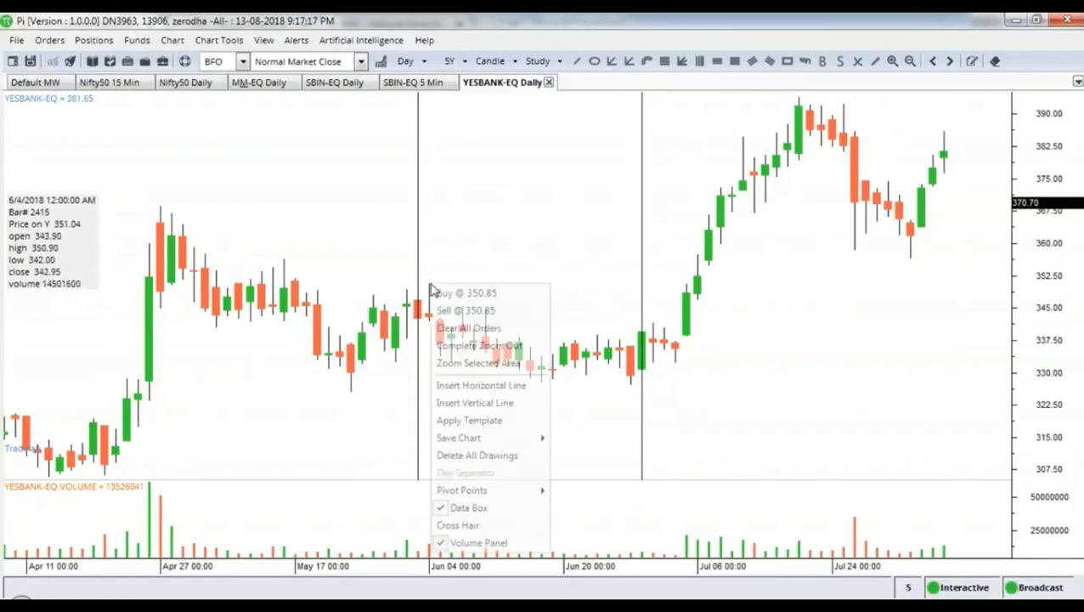
key("Escape")
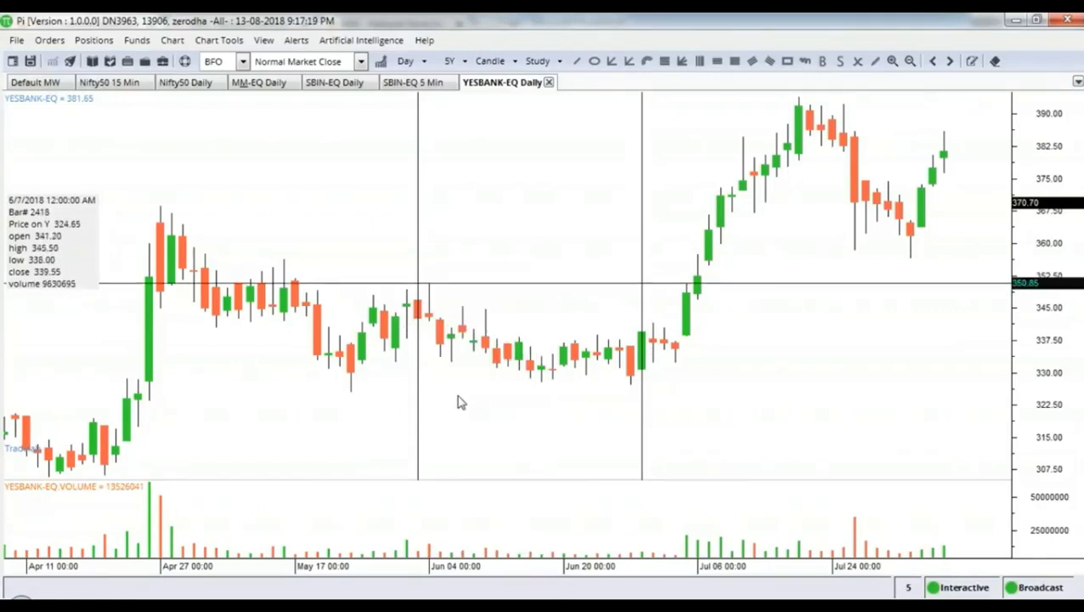
right_click(544, 389)
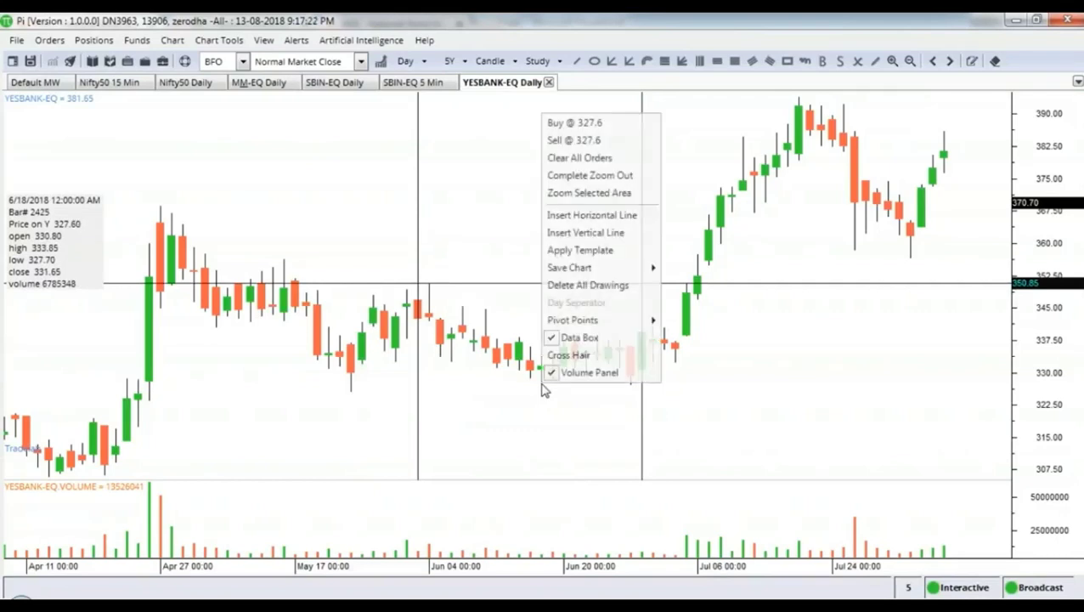
left_click(611, 221)
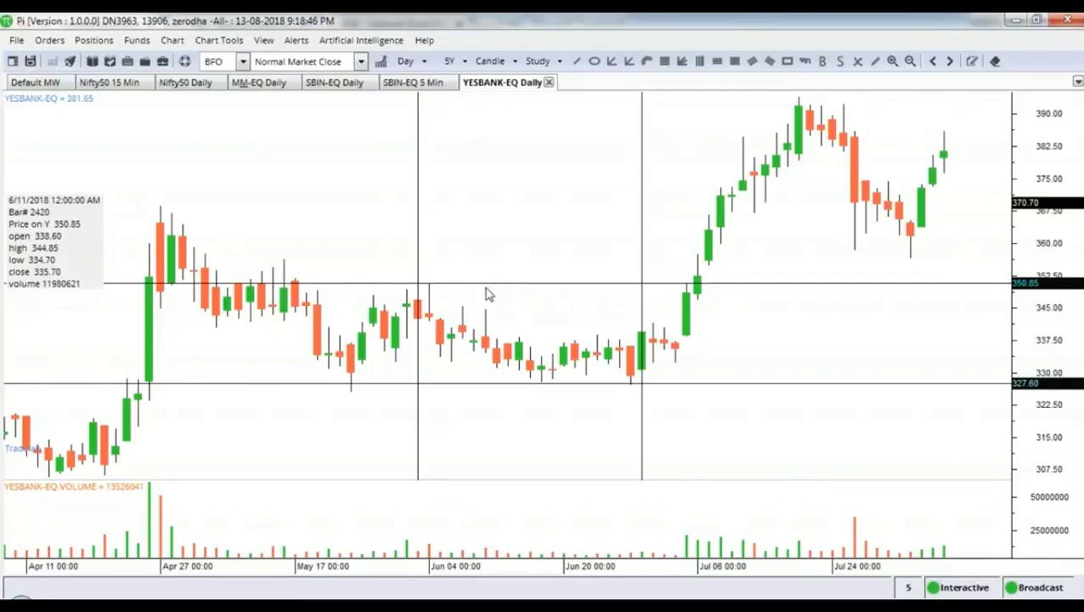
Step: Insert a horizontal line above June's high on the YESBANK daily chart and set its value to 360
right_click(442, 235)
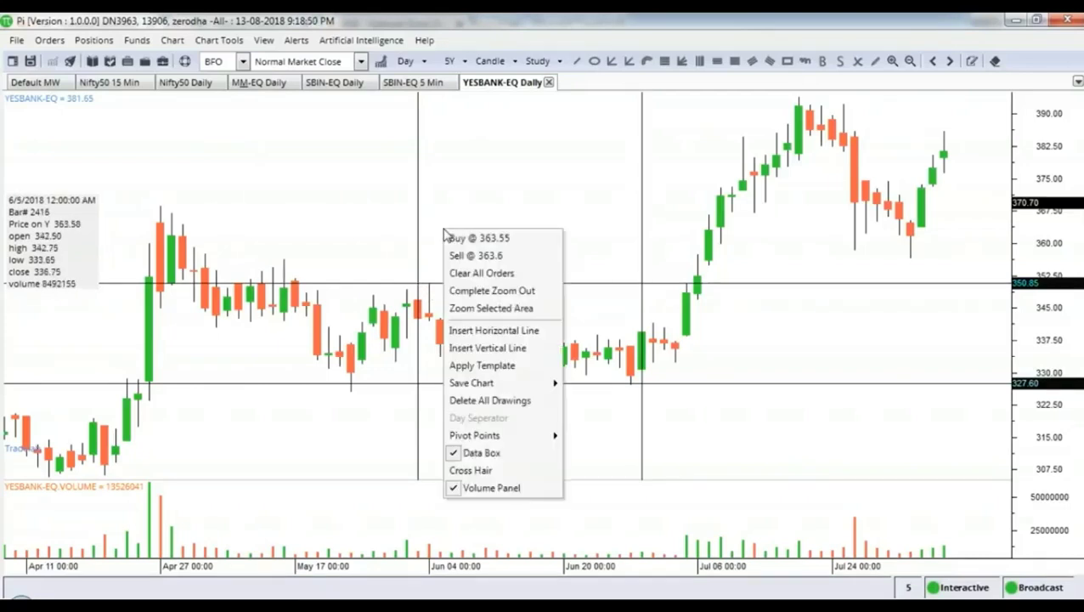
left_click(497, 330)
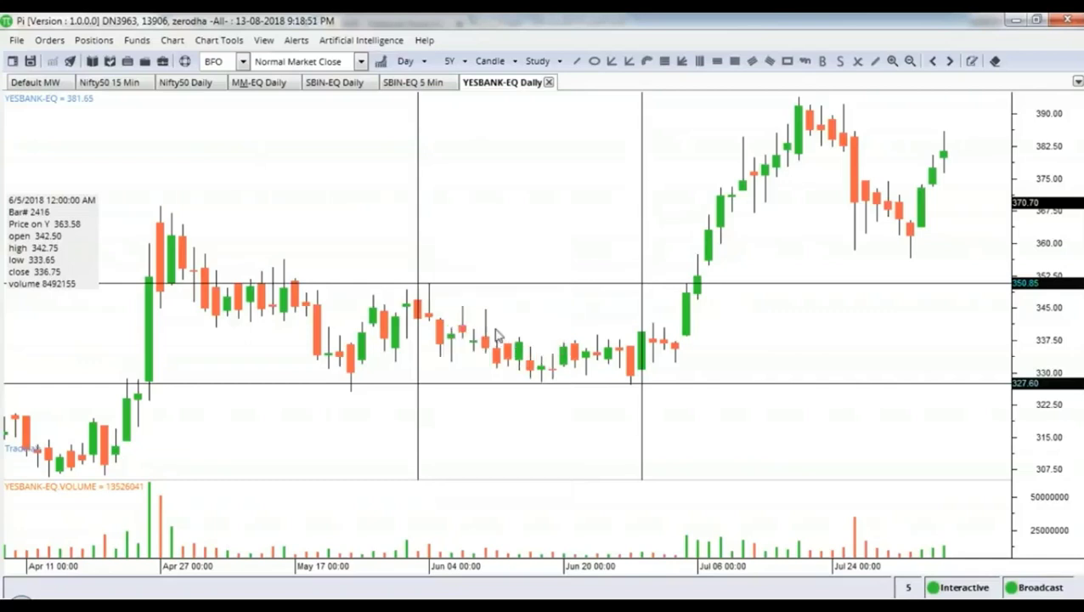
double_click(516, 228)
left_click_drag(592, 309, 633, 308)
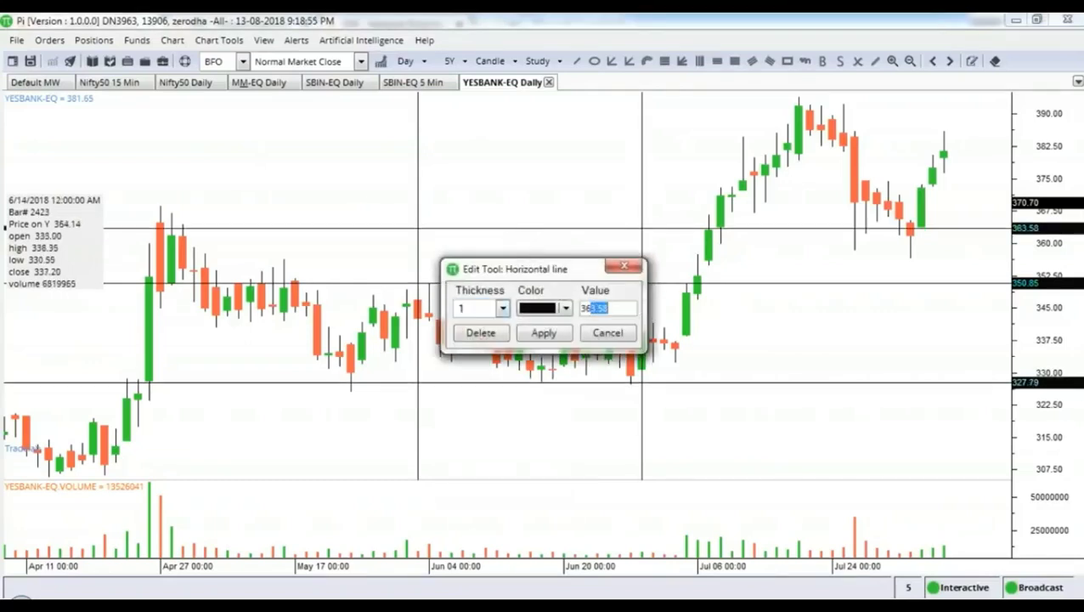
type("0")
key("Return")
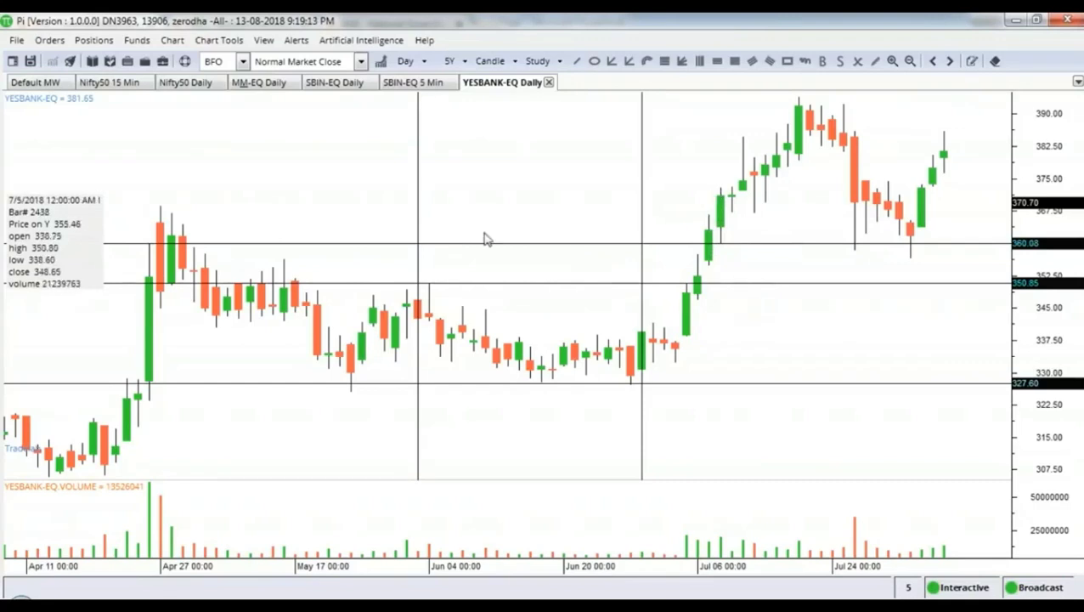
Step: Add a horizontal line above the 360 level on the YESBANK daily chart and set its value to 370
right_click(498, 204)
left_click(547, 305)
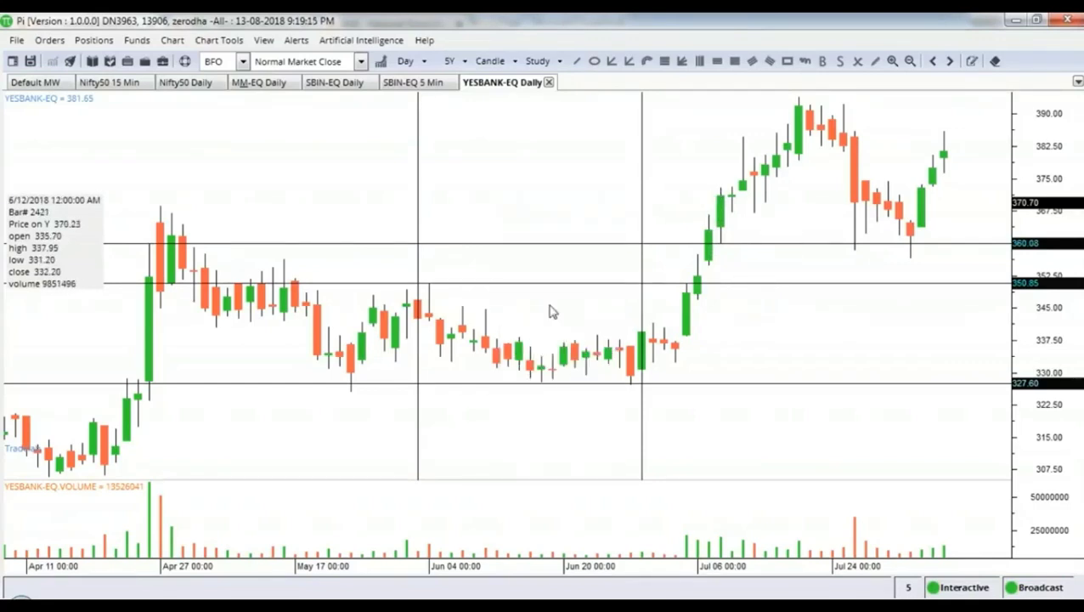
double_click(568, 202)
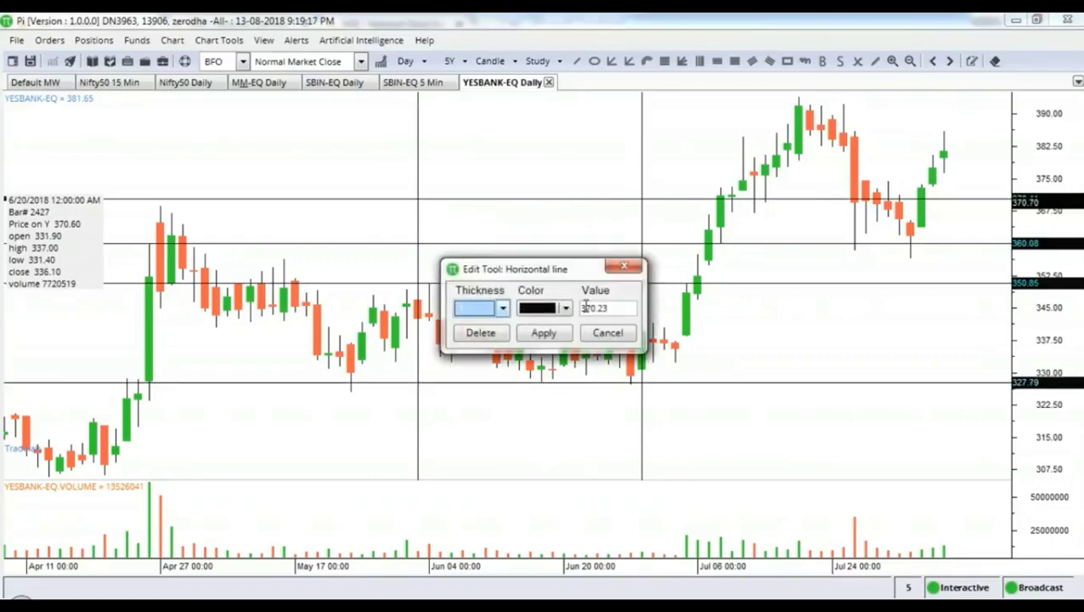
left_click_drag(598, 307, 608, 308)
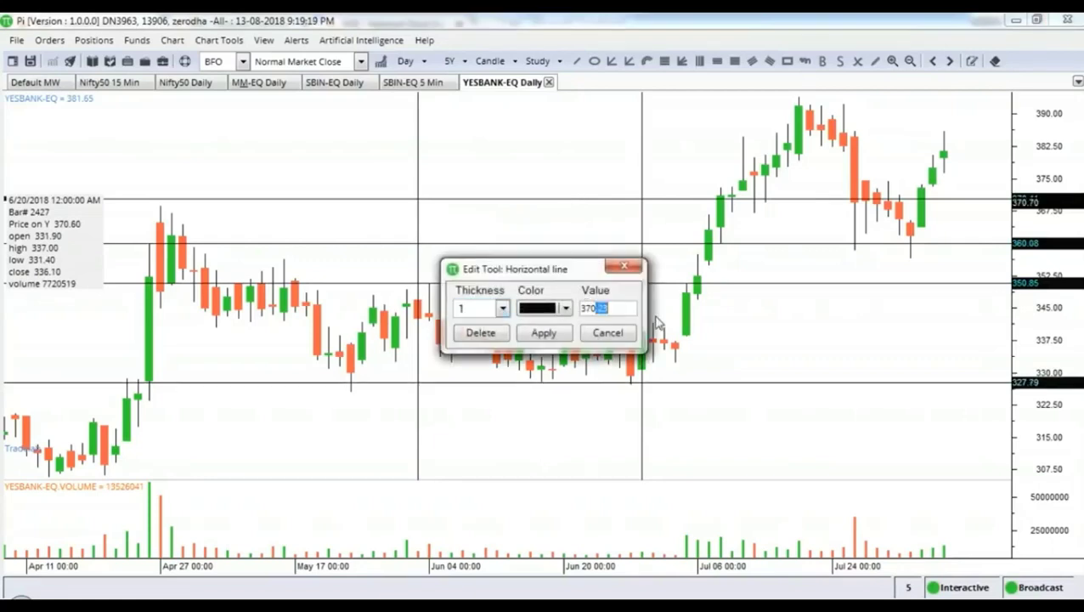
key("Return")
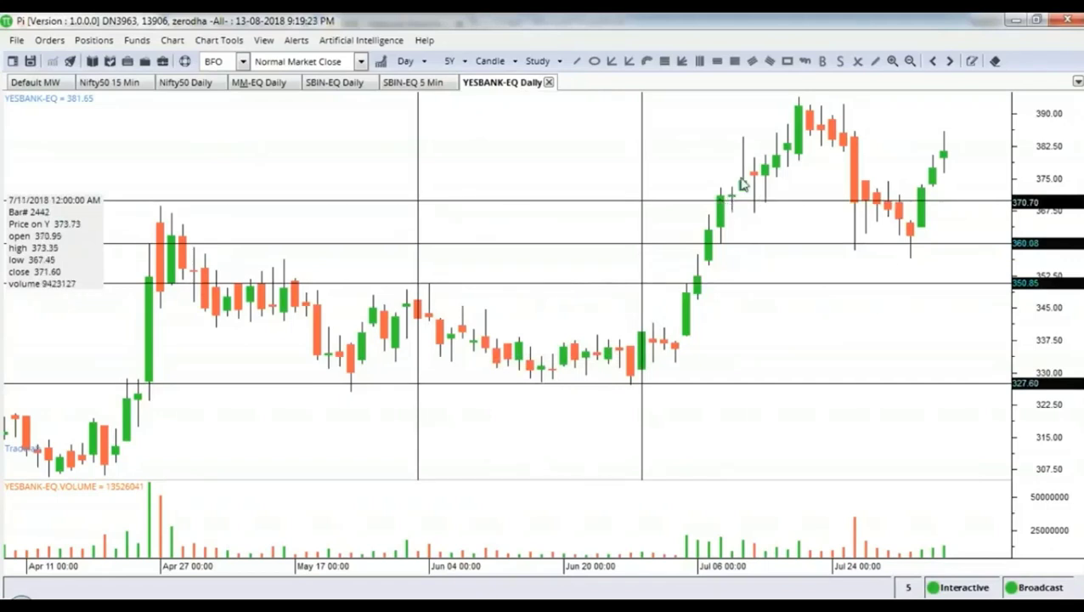
Step: Add a horizontal line above the 370 level on the YESBANK daily chart and set its value to 380
right_click(561, 173)
left_click(608, 285)
left_click(655, 165)
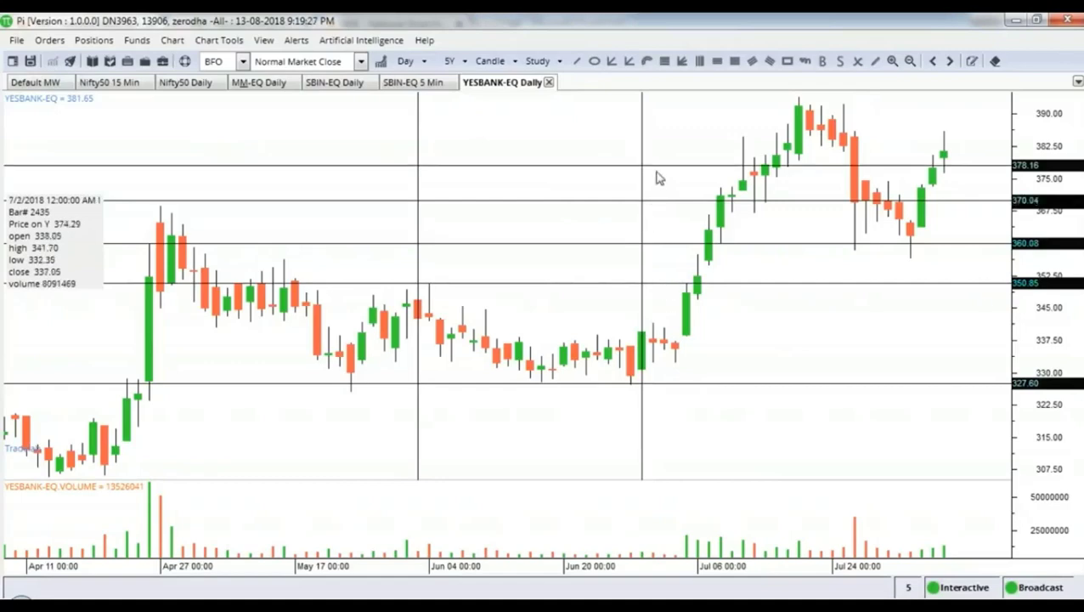
left_click_drag(584, 309, 610, 310)
type("38")
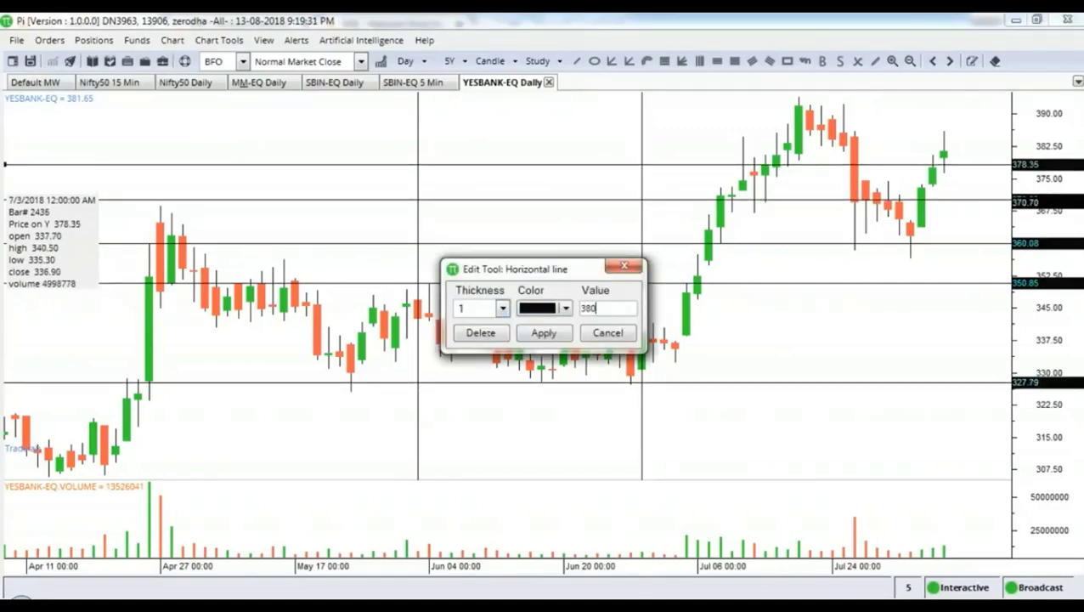
type("0")
key("Return")
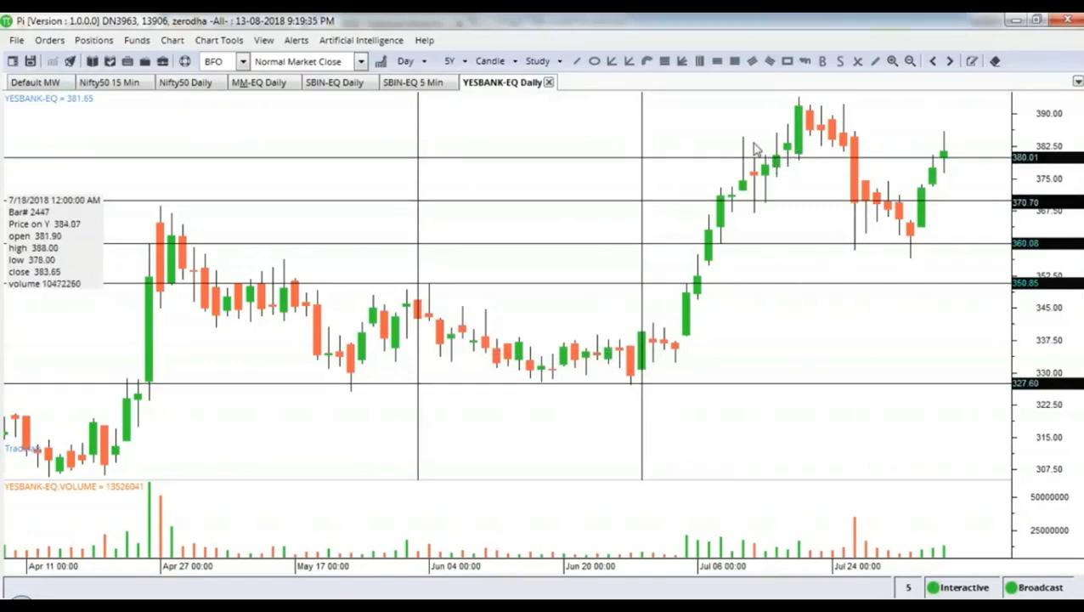
Step: Add a horizontal line above the 380 level on the YESBANK daily chart and set its value to 390
right_click(582, 129)
left_click(630, 231)
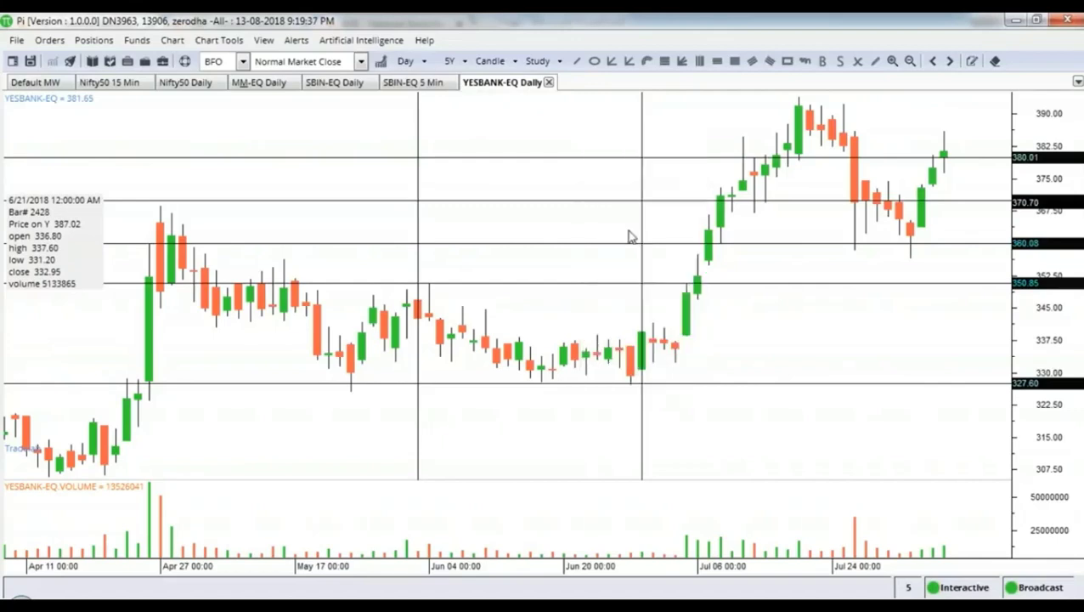
double_click(701, 126)
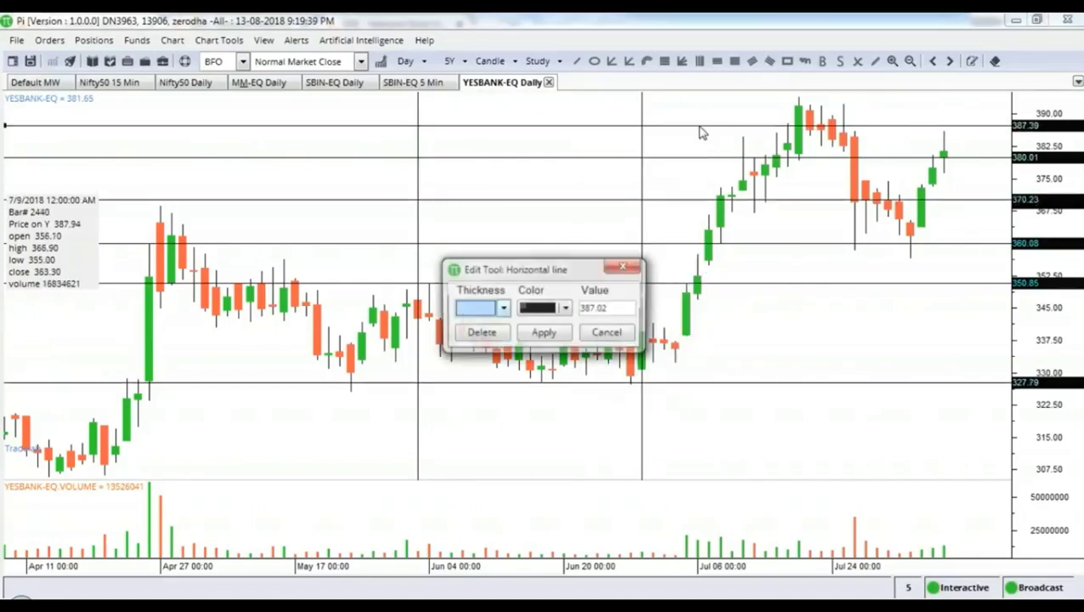
double_click(595, 309)
type("39")
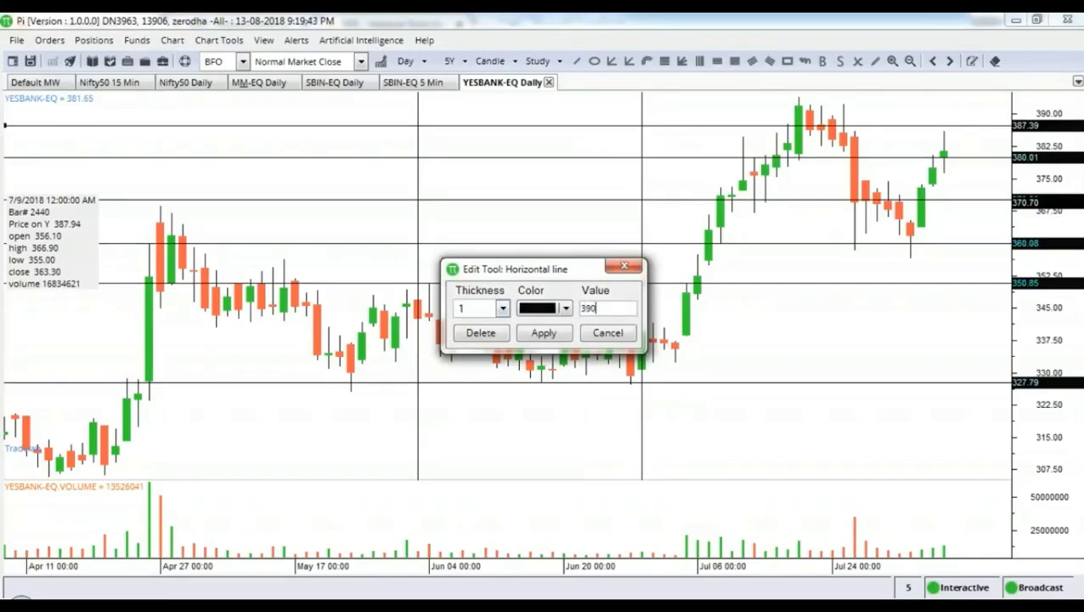
type("0")
left_click(543, 333)
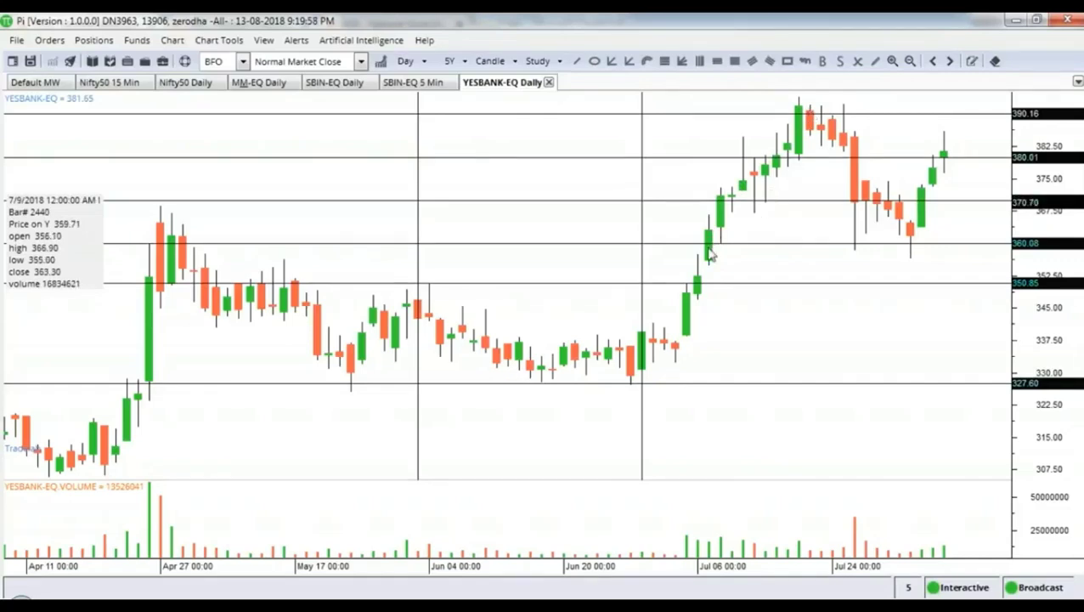
Step: Delete the horizontal lines at the 370 and 380 levels from the YESBANK daily chart
double_click(689, 203)
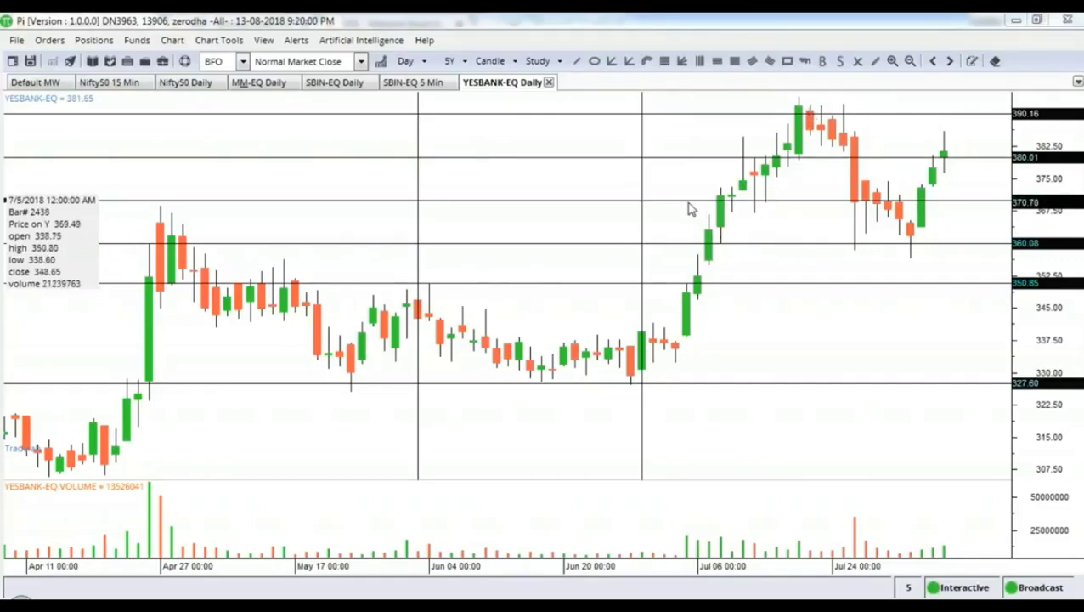
left_click(499, 338)
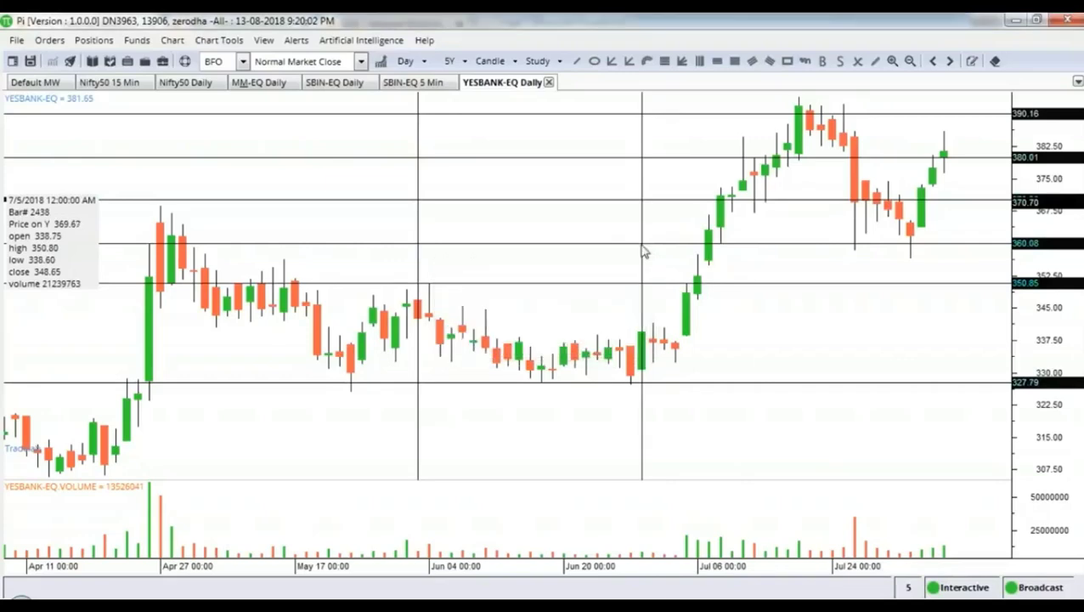
double_click(689, 159)
left_click(500, 334)
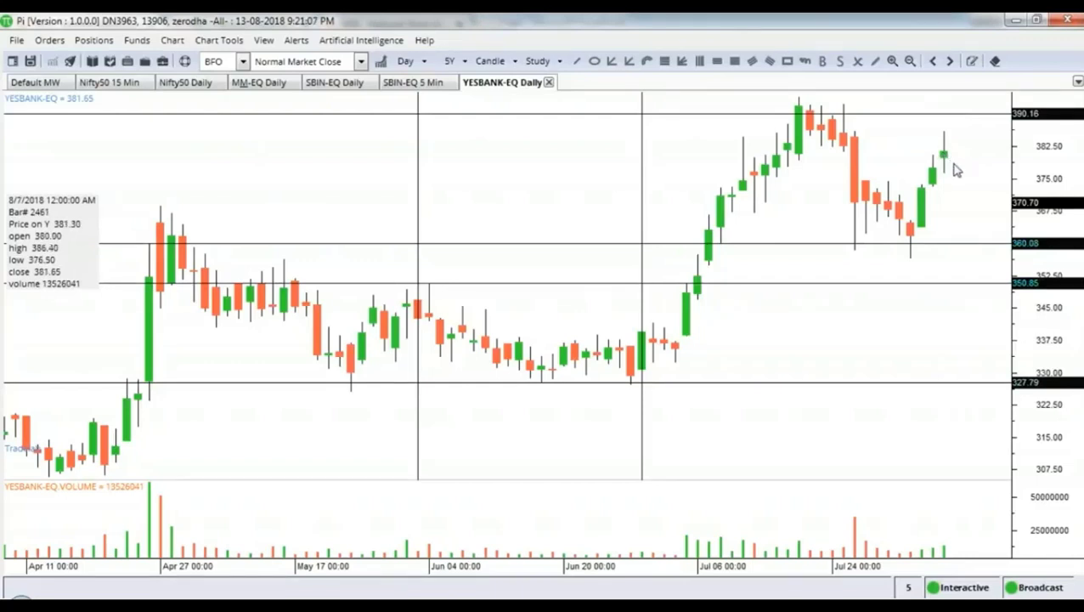
Step: Insert a horizontal line between the 360 and 390 levels on the YESBANK daily chart and set its value to 380
scroll(955, 170, "down", 2)
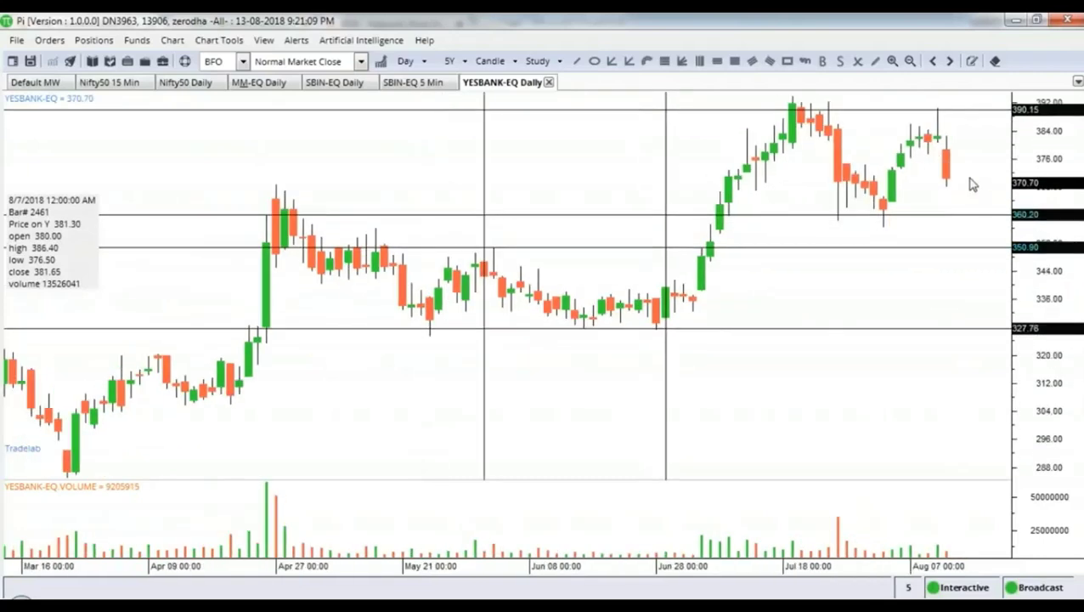
scroll(929, 194, "up", 4)
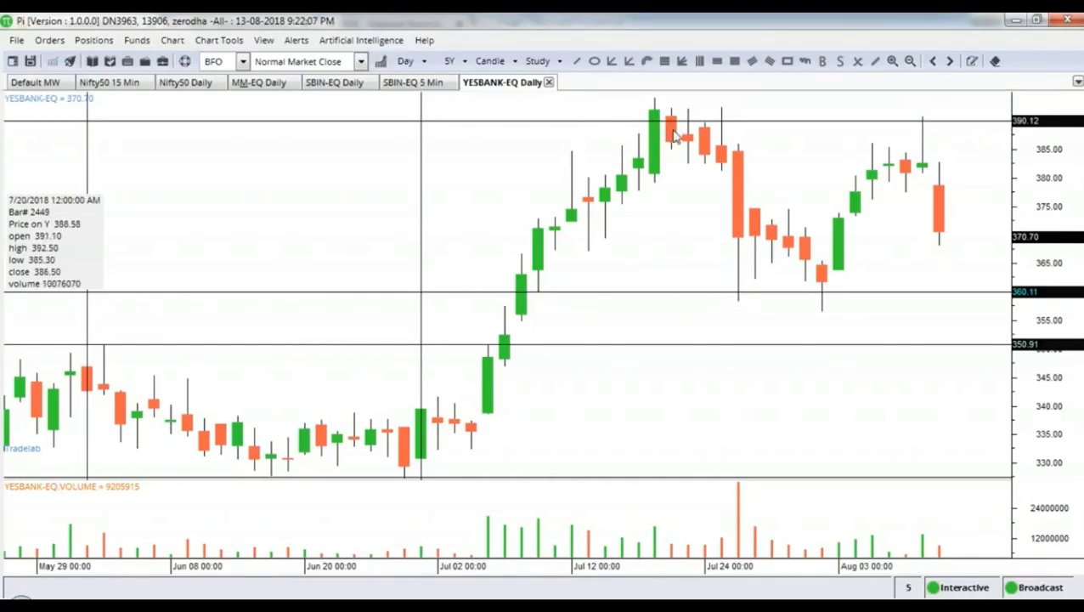
right_click(674, 165)
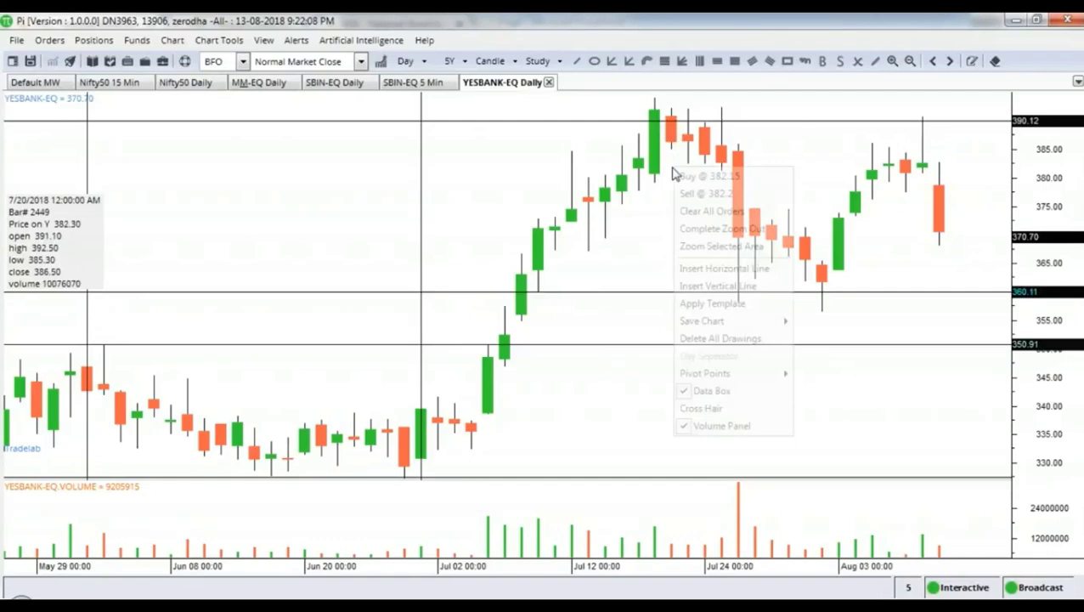
left_click(724, 269)
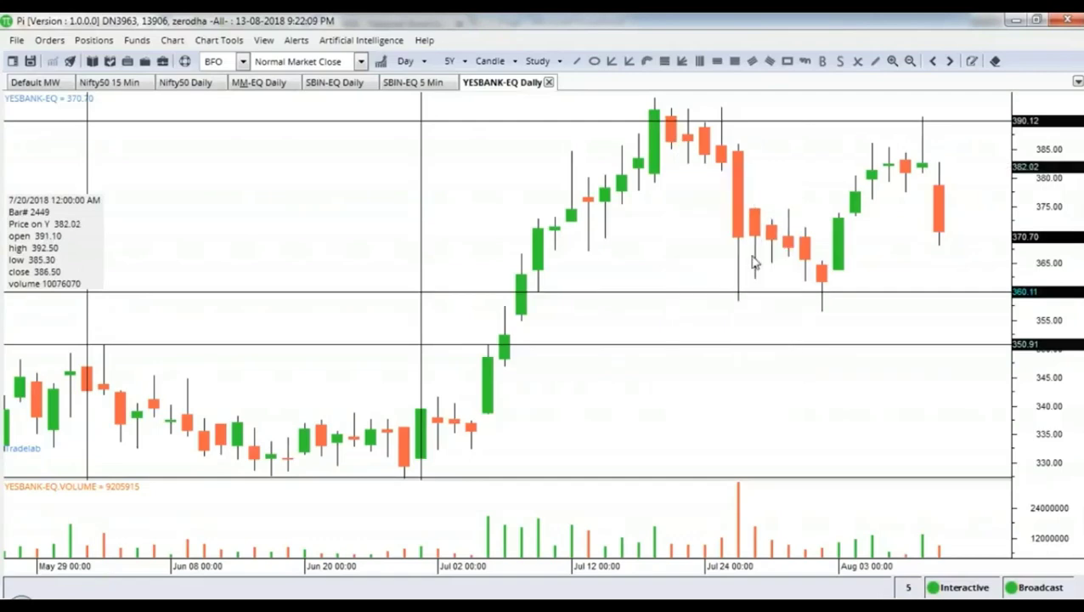
double_click(799, 169)
left_click_drag(592, 308, 633, 308)
type("0")
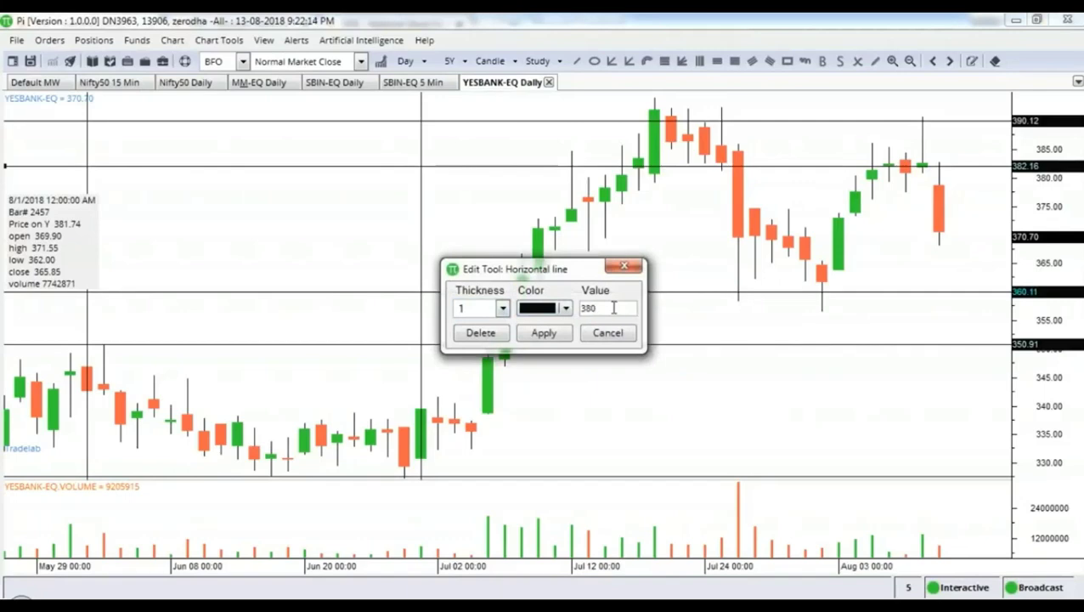
left_click(554, 333)
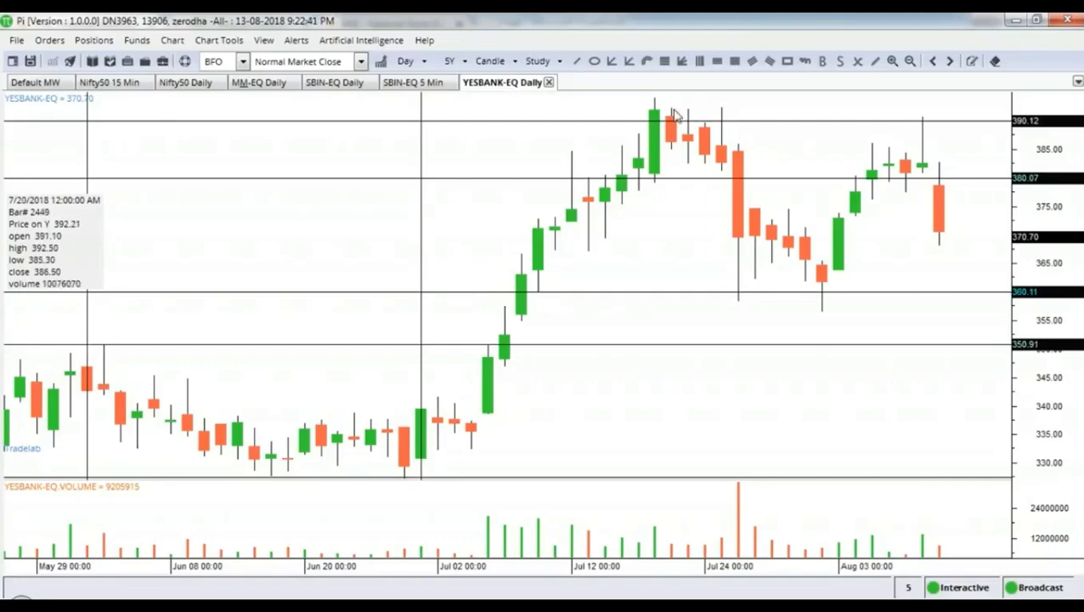
Step: Insert a horizontal line along the late-July candle highs just above the 390 level and adjust it to about 392
right_click(671, 113)
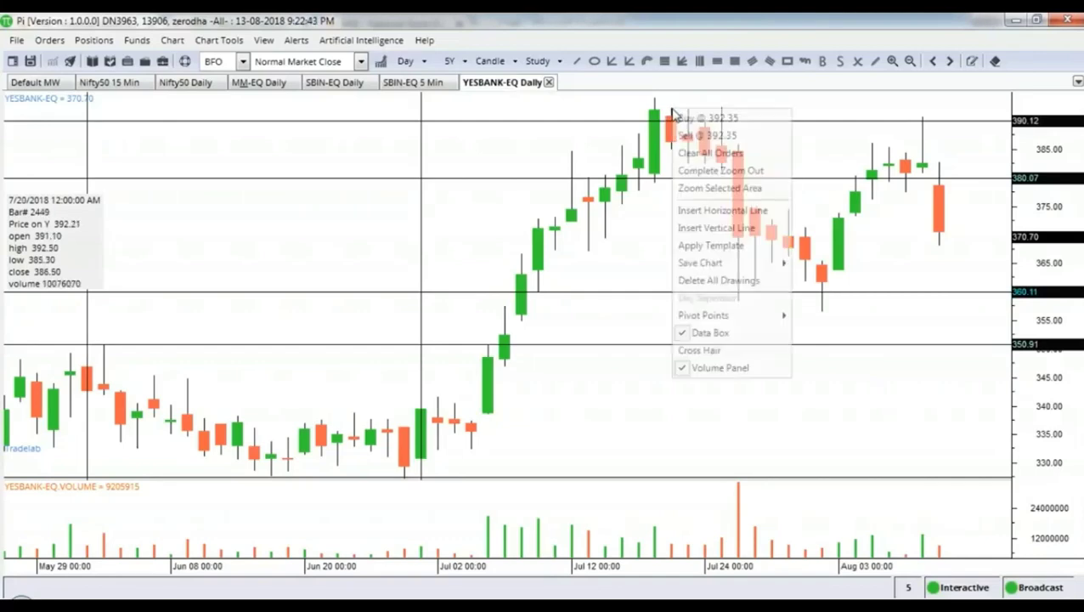
left_click(702, 212)
left_click(744, 108)
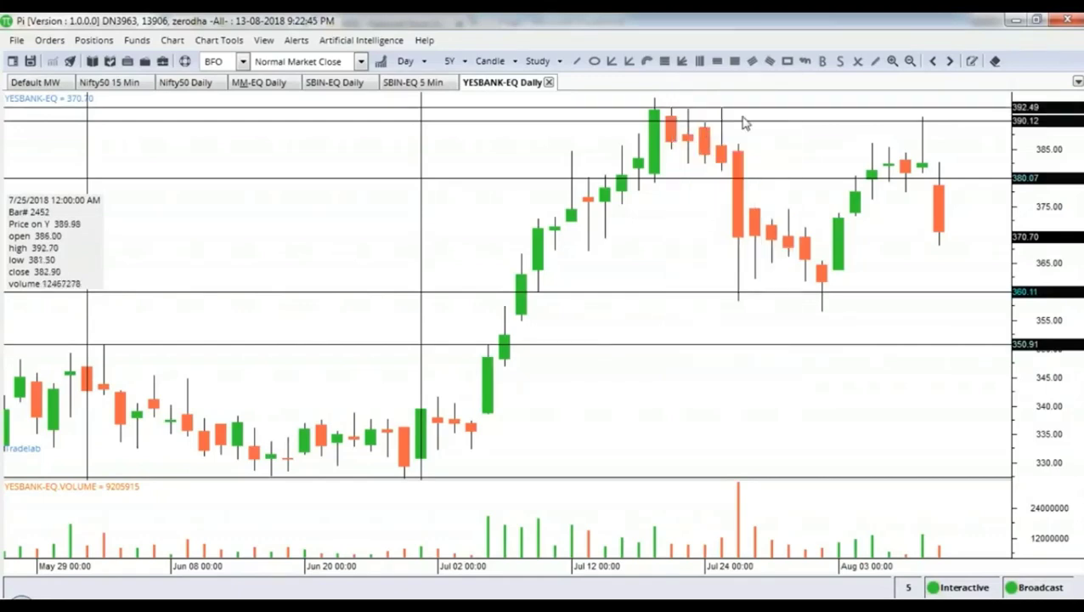
left_click_drag(757, 116, 689, 117)
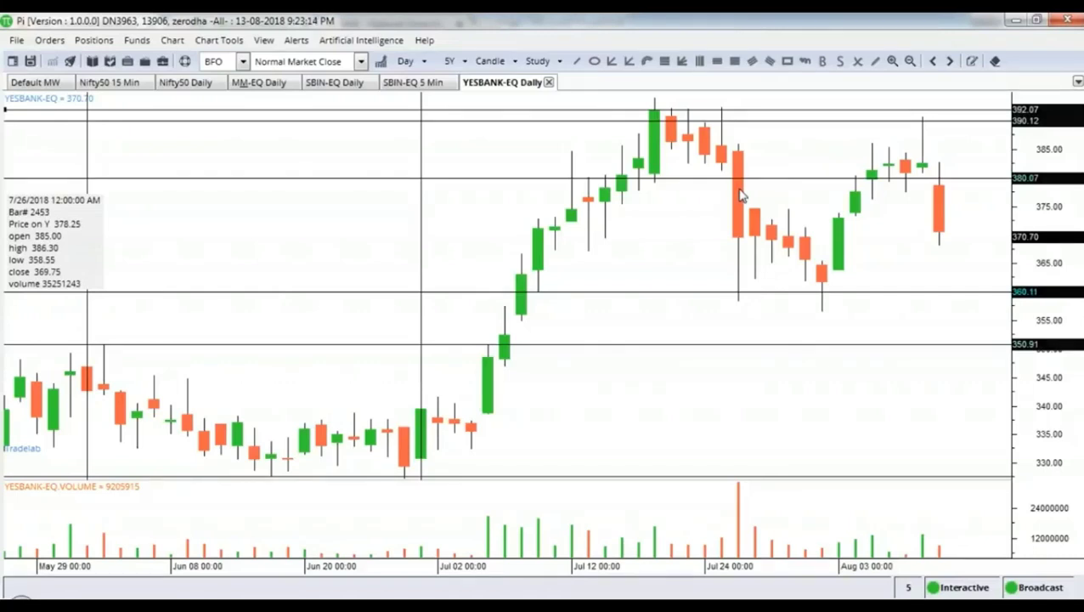
Step: Insert a horizontal line on the YESBANK-EQ daily chart and set its value to 370
right_click(661, 231)
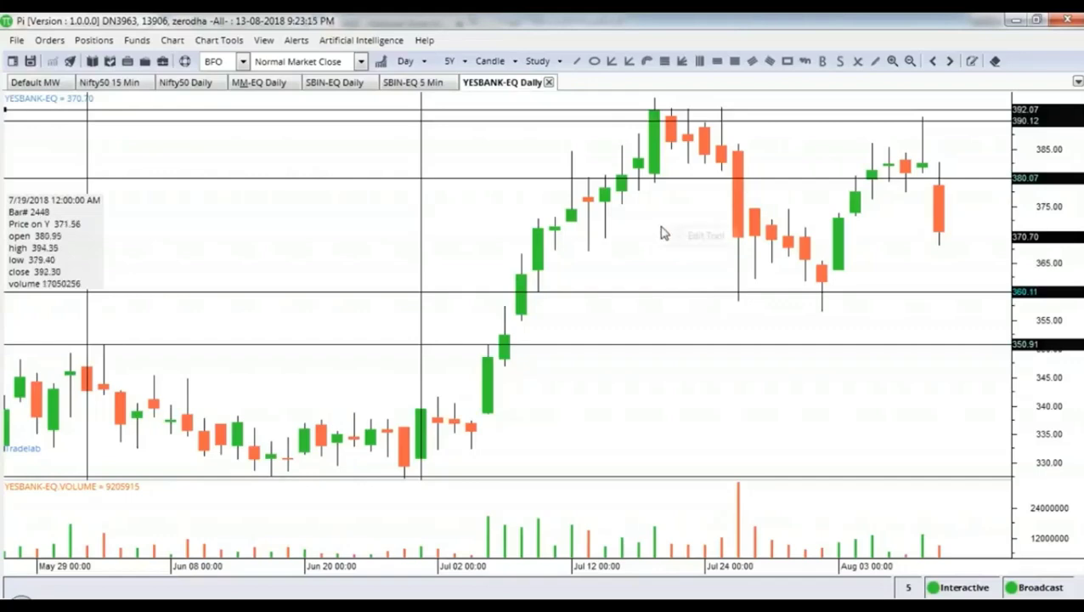
left_click(640, 275)
right_click(649, 235)
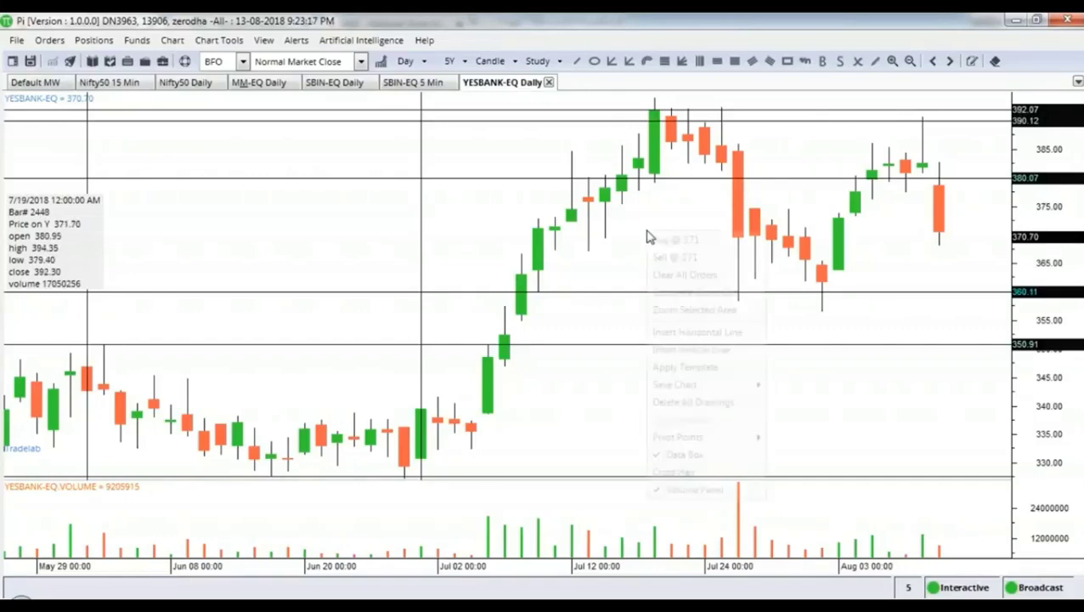
left_click(736, 351)
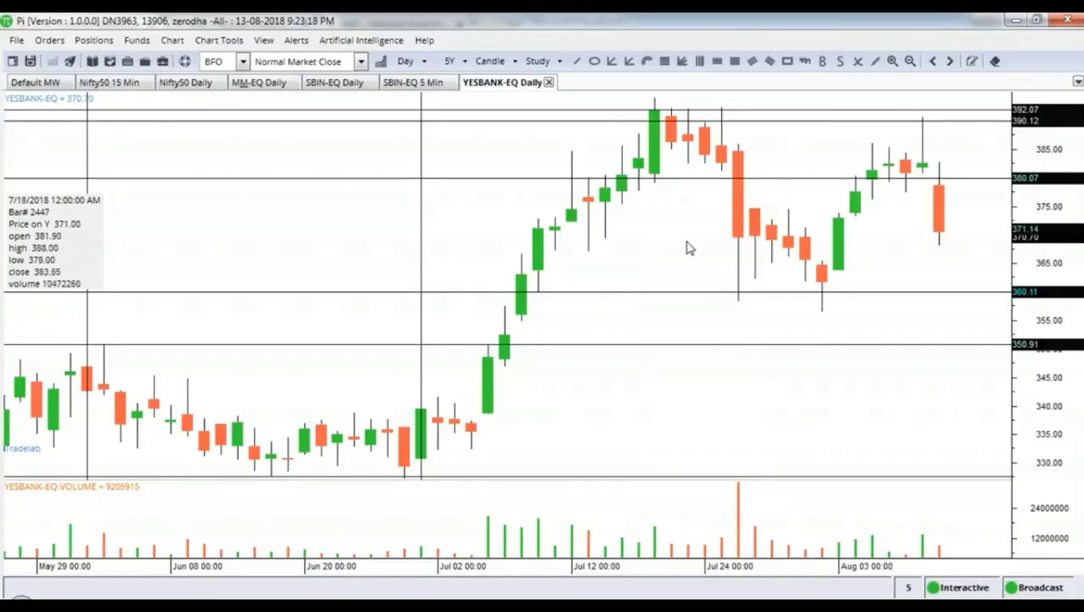
double_click(690, 230)
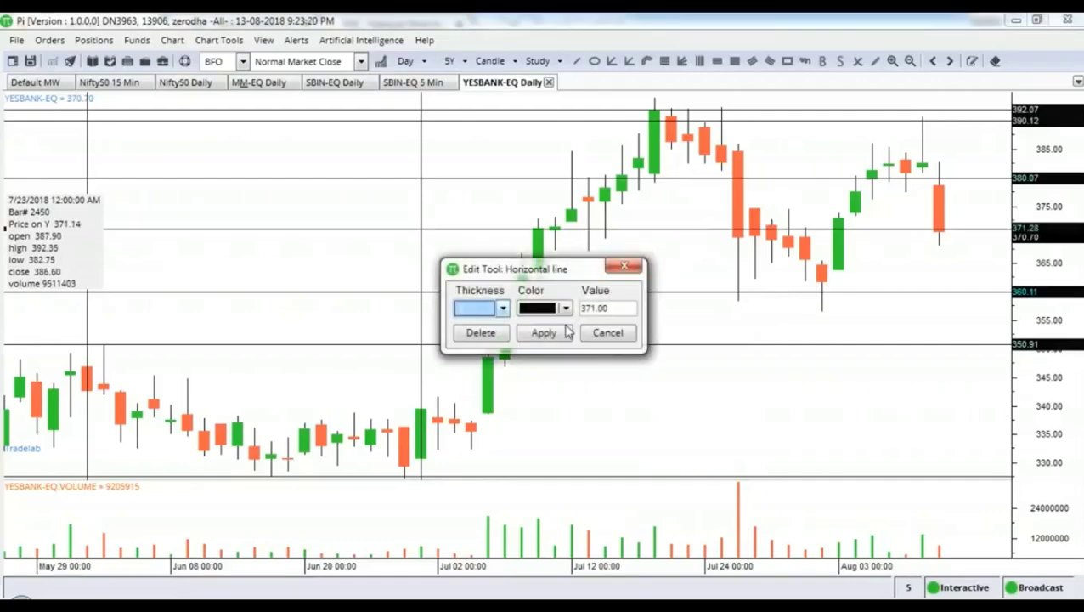
left_click_drag(590, 307, 635, 309)
type("0")
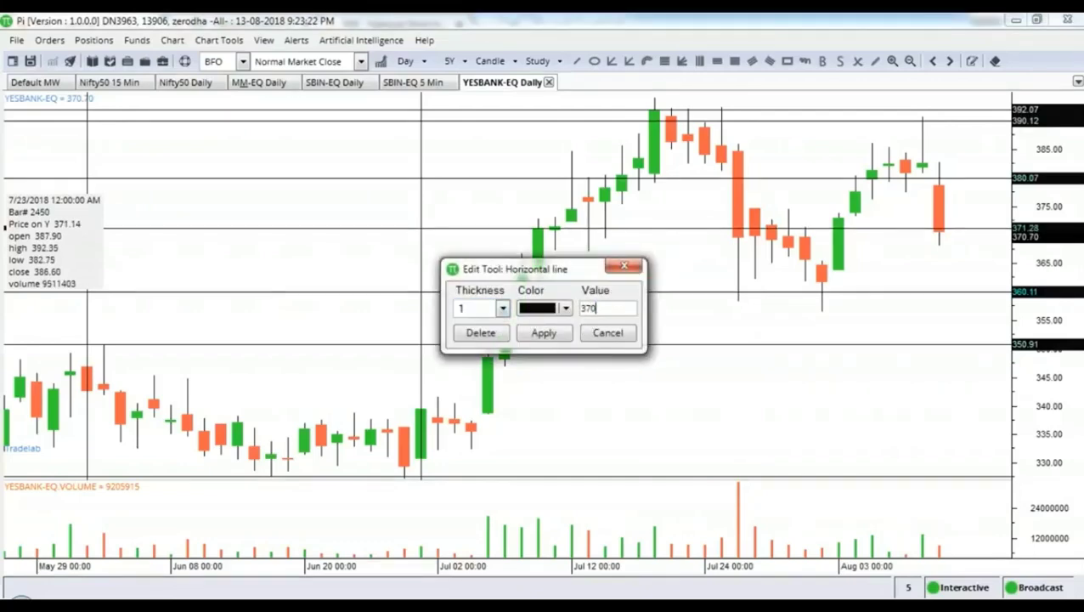
left_click(544, 332)
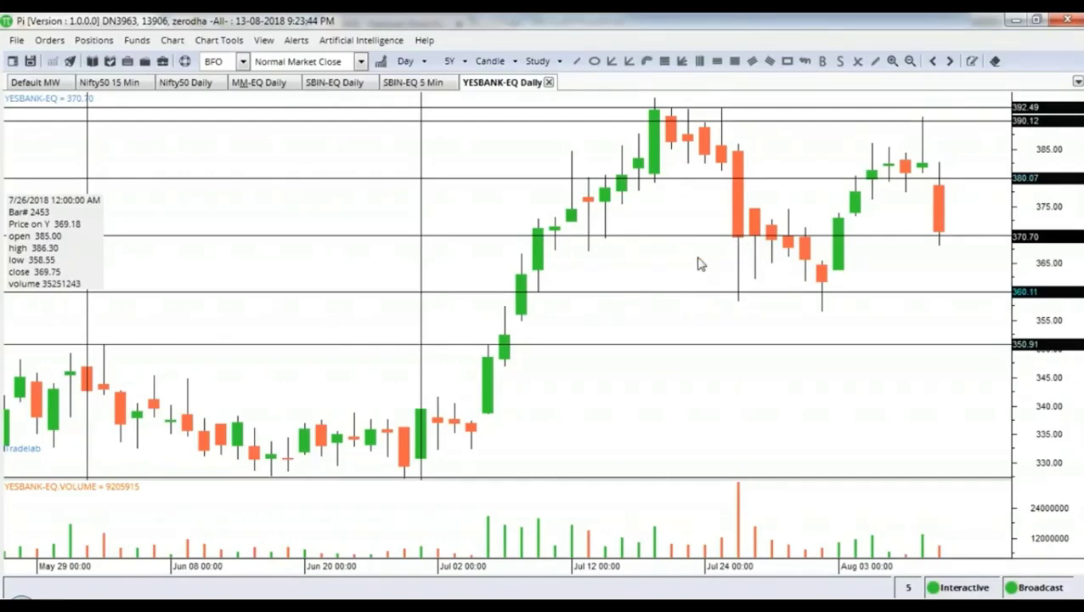
Step: Increase the thickness of the horizontal line near the 360 price level
double_click(450, 294)
left_click(503, 308)
left_click(486, 377)
left_click(548, 335)
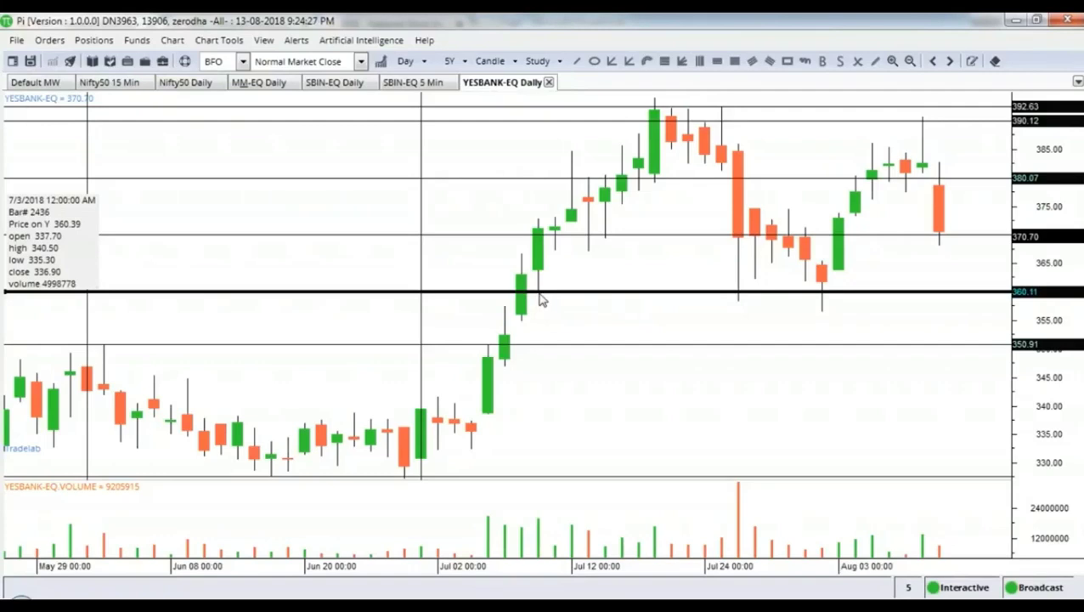
Step: Insert a horizontal line at about 355, at the 9 July candle's low, and move it upward toward the thick line
left_click_drag(541, 270, 589, 273)
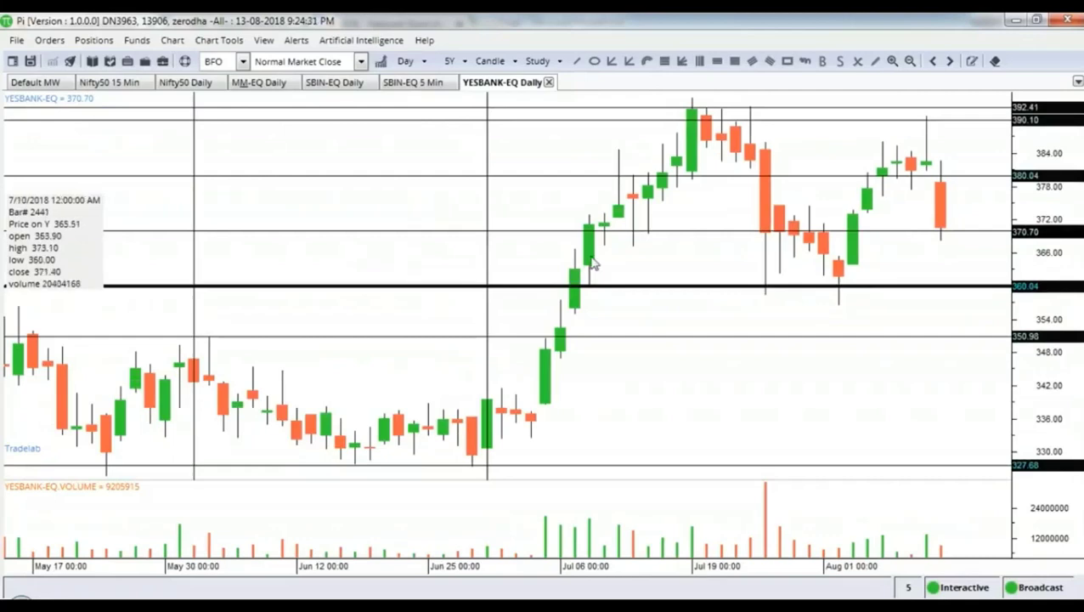
right_click(576, 318)
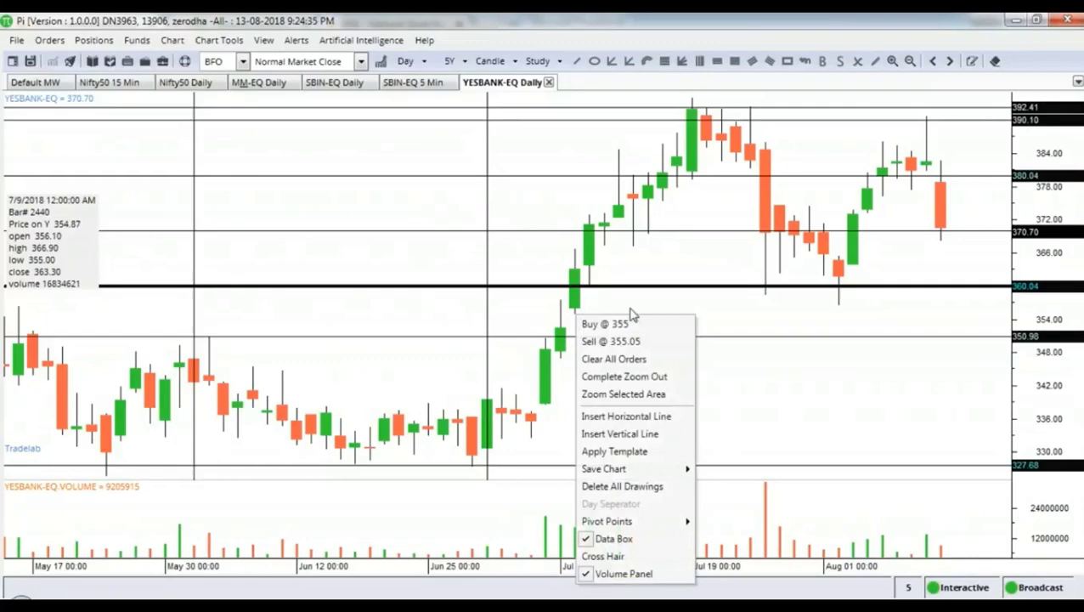
left_click(637, 413)
left_click(581, 313)
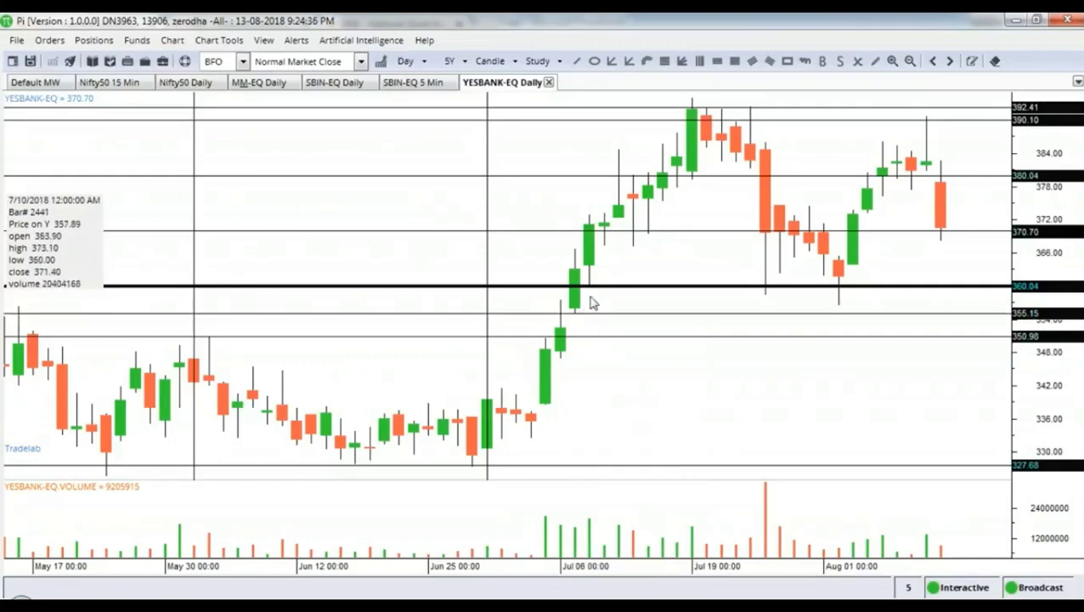
left_click_drag(786, 313, 787, 295)
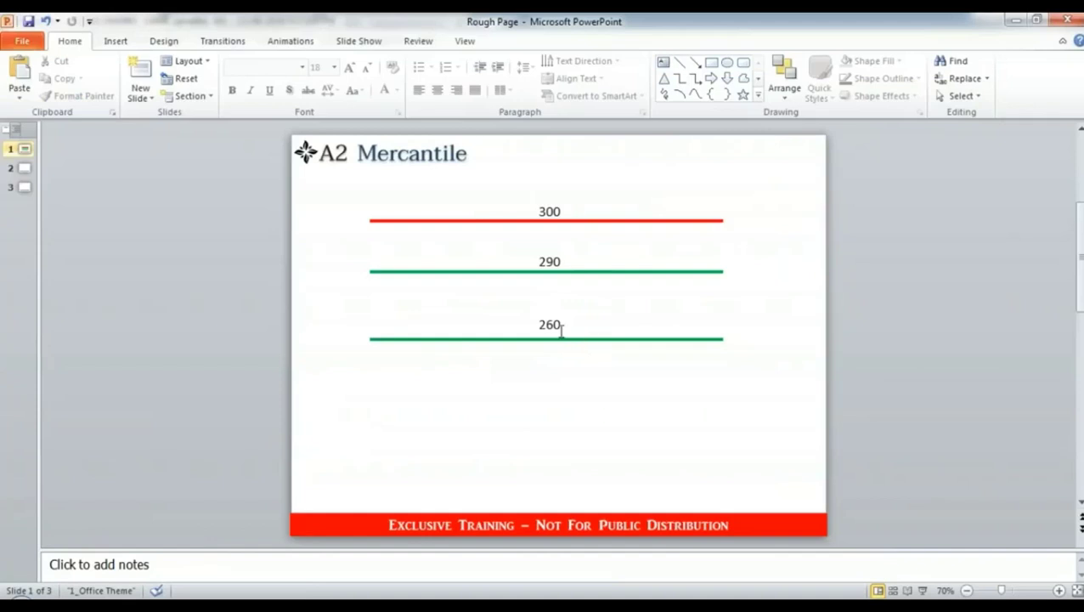
Step: In the PowerPoint slide, move the 260 label beside the start of its green line and draw a narrow vertical rectangle across that line
left_click(558, 323)
left_click_drag(561, 317, 365, 307)
left_click(711, 62)
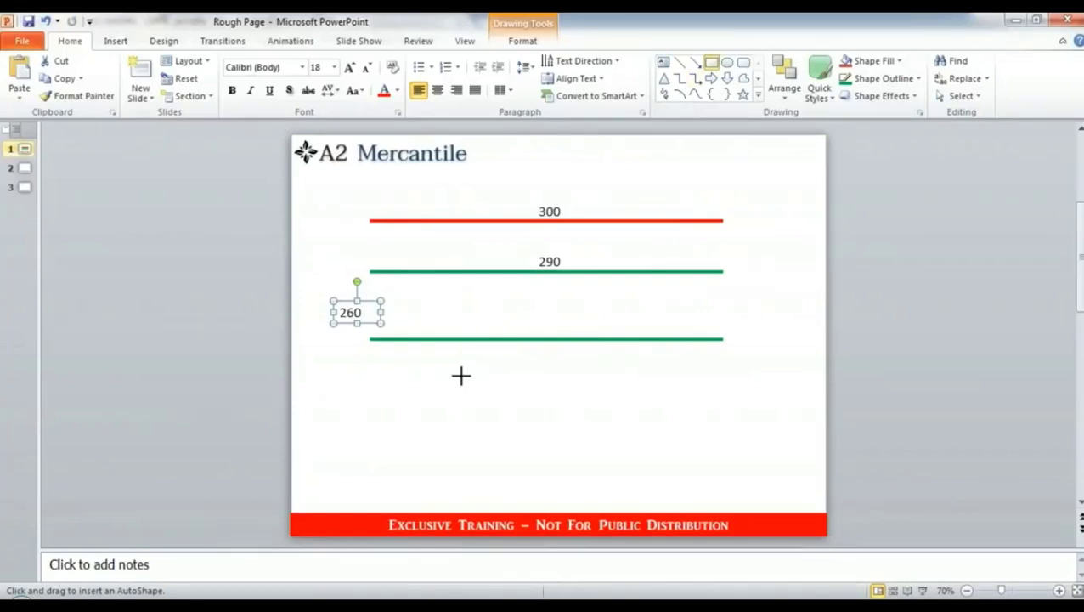
left_click_drag(460, 376, 470, 339)
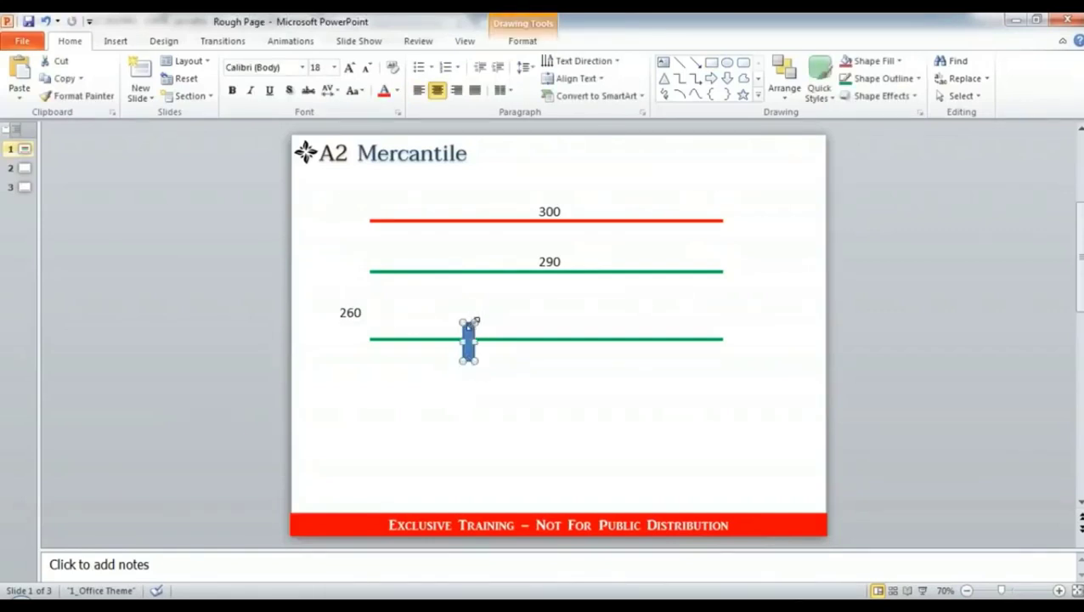
left_click(488, 379)
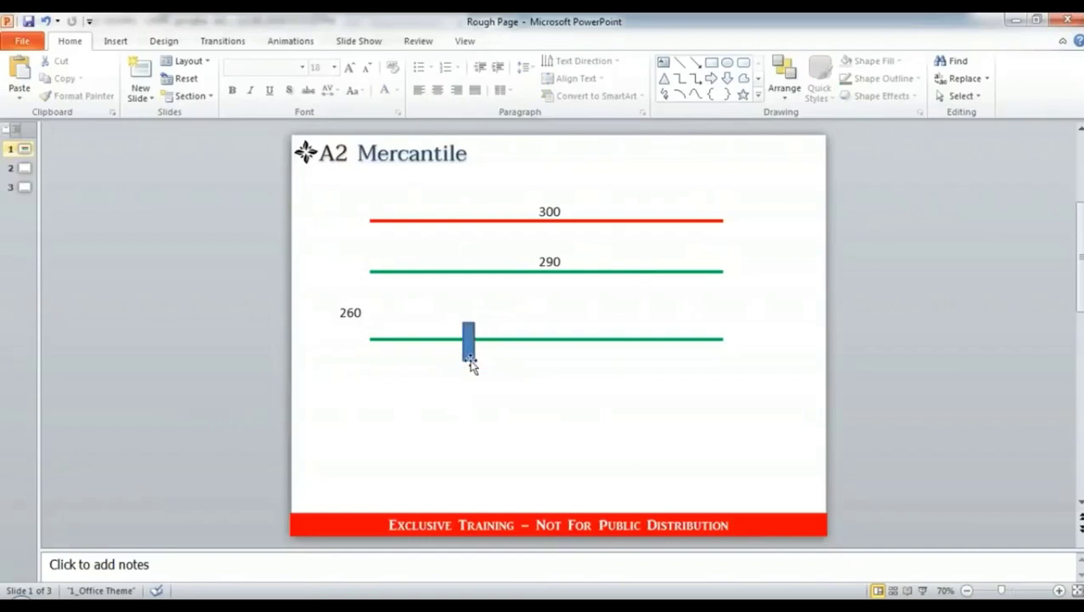
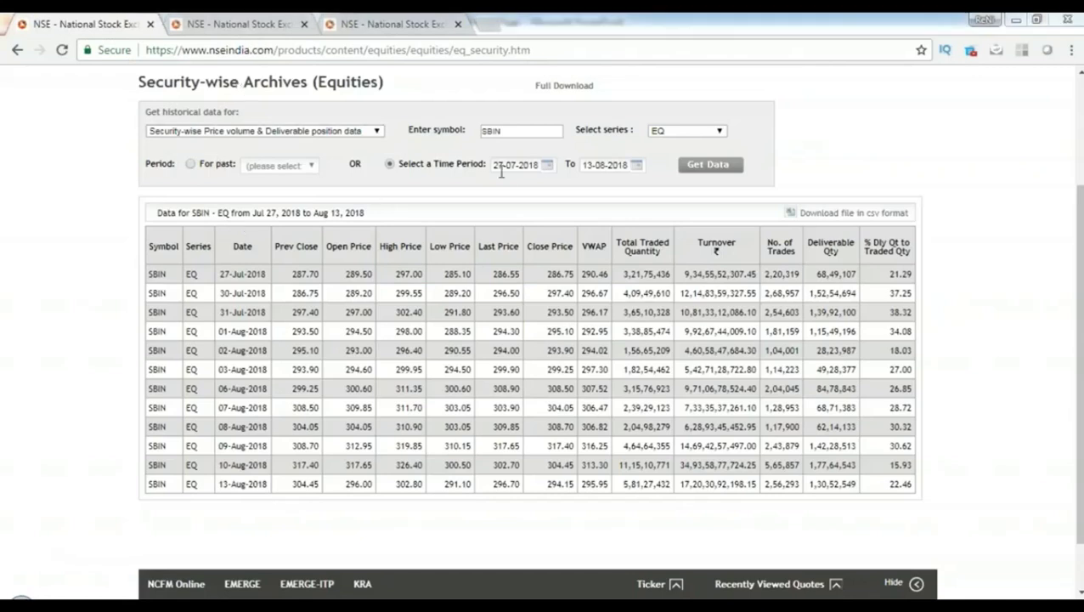
left_click_drag(503, 130, 470, 132)
type("YESBANK")
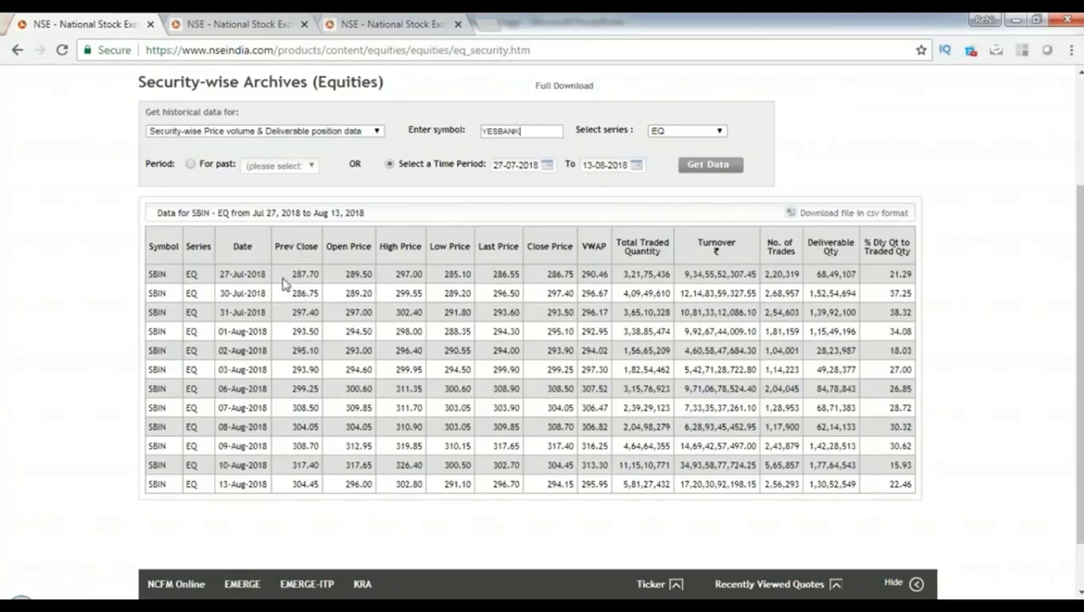
left_click(513, 164)
left_click(502, 184)
left_click(631, 185)
Step: On the NSE security-wise archives page, set the symbol to TATAMOTORS and open the start date calendar
left_click_drag(523, 130, 464, 127)
type("TATAMOTORS")
left_click(516, 165)
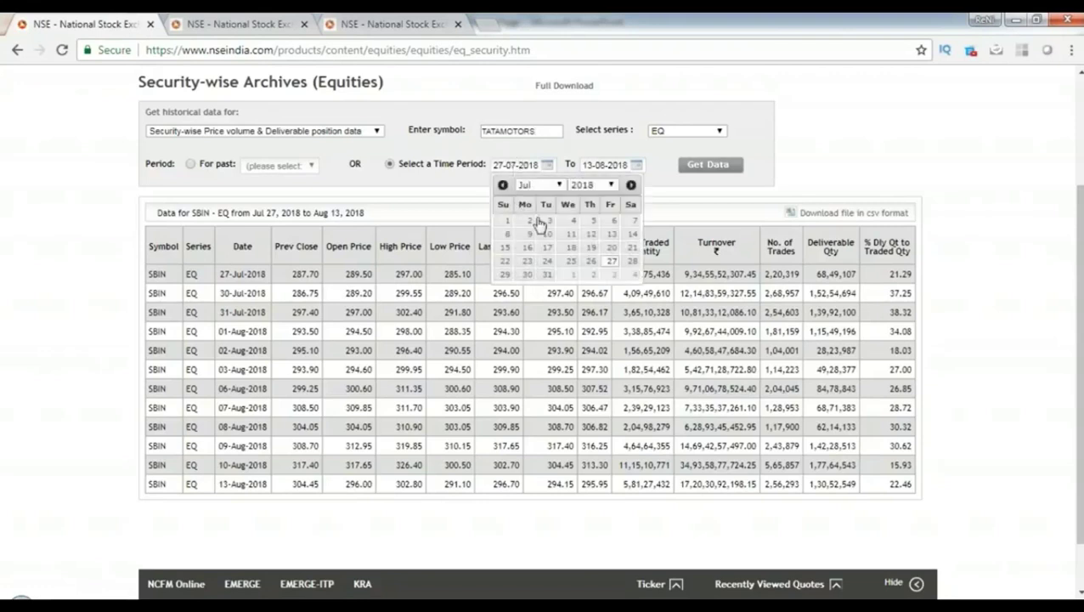
key("alt+Left")
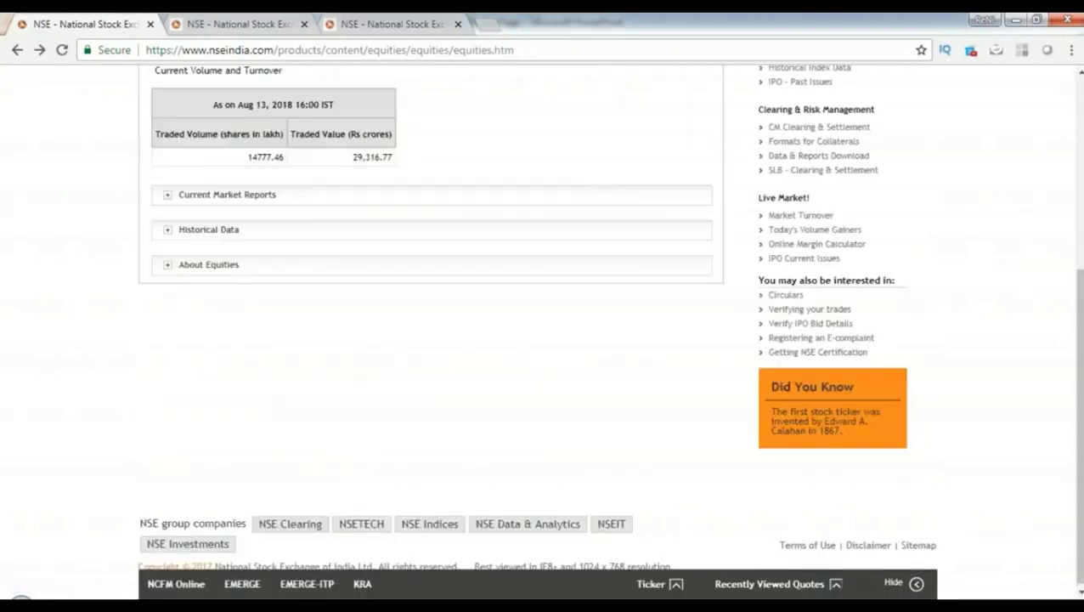
left_click(39, 50)
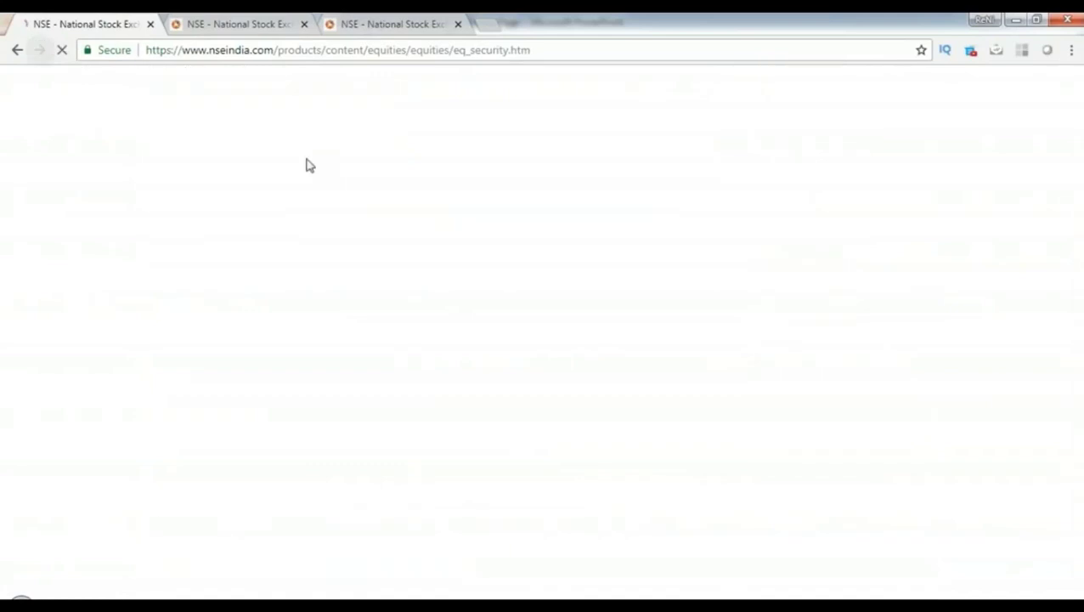
key("alt+Left")
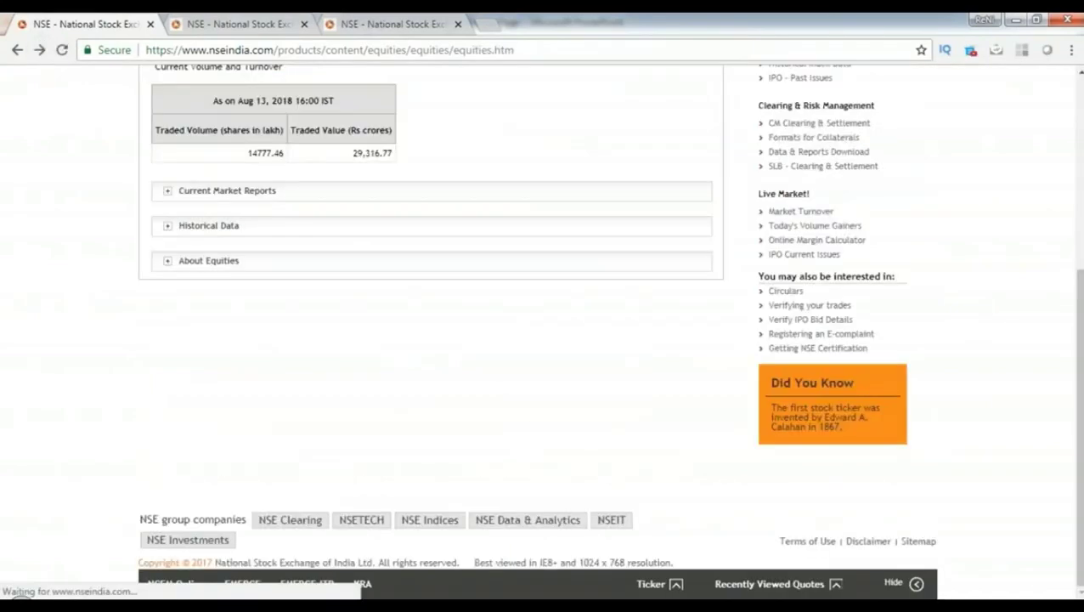
left_click(15, 49)
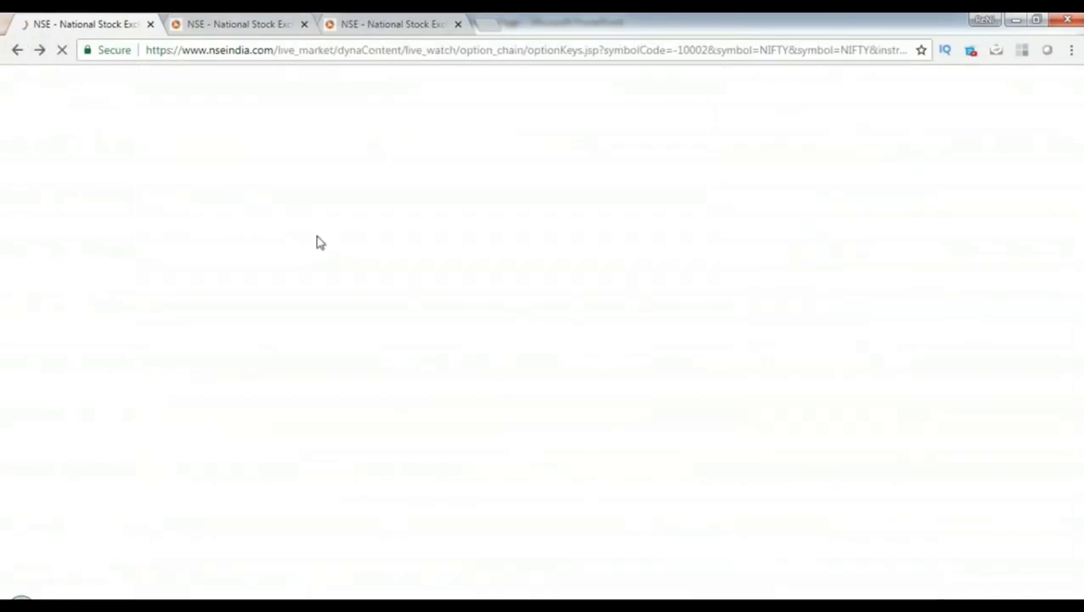
left_click(39, 49)
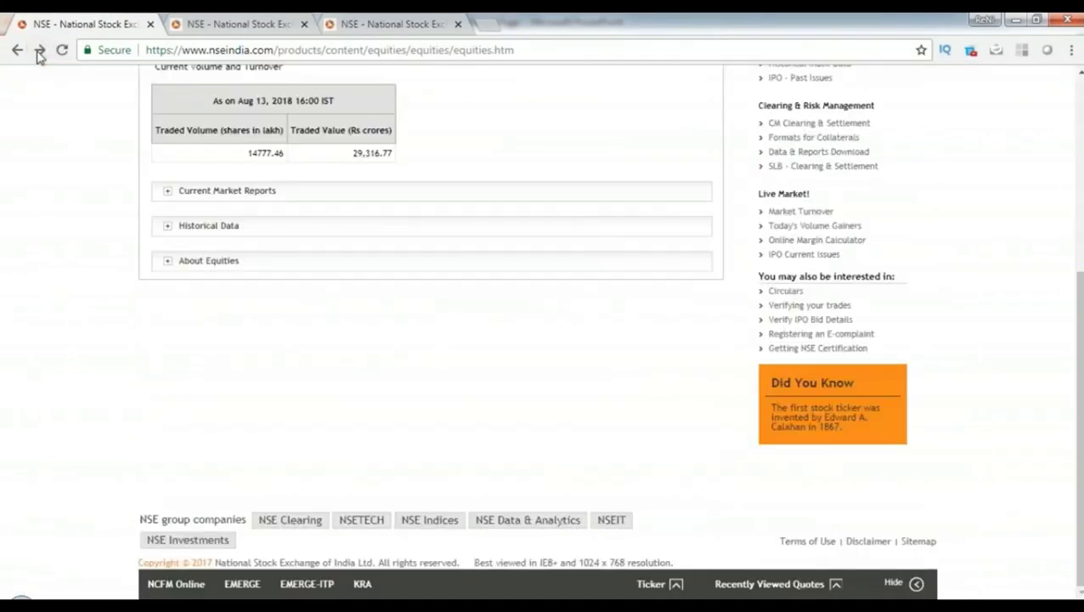
left_click(39, 49)
Step: Set the time period from 01-07-2018 to 31-07-2018 and retrieve the price, volume and deliverable data for TATAMOTORS
left_click(528, 324)
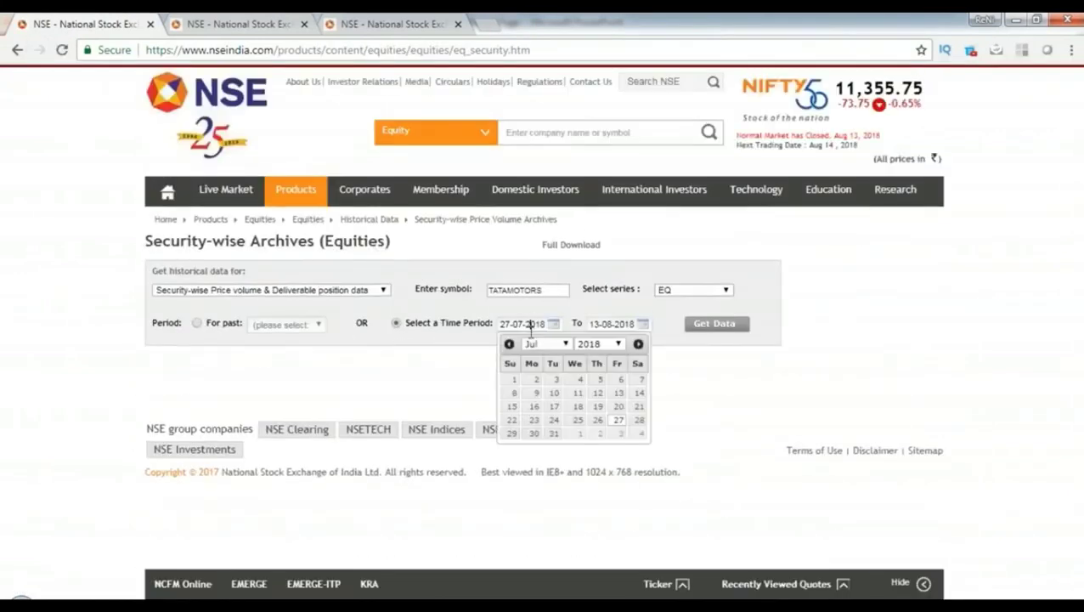
left_click(514, 380)
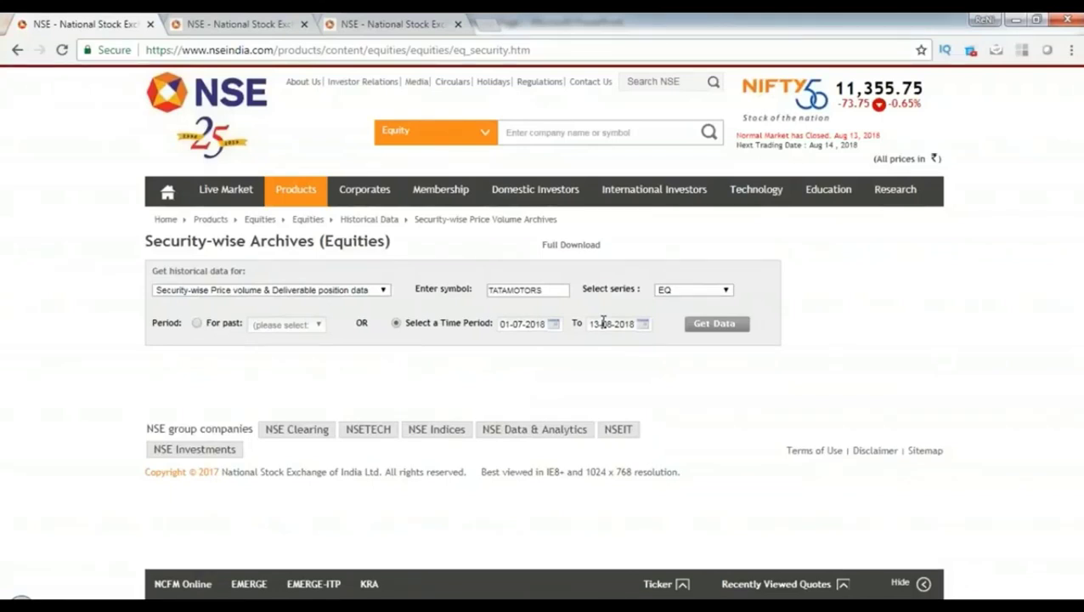
left_click(603, 323)
left_click(599, 344)
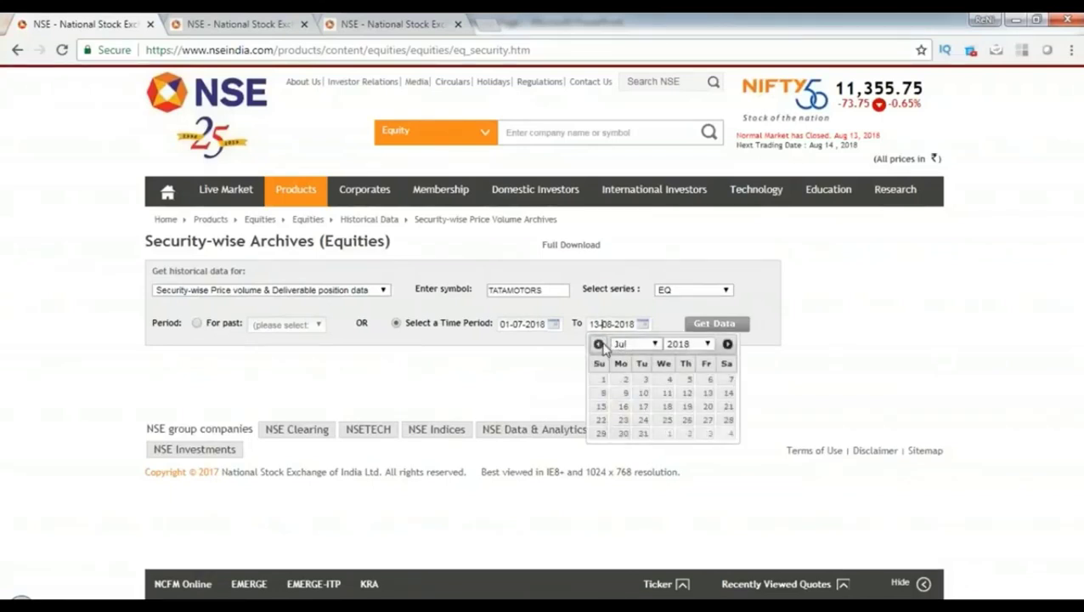
left_click(643, 433)
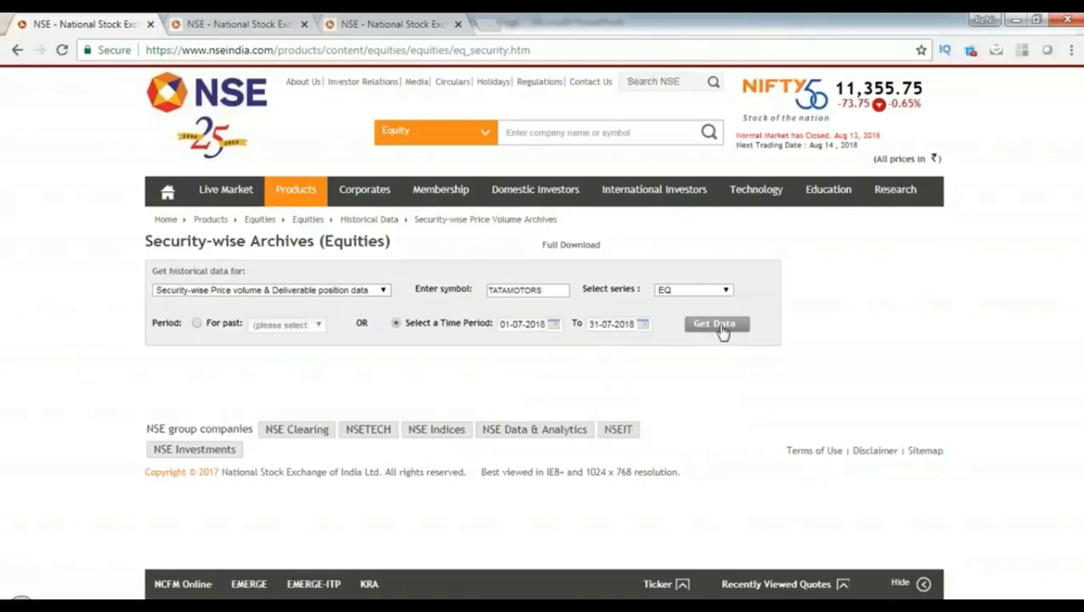
left_click(715, 324)
scroll(718, 331, "down", 4)
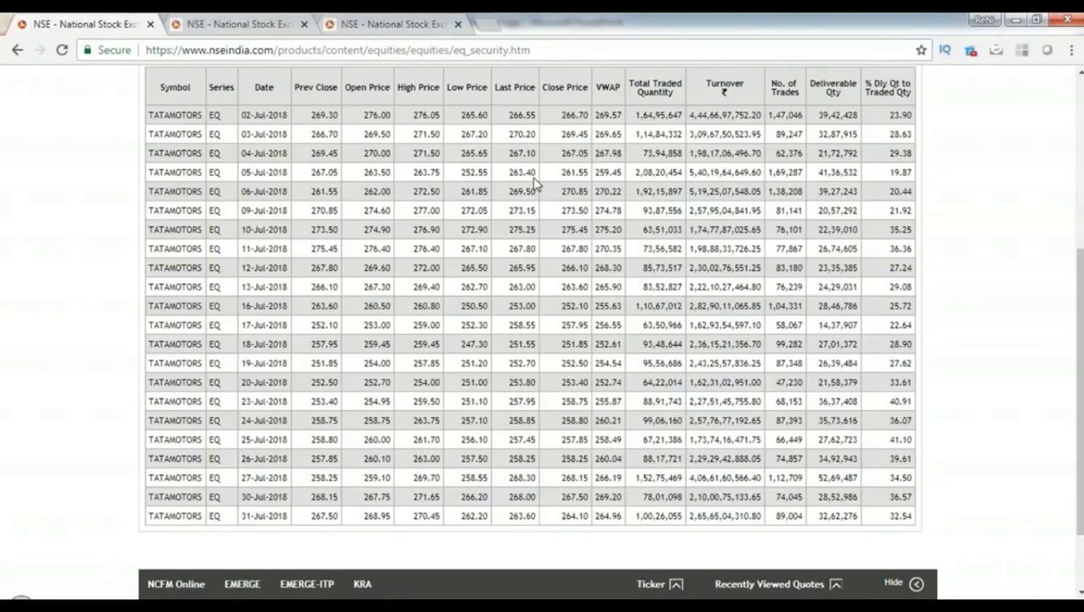
Step: Load the equity derivatives option chain for the underlying stock tatamotors
left_click(415, 25)
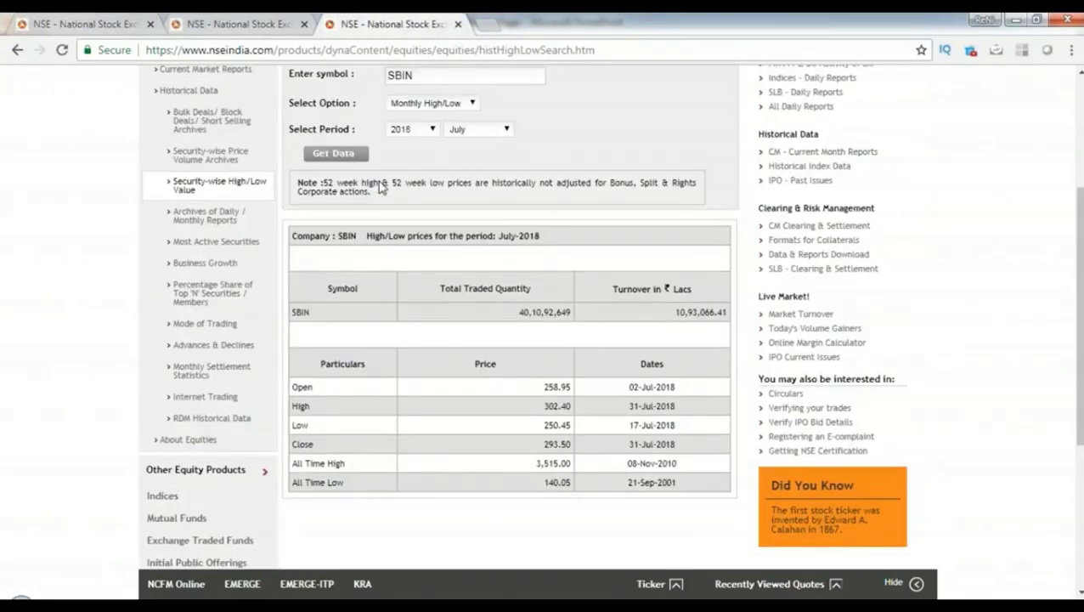
scroll(381, 189, "up", 3)
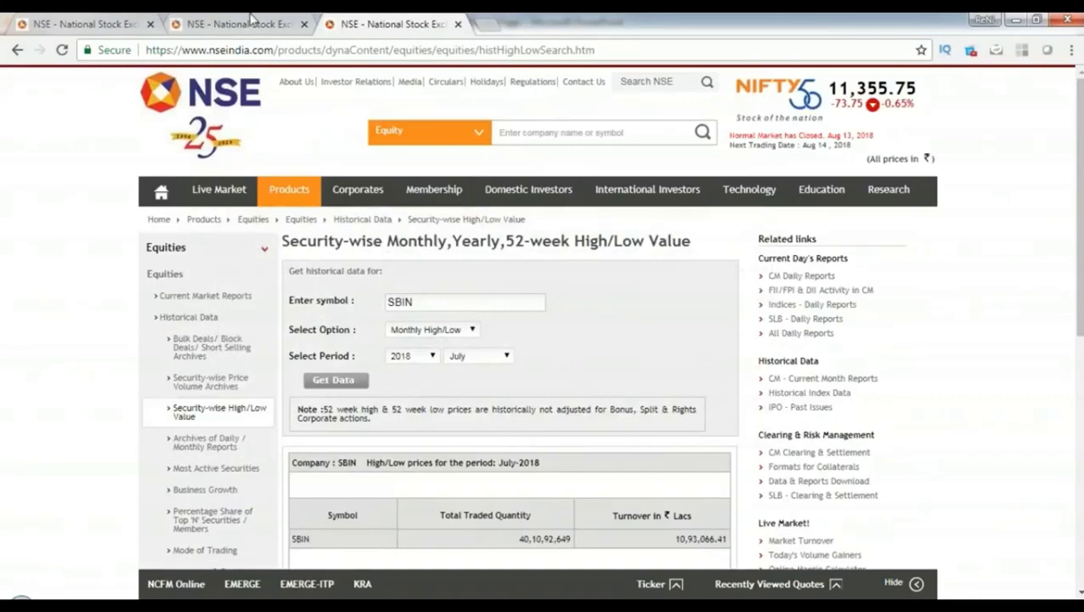
left_click(213, 25)
scroll(633, 197, "up", 3)
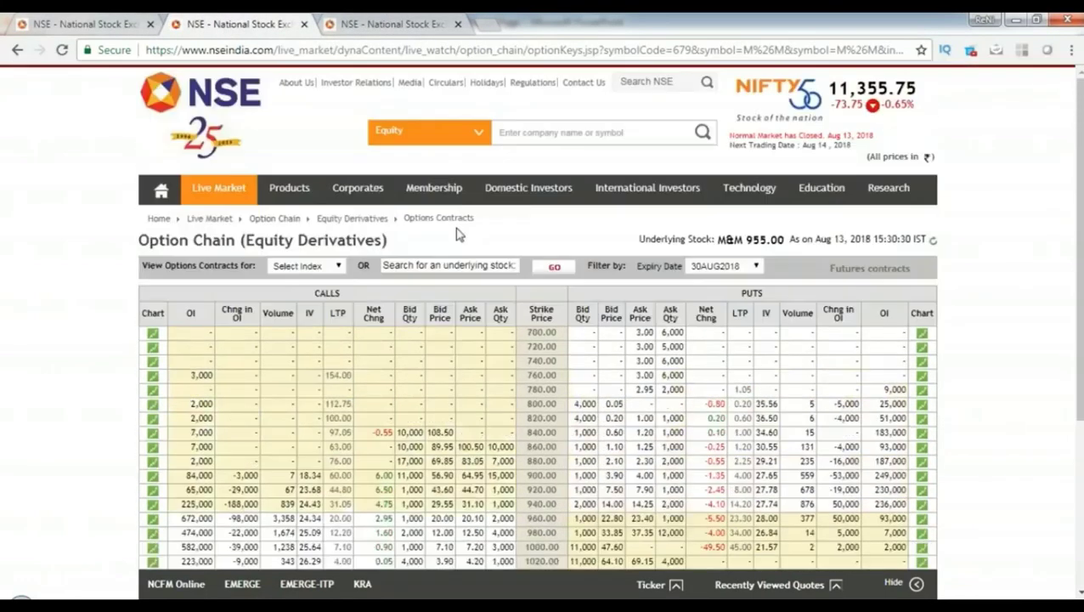
left_click(431, 263)
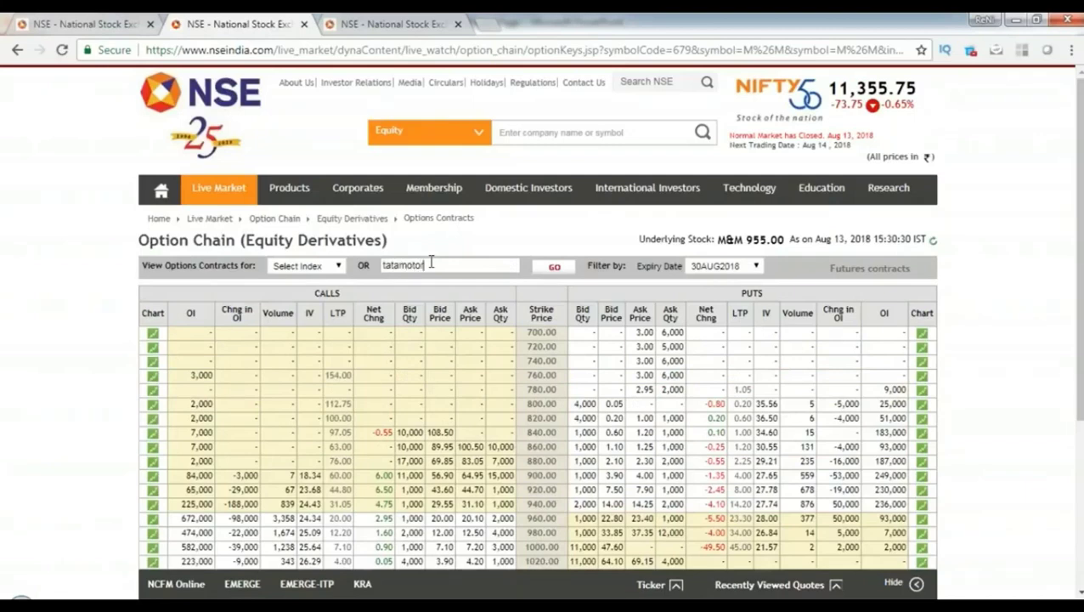
type("tatamotors")
left_click(555, 268)
scroll(557, 425, "down", 2)
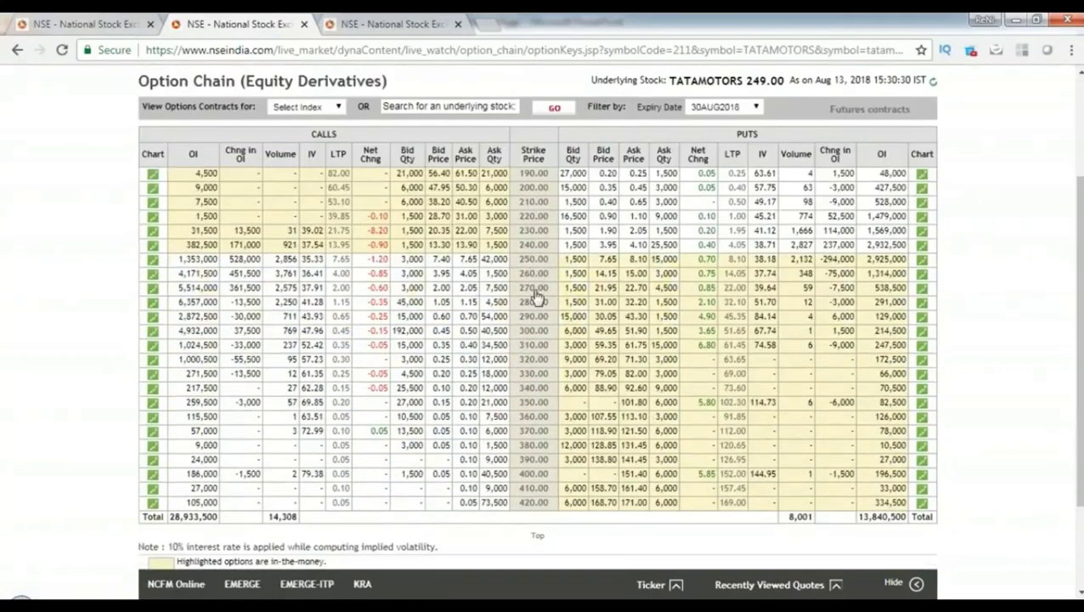
Step: Return to the TATAMOTORS July price and deliverable data to review it
left_click(361, 24)
left_click(81, 24)
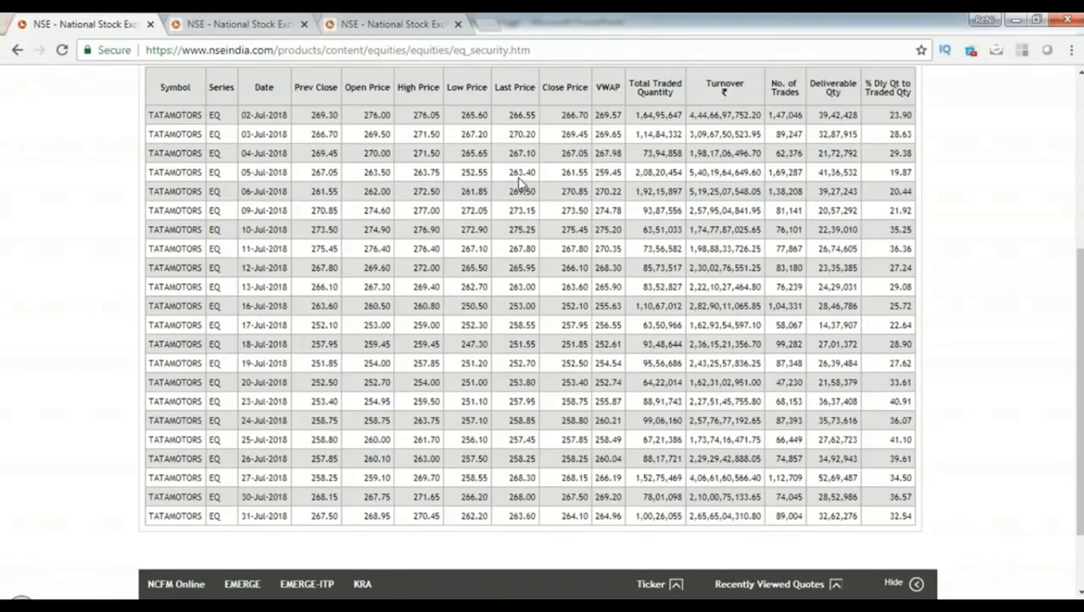
key("f")
Step: Switch to the PowerPoint slide and delete the green rectangle that crosses the 260 line
key("alt+Tab")
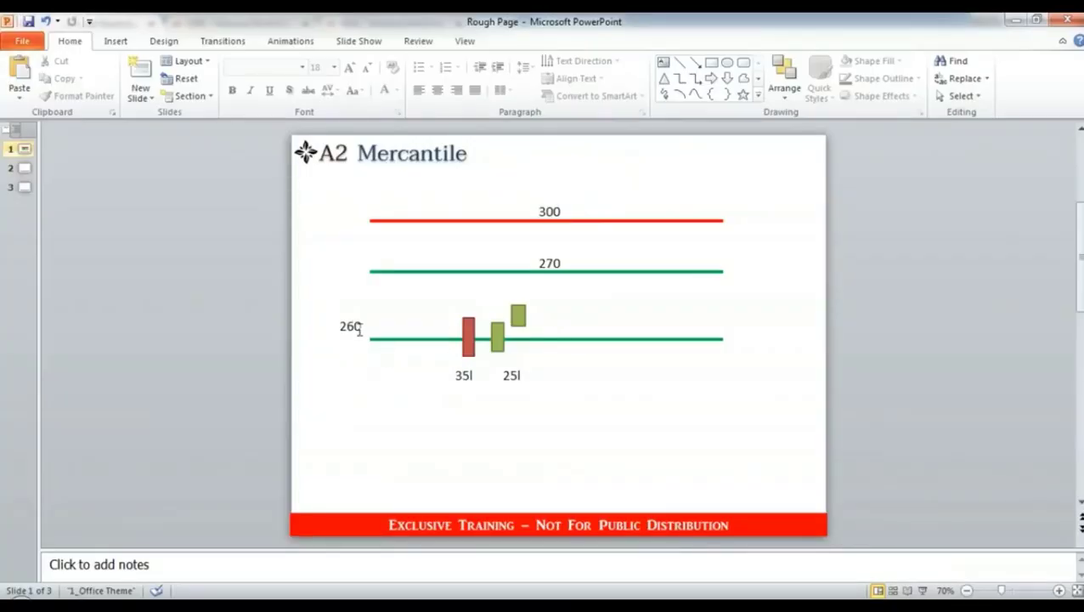
left_click(497, 337)
key("Delete")
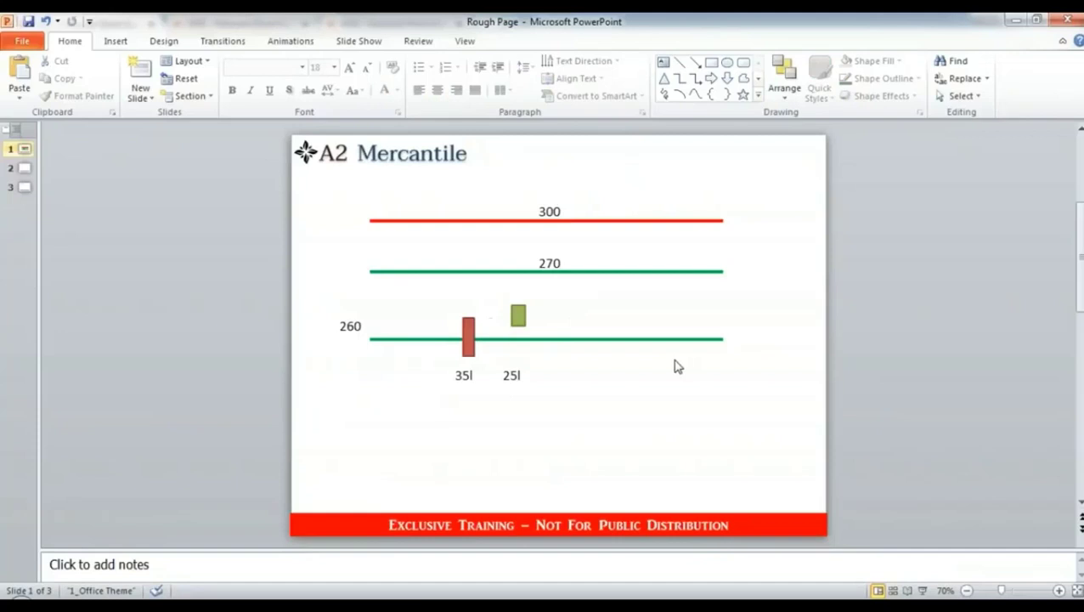
Step: Delete the small green rectangle above the 260 line and select the red rectangle that crosses the line
left_click(517, 314)
key("Delete")
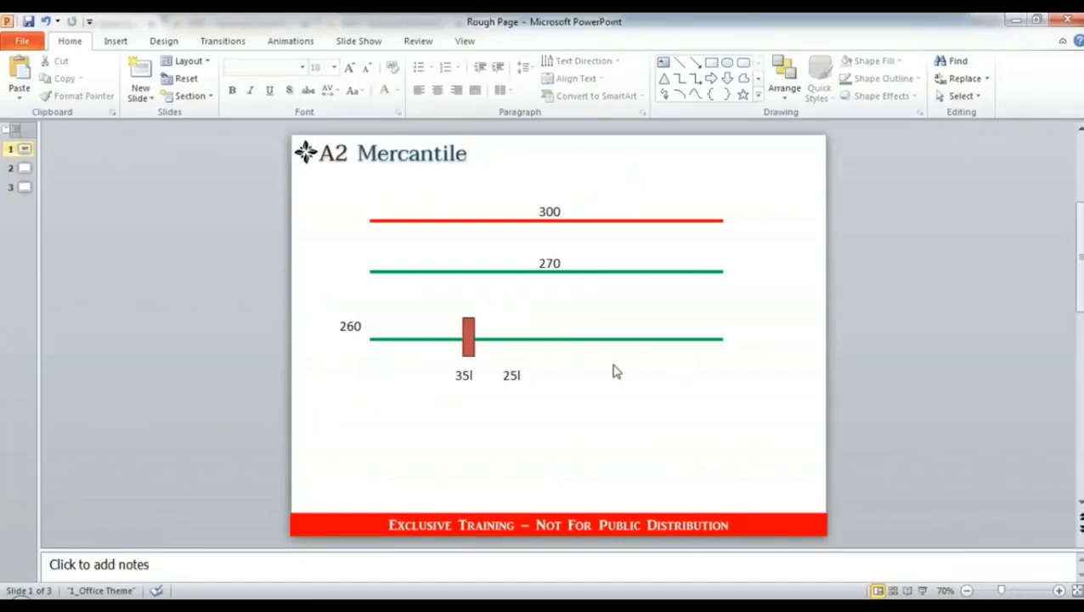
left_click(468, 337)
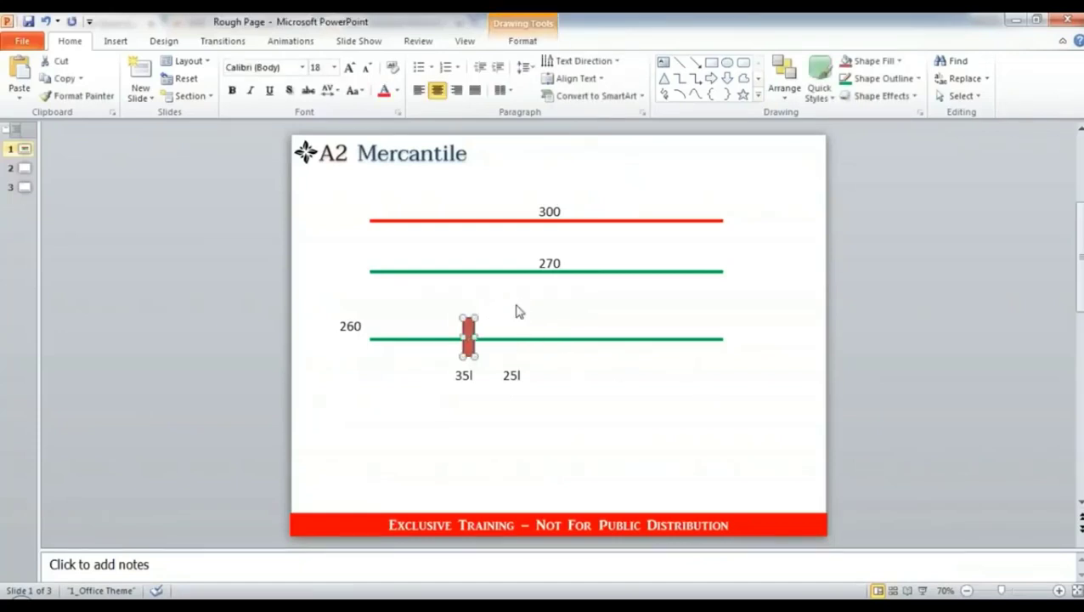
double_click(470, 340)
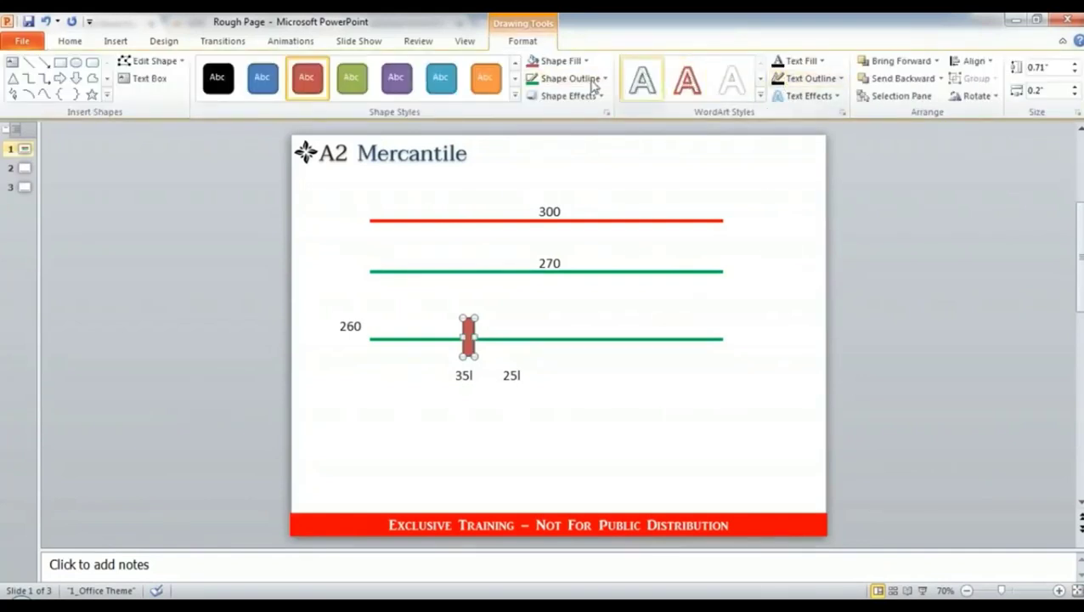
Step: Switch to the Pi trading platform and add the NSE equity TATAMOTORS to the default market watch
key("alt+Tab")
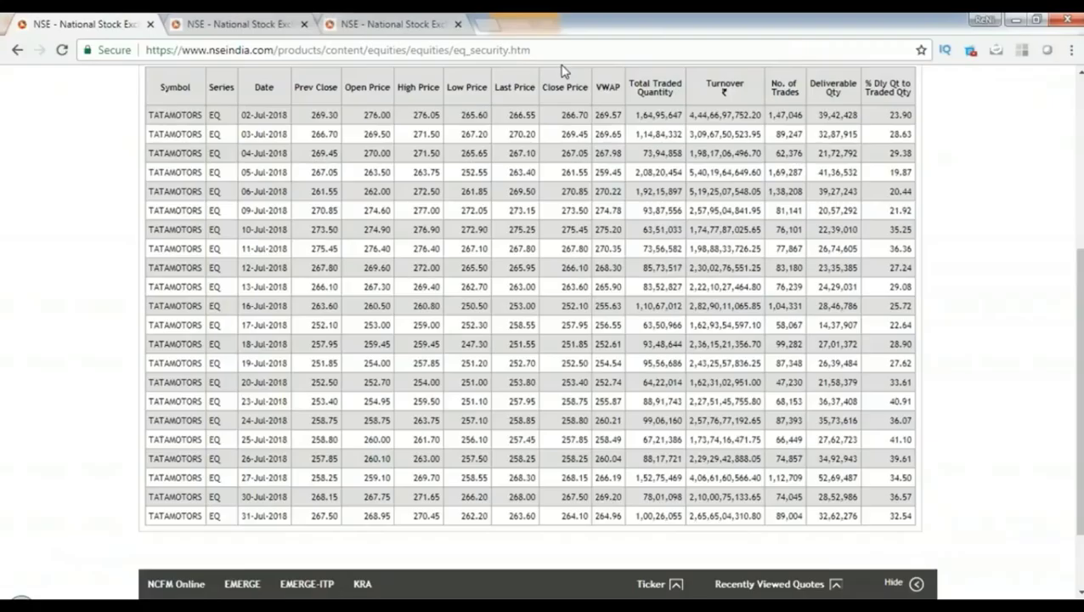
key("alt+Tab")
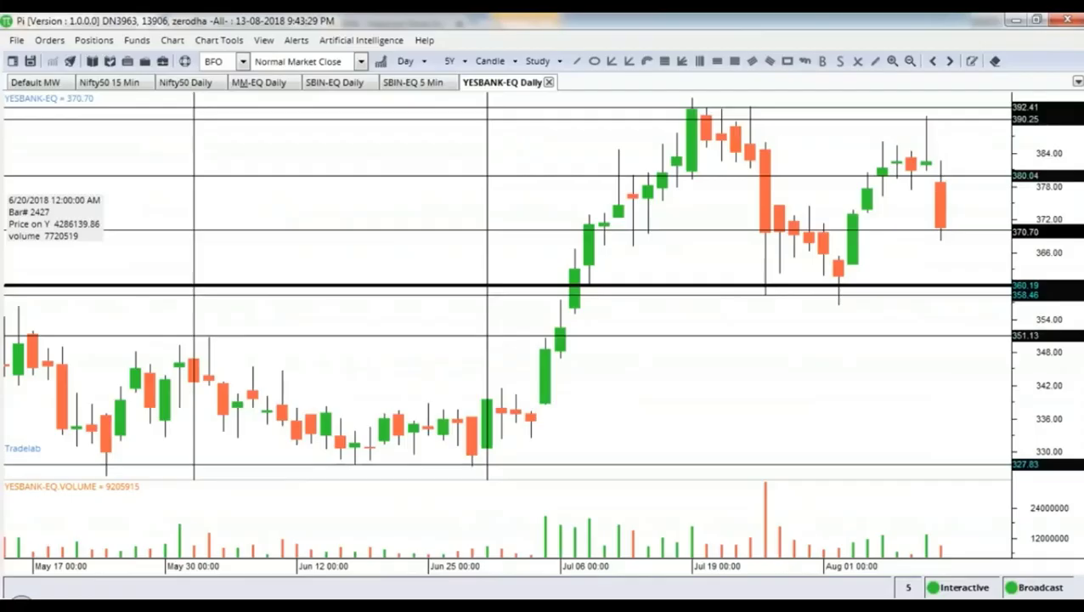
left_click(34, 82)
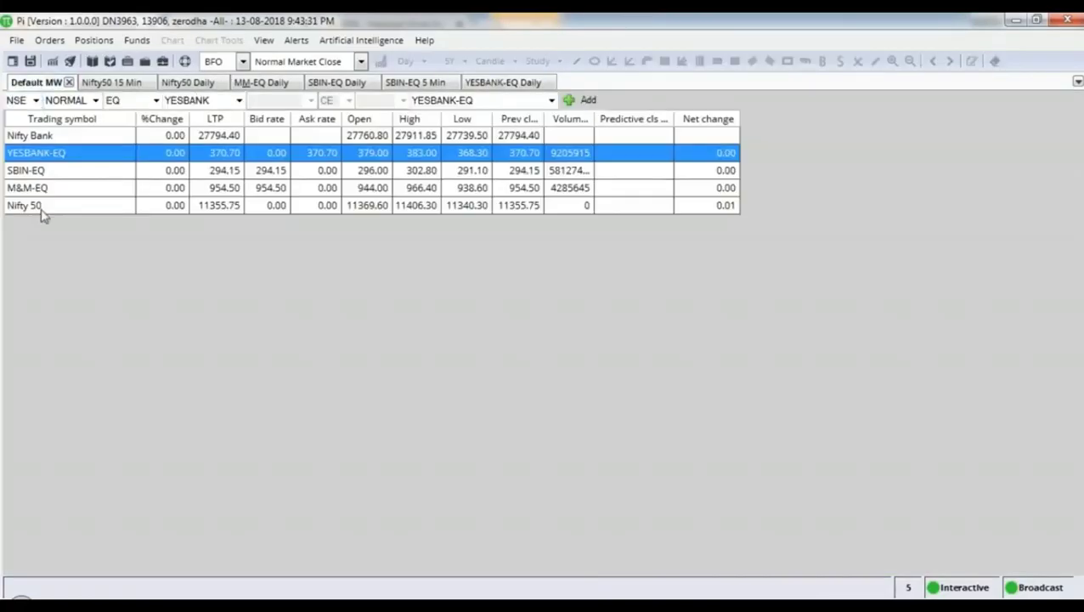
double_click(187, 100)
type("TATAMOTORS")
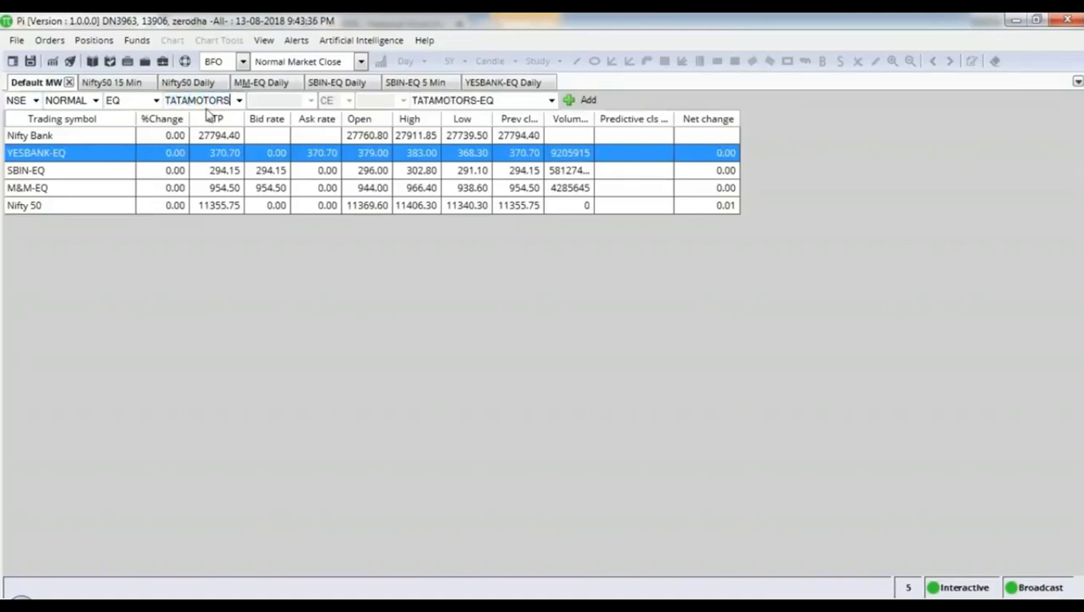
key("Return")
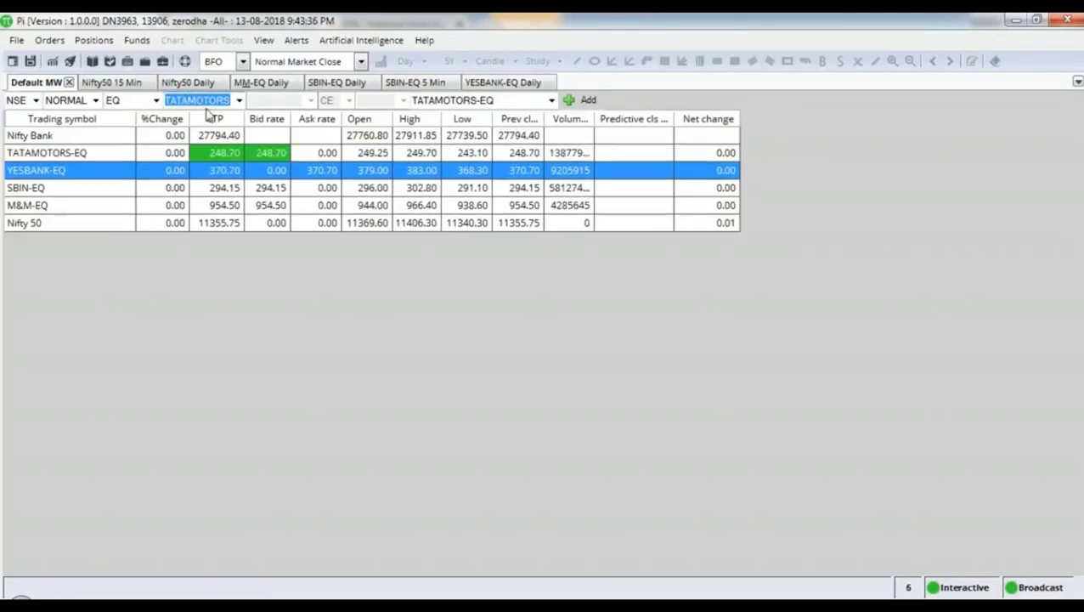
Step: Open a daily chart of TATAMOTORS-EQ covering 120 months
left_click(78, 155)
left_click(52, 62)
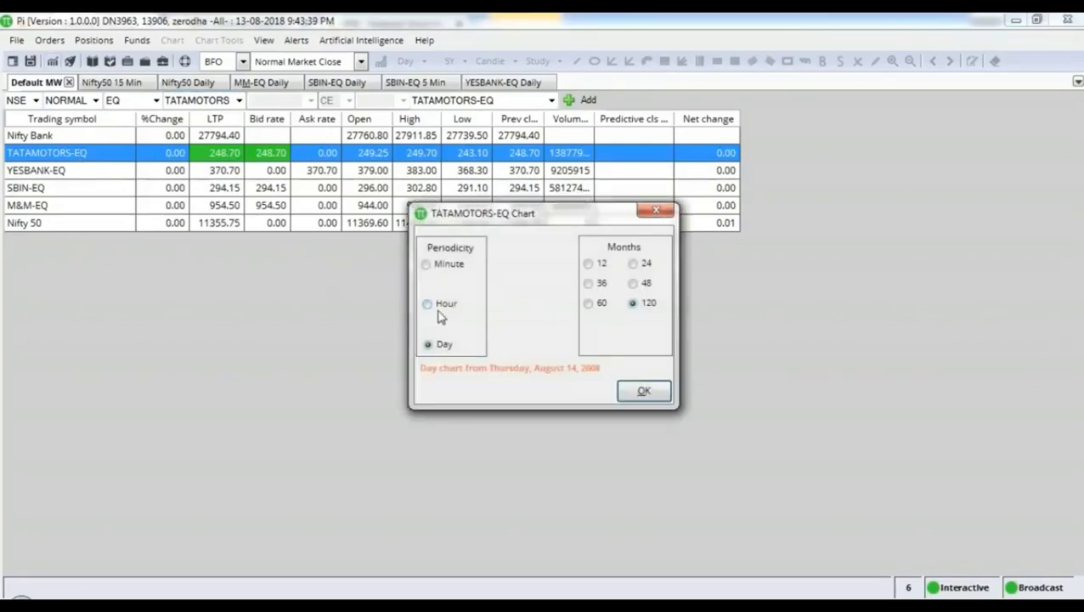
left_click(647, 396)
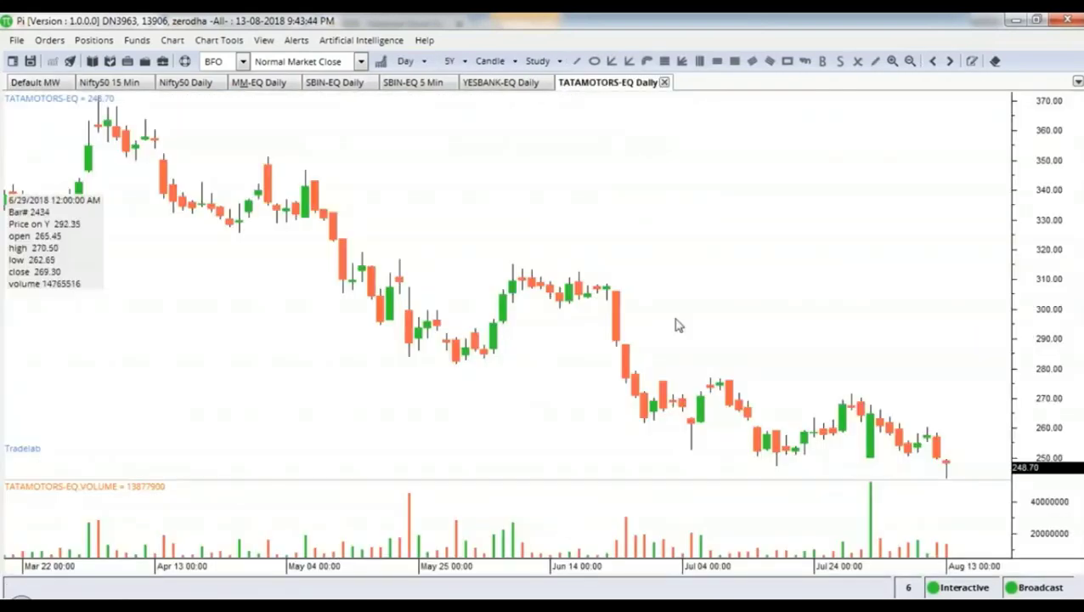
Step: Add a horizontal line to the TATAMOTORS daily chart at value 260 with thickness 3
right_click(512, 369)
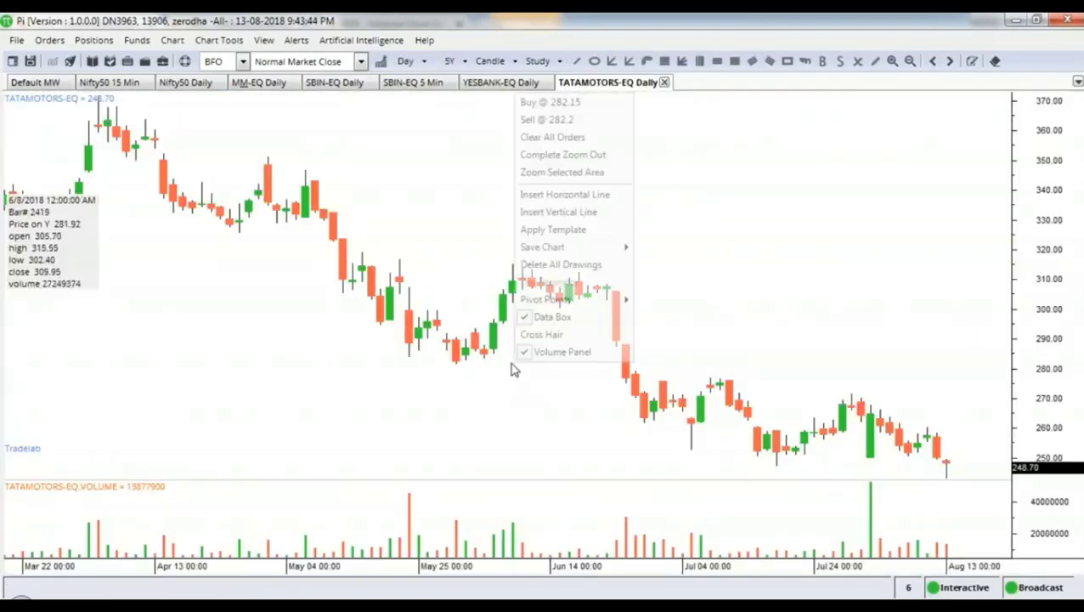
left_click(565, 194)
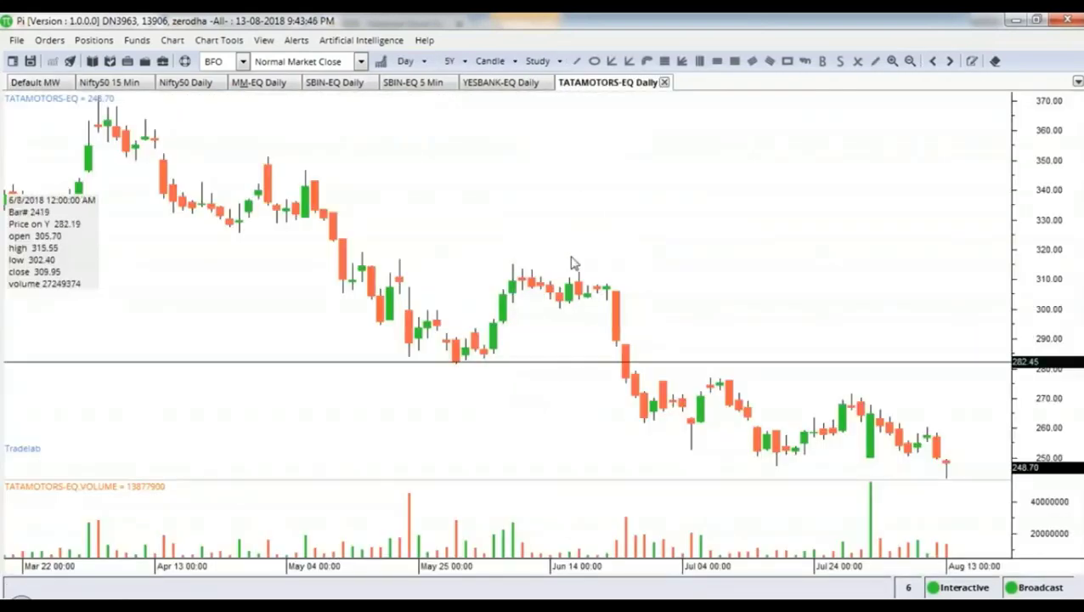
double_click(732, 364)
left_click(599, 307)
double_click(599, 308)
type("260")
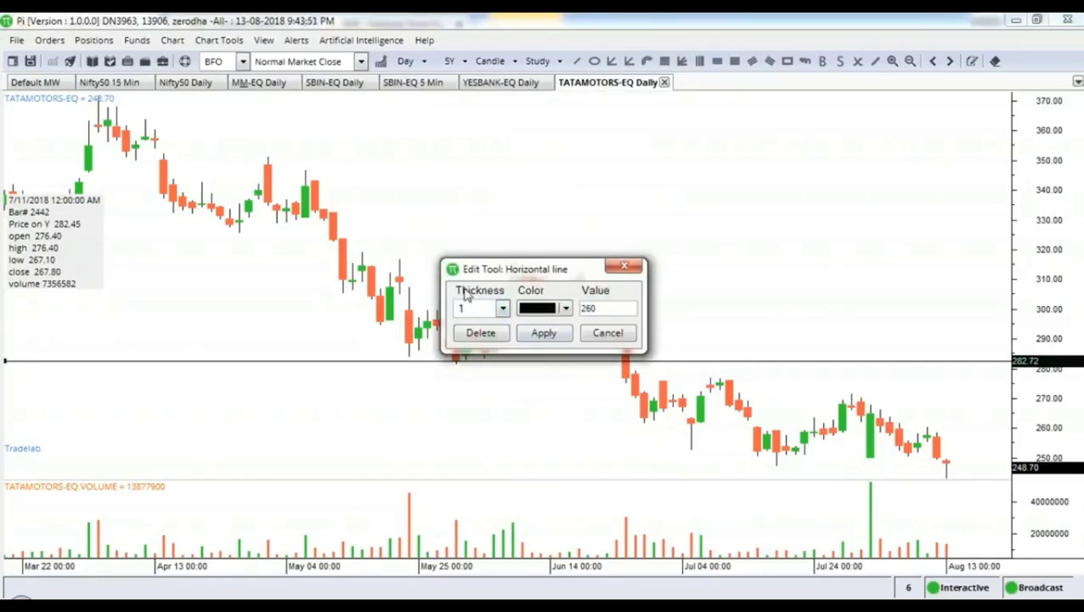
left_click(503, 308)
left_click(508, 358)
left_click(544, 332)
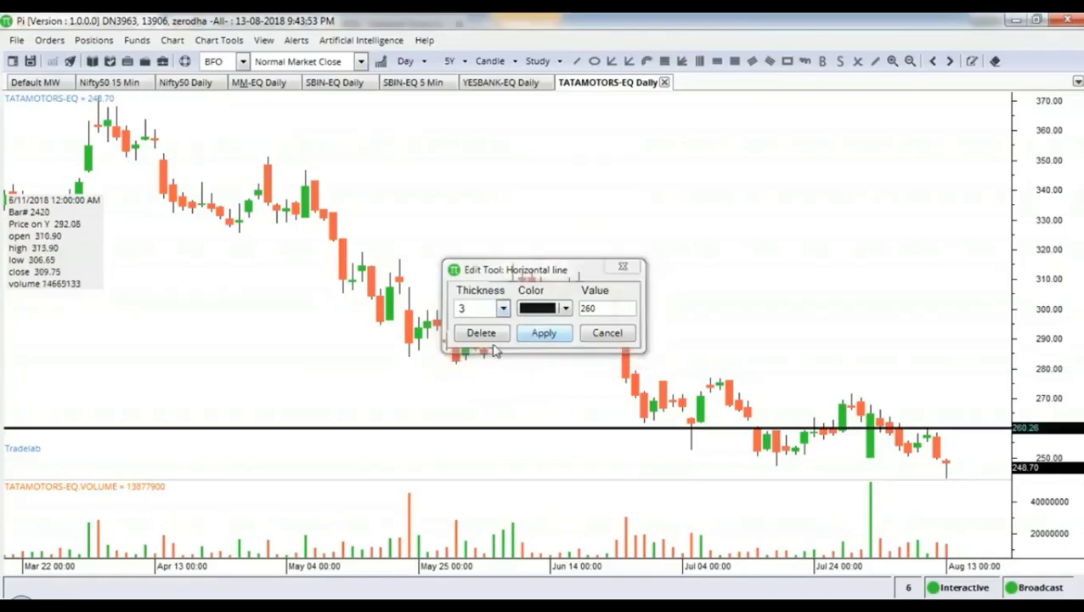
Step: Compare the candles around the 260 line with the July deliverable data on the NSE page in the browser
scroll(629, 397, "up", 3)
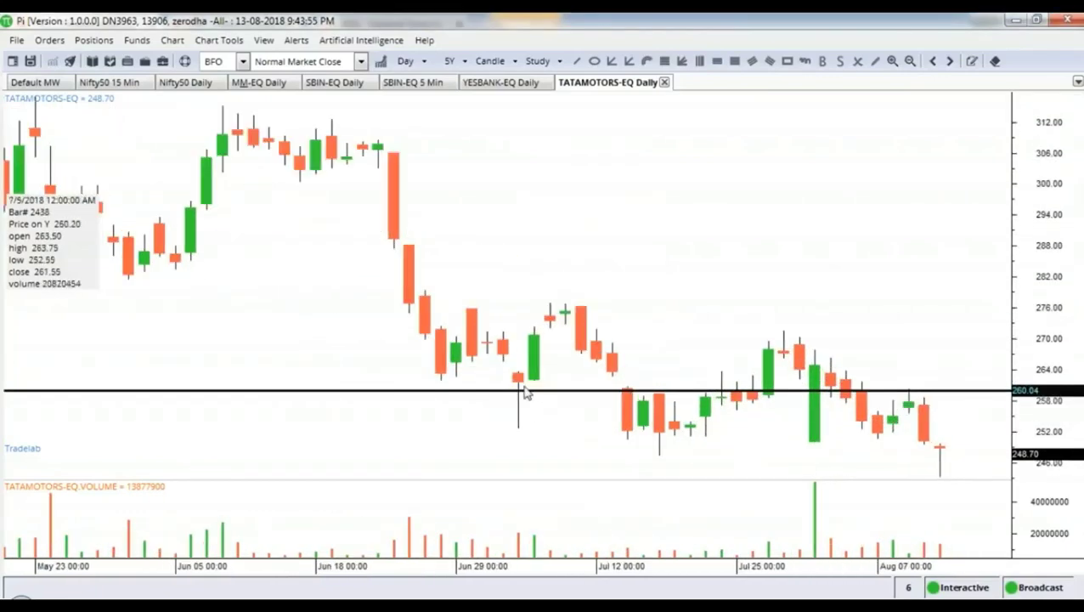
key("alt+Tab")
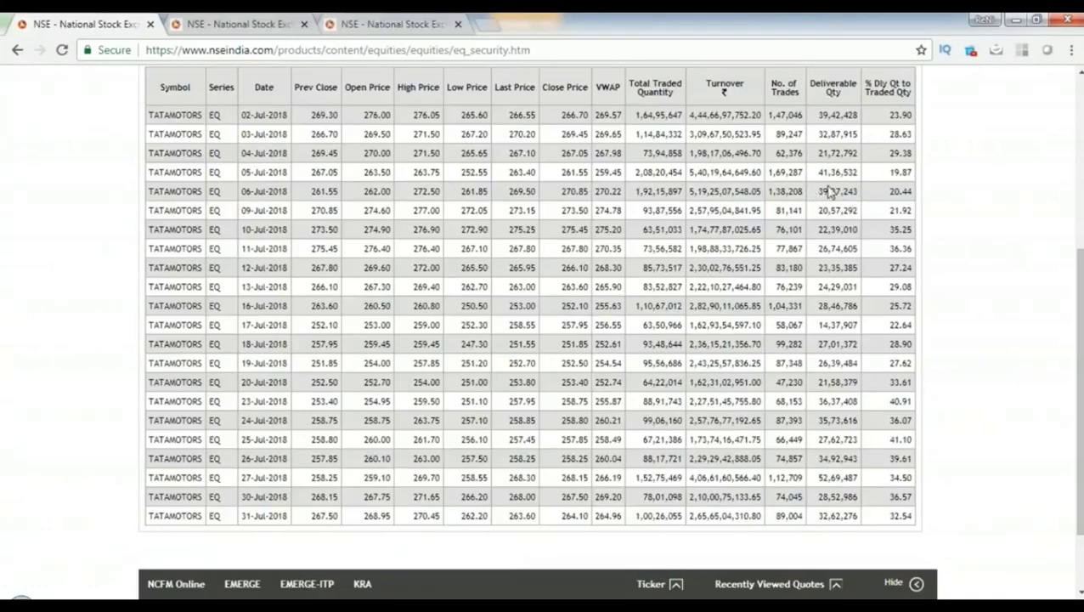
key("alt+Tab")
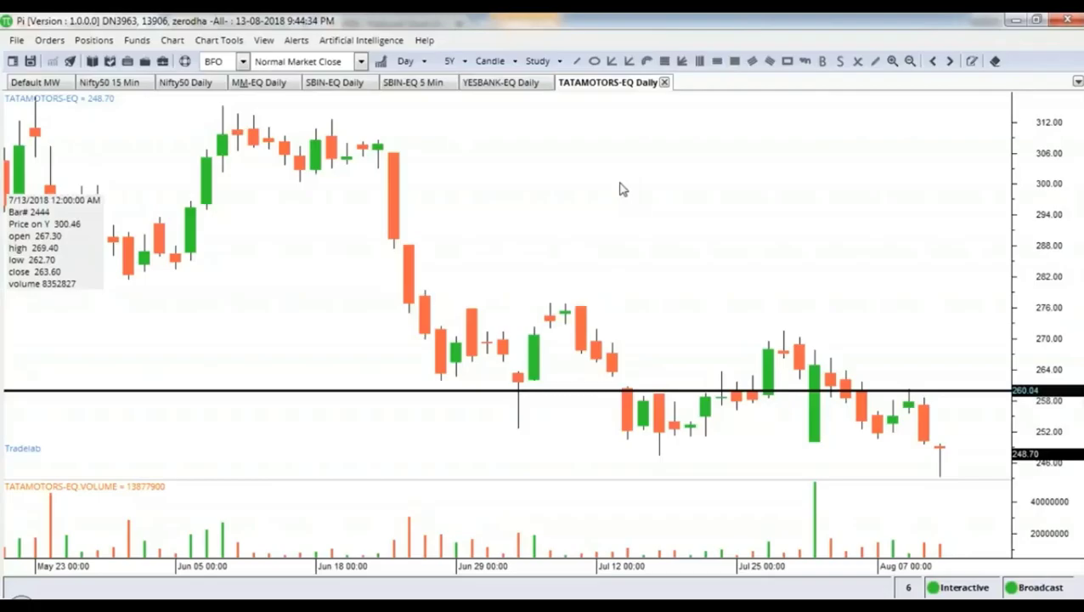
key("alt+Tab")
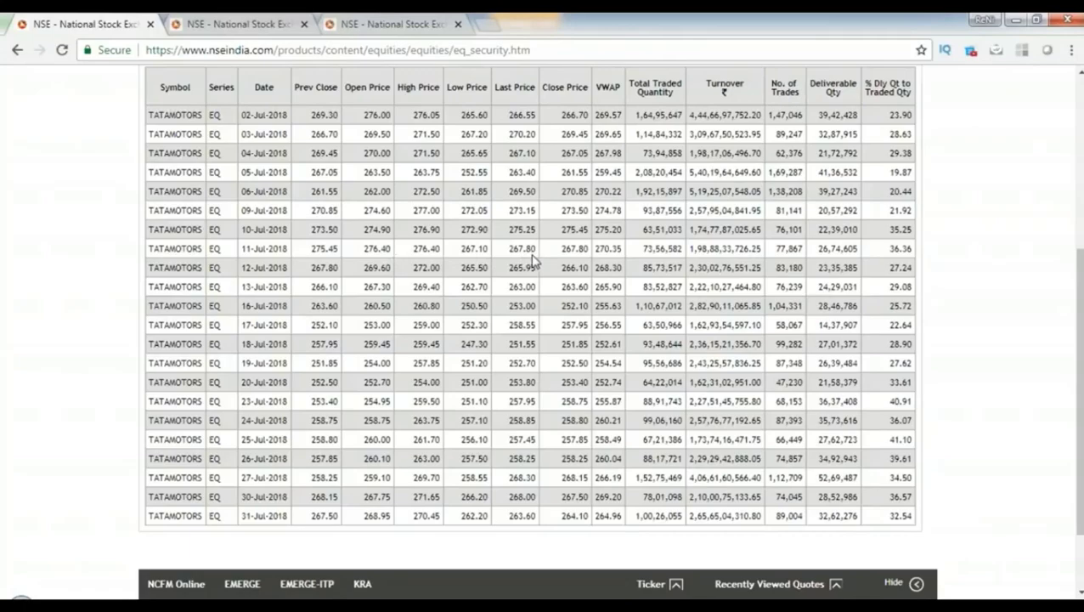
key("alt+Tab")
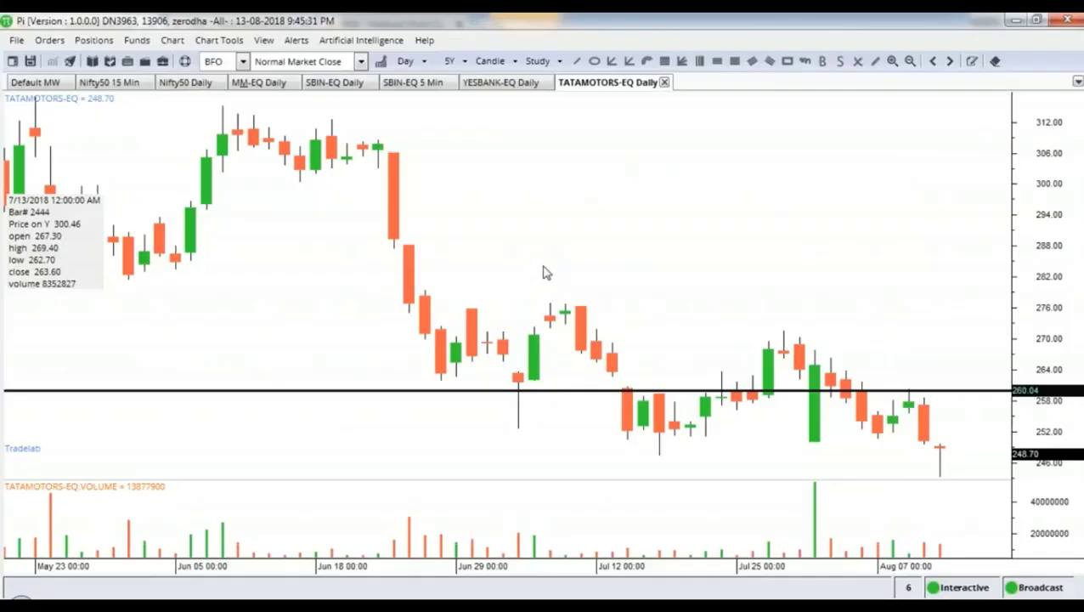
Step: Add a second horizontal line to the chart at value 270 and make it thicker than the default
right_click(643, 305)
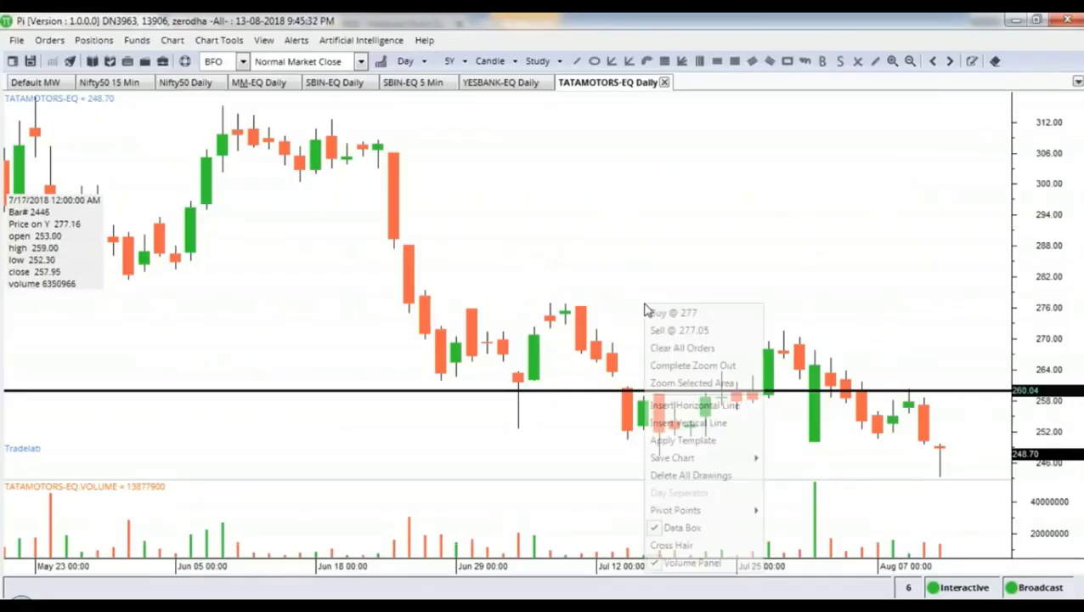
left_click(706, 405)
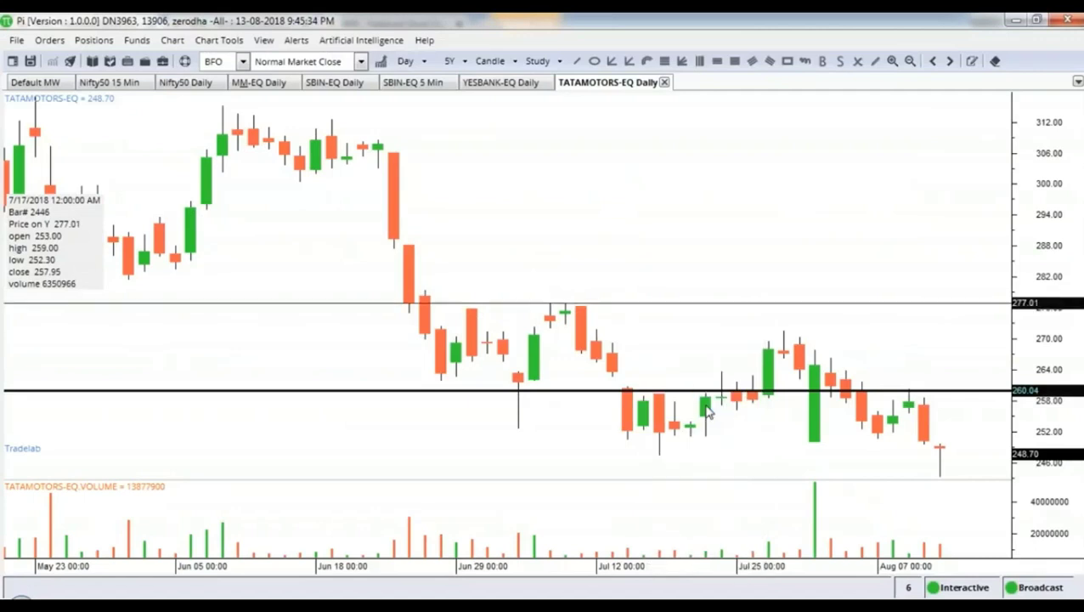
double_click(738, 303)
left_click(597, 308)
double_click(598, 308)
type("270")
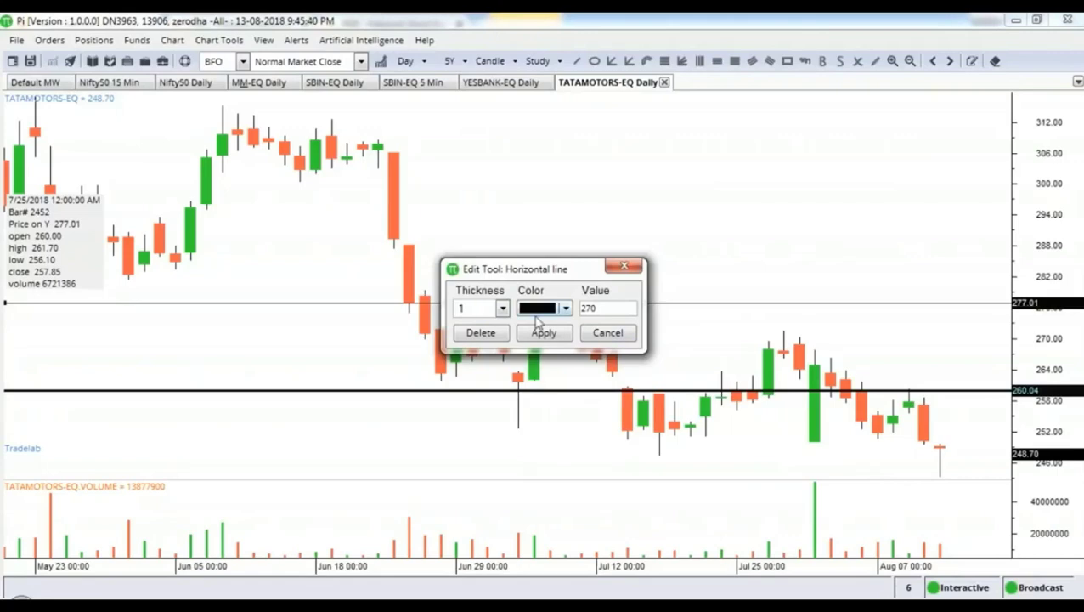
left_click(502, 308)
left_click(497, 334)
left_click(533, 338)
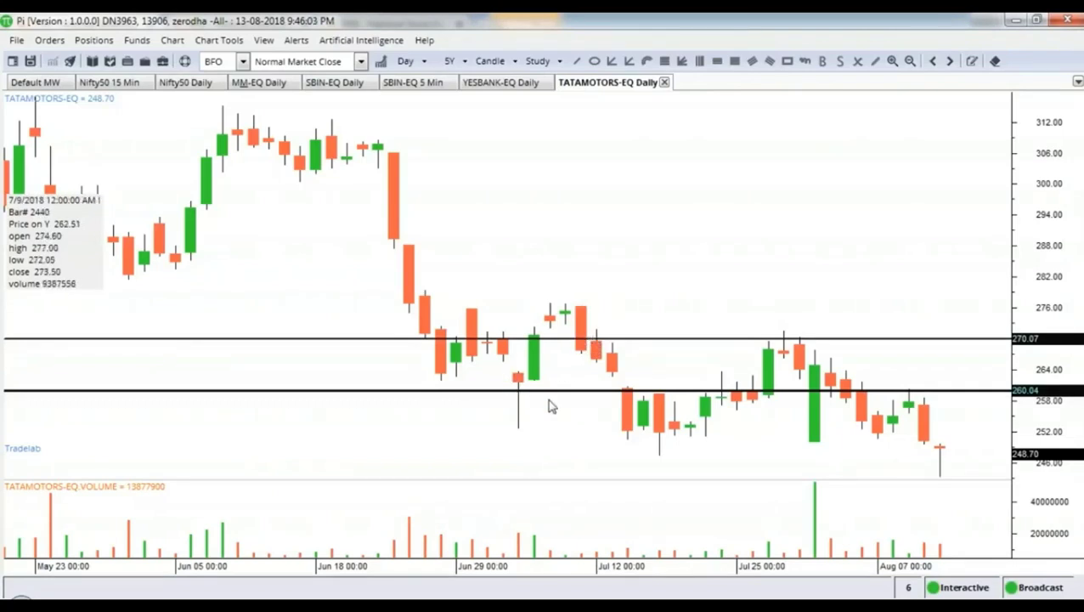
Step: Set the 270 line's thickness to 3
double_click(668, 339)
left_click(503, 308)
left_click(492, 360)
left_click(543, 332)
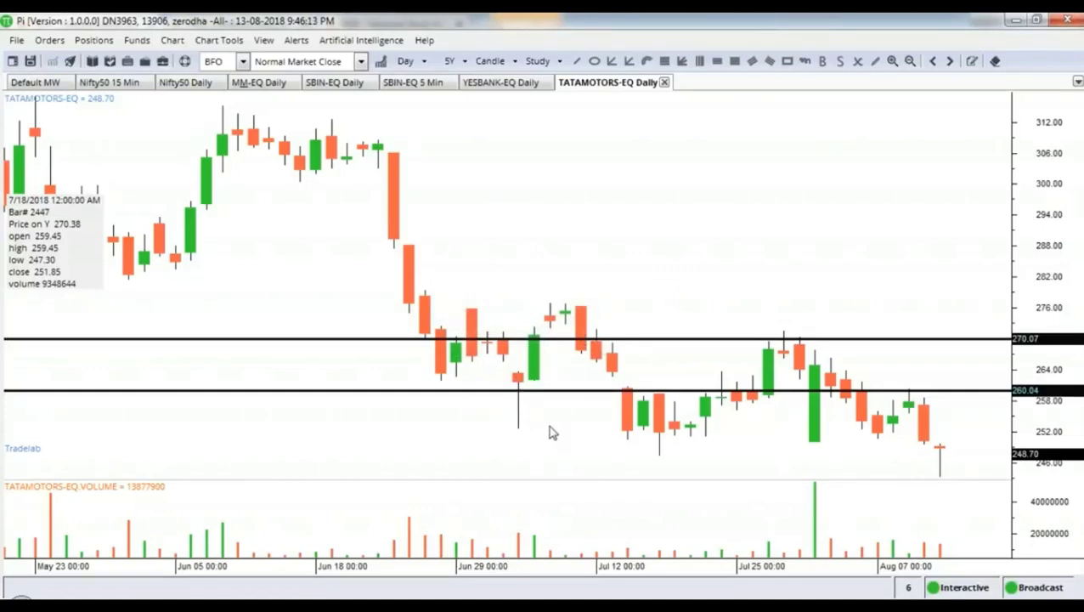
Step: Examine the July candles around the 260 and 270 lines and check them against the NSE price and deliverable data
scroll(549, 433, "down", 1)
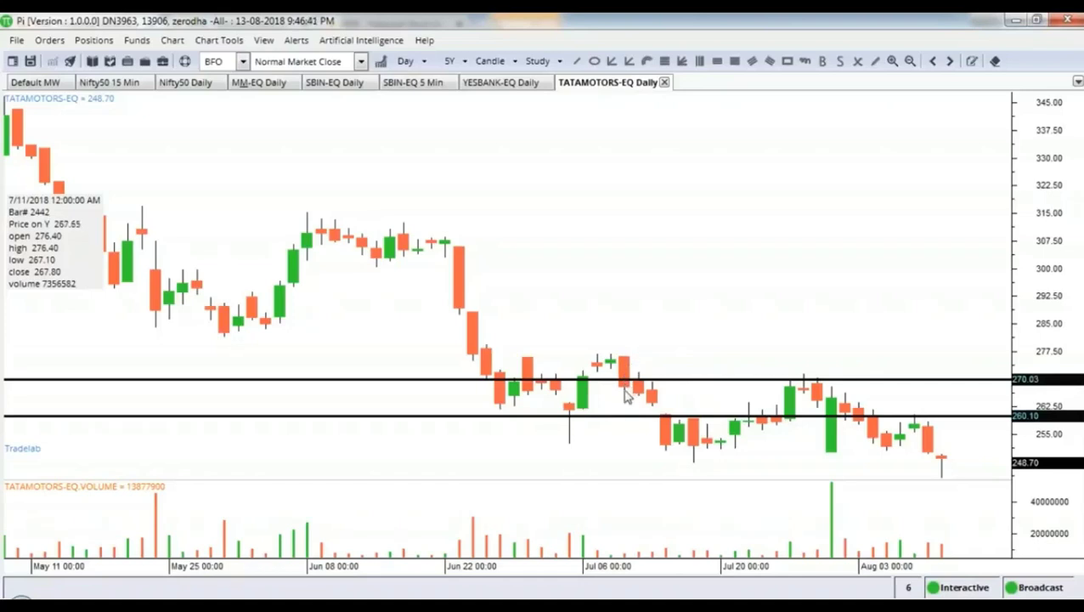
scroll(698, 445, "up", 2)
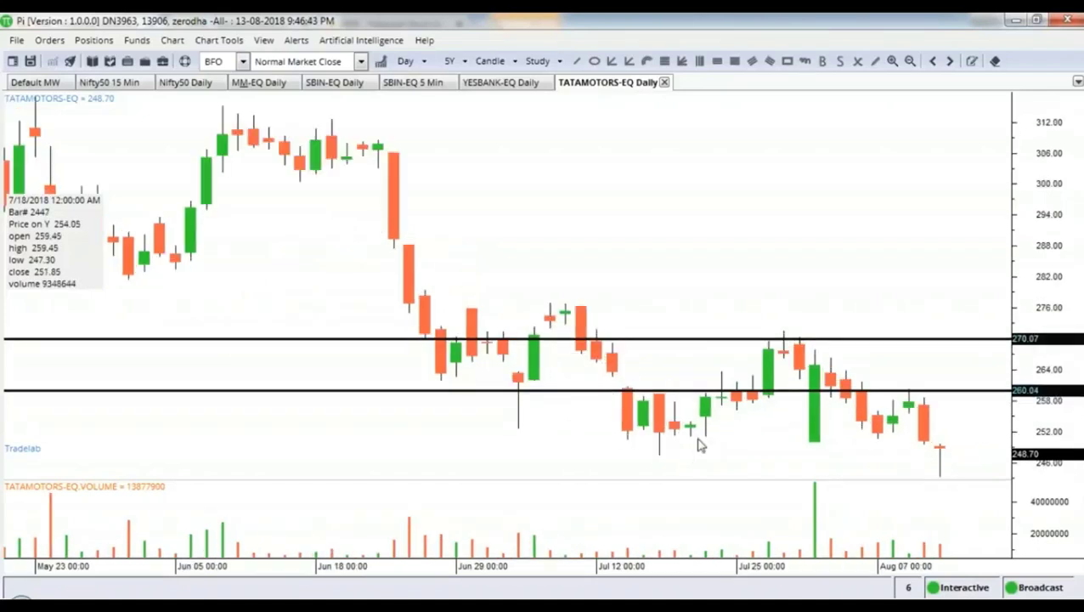
scroll(698, 445, "up", 1)
scroll(698, 445, "up", 1)
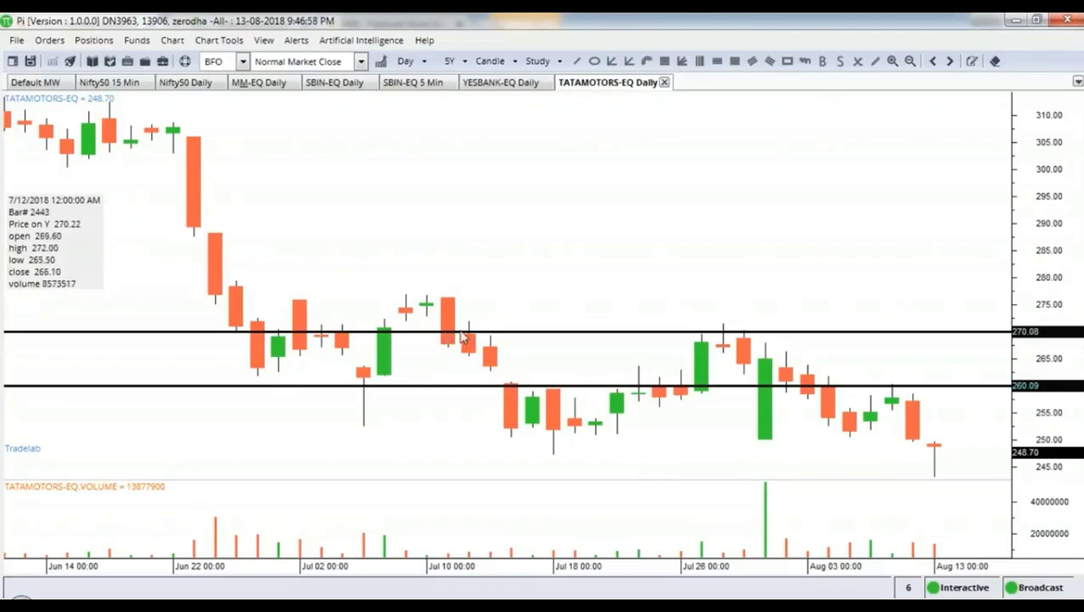
key("alt+Tab")
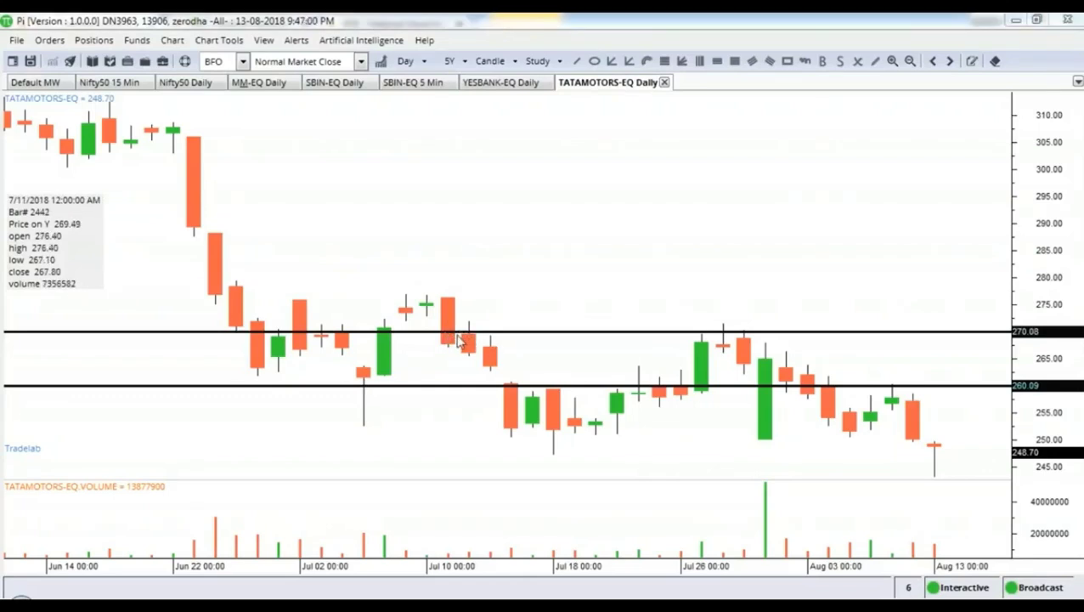
key("alt+Tab")
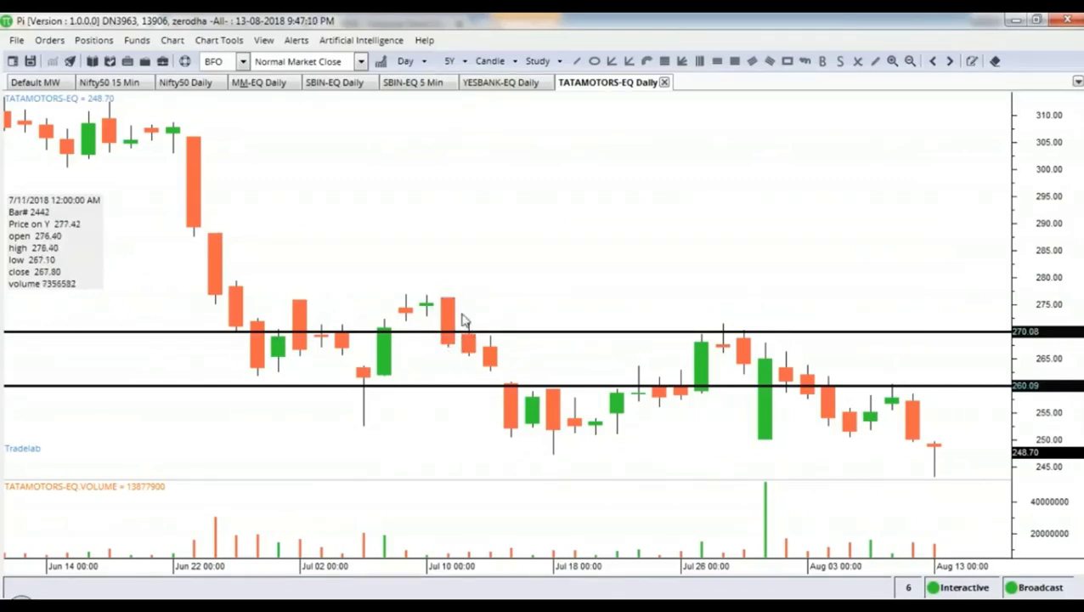
key("alt+Tab")
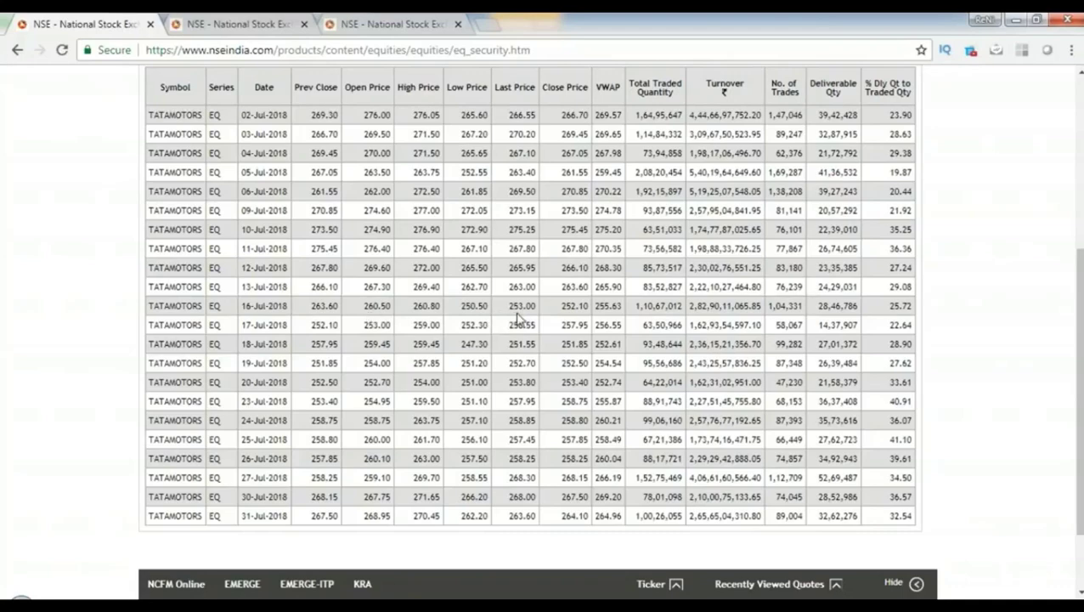
key("alt+Tab")
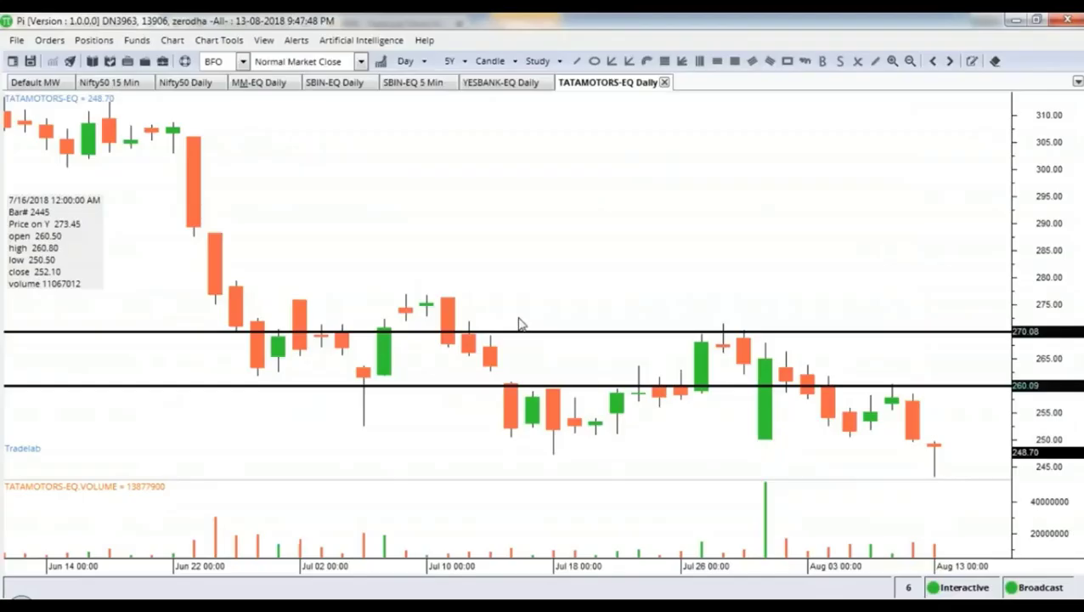
Step: Check the exact value of the 260 line in its edit settings and inspect the late-July candles around it
double_click(440, 387)
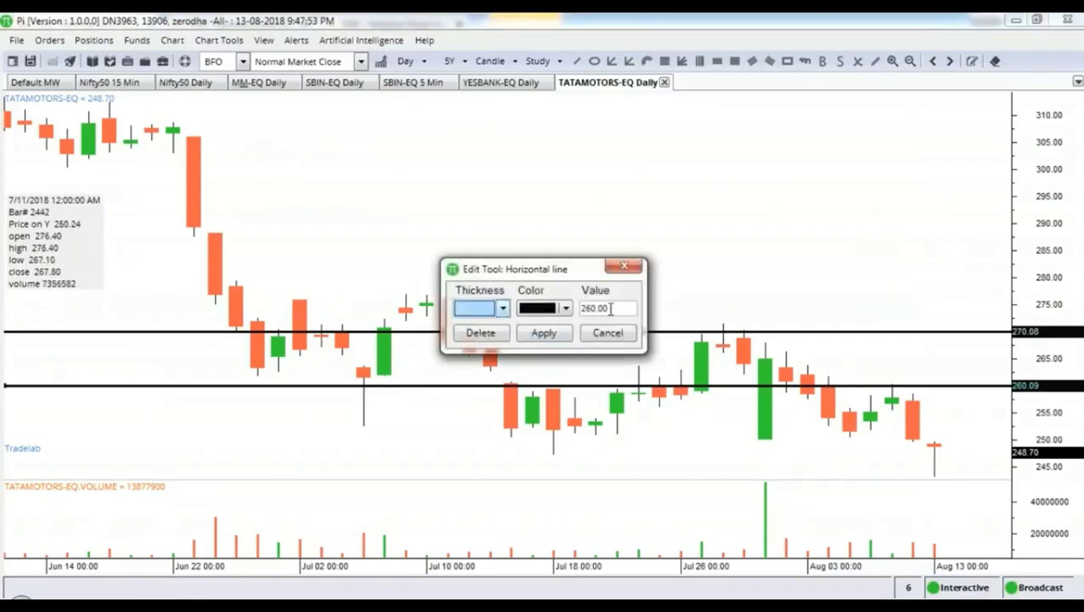
left_click_drag(595, 307, 630, 308)
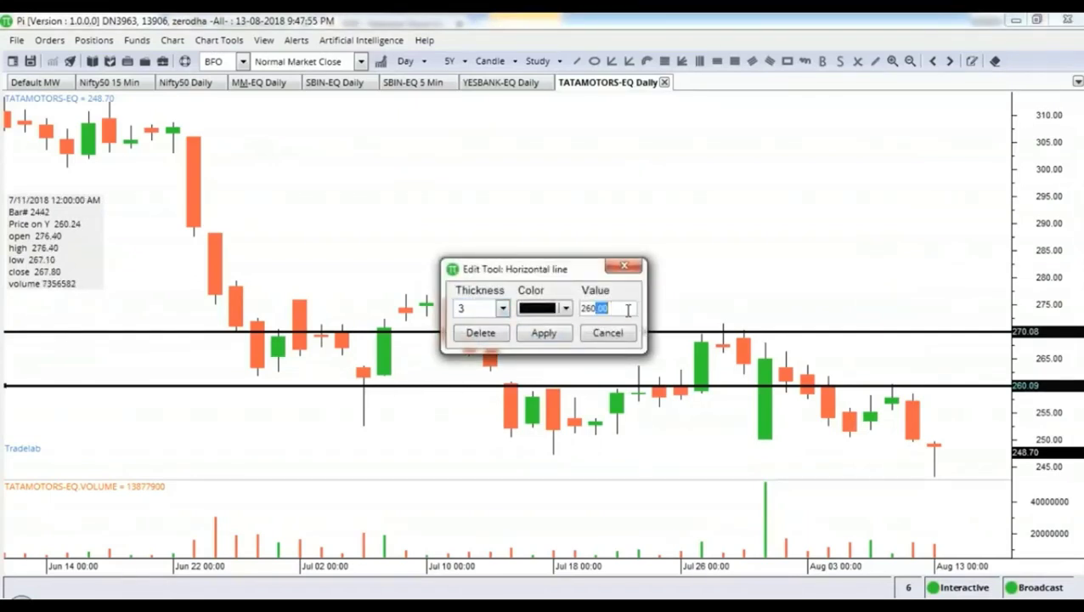
key("Return")
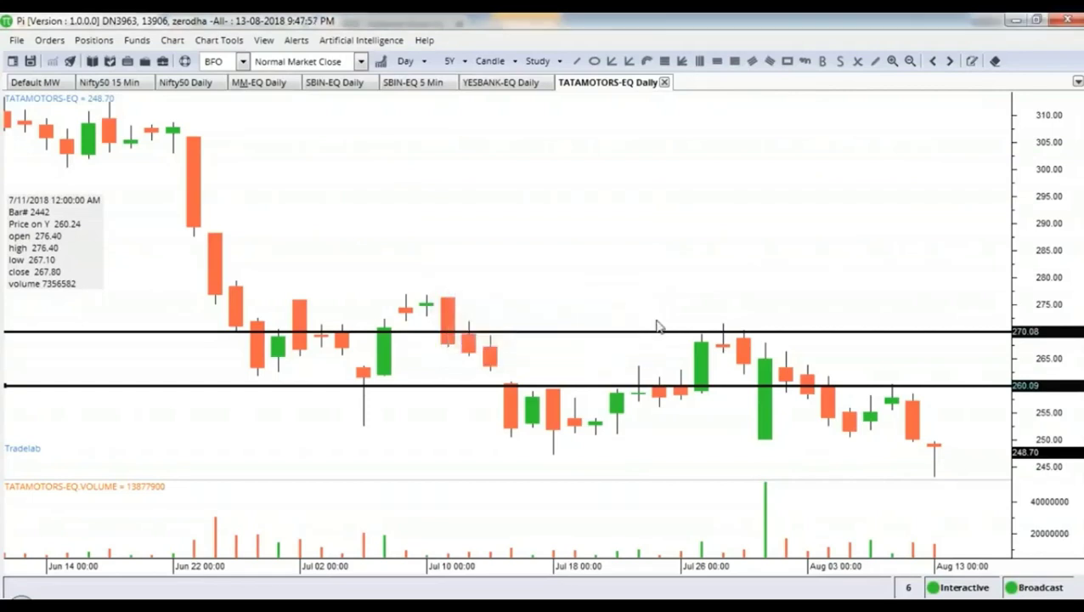
scroll(853, 398, "up", 1)
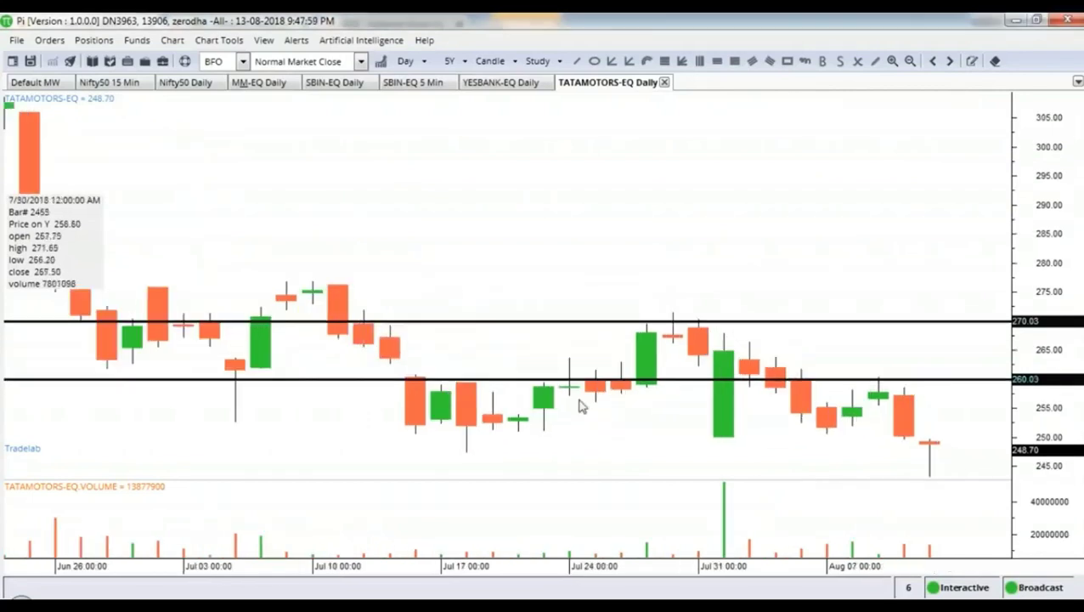
Step: Check the mid-July TATAMOTORS candles near the 260 line against the NSE price and deliverable quantity data
scroll(580, 404, "down", 1)
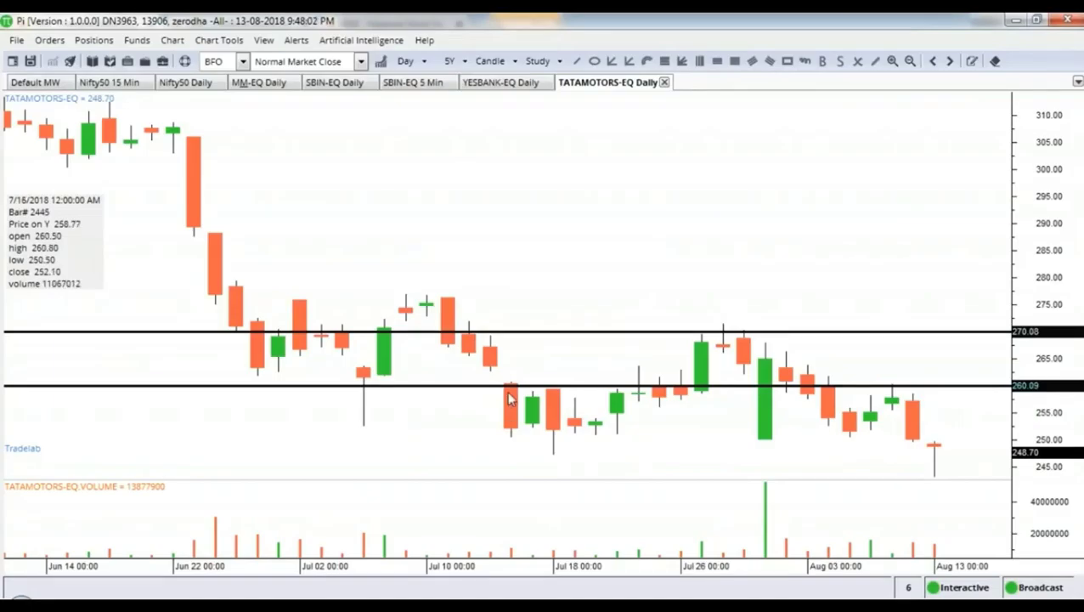
key("alt+Tab")
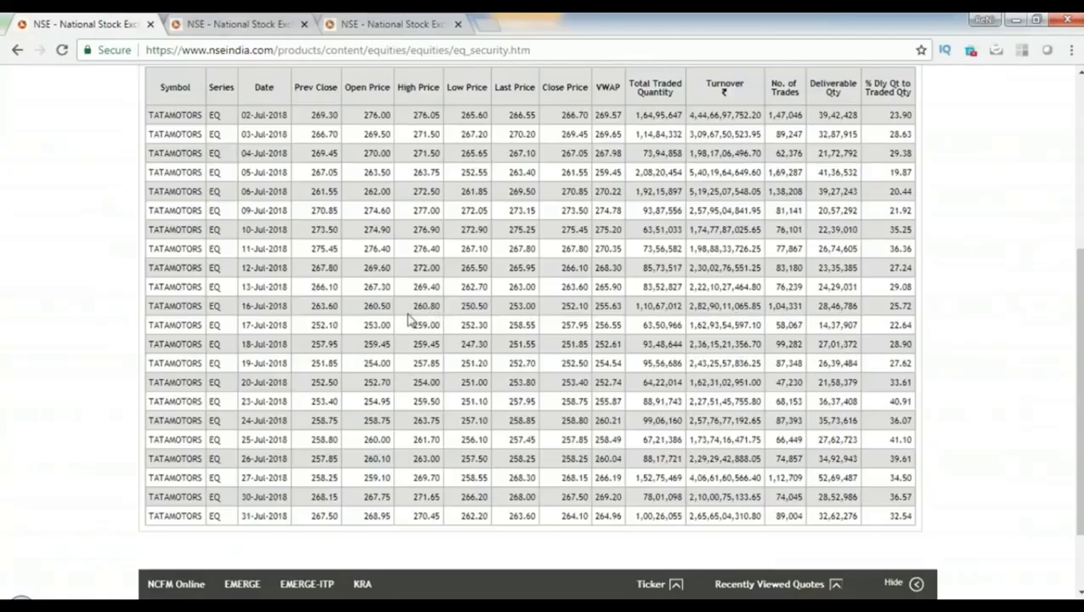
key("alt+Tab")
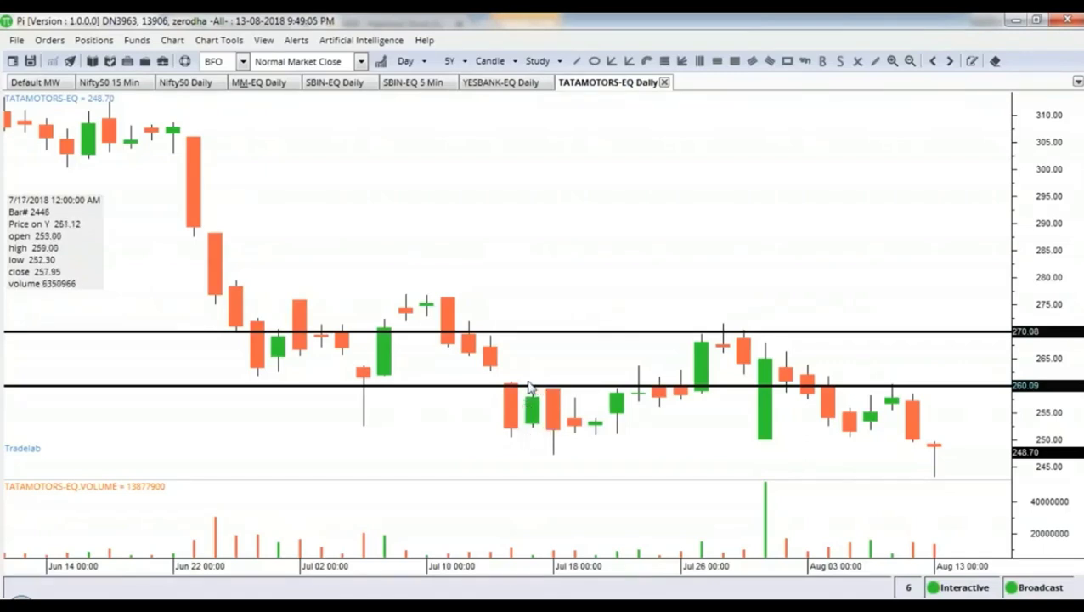
Step: Add a horizontal line at value 250 below the mid-July candles on the TATAMOTORS daily chart
right_click(522, 449)
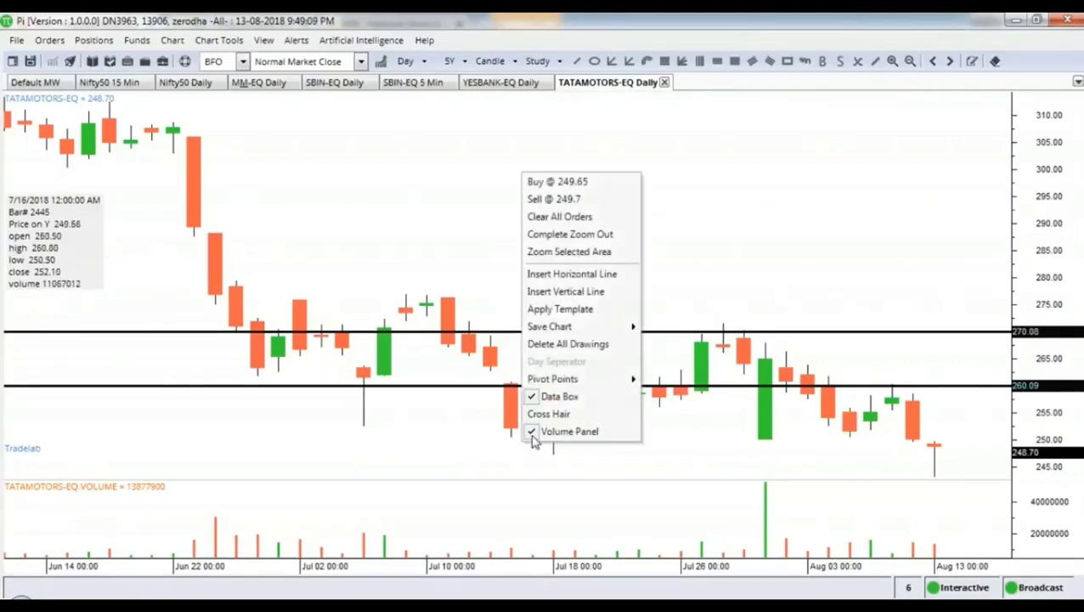
left_click(571, 273)
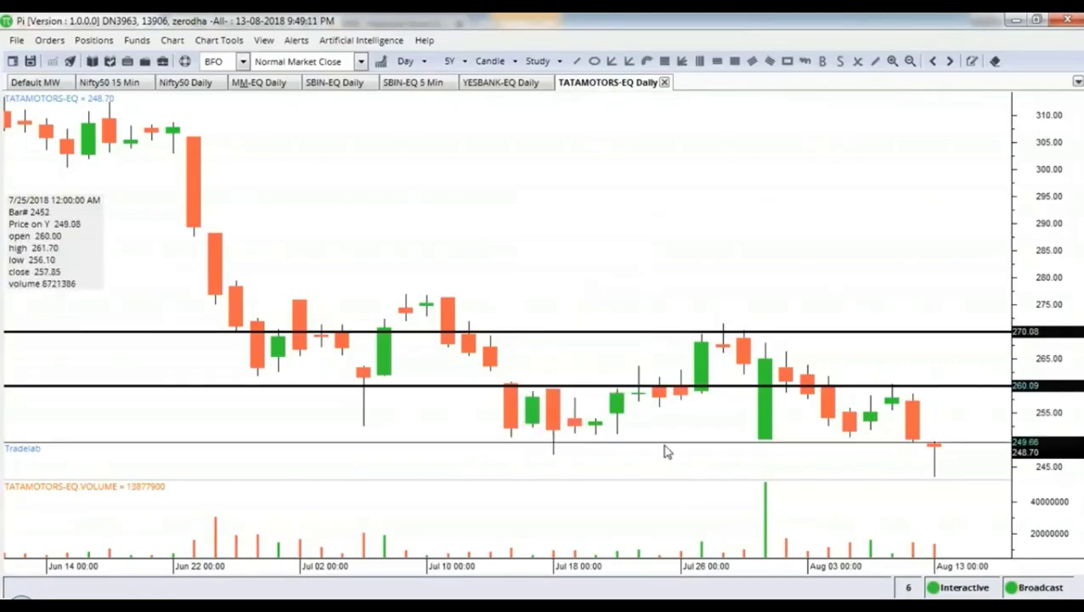
double_click(665, 445)
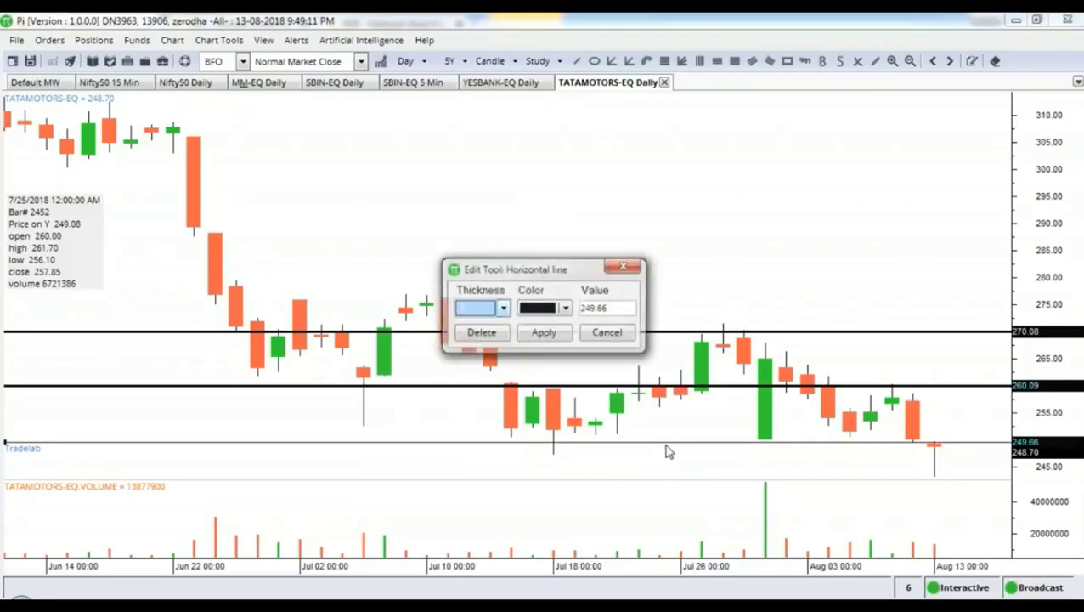
double_click(586, 309)
type("250")
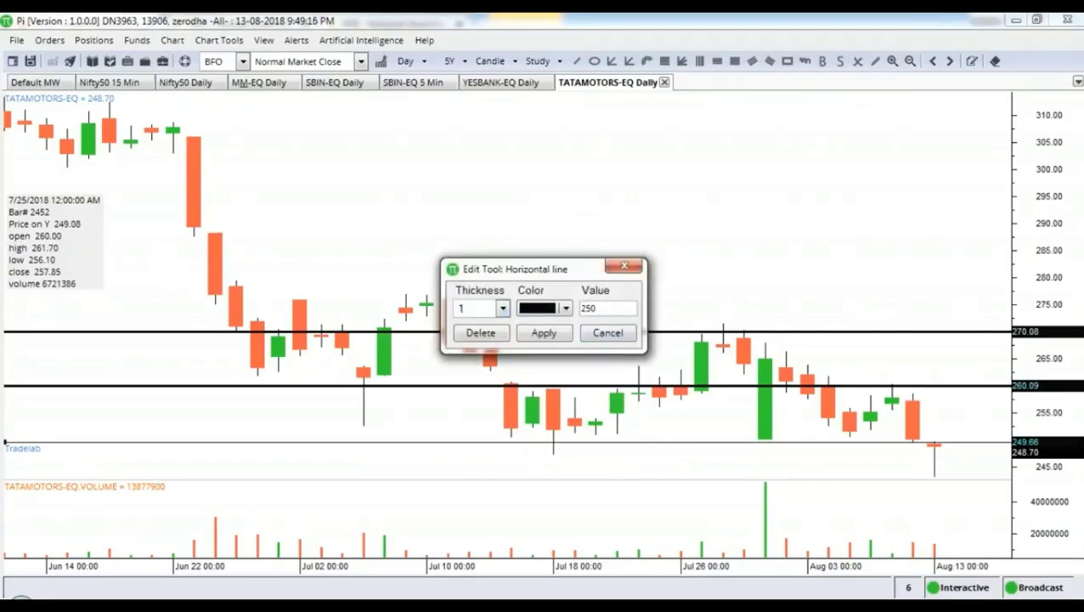
left_click(544, 333)
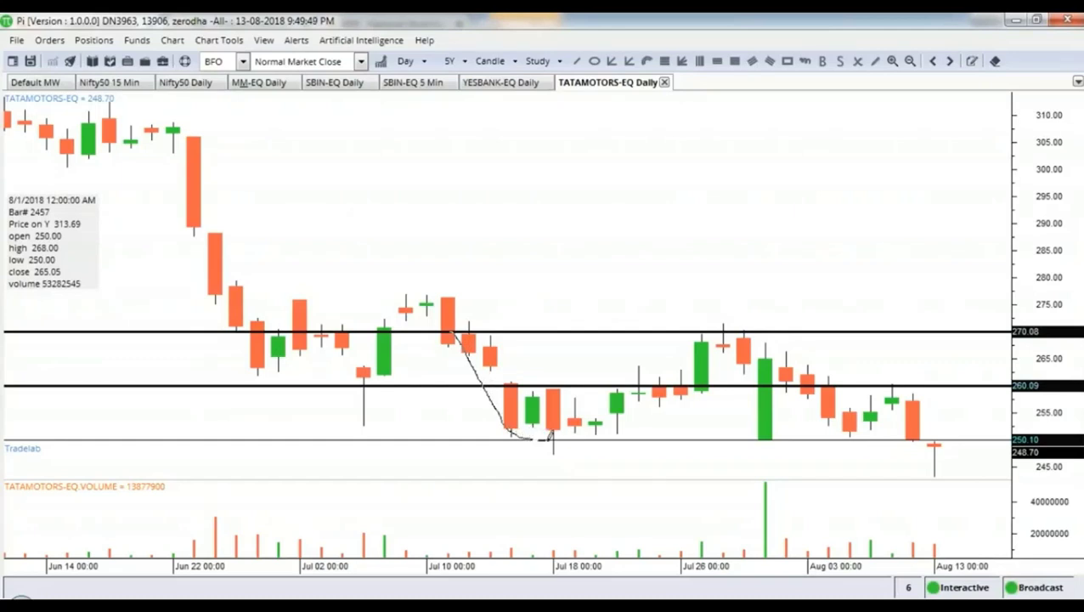
Step: Sketch a freehand U-shaped curve from the 270 line down to 250 and back above 270, and delete the curve
left_click_drag(651, 410, 681, 381)
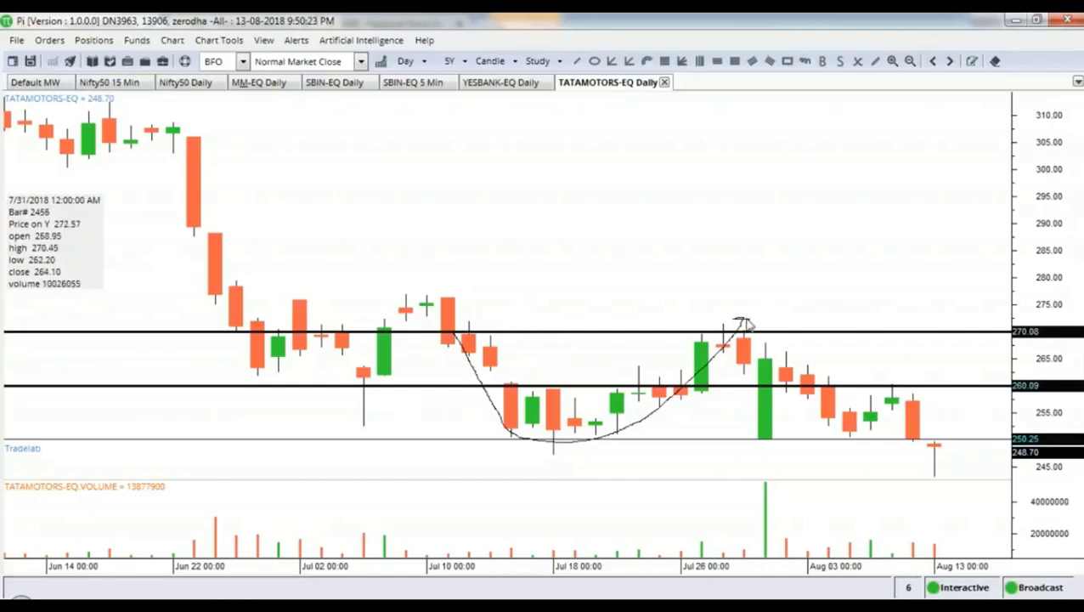
double_click(649, 413)
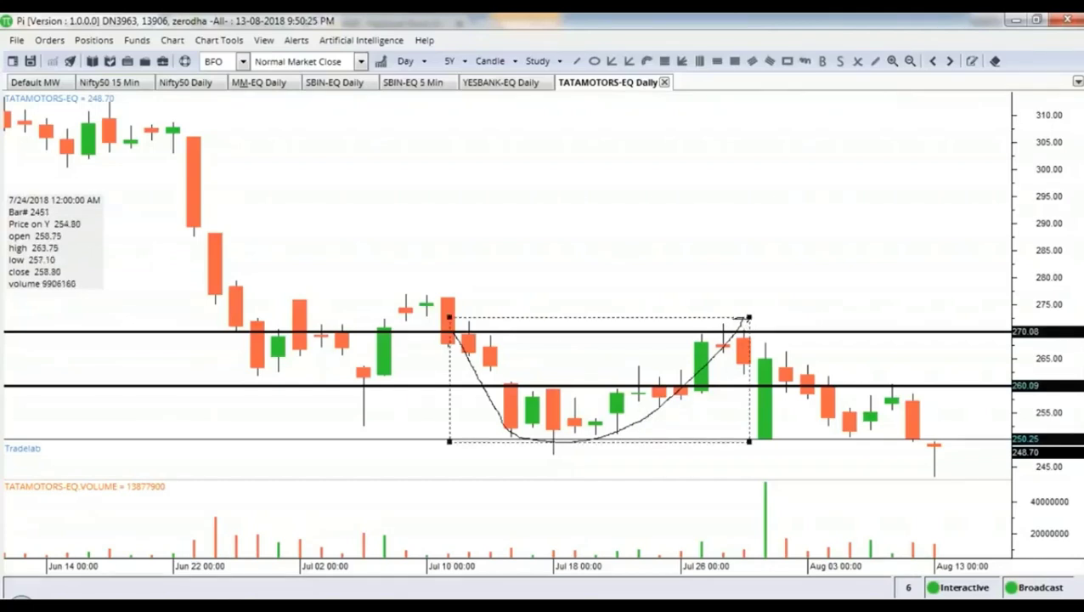
left_click(480, 332)
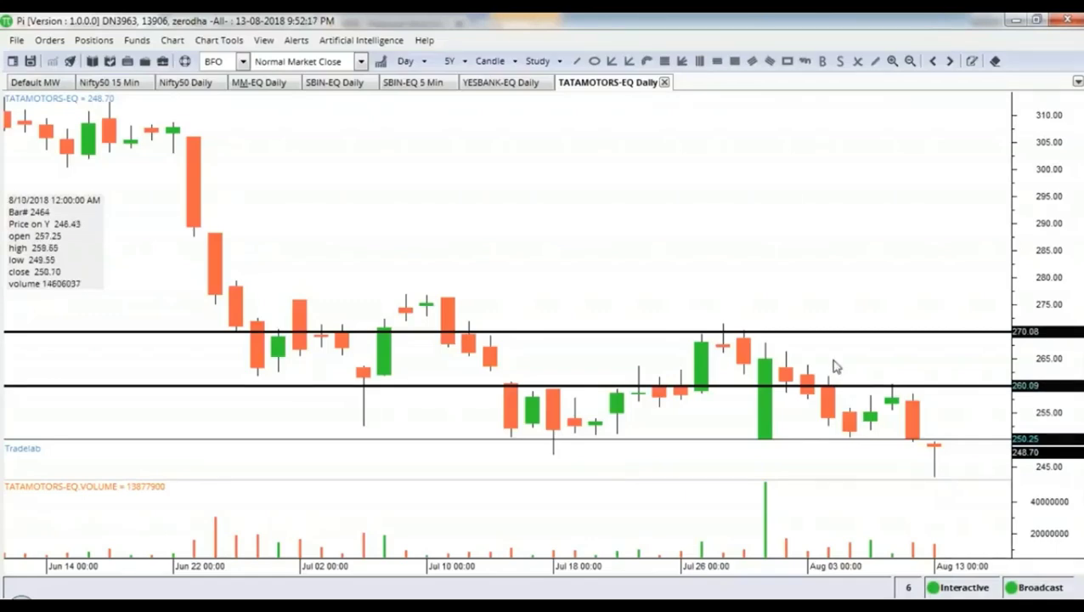
Step: Examine the longer-term TATAMOTORS price trend leading into the 250, 260 and 270 lines
scroll(828, 340, "down", 3)
scroll(818, 291, "down", 8)
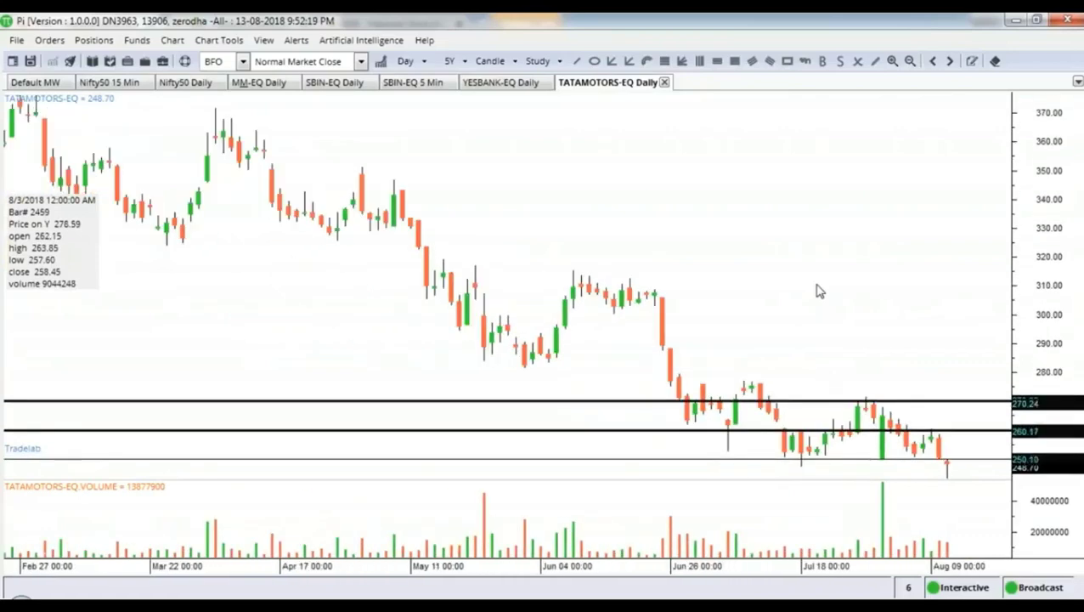
scroll(818, 291, "down", 8)
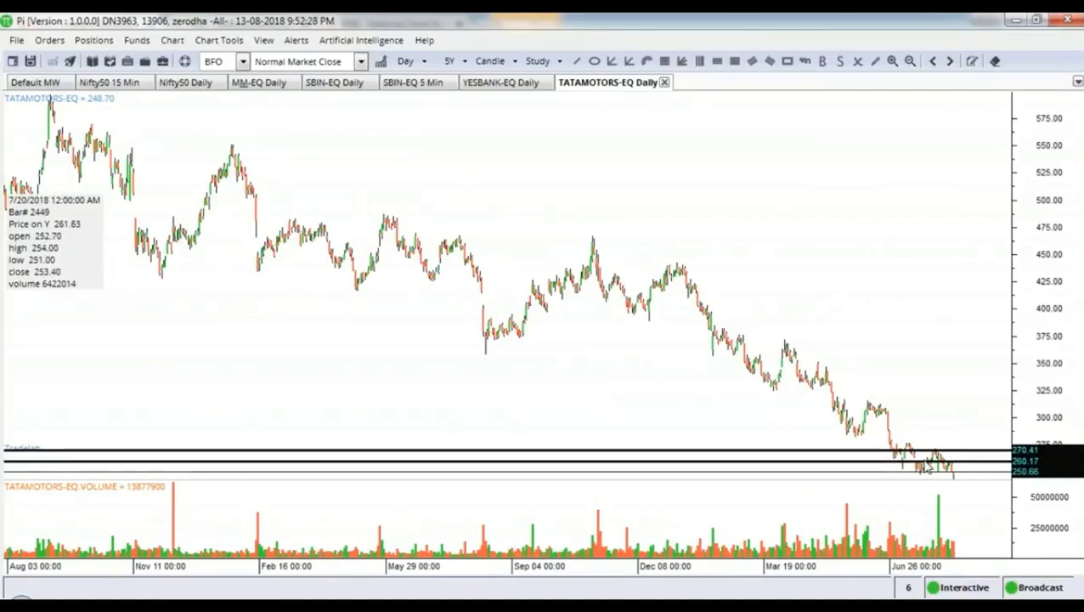
scroll(833, 134, "up", 2)
scroll(836, 158, "up", 5)
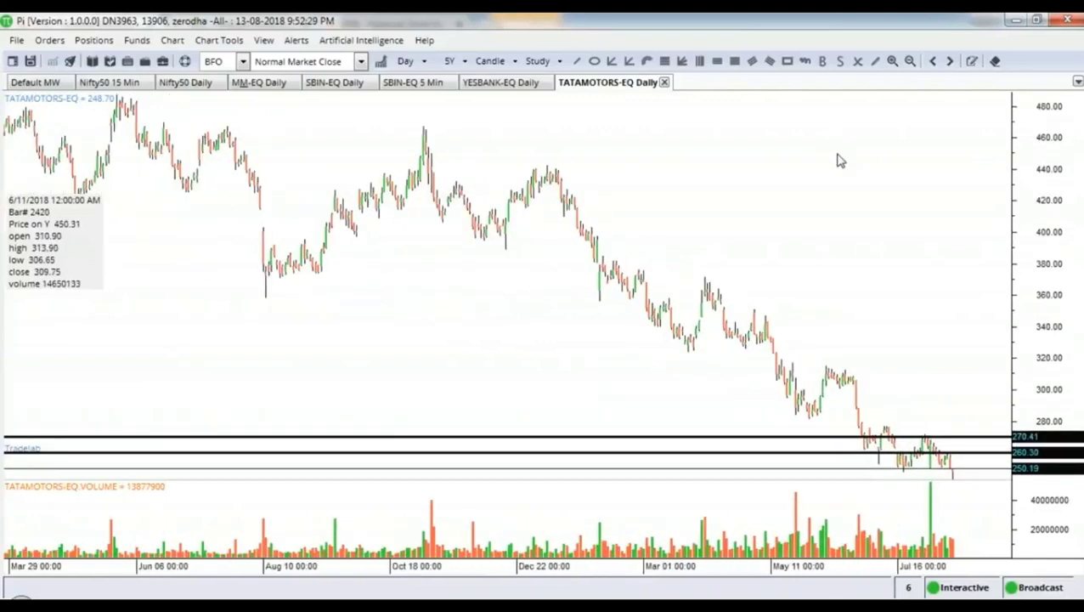
scroll(850, 165, "up", 6)
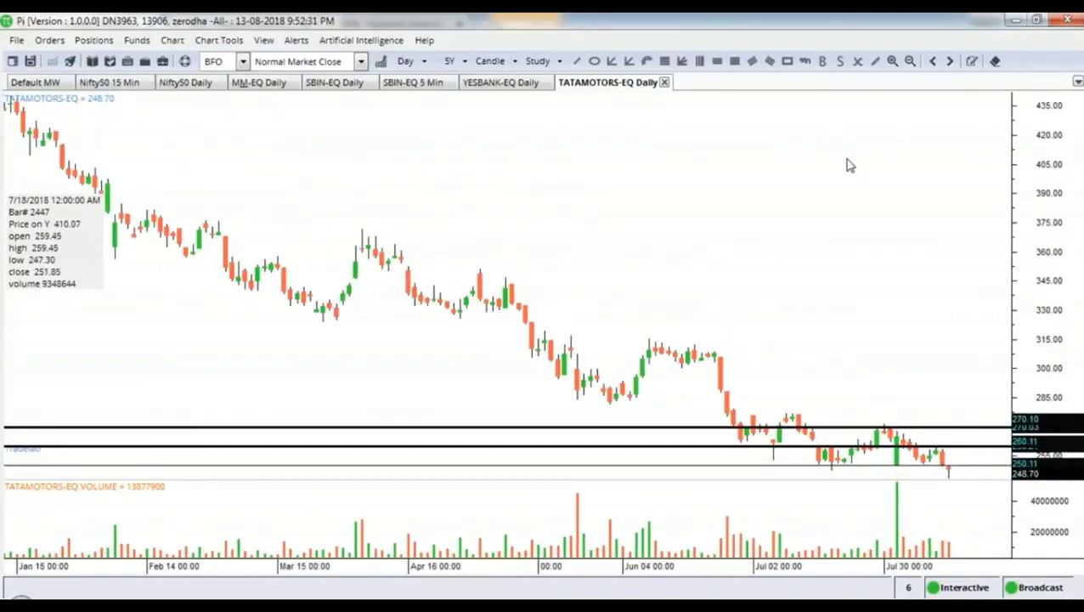
scroll(849, 163, "up", 2)
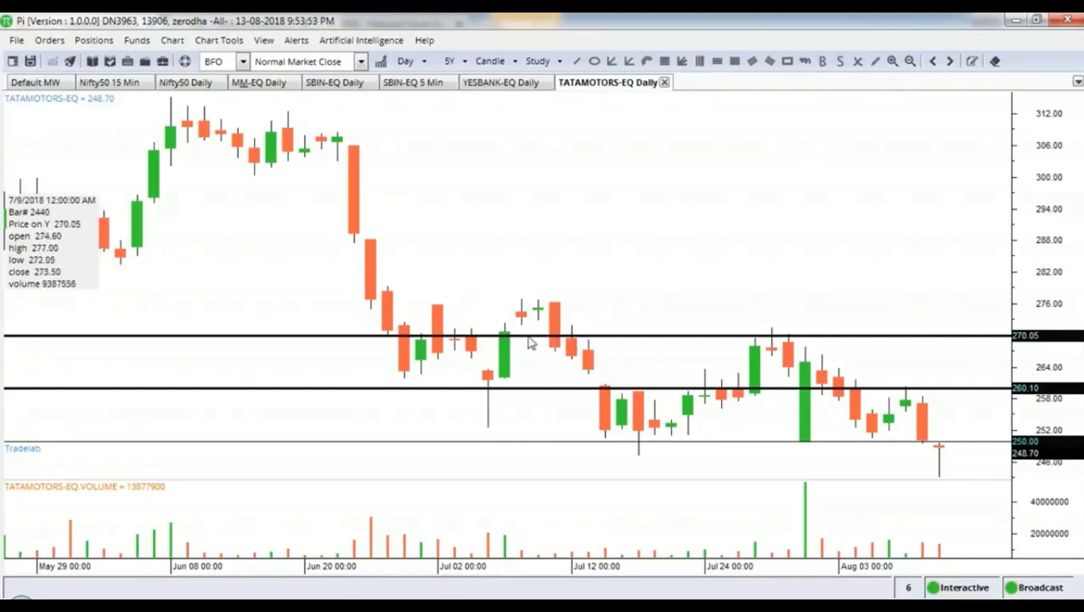
Step: Delete the 260 and 250 horizontal lines from the TATAMOTORS chart, keeping the 270 line
double_click(658, 389)
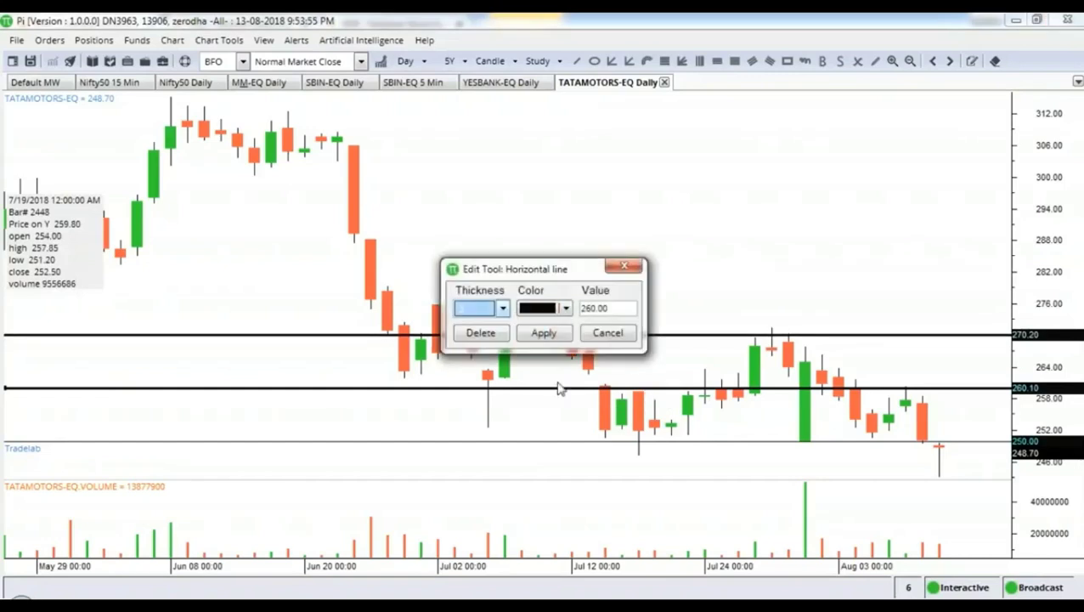
left_click(486, 340)
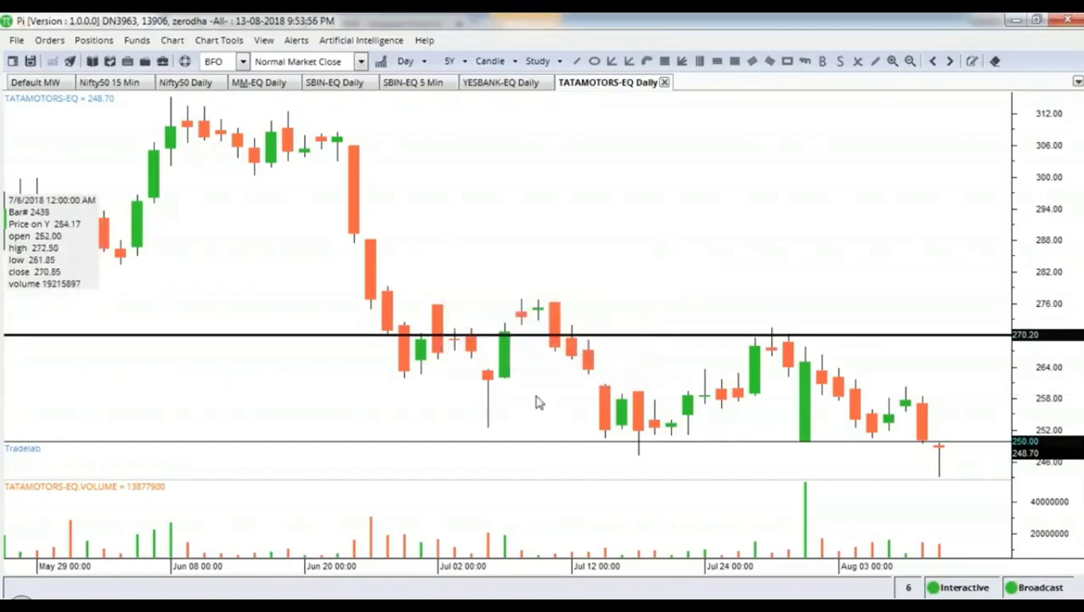
double_click(709, 441)
left_click(481, 336)
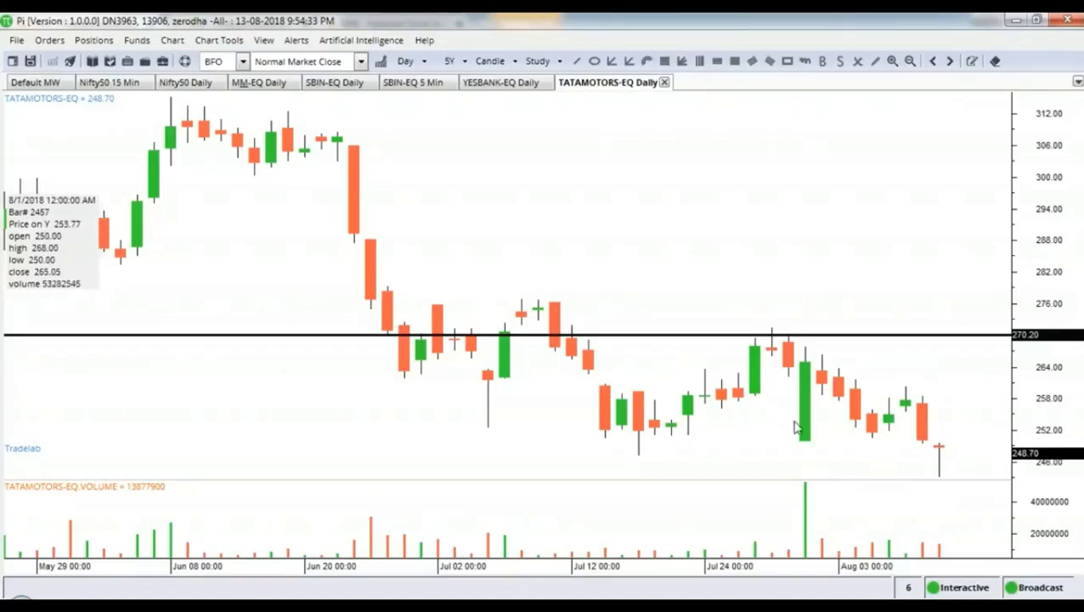
Step: Add a horizontal line to the TATAMOTORS chart at value 260 with thickness 1
scroll(981, 441, "up", 3)
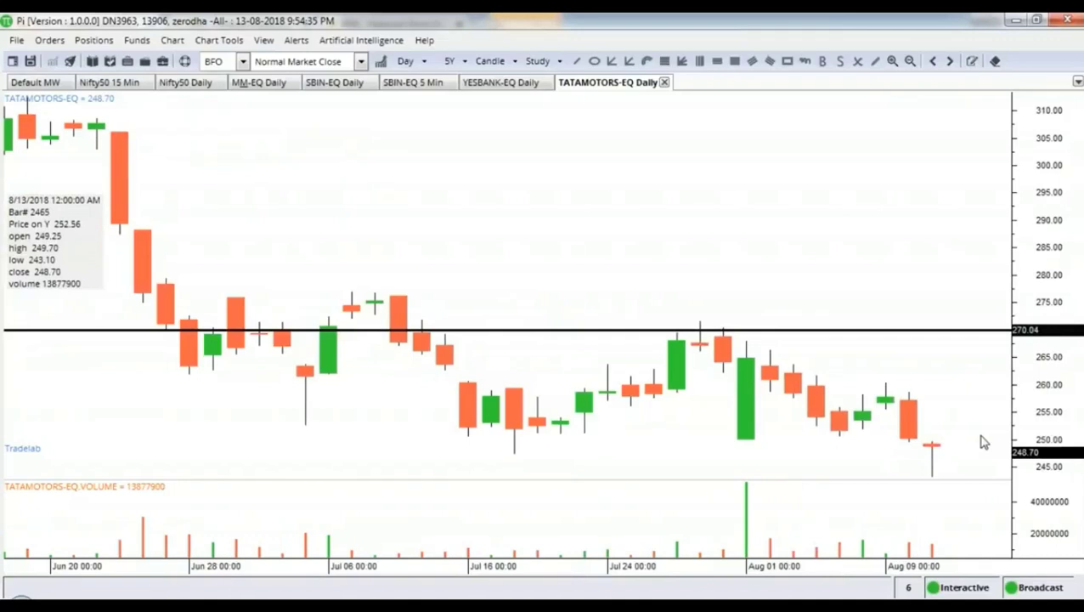
right_click(714, 297)
left_click(741, 393)
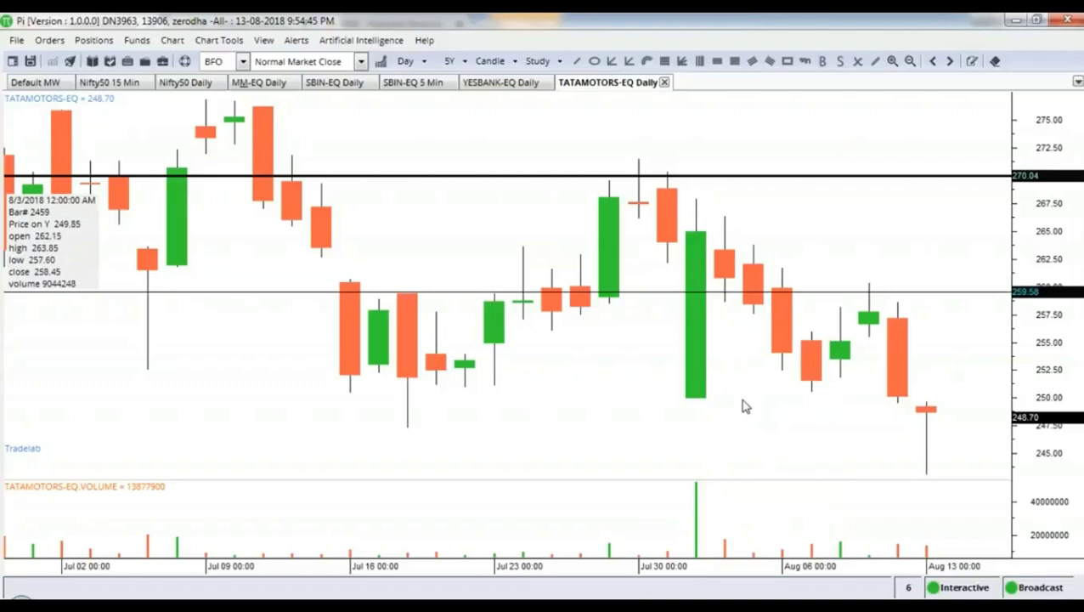
double_click(968, 296)
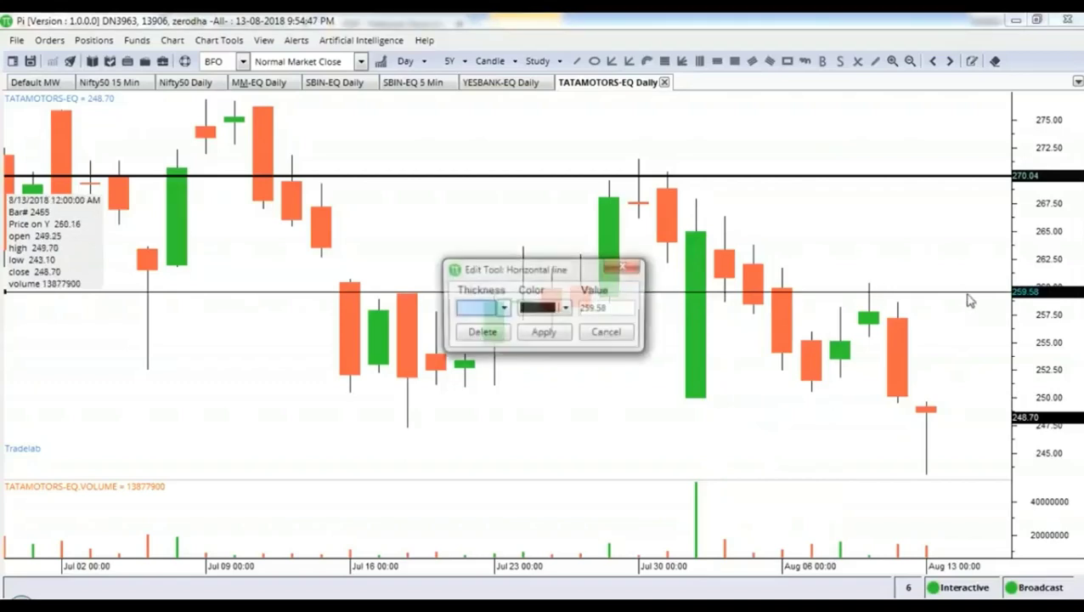
left_click(591, 307)
double_click(590, 307)
type("260")
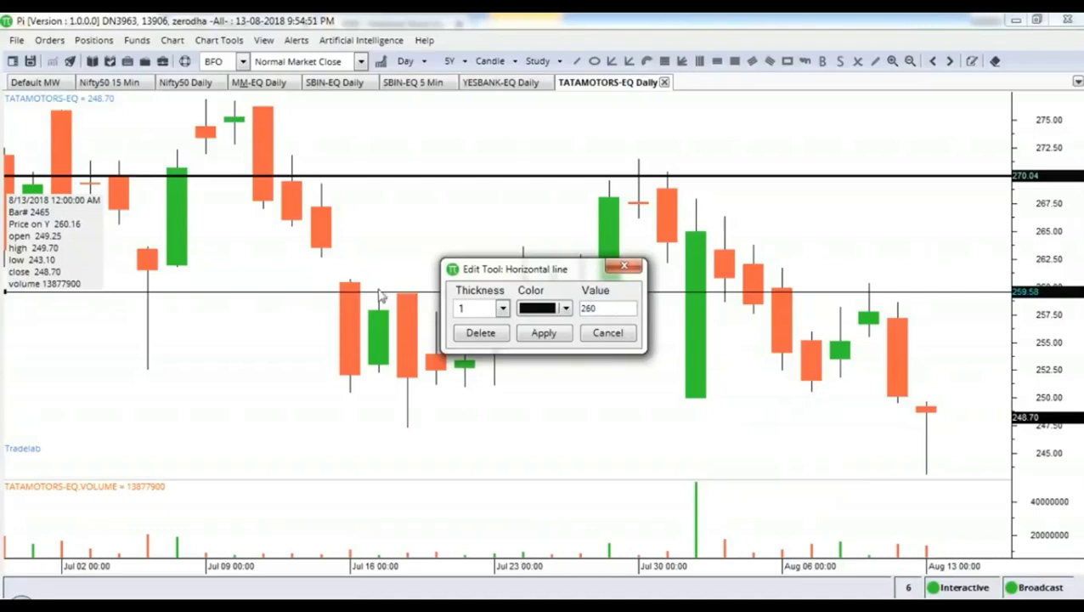
left_click(533, 333)
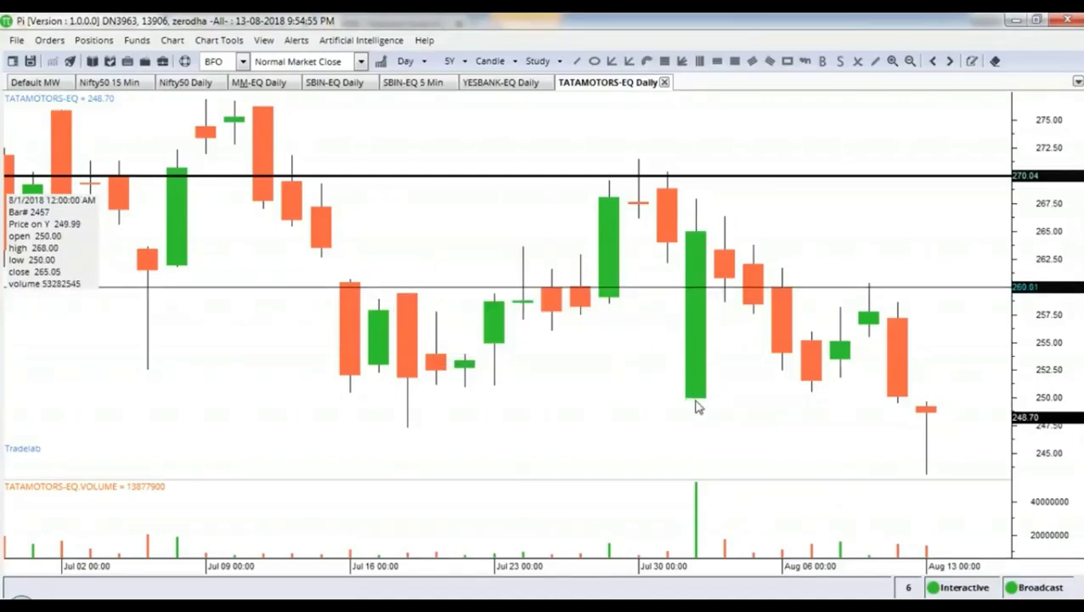
Step: Add another horizontal line at value 250 with thickness 1, at the base of the large green 1 August candle
right_click(652, 397)
left_click(712, 228)
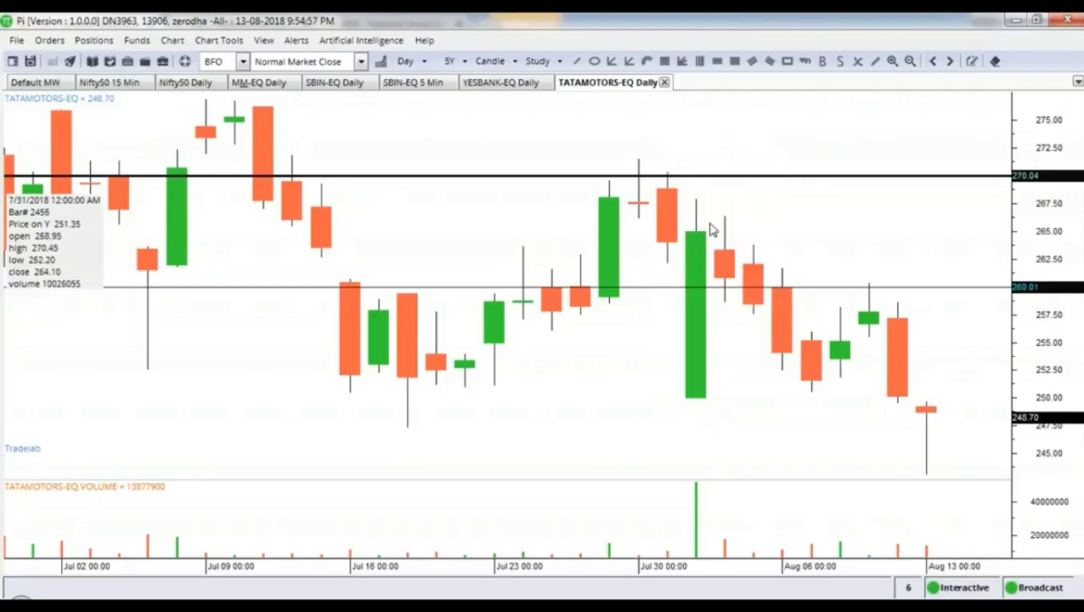
left_click(755, 382)
double_click(719, 383)
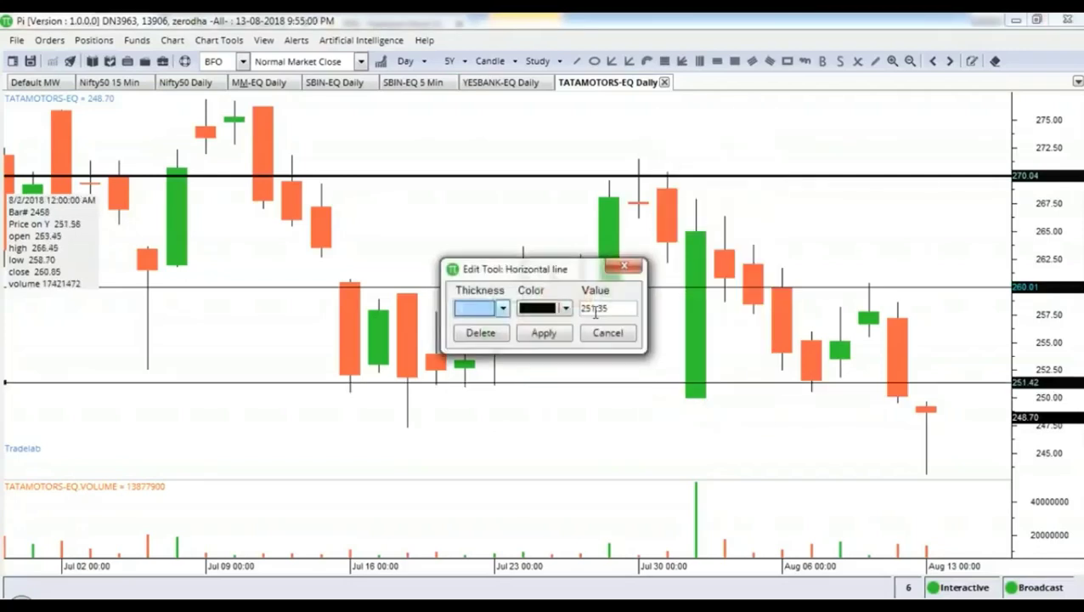
double_click(595, 308)
key("BackSpace")
key("BackSpace")
key("BackSpace")
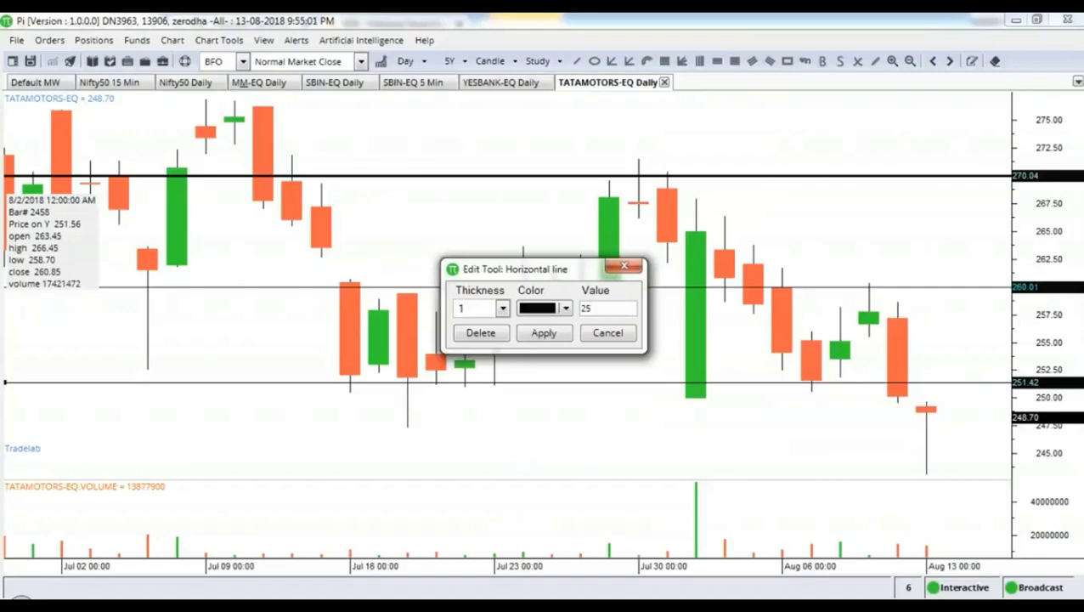
type("0")
key("Return")
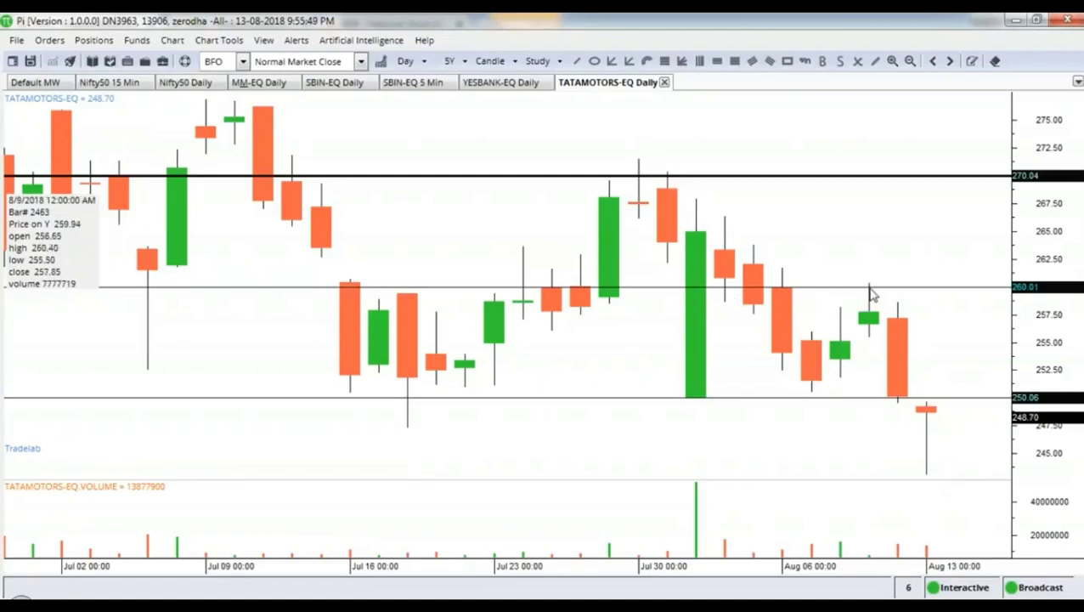
Step: Examine the TATAMOTORS candles around the 250, 260 and 270 lines and compare them with the YESBANK daily chart
left_click(928, 424)
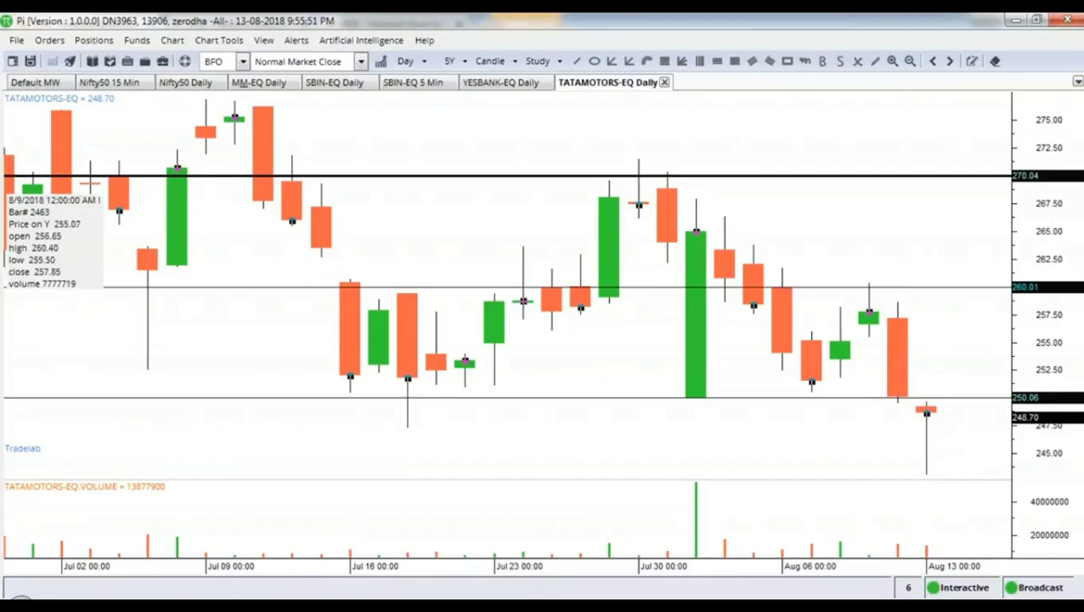
left_click(852, 253)
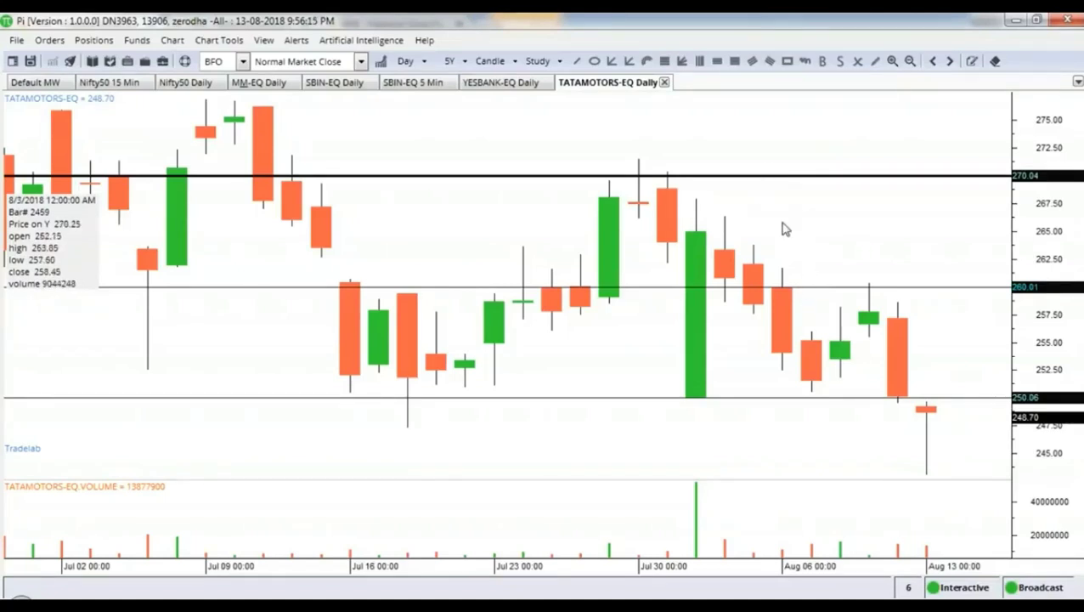
scroll(808, 285, "down", 3)
scroll(809, 285, "down", 4)
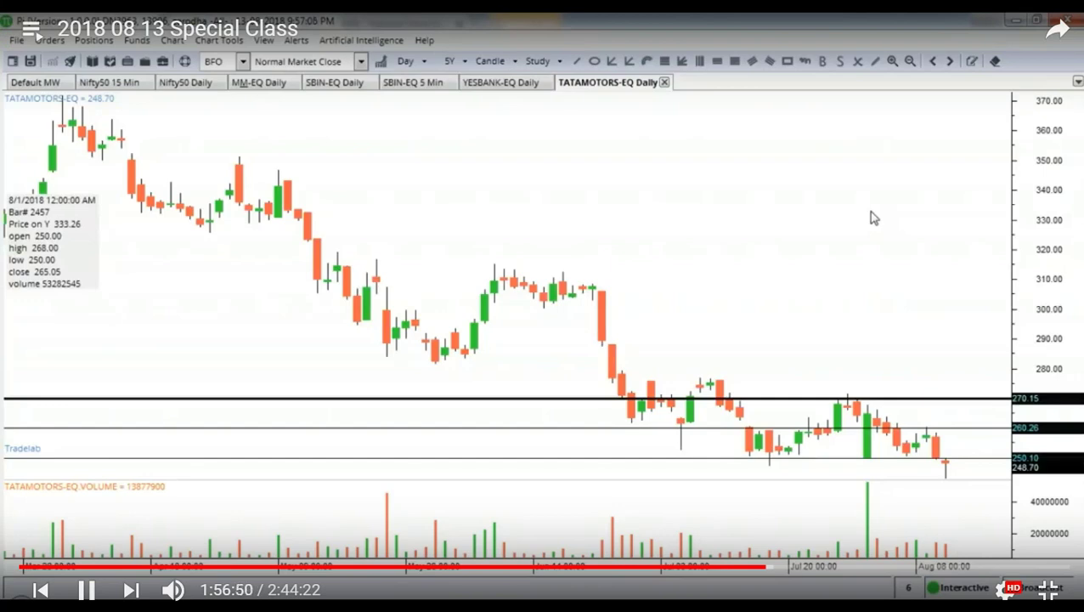
scroll(879, 219, "up", 4)
scroll(885, 215, "up", 4)
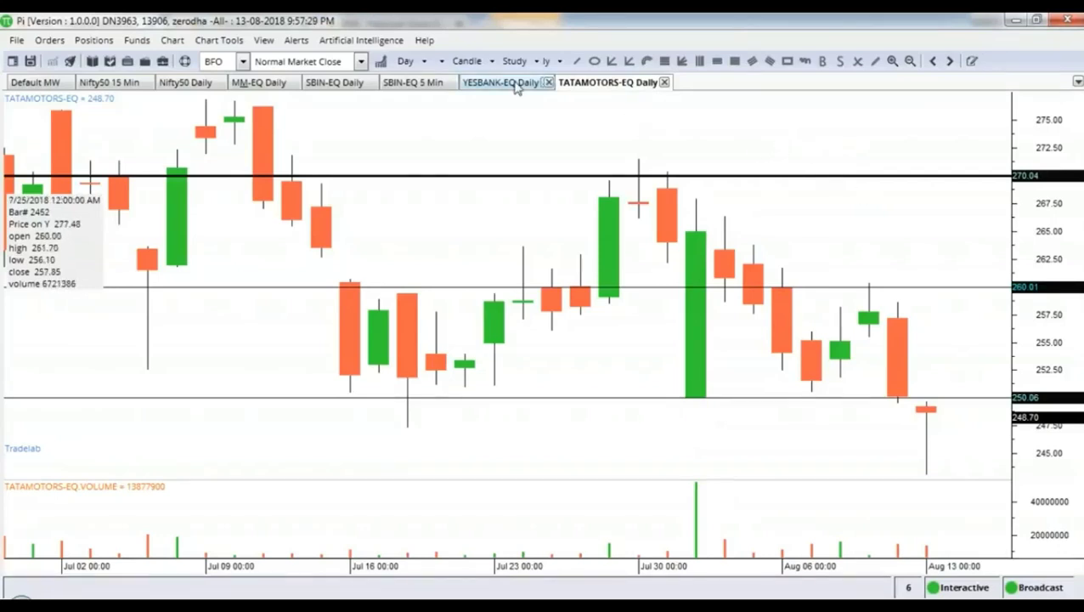
key("ctrl+shift+Tab")
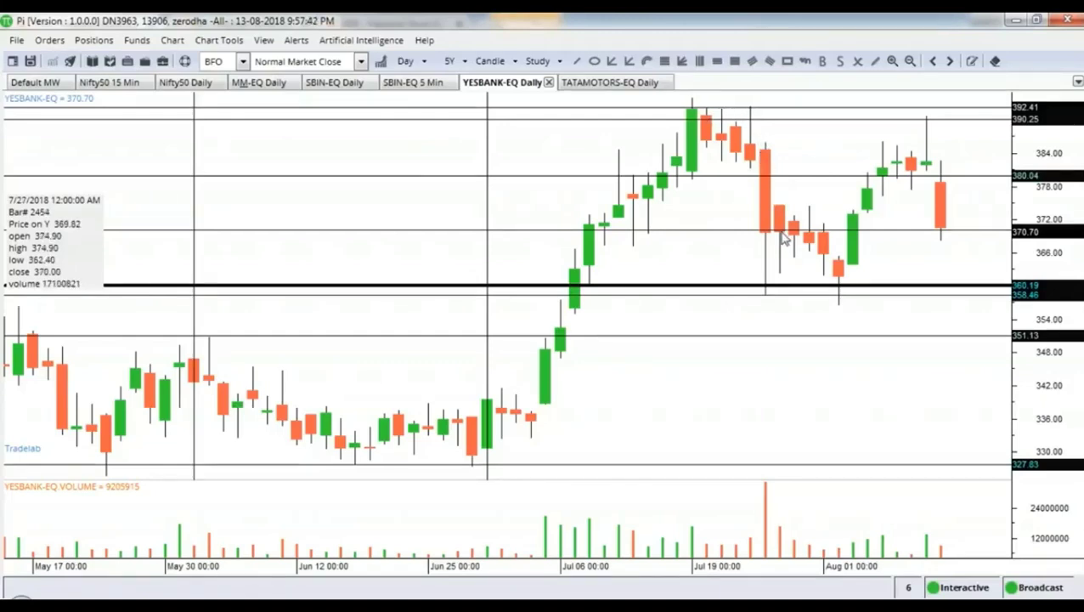
left_click(609, 83)
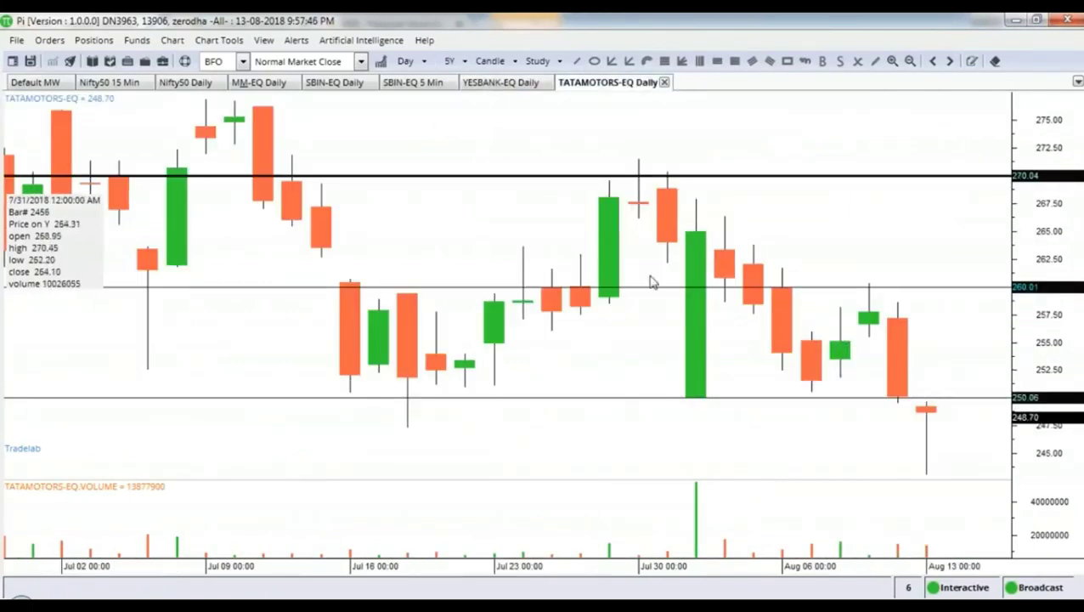
scroll(764, 270, "down", 3)
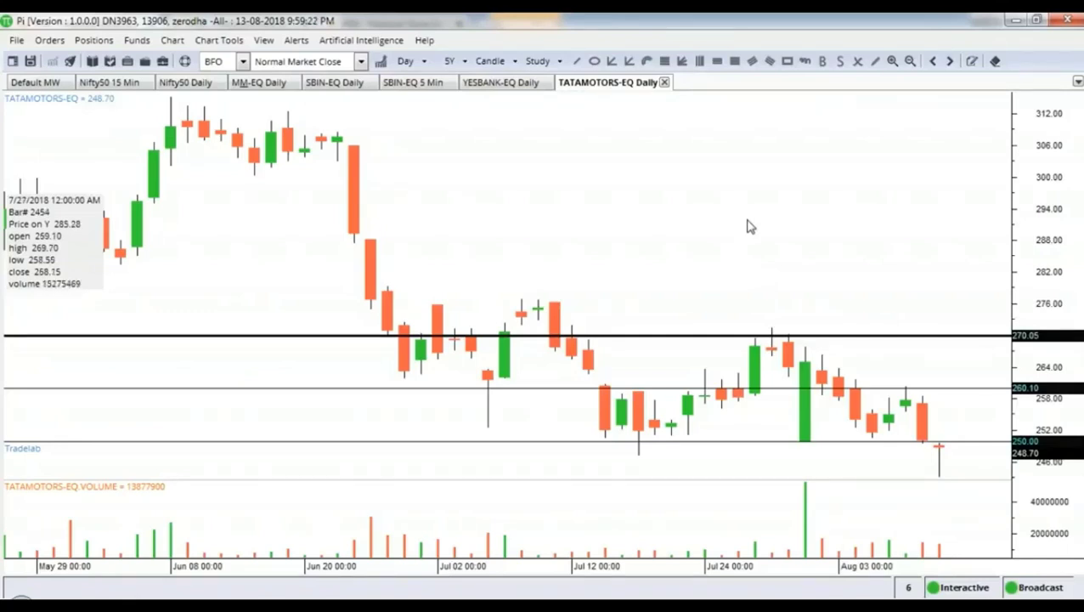
Step: Open a 5-minute TATAMOTORS-EQ chart covering 60 days
scroll(878, 239, "up", 5)
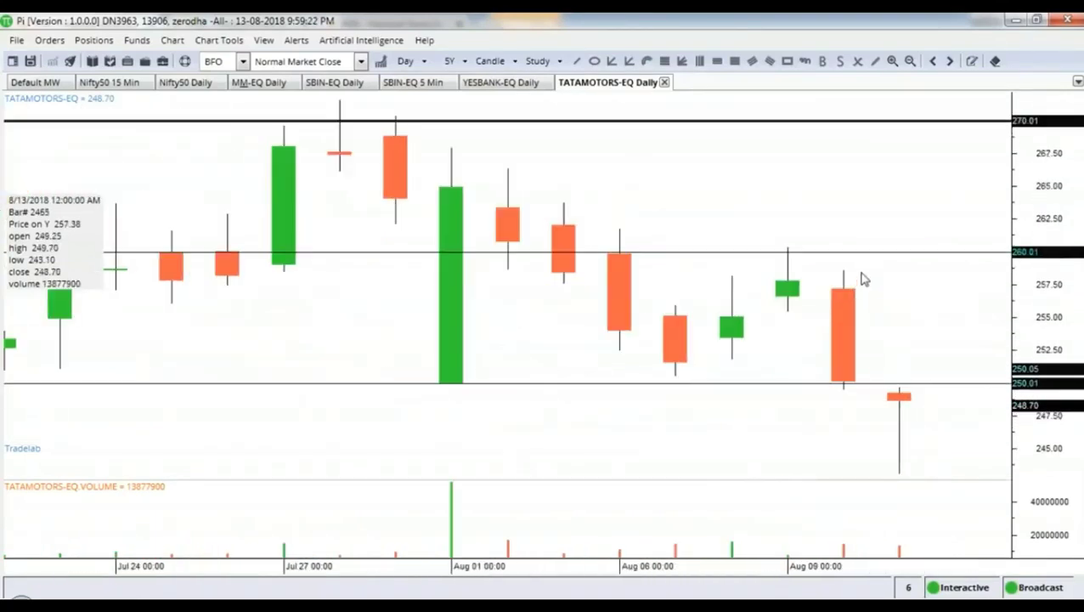
scroll(863, 279, "up", 2)
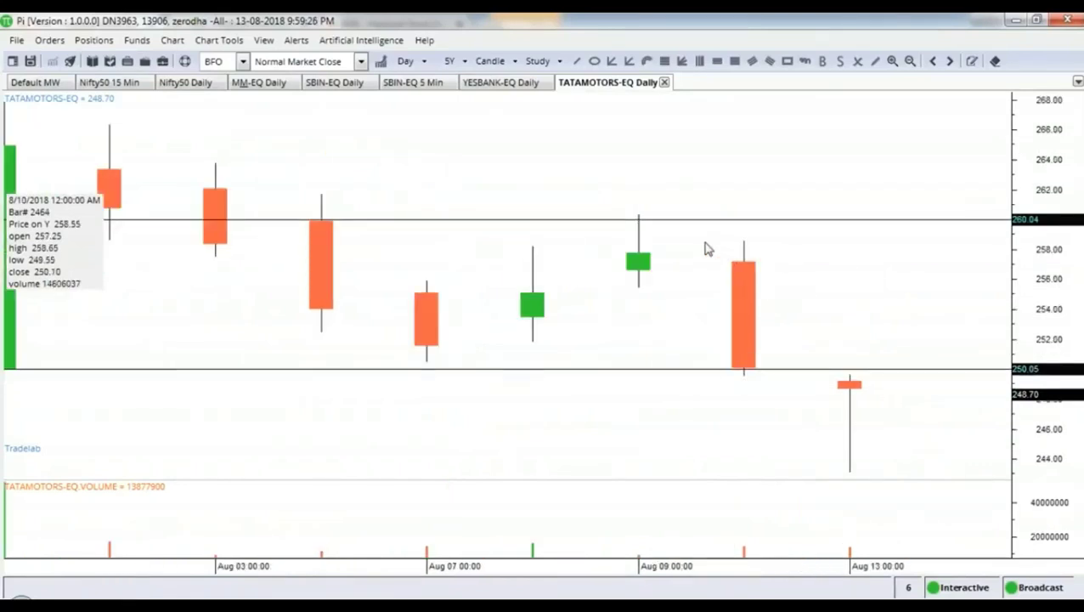
scroll(709, 250, "down", 2)
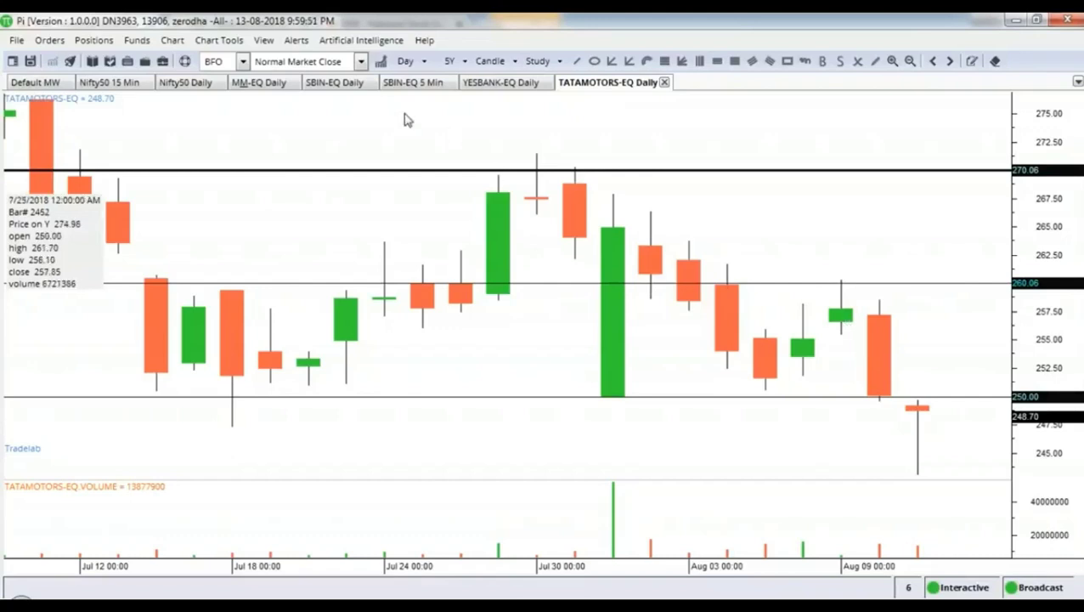
left_click(38, 83)
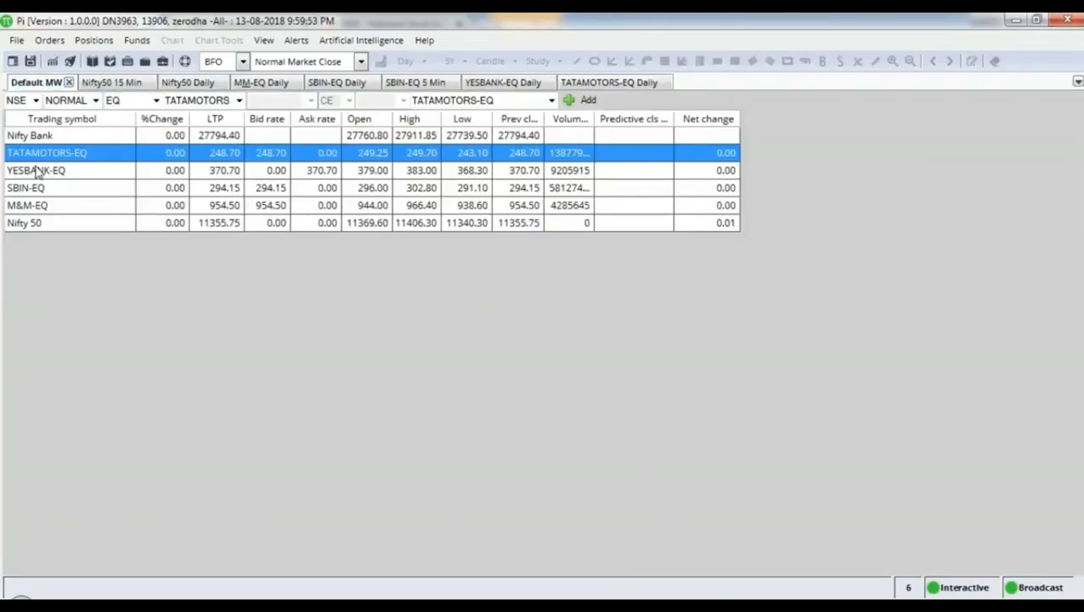
left_click(52, 61)
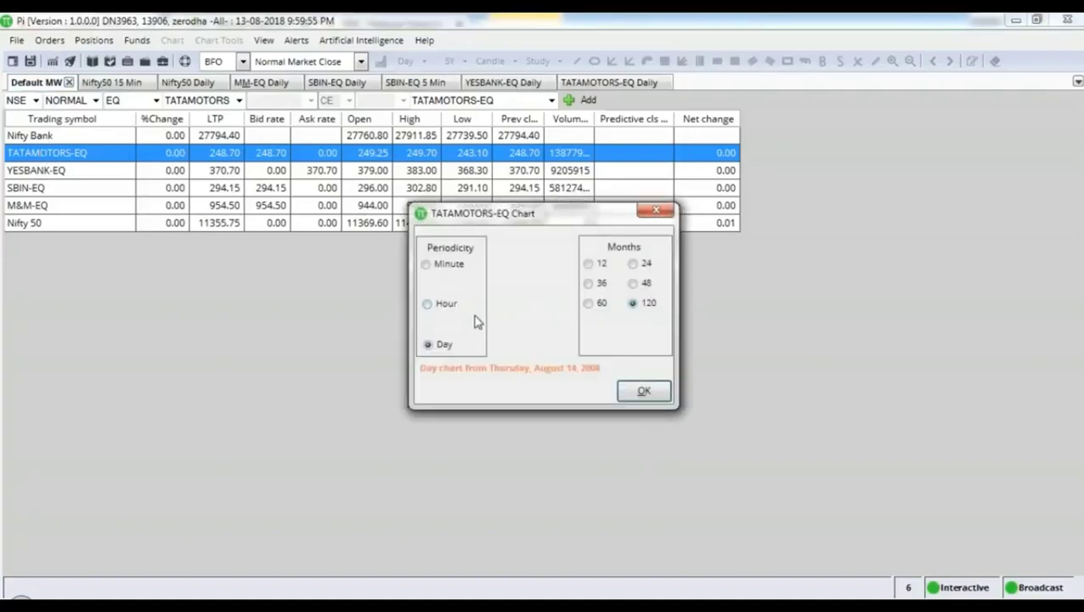
left_click(428, 267)
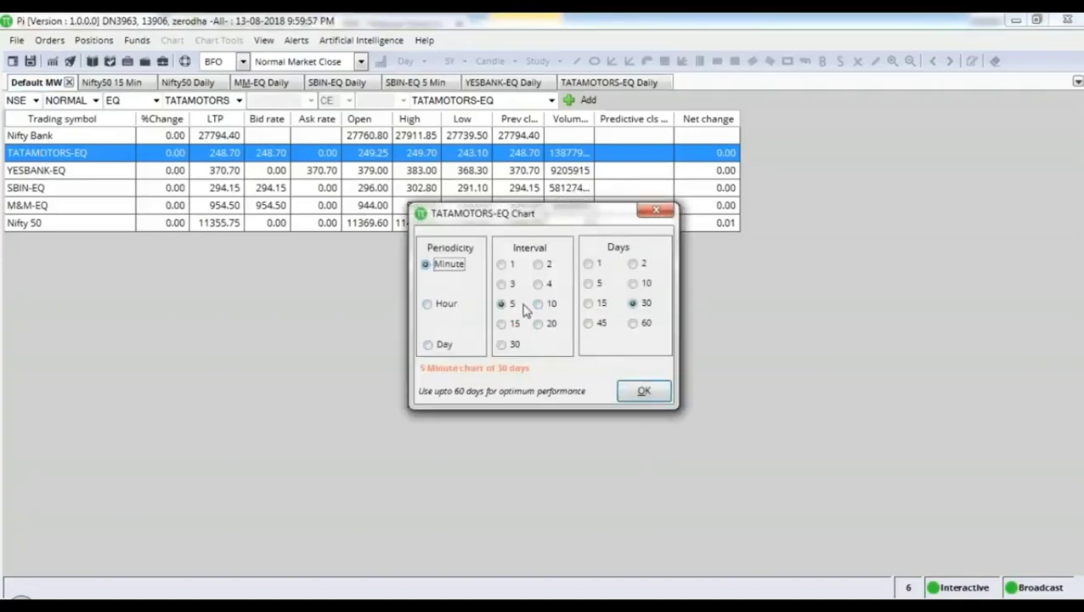
left_click(639, 325)
left_click(645, 395)
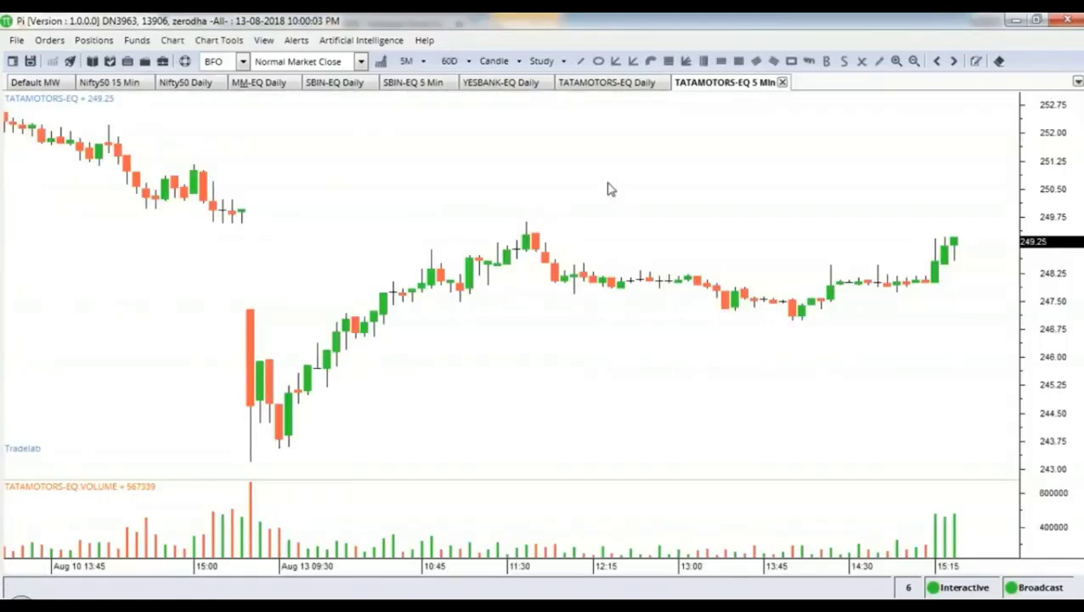
Step: Add a horizontal line at value 260 with thickness 1 to the TATAMOTORS 5-minute chart, near the 9 August high
left_click_drag(322, 251, 601, 306)
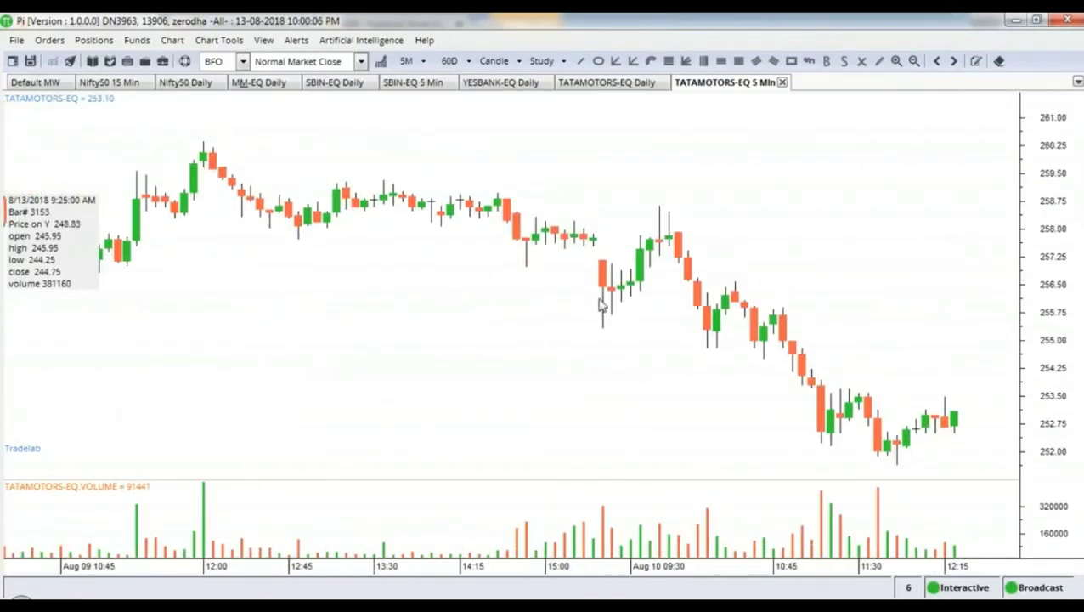
scroll(598, 306, "down", 3)
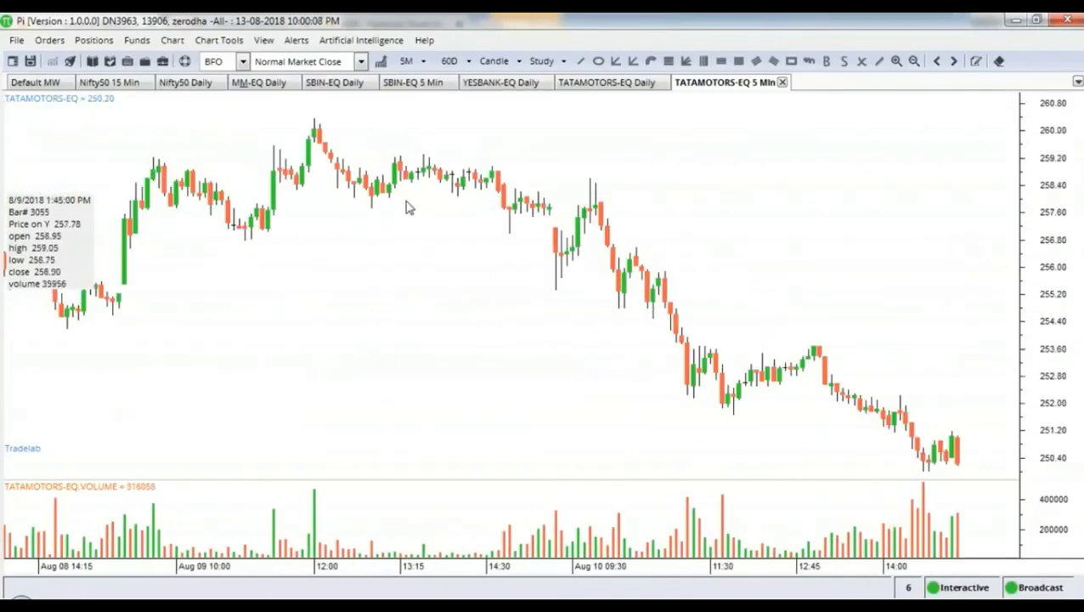
left_click_drag(273, 295, 501, 327)
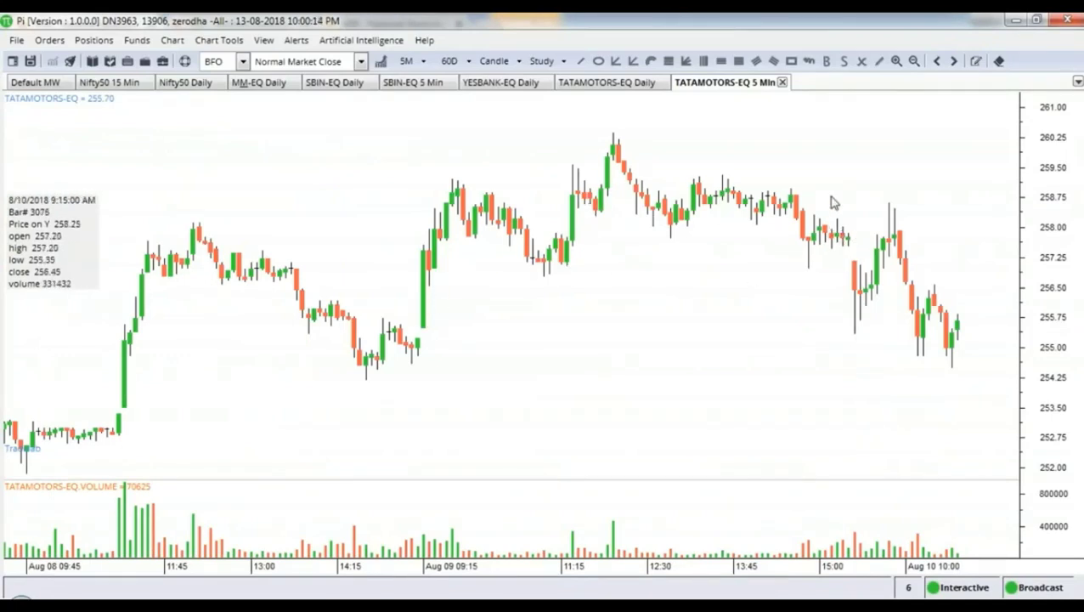
scroll(656, 364, "down", 1)
right_click(625, 148)
left_click(675, 248)
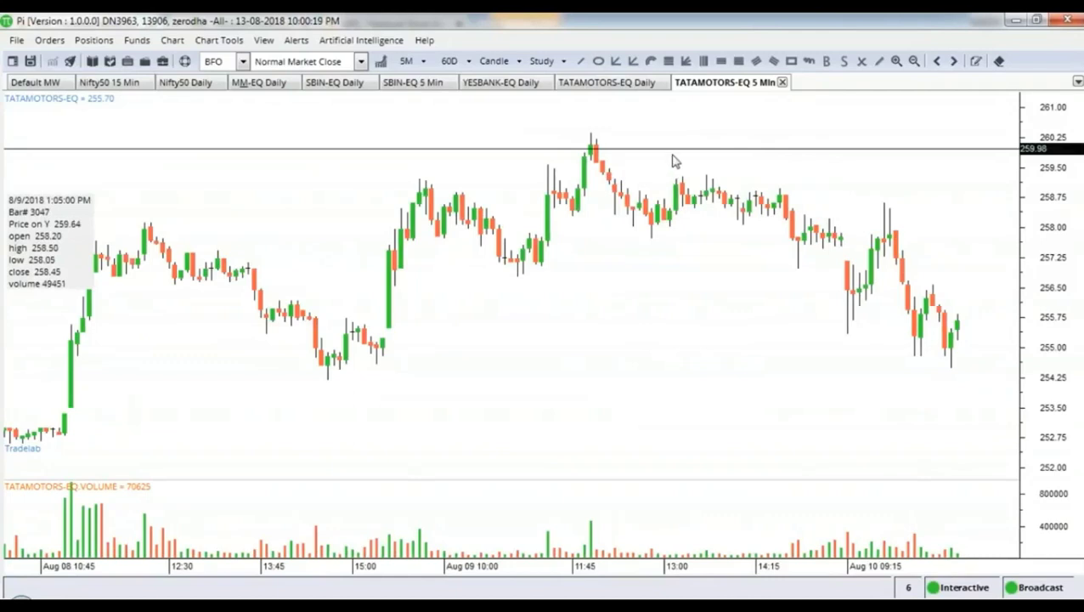
double_click(676, 150)
left_click_drag(585, 307, 608, 308)
type("60")
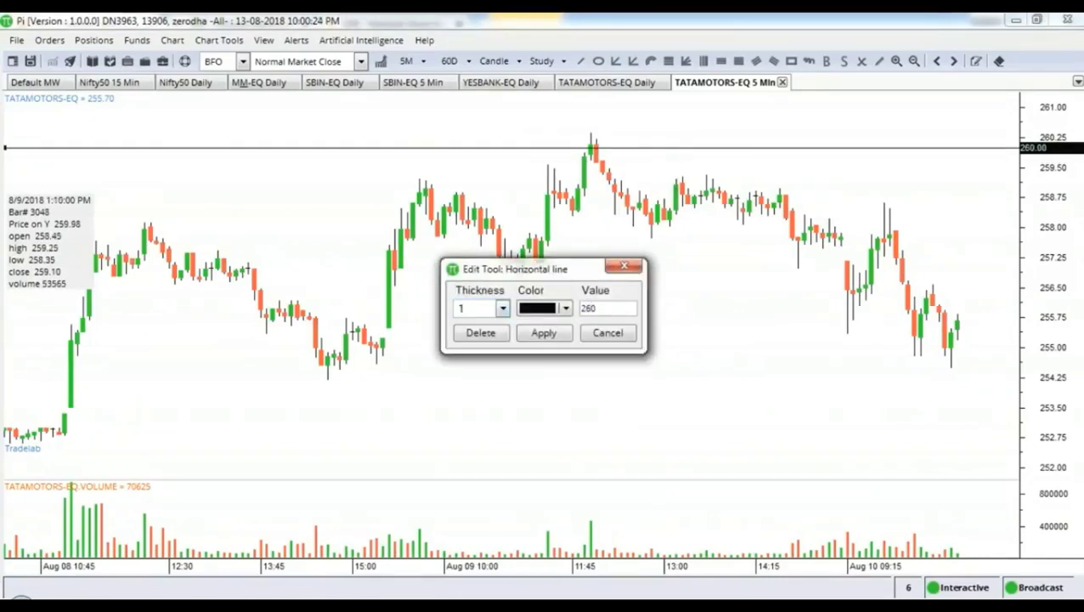
key("Return")
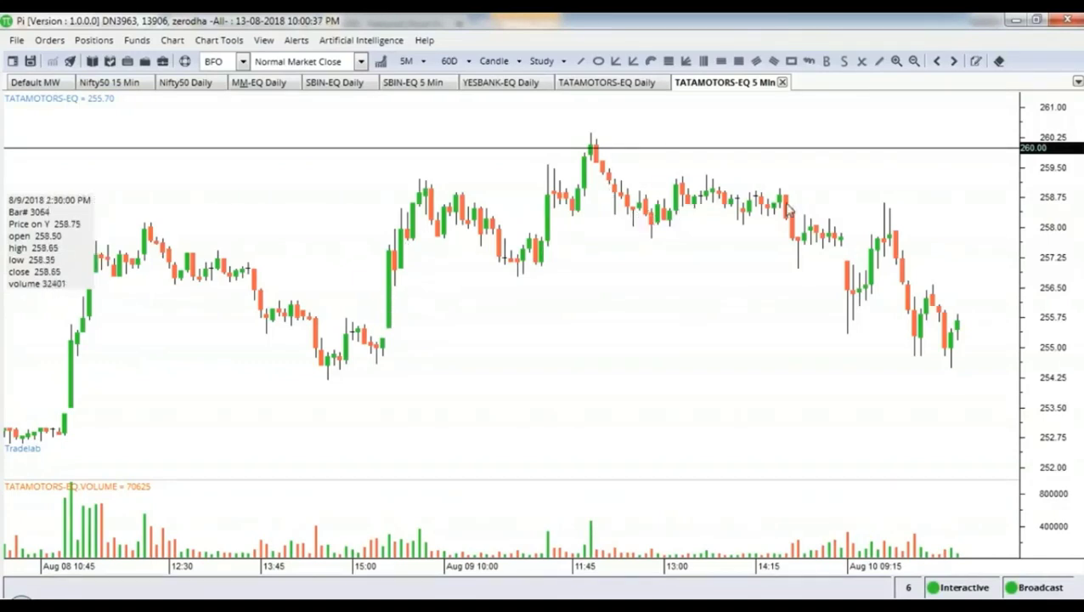
Step: Draw a rectangle zone from about 259.7 to 260.4, starting at the 9 August high candle and extending over the later candles
scroll(850, 254, "down", 5)
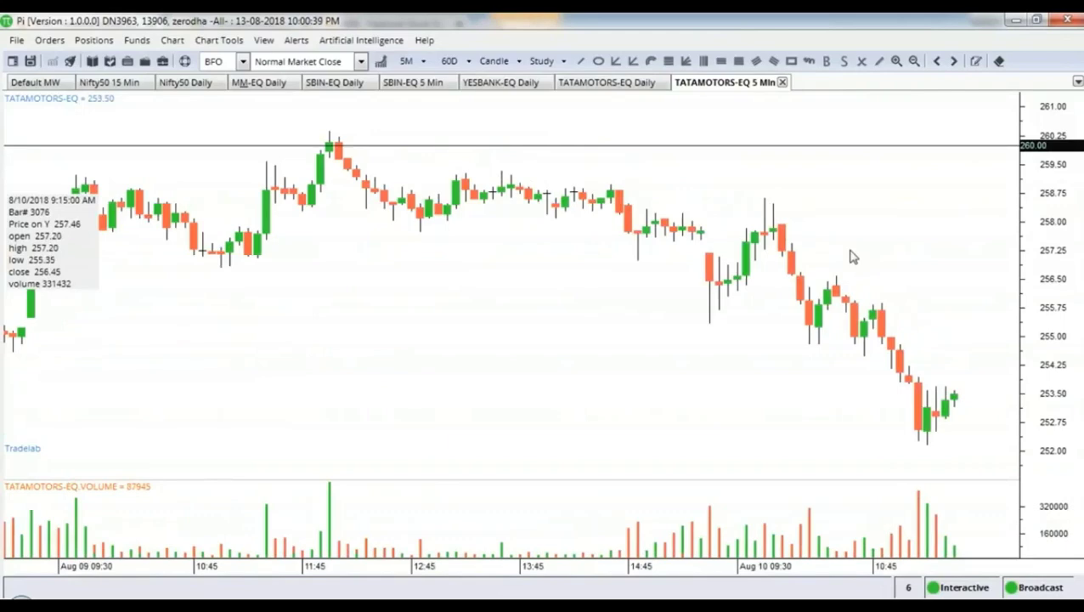
scroll(864, 255, "down", 2)
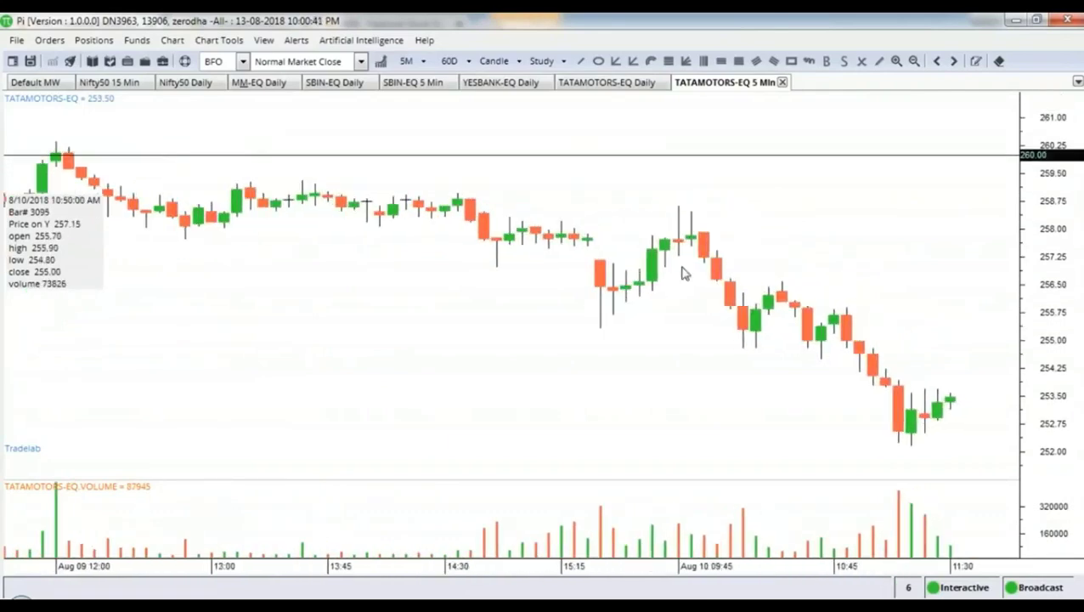
scroll(520, 375, "up", 3)
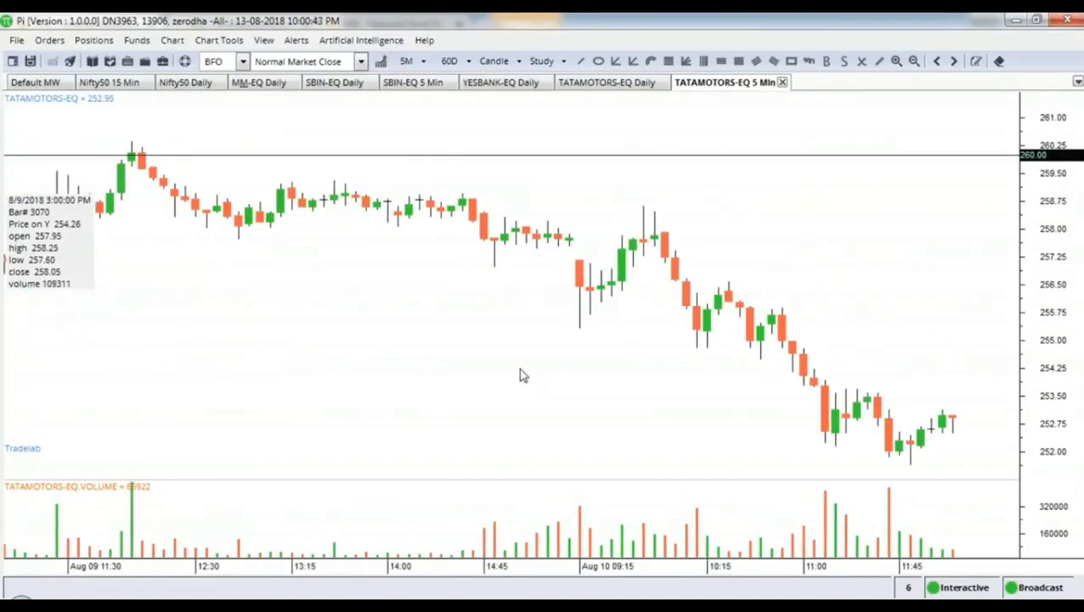
scroll(212, 389, "up", 2)
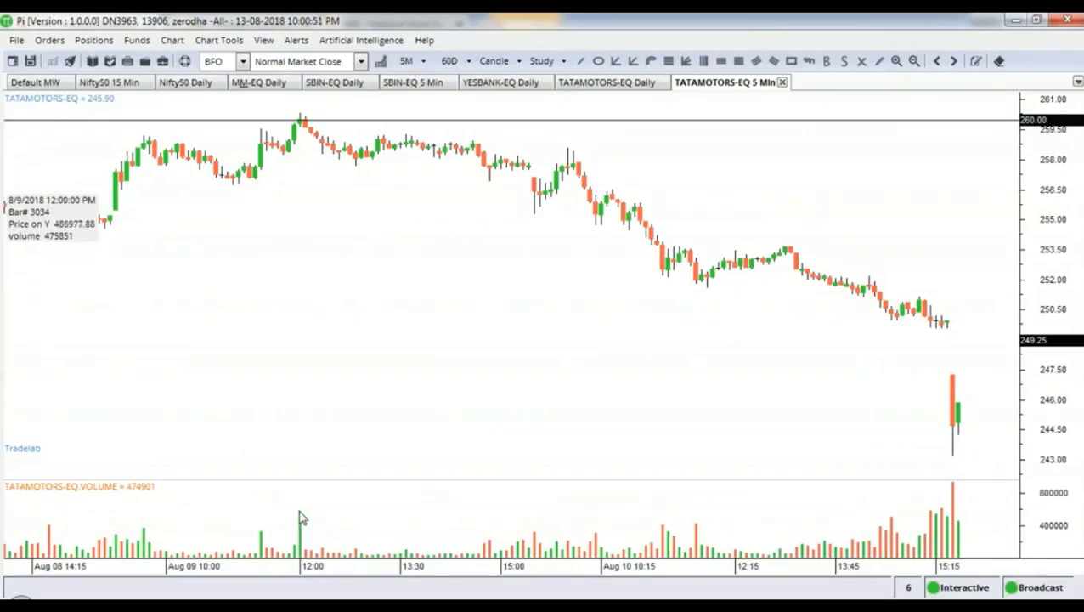
scroll(297, 392, "up", 5)
scroll(373, 366, "up", 3)
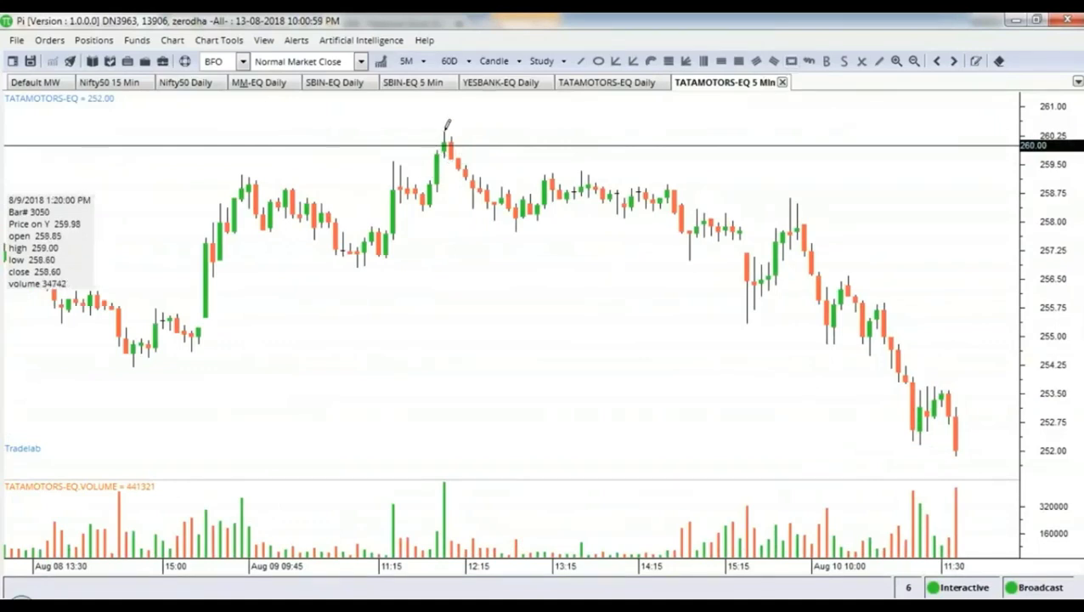
left_click_drag(443, 133, 1024, 158)
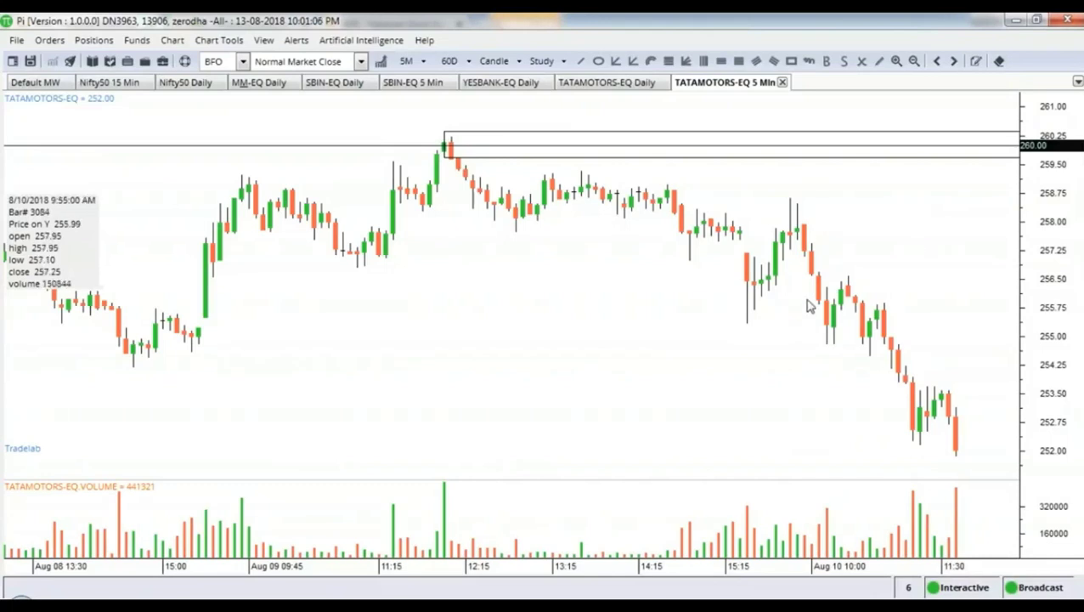
Step: Draw two more zone rectangles, about 257 to 258.9 from the 9 August afternoon drop and about 256 to 257.8 from the 10 August morning
scroll(684, 440, "down", 5)
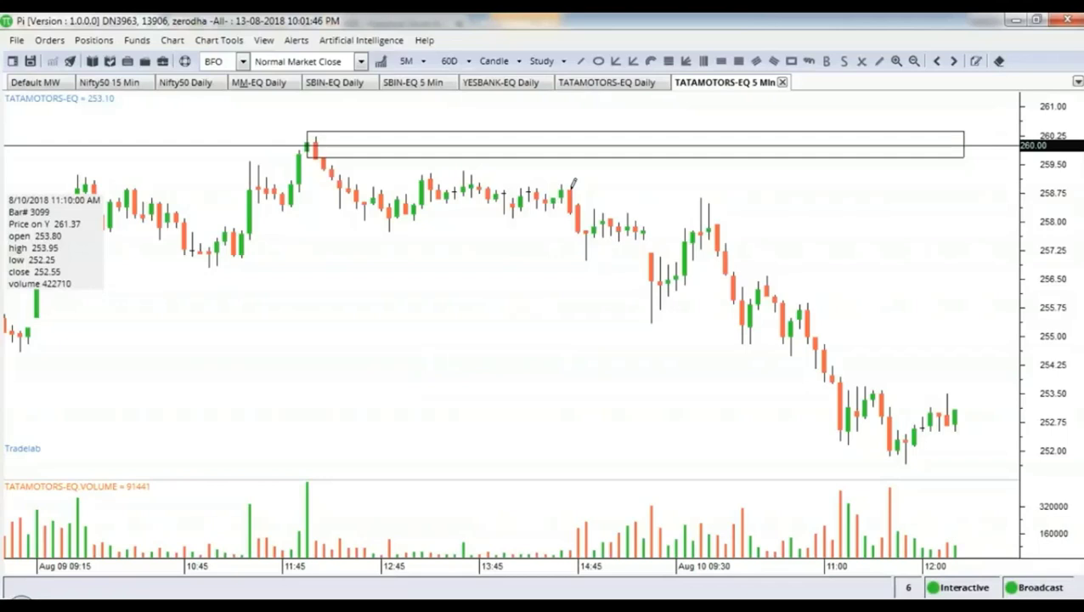
left_click_drag(571, 189, 960, 258)
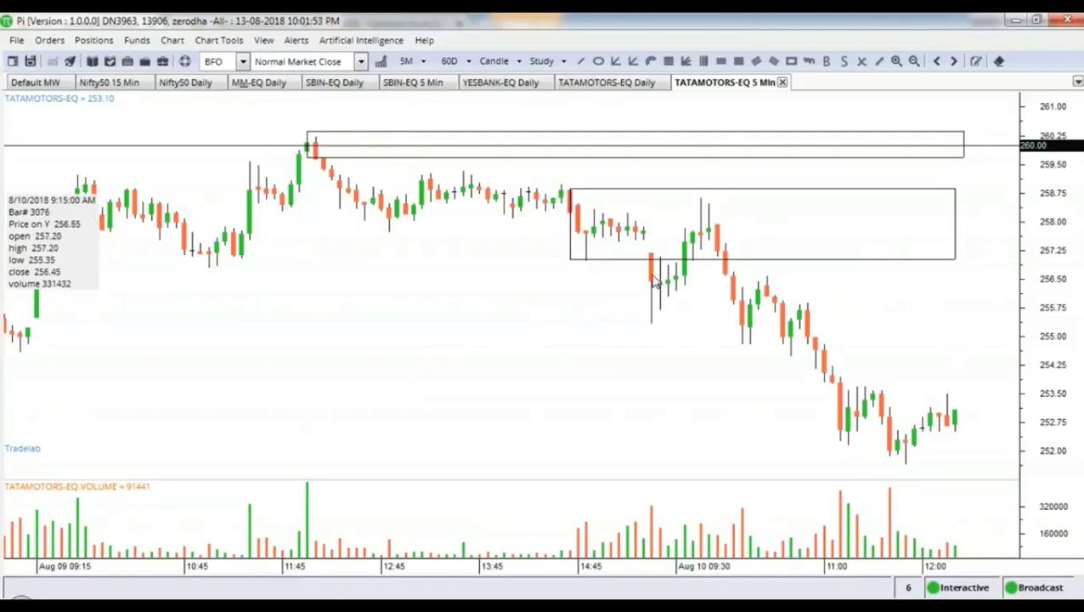
scroll(715, 289, "up", 1)
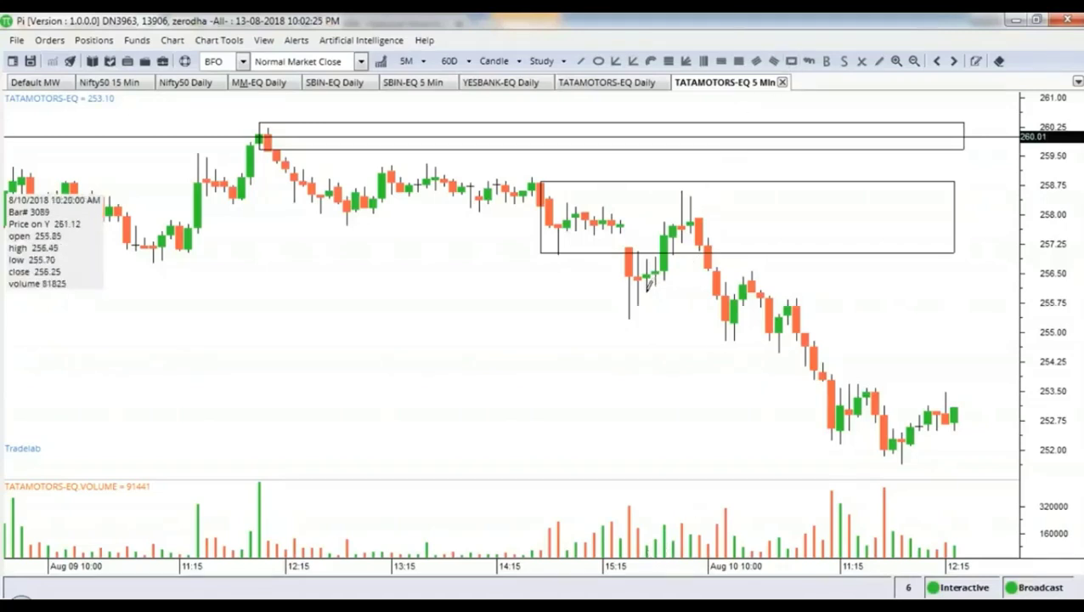
mouse_move(648, 291)
left_mouse_down()
mouse_move(871, 278)
mouse_move(1011, 253)
mouse_move(1023, 214)
mouse_move(1015, 222)
left_mouse_up()
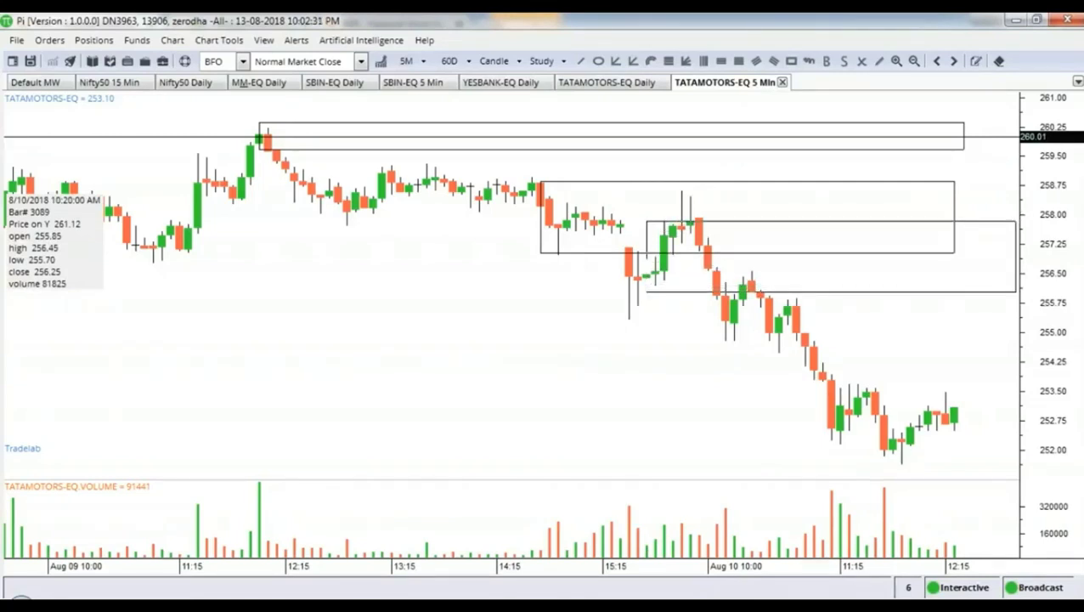
Step: Insert a horizontal line at about 214,000 in the TATAMOTORS volume panel, level with the 10 August morning volume bars
right_click(668, 532)
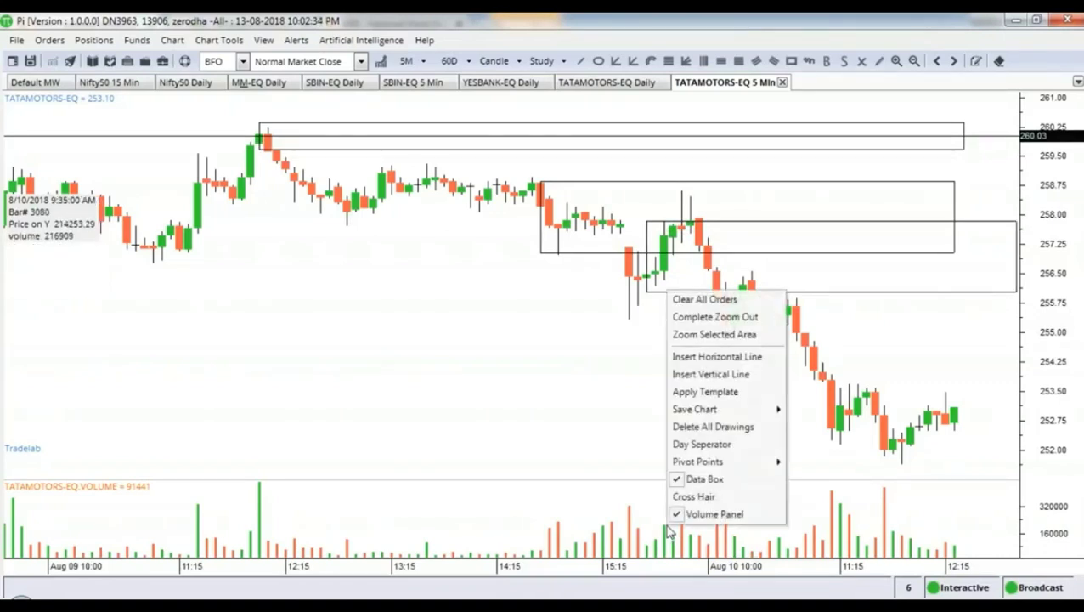
left_click(736, 357)
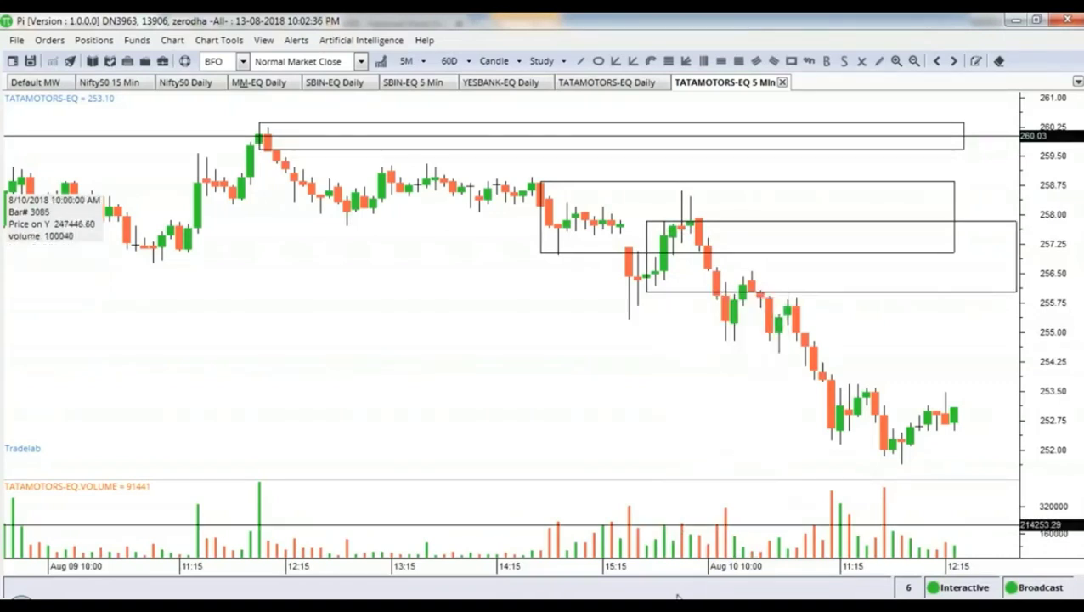
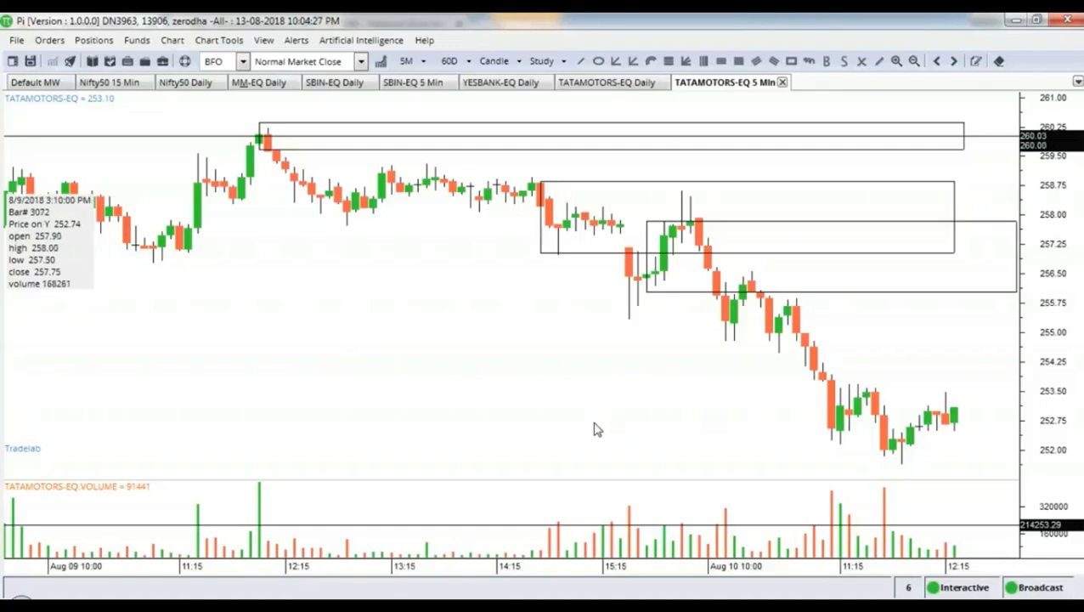
scroll(593, 428, "down", 2)
scroll(593, 428, "down", 4)
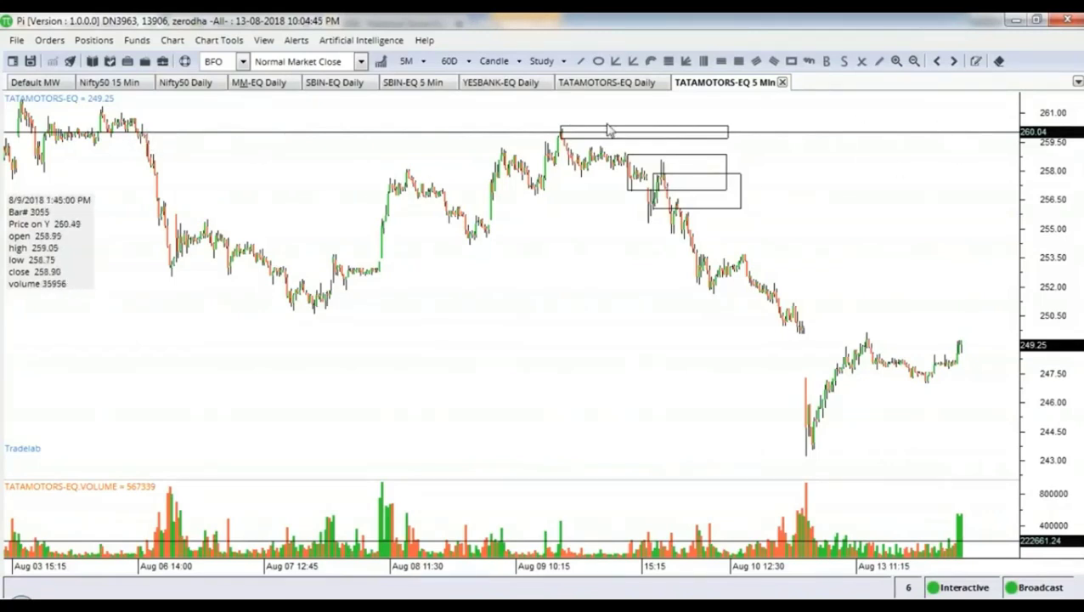
Step: Open a 5-minute YESBANK-EQ chart covering 60 days
left_click(586, 83)
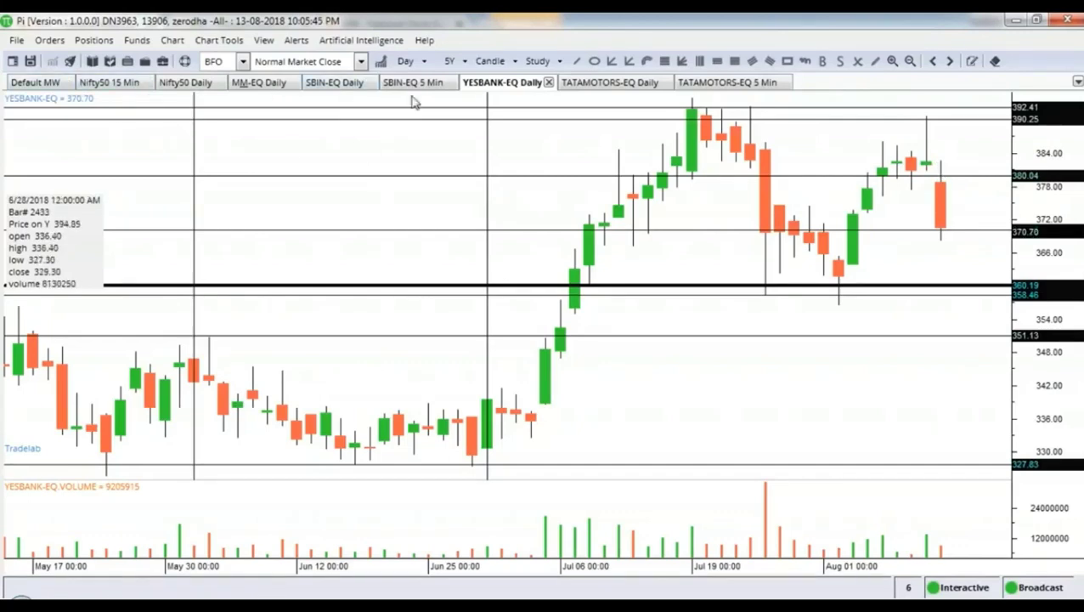
left_click(26, 82)
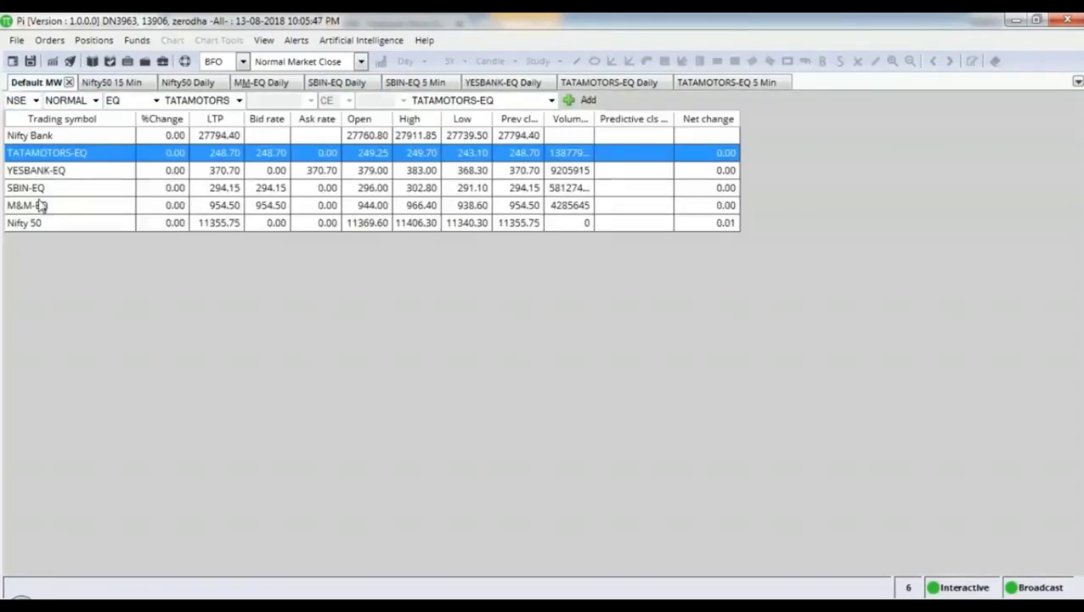
left_click(43, 174)
left_click(52, 61)
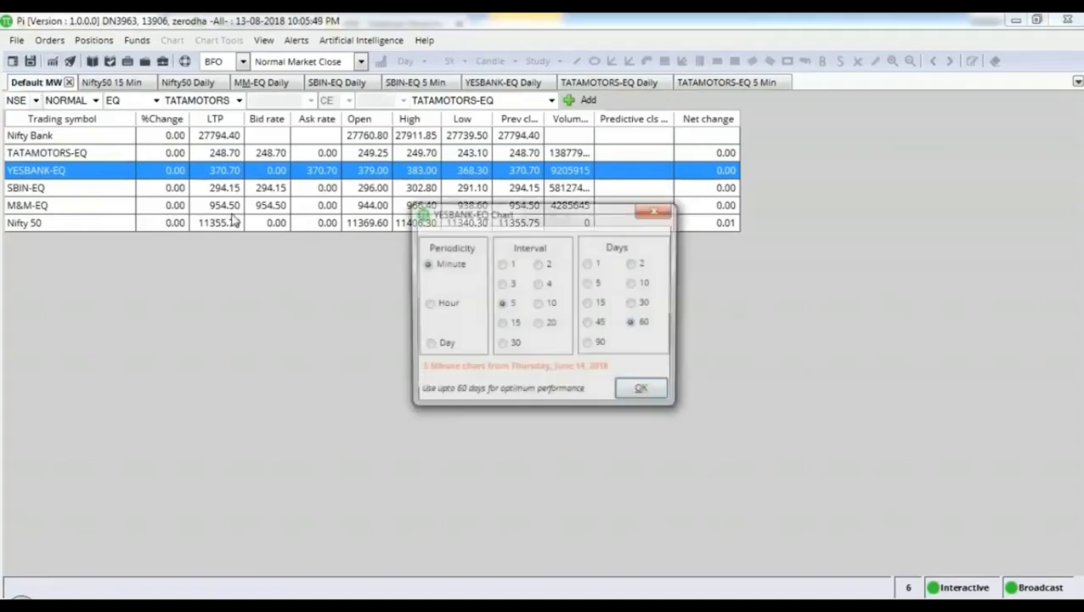
left_click(641, 390)
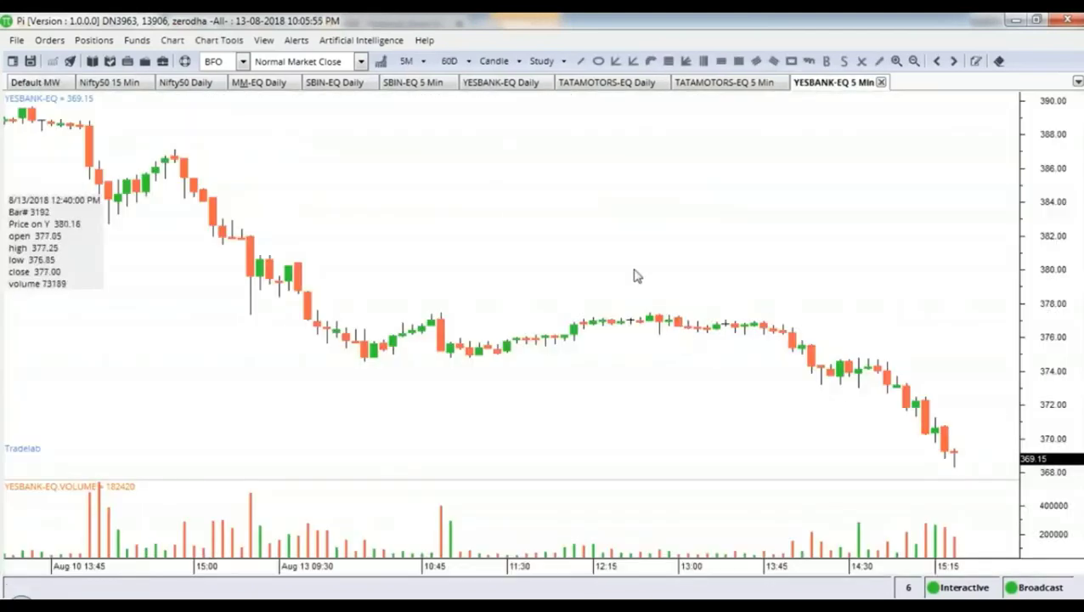
Step: Examine the YESBANK 5-minute candles and volume bars from 10 to 13 August
scroll(590, 222, "up", 10)
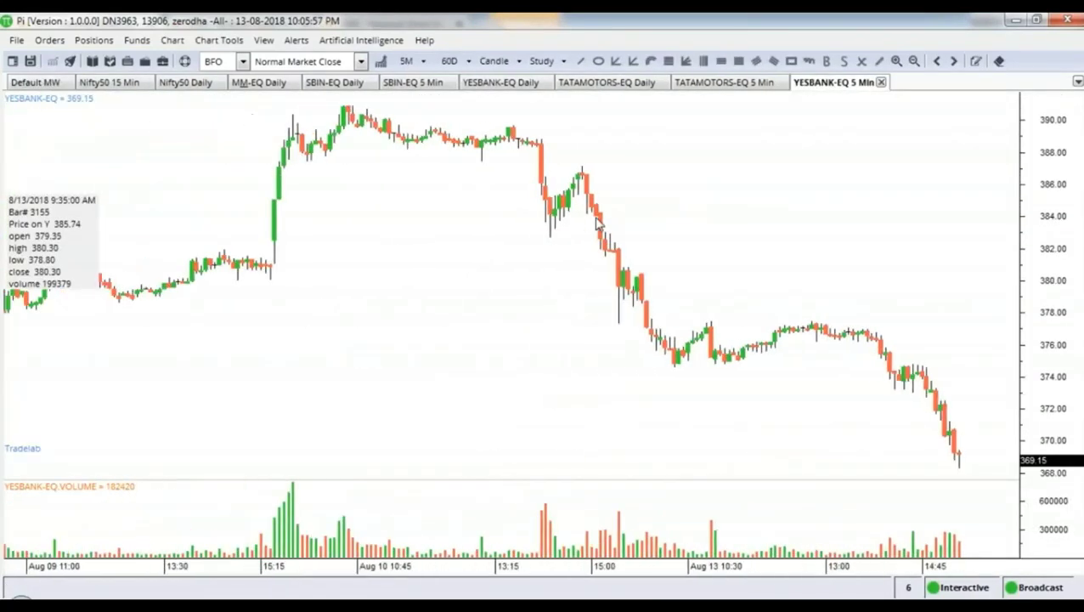
scroll(597, 224, "down", 8)
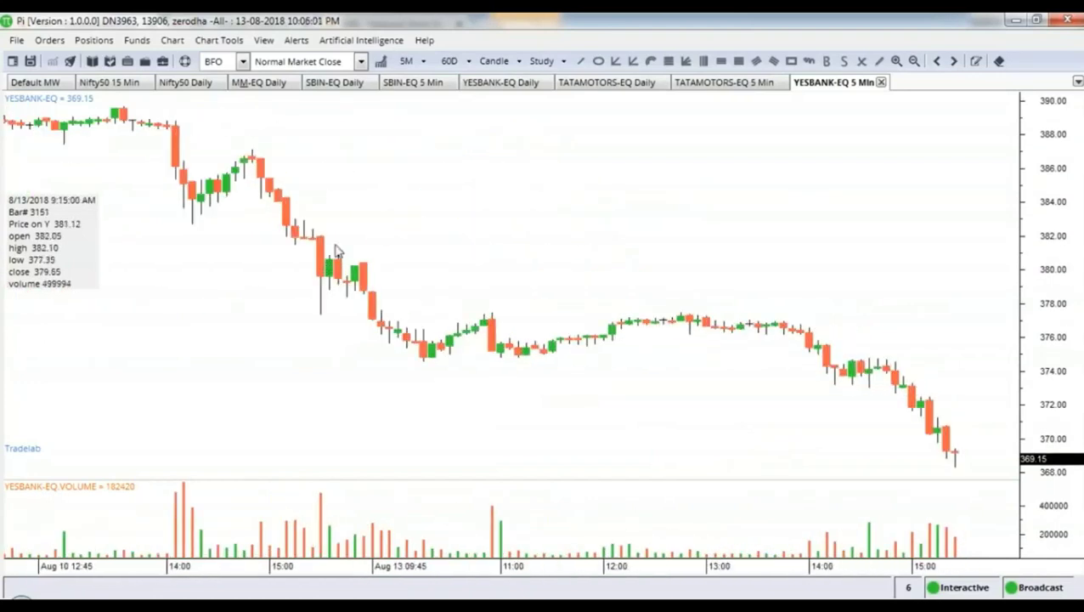
scroll(321, 224, "down", 2)
scroll(321, 224, "down", 4)
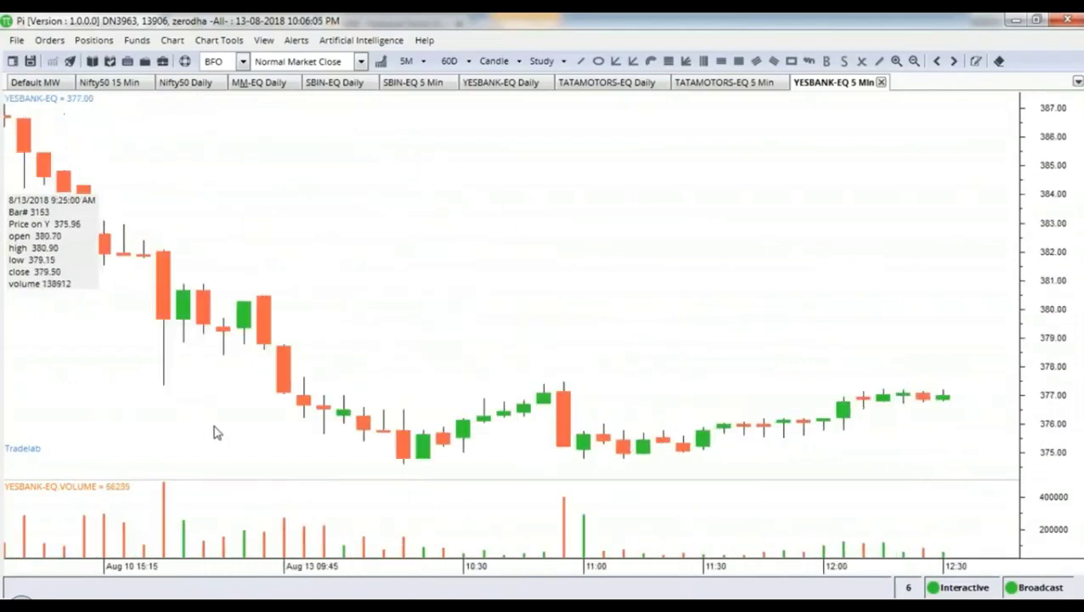
scroll(293, 493, "down", 2)
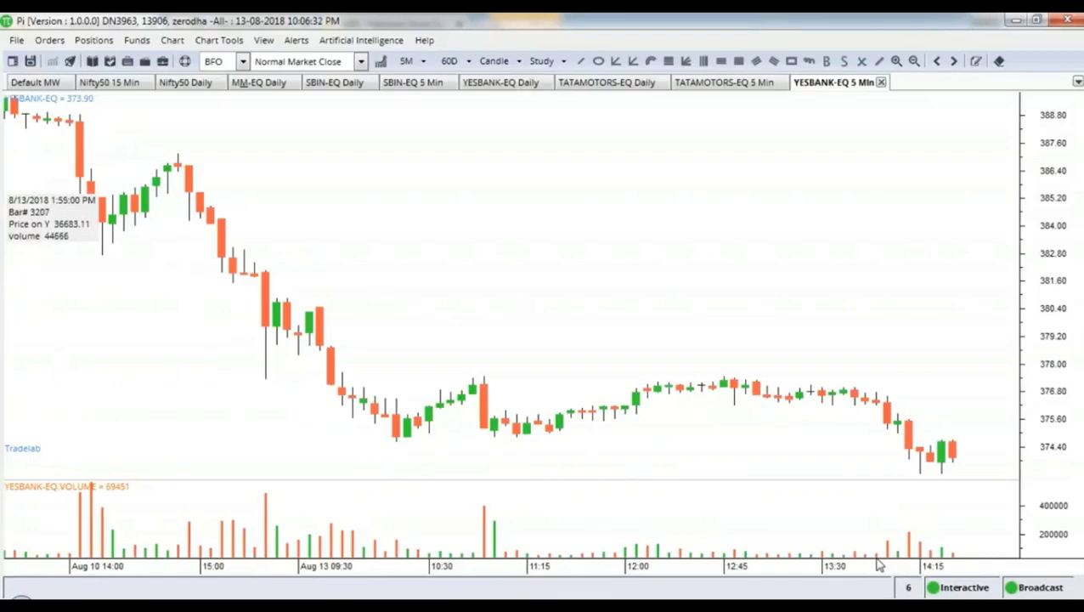
Step: Examine the YESBANK 5-minute chart through the 13 August close, comparing its candles and volume bars with the 10 August afternoon drop
scroll(879, 565, "up", 1)
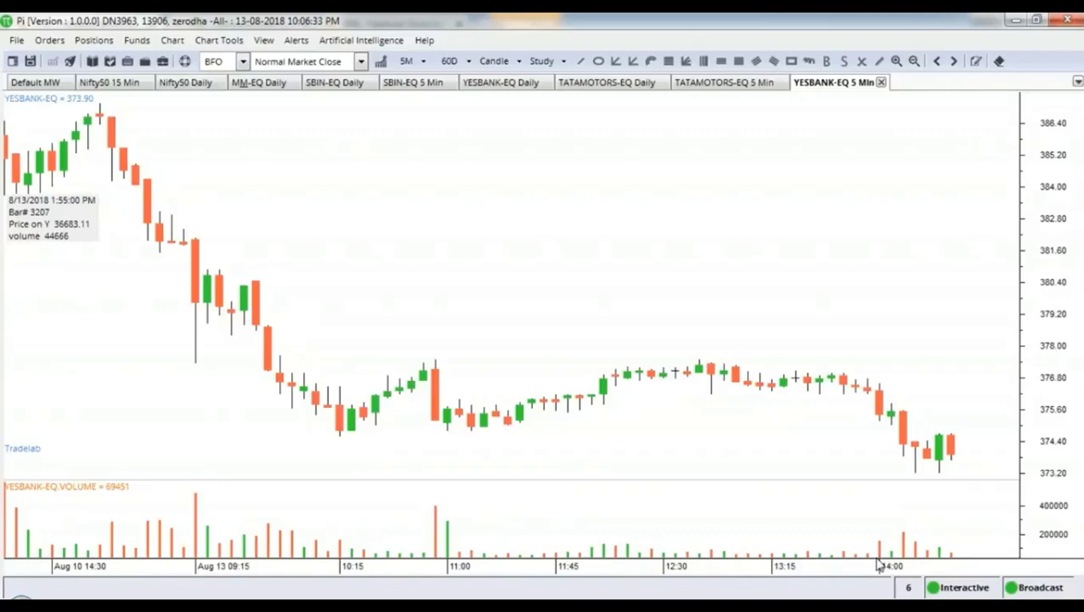
scroll(879, 565, "up", 2)
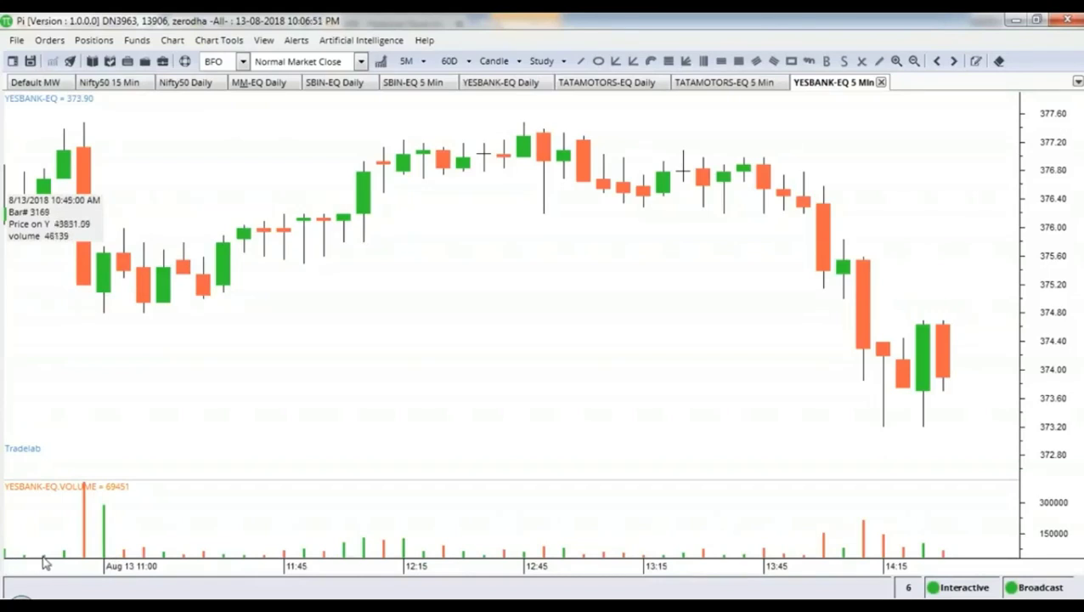
scroll(80, 540, "up", 1)
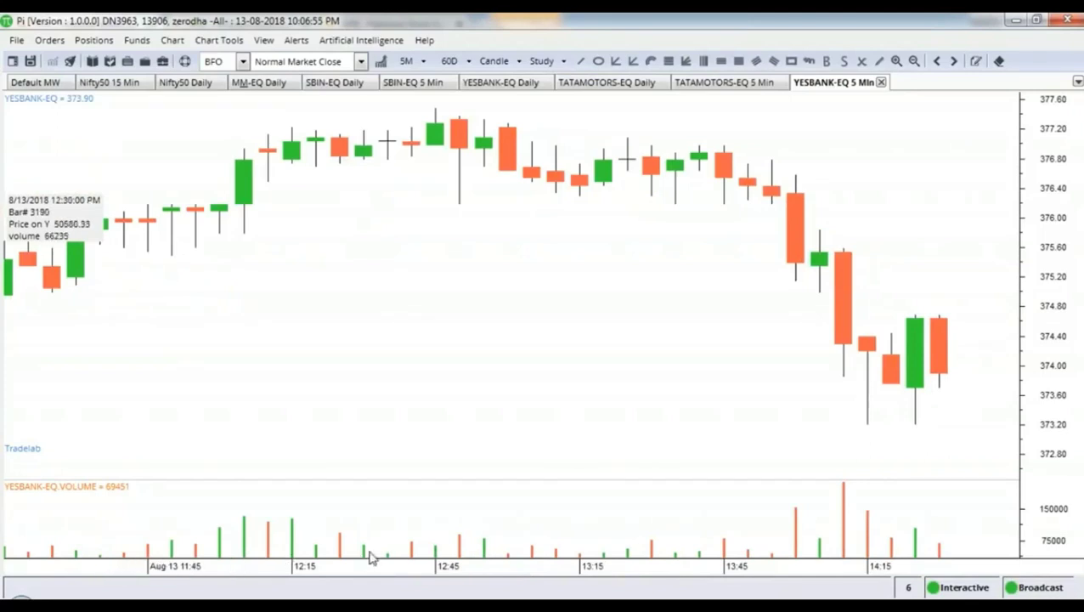
left_click_drag(841, 430, 772, 424)
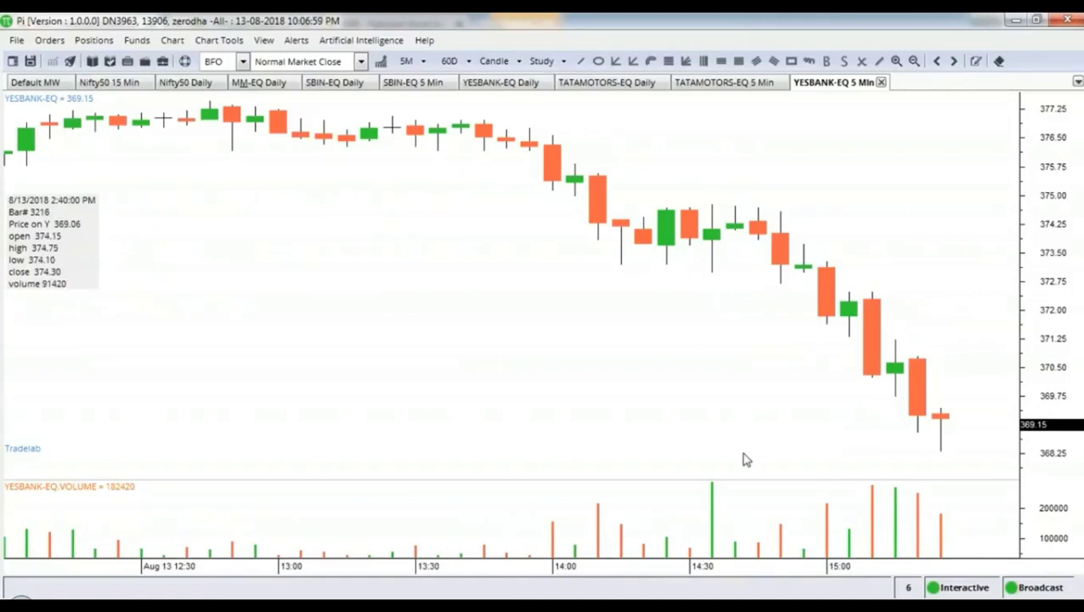
scroll(918, 521, "down", 3)
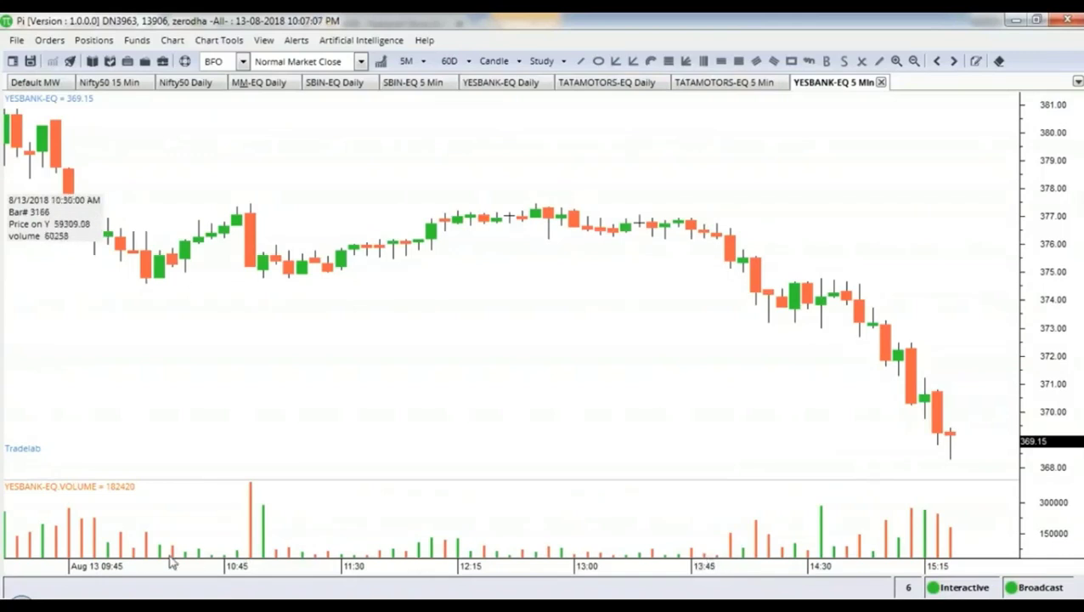
scroll(250, 377, "down", 2)
scroll(249, 376, "down", 2)
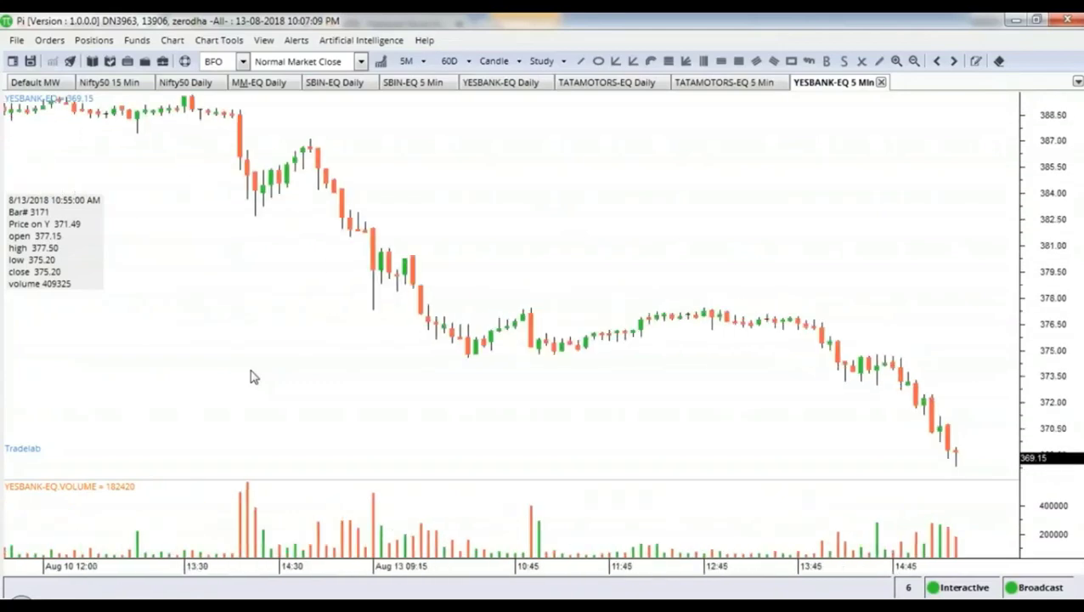
scroll(385, 368, "up", 2)
scroll(726, 402, "up", 2)
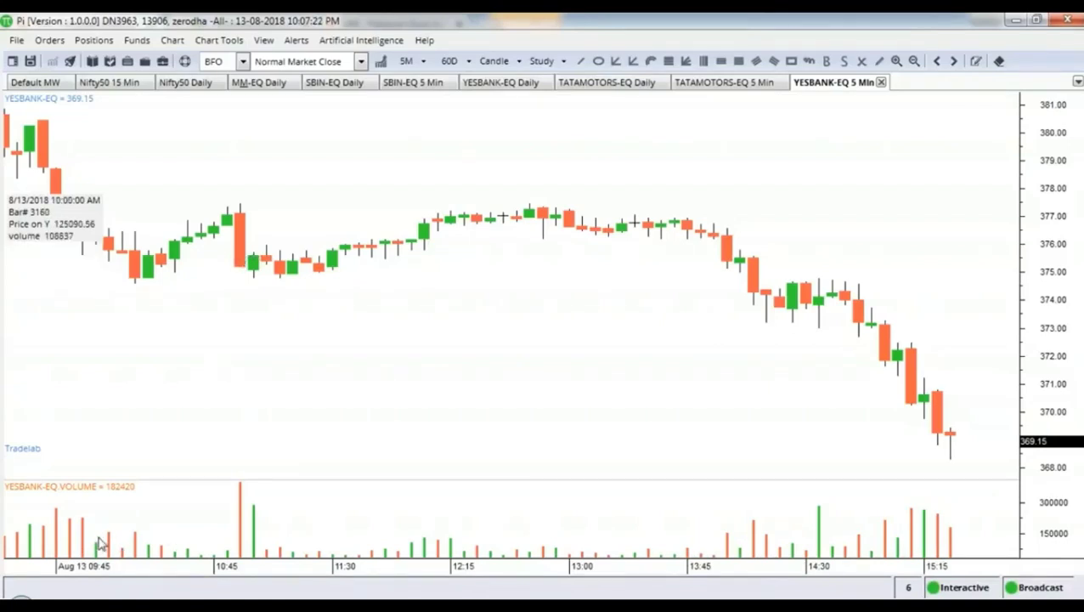
scroll(242, 374, "down", 3)
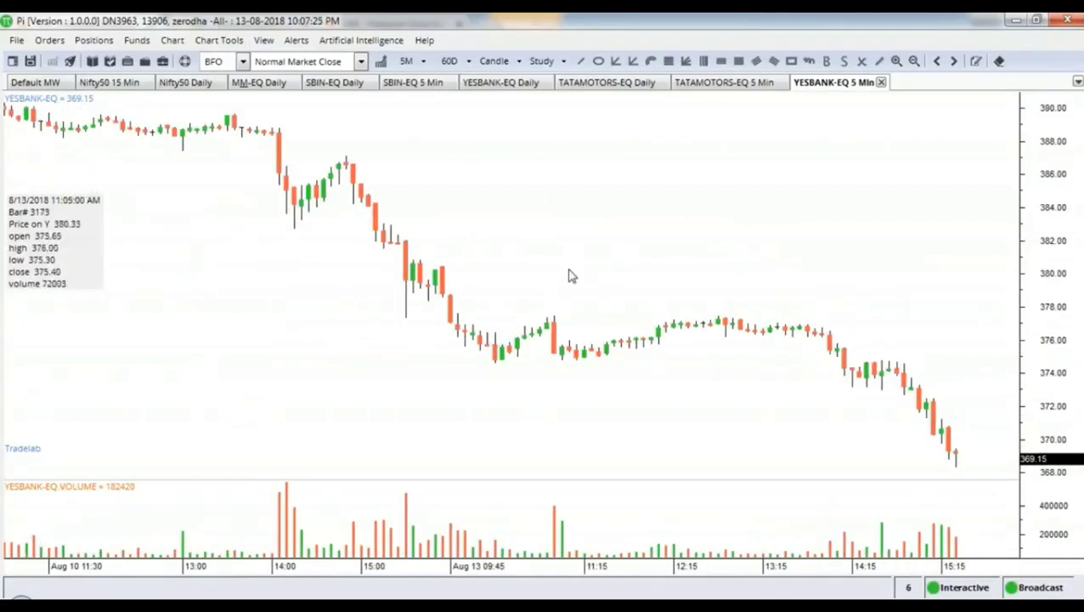
scroll(600, 267, "up", 3)
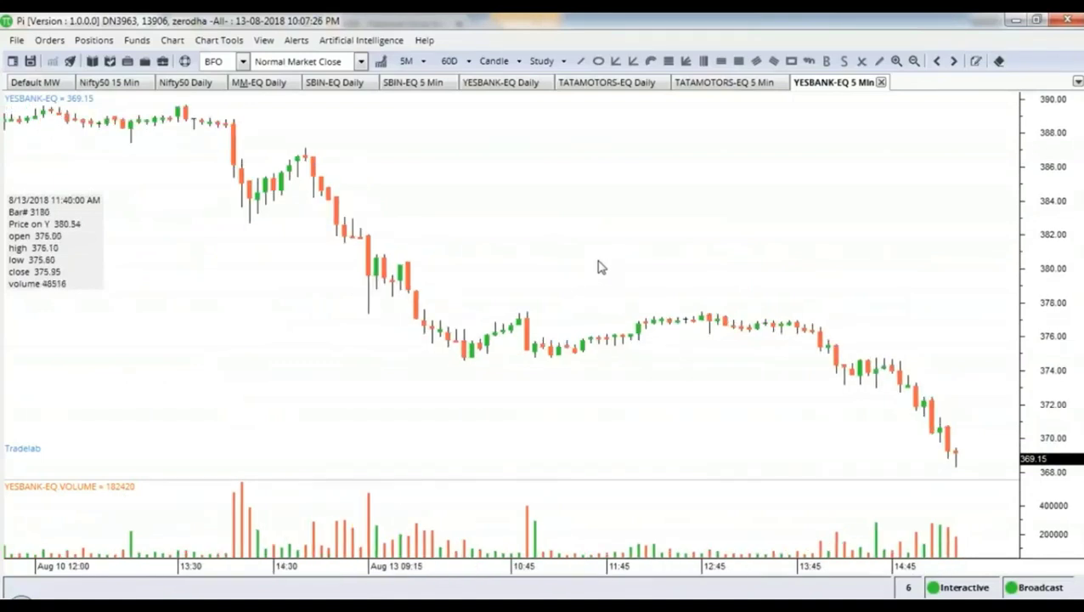
scroll(602, 267, "down", 4)
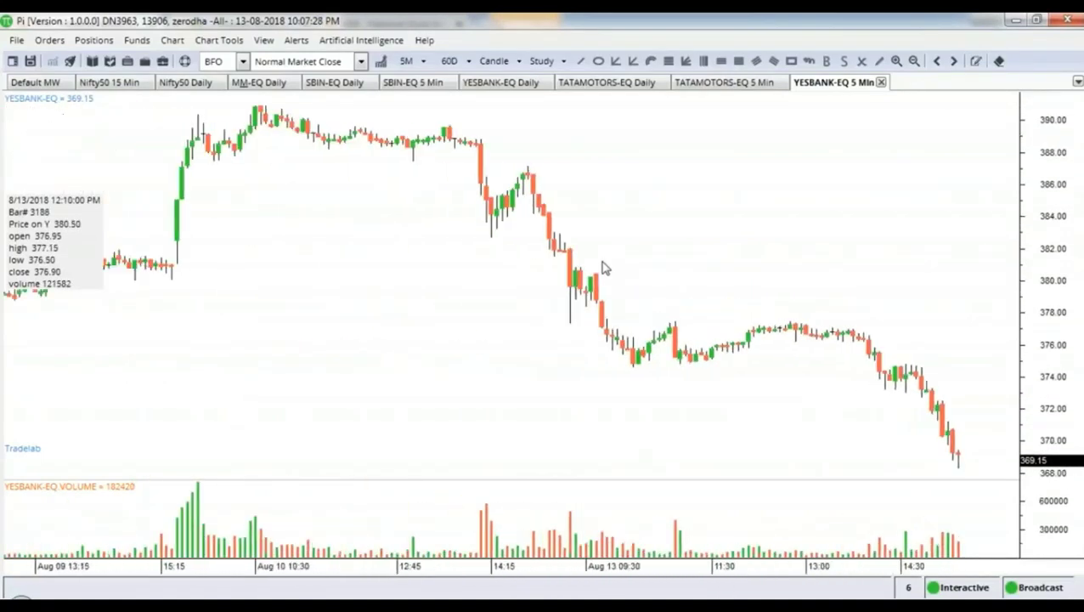
Step: Insert a horizontal line on the YESBANK 5-minute chart and set its value to 380
right_click(394, 310)
left_click(454, 412)
double_click(905, 312)
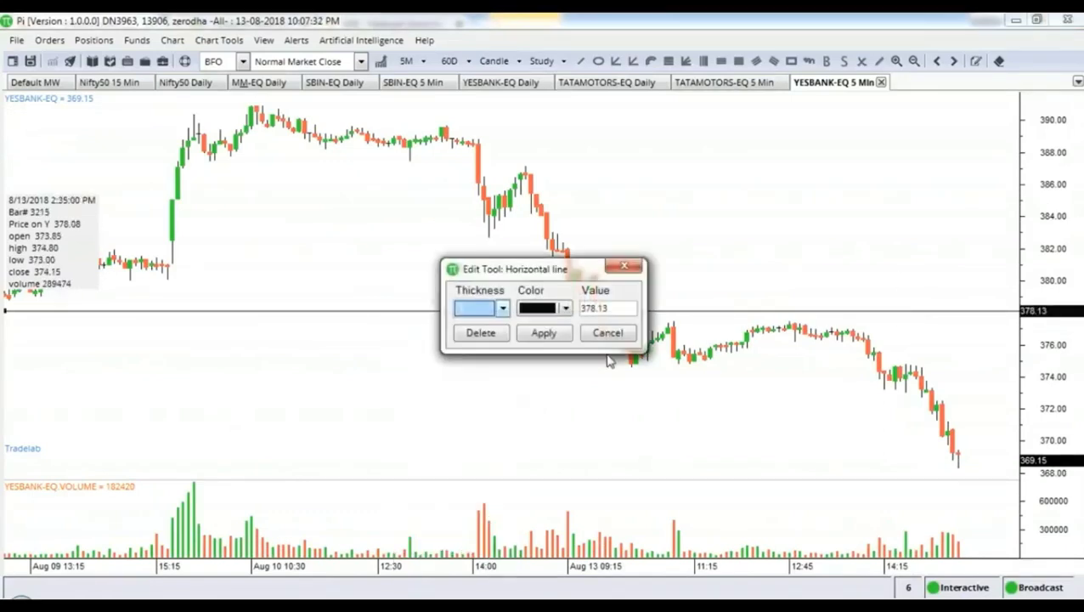
left_click(586, 310)
double_click(586, 310)
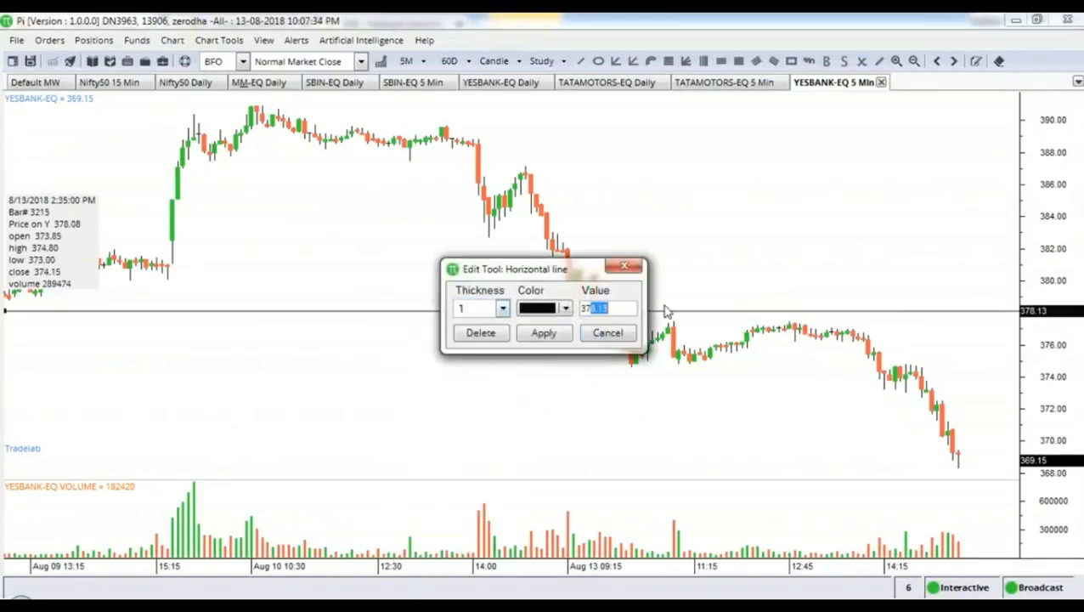
type("3")
key("Return")
Step: Insert horizontal lines at about 376.5, level with the 7 August morning low, and at about 377.8, level with the 9 August morning low
scroll(633, 308, "down", 5)
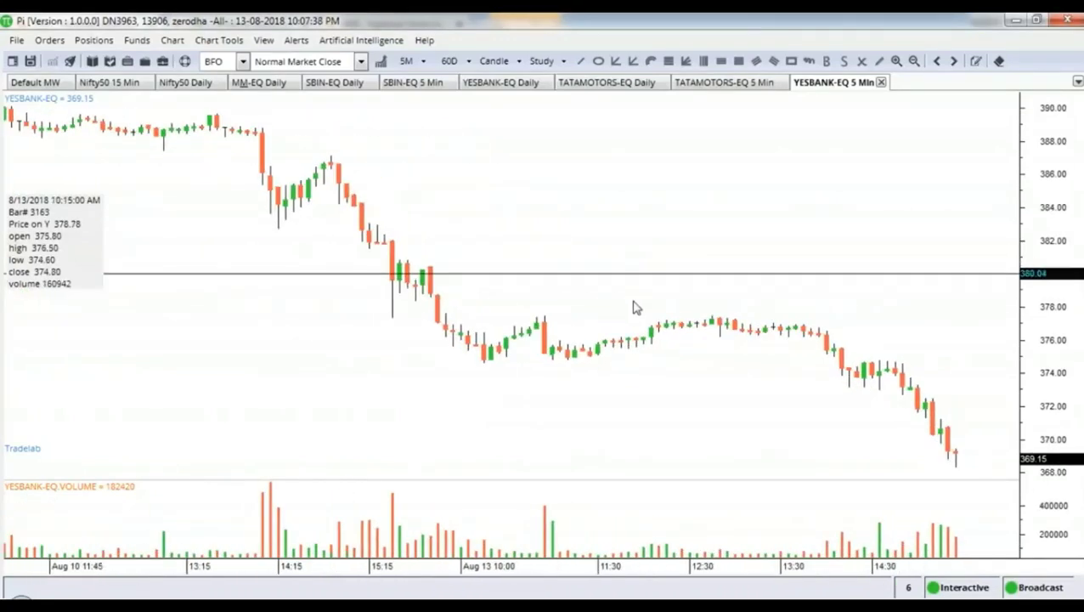
scroll(634, 307, "down", 3)
scroll(633, 307, "down", 2)
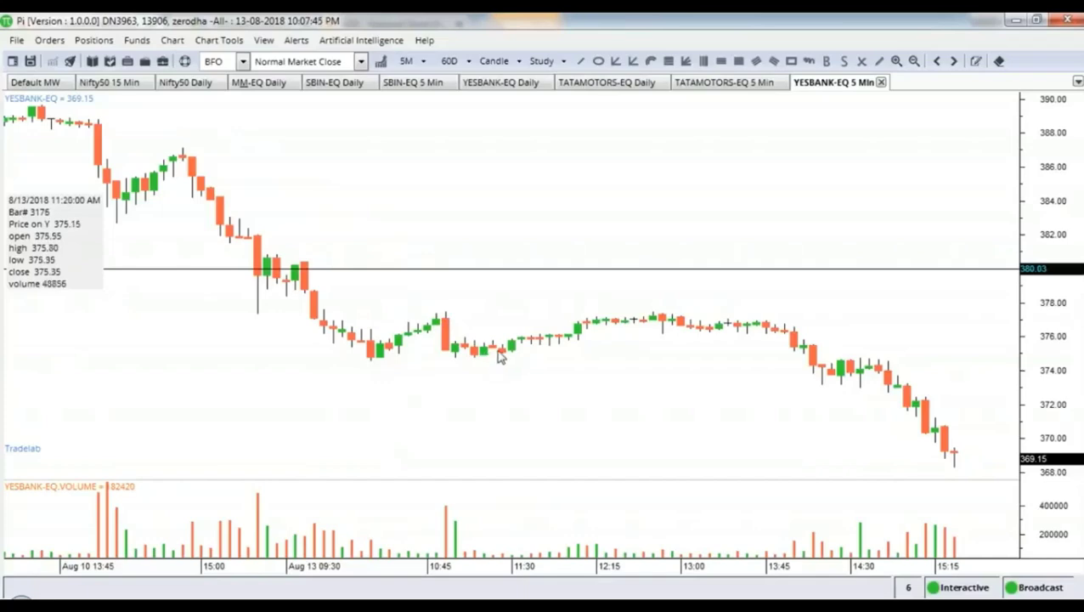
scroll(288, 391, "down", 8)
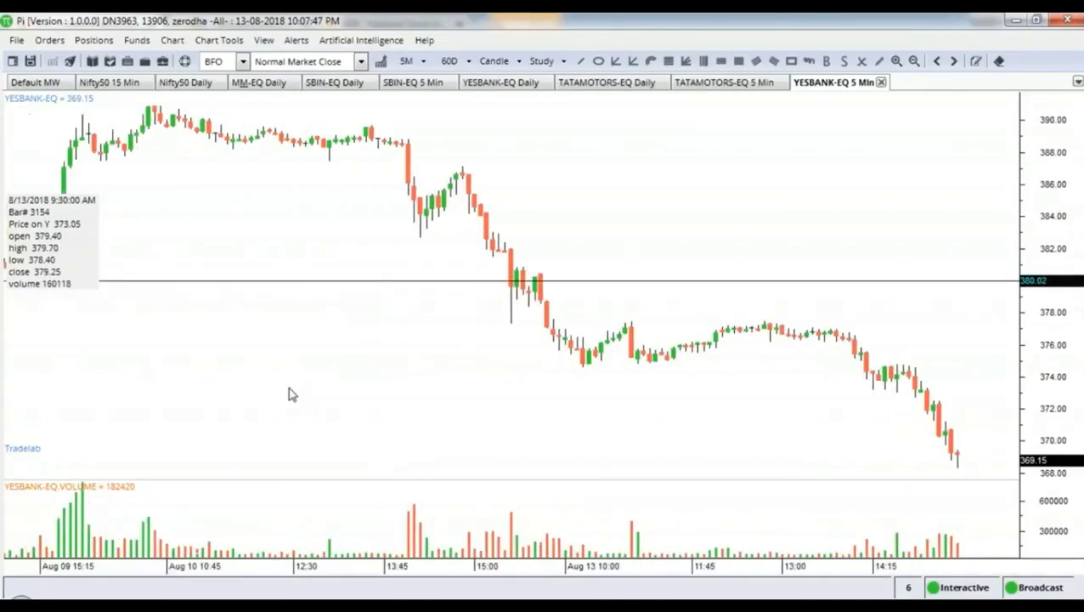
scroll(289, 394, "down", 8)
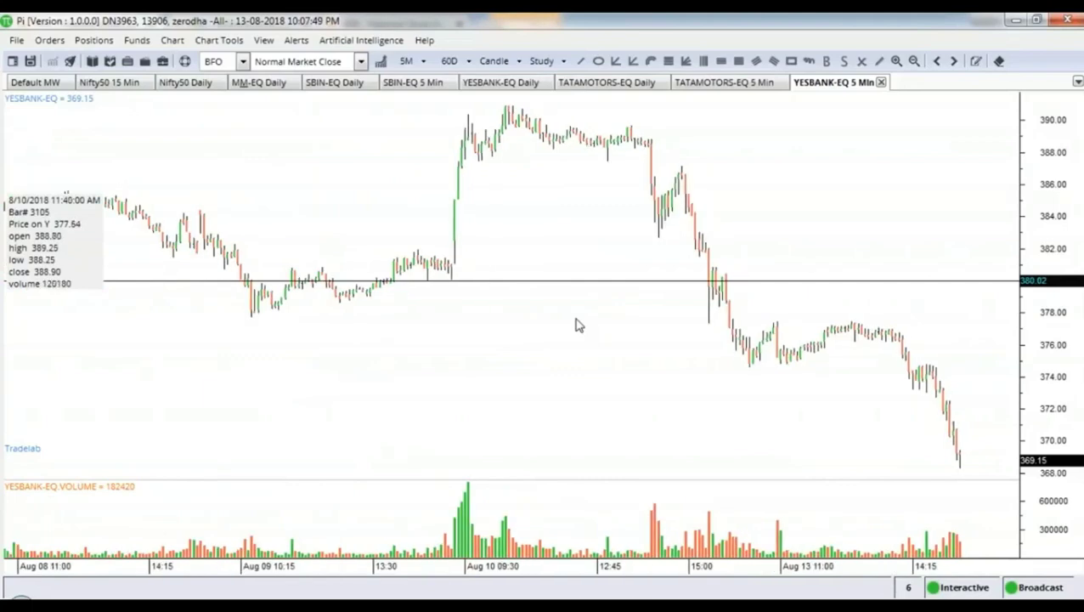
scroll(576, 324, "down", 8)
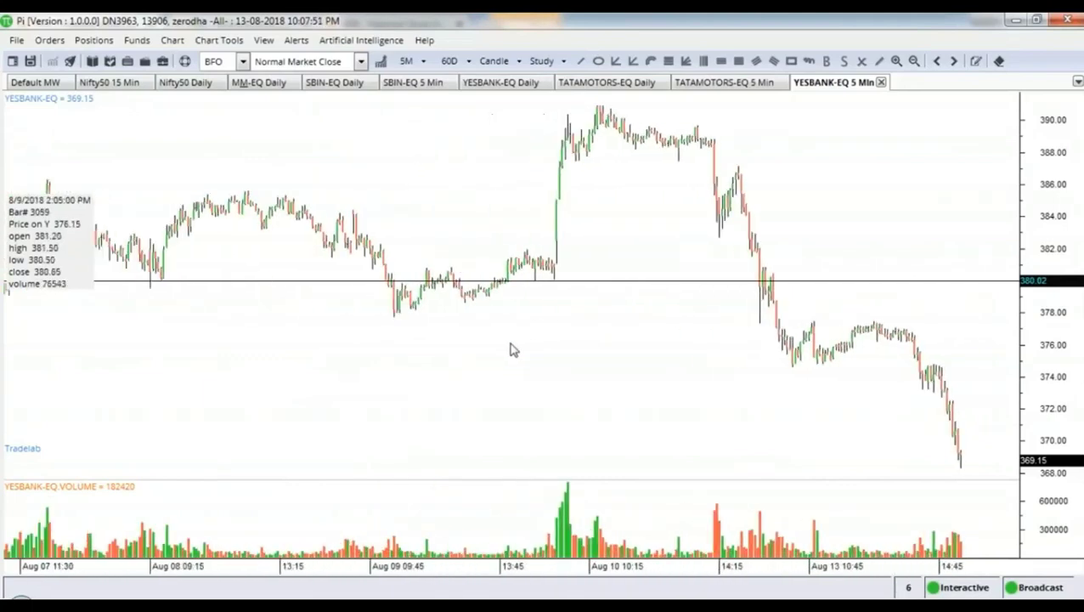
scroll(506, 350, "down", 4)
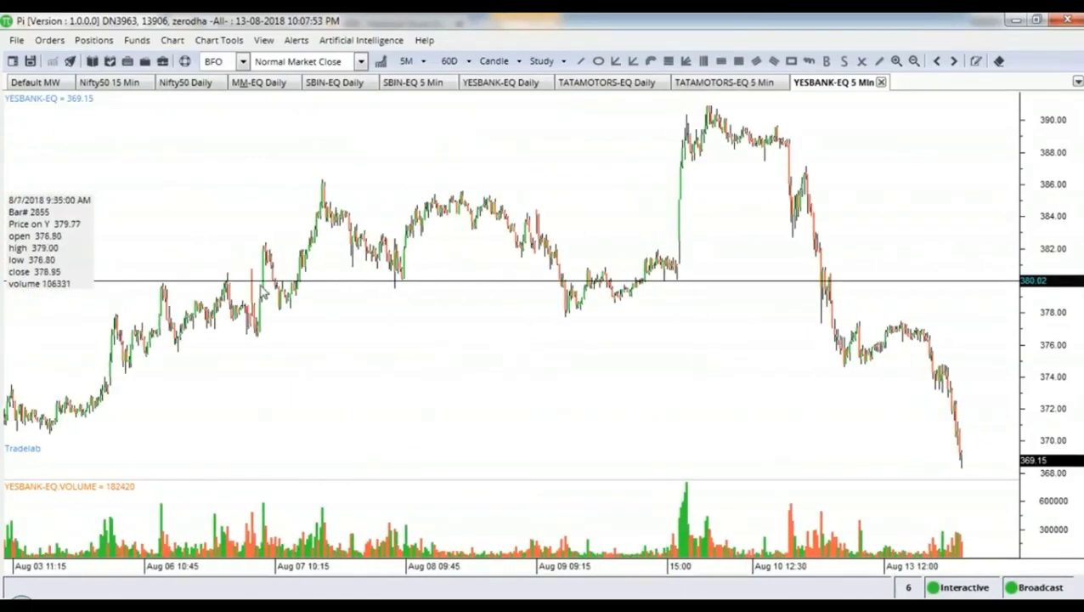
right_click(261, 342)
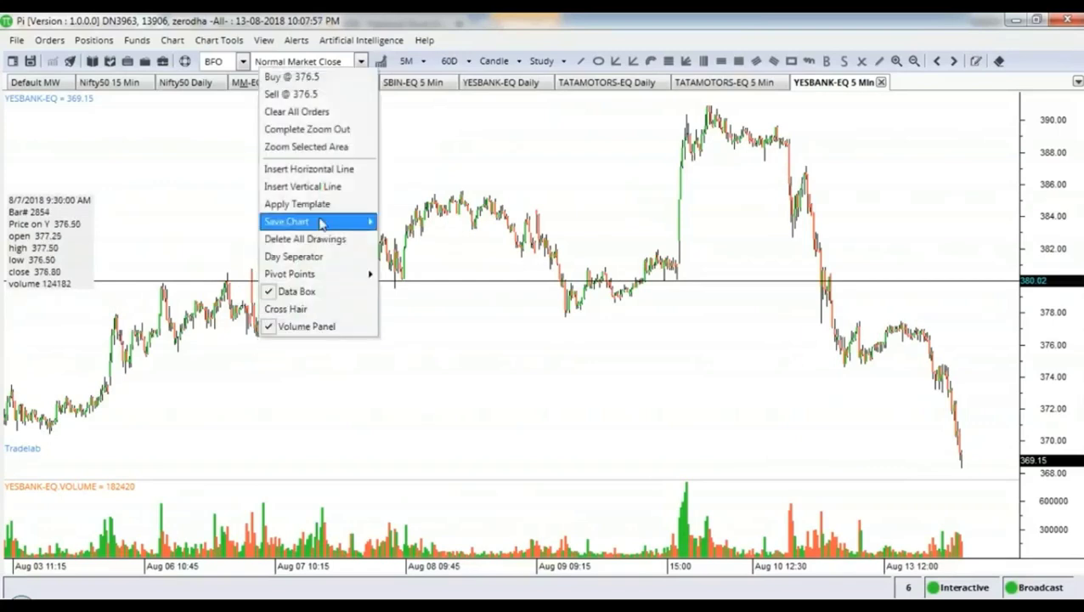
left_click(322, 169)
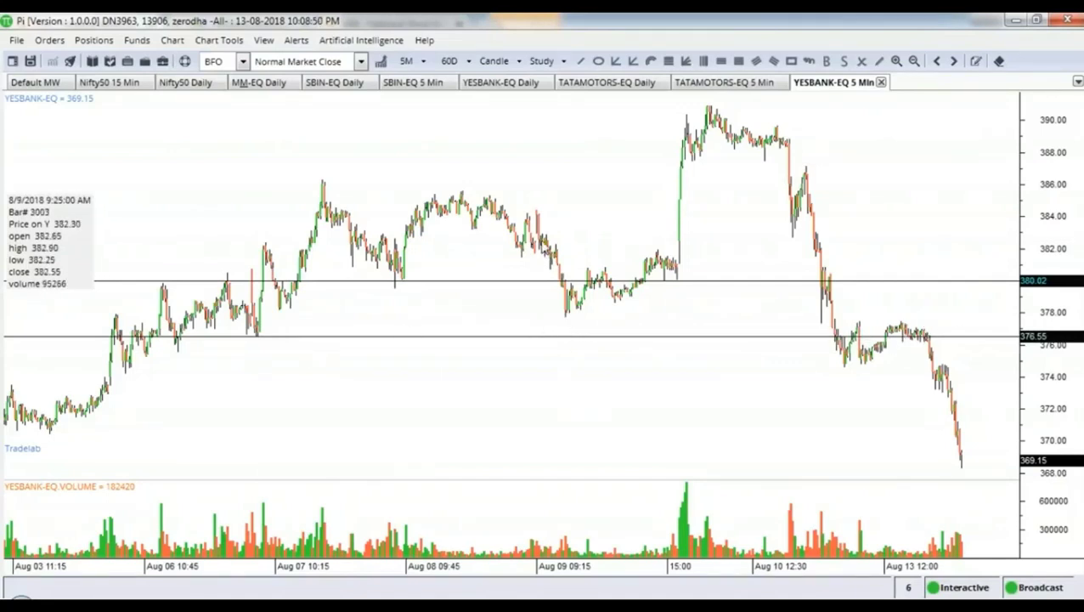
right_click(567, 318)
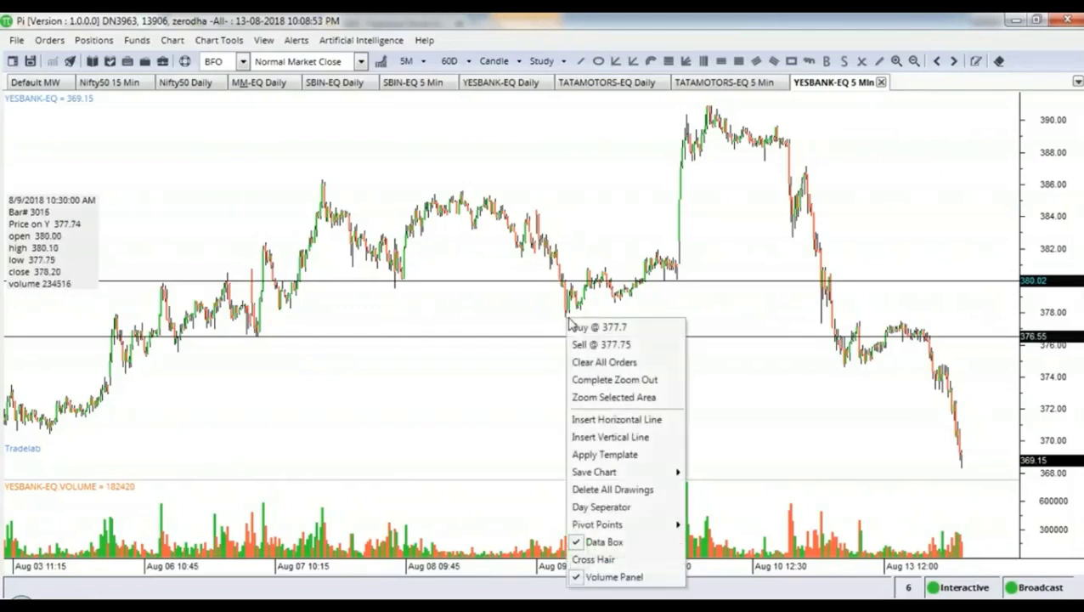
left_click(612, 419)
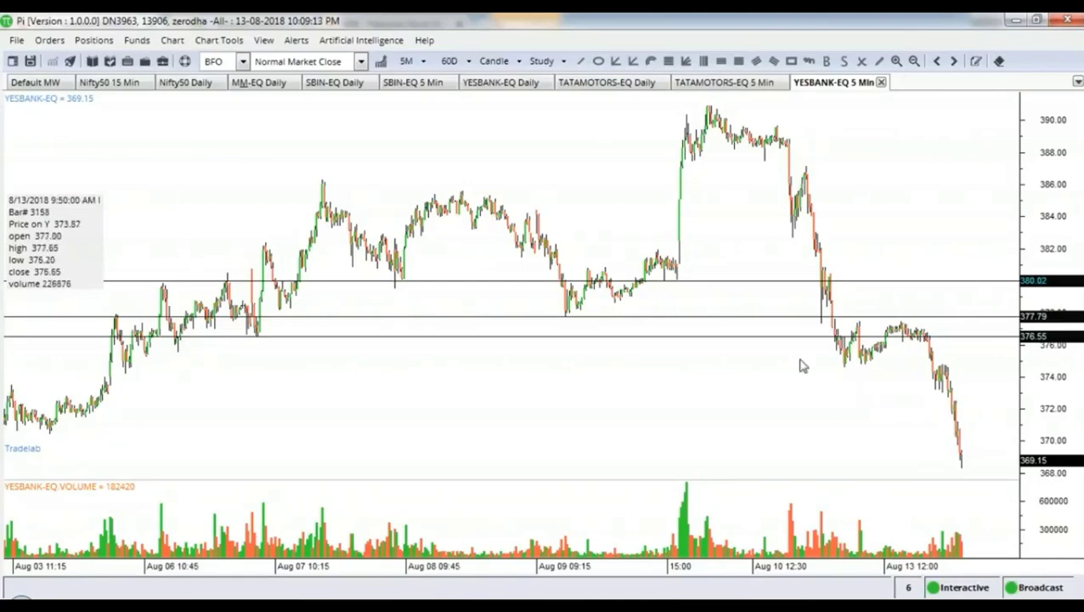
Step: Review the marked levels on the TATAMOTORS 5-minute and SBIN charts, ending with the TATAMOTORS daily chart back to mid-May
left_click(731, 84)
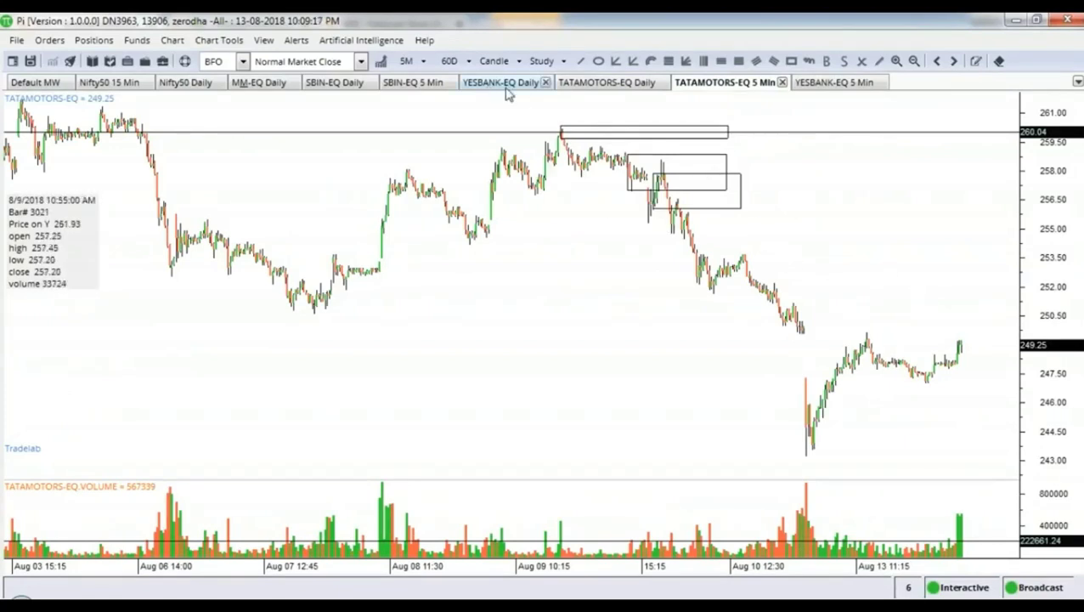
left_click(425, 87)
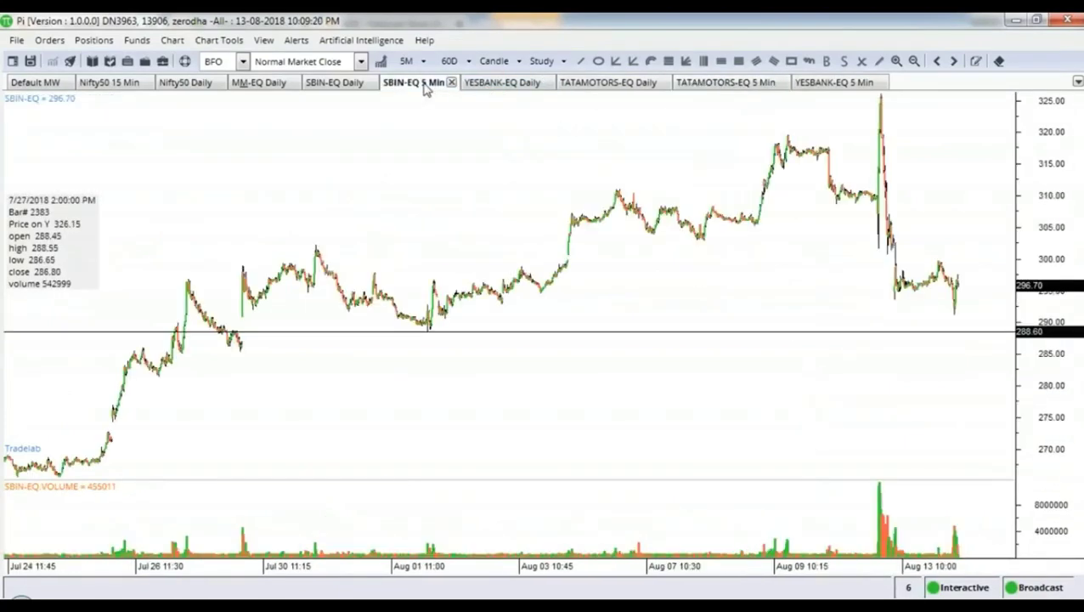
left_click(336, 90)
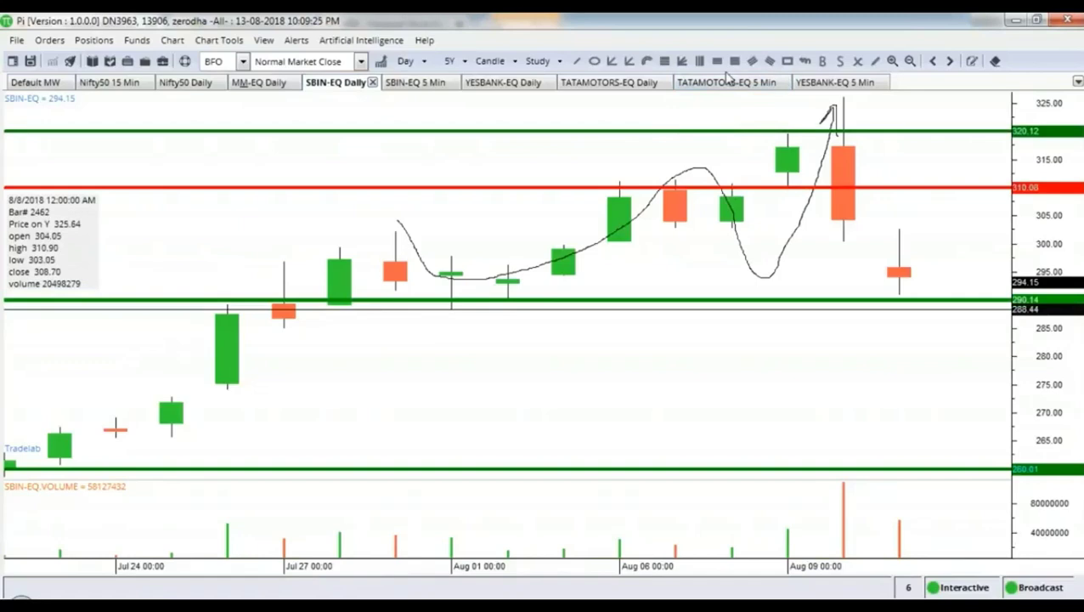
left_click(578, 84)
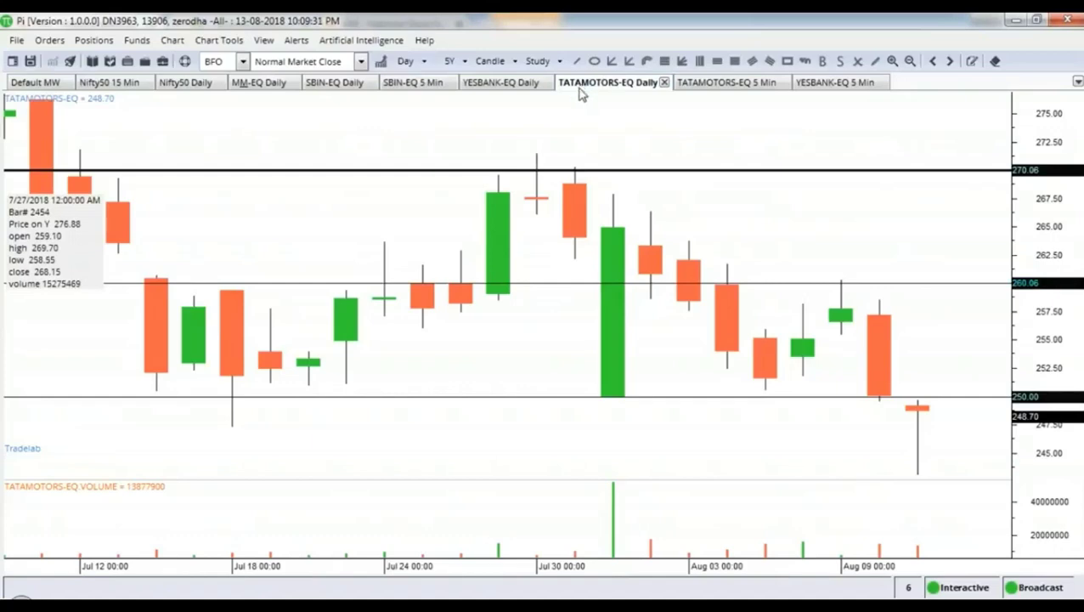
scroll(641, 435, "down", 2)
scroll(641, 434, "down", 2)
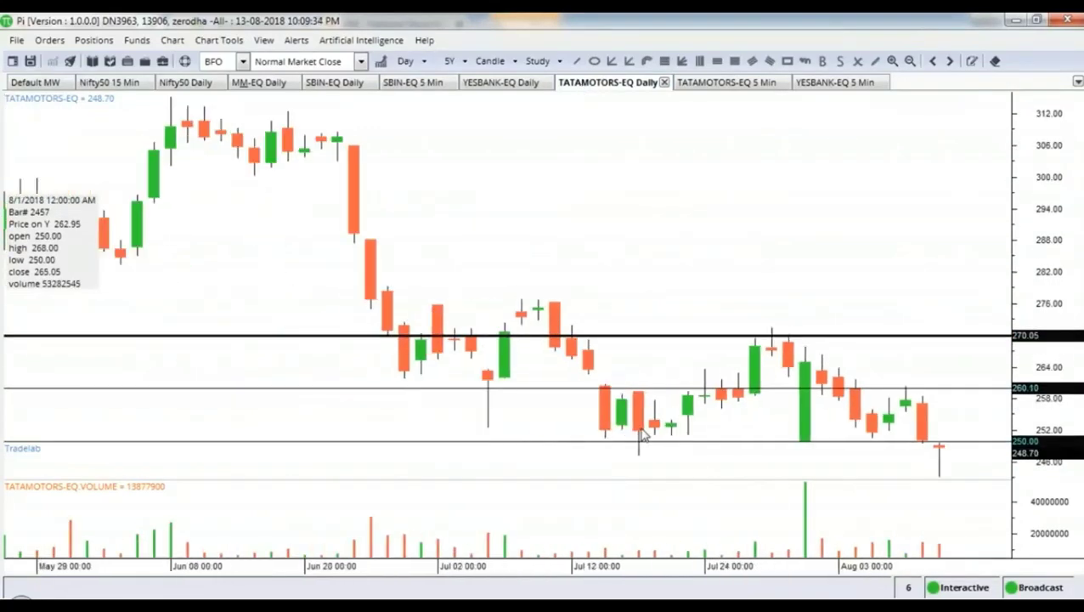
scroll(643, 435, "down", 2)
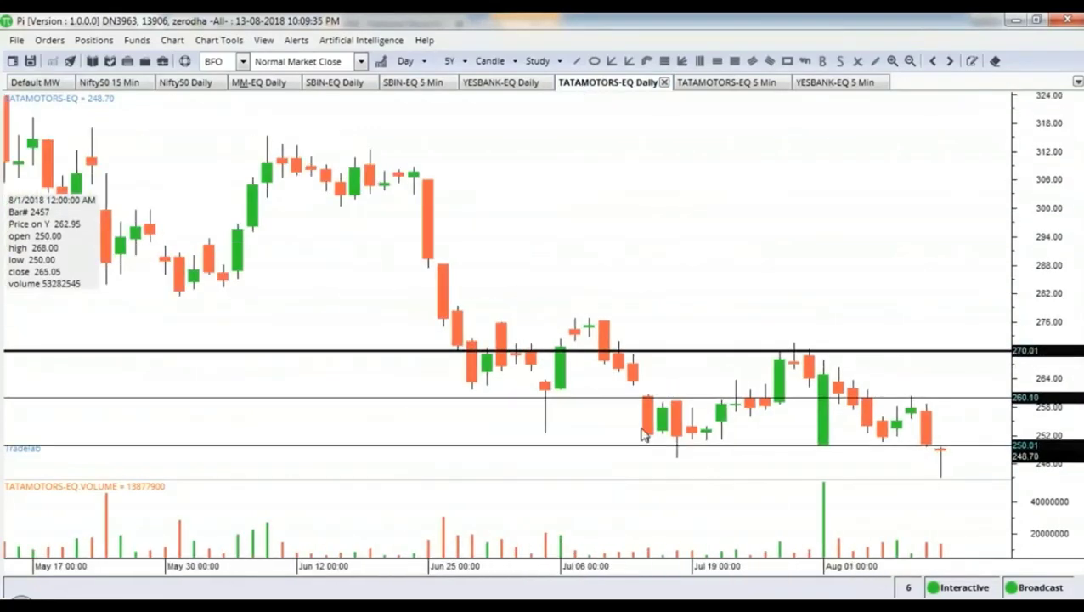
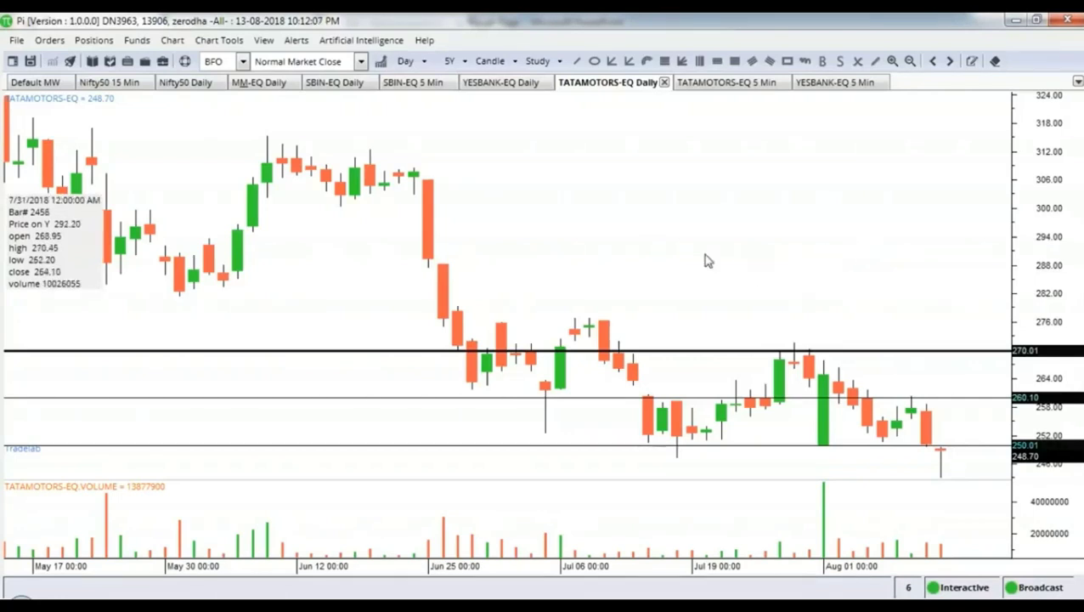
Step: Switch to the NSE historical data page in the browser and highlight the TATAMOTORS total traded quantity for 05-Jul-2018
mouse_move(104, 602)
left_click(104, 531)
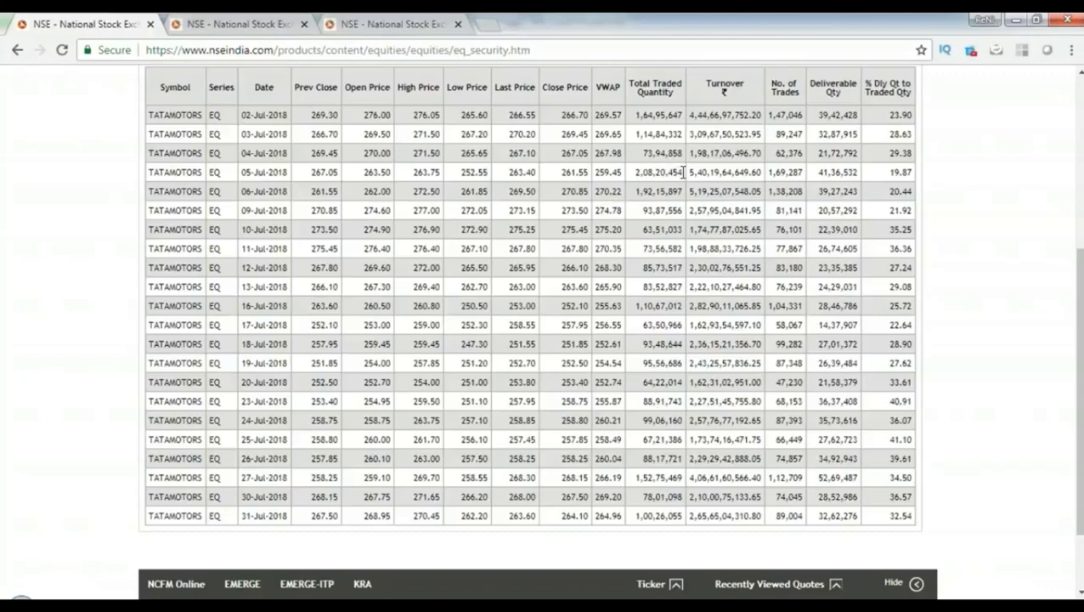
left_click_drag(684, 171, 630, 172)
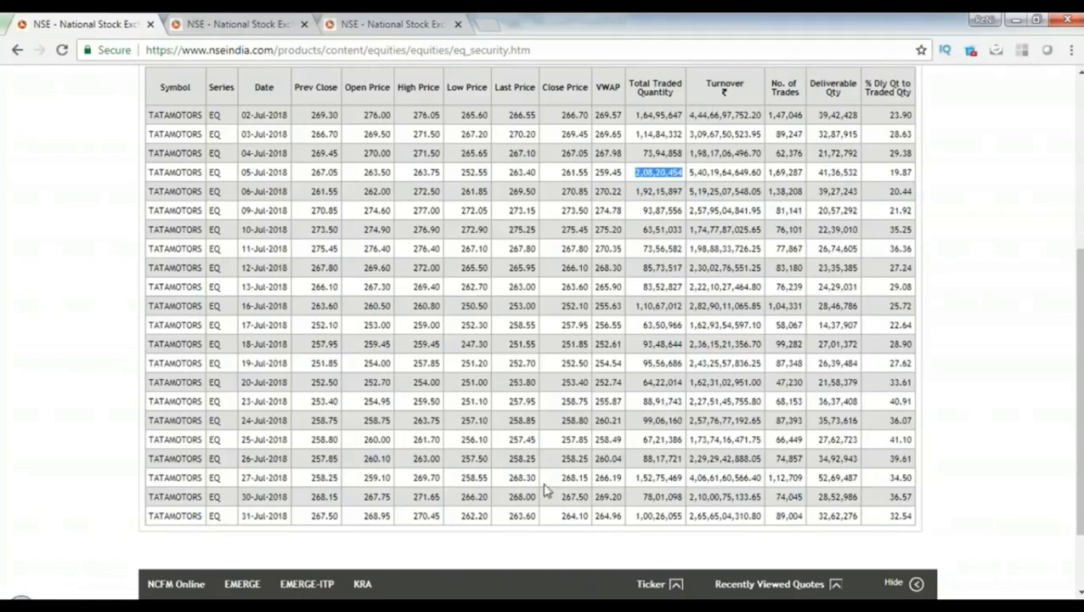
Step: Switch to the Pi charting app and delete the horizontal lines at 270 and 250 from the TATAMOTORS daily chart
left_click(522, 594)
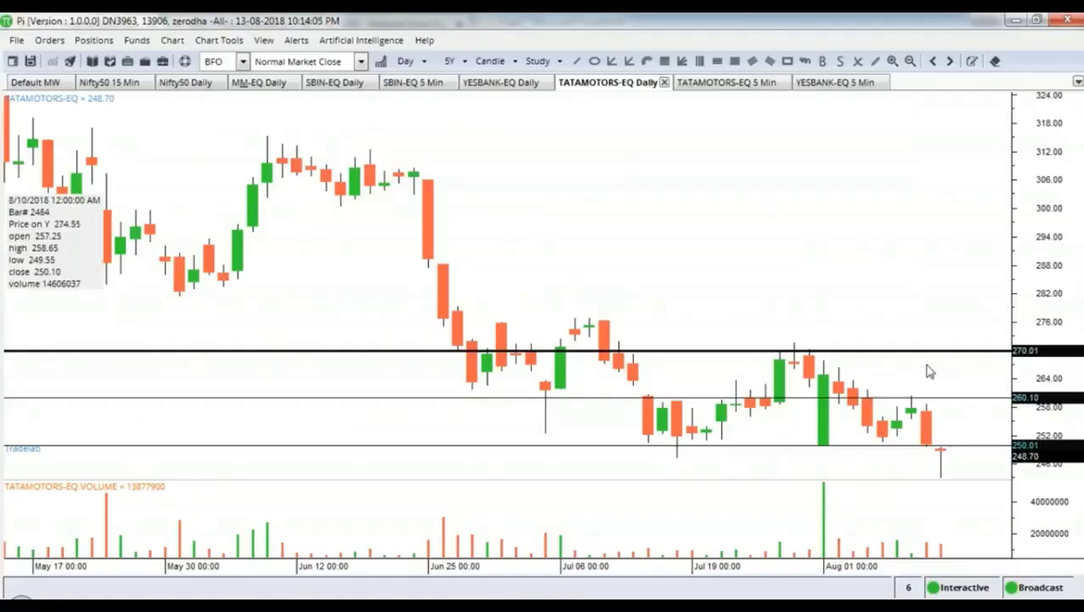
scroll(930, 379, "up", 2)
scroll(930, 378, "up", 3)
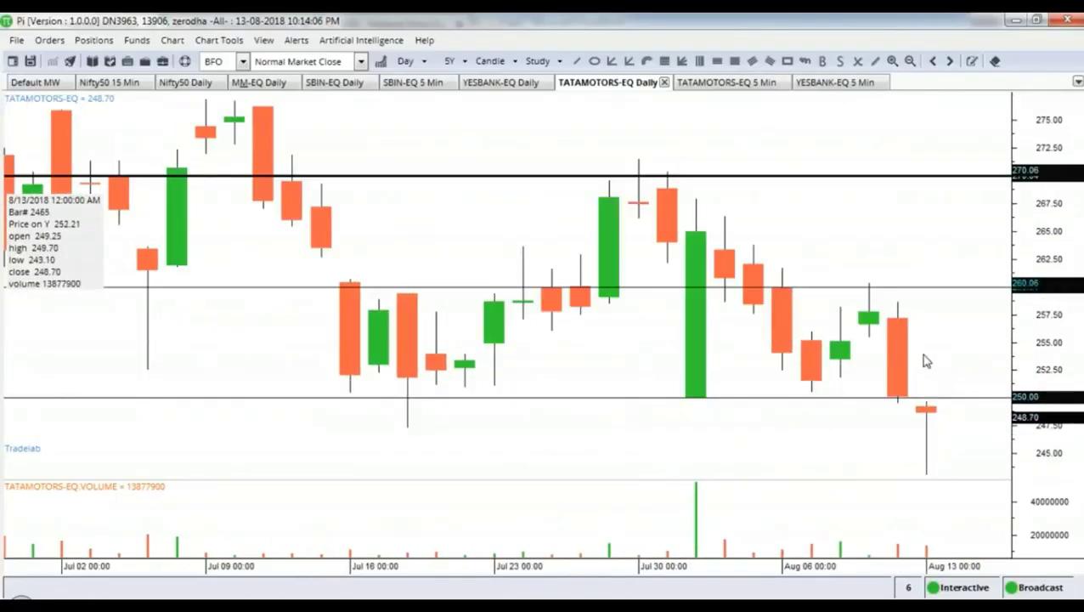
scroll(904, 234, "down", 1)
scroll(898, 213, "up", 1)
scroll(877, 253, "down", 2)
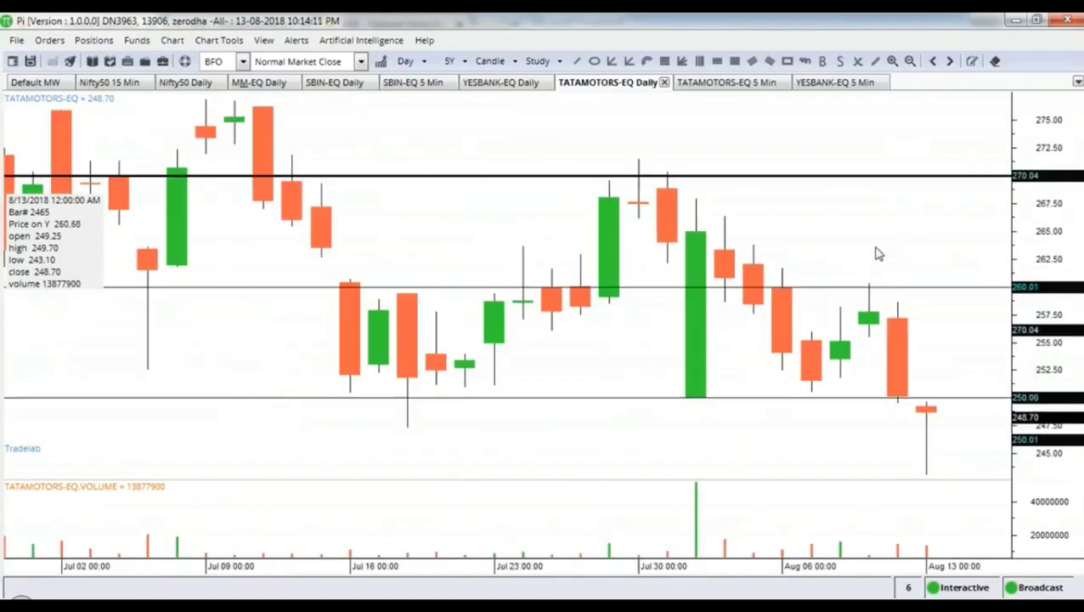
double_click(916, 332)
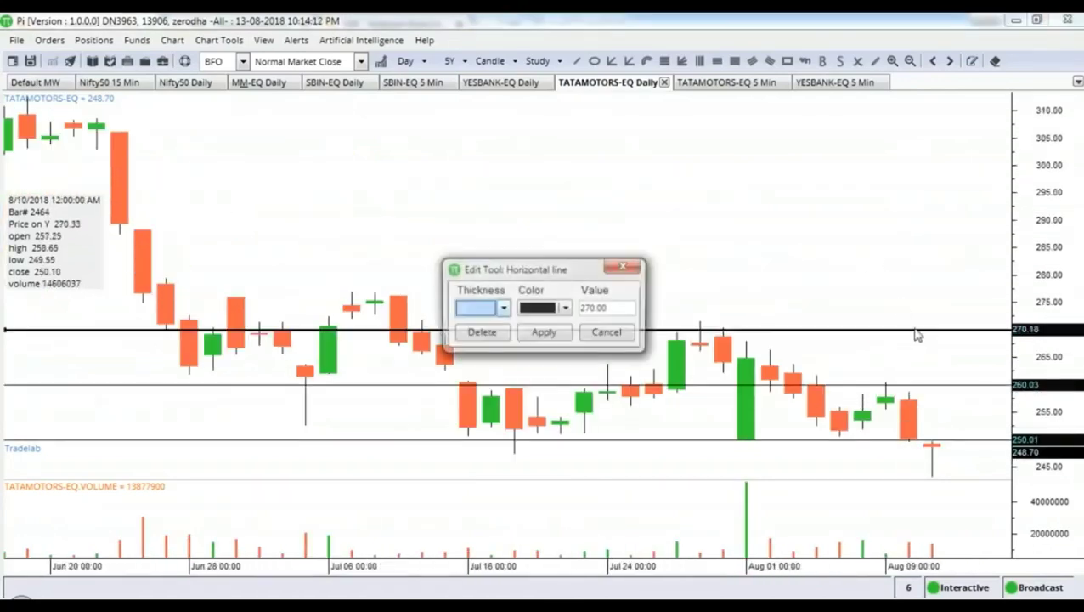
left_click(482, 331)
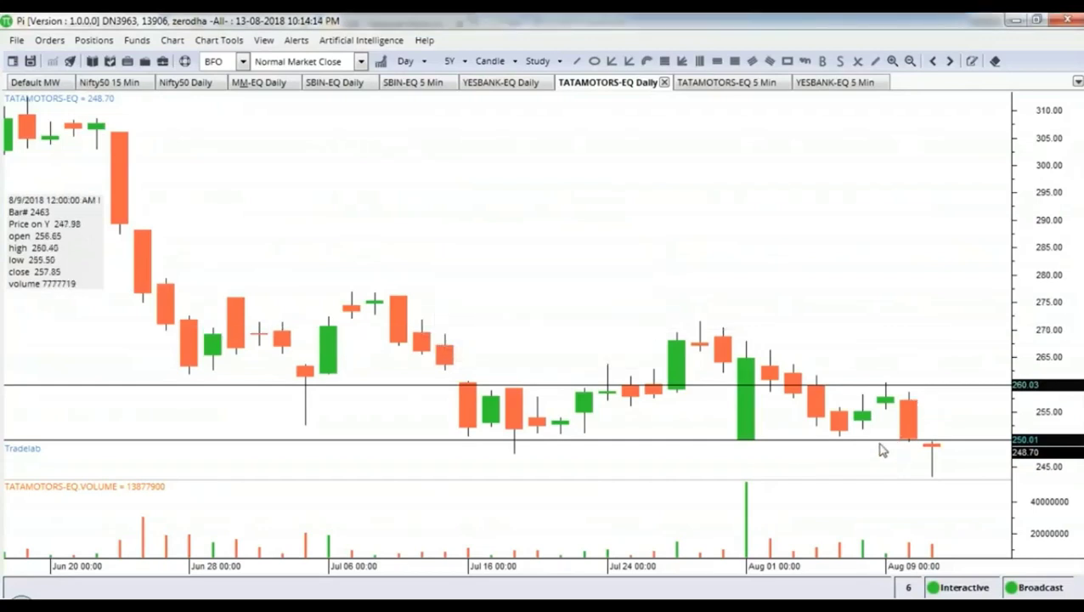
double_click(622, 437)
left_click(481, 332)
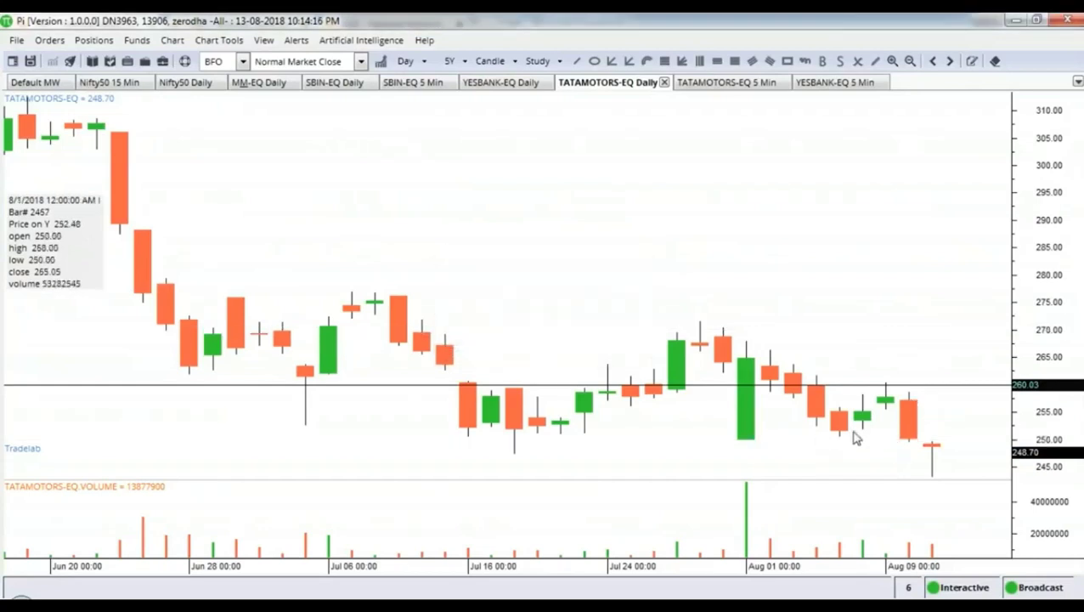
Step: Increase the thickness of the 260 horizontal line on the TATAMOTORS daily chart and review the July and August candles around it
double_click(953, 388)
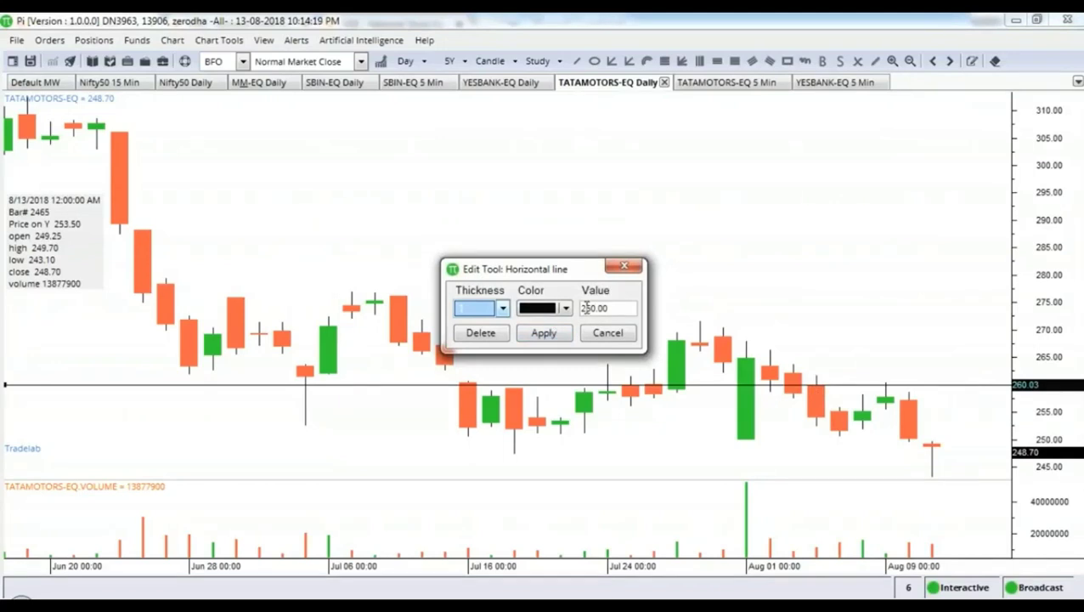
left_click(503, 308)
left_click(480, 376)
left_click(551, 332)
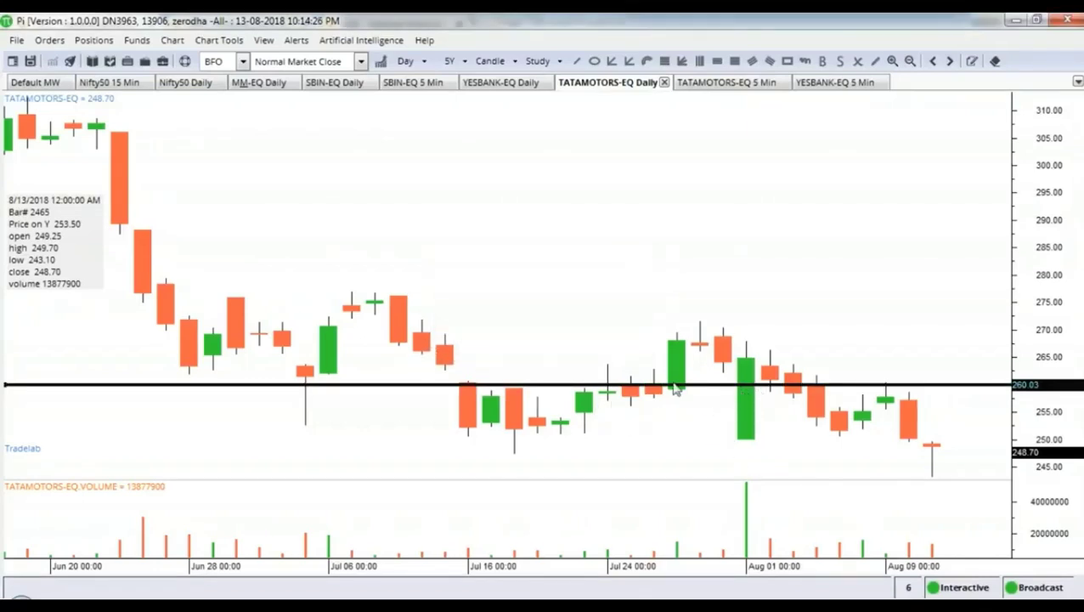
scroll(676, 384, "down", 2)
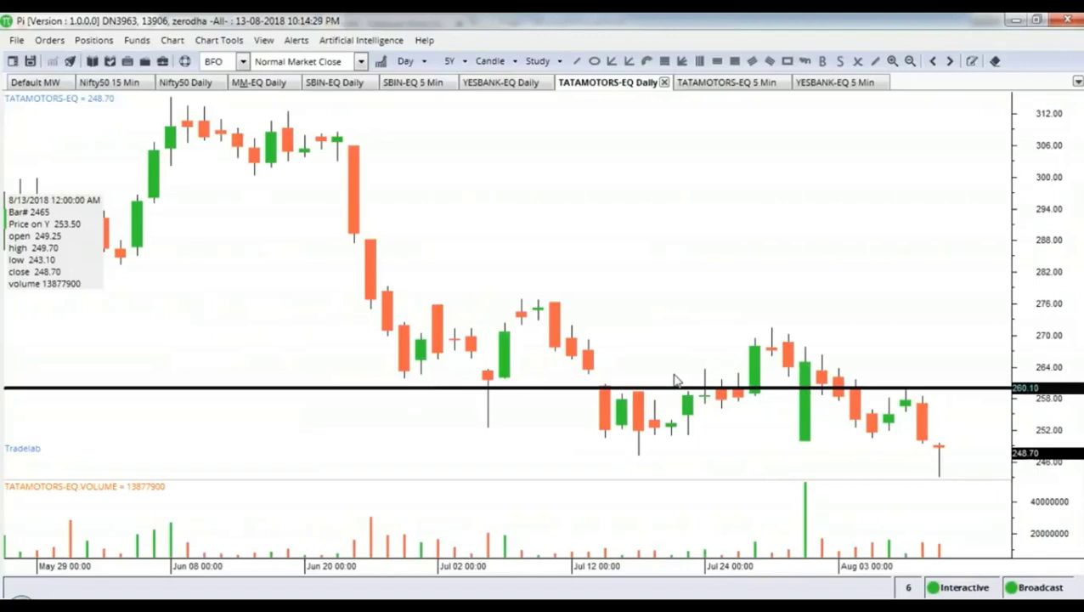
scroll(675, 381, "up", 4)
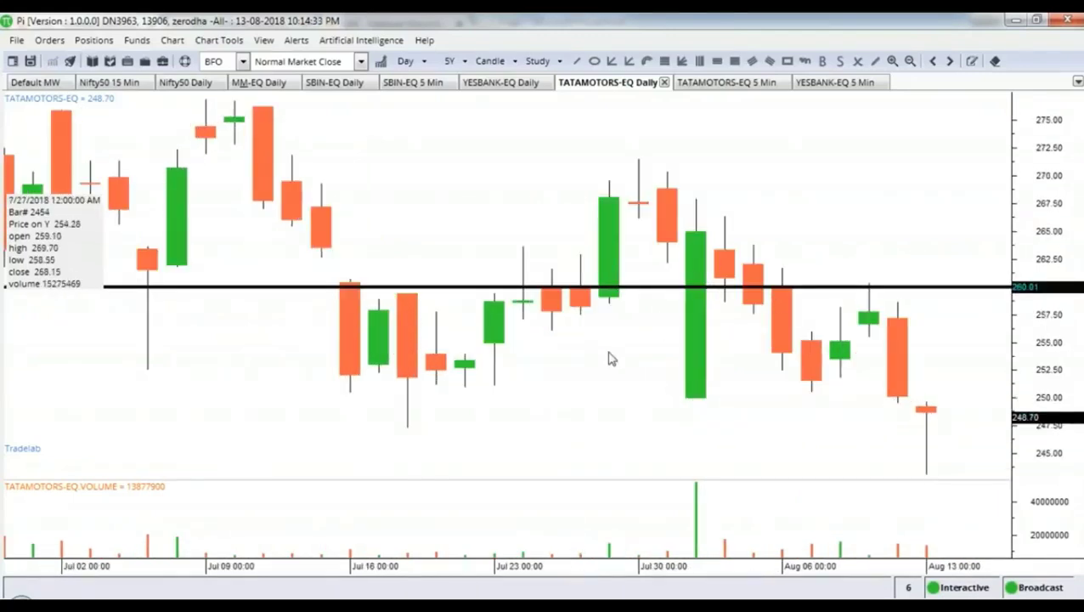
scroll(618, 348, "down", 1)
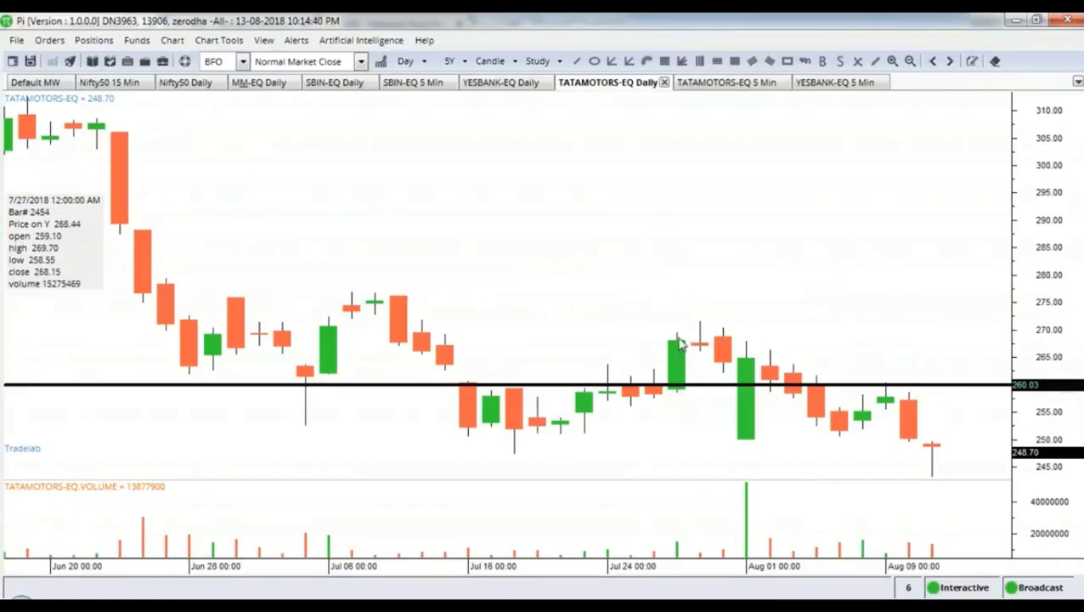
scroll(677, 344, "up", 1)
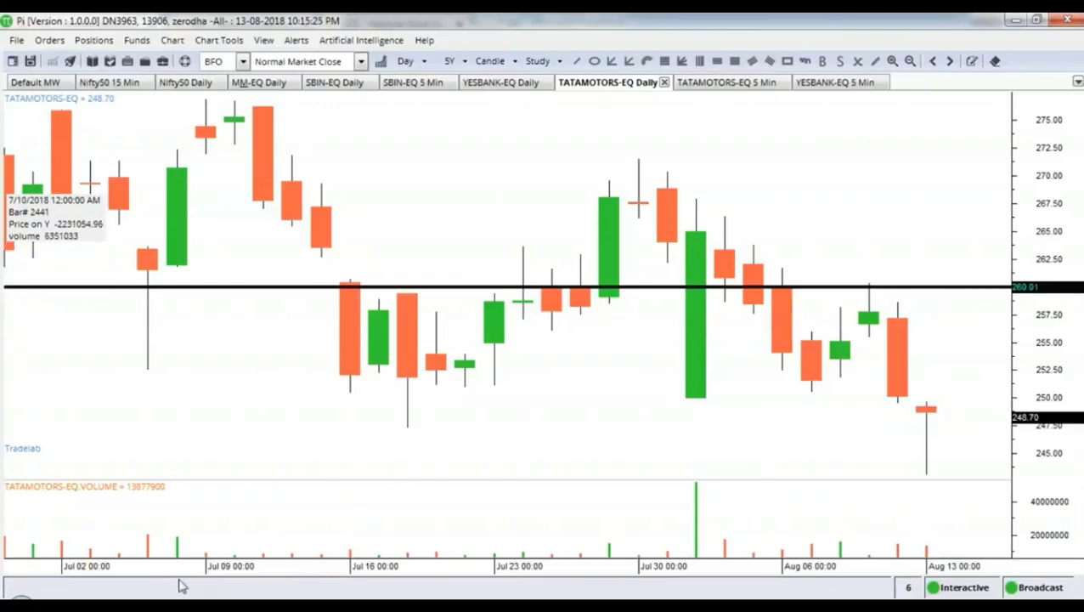
Step: Switch to the NSE historical data page in the browser and retrieve the YESBANK data for 01-07-2018 to 31-07-2018
key("alt+Tab")
scroll(457, 330, "up", 2)
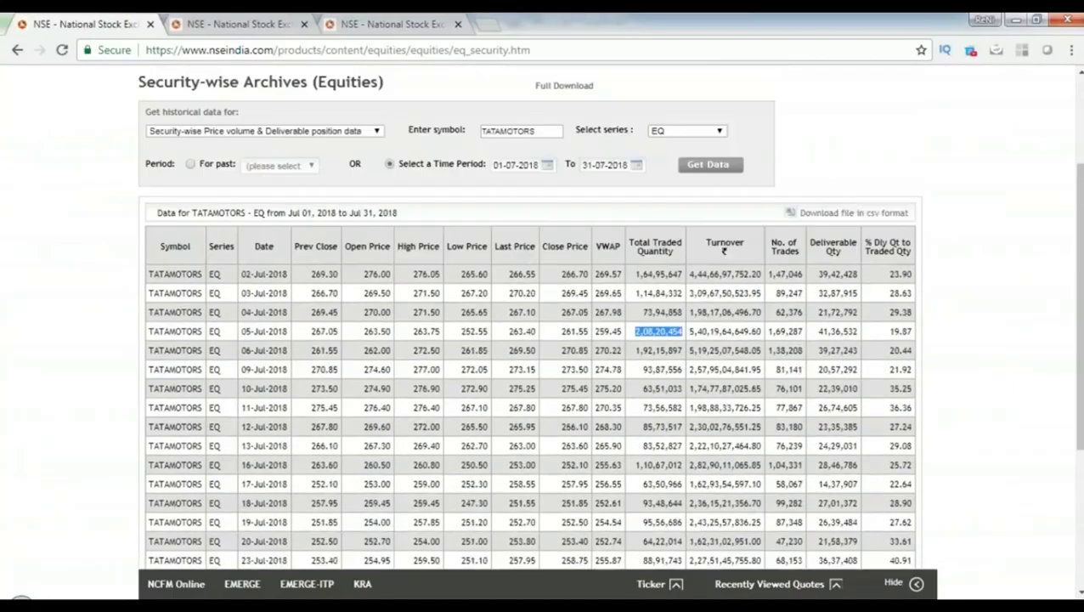
left_click(533, 129)
left_click_drag(533, 129, 467, 141)
type("YESBANK")
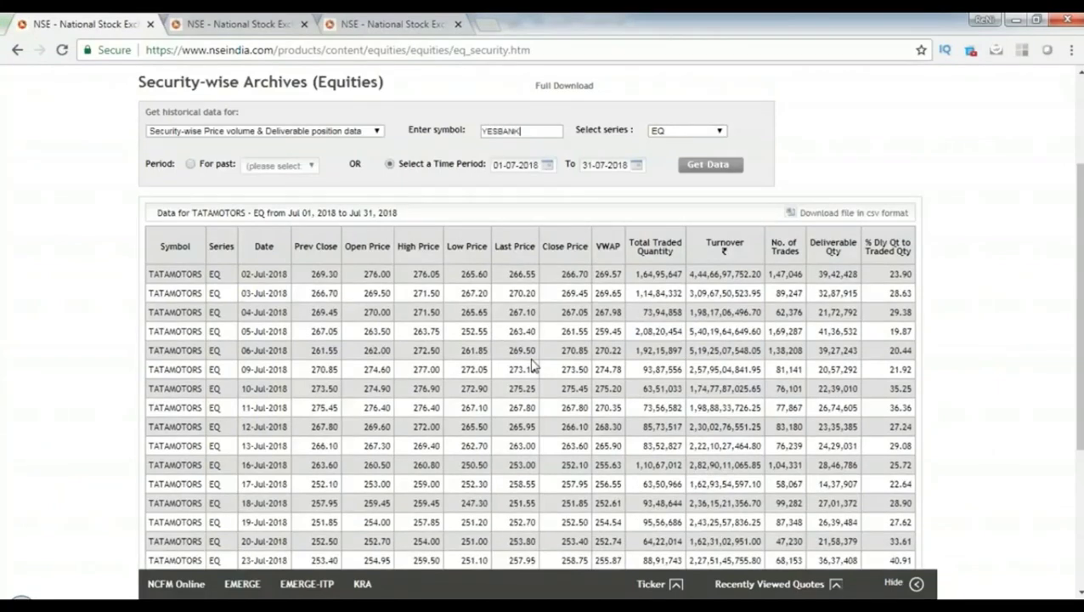
left_click(710, 164)
scroll(848, 136, "down", 3)
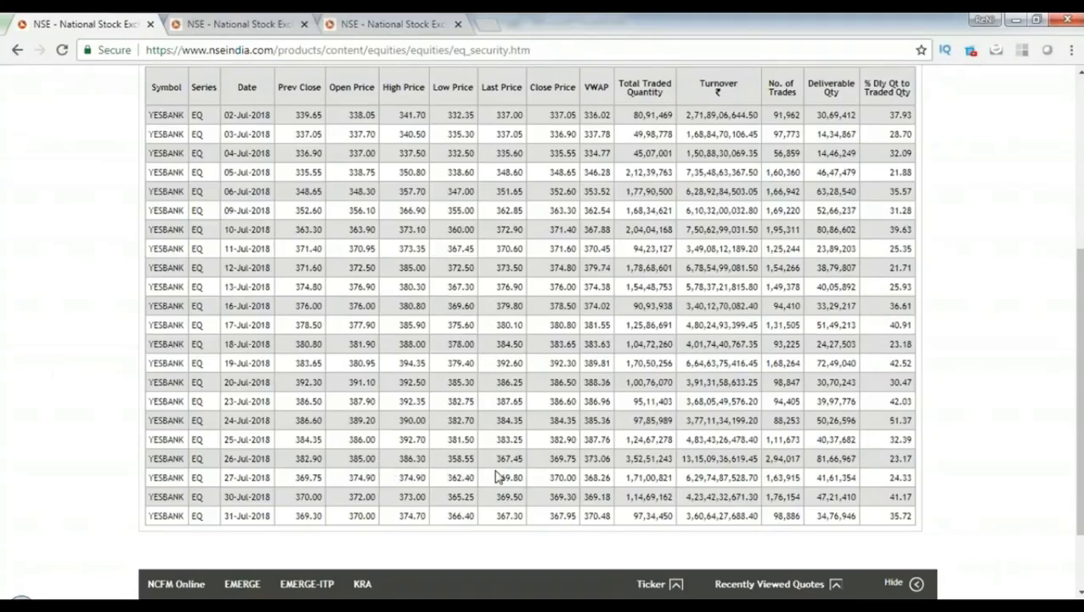
Step: Switch to the Pi charting app, open the YESBANK daily chart and delete all of its drawings
left_click(502, 509)
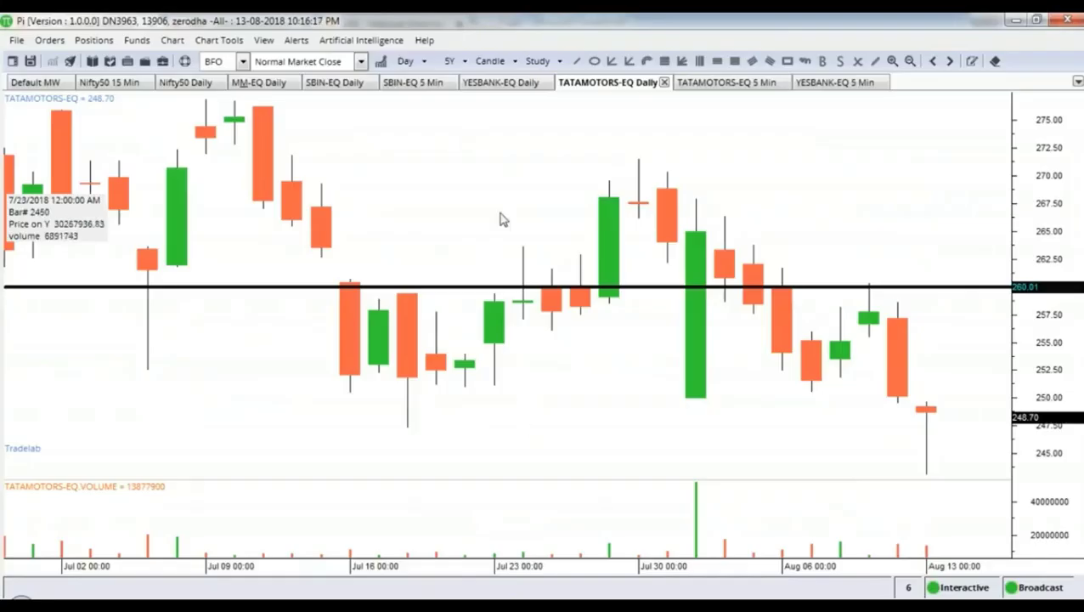
left_click(507, 83)
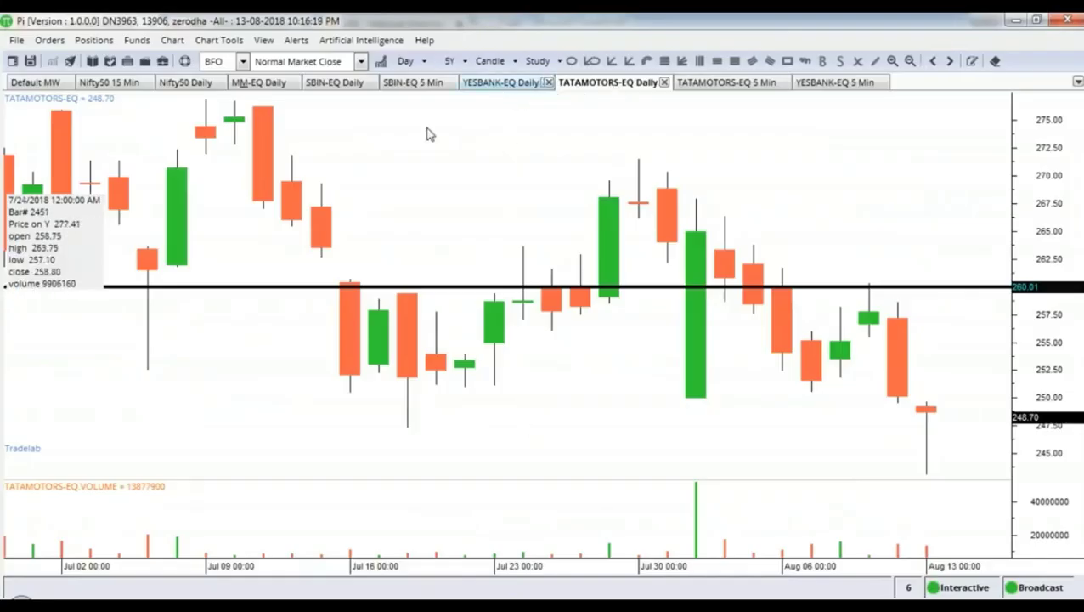
right_click(763, 378)
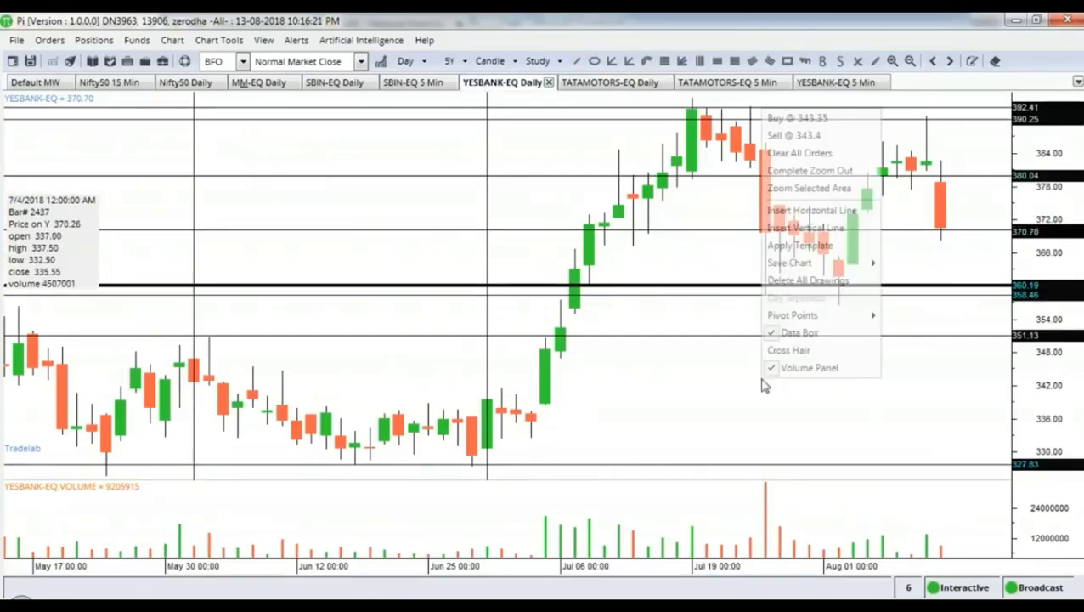
left_click(806, 282)
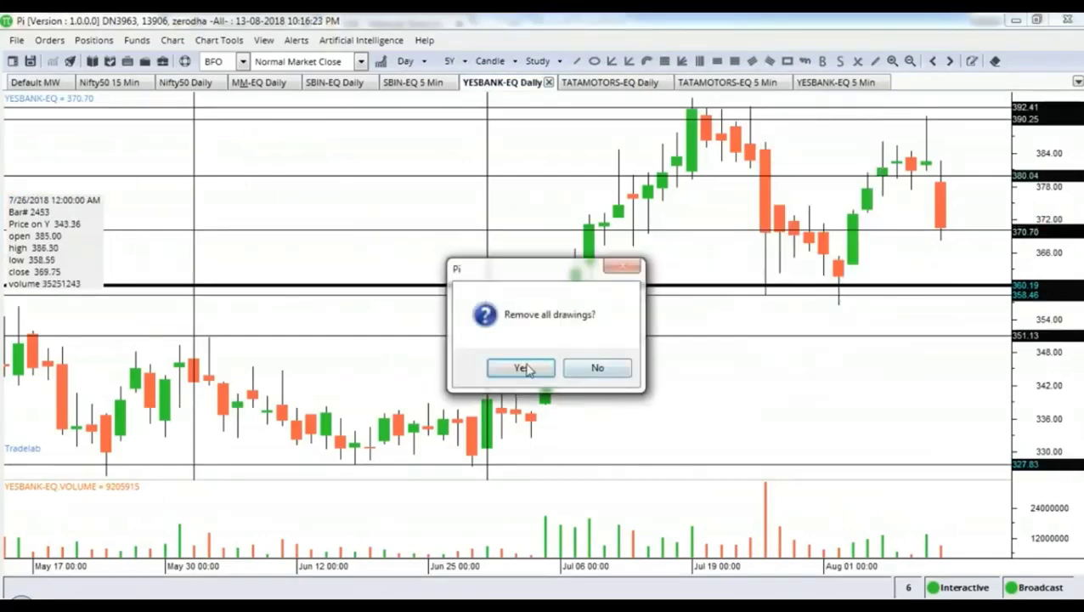
left_click(523, 368)
Step: Insert a horizontal line on the YESBANK daily chart, set its value to 370 and give it a heavy thickness
right_click(695, 263)
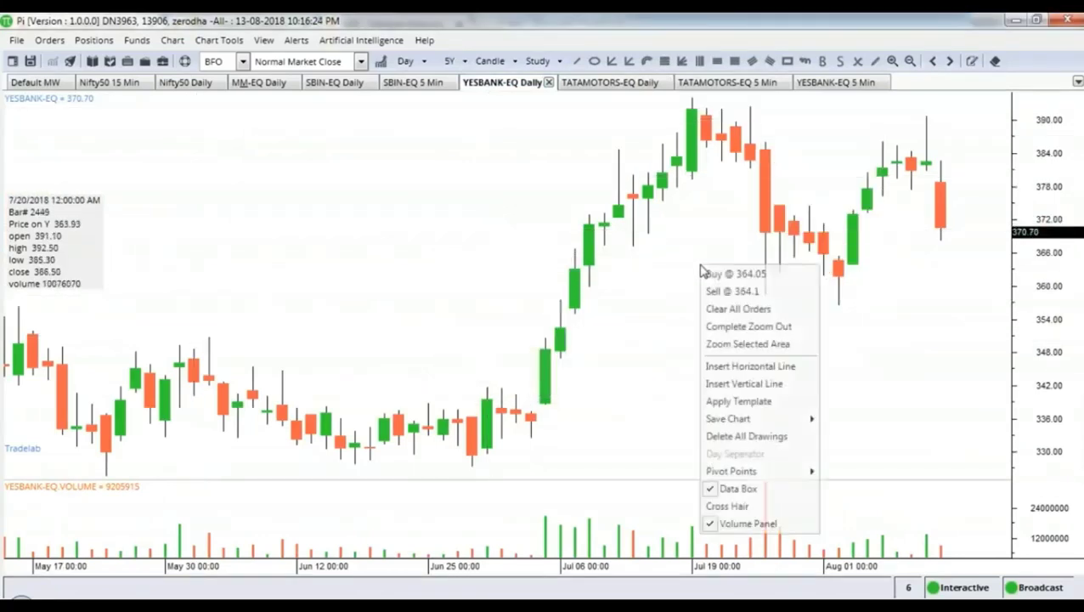
left_click(741, 378)
double_click(936, 264)
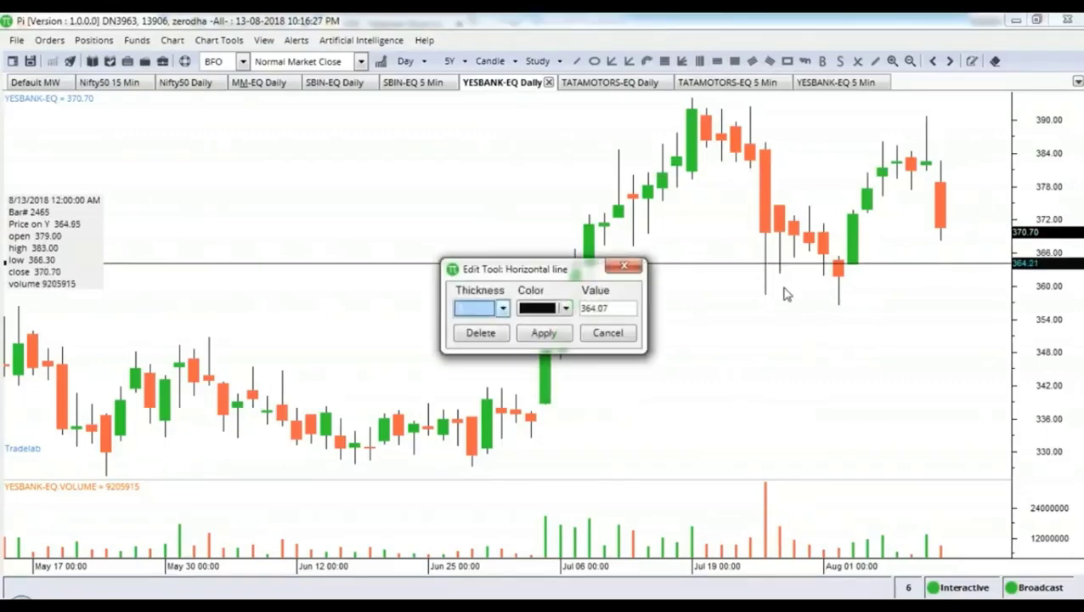
left_click_drag(586, 309, 626, 309)
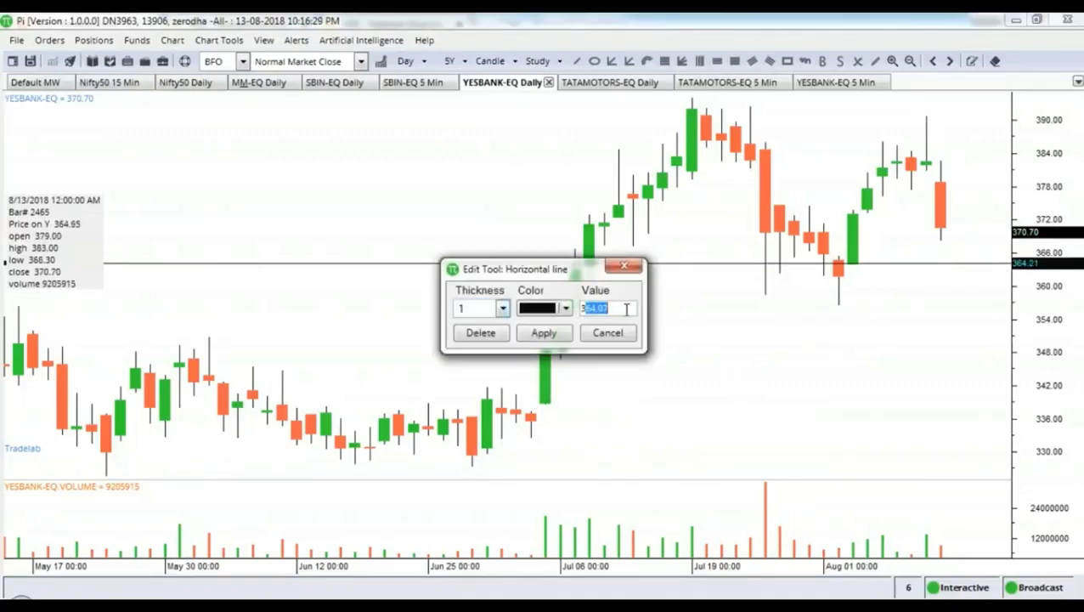
type("70")
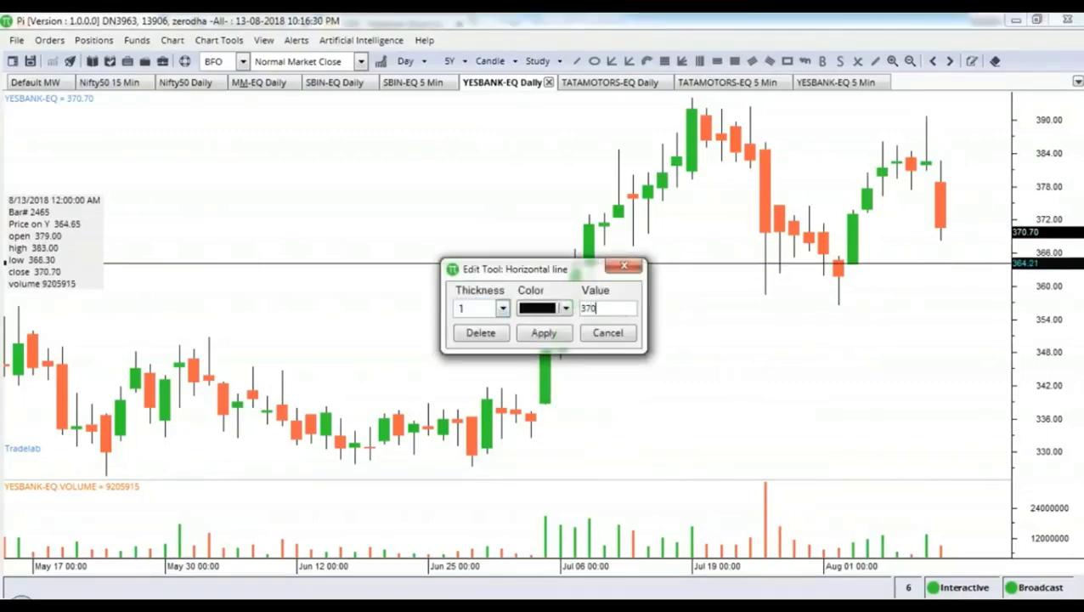
left_click(502, 309)
left_click(480, 396)
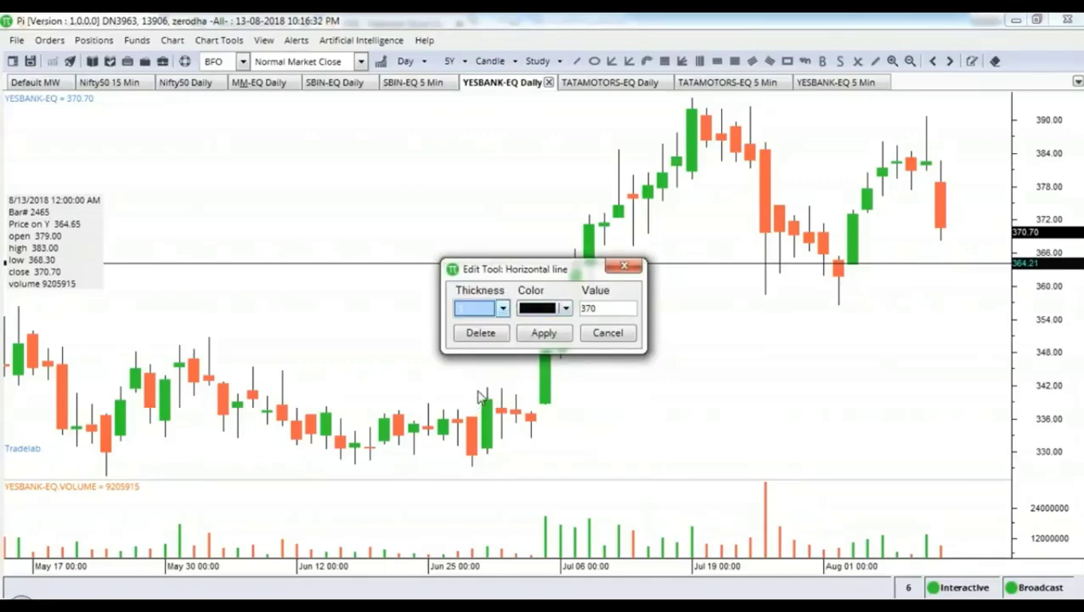
left_click(543, 332)
scroll(862, 364, "up", 3)
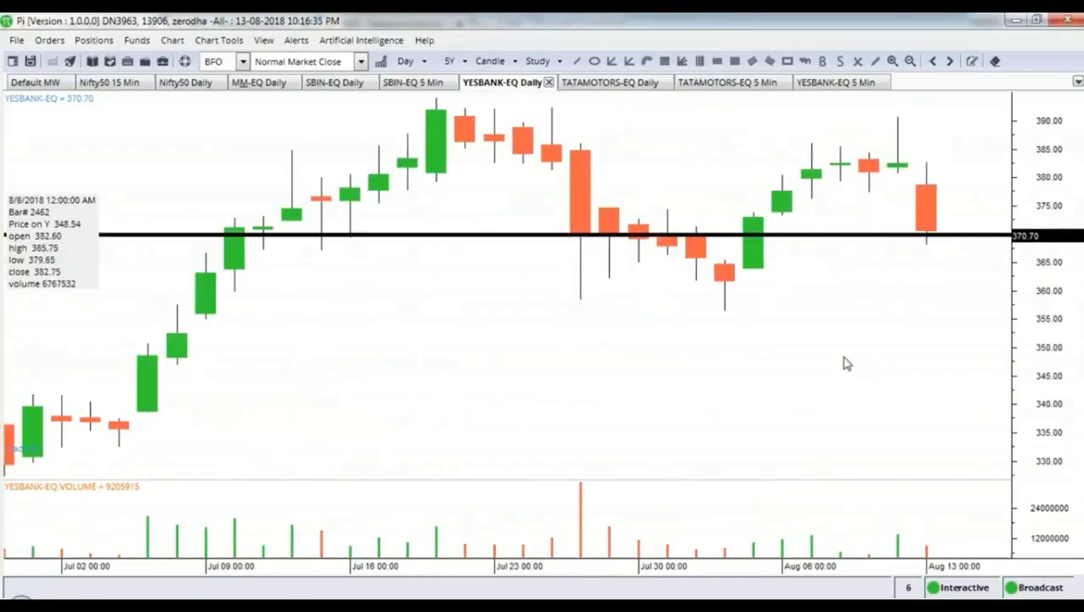
Step: Insert a second horizontal line on the YESBANK daily chart at 380, thicker than the default but thinner than the 370 line
right_click(845, 362)
left_click(897, 187)
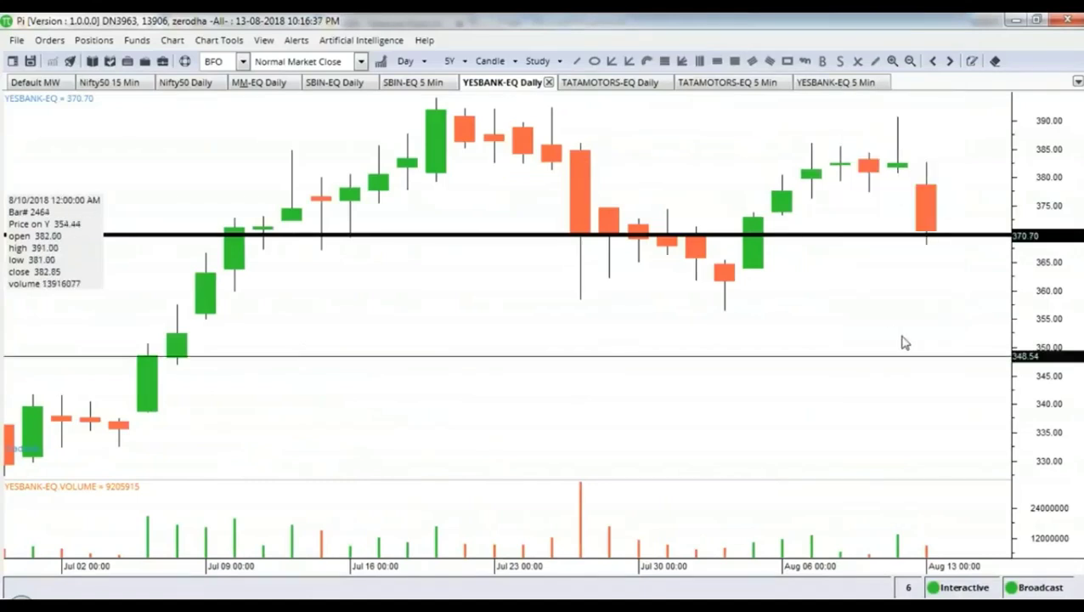
double_click(905, 364)
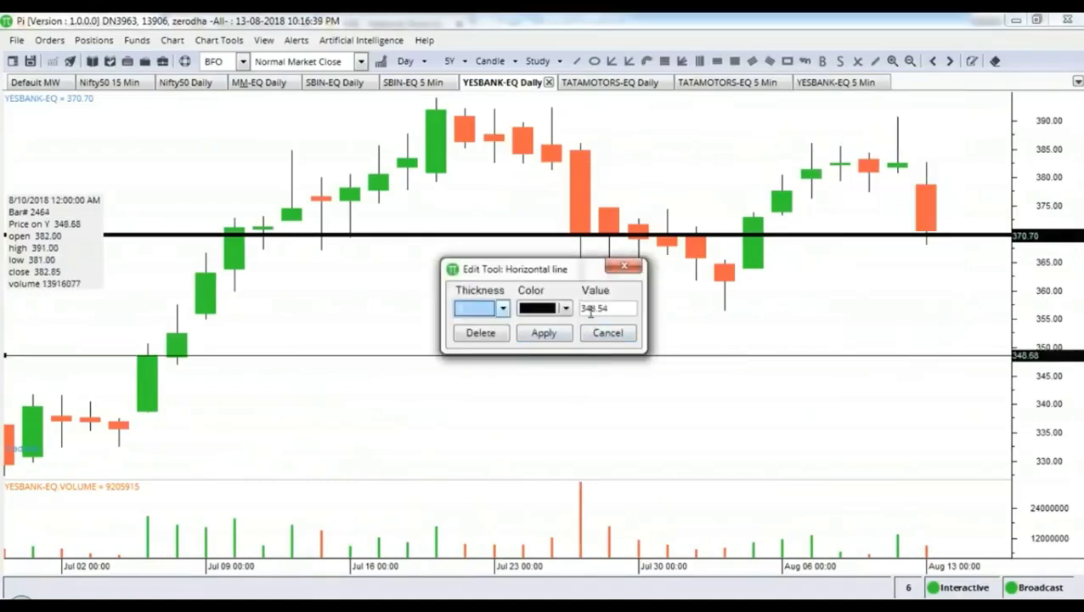
left_click_drag(585, 307, 663, 334)
type("80")
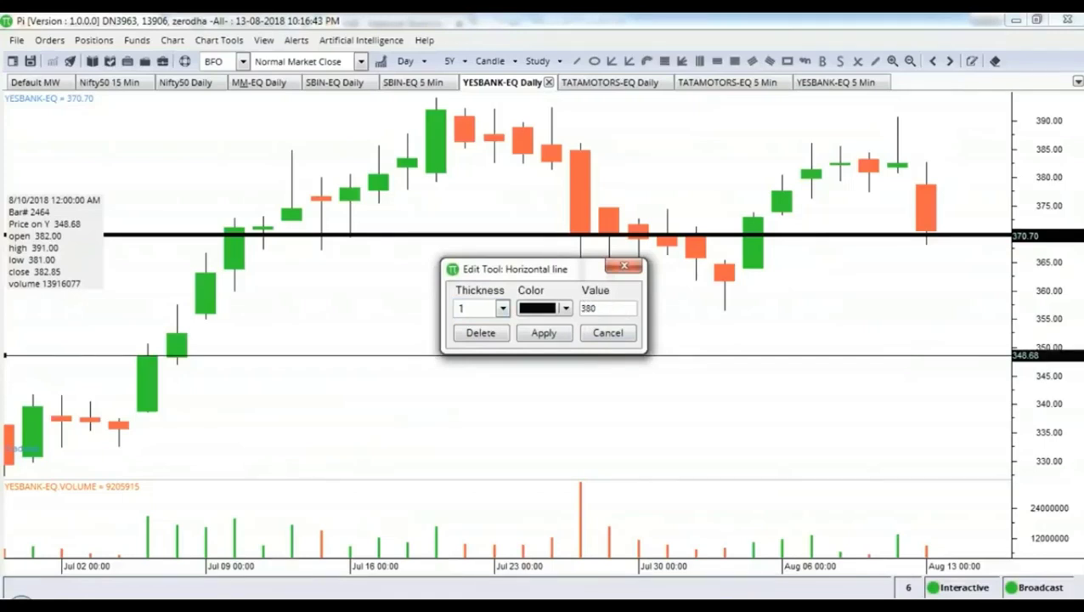
left_click(503, 308)
left_click(485, 357)
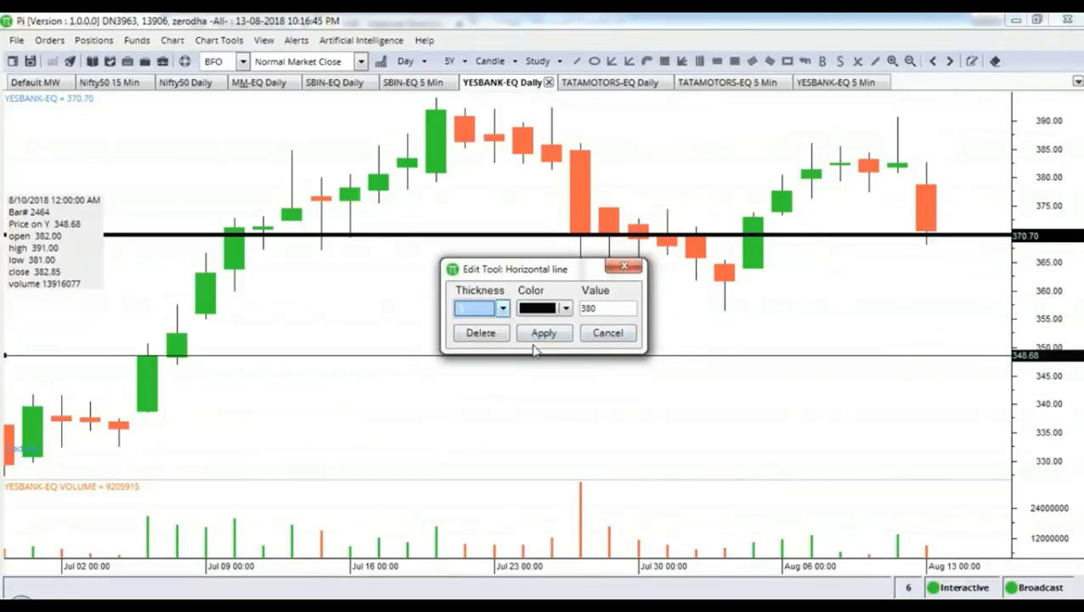
left_click(542, 335)
scroll(839, 382, "up", 2)
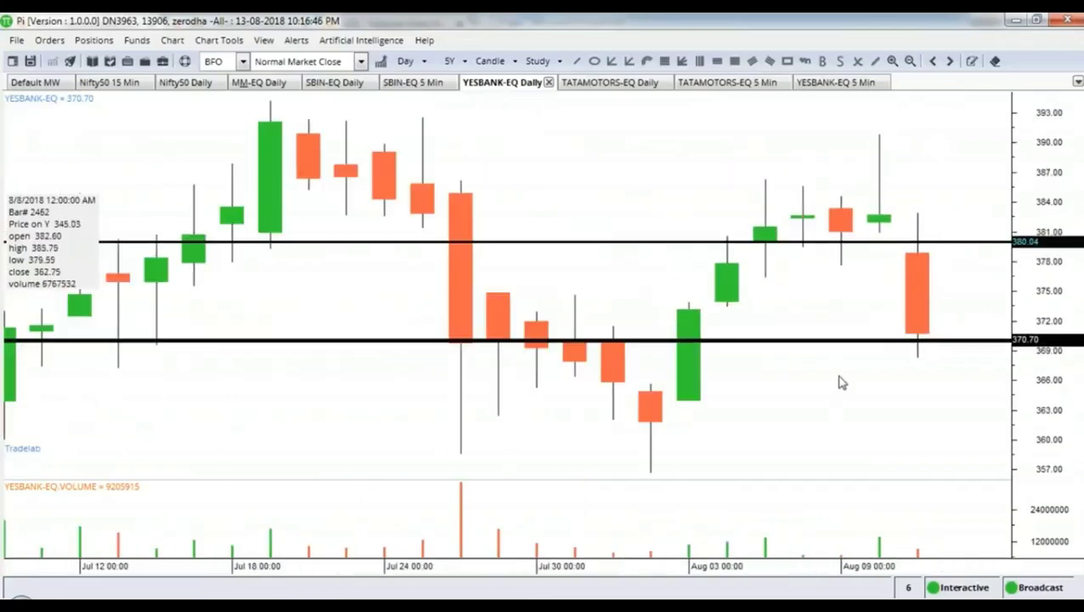
scroll(688, 380, "down", 2)
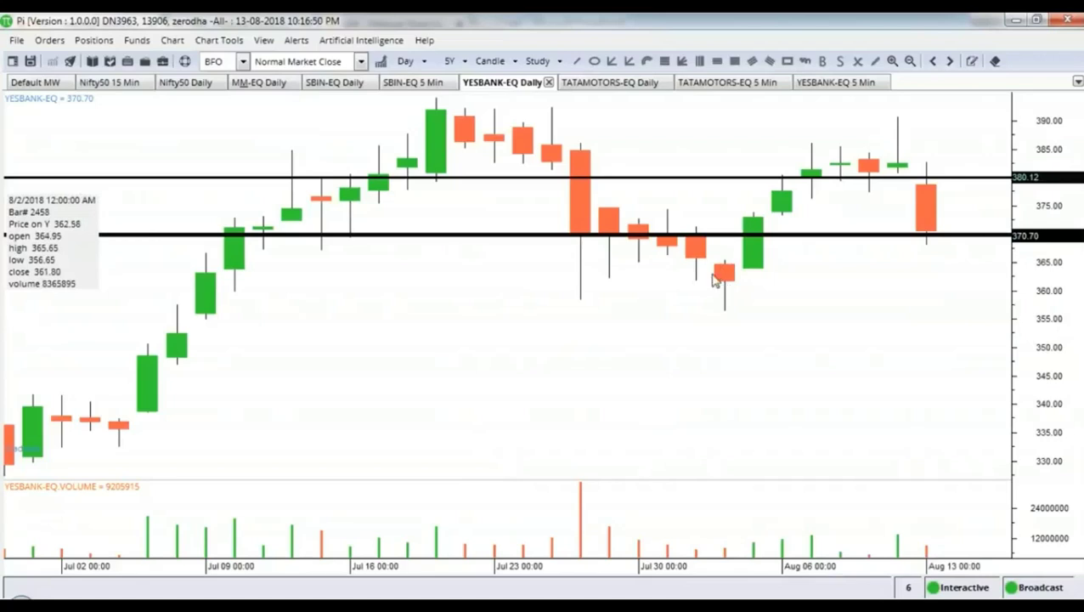
scroll(698, 263, "up", 2)
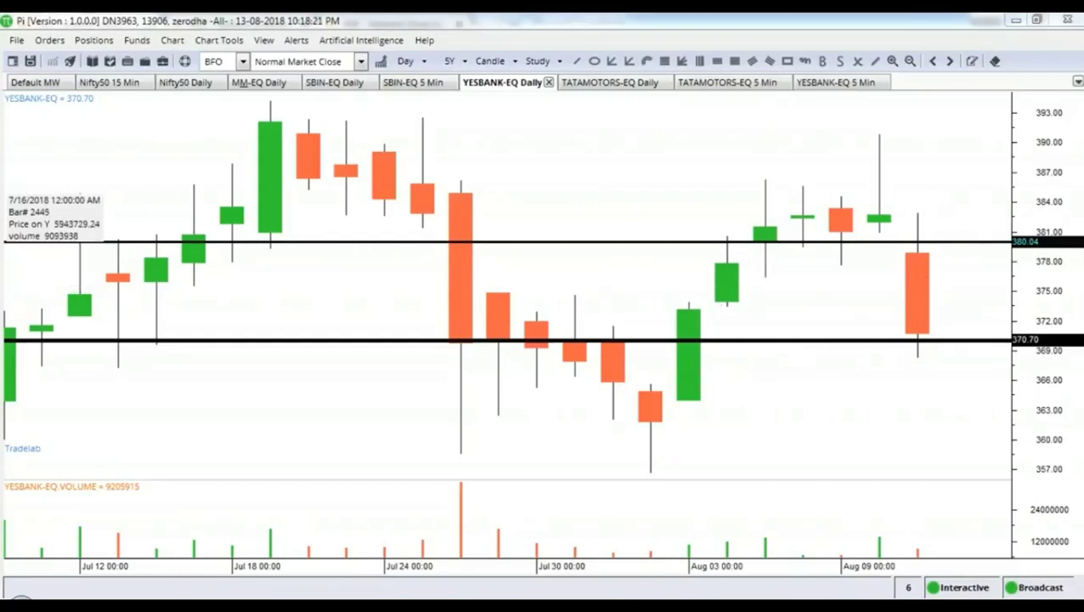
Step: Switch to the NSE page, retrieve the SBIN data for 01-07-2018 to 31-07-2018, and return to the Pi charts
key("alt+Tab")
scroll(347, 281, "up", 4)
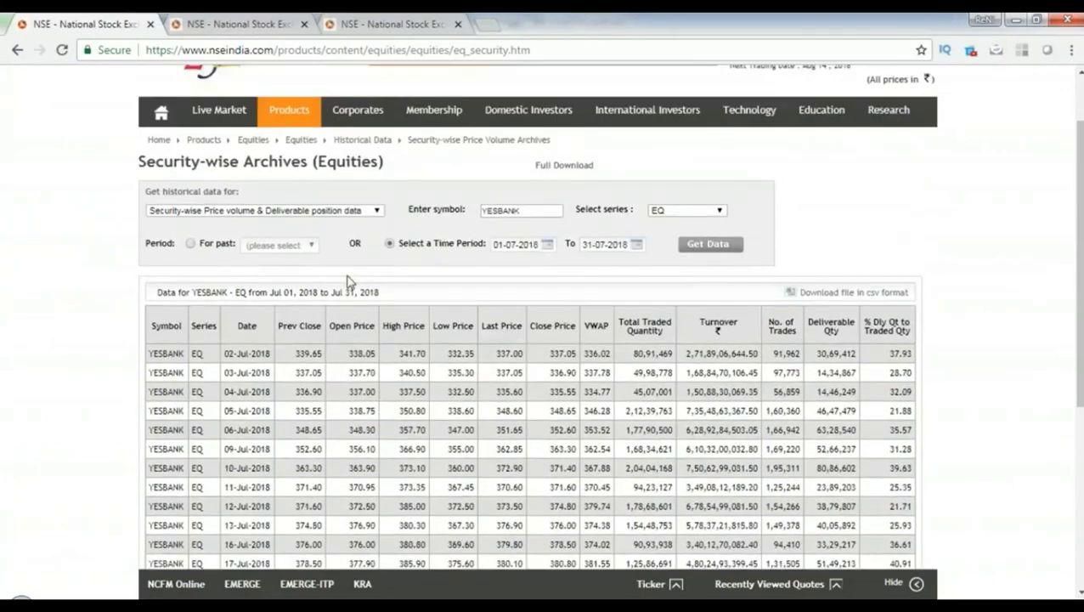
double_click(503, 210)
type("SBIN")
left_click(718, 246)
scroll(718, 367, "down", 4)
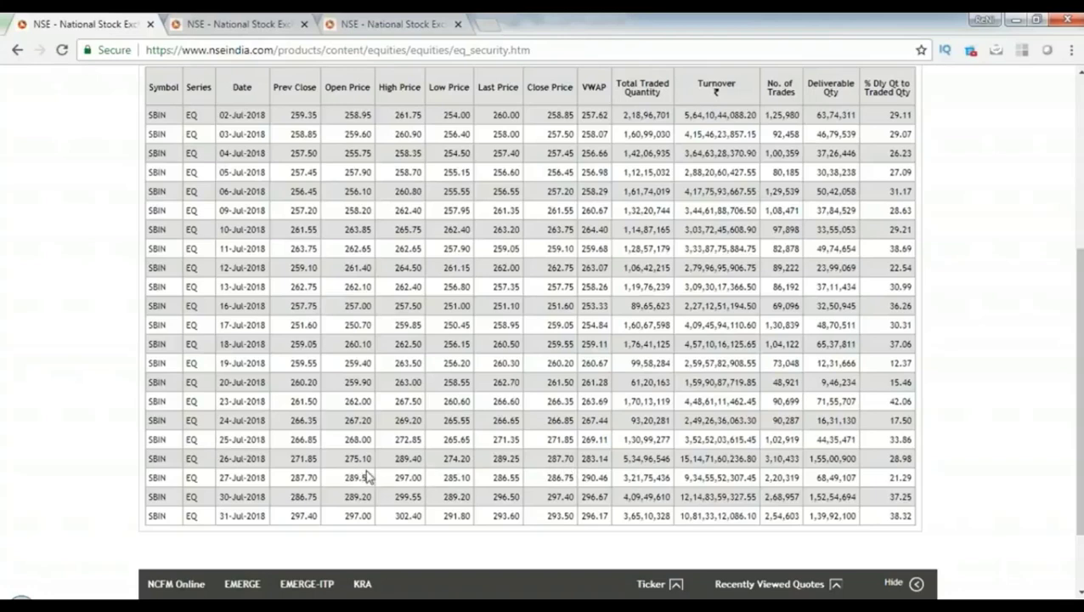
key("alt+Tab")
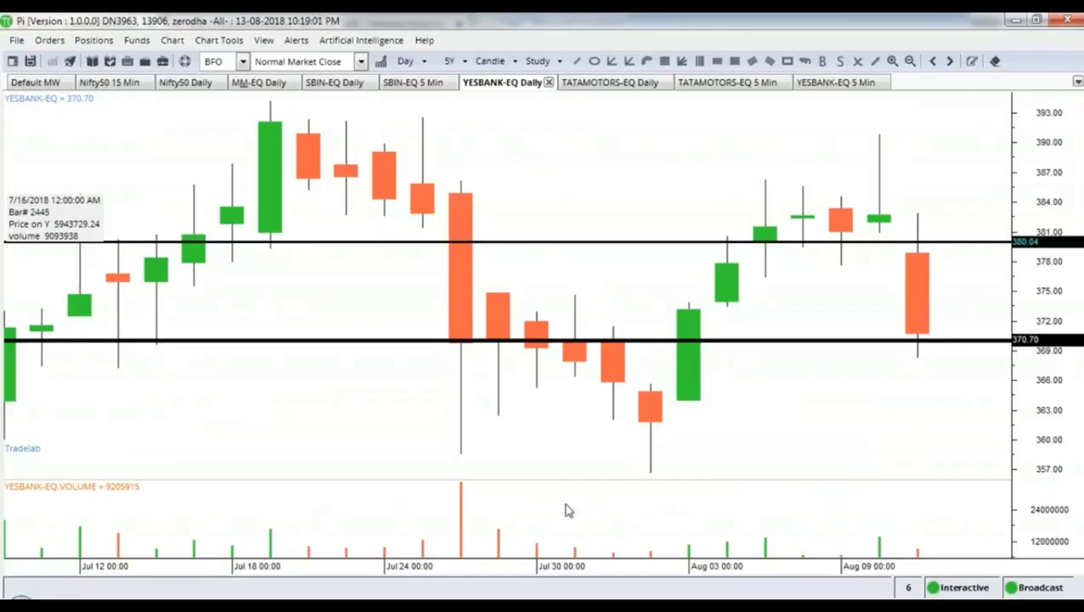
Step: Open the SBIN daily chart and delete all of its drawings
left_click(412, 83)
left_click(340, 82)
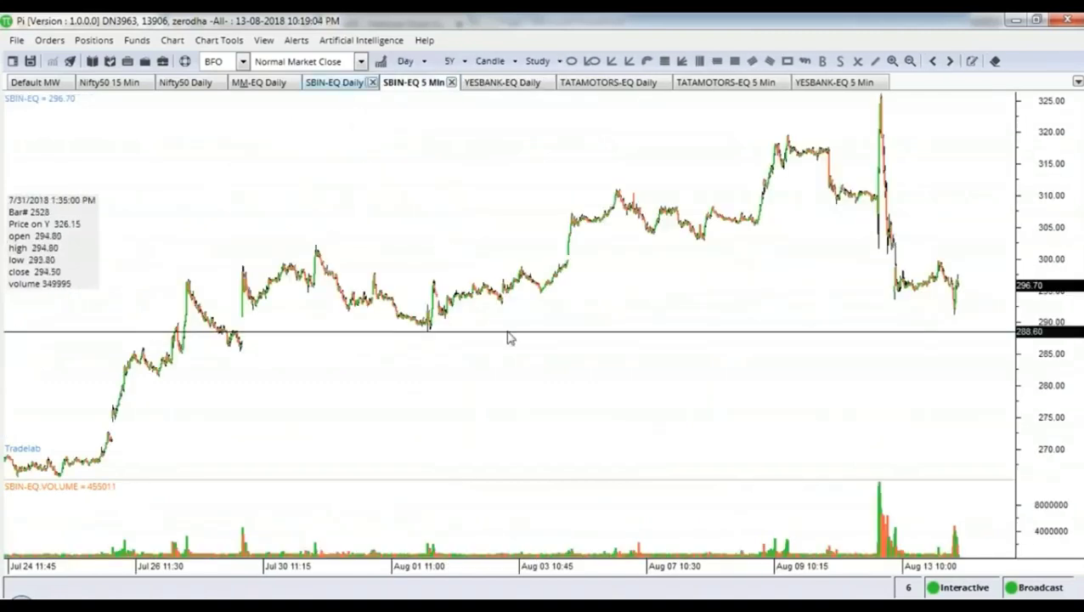
right_click(687, 380)
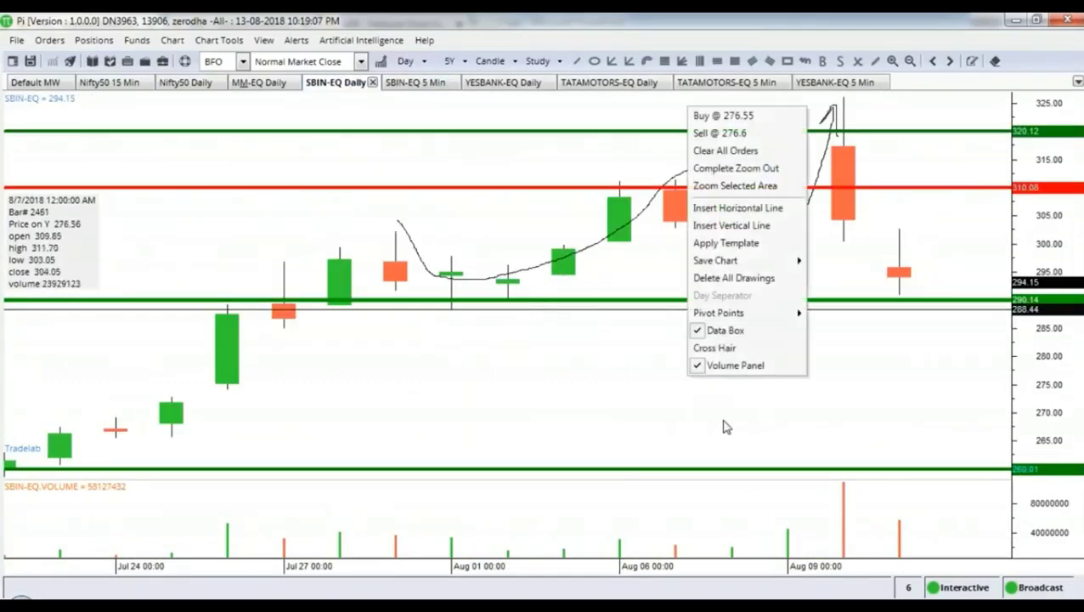
left_click(736, 282)
left_click(525, 367)
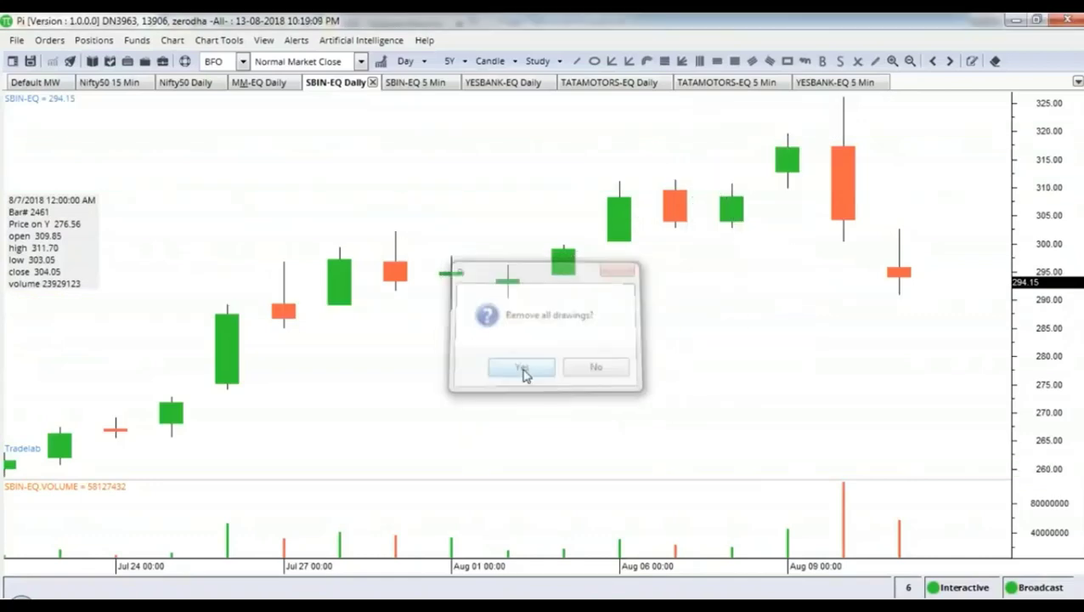
Step: Insert a horizontal line on the SBIN daily chart with a value of 280 and a thickness of 3
right_click(682, 260)
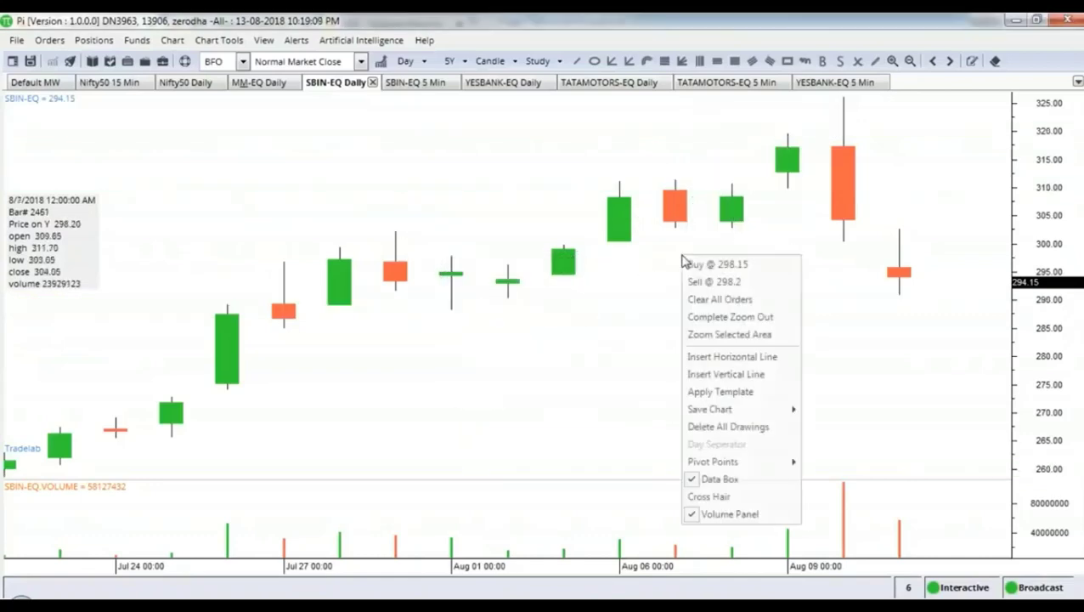
left_click(734, 357)
double_click(772, 255)
left_click_drag(584, 307, 619, 308)
type("280")
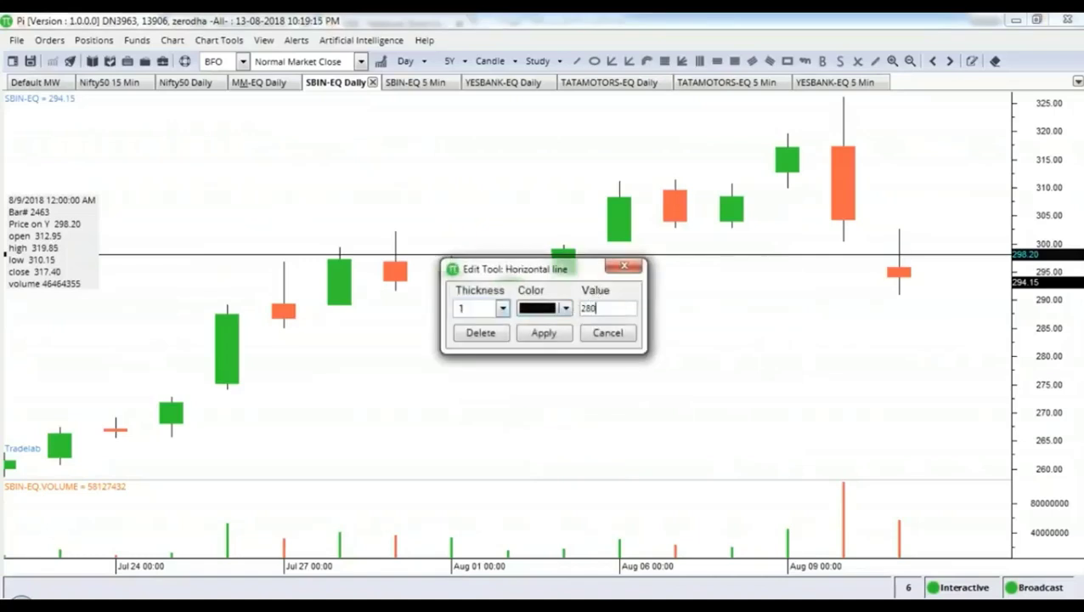
left_click(495, 308)
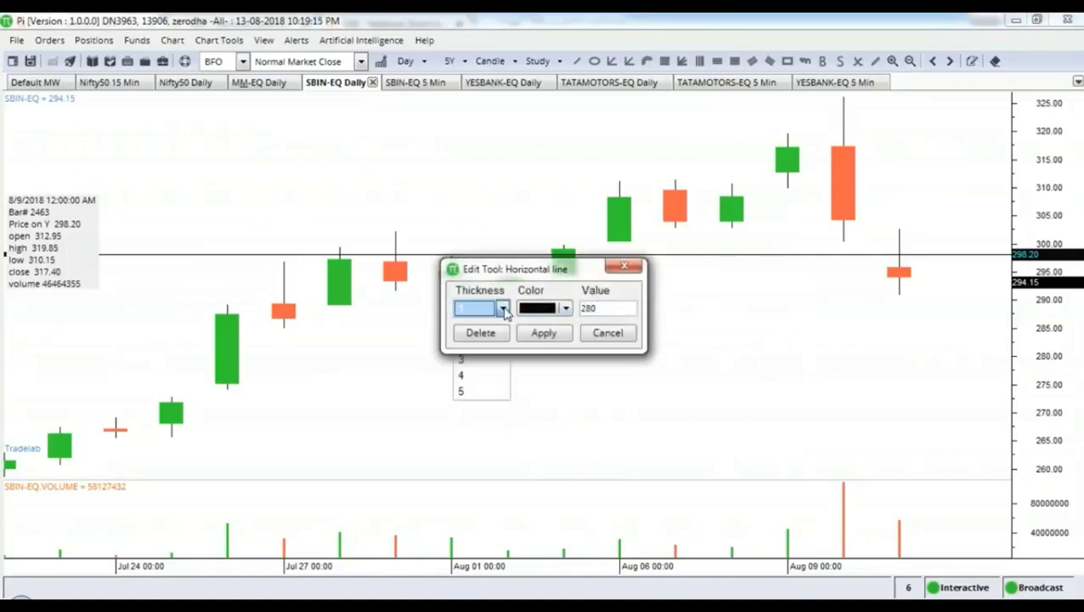
left_click(479, 363)
left_click(543, 334)
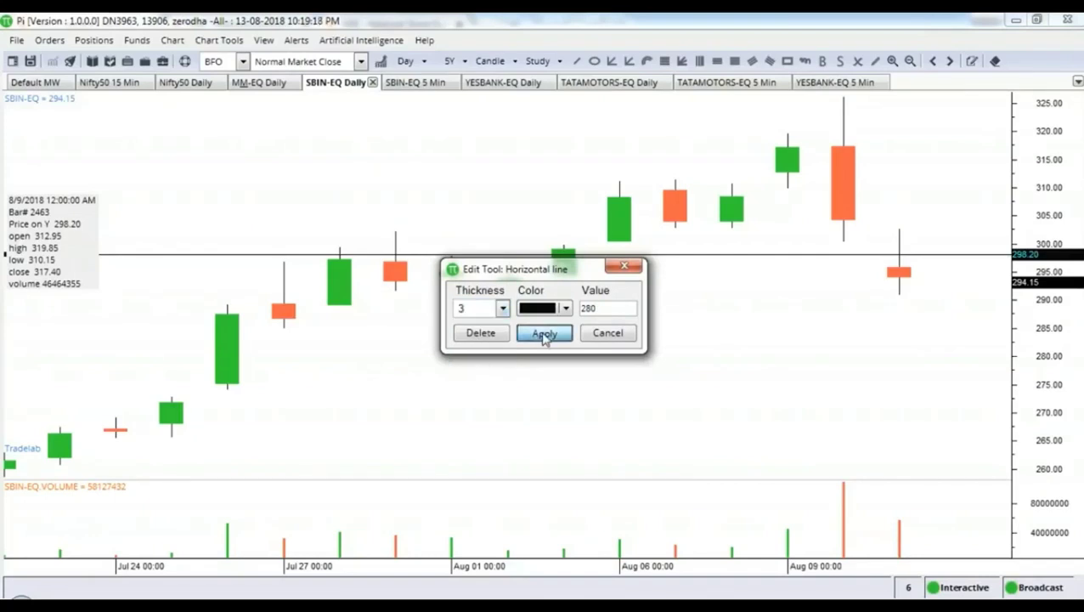
scroll(692, 343, "down", 5)
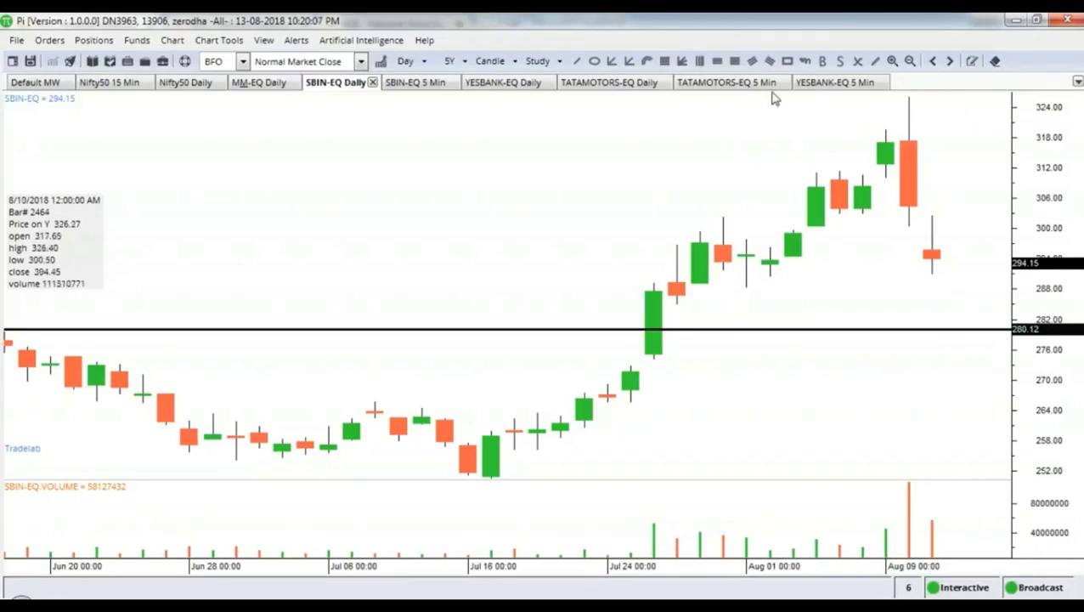
Step: Open the M&M daily chart, switch to the NSE page and retrieve the M&M data for 01-07-2018 to 31-07-2018
left_click(259, 82)
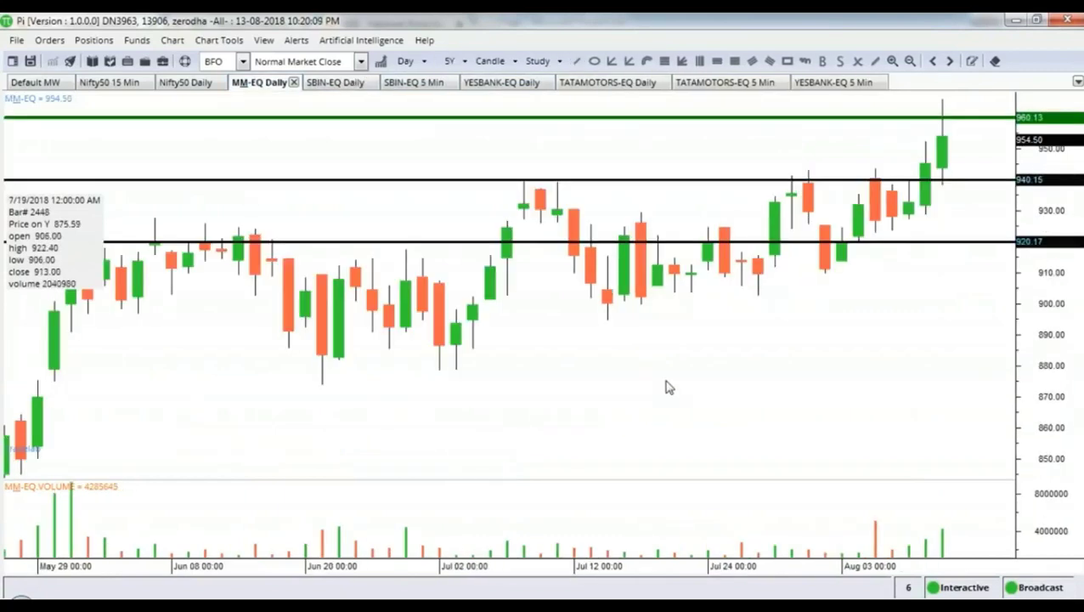
key("alt+Tab")
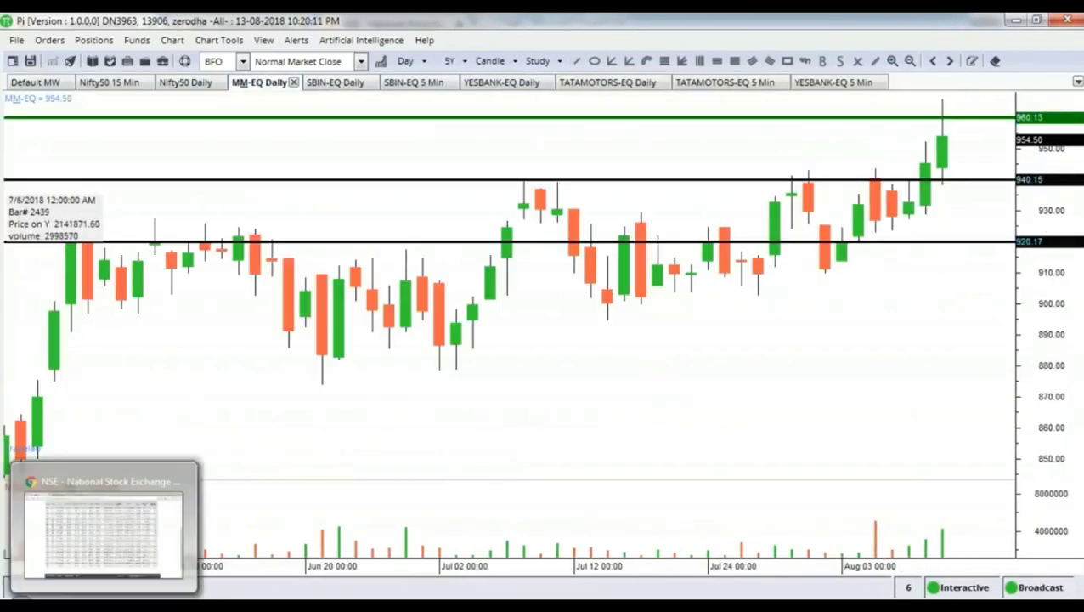
scroll(526, 340, "up", 3)
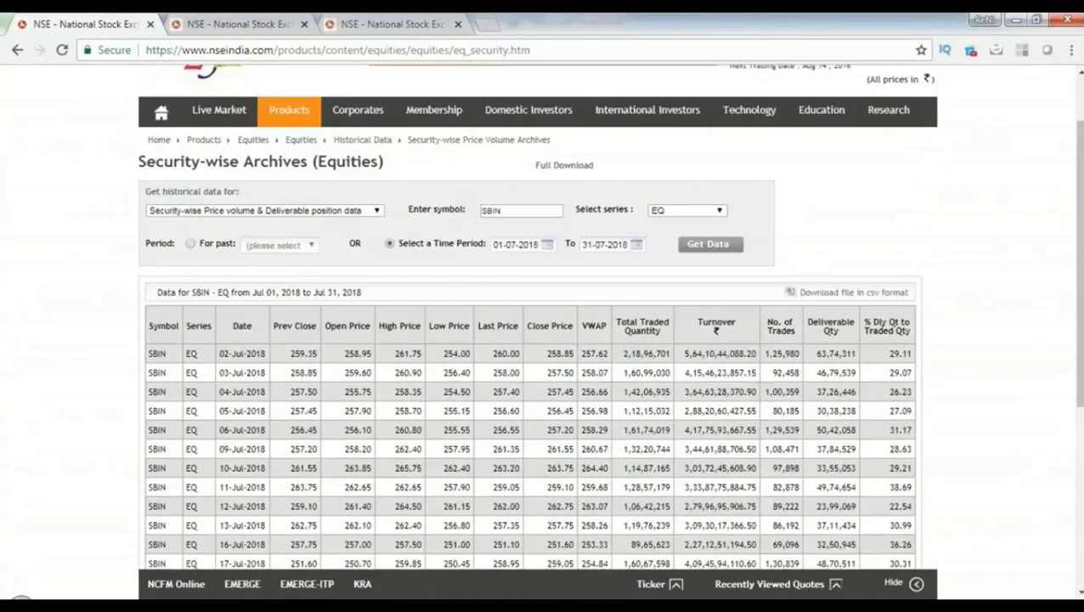
double_click(498, 211)
type("M&M")
left_click(707, 246)
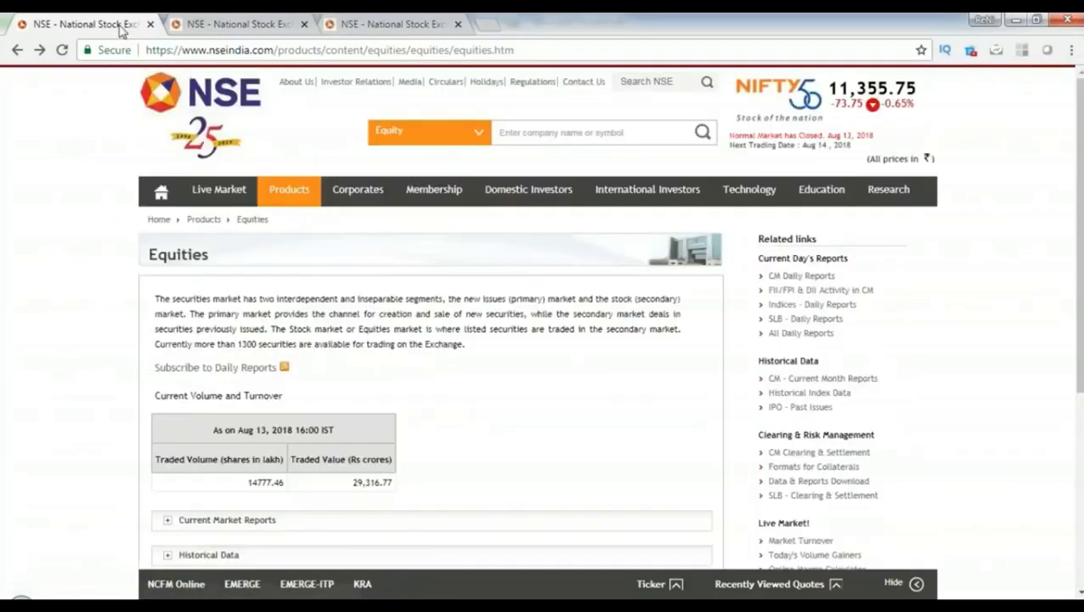
left_click(40, 50)
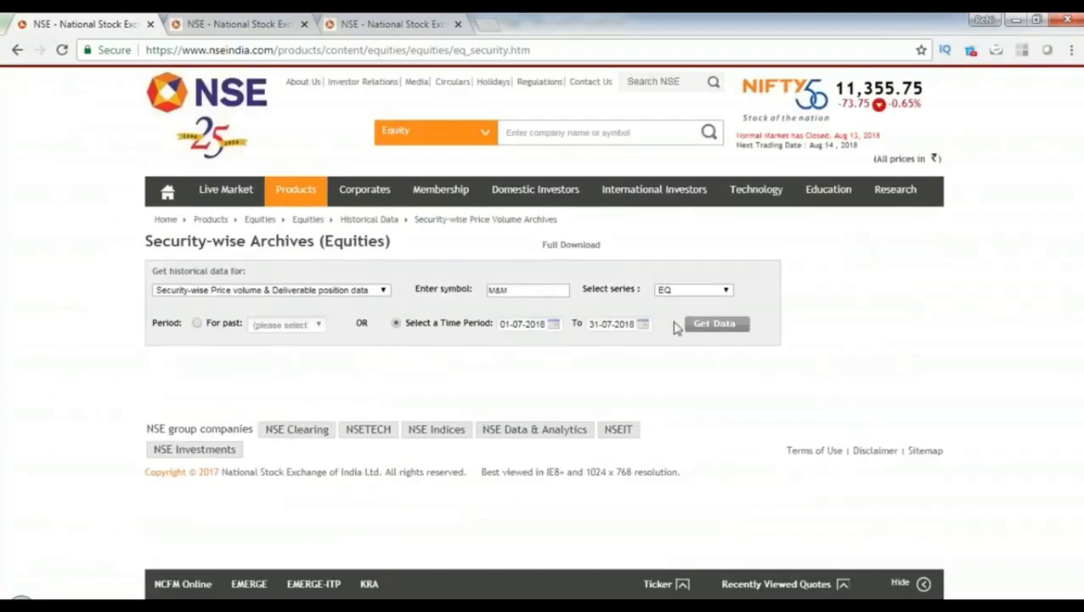
left_click(712, 326)
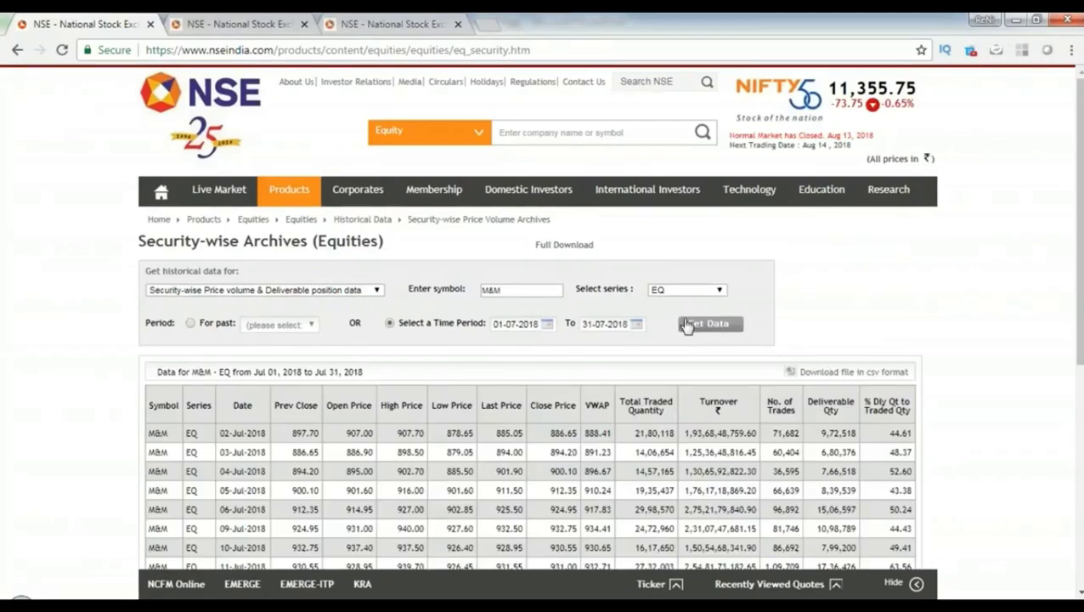
Step: Examine the traded and deliverable quantities in the M&M July 2018 table, switching between the NSE page and the Pi chart
scroll(756, 364, "down", 5)
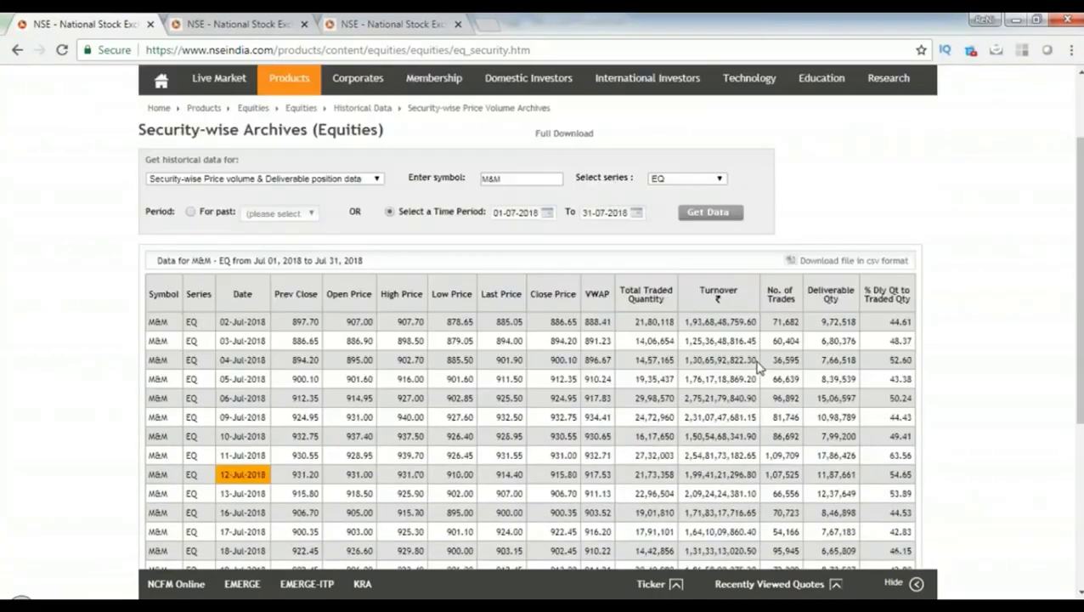
scroll(758, 365, "up", 1)
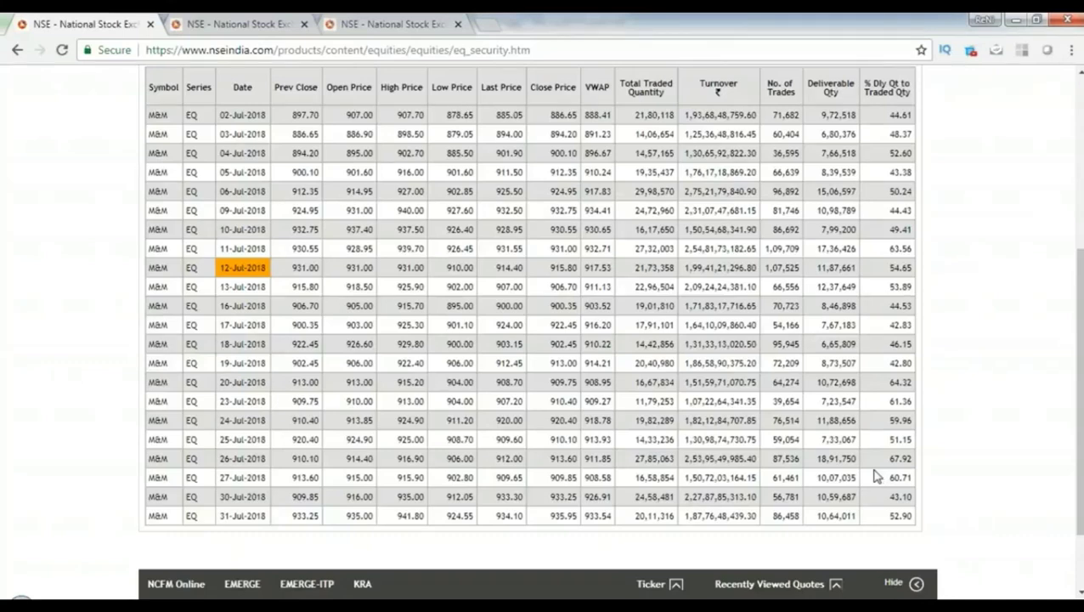
key("alt+Tab")
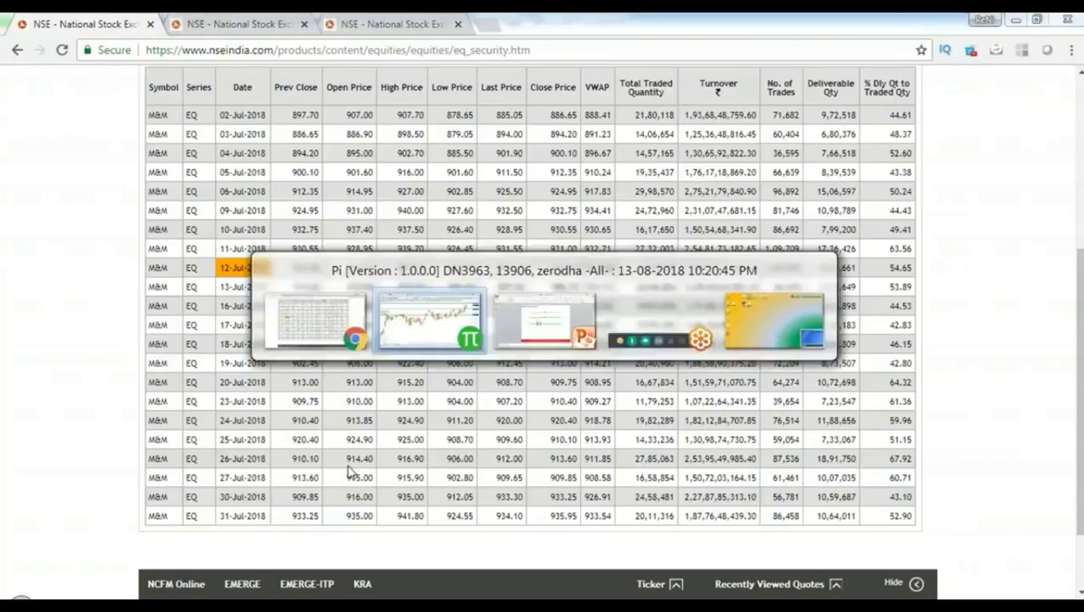
key("alt+Tab")
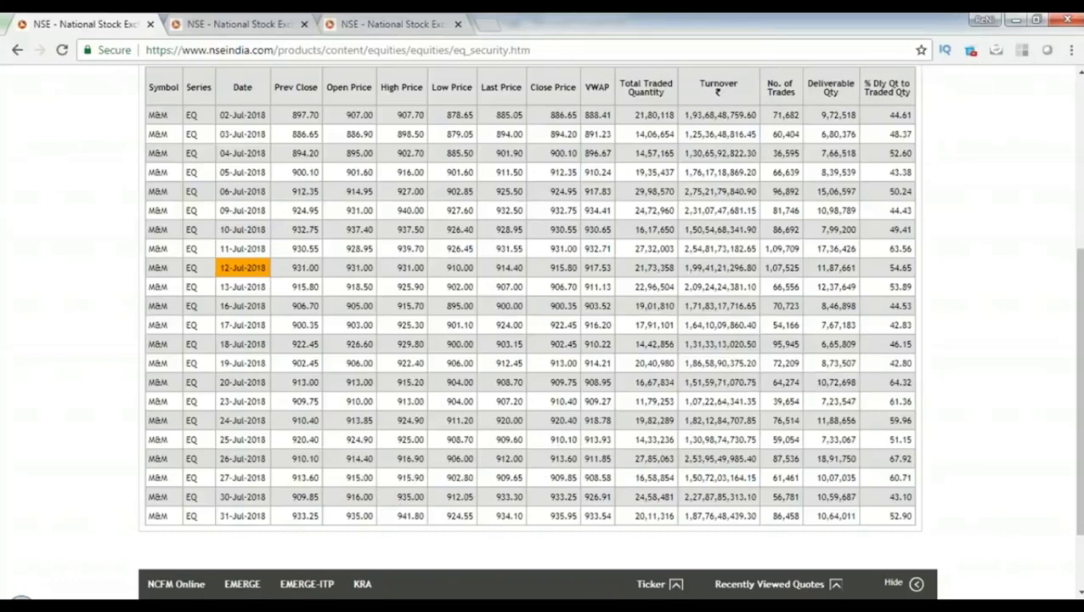
mouse_move(523, 479)
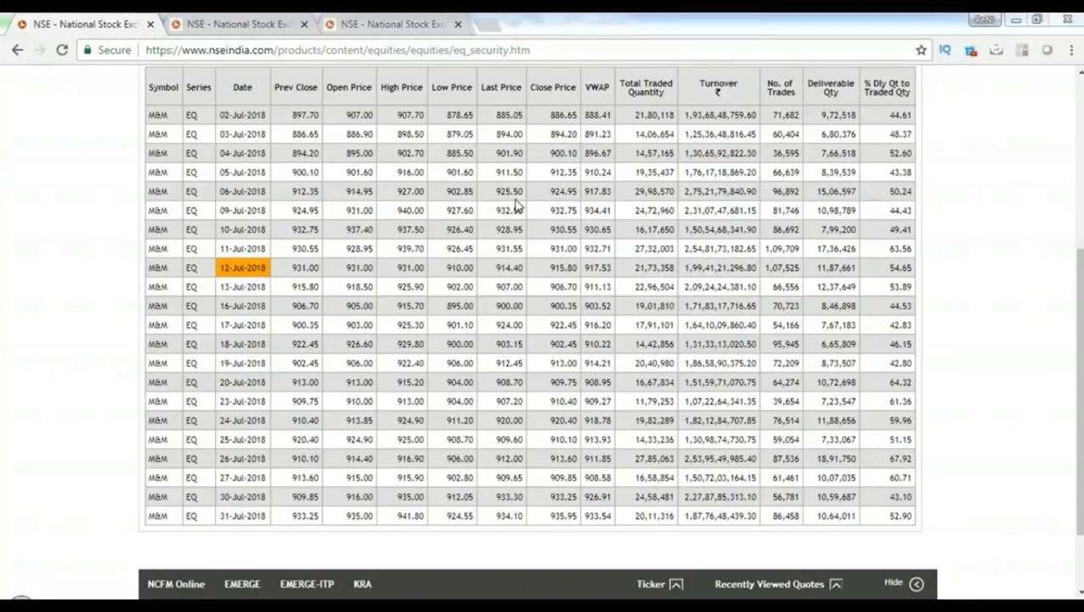
Step: Switch to Pi and delete the 960 and 940 horizontal lines from the M&M daily chart
key("alt+Tab")
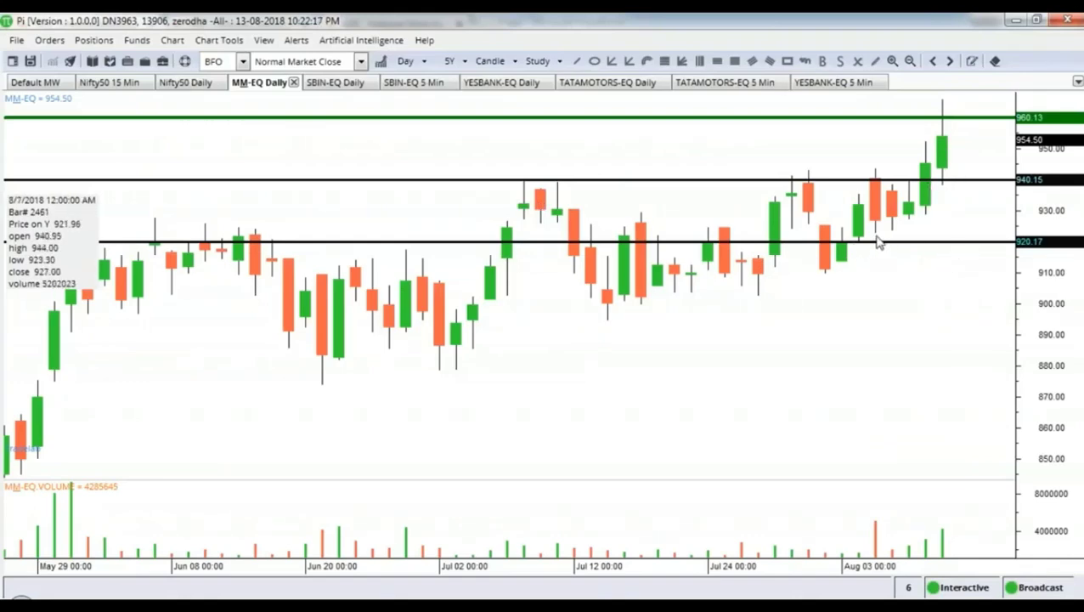
double_click(973, 118)
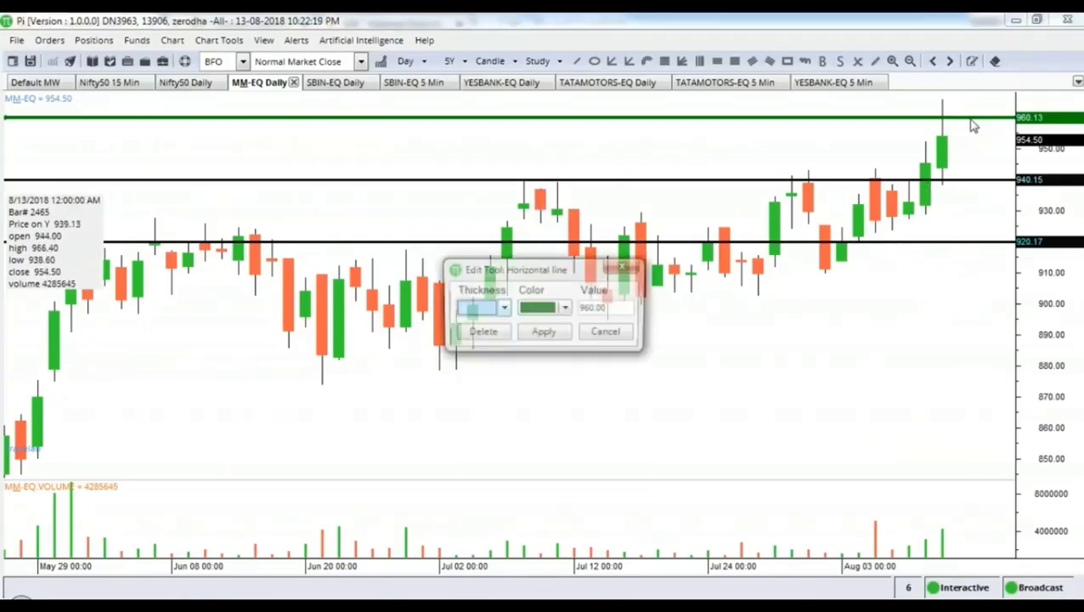
left_click(486, 333)
double_click(975, 180)
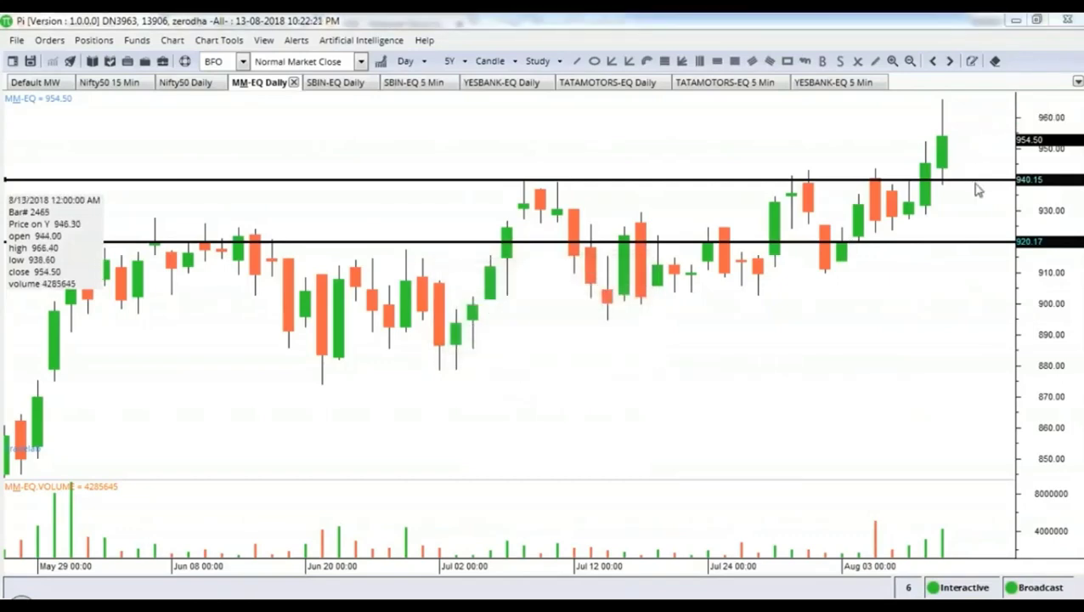
left_click(481, 333)
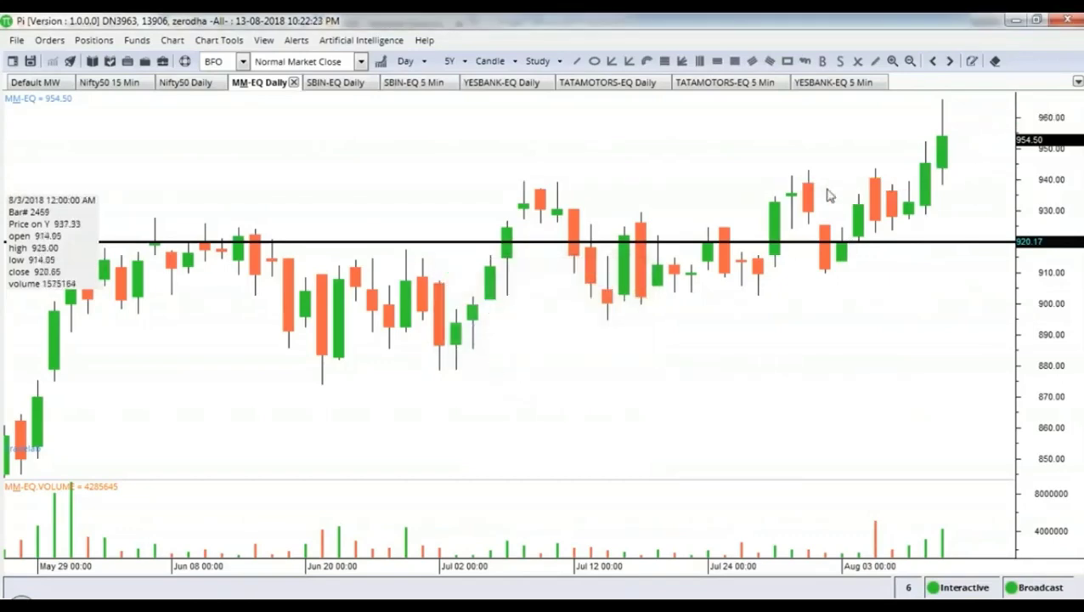
Step: Draw a freehand rising arrow on the M&M daily chart from the early August candles to the latest candle's high
scroll(807, 195, "up", 1)
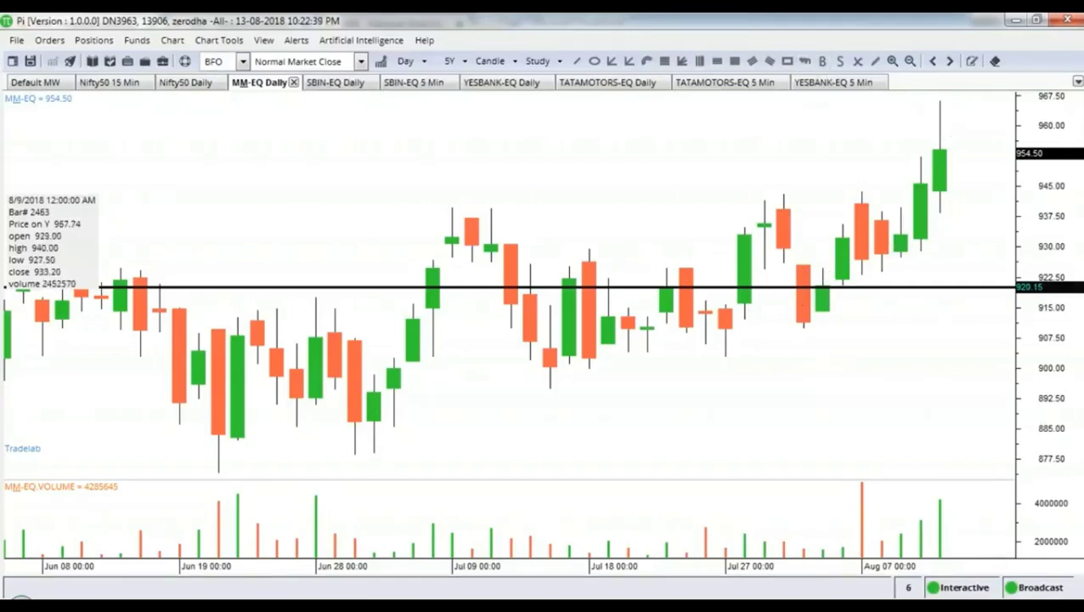
mouse_move(842, 274)
left_mouse_down()
mouse_move(927, 193)
mouse_move(955, 92)
mouse_move(960, 127)
left_mouse_up()
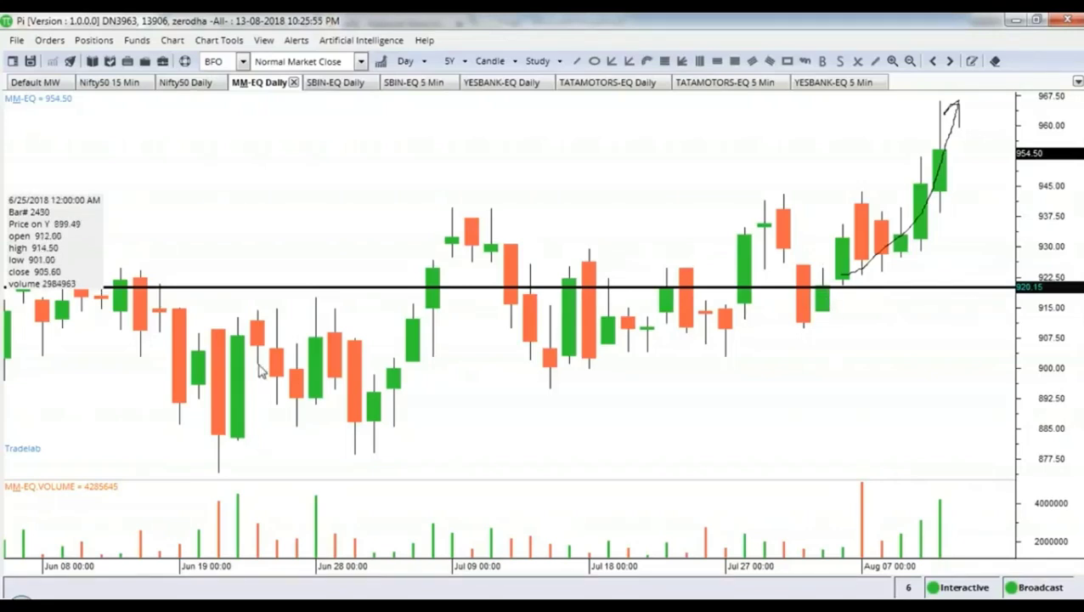
Step: Switch to the browser and open NSE's bookmarked Historical Contract-wise Price Volume Data page in a new tab
mouse_move(104, 604)
left_click(102, 535)
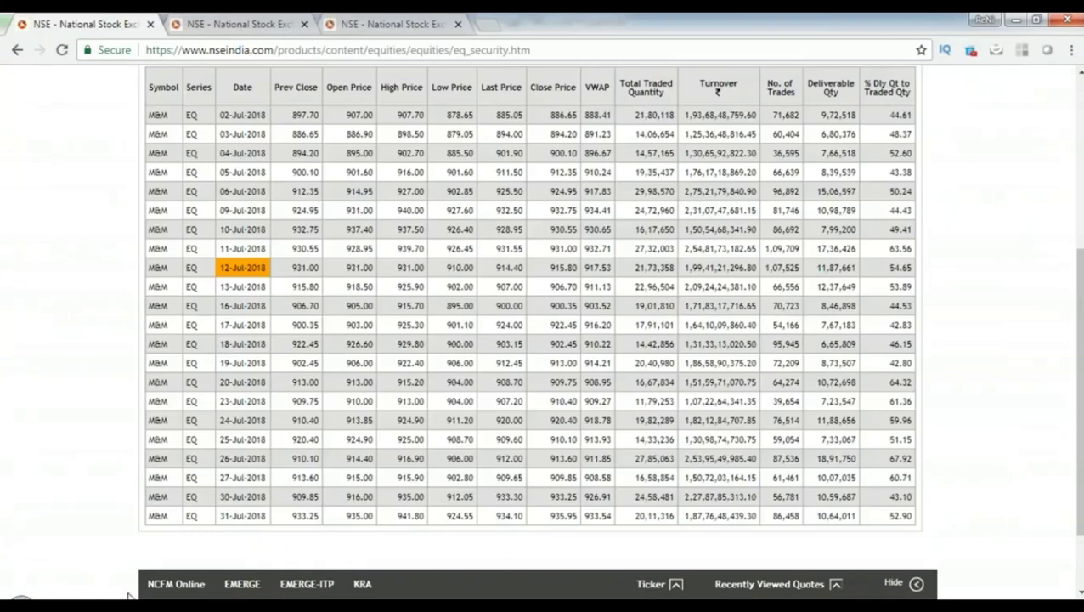
left_click(491, 26)
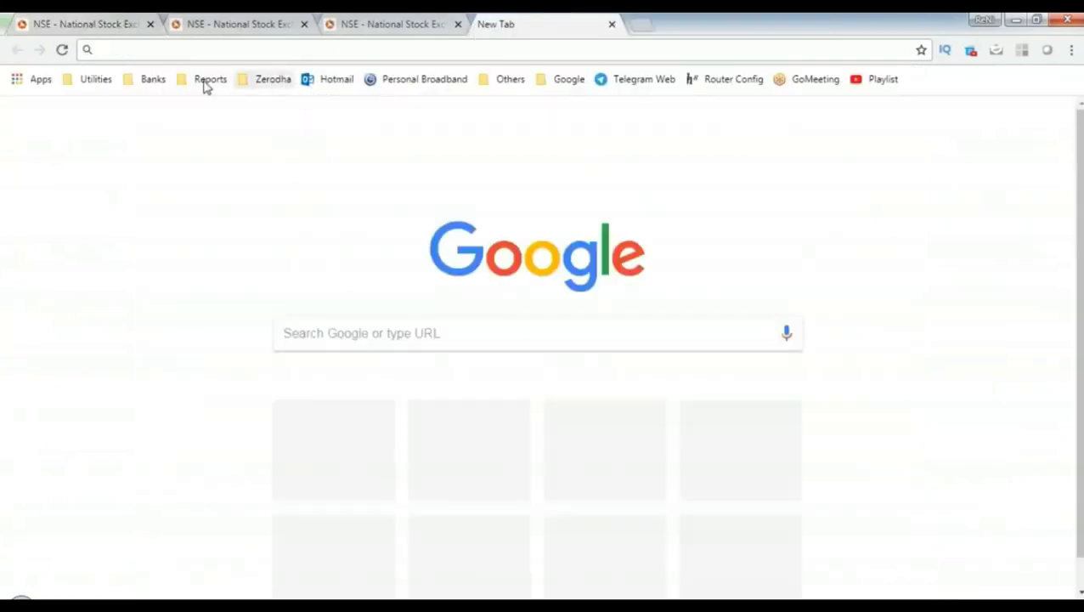
left_click(209, 80)
left_click(222, 140)
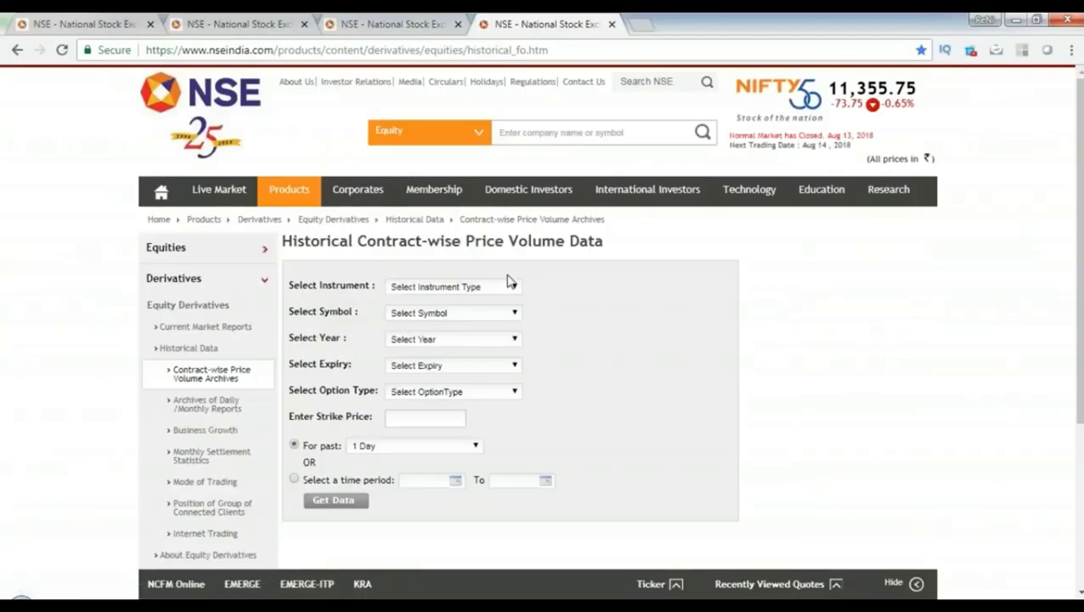
left_click(478, 289)
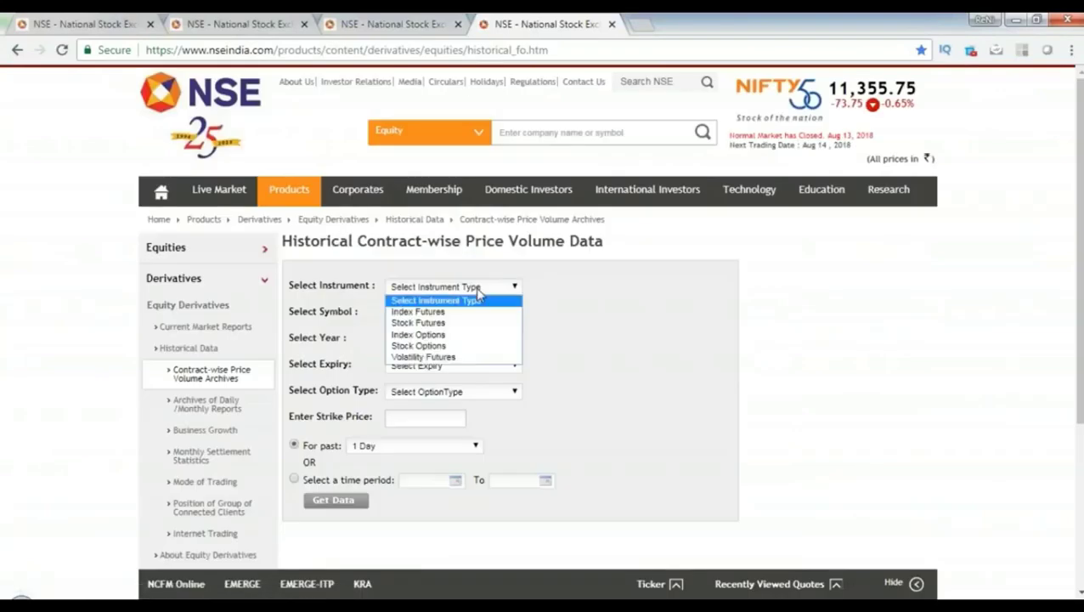
left_click(448, 349)
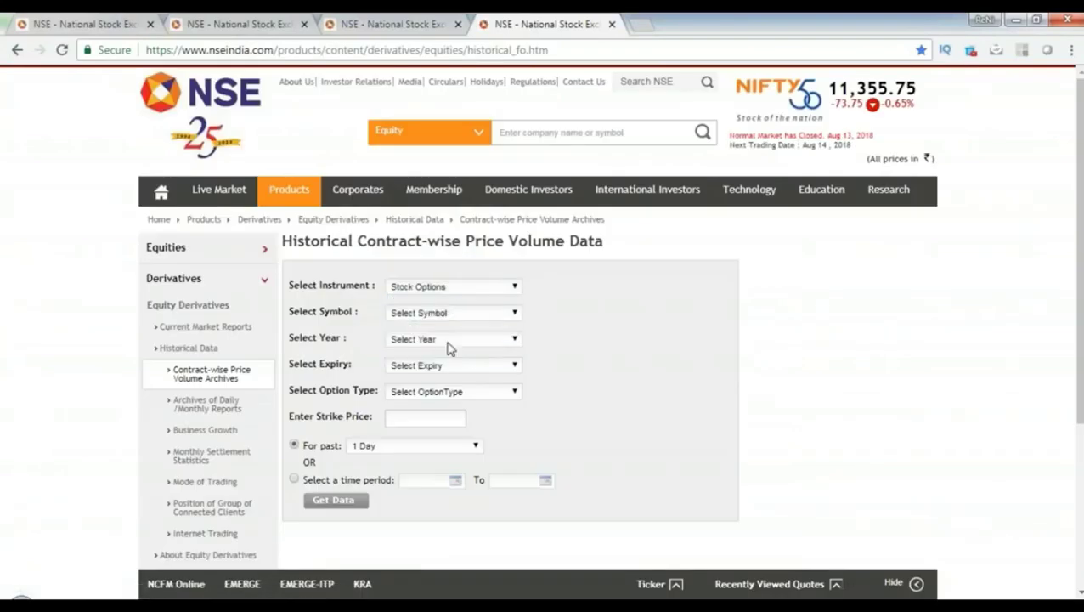
left_click(465, 315)
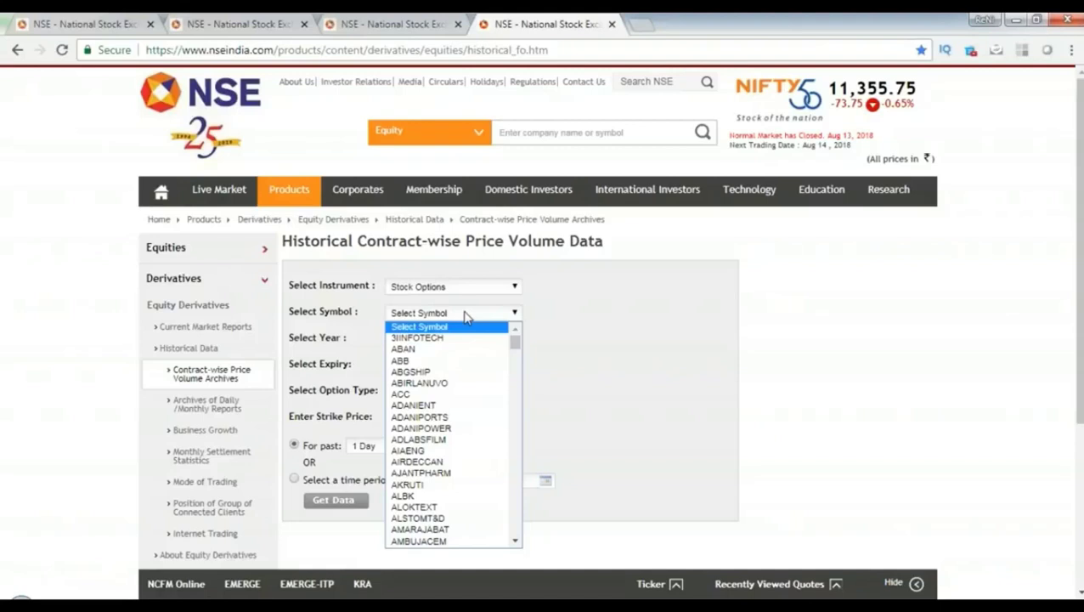
key("m")
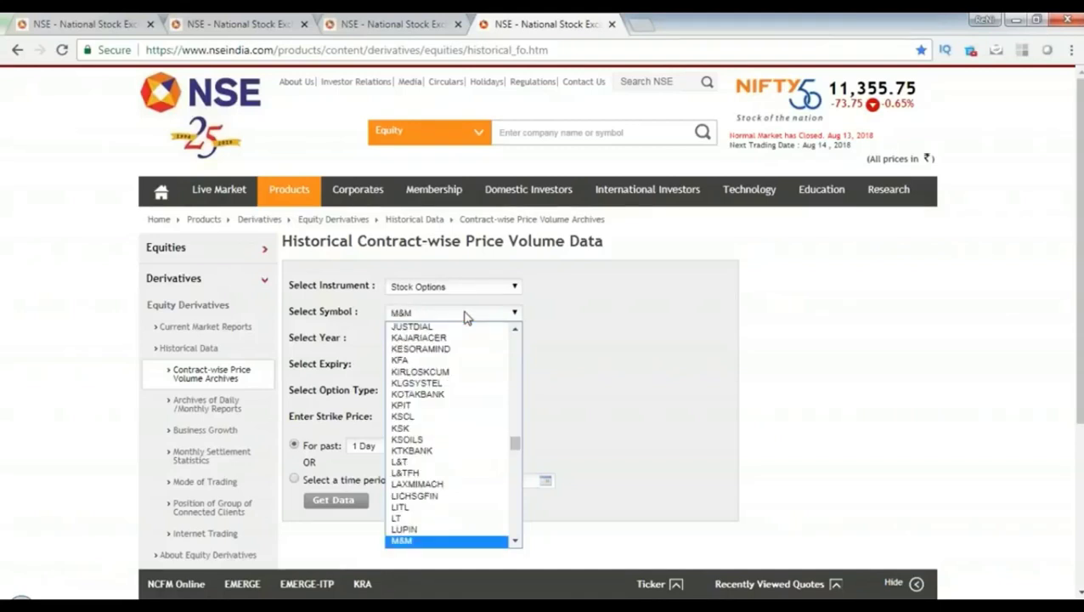
key("Return")
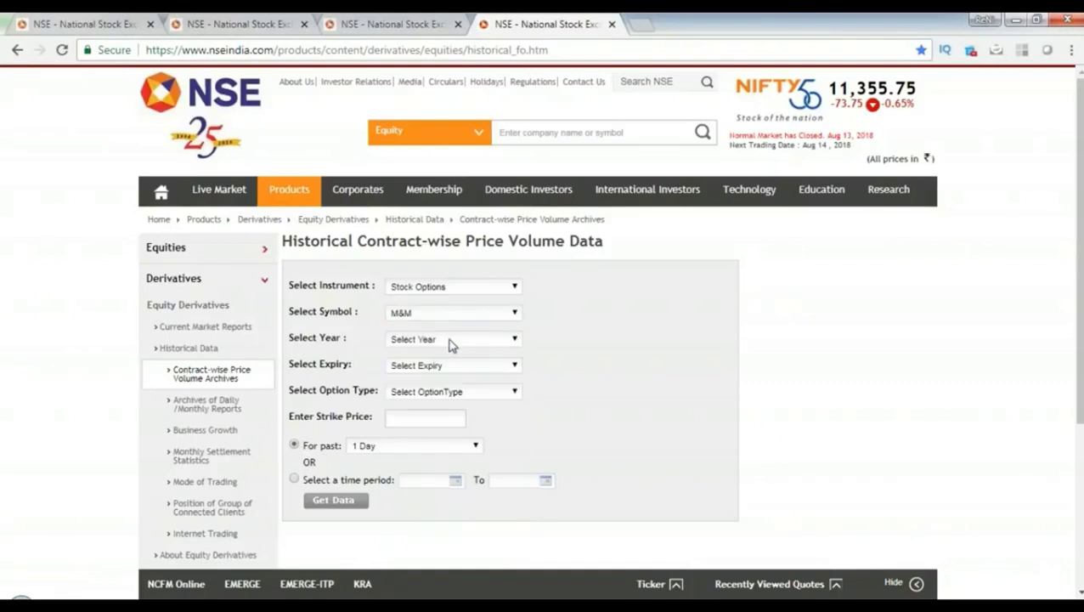
left_click(447, 341)
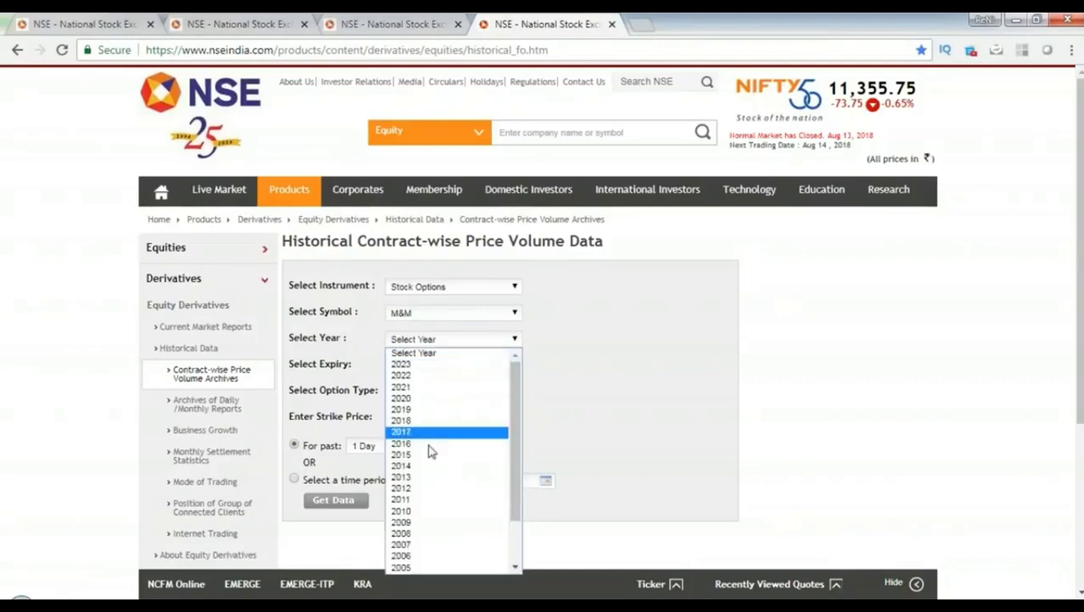
left_click(422, 420)
left_click(452, 367)
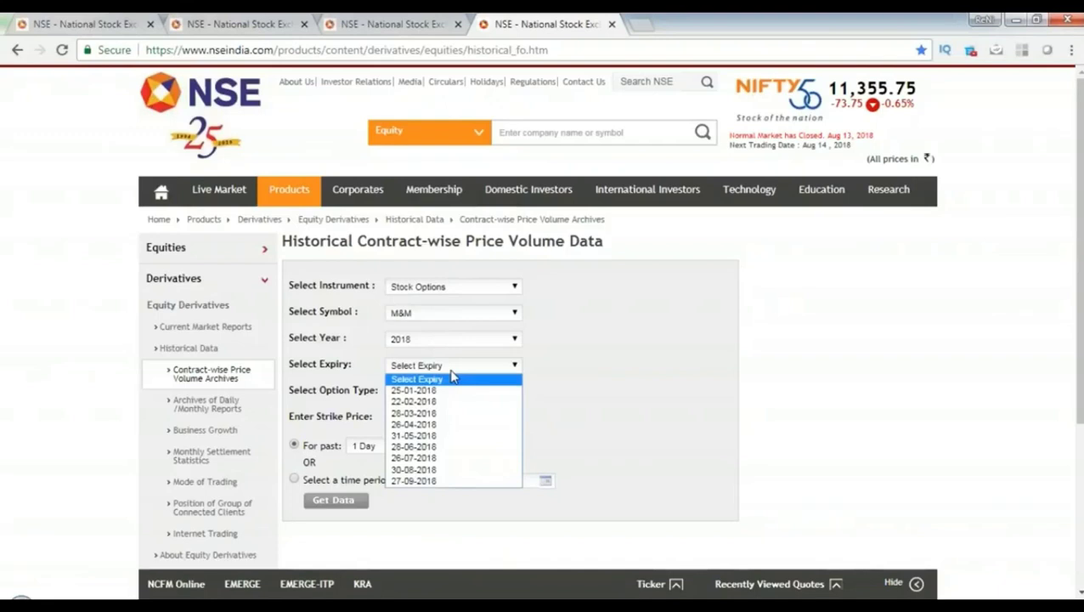
left_click(435, 469)
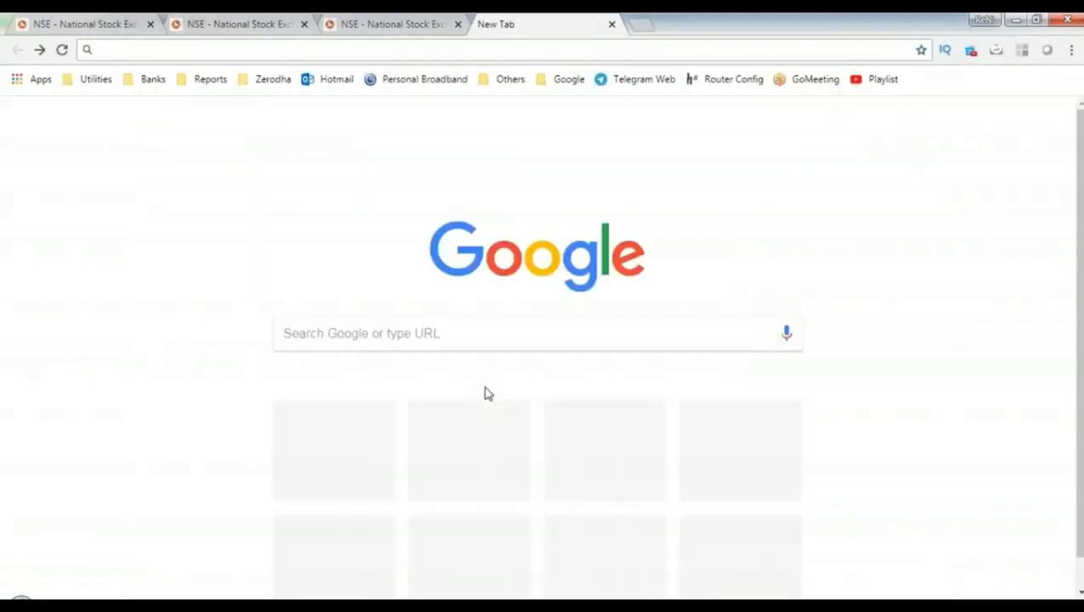
left_click(39, 49)
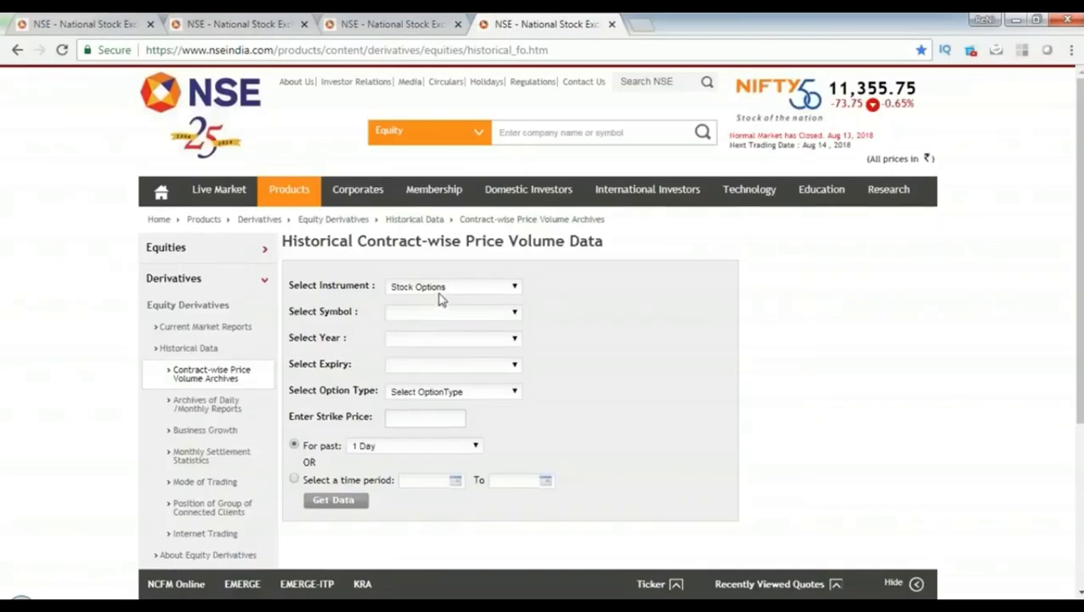
Step: Reset the blank symbol and year lists by changing the instrument to Index Futures and back to Stock Options
left_click(446, 289)
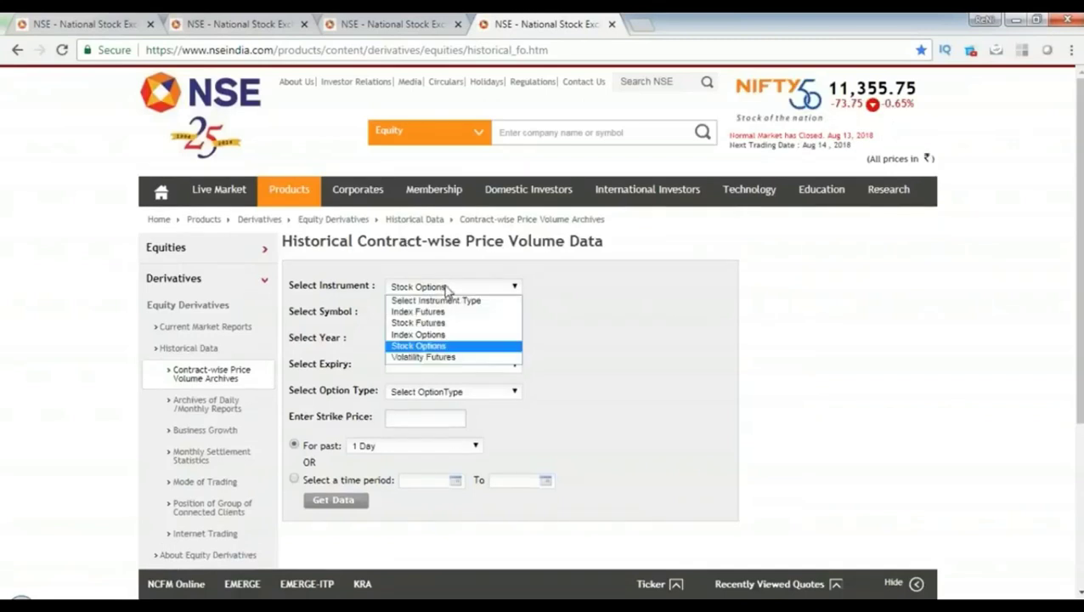
left_click(441, 346)
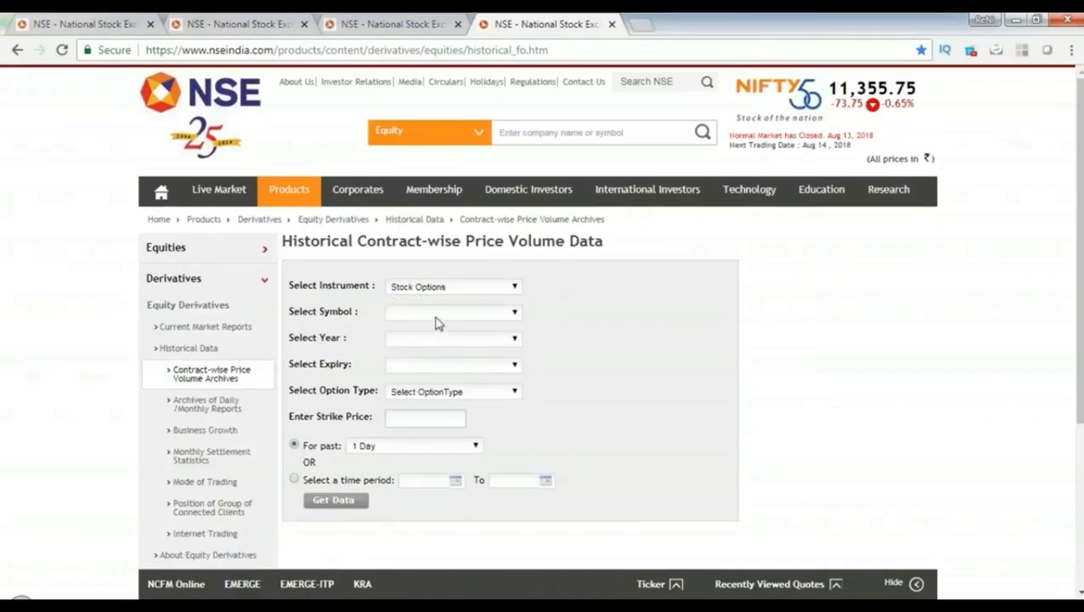
left_click(440, 287)
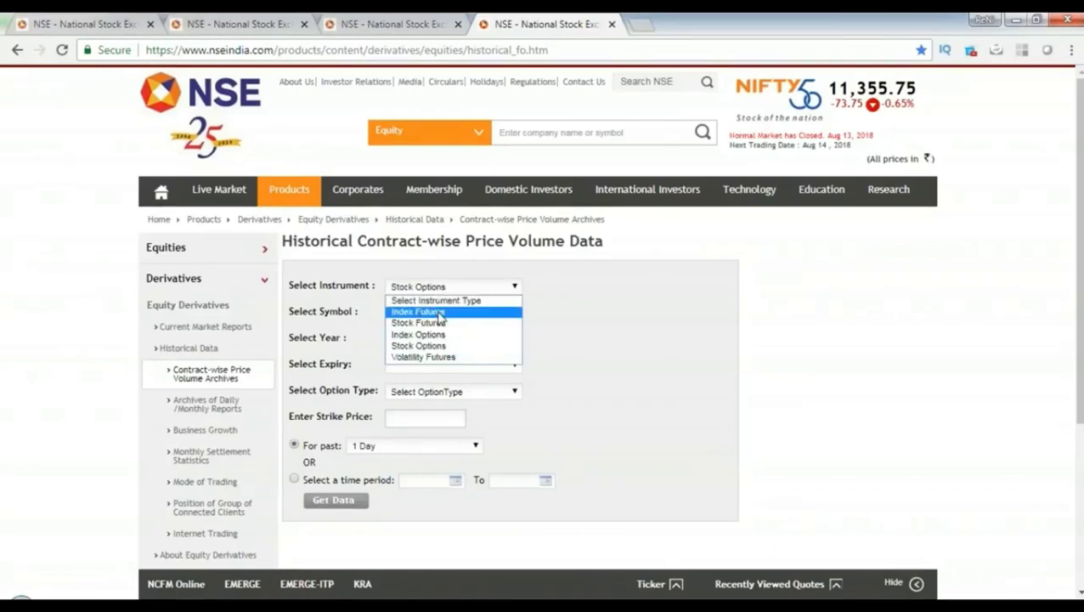
left_click(442, 309)
left_click(446, 311)
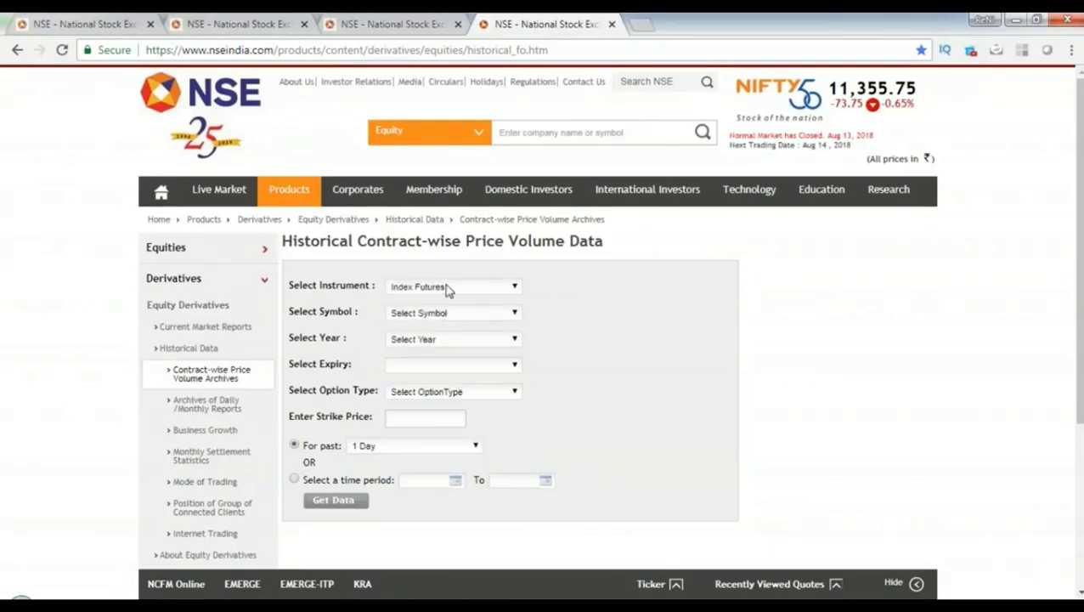
left_click(445, 287)
left_click(440, 345)
Step: Choose symbol M&M, year 2018 and expiry 30-08-2018 for the stock options query
left_click(445, 312)
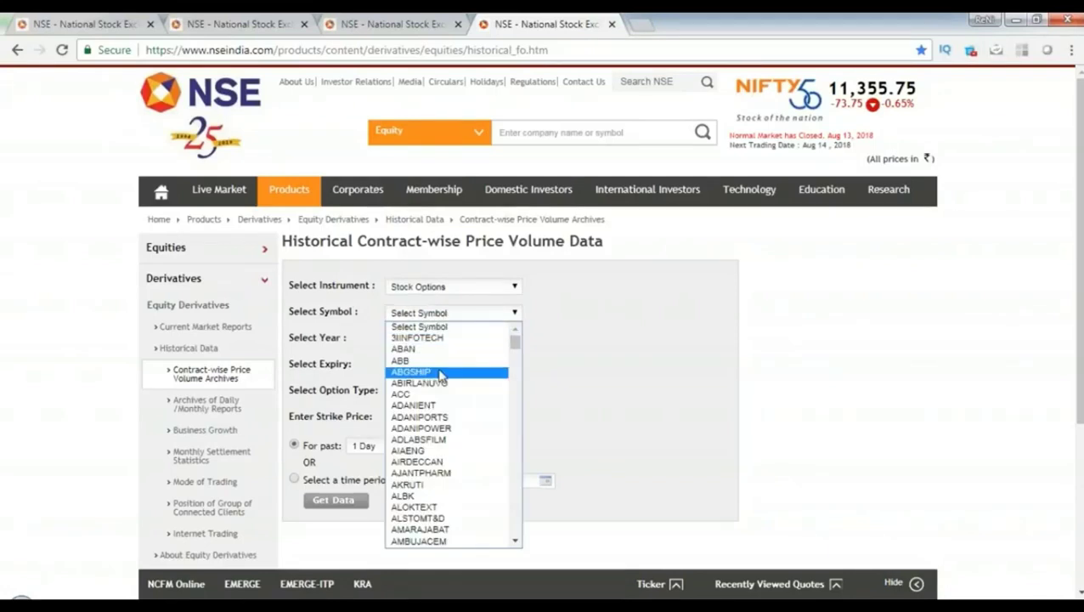
key("m")
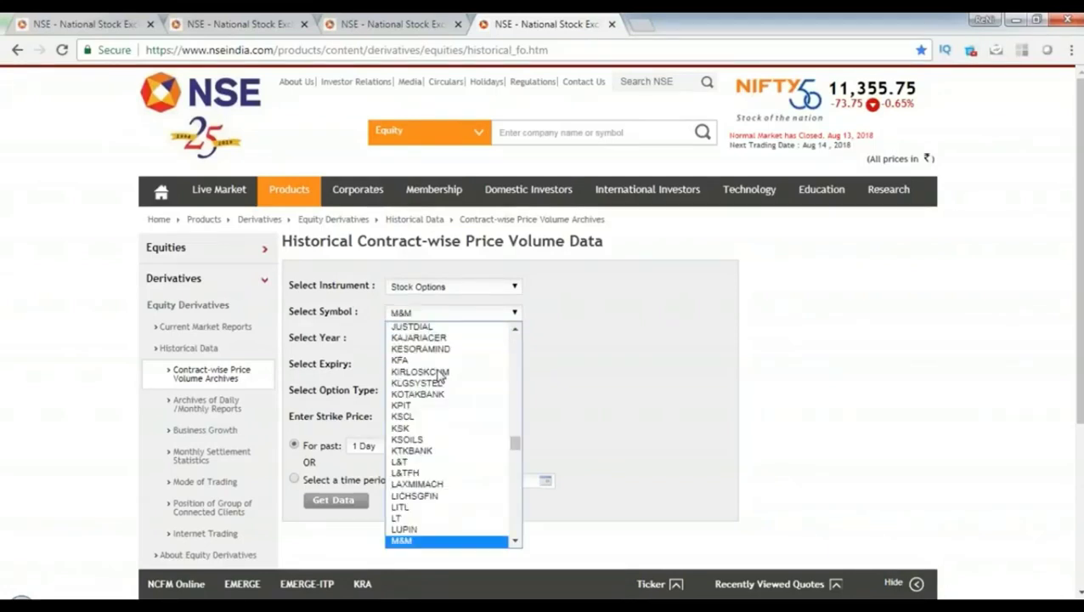
key("Return")
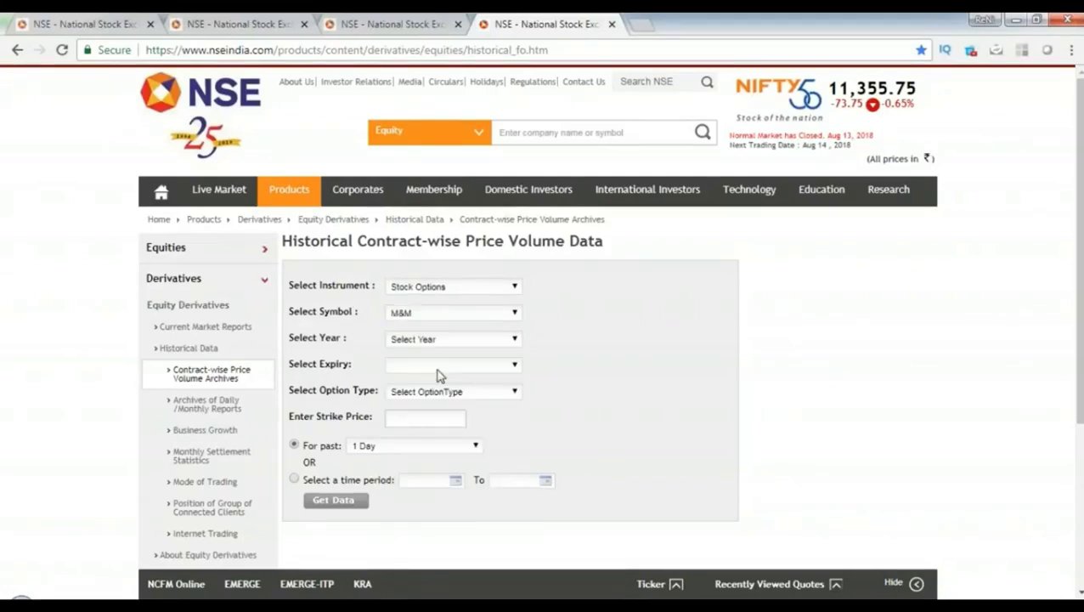
left_click(459, 339)
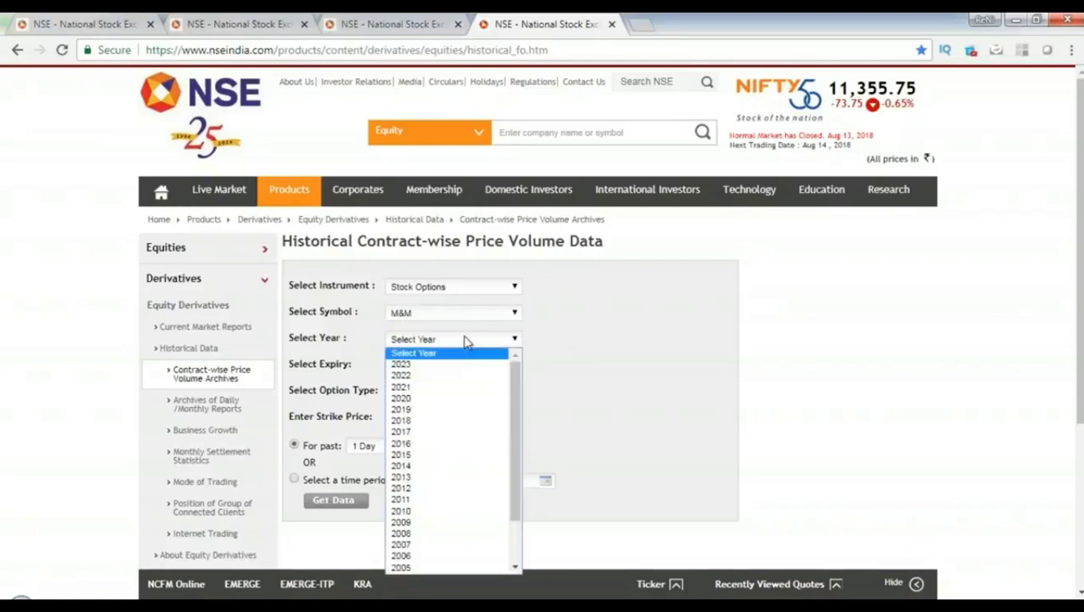
left_click(406, 420)
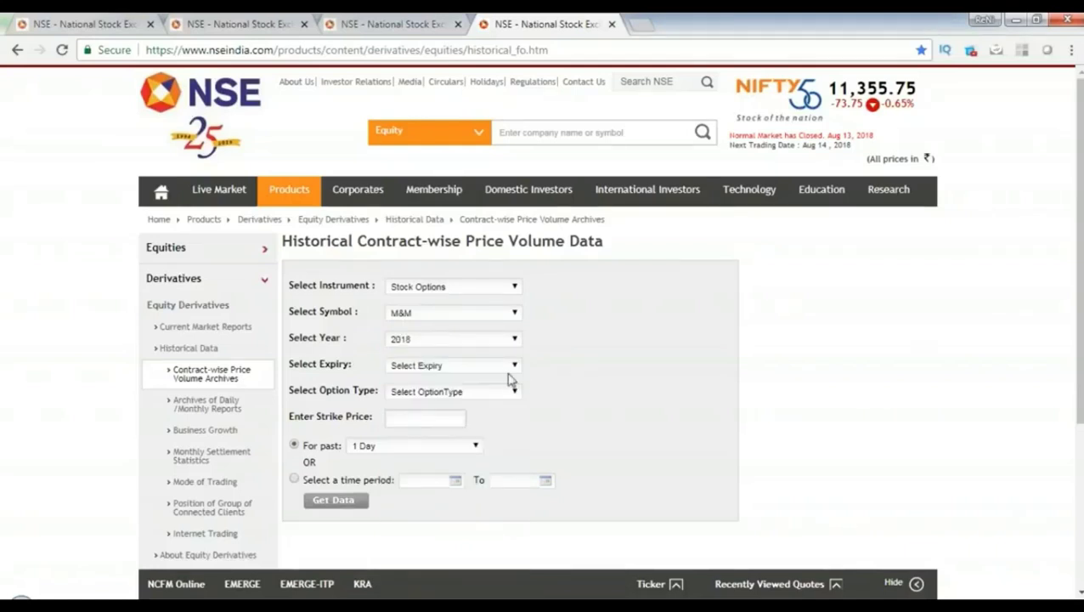
left_click(508, 367)
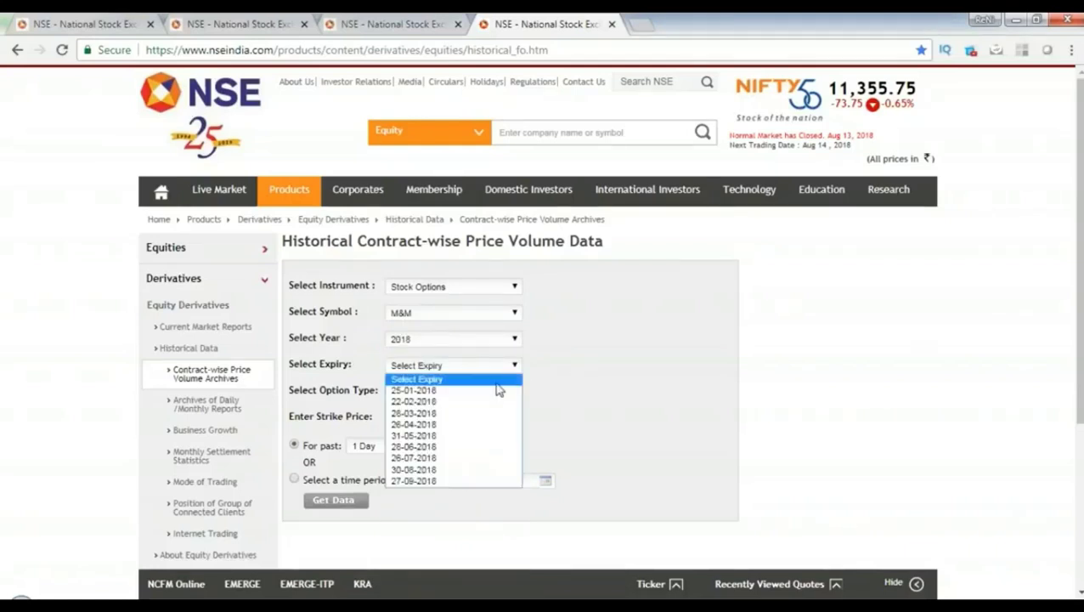
left_click(416, 470)
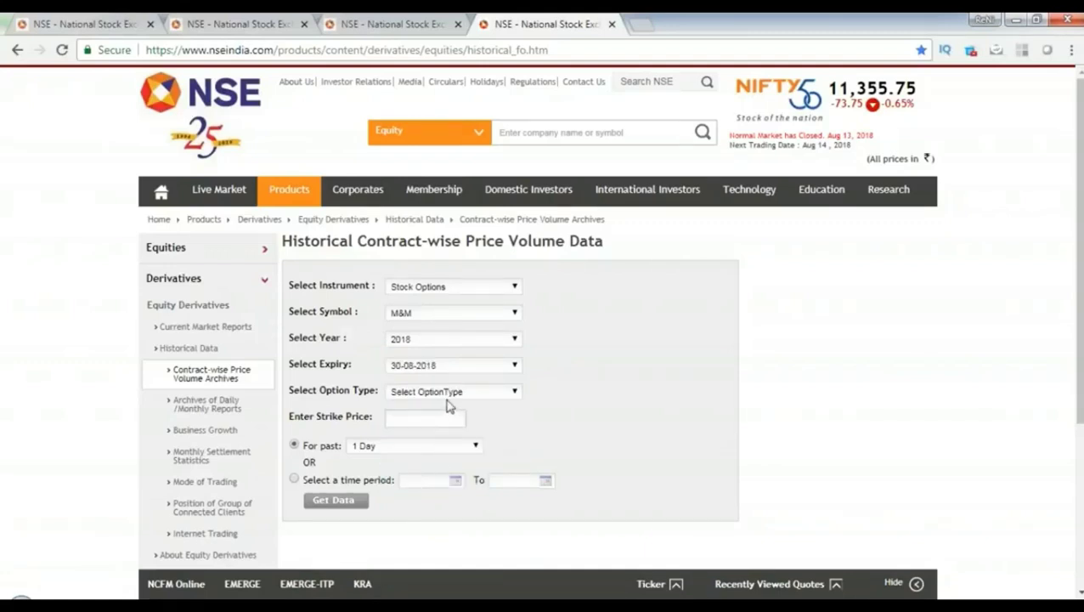
Step: Set the option type to PE, strike price 920 and period 7 Days, and retrieve the contract data
left_click(448, 395)
left_click(416, 451)
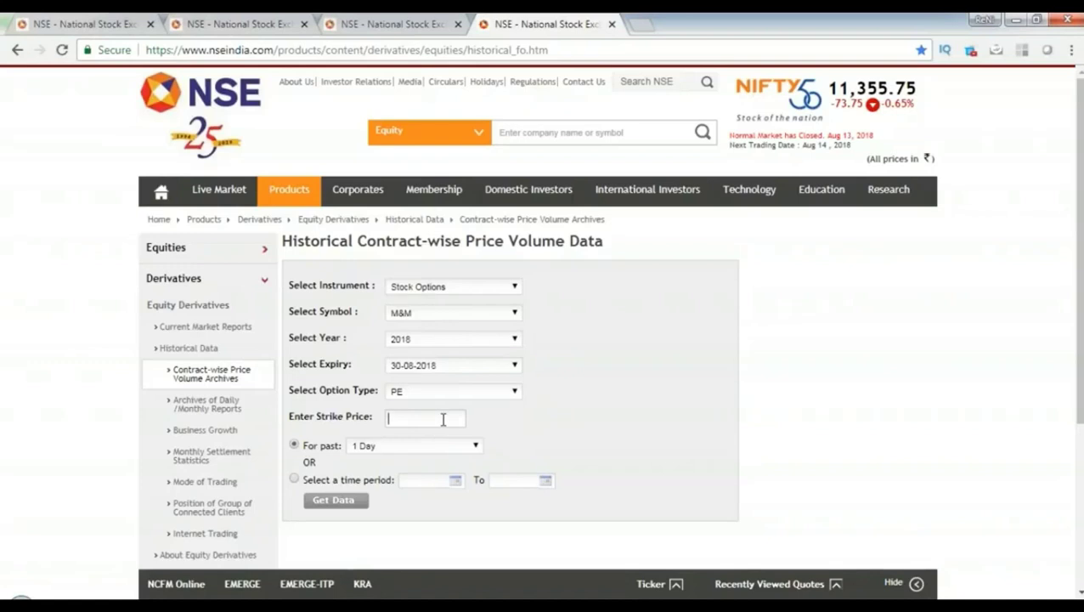
left_click(442, 419)
type("2")
key("BackSpace")
type("920")
left_click(432, 449)
left_click(381, 474)
left_click(331, 501)
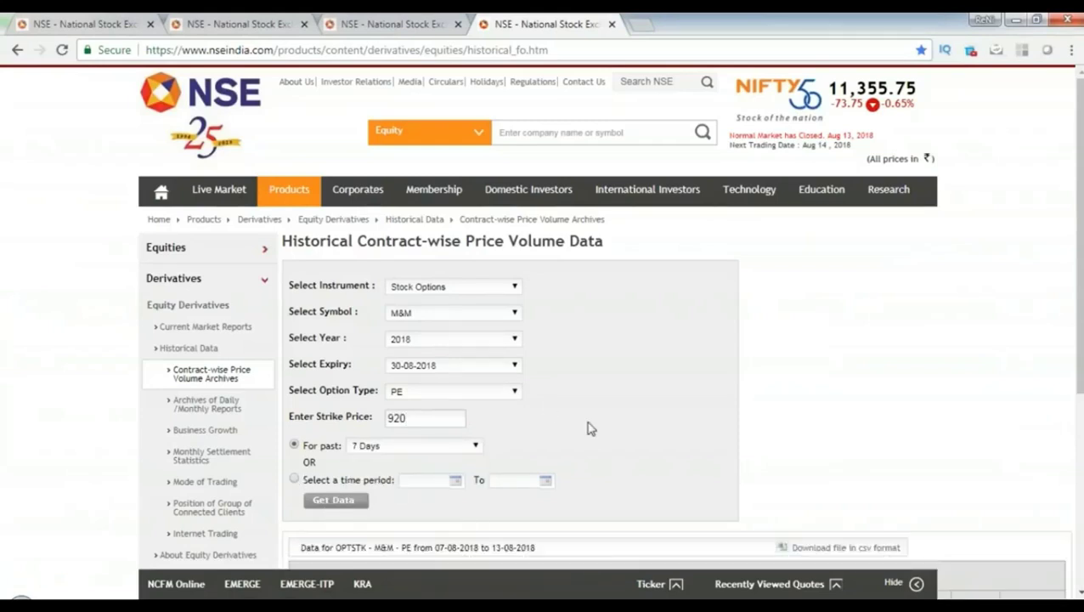
Step: Extend the period of the M&M 920 PE query to 15 Days and retrieve the data again
scroll(593, 435, "down", 5)
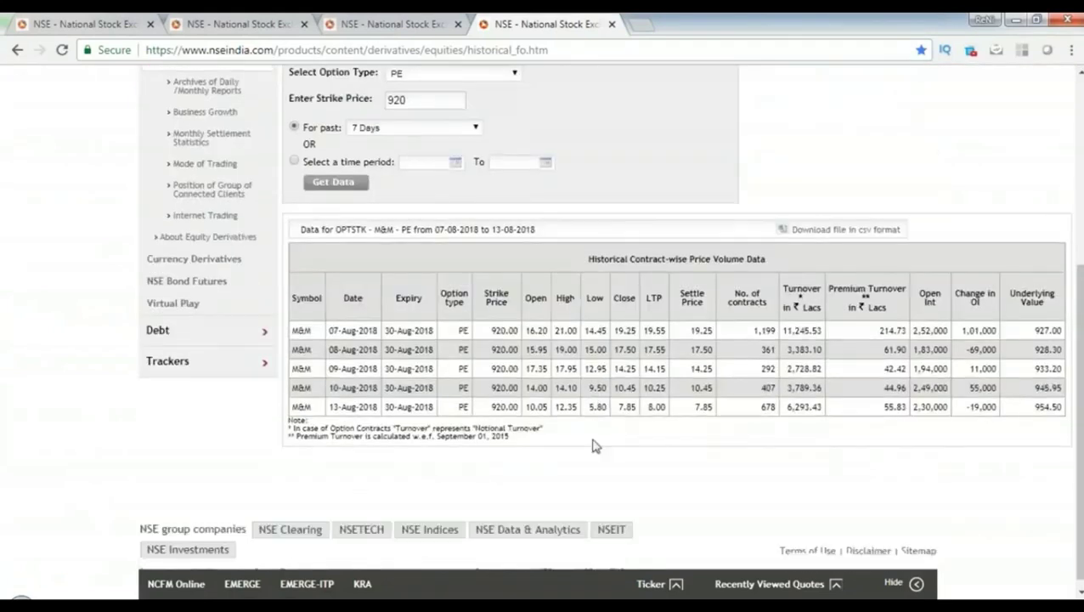
left_click(424, 133)
left_click(396, 170)
left_click(352, 182)
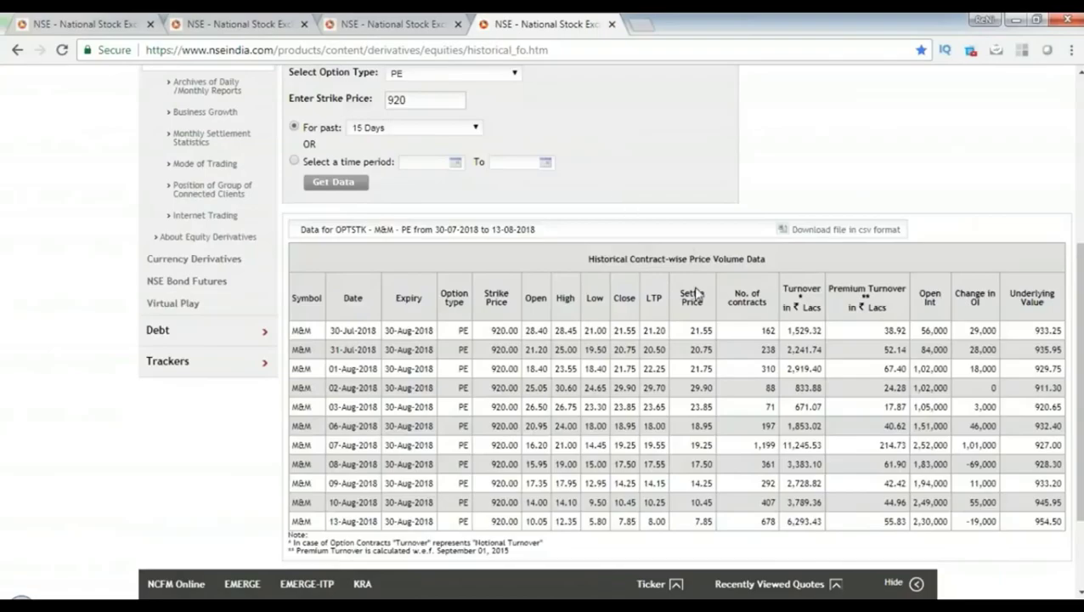
Step: Compare the daily figures in the M&M 920 PE table with the candles on the M&M daily chart in Pi
scroll(697, 294, "down", 2)
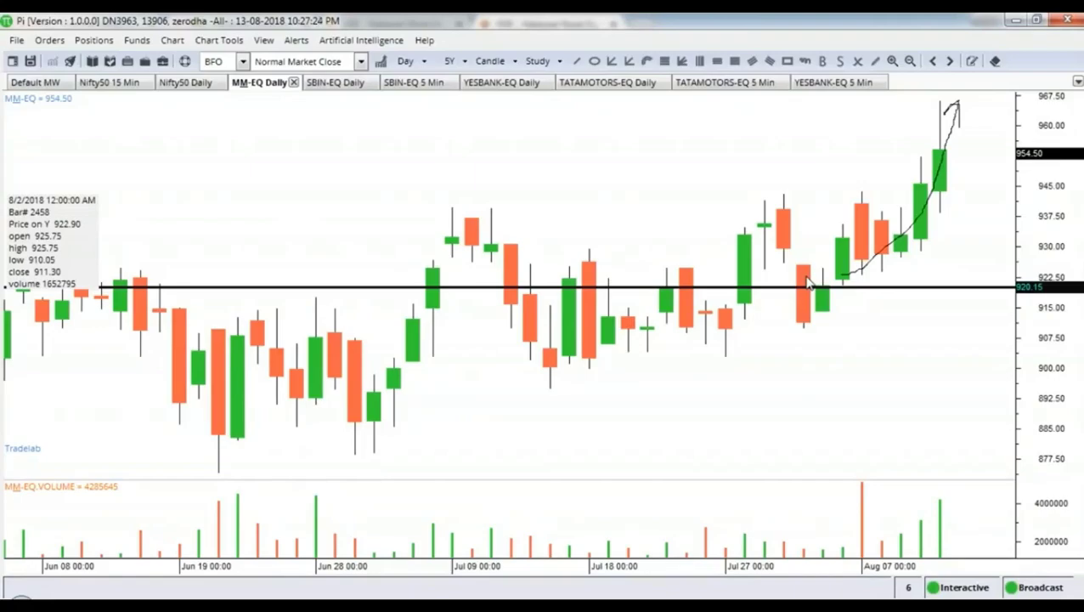
key("alt+Tab")
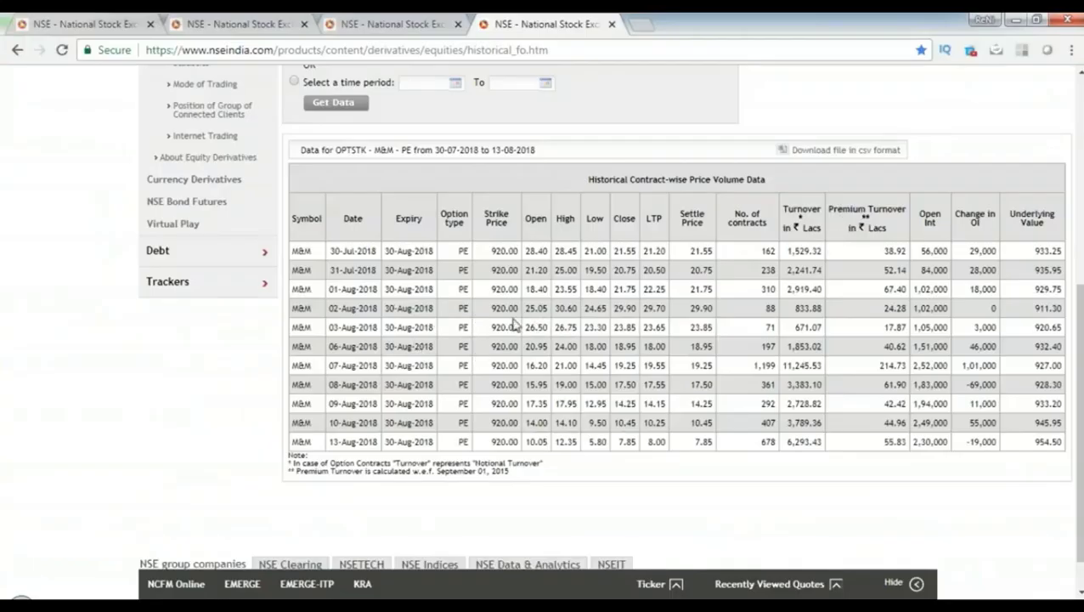
key("alt+Tab")
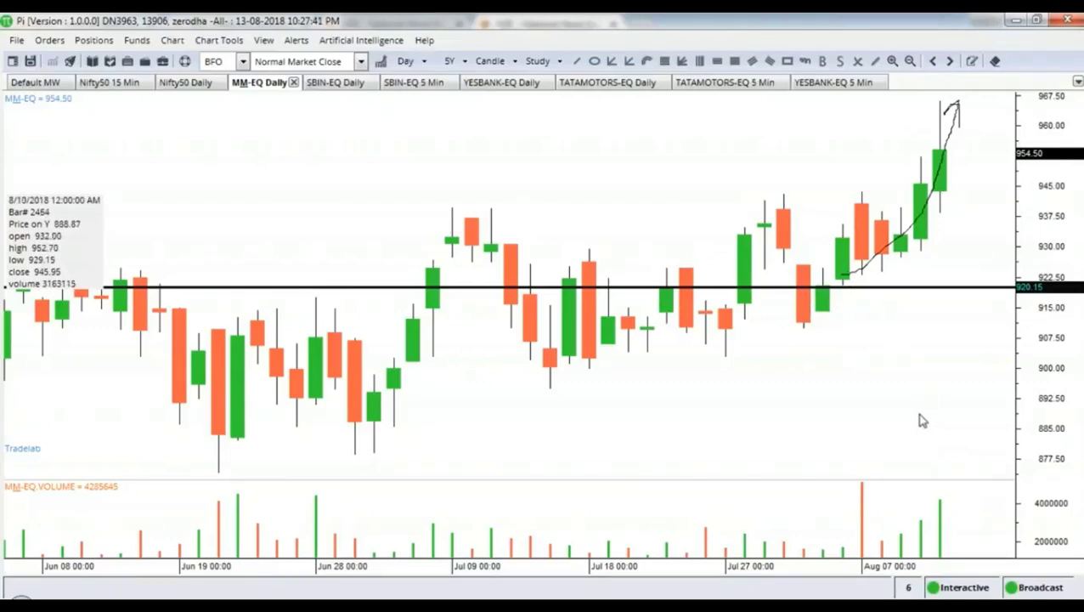
key("alt+Tab")
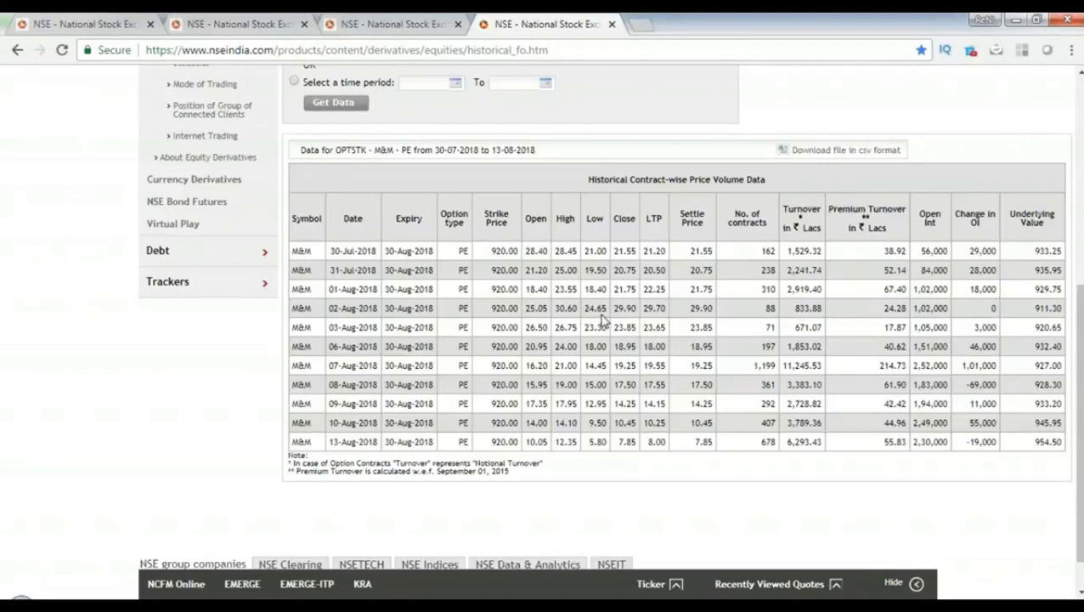
key("alt+Tab")
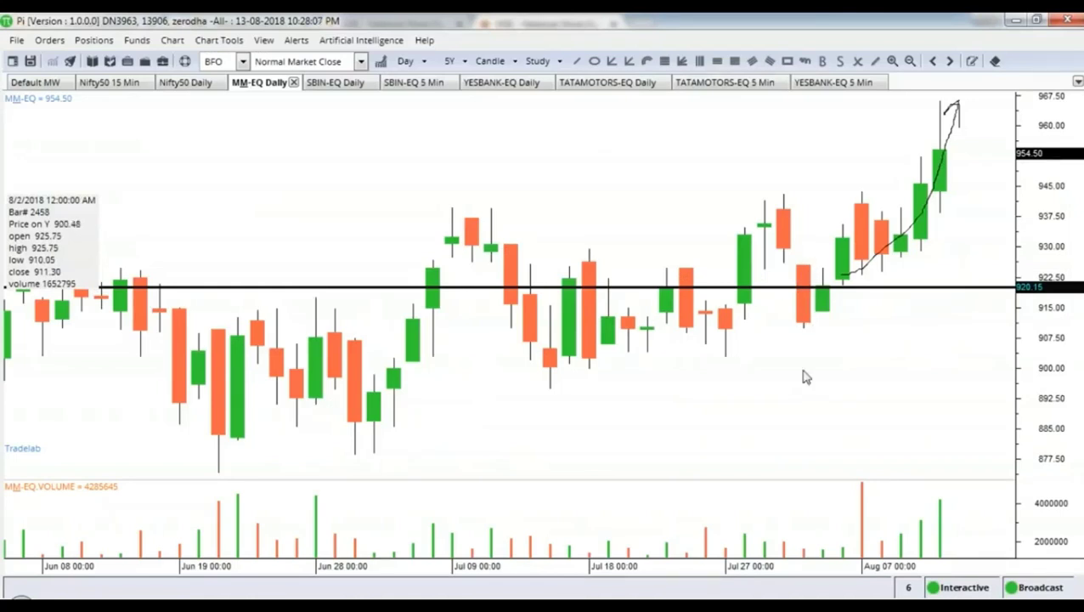
key("alt+Tab")
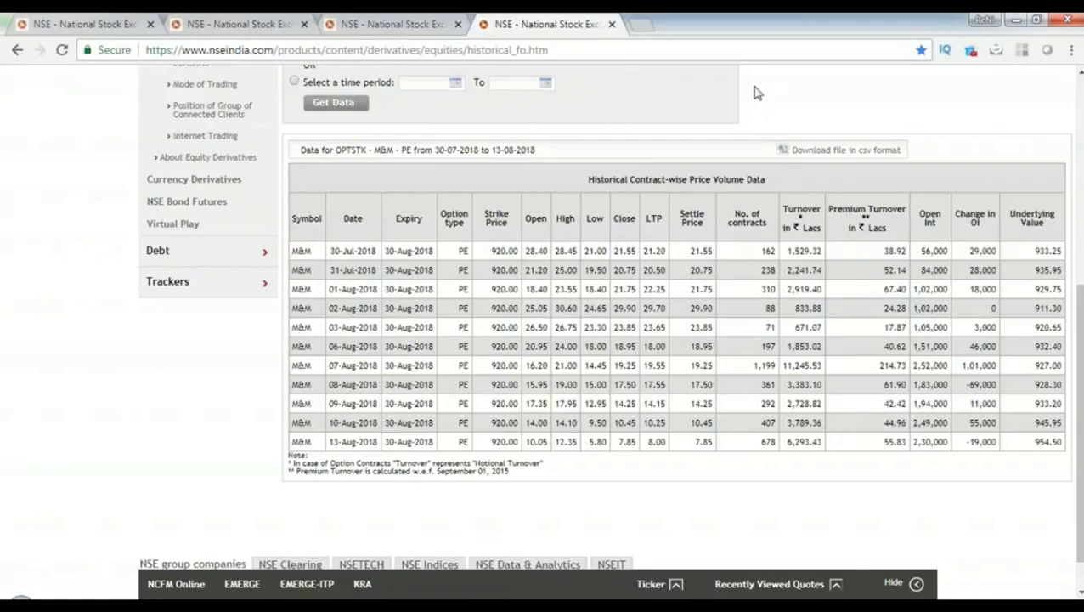
scroll(712, 395, "up", 2)
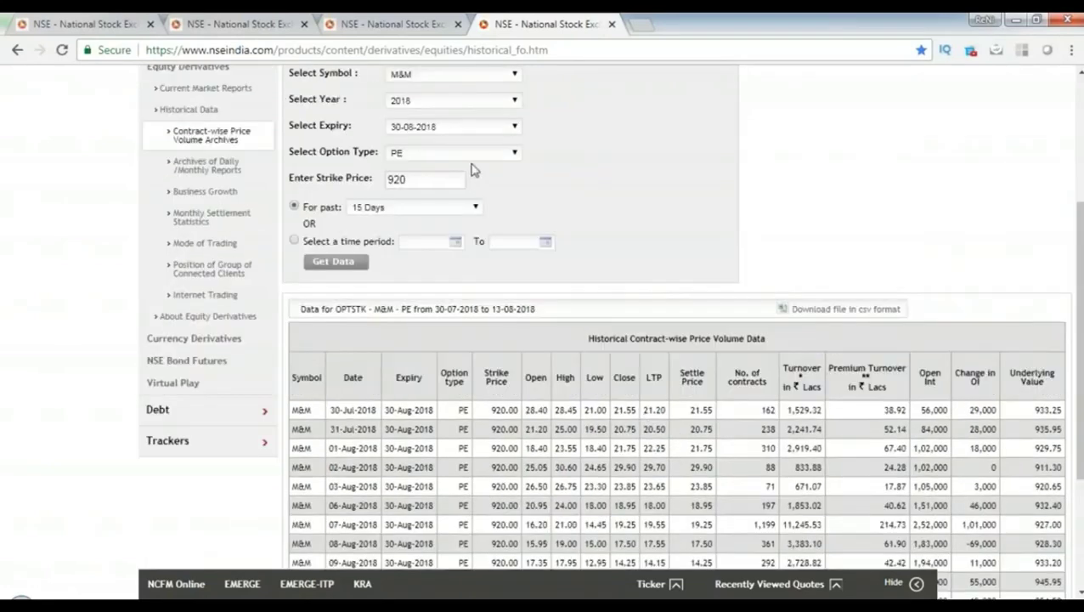
left_click(467, 129)
left_click(433, 220)
left_click(328, 265)
left_click(378, 212)
left_click(378, 213)
left_click(294, 240)
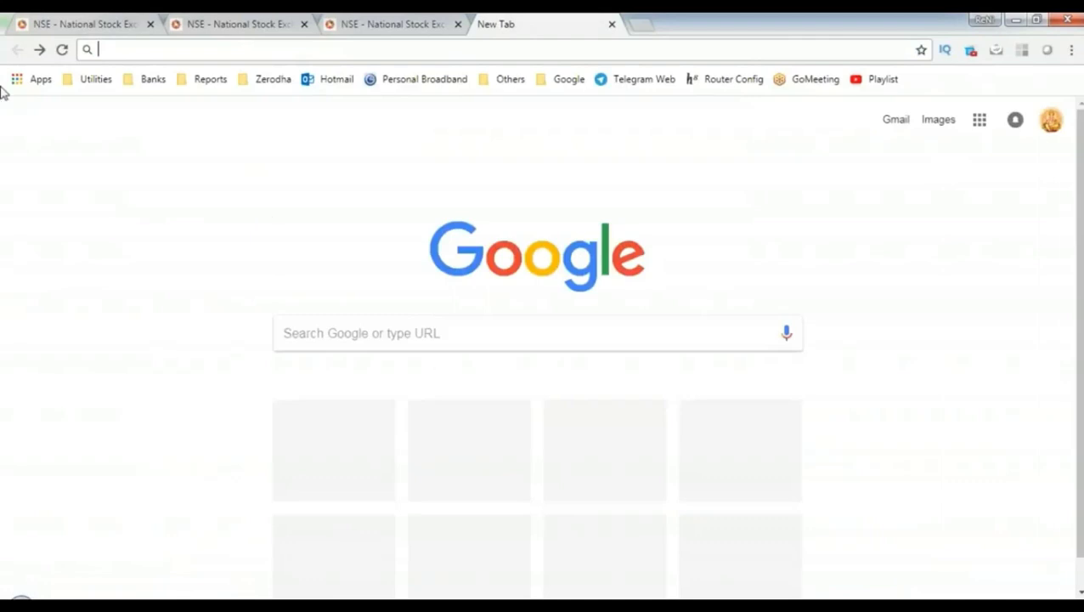
left_click(39, 49)
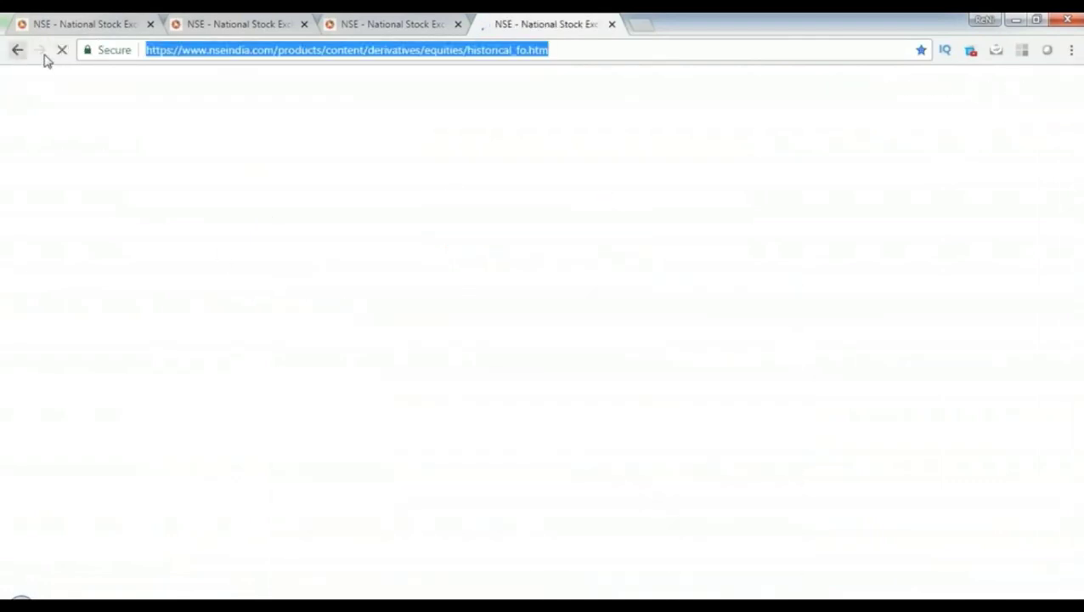
Step: Start a new contract-wise price volume query for Stock Options with the symbol M&M
scroll(448, 346, "up", 3)
left_click(452, 288)
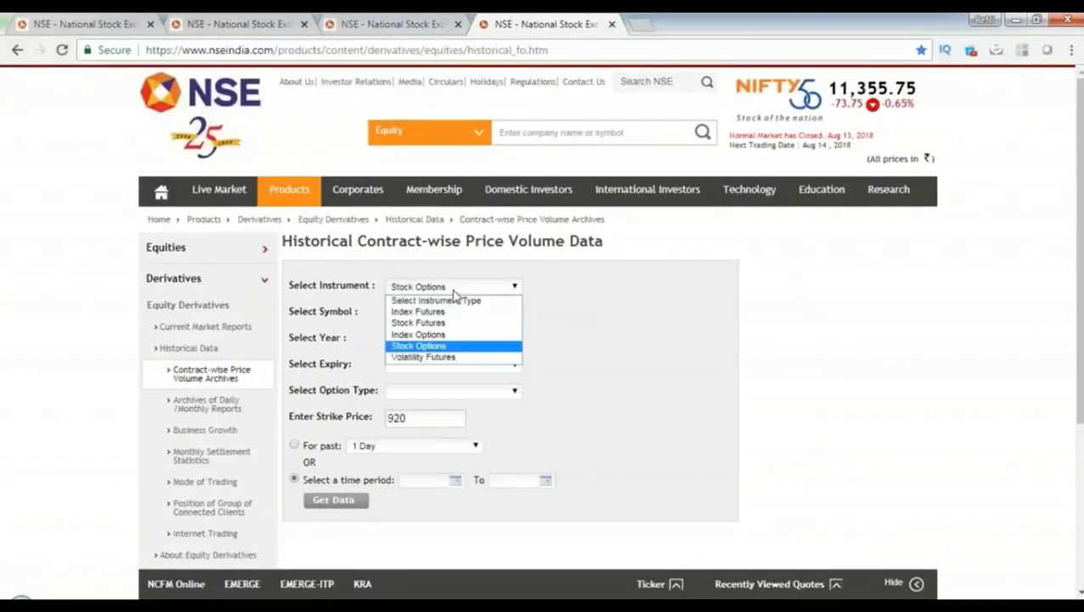
left_click(448, 323)
left_click(450, 289)
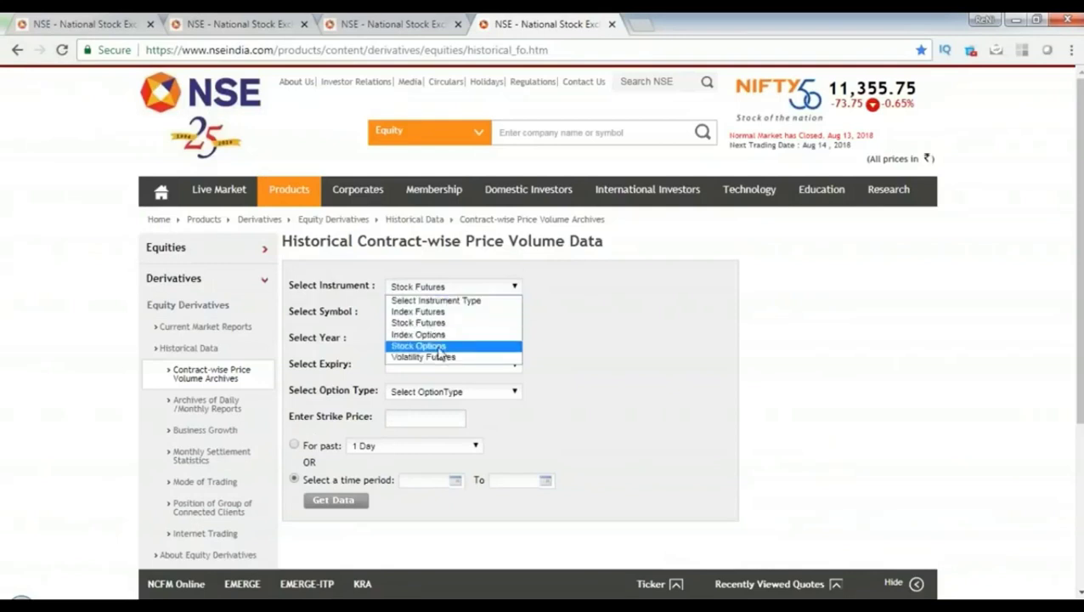
left_click(437, 345)
left_click(440, 314)
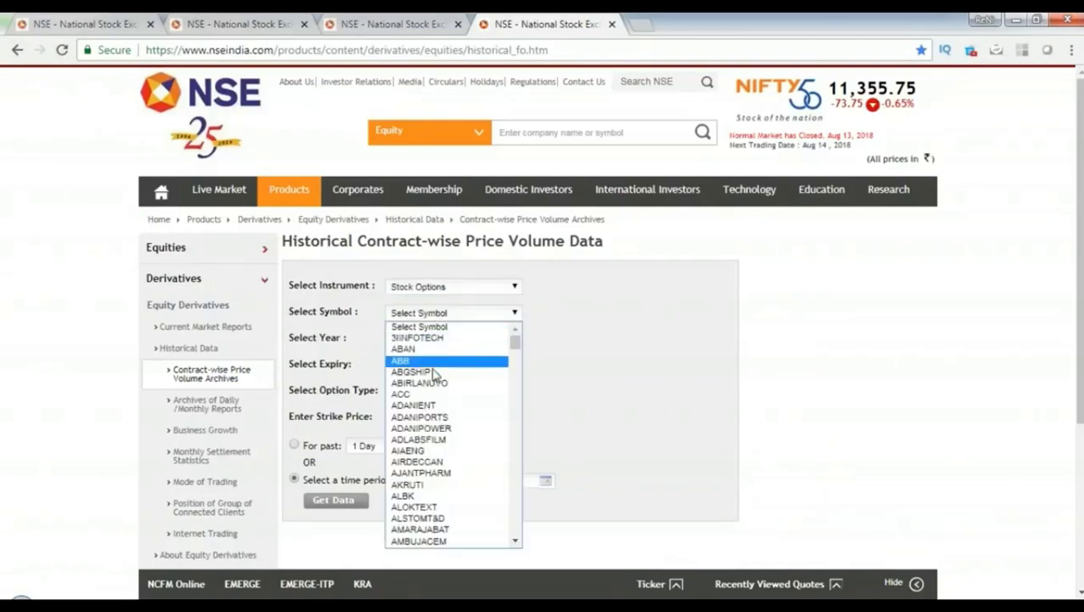
key("m")
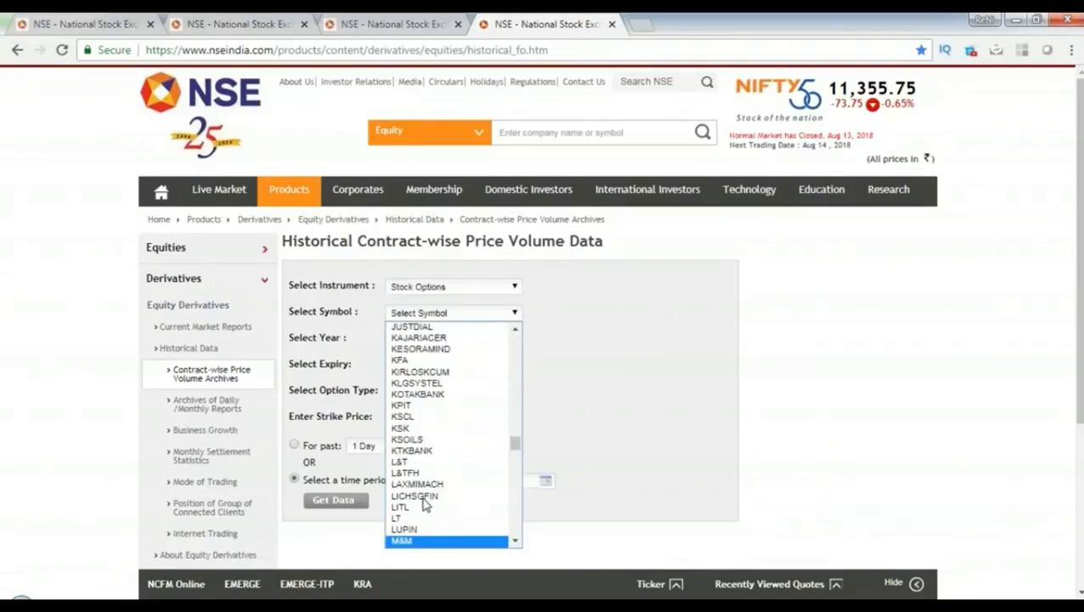
left_click(414, 542)
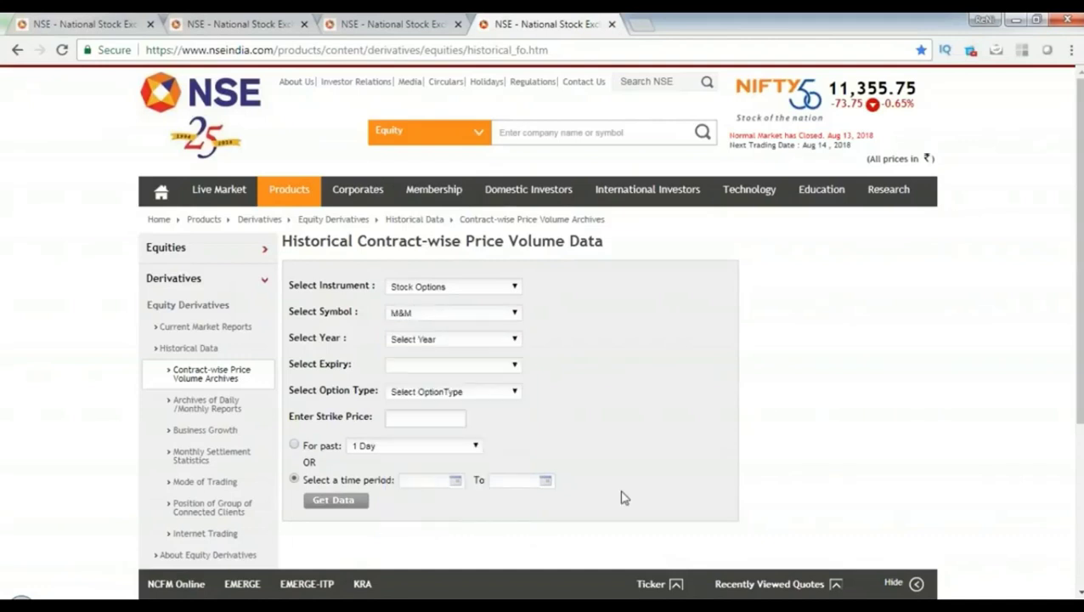
Step: Set the M&M query's year to 2018 and its expiry to 26-07-2018
left_click(443, 338)
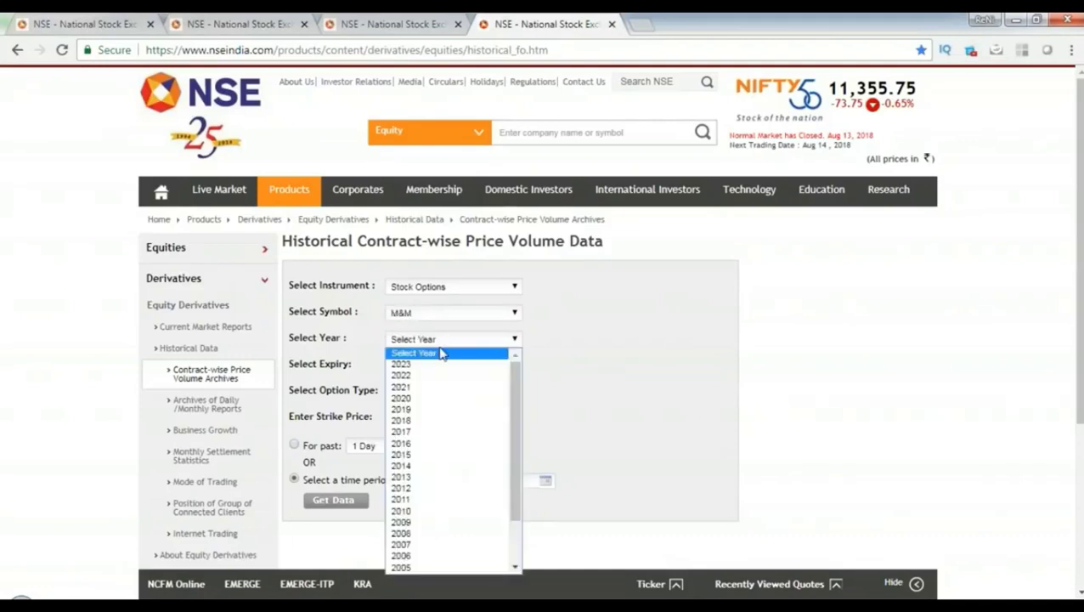
left_click(427, 420)
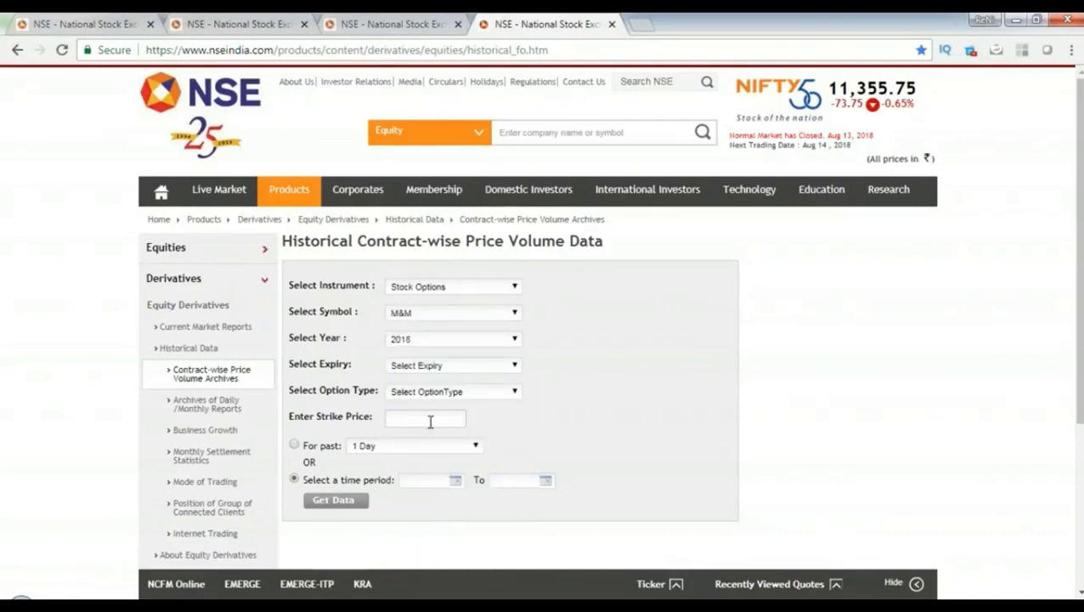
left_click(441, 365)
left_click(420, 473)
left_click(441, 367)
left_click(429, 457)
Step: Choose option type PE and enter a strike price of 920 for the M&M query
left_click(425, 401)
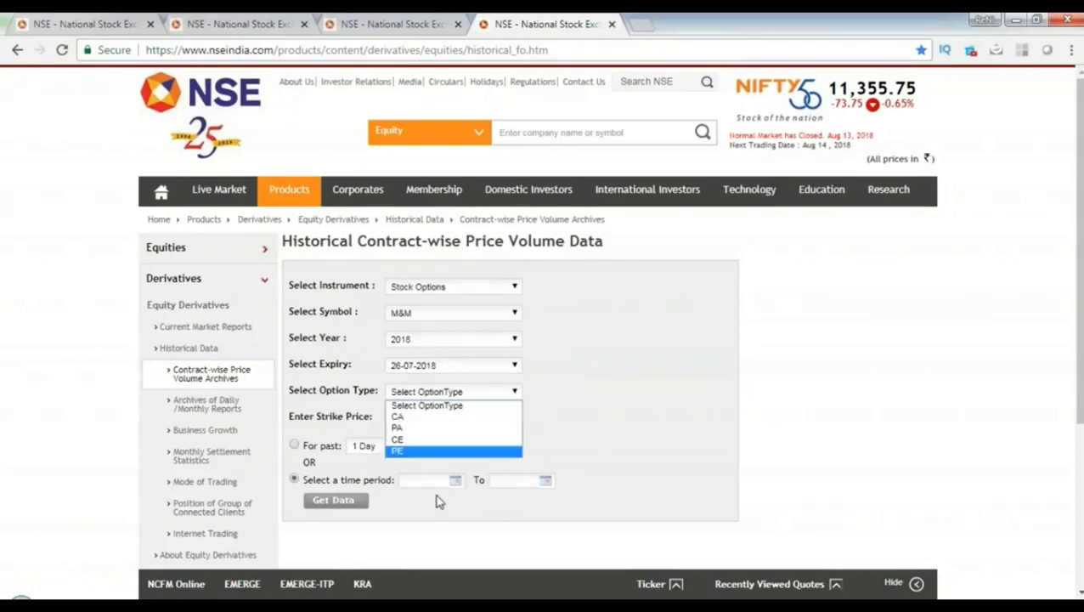
left_click(406, 441)
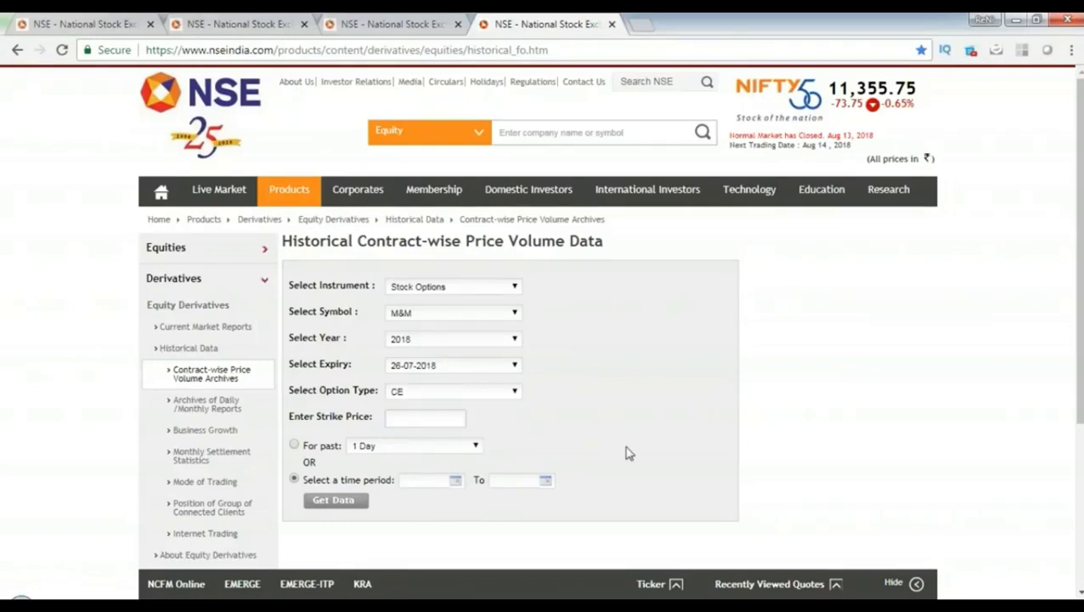
left_click(418, 391)
left_click(414, 452)
left_click(425, 416)
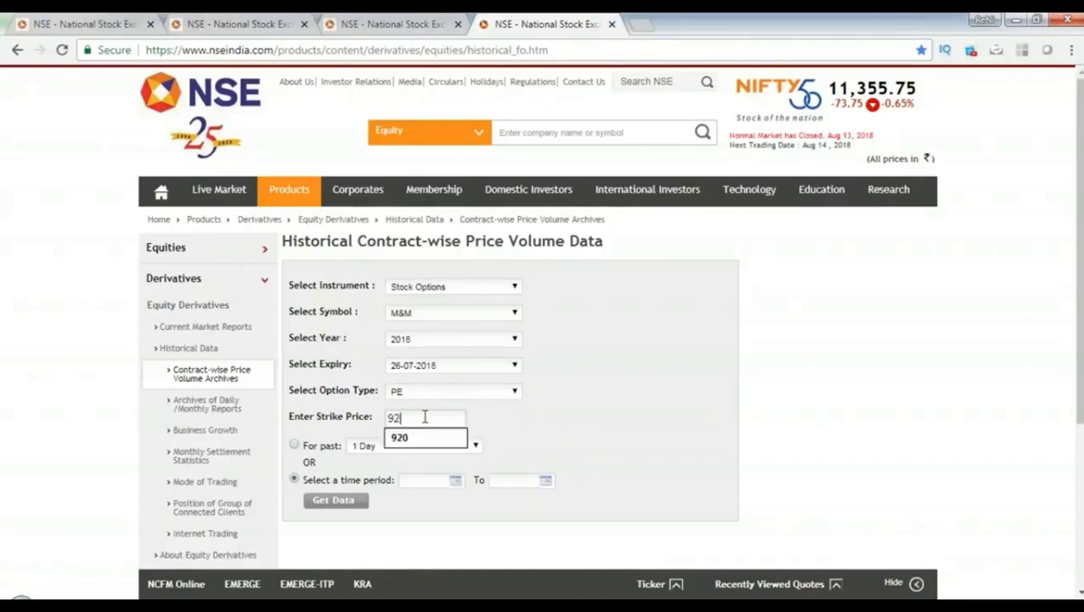
type("920")
left_click(597, 437)
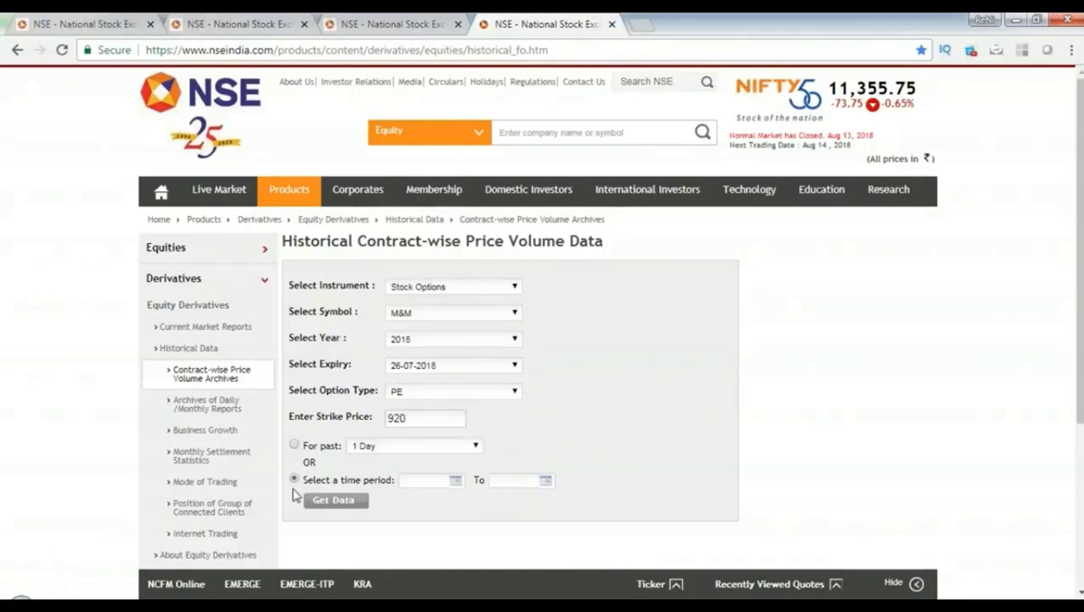
Step: Set the start of the custom time period to 01-Jul-2018 and check the M&M daily chart in Pi
left_click(293, 480)
left_click(426, 480)
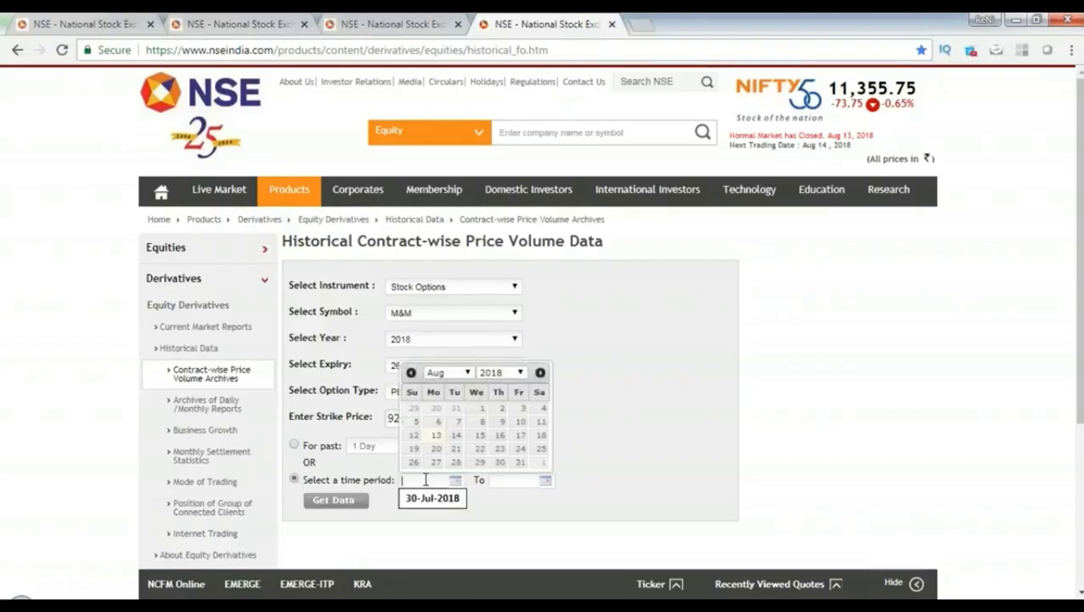
left_click(411, 374)
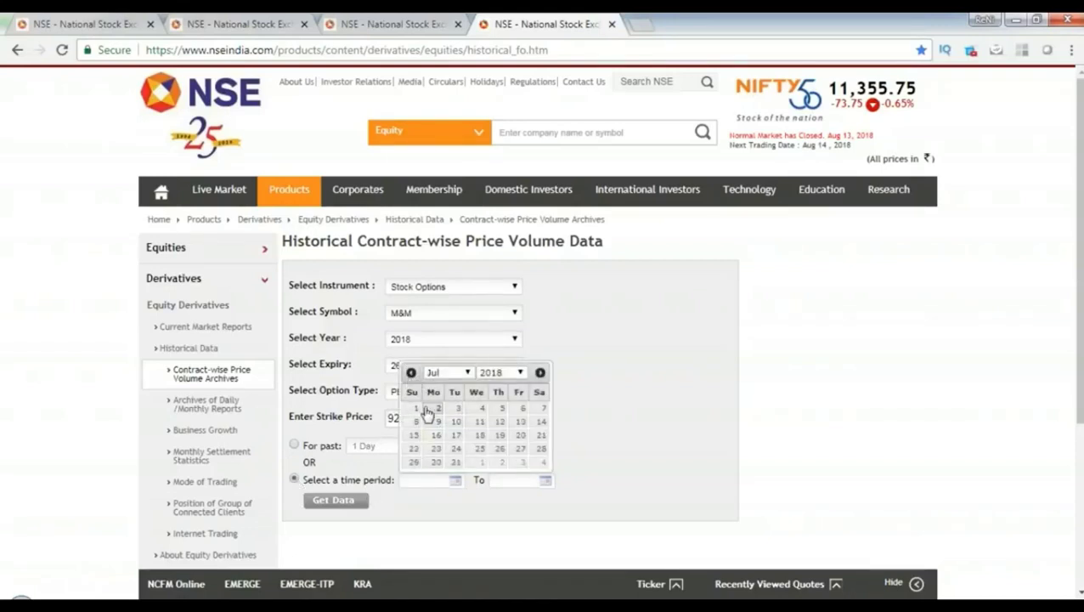
left_click(416, 409)
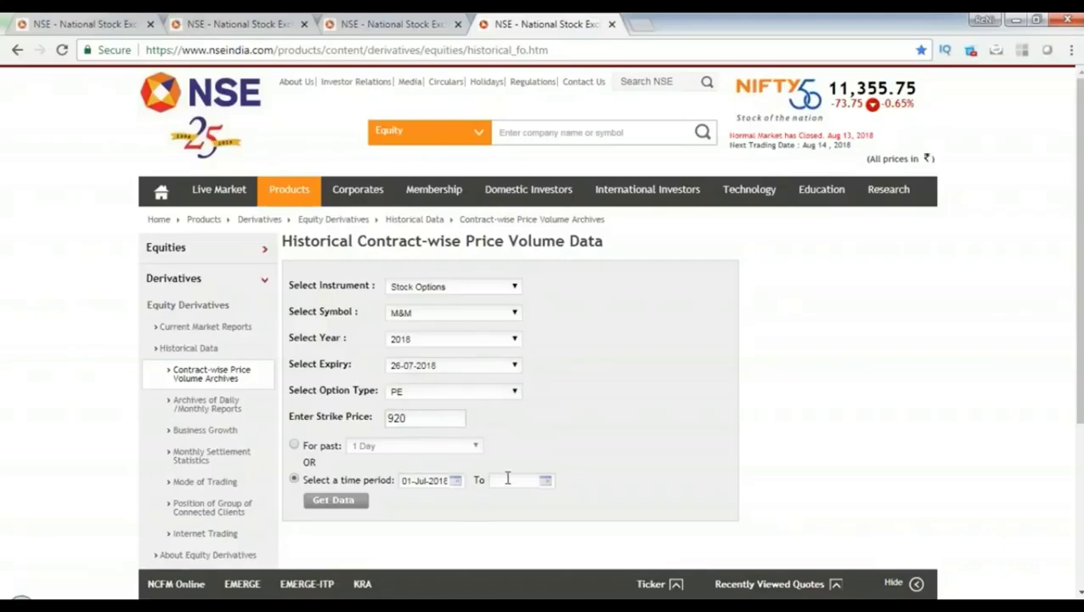
key("alt+Tab")
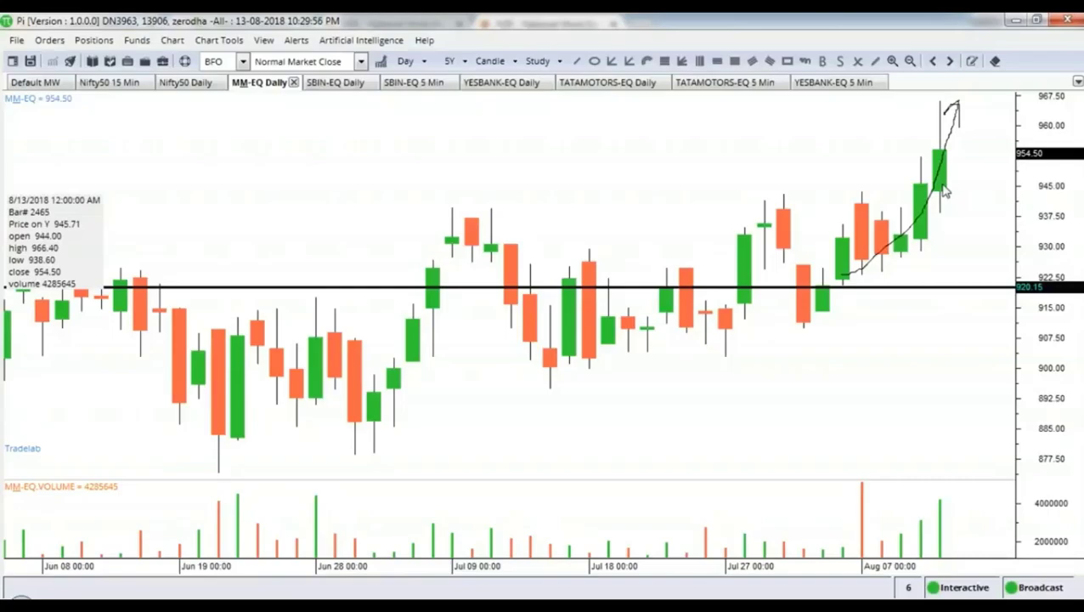
key("alt+Tab")
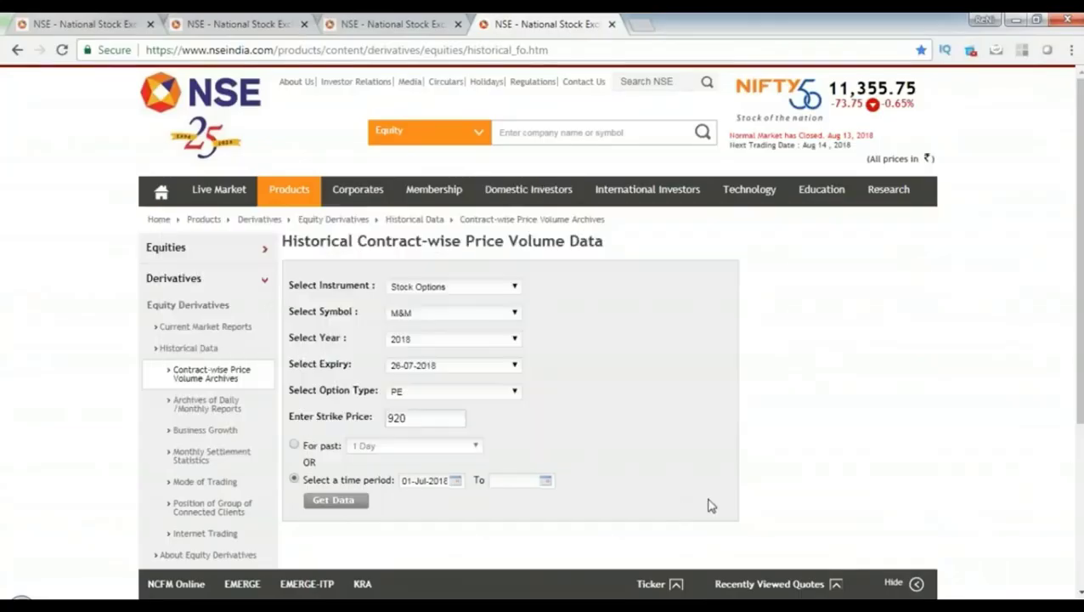
Step: Change the expiry to 30-08-2018, set the past period to 15 Days and retrieve the M&M 920 PE data
left_click(429, 367)
left_click(419, 471)
left_click(294, 445)
left_click(425, 446)
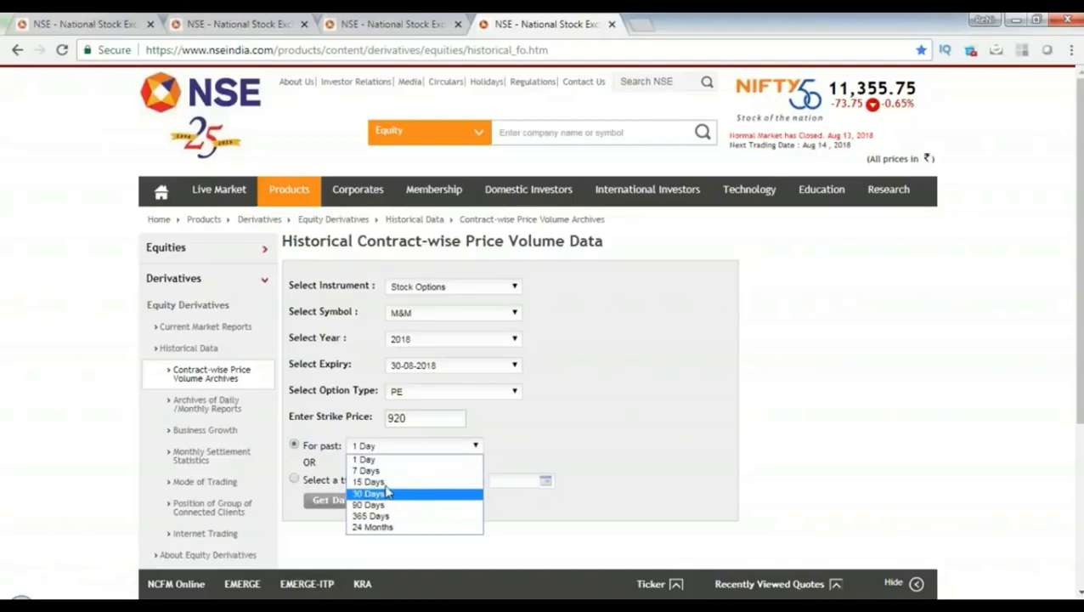
left_click(400, 478)
left_click(357, 501)
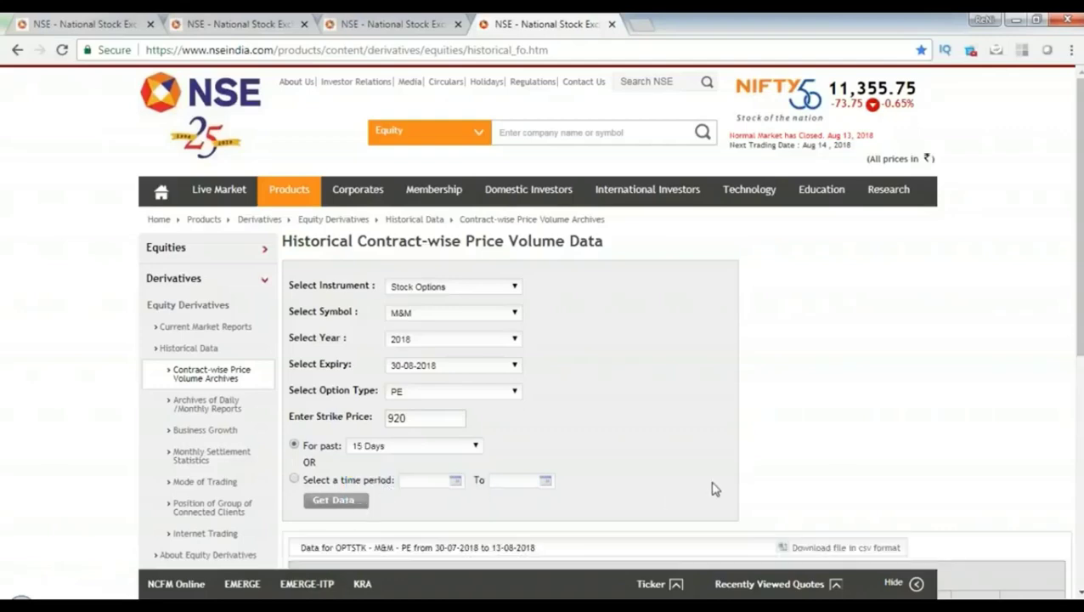
Step: Compare the early August rows of the M&M 920 PE table with the candles around the 920 line in Pi
scroll(712, 481, "down", 5)
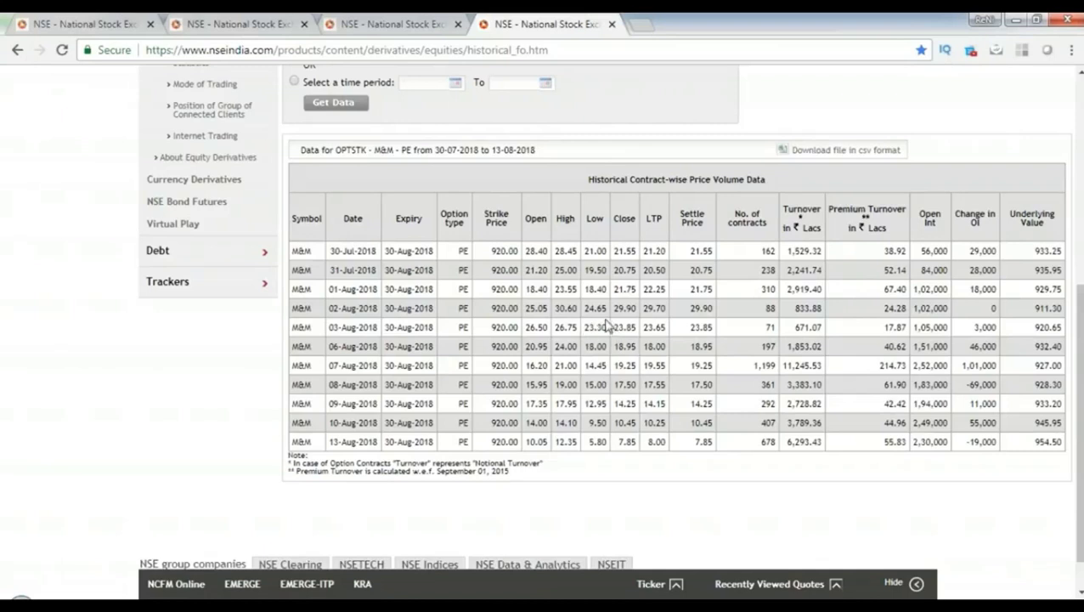
key("alt+Tab")
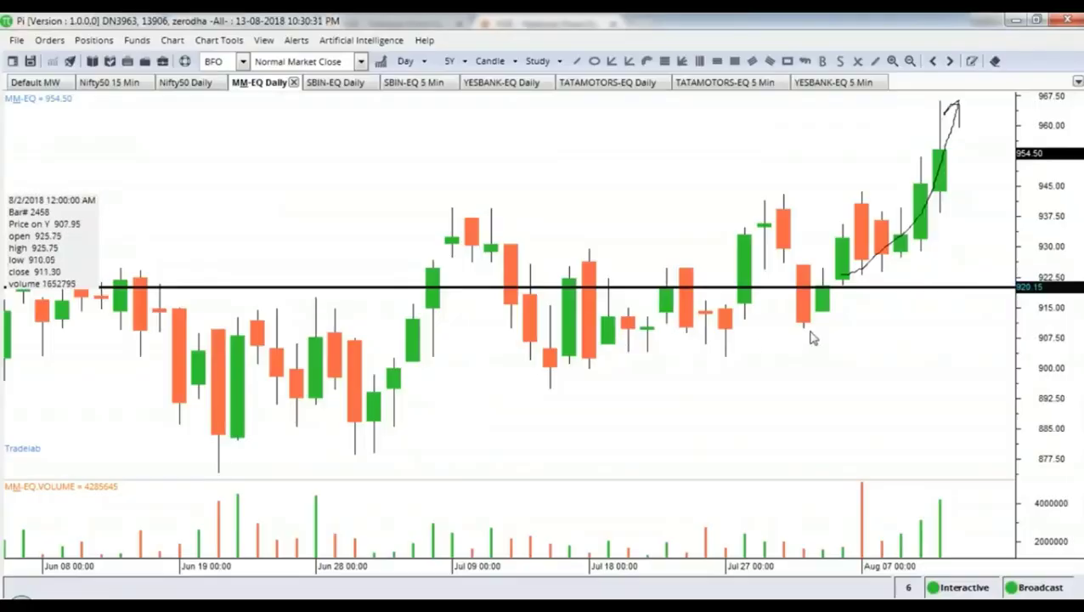
key("alt+Tab")
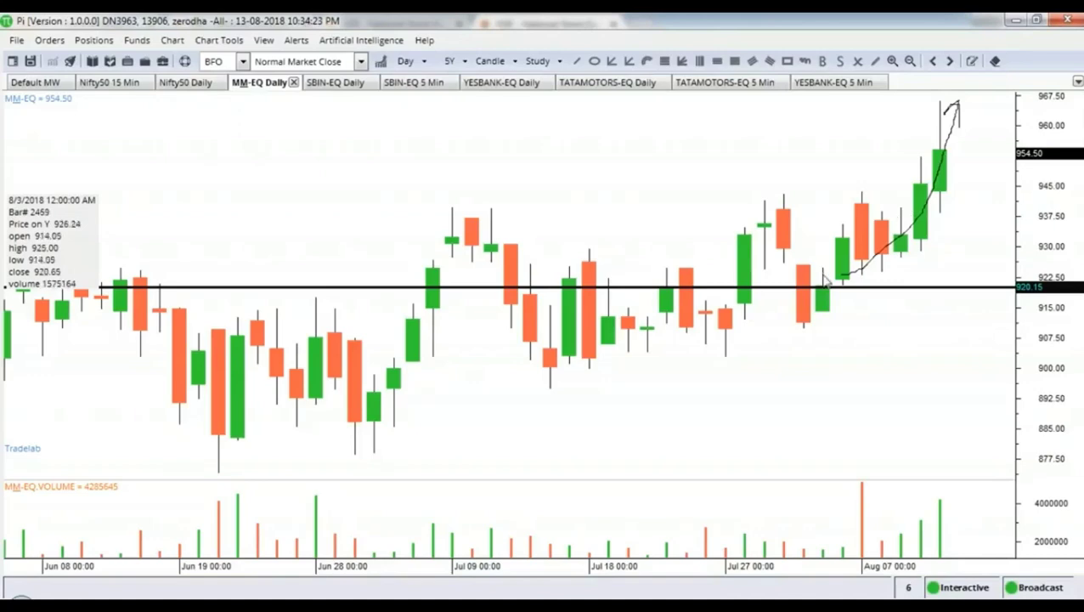
scroll(894, 299, "up", 1)
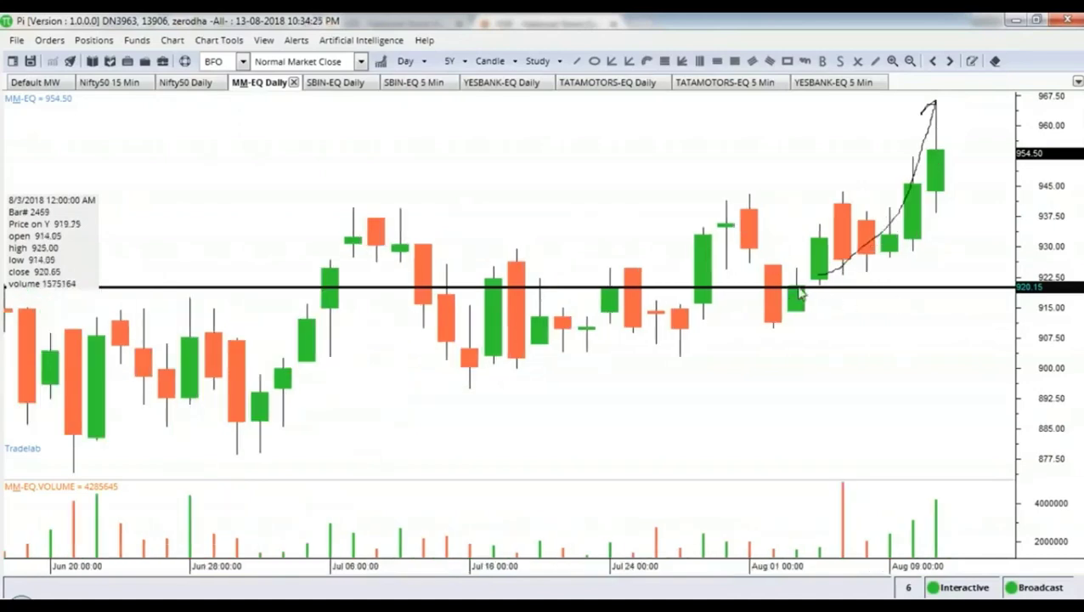